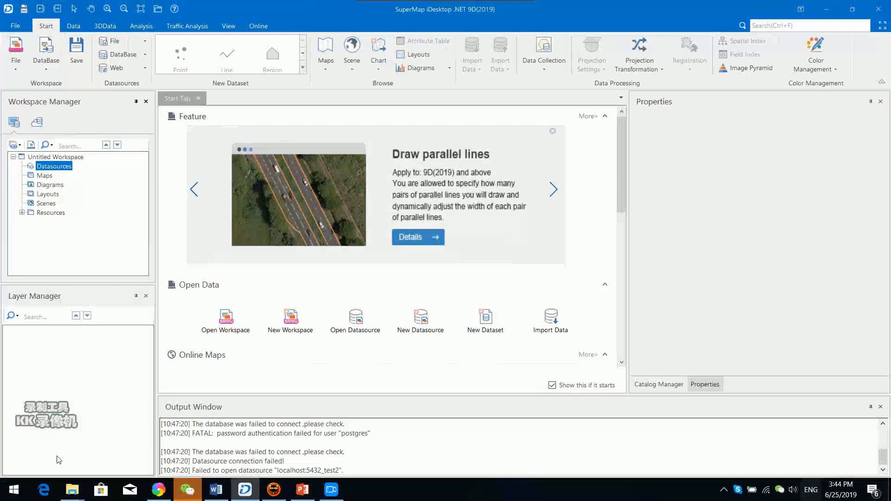
Switch to the PowerPoint presentation and review the Data formats slide on integration approaches for raster data.
mouse_move(67, 489)
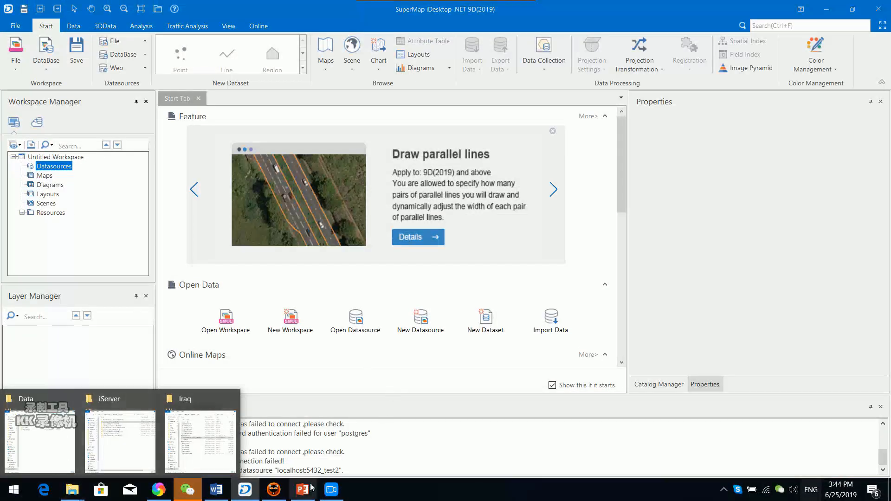
click(302, 489)
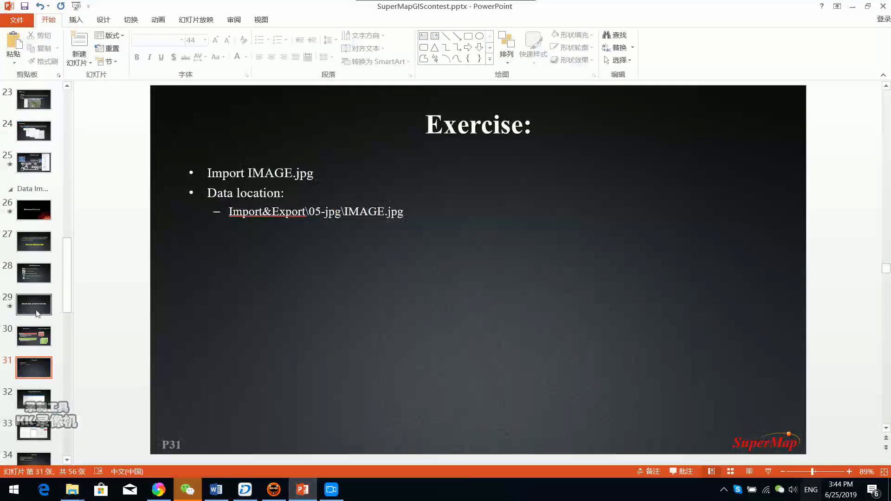
scroll(119, 255, up, 1)
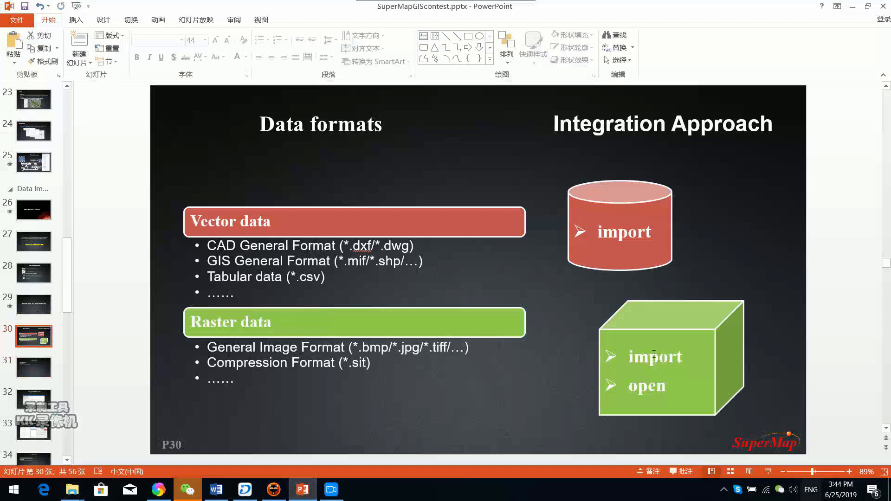
double_click(622, 356)
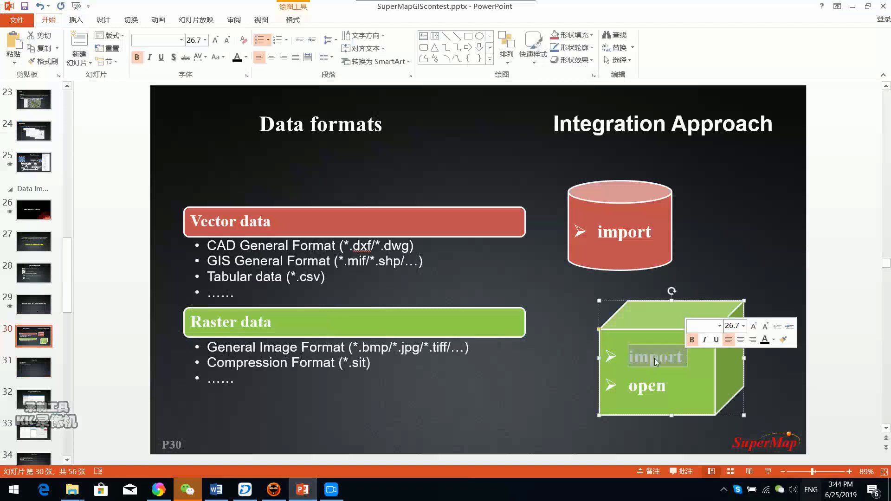
click(129, 312)
Switch back to SuperMap iDesktop and create a UDBX file datasource named importExport in the Training\GIS Contest folder.
click(245, 489)
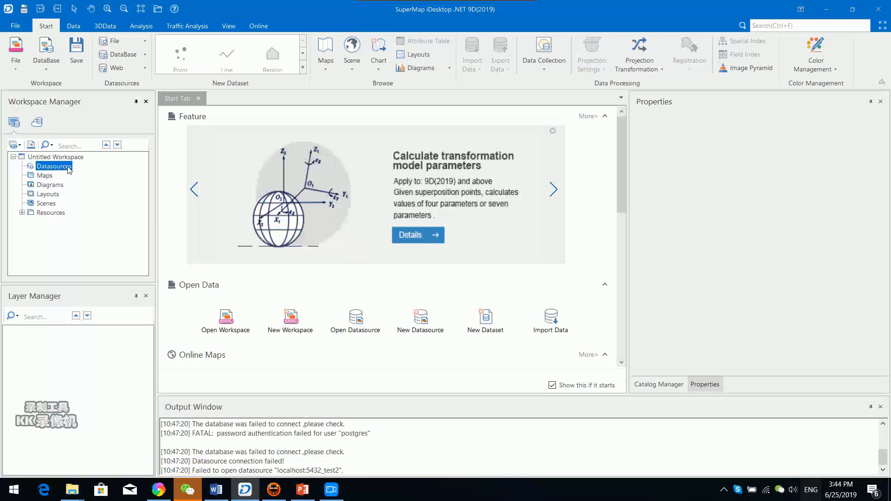
right_click(72, 172)
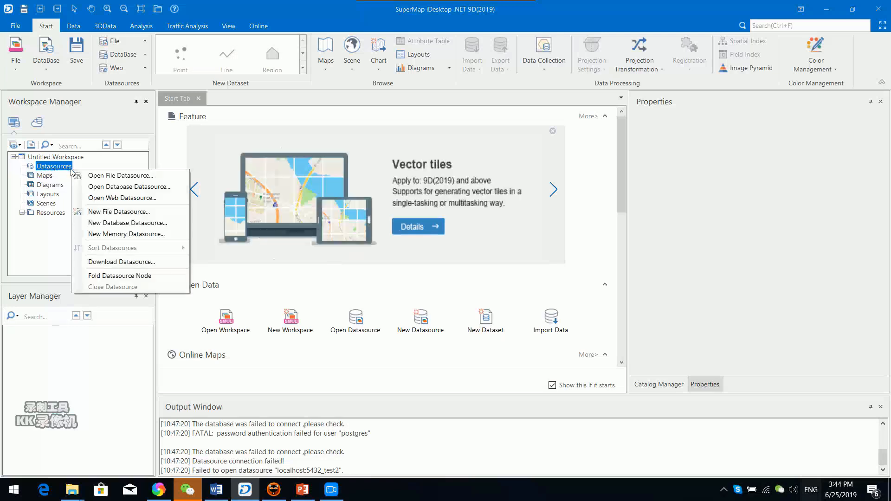
click(130, 213)
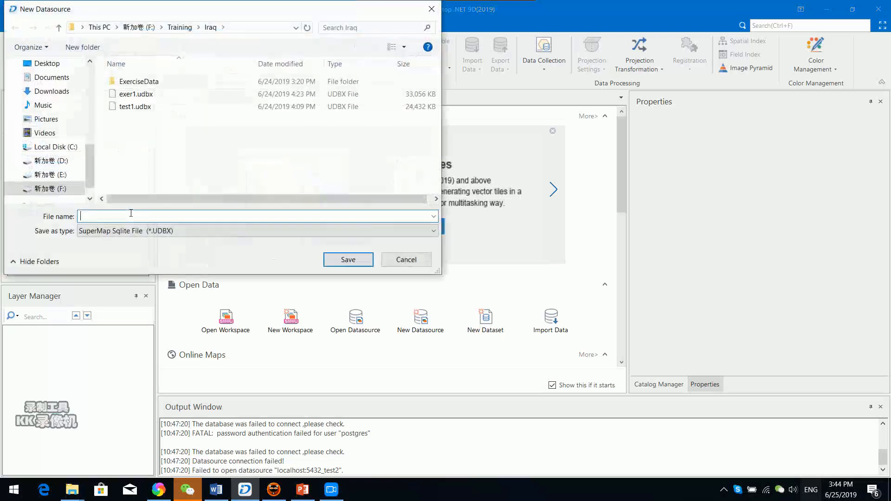
click(177, 28)
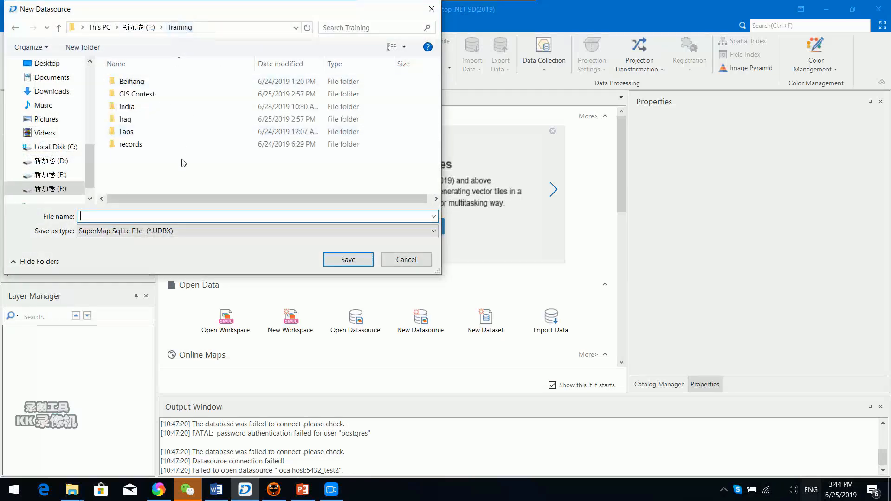
double_click(140, 94)
click(131, 214)
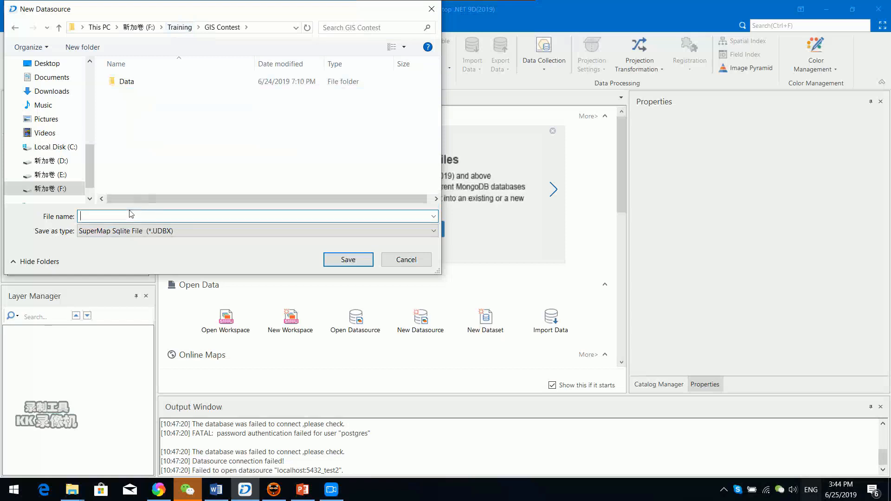
text(imp)
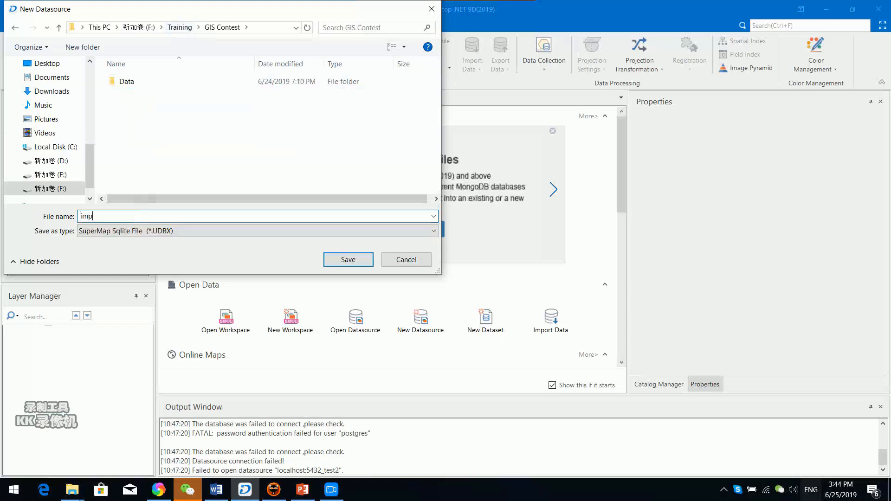
text(ortExport)
click(355, 260)
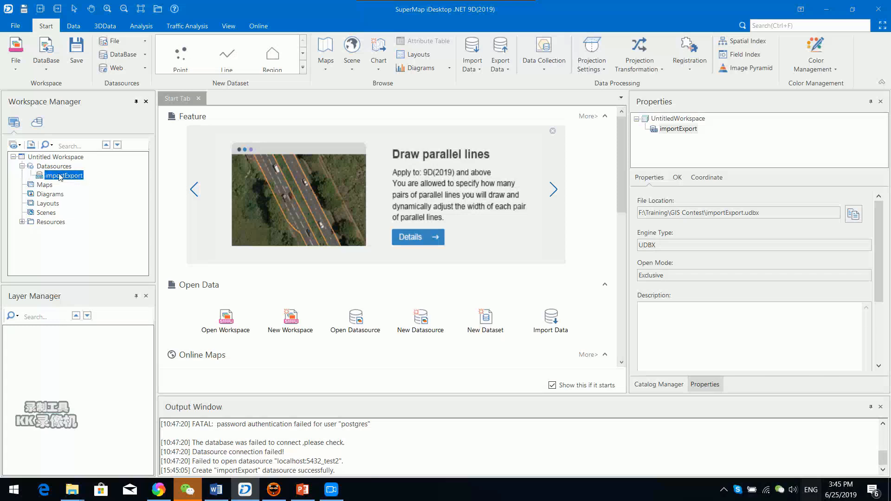
Start a dataset import into the importExport datasource and add IMAGE.jpg from the Data\Import&Export\05-jpg folder.
right_click(84, 181)
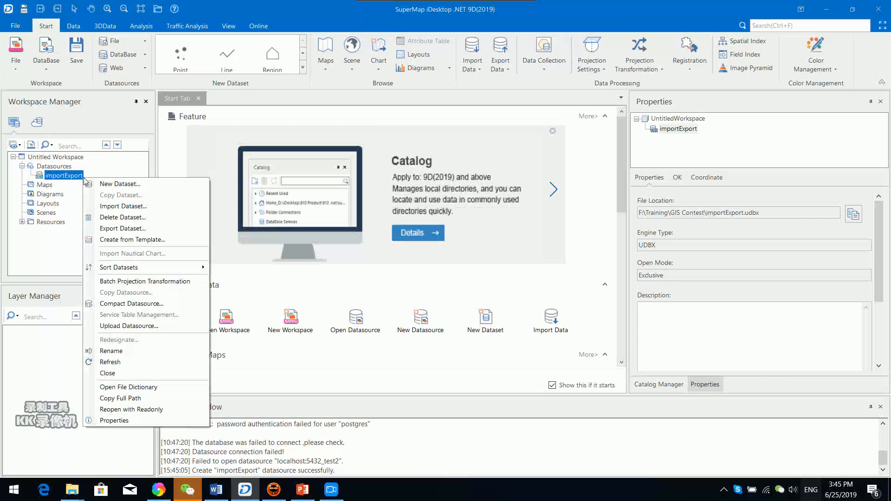
click(157, 206)
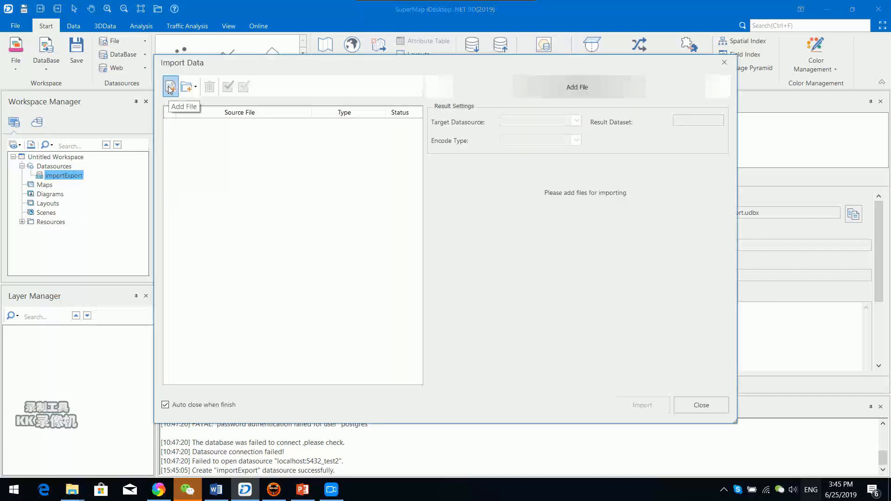
click(170, 87)
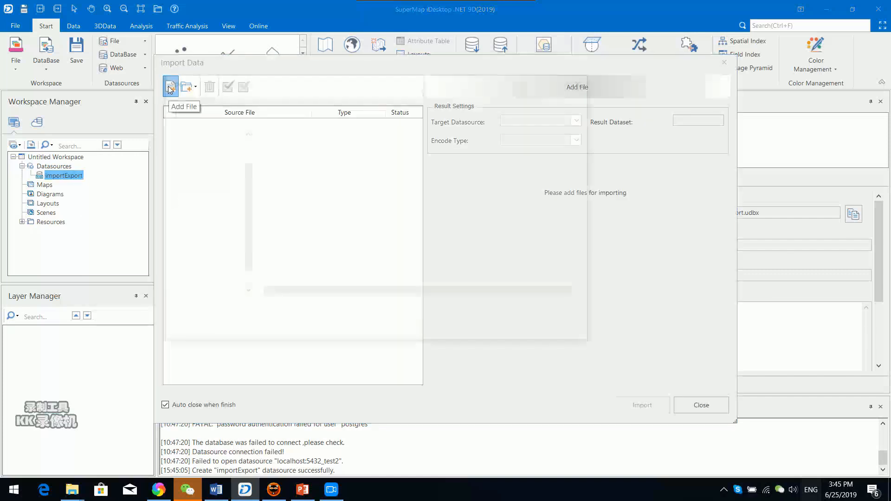
double_click(320, 151)
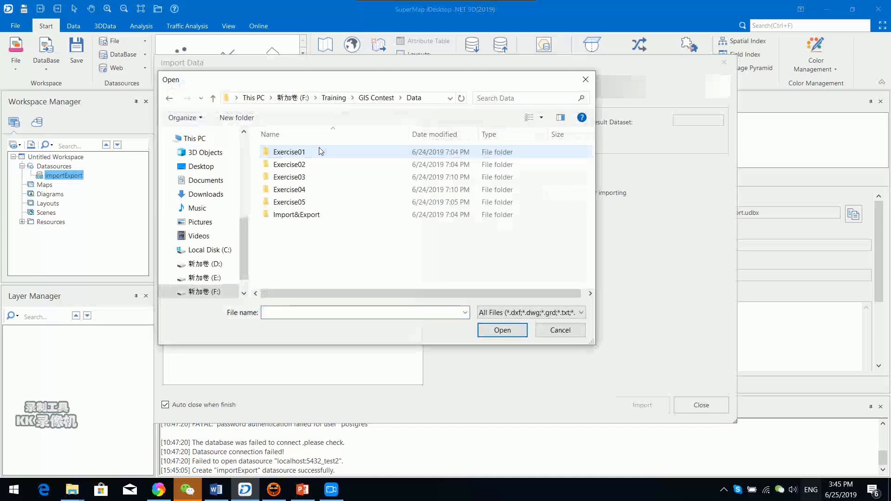
double_click(327, 213)
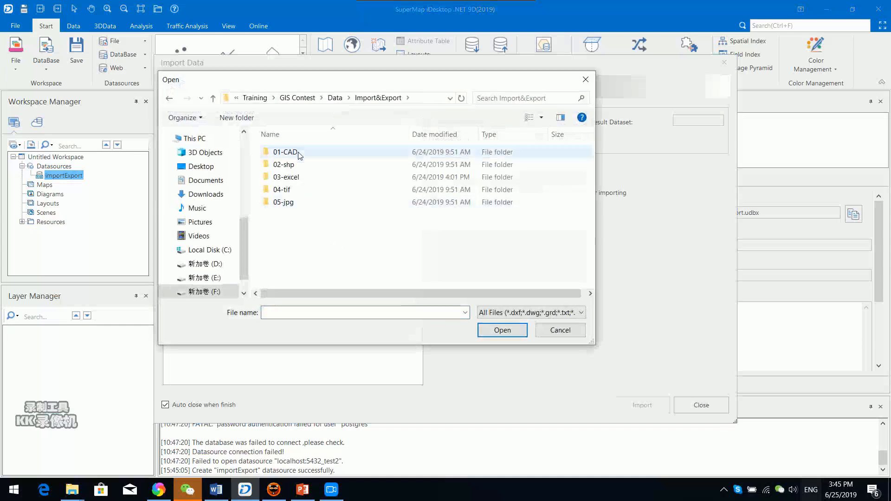
double_click(300, 204)
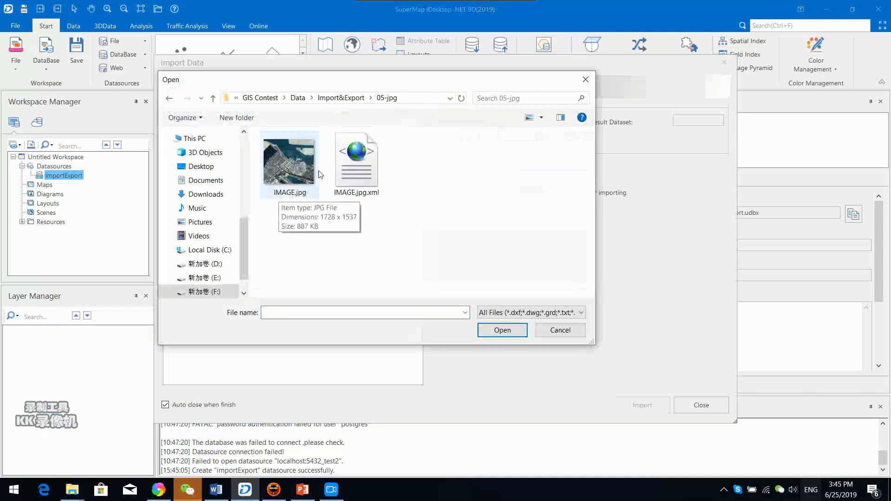
click(304, 195)
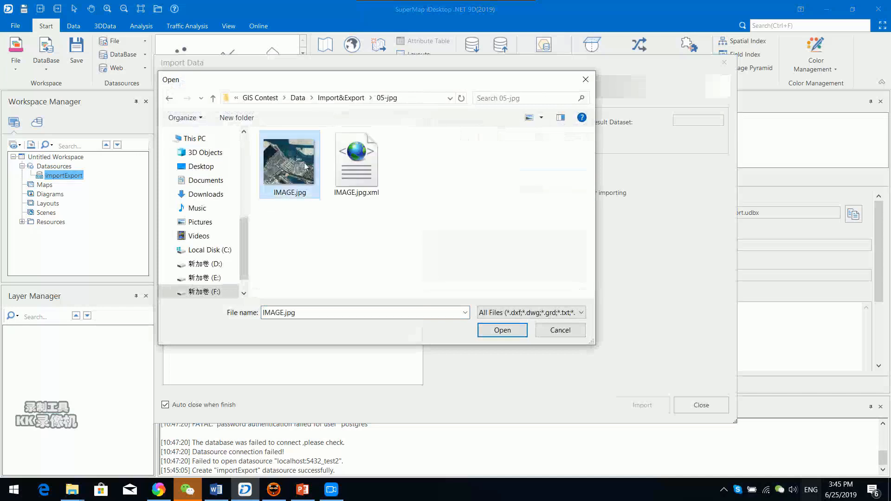
click(497, 333)
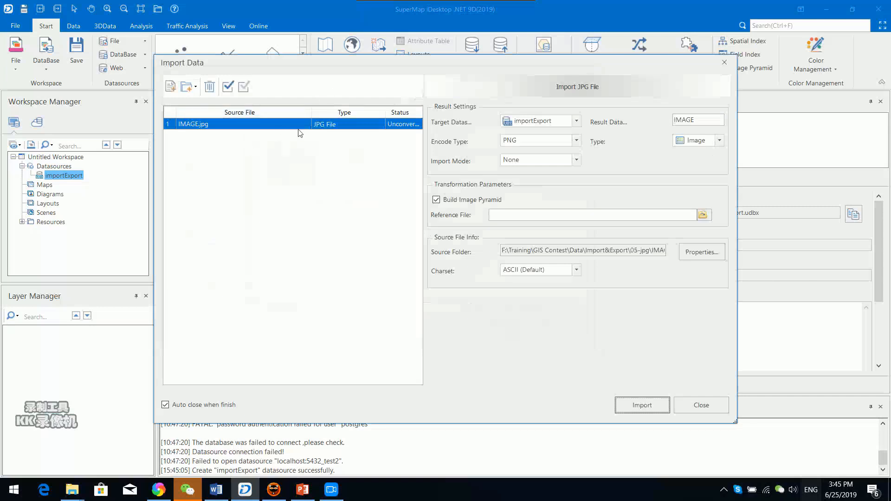
Import IMAGE.jpg with the dataset type Image and display the imported dataset in a map window.
click(719, 141)
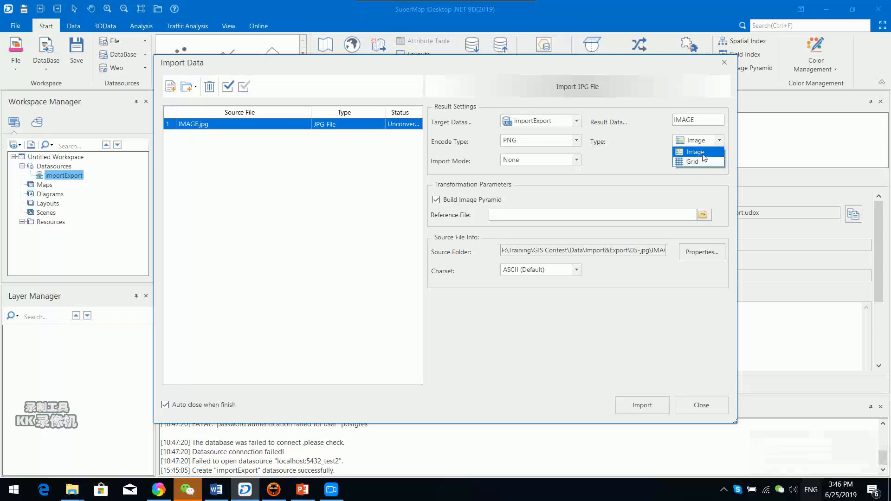
click(702, 154)
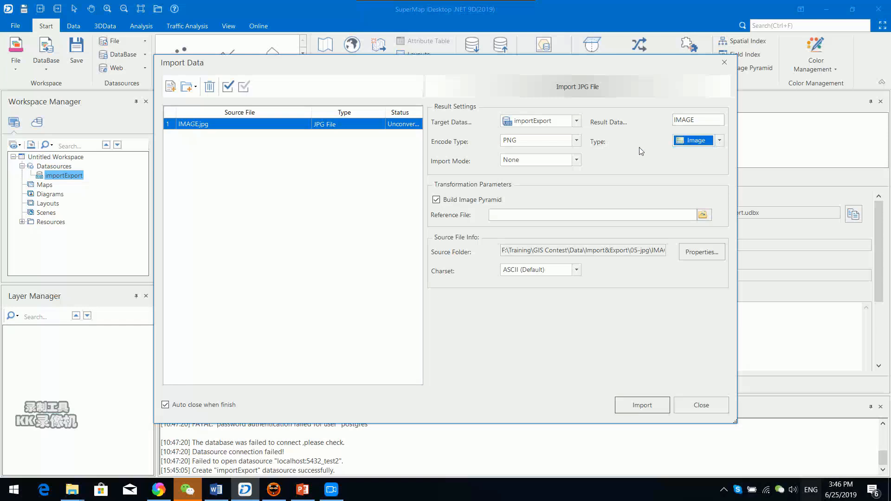
click(639, 406)
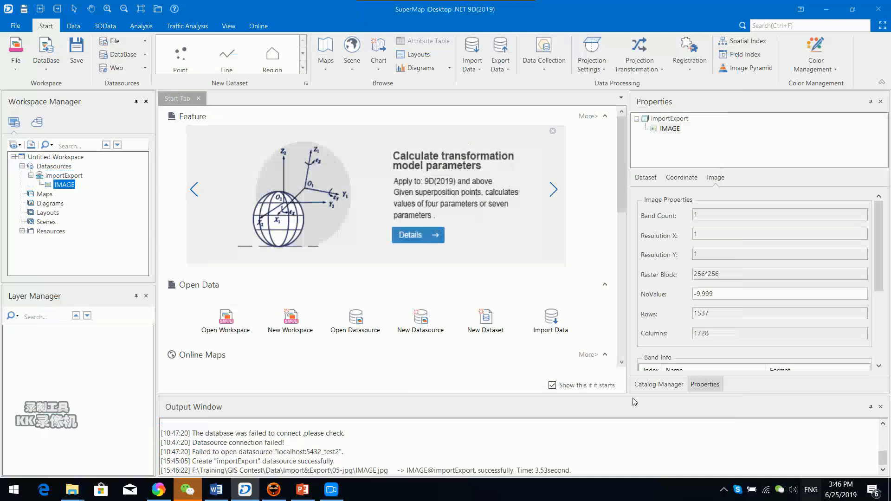
double_click(67, 186)
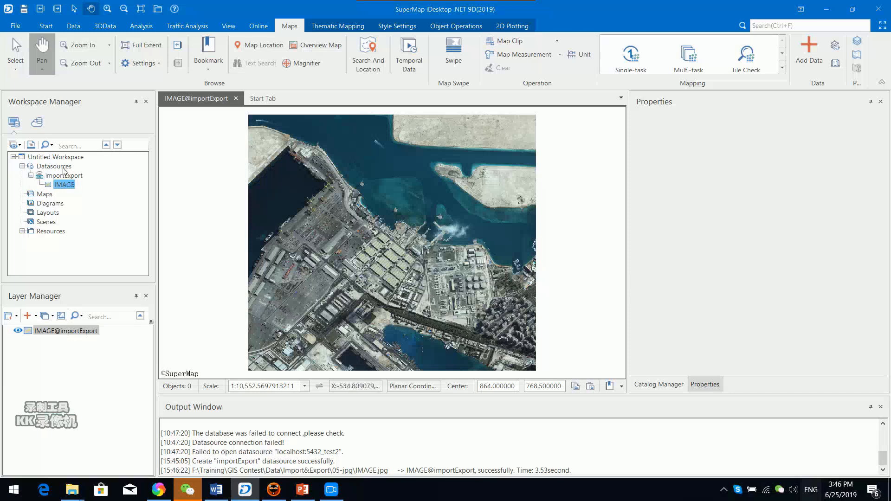
Reduce the SuperMap iDesktop window from full screen and minimize the presentation and the iServer folder window.
double_click(574, 5)
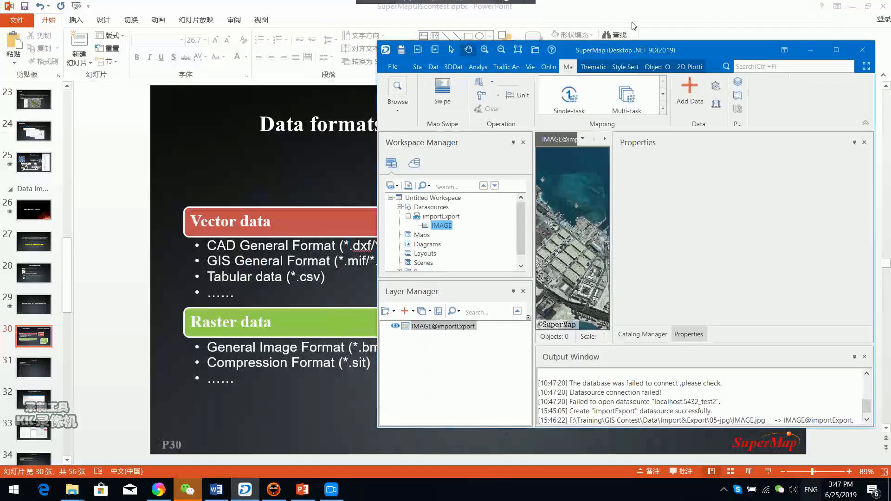
click(853, 6)
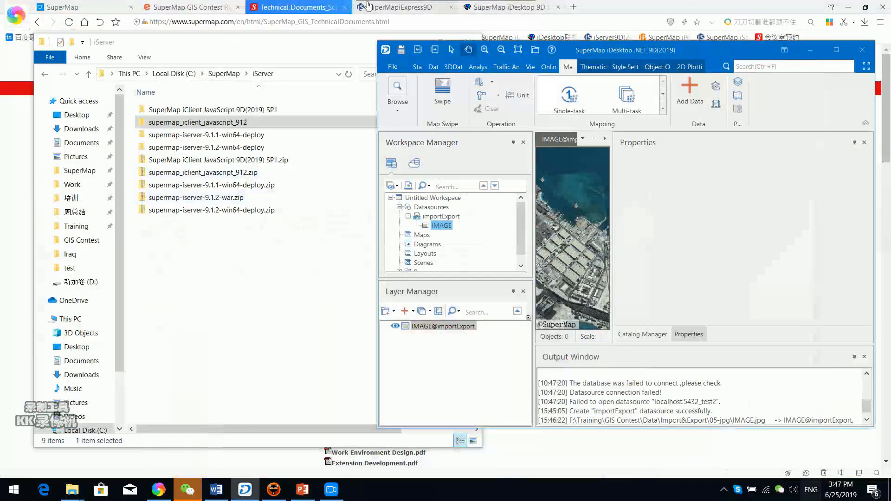
drag(367, 42, 319, 69)
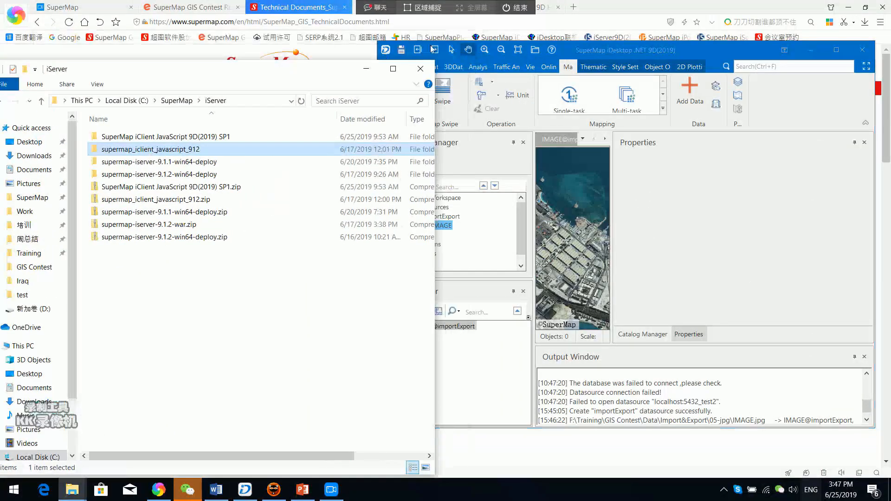
click(363, 71)
Switch to the Data folder in File Explorer, open Import&Export\05-jpg and place its window beside SuperMap iDesktop.
mouse_move(72, 490)
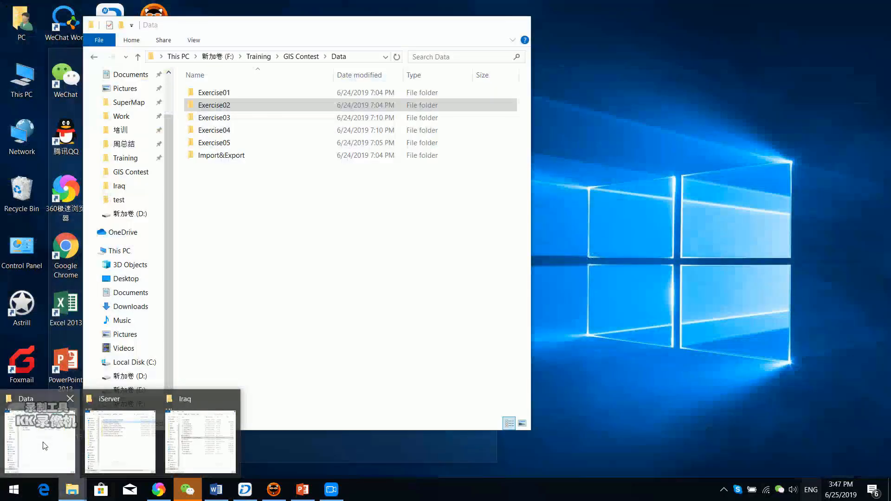
click(44, 446)
double_click(238, 157)
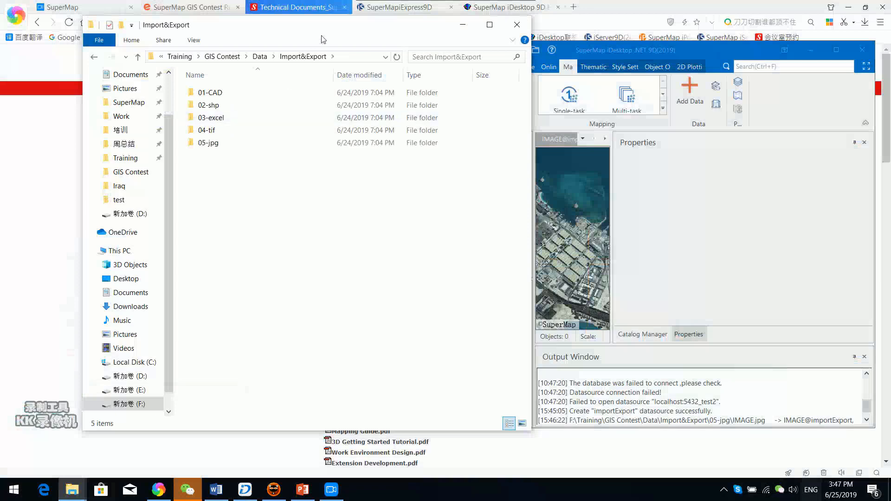
double_click(235, 143)
drag(399, 36, 230, 91)
Open IMAGE.jpg directly from the 05-jpg folder as a datasource in the workspace, and maximize the SuperMap iDesktop window.
click(53, 172)
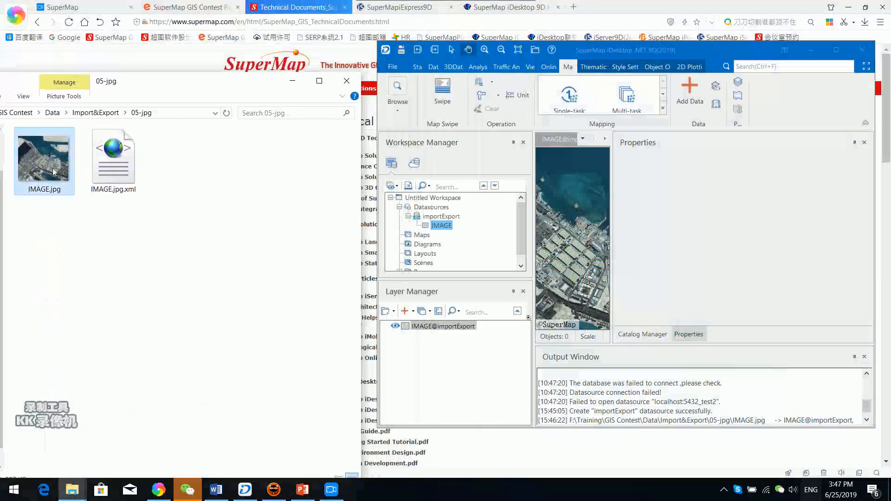
drag(46, 169, 439, 214)
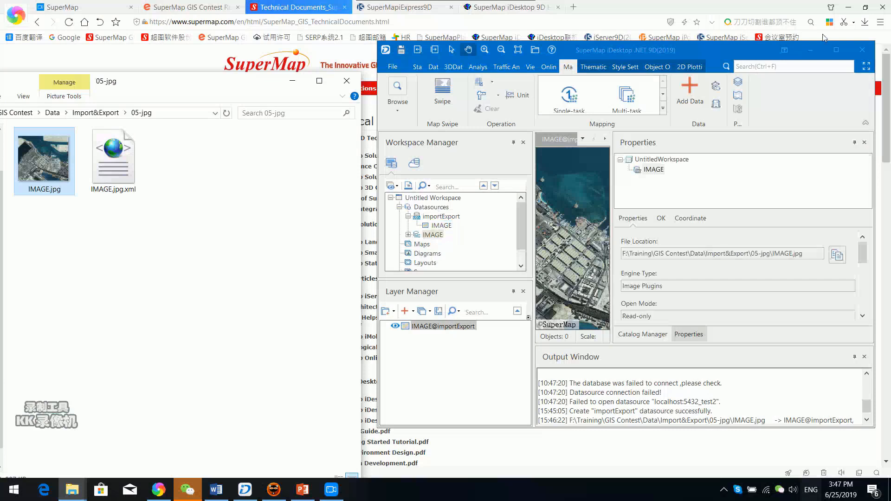
click(836, 49)
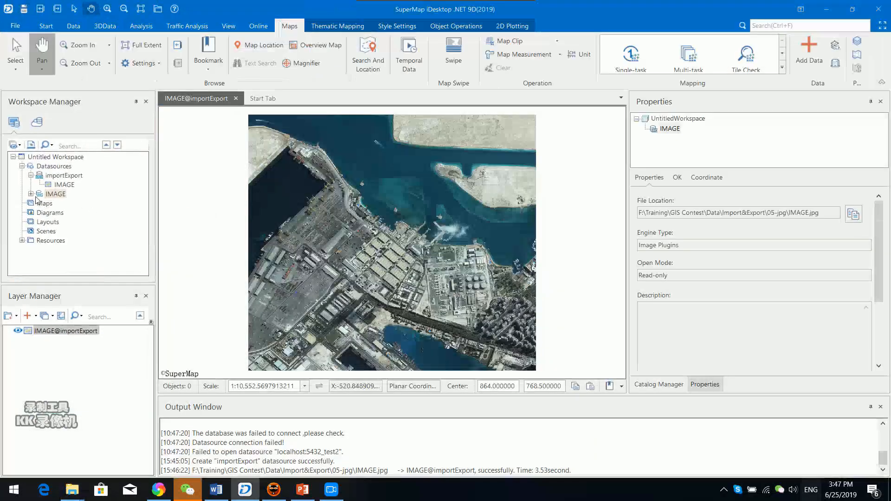
Display the dataset of the directly opened IMAGE datasource in a new map and compare it with the IMAGE@importExport map.
click(31, 195)
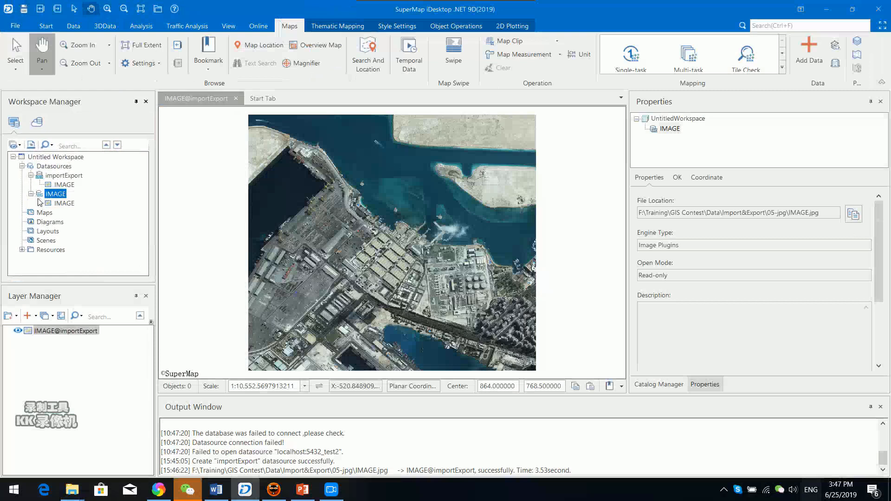
click(63, 204)
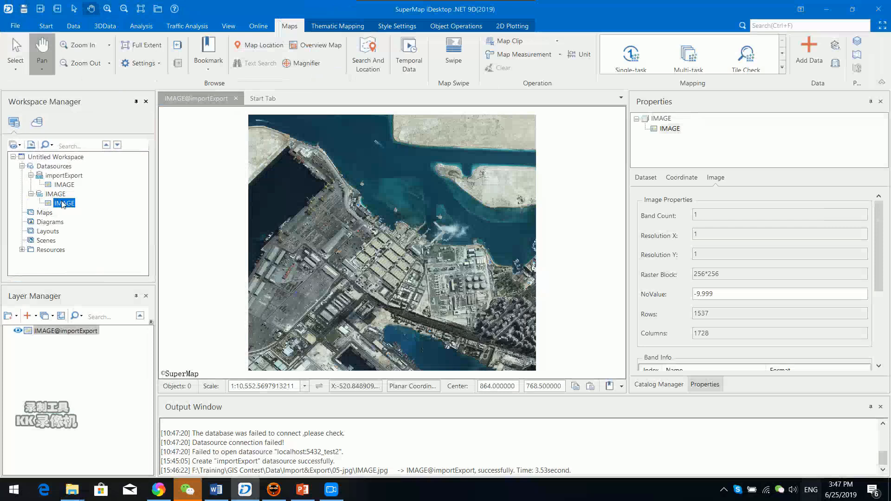
double_click(64, 203)
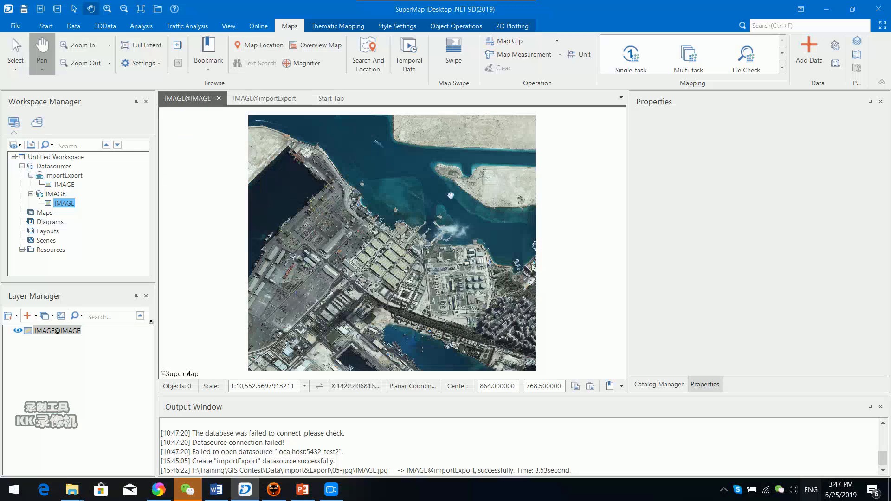
click(235, 99)
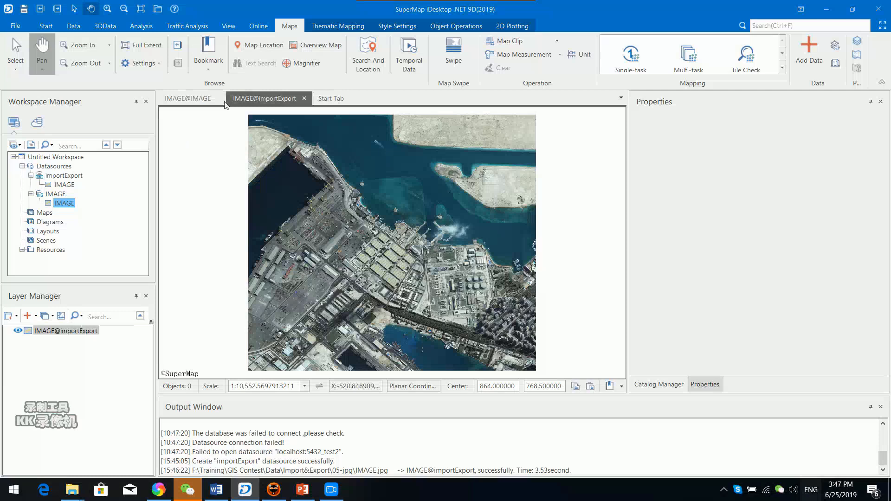
Alternate between the IMAGE@IMAGE and IMAGE@importExport maps to compare how the opened and imported images display.
click(193, 96)
click(267, 99)
click(183, 101)
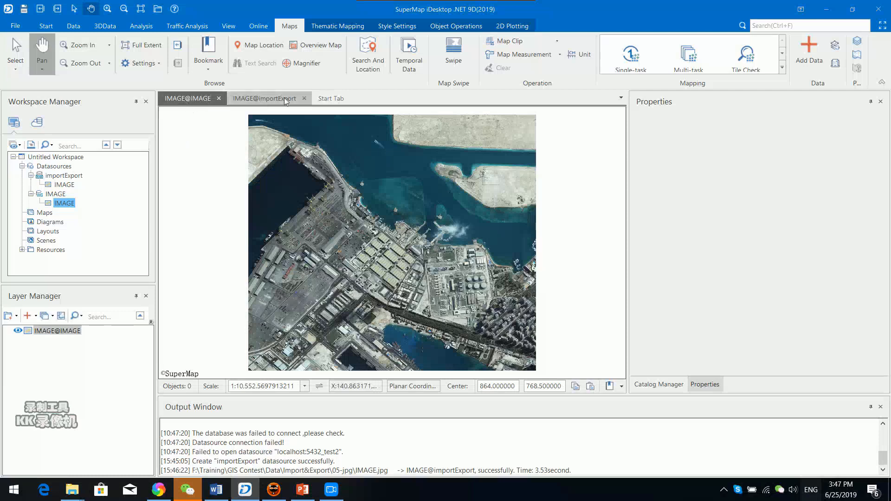
click(284, 98)
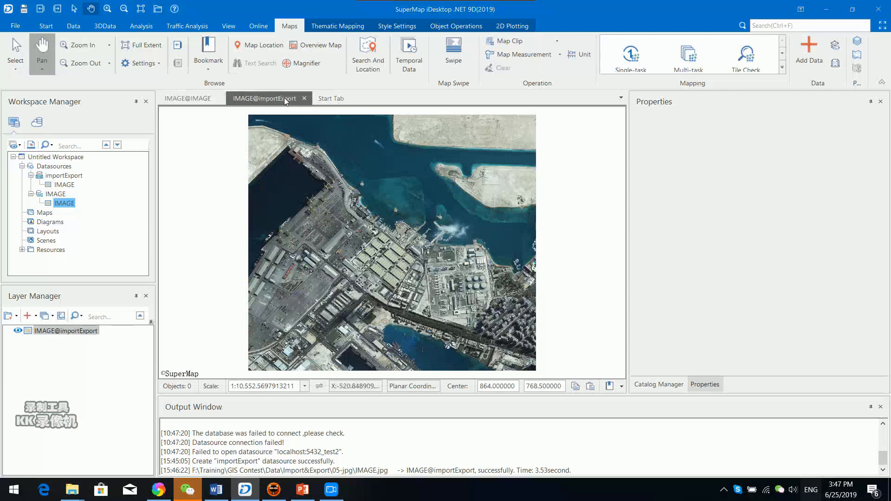
click(177, 97)
click(258, 98)
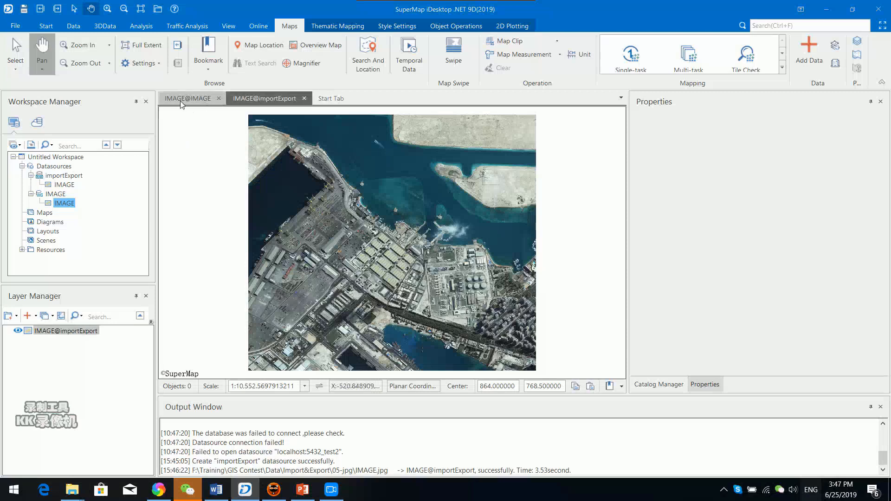
click(193, 99)
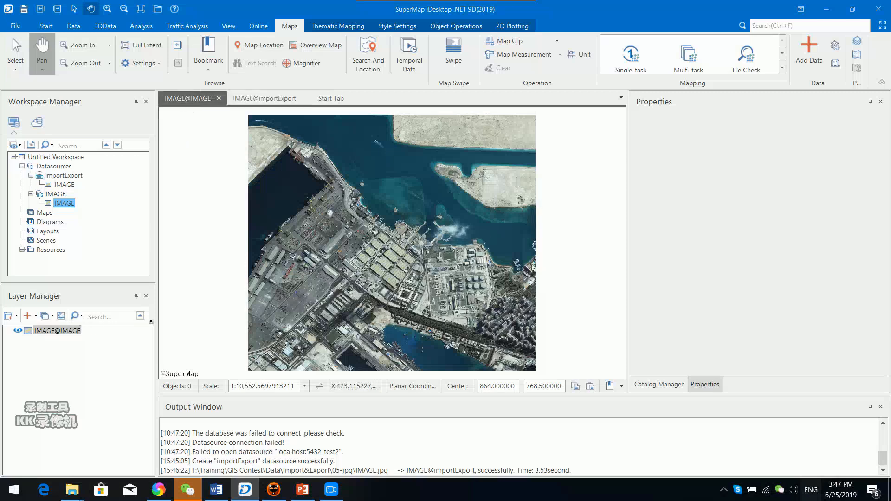
Compare the properties and available operations of the IMAGE dataset in importExport with those of the directly opened IMAGE dataset.
click(65, 203)
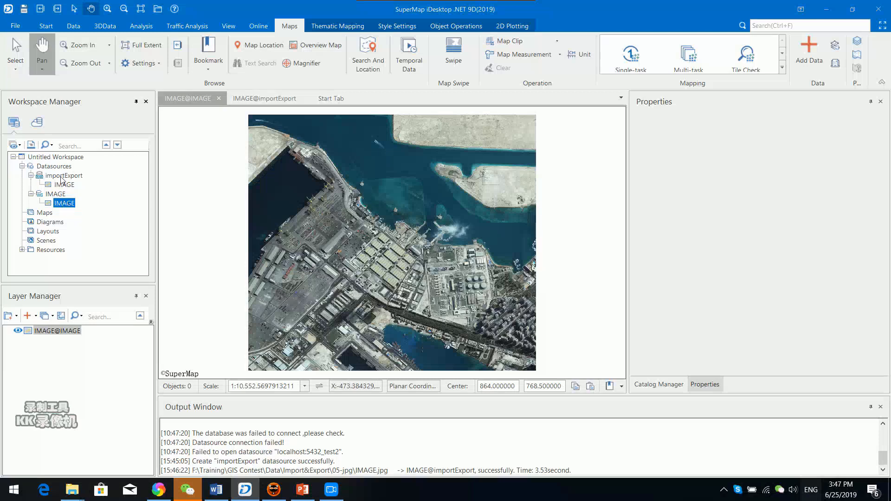
click(61, 176)
click(60, 194)
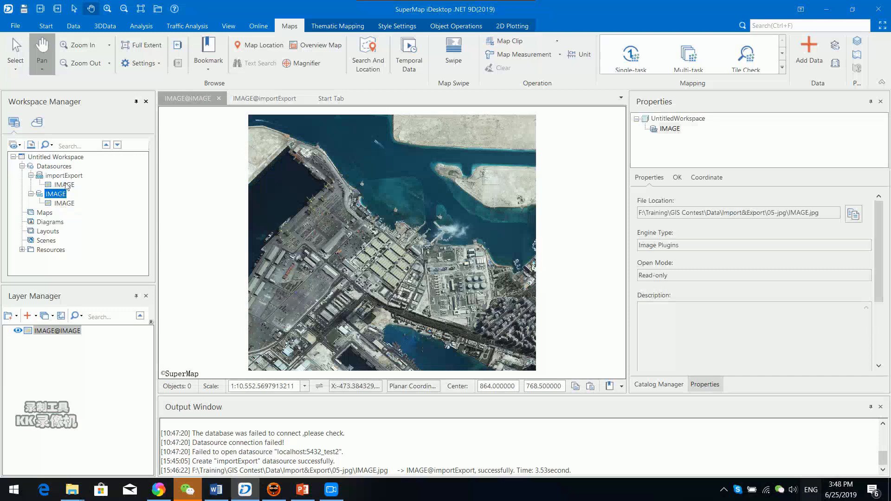
right_click(68, 186)
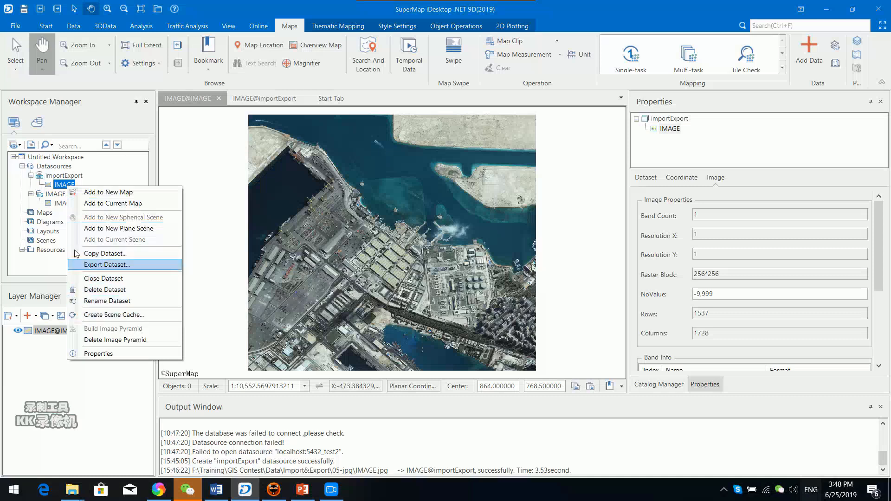
click(60, 205)
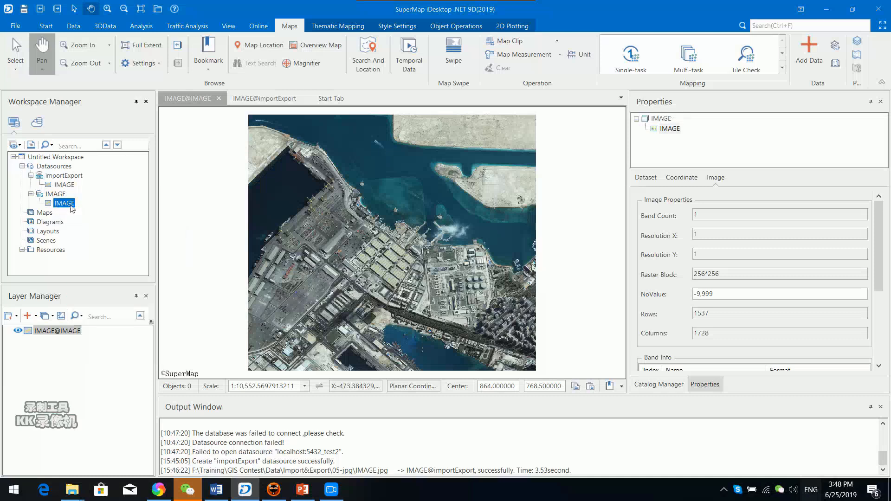
right_click(73, 207)
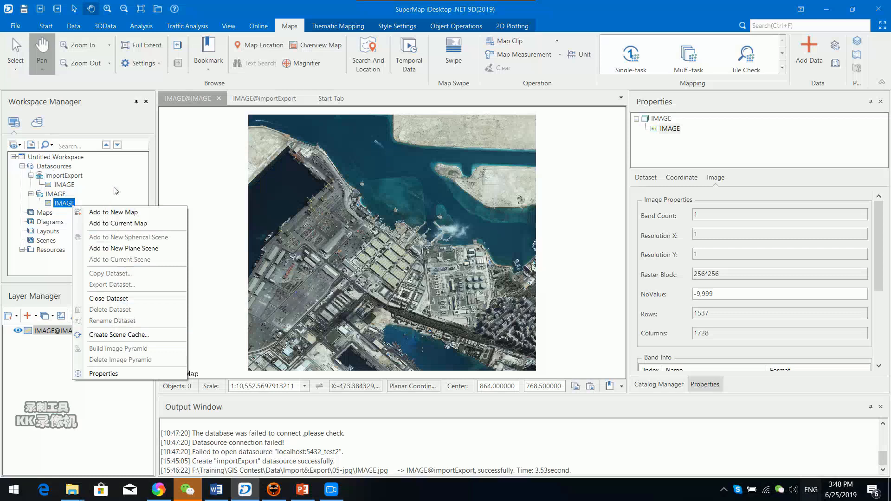
Compare the properties and available operations of the importExport datasource with those of the directly opened IMAGE datasource.
click(70, 178)
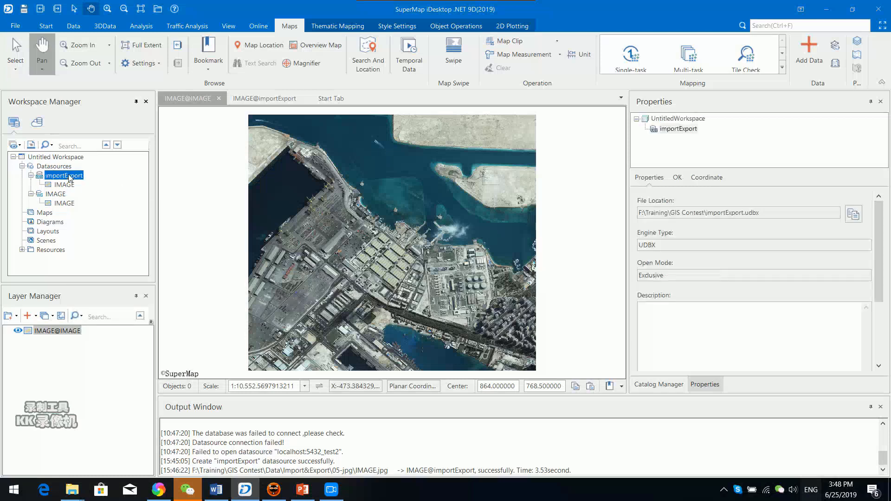
right_click(70, 178)
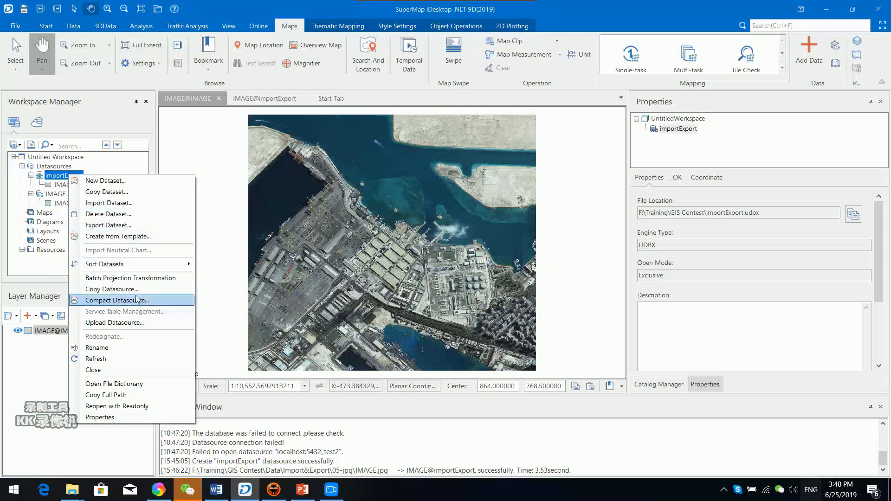
click(59, 197)
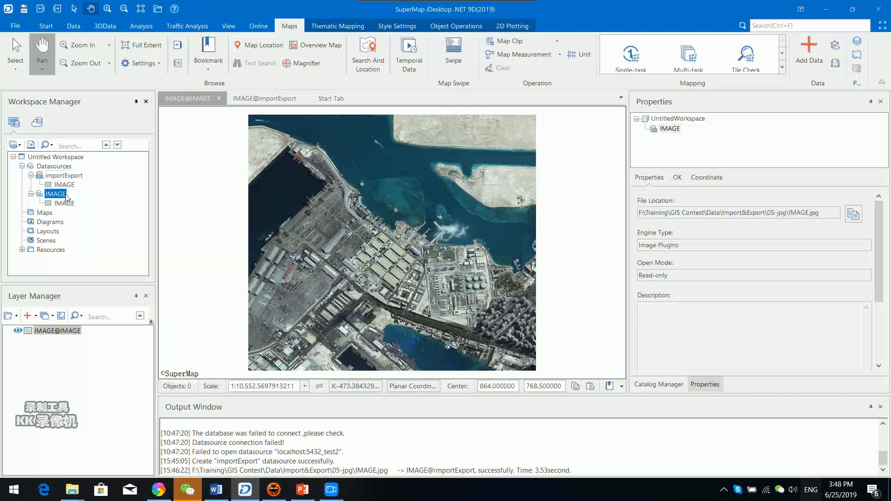
right_click(66, 198)
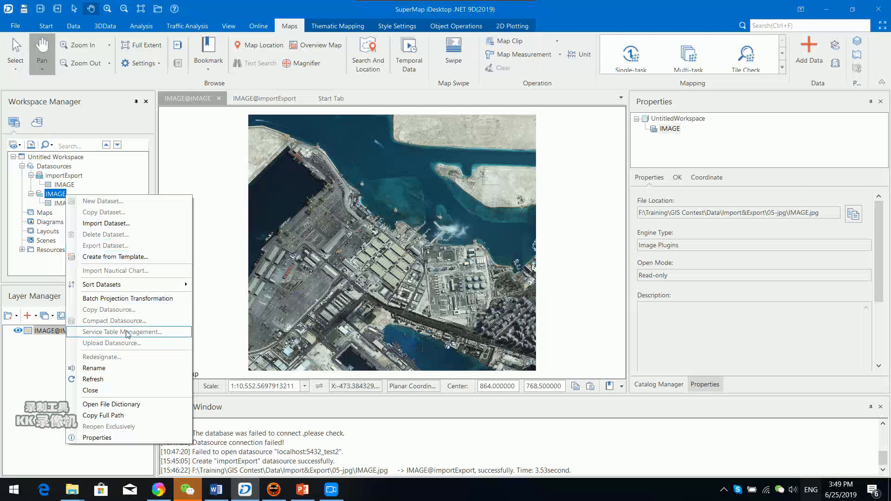
click(45, 196)
mouse_move(384, 5)
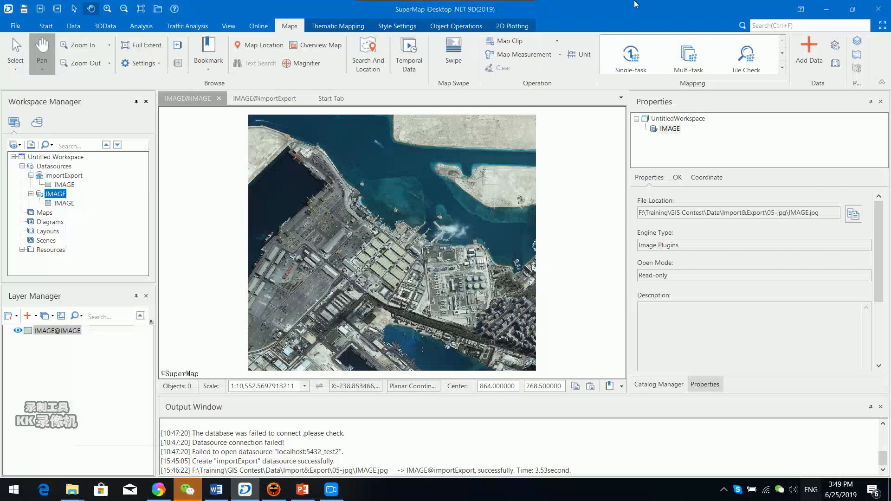
Minimize SuperMap iDesktop, switch to the PowerPoint presentation and advance to the Supported Formats slide.
click(827, 9)
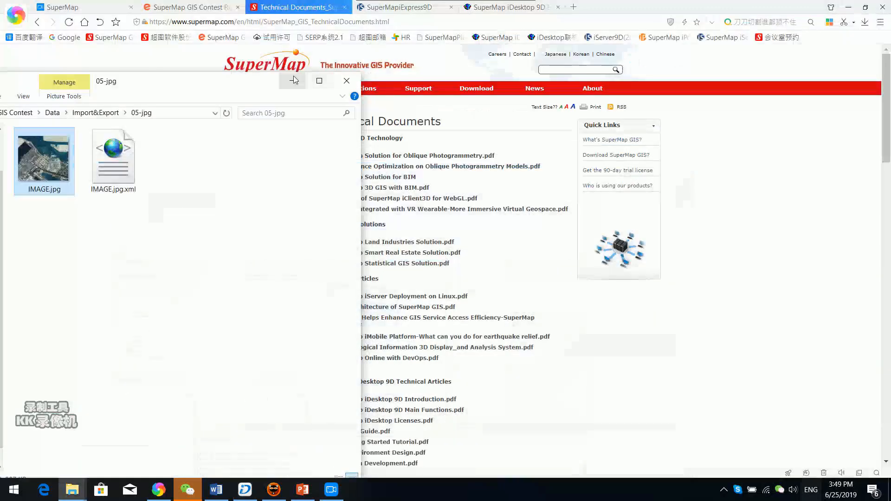
click(302, 490)
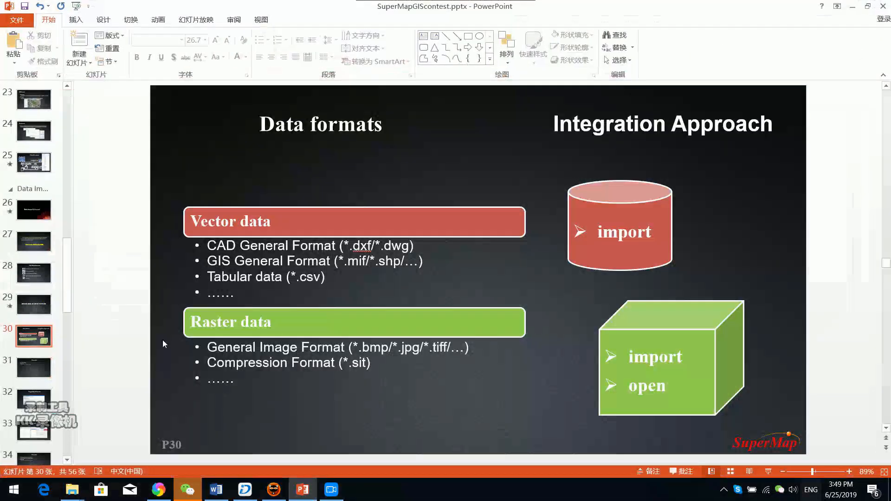
scroll(133, 346, down, 1)
scroll(133, 346, down, 1)
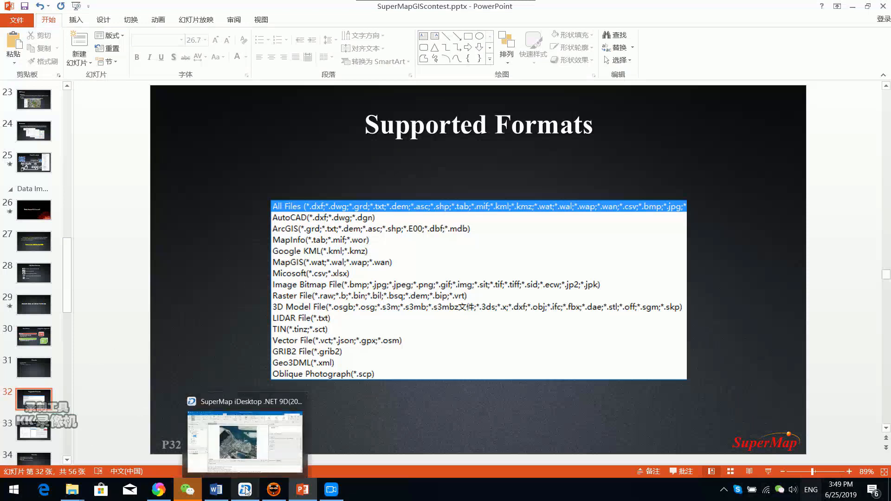
Switch to SuperMap iDesktop and add IMAGE.jpg from the 05-jpg folder to a new import into the importExport datasource.
click(251, 441)
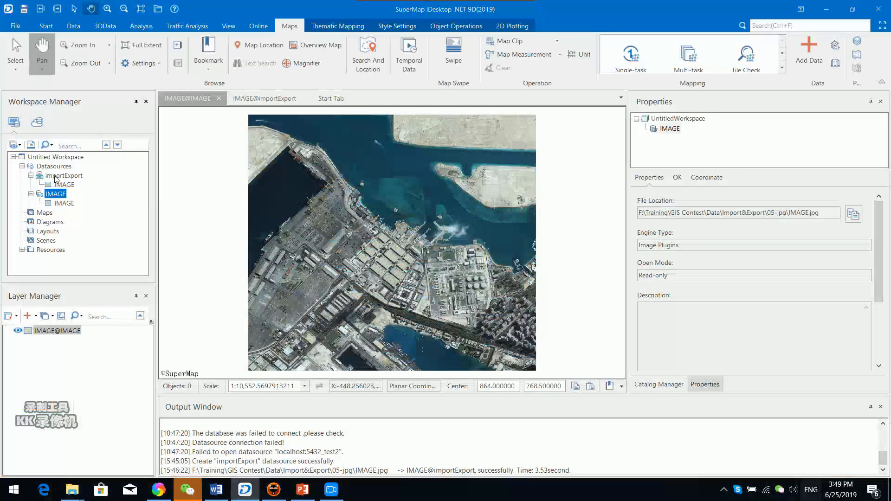
click(68, 177)
right_click(71, 178)
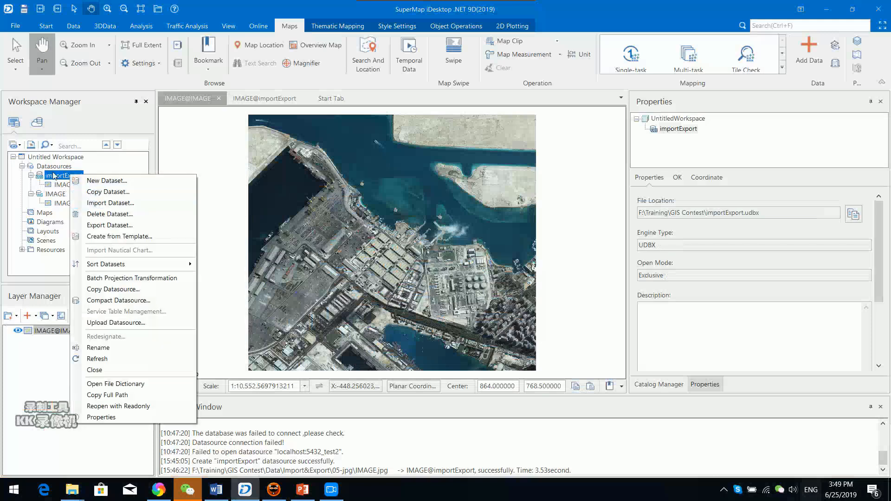
click(131, 206)
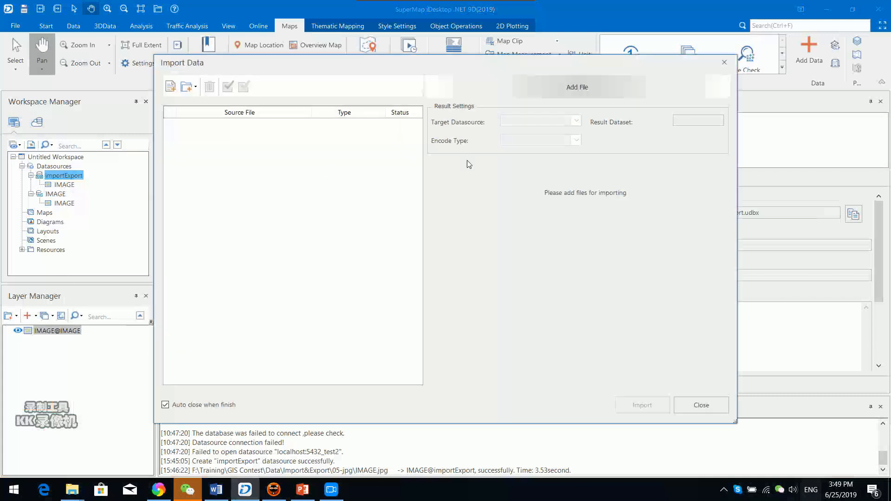
click(171, 87)
click(289, 162)
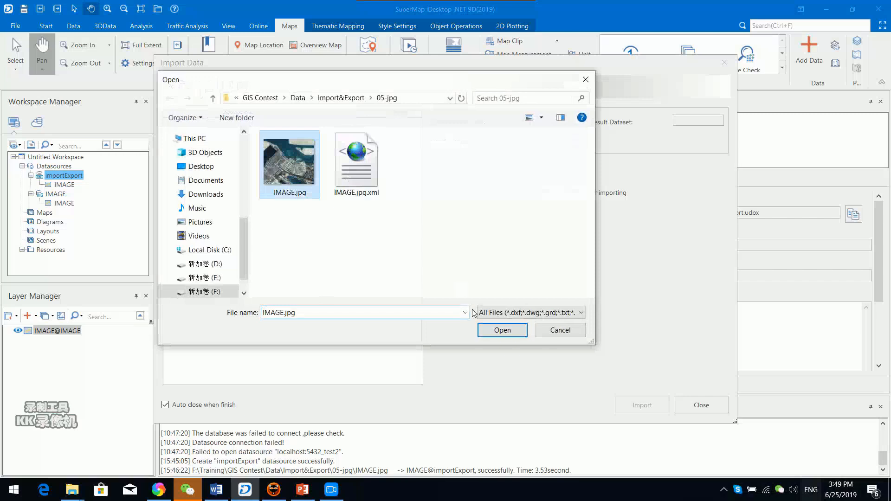
click(500, 329)
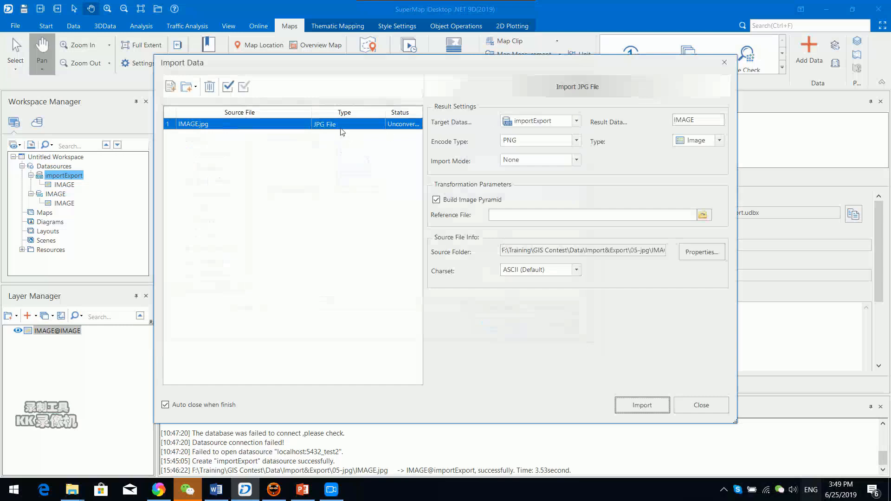
click(341, 128)
Review the file types offered when adding files for import, and close Import Data without importing.
click(171, 87)
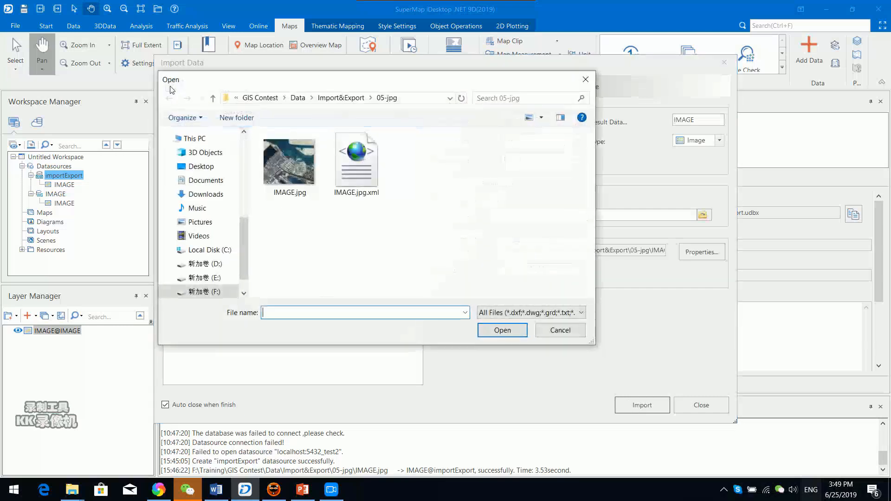
click(534, 313)
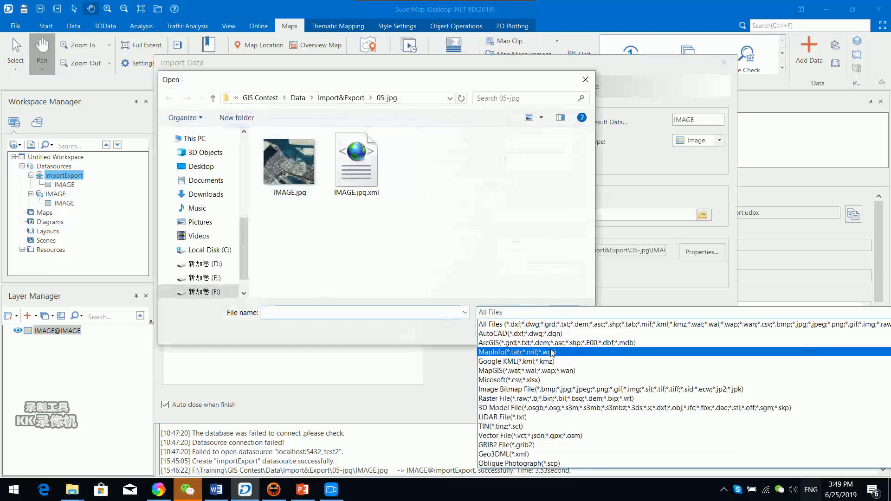
click(533, 312)
click(525, 314)
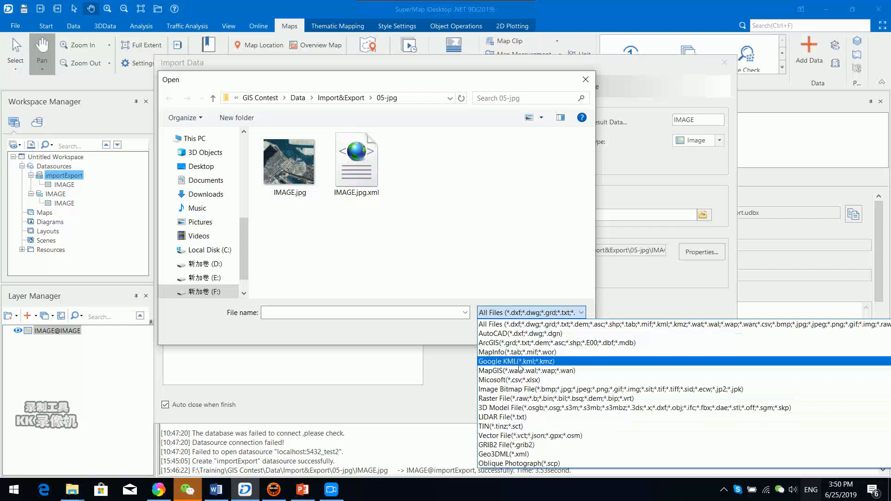
click(588, 83)
click(586, 80)
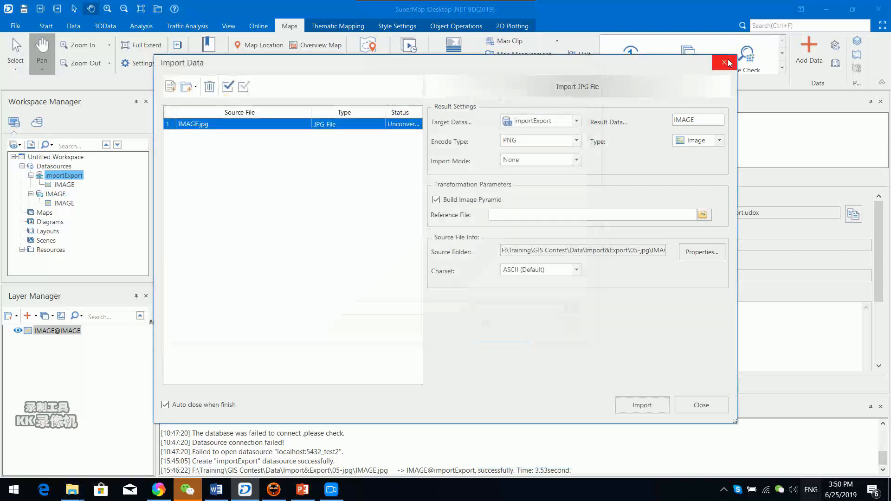
click(727, 63)
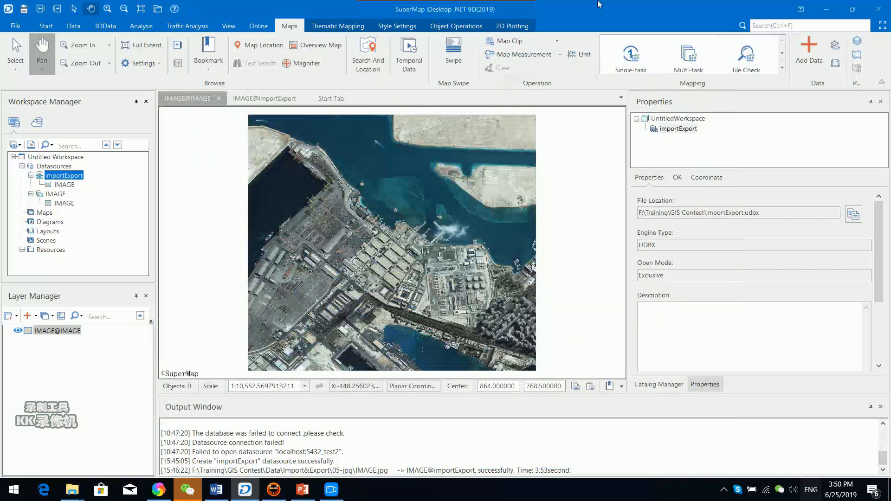
Reduce the SuperMap iDesktop window, switch to PowerPoint and advance to the LightingPlan.dwg exercise on slide 34.
drag(600, 3, 600, 8)
click(98, 282)
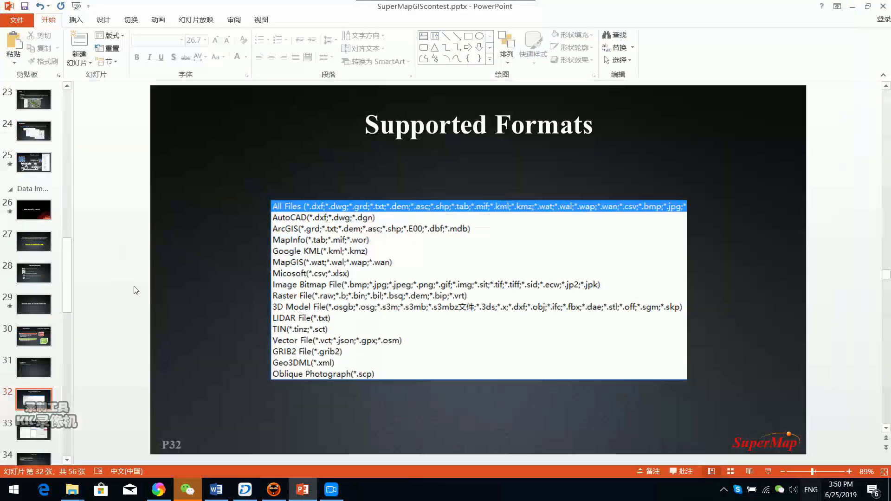
scroll(136, 290, up, 2)
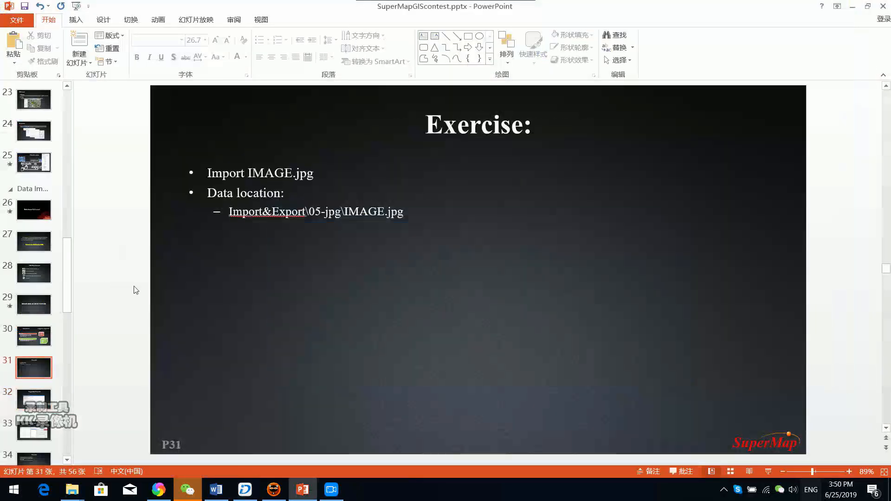
scroll(136, 291, down, 2)
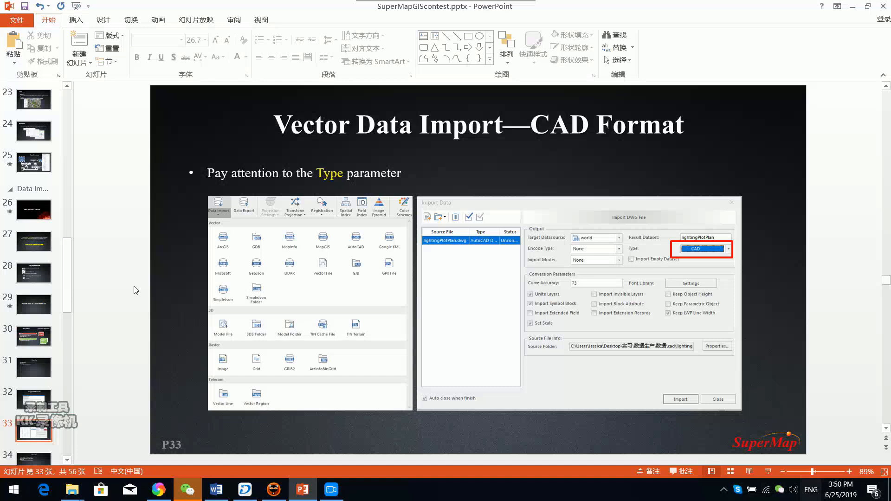
scroll(136, 290, down, 1)
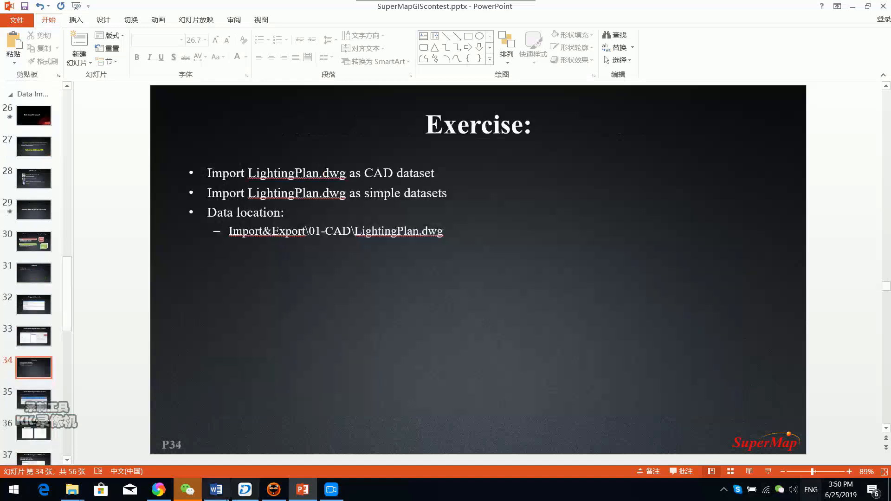
Switch to SuperMap iDesktop and add LightingPlan.dwg from the 01-CAD folder to a new import into the importExport datasource.
click(243, 491)
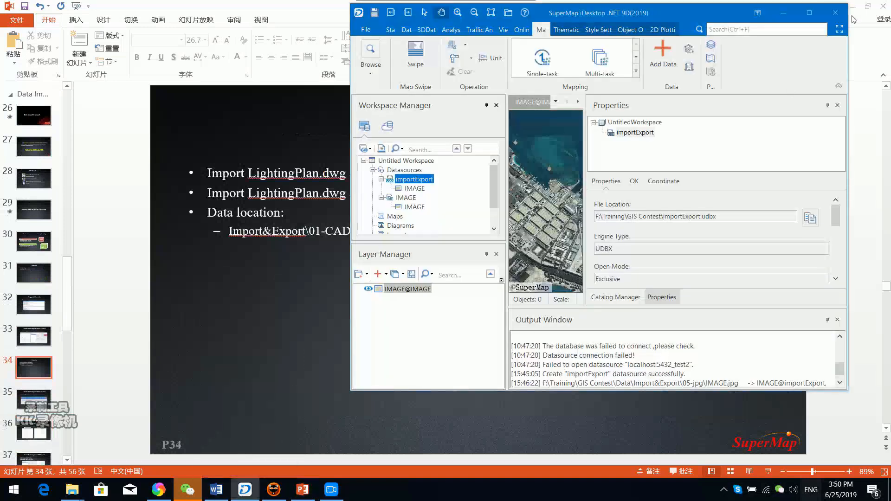
click(809, 16)
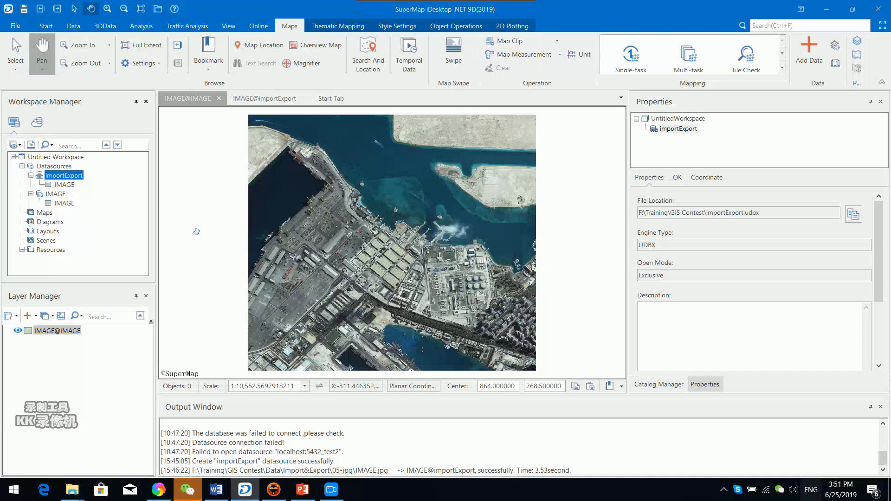
right_click(81, 179)
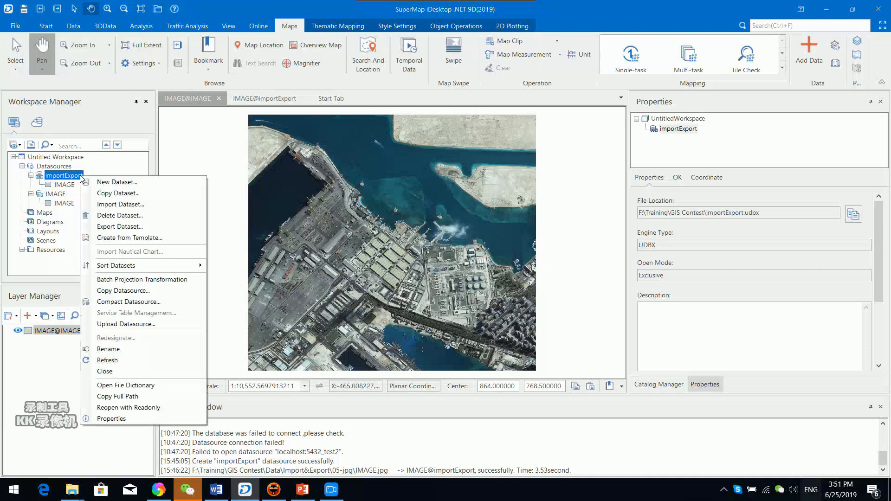
click(136, 205)
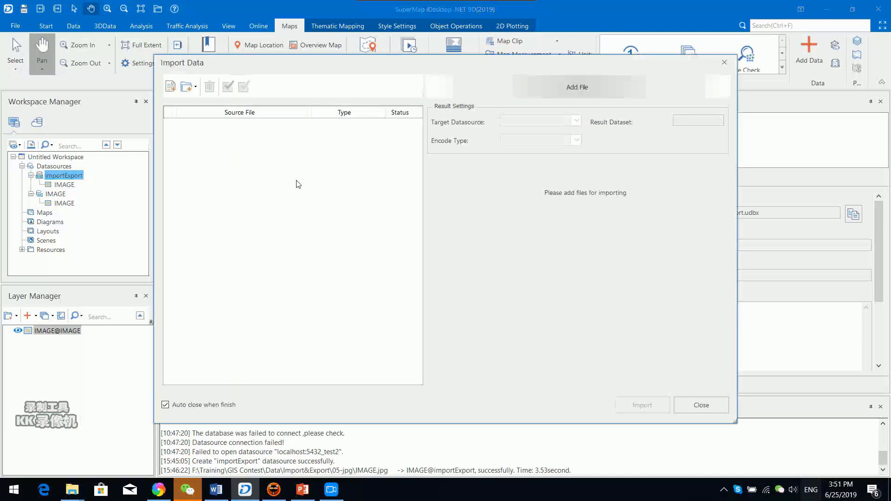
click(172, 89)
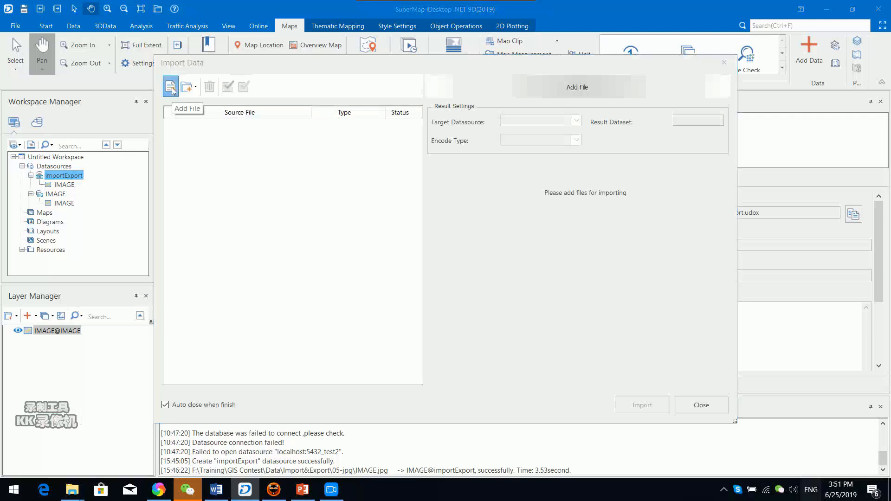
click(338, 99)
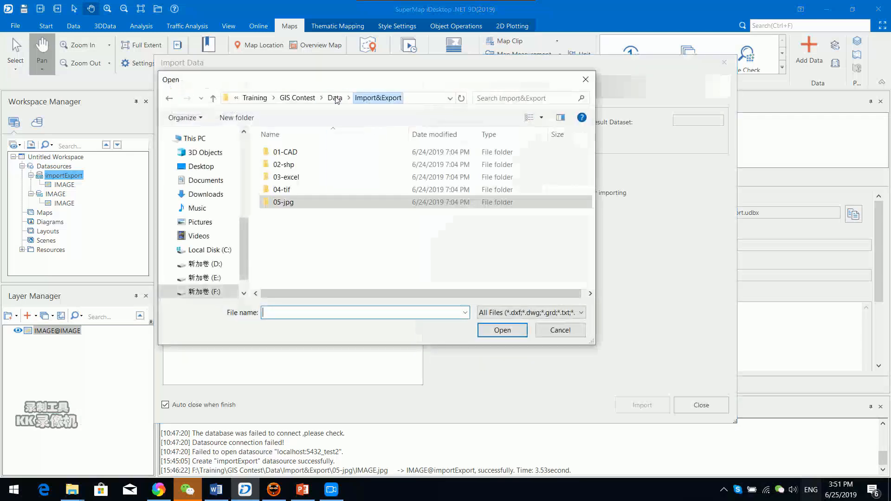
double_click(305, 154)
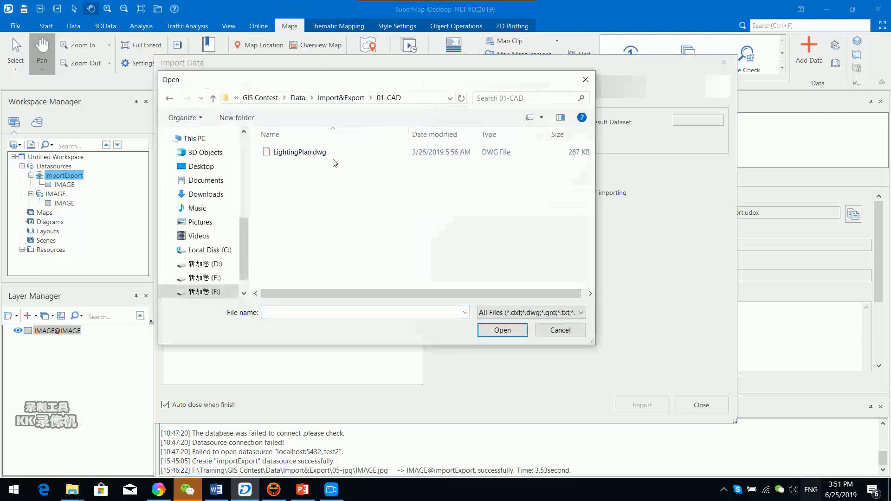
click(308, 156)
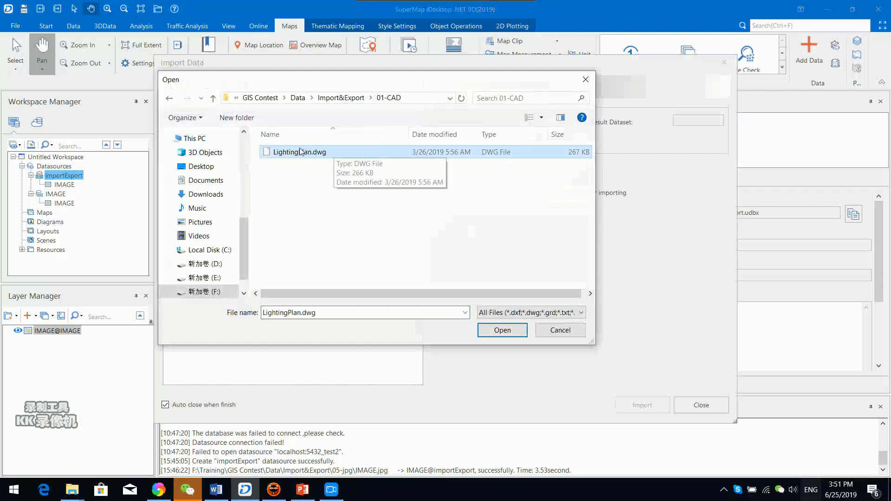
click(504, 331)
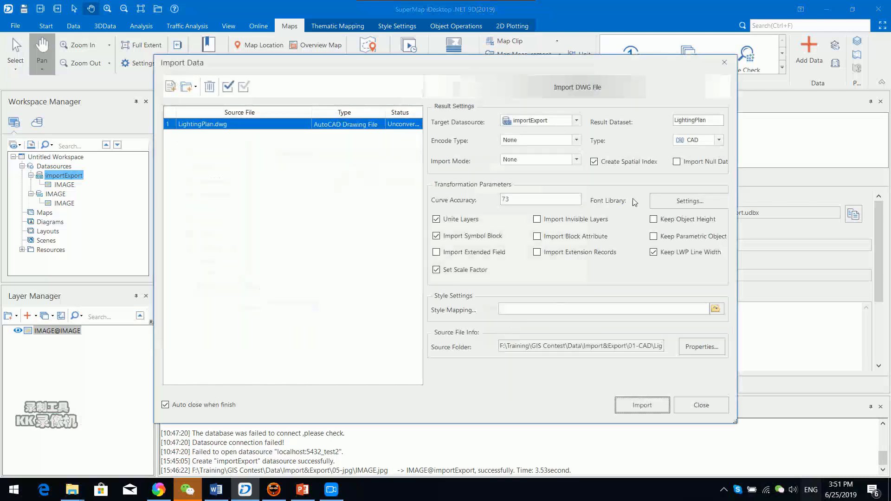
Set the result type of LightingPlan.dwg to CAD and run the import.
click(719, 140)
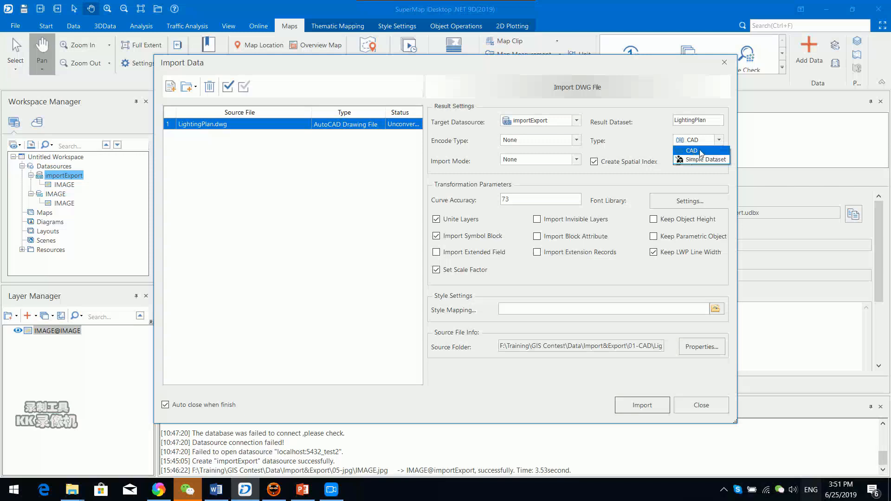
click(698, 152)
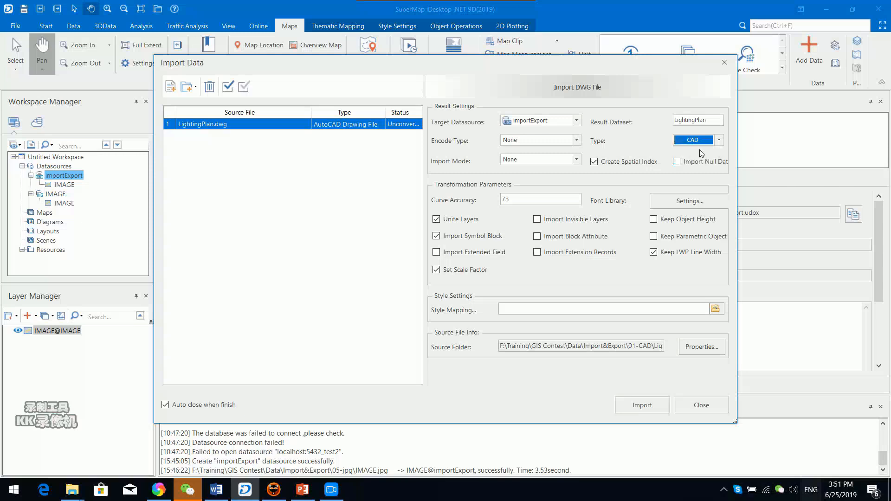
click(651, 406)
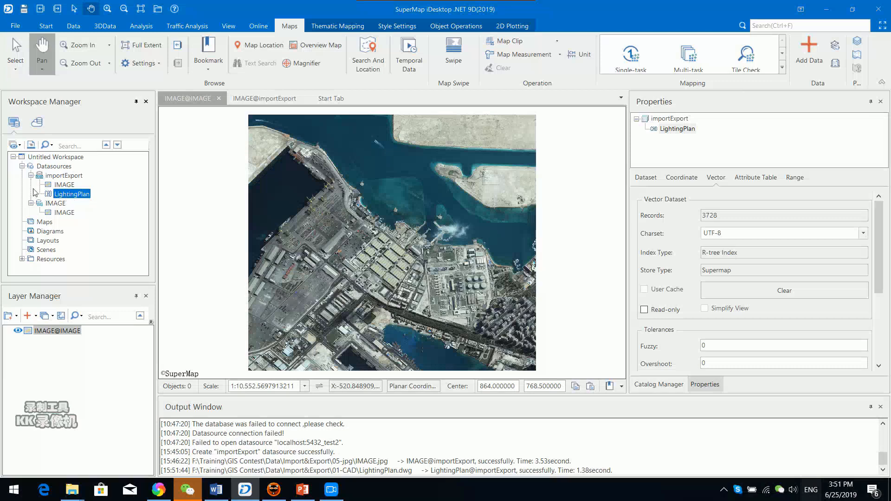
Display the imported LightingPlan CAD dataset in a map and recheck the exercise slide in PowerPoint.
double_click(73, 195)
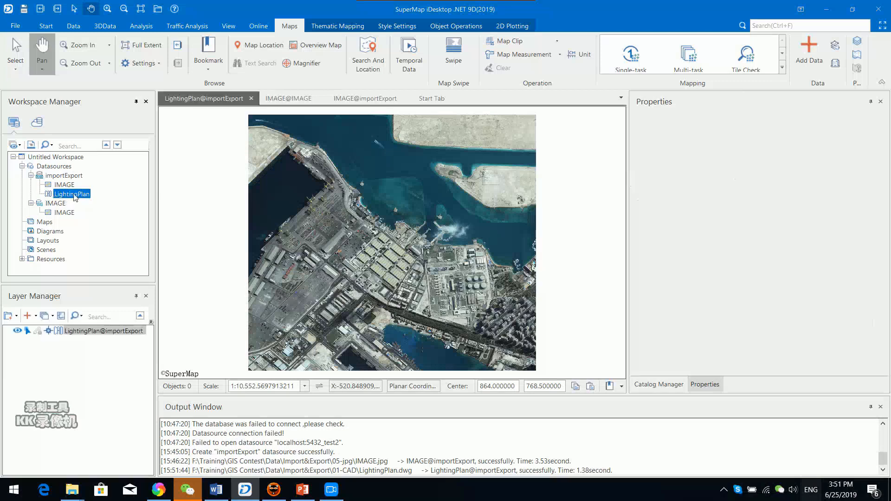
scroll(387, 246, up, 2)
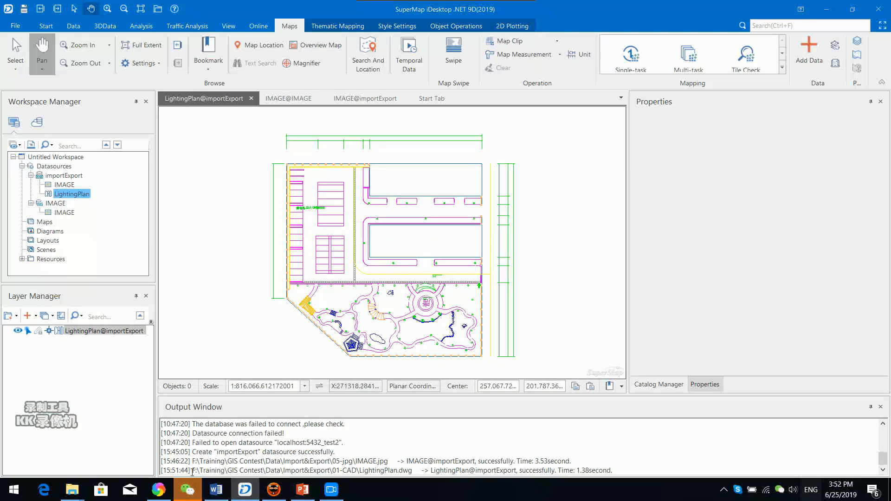
click(302, 490)
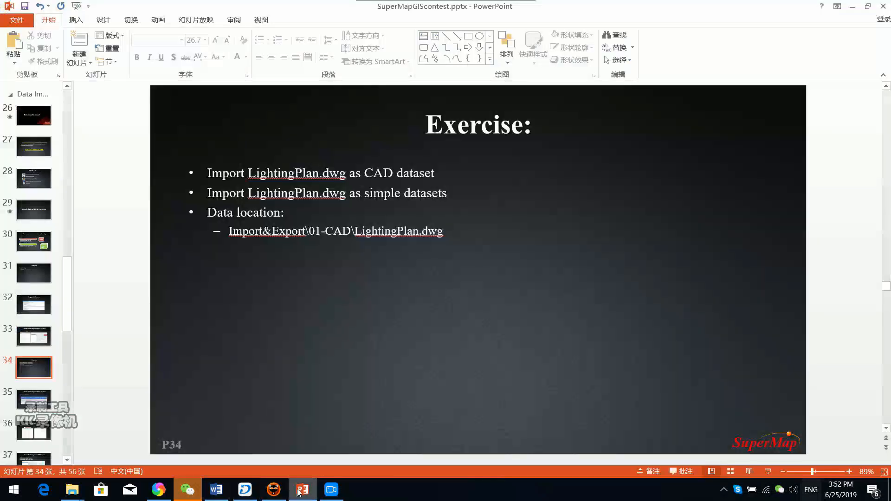
click(303, 498)
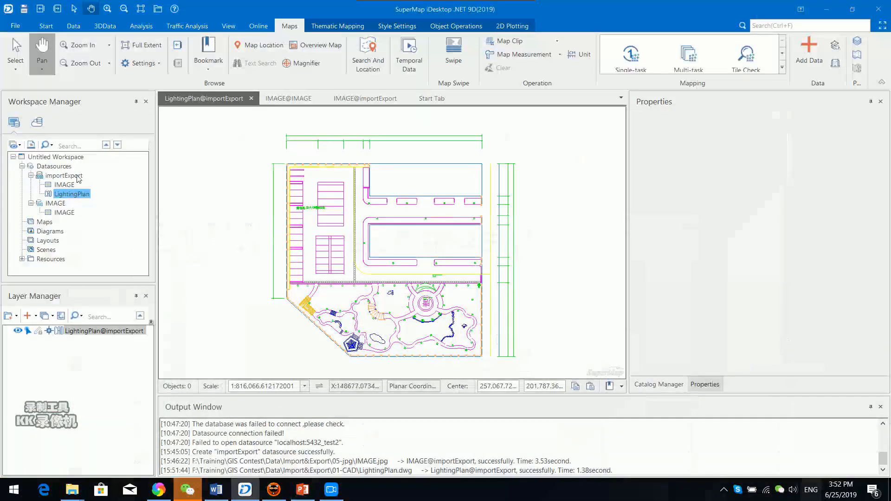
Start another import into the importExport datasource and add LightingPlan.dwg from the 01-CAD folder again.
click(63, 175)
right_click(64, 179)
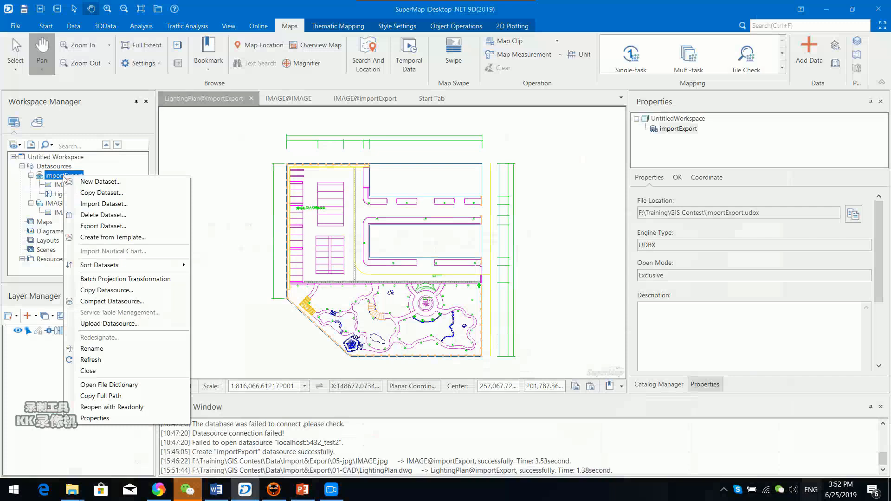
click(121, 204)
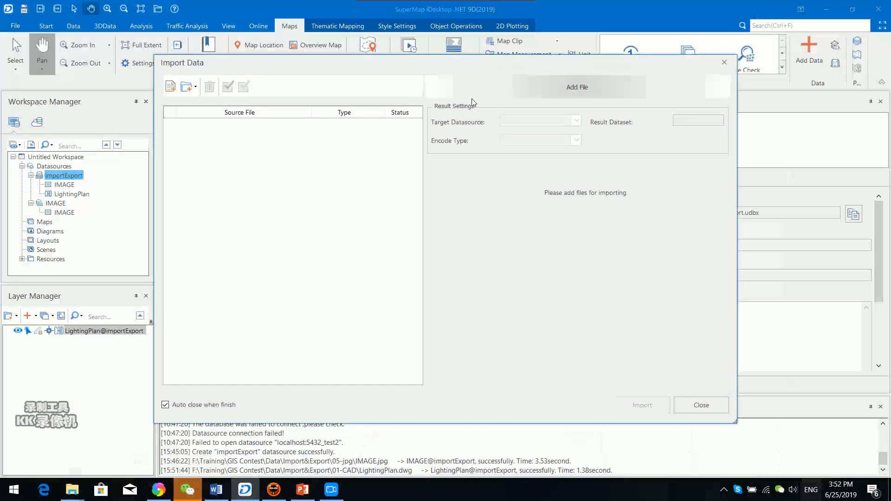
click(171, 87)
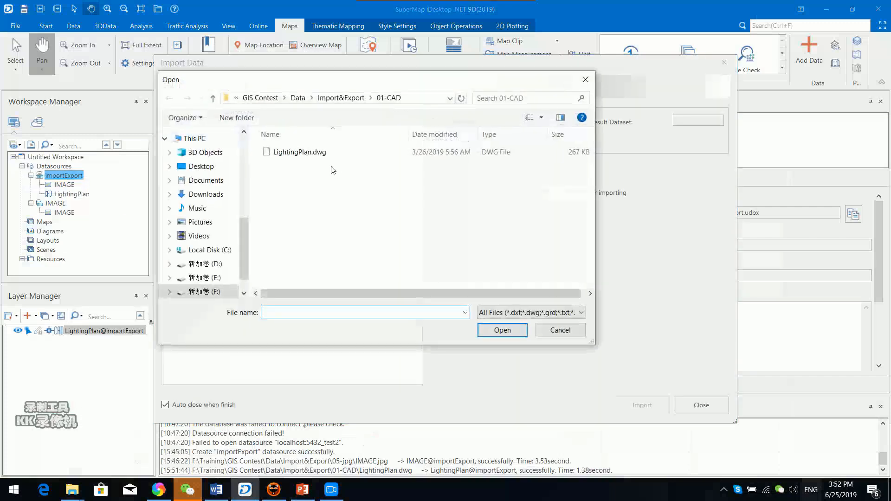
click(325, 152)
click(499, 330)
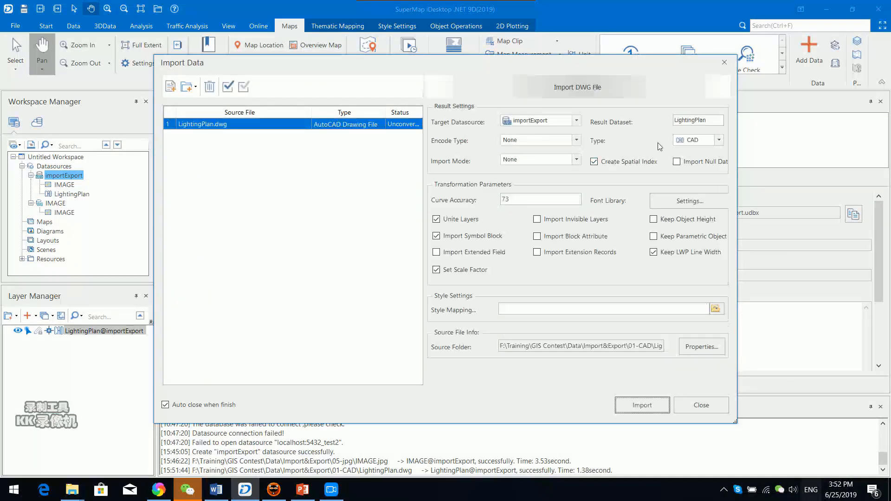
Set the result type of LightingPlan.dwg to Simple Dataset and run the import.
click(715, 141)
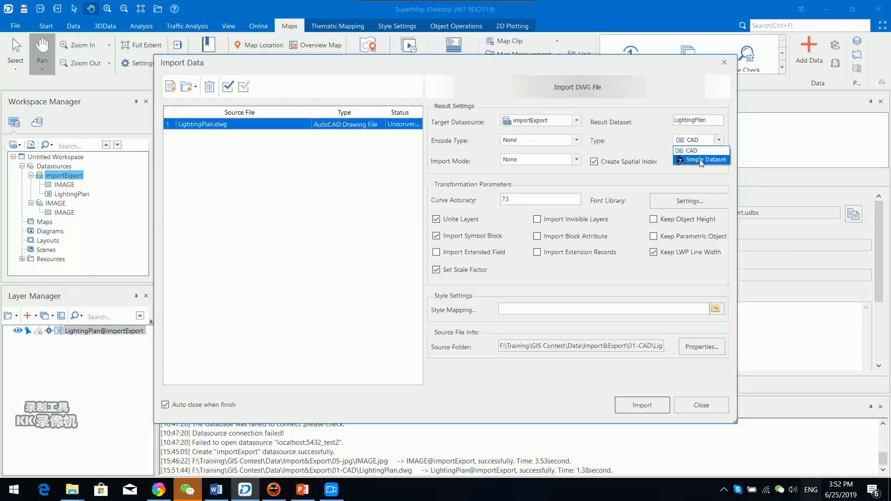
click(701, 159)
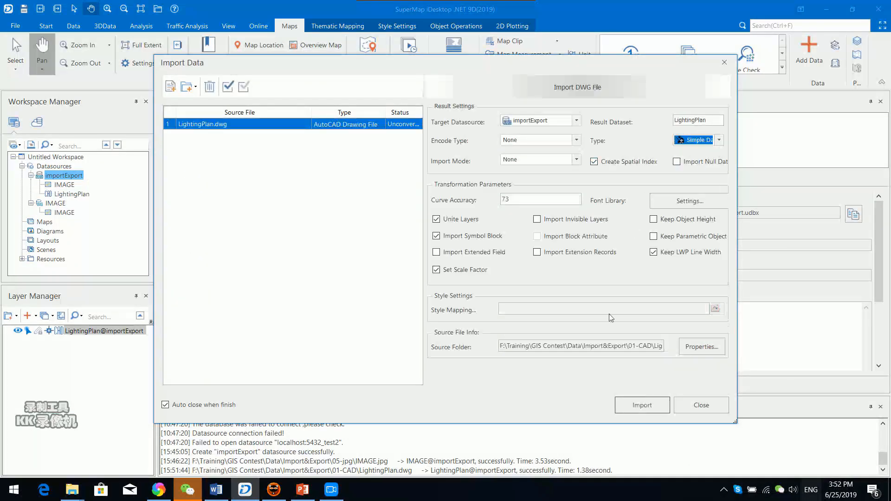
click(651, 405)
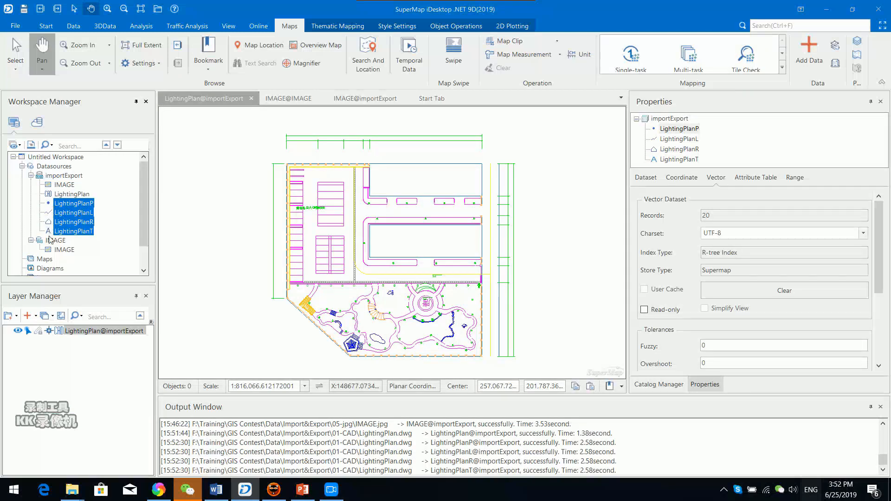
Add the LightingPlanP, LightingPlanL, LightingPlanR and LightingPlanT datasets together to a new map and inspect the drawing.
right_click(90, 221)
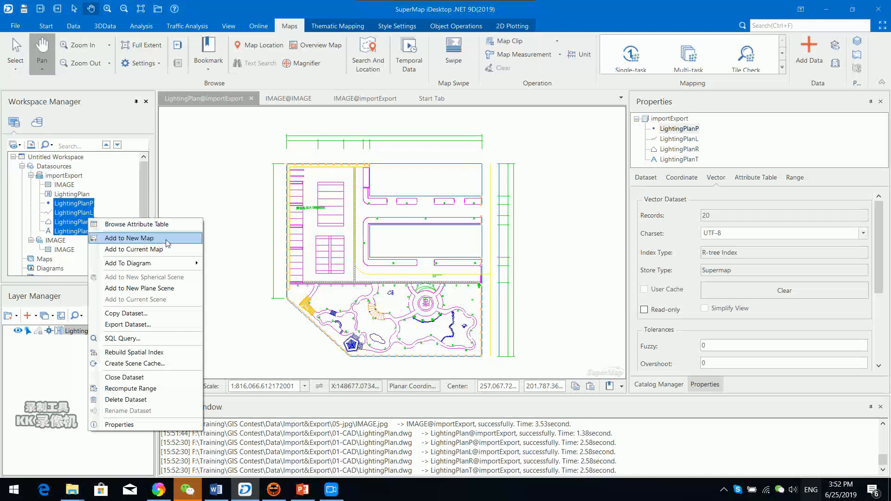
click(129, 238)
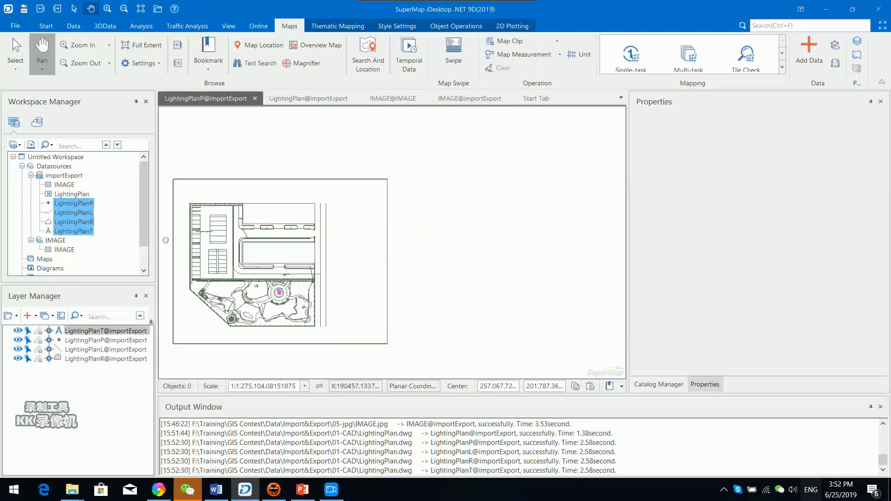
mouse_move(301, 257)
mouse_down()
mouse_move(389, 218)
mouse_move(427, 221)
mouse_up()
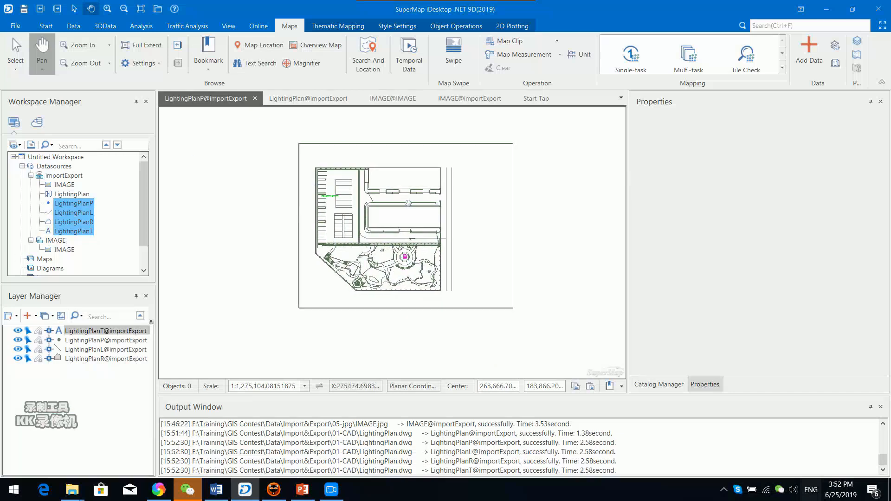
scroll(408, 202, up, 2)
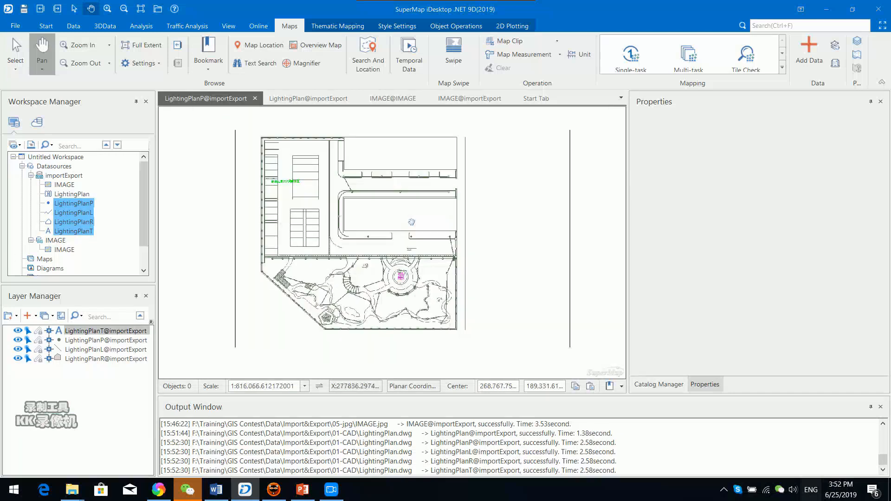
scroll(423, 211, down, 1)
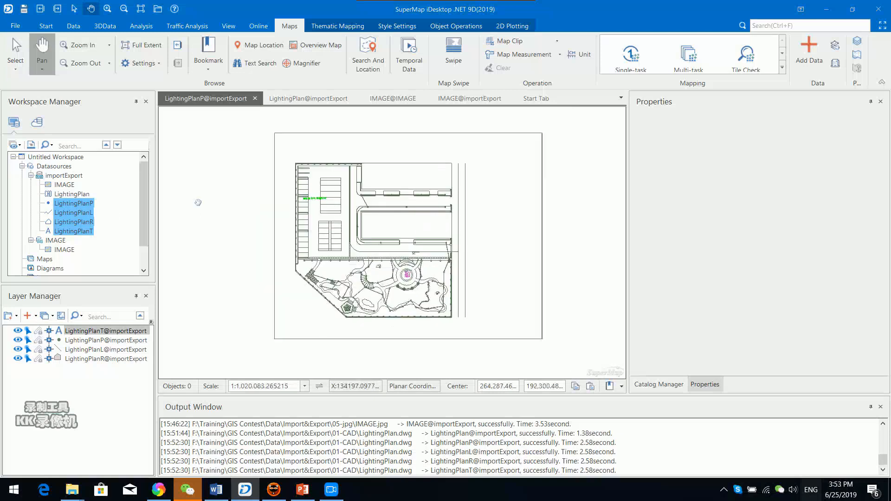
Switch to PowerPoint and advance past the LightingPlan.dwg exercise slide.
click(301, 490)
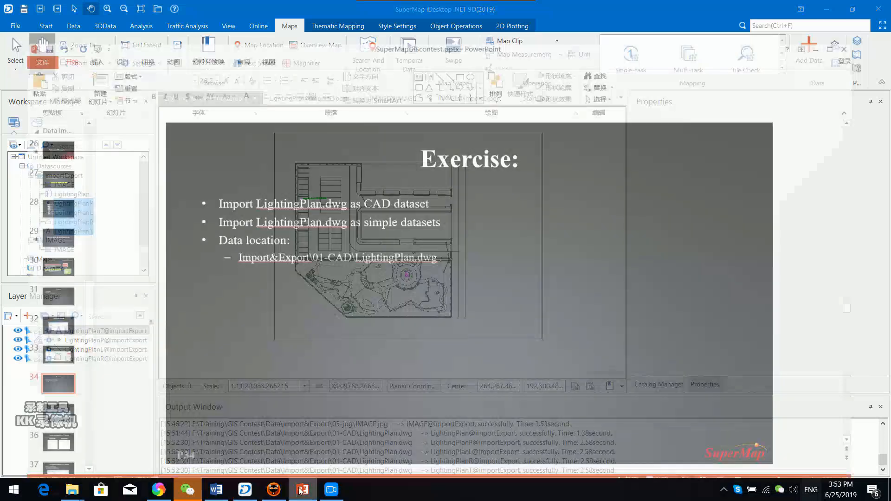
scroll(651, 252, down, 2)
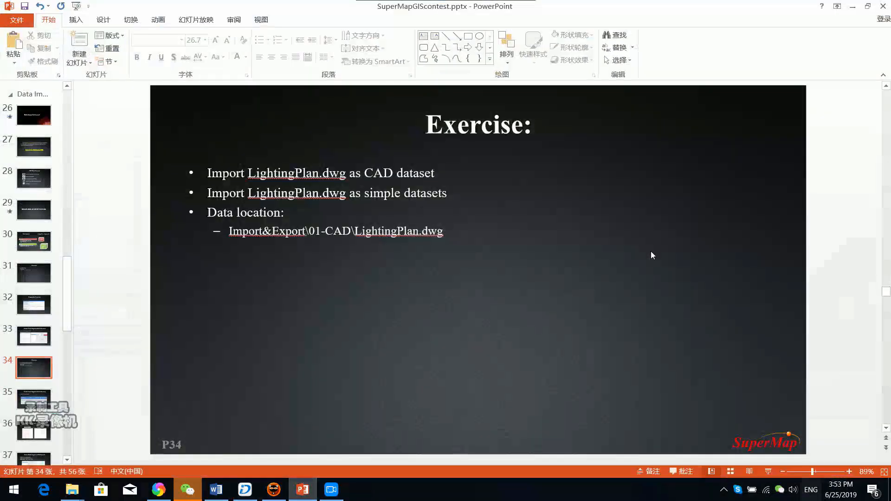
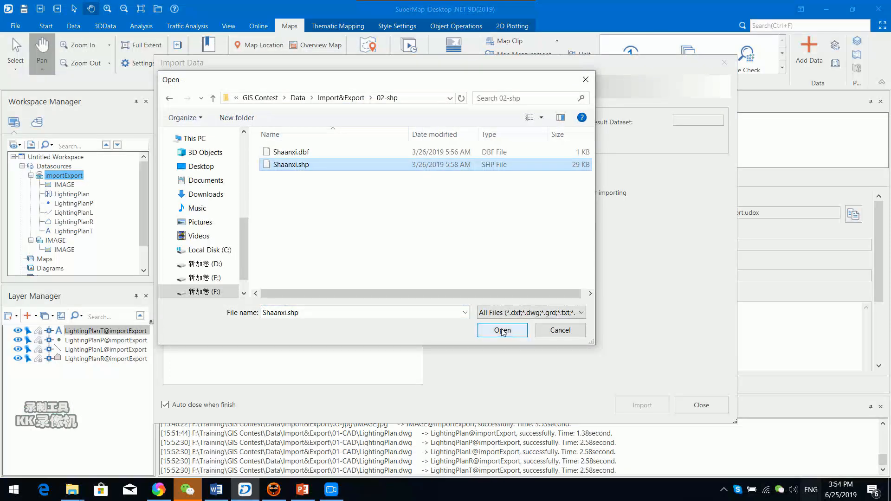
Import Shaanxi.shp into the importExport datasource and add the imported dataset to a new map.
click(647, 404)
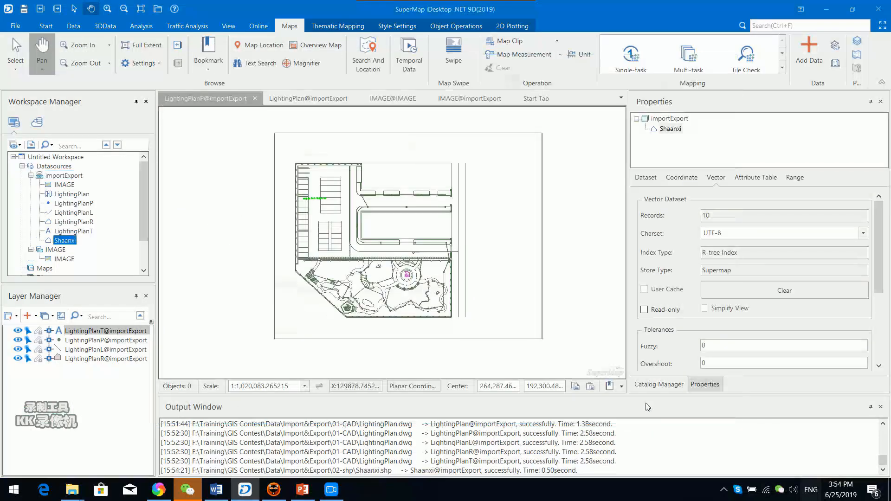
right_click(72, 244)
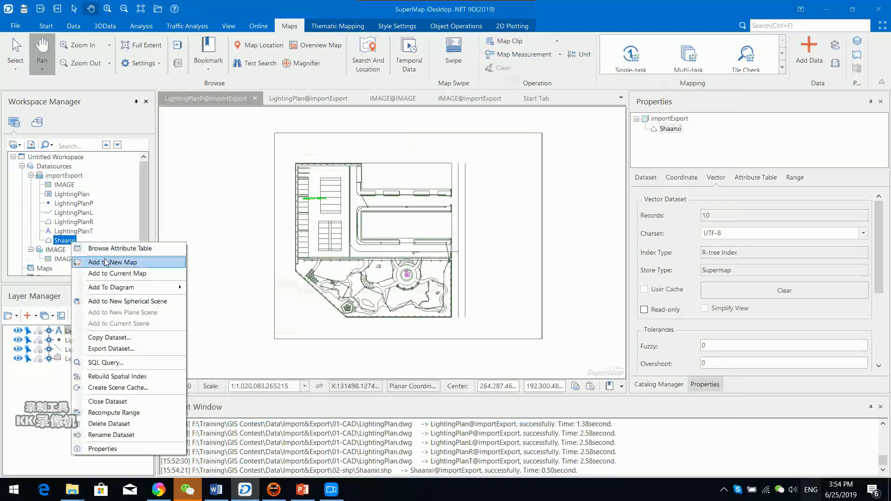
click(137, 263)
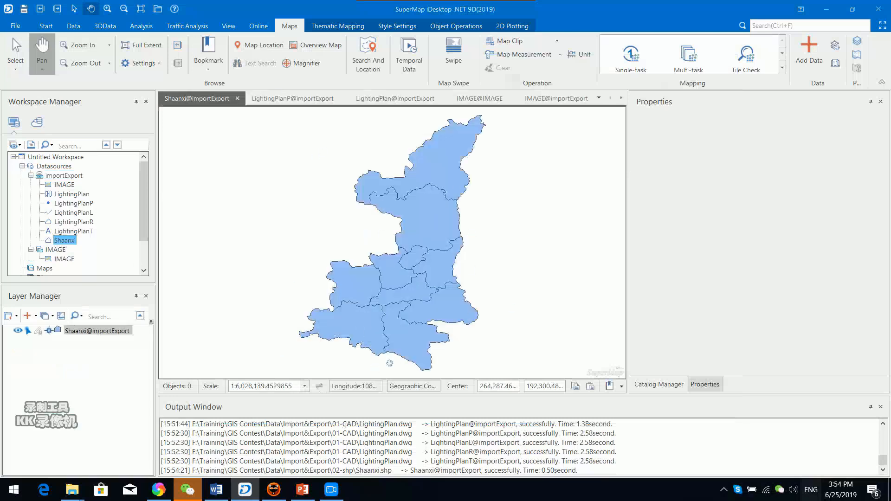
Switch back to the Shaanxi.shp exercise slide in PowerPoint.
click(297, 493)
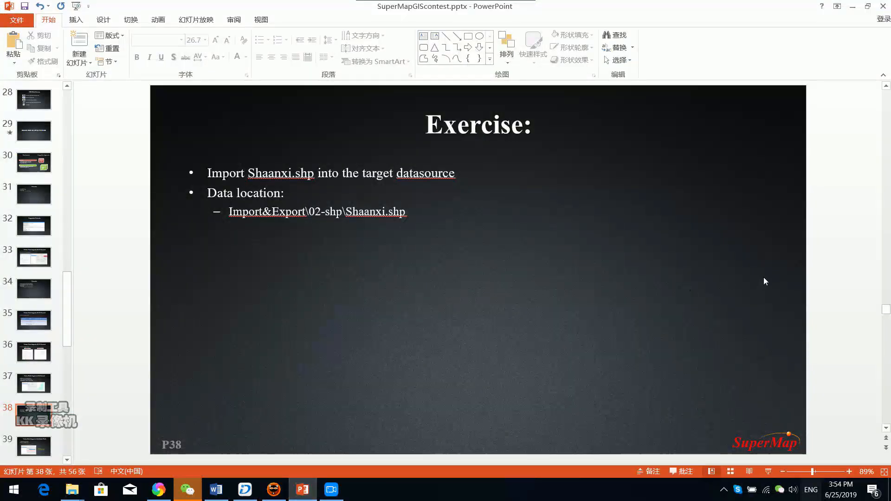
Advance to the Attribute Table slide, switch to File Explorer and open BuildingCoordinate.xlsx from the Import&Export\03-excel folder.
scroll(764, 281, down, 1)
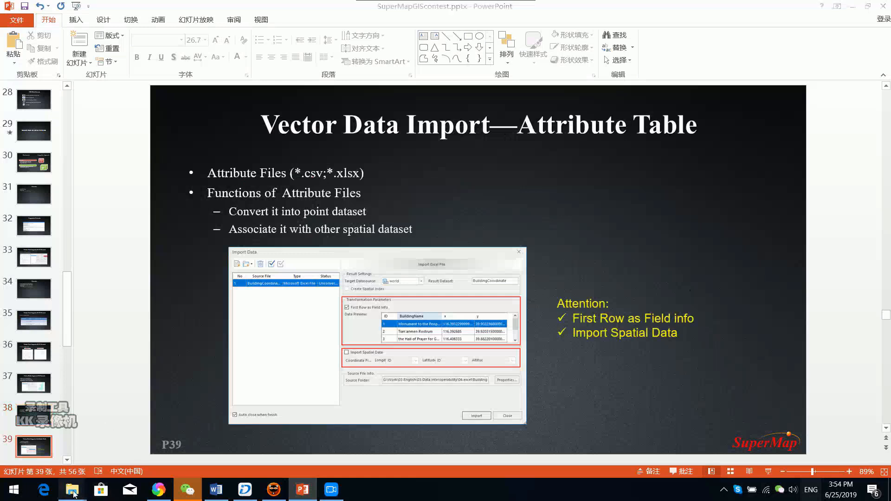
mouse_move(71, 489)
click(48, 422)
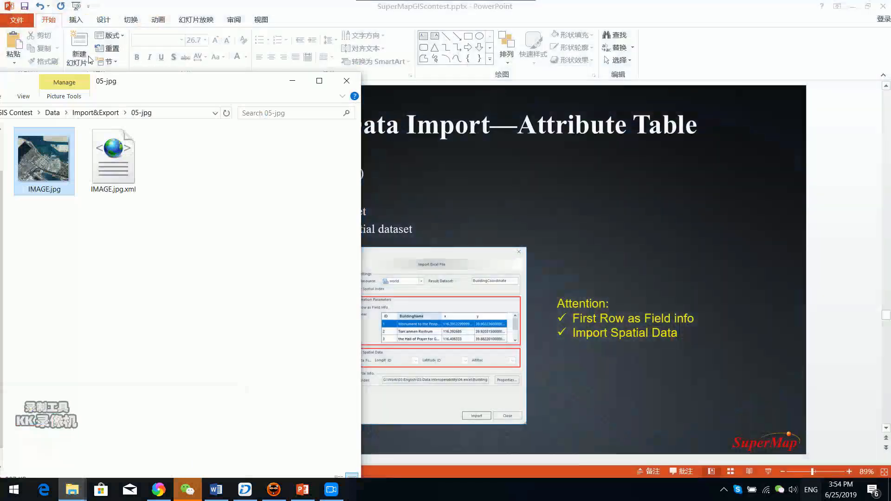
click(100, 112)
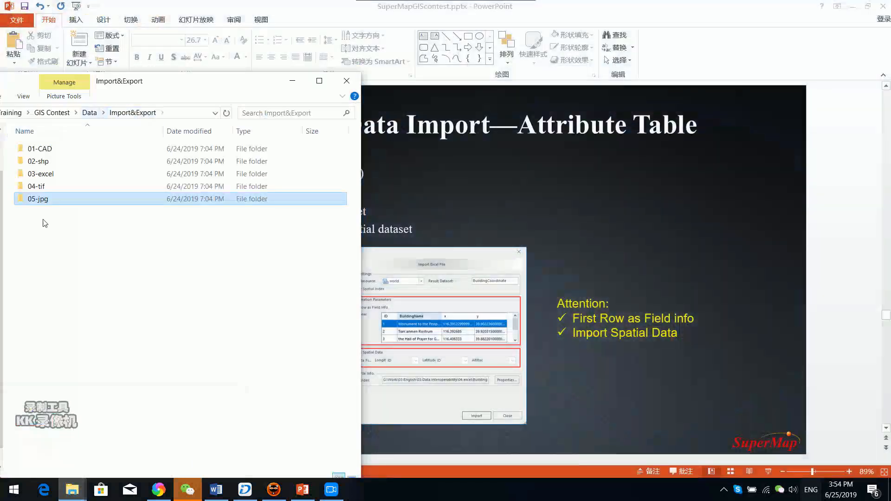
double_click(58, 175)
drag(158, 87, 423, 95)
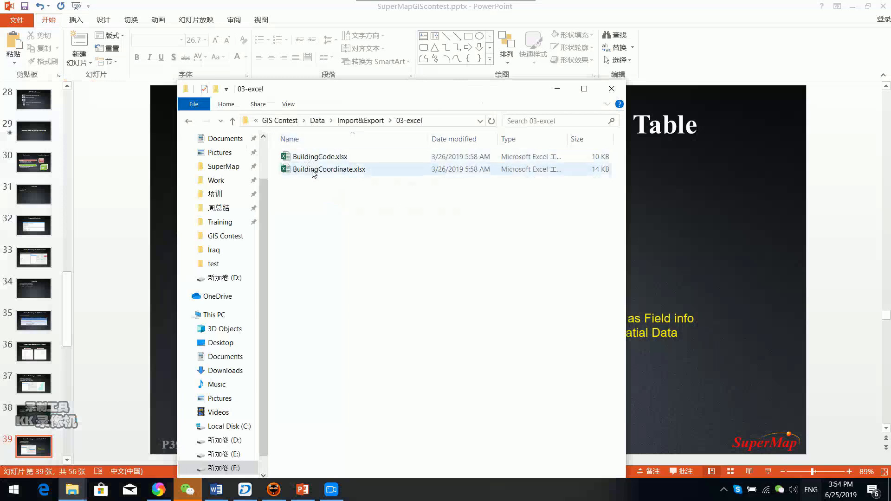
click(371, 169)
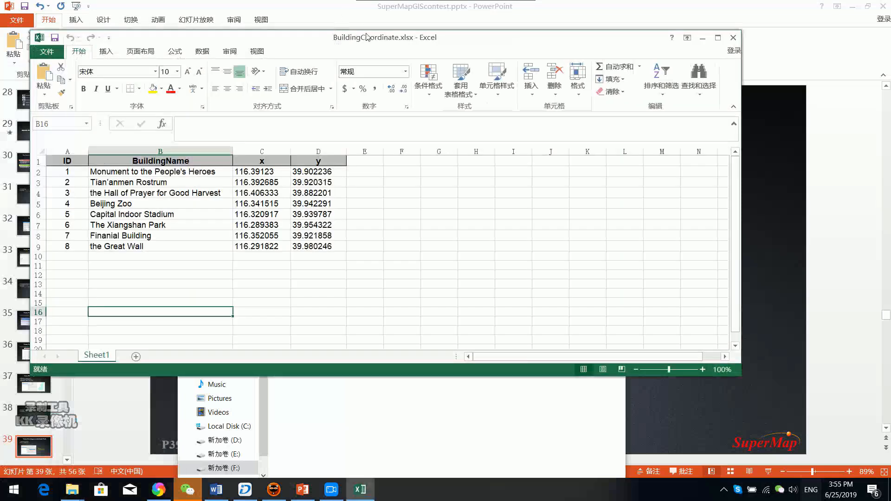
Examine the x and y coordinate columns and the BuildingName column in BuildingCoordinate.xlsx.
click(270, 146)
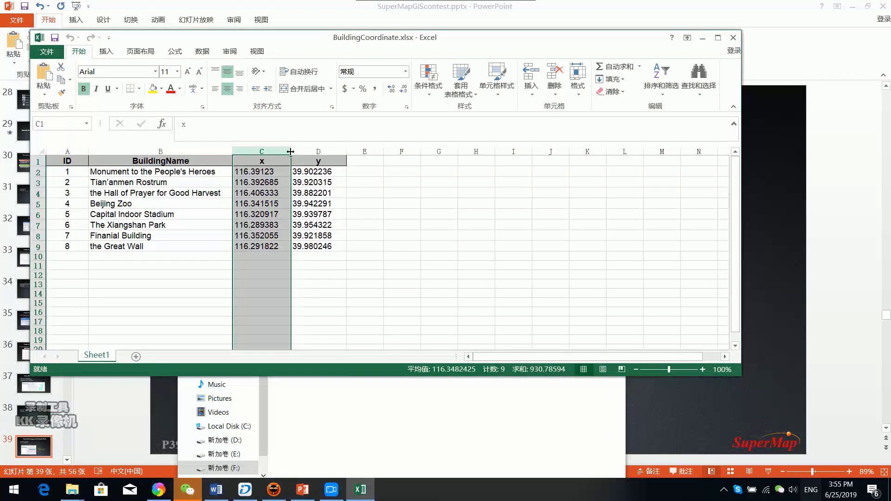
click(320, 148)
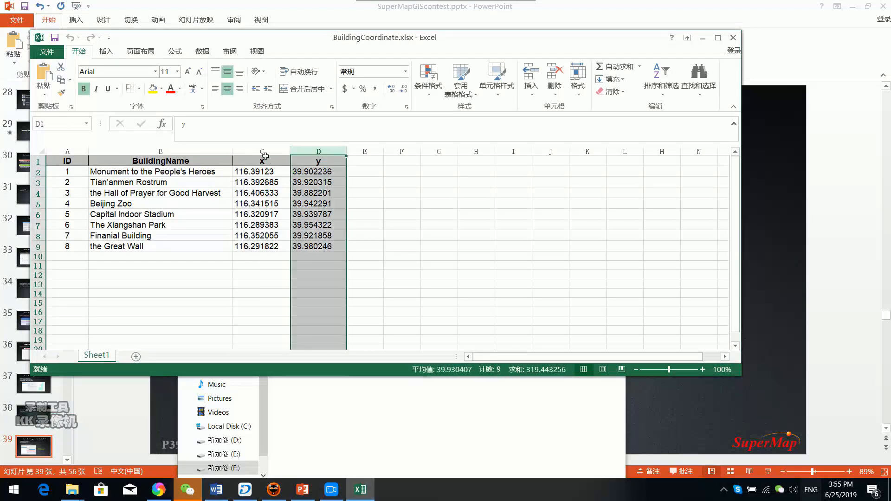
click(267, 150)
drag(267, 150, 328, 147)
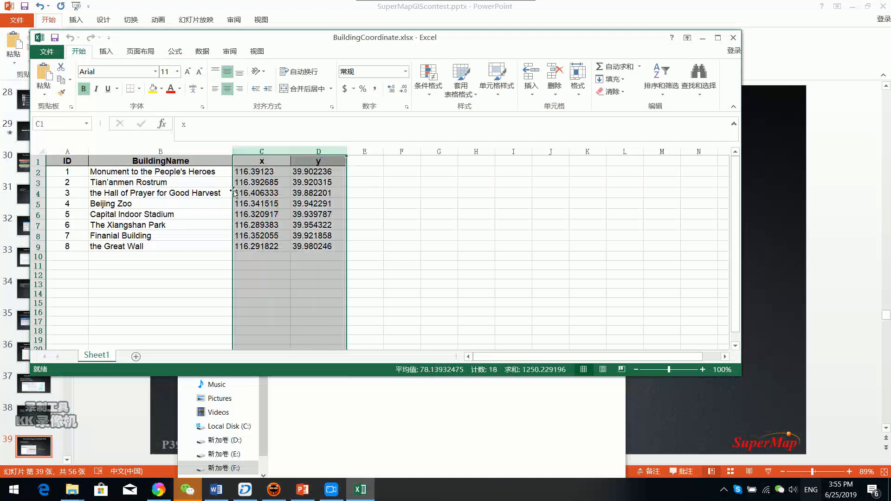
click(191, 149)
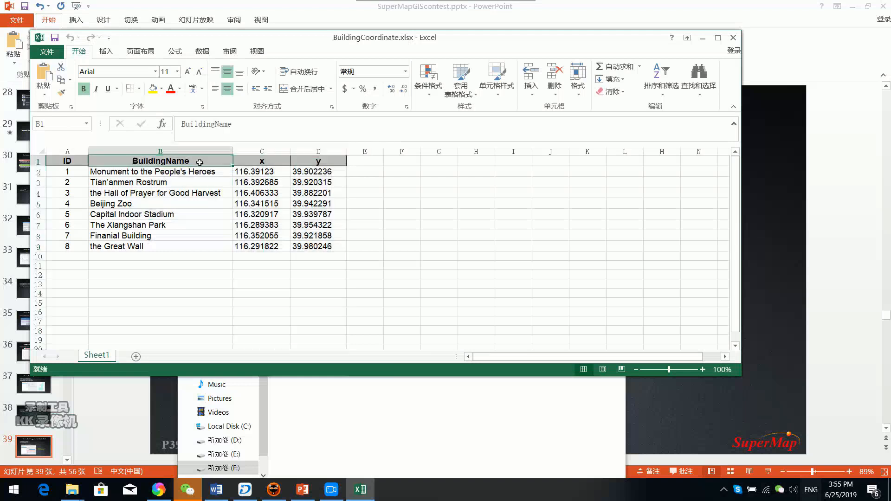
Open BuildingCode.xlsx from the 03-excel folder, highlight its BuildingName column and place its window beside the BuildingCoordinate workbook.
click(458, 412)
click(344, 159)
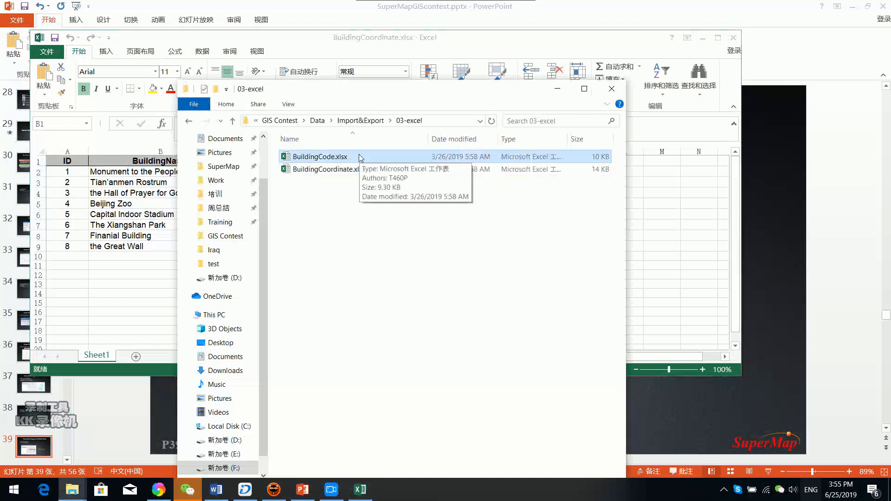
double_click(361, 160)
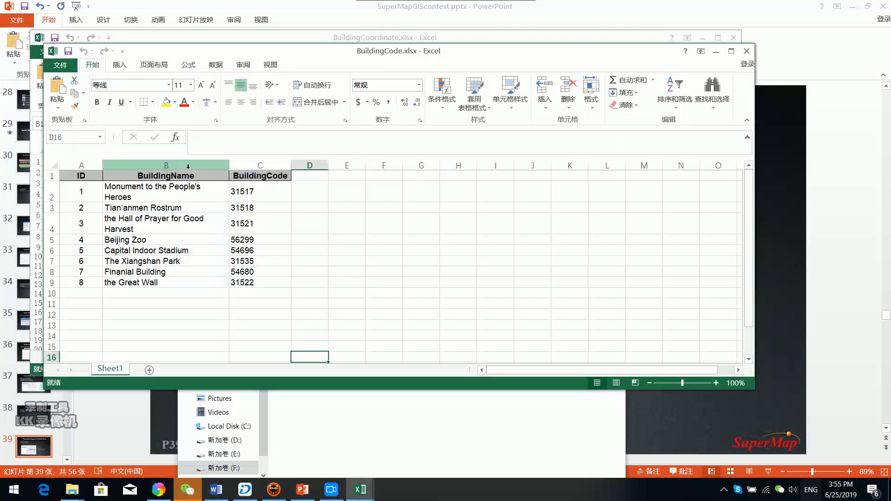
click(188, 165)
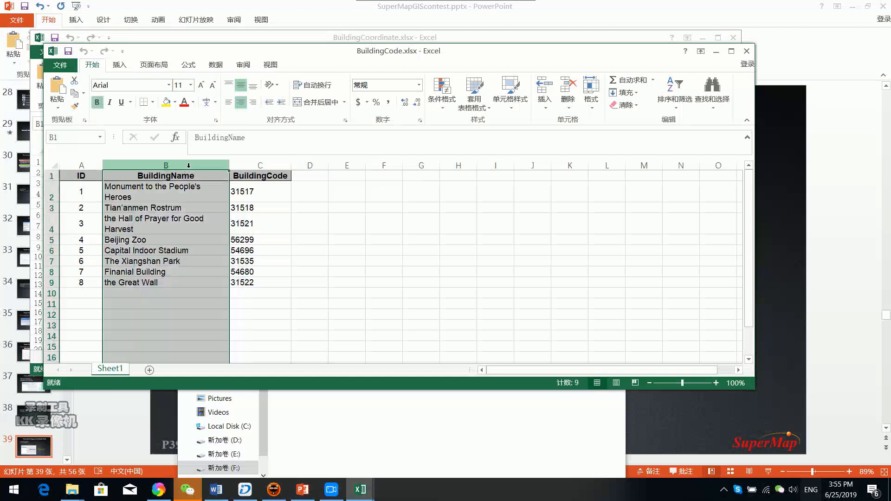
drag(286, 62, 543, 42)
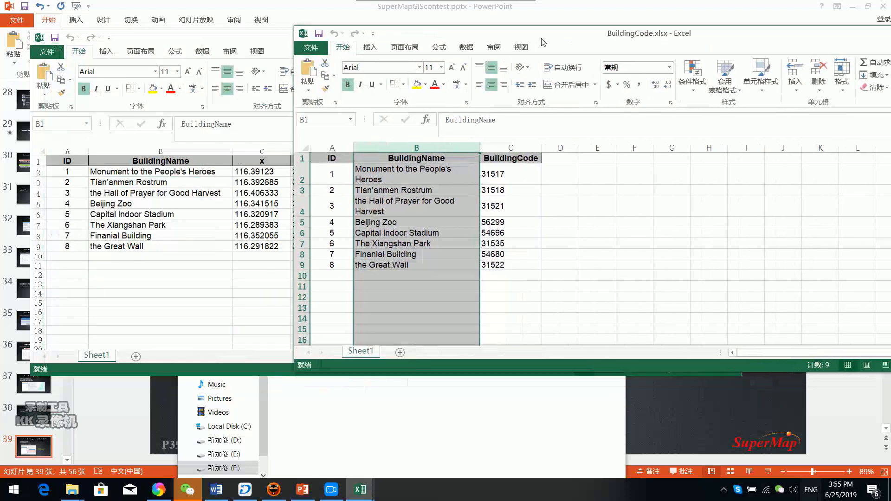
Compare the building names in both workbooks, the BuildingCode column, and the x and y columns of BuildingCoordinate.xlsx.
click(203, 200)
click(168, 176)
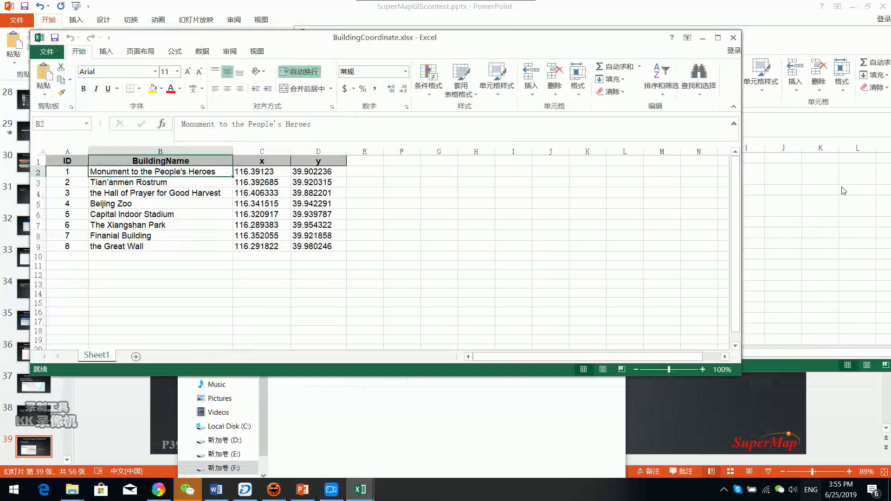
click(834, 230)
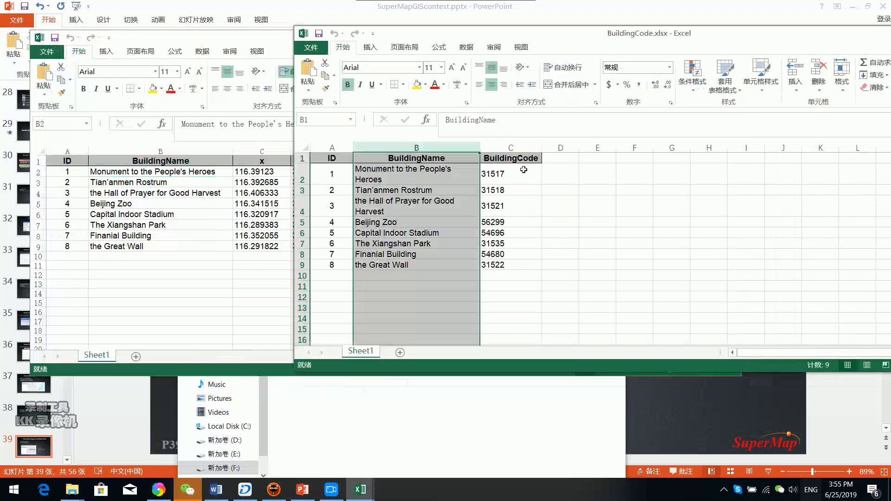
click(528, 145)
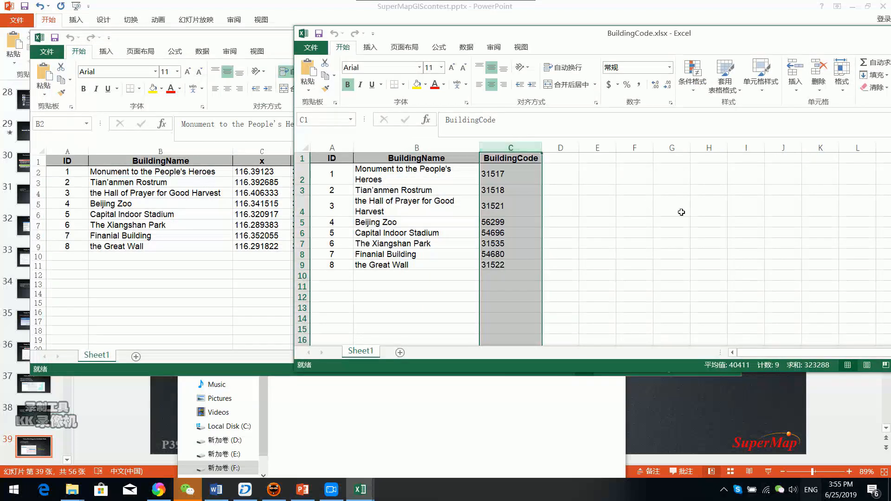
click(623, 265)
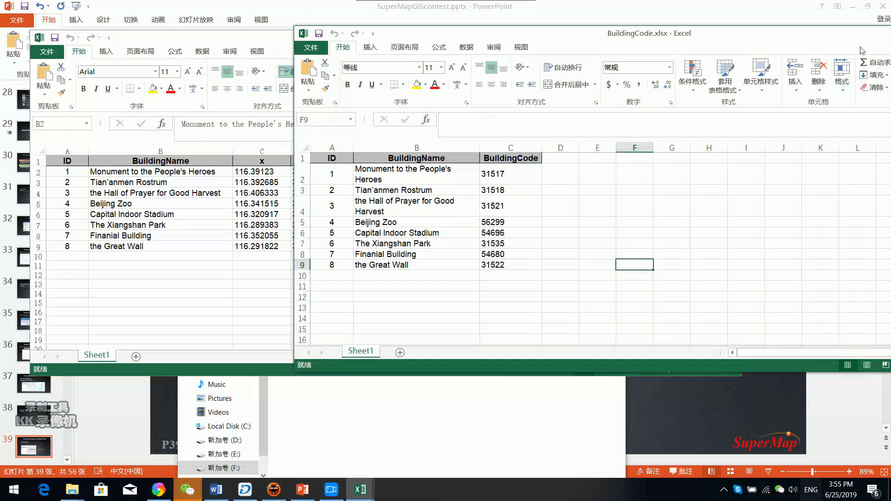
click(153, 298)
drag(263, 150, 335, 152)
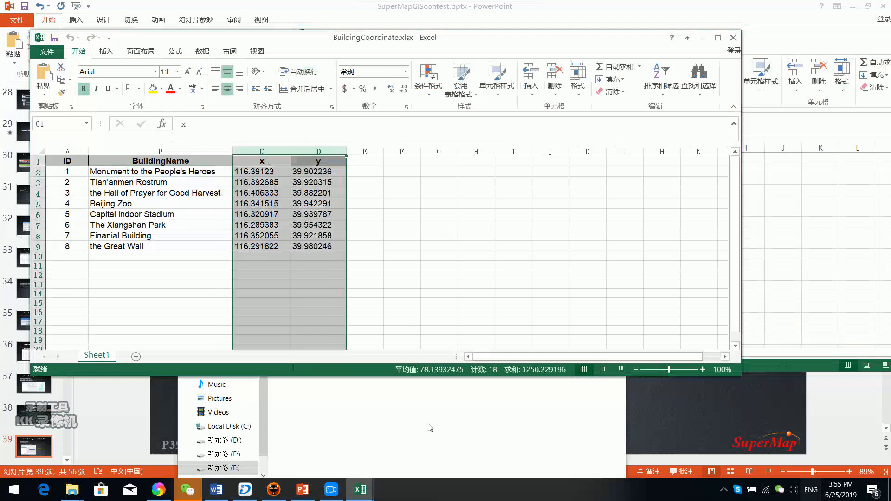
Switch to SuperMap iDesktop and add BuildingCoordinate.xlsx from the 03-excel folder to a dataset import for the importExport datasource.
click(249, 496)
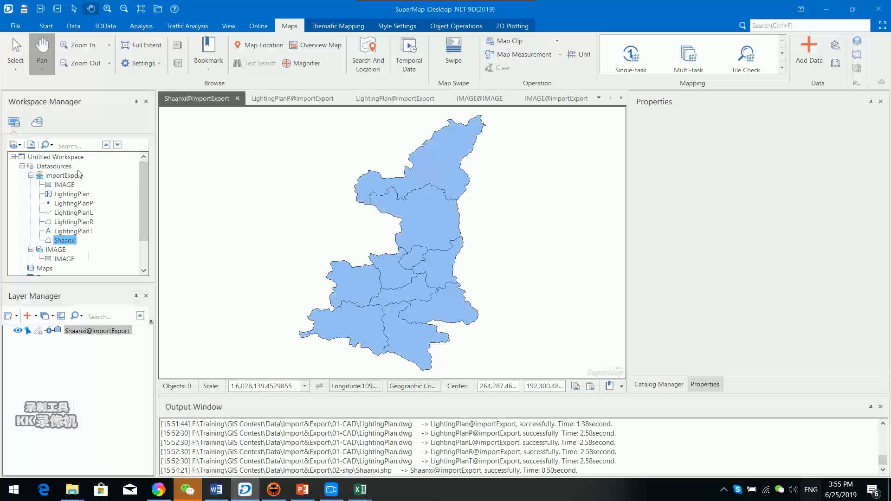
click(68, 178)
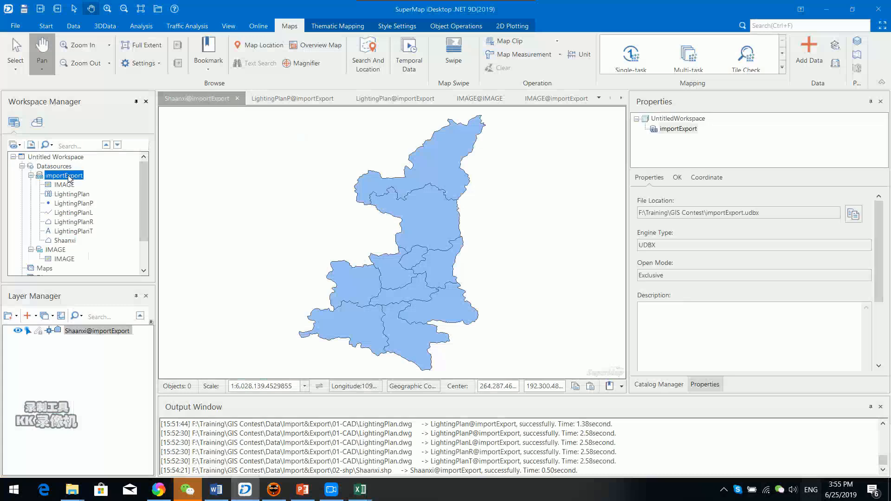
right_click(80, 177)
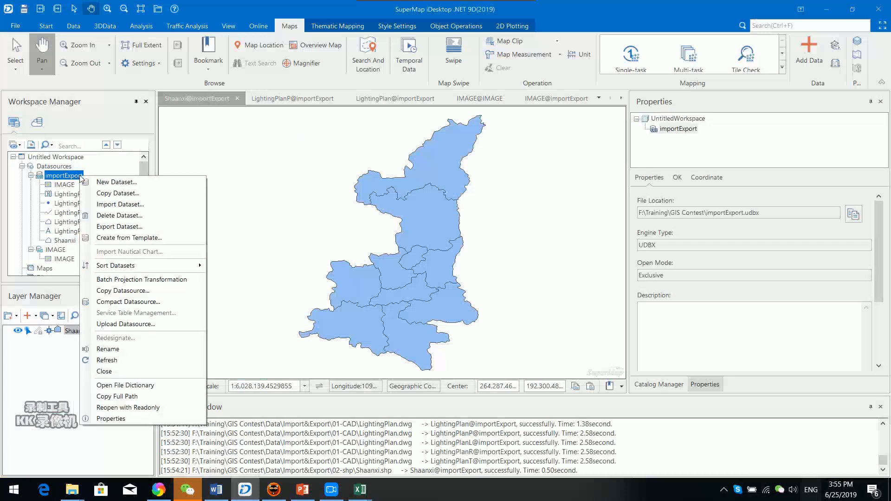
click(134, 206)
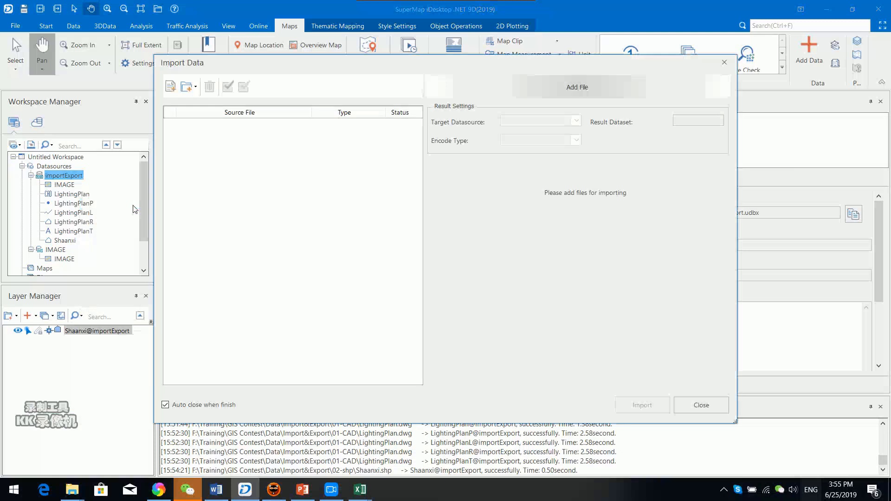
click(172, 86)
click(345, 98)
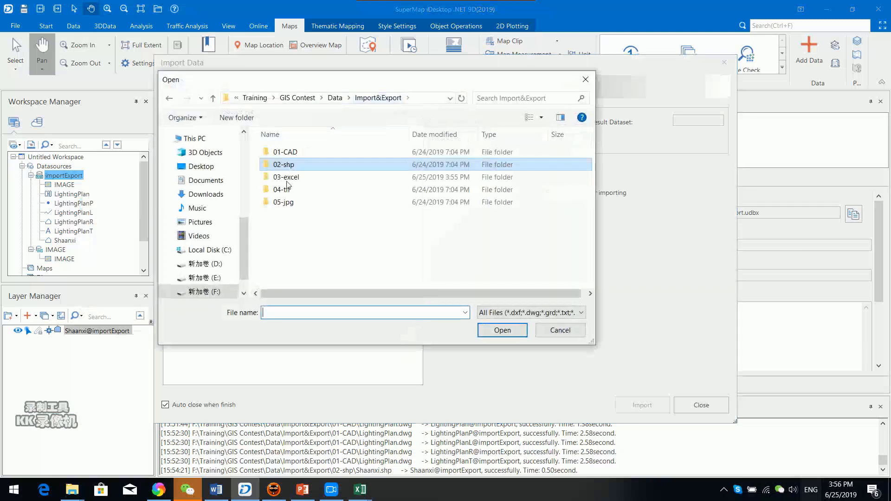
double_click(295, 179)
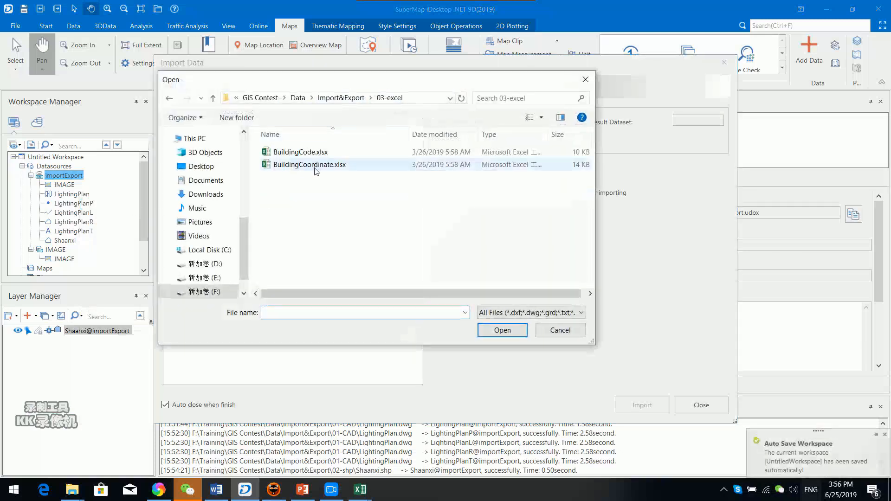
click(350, 164)
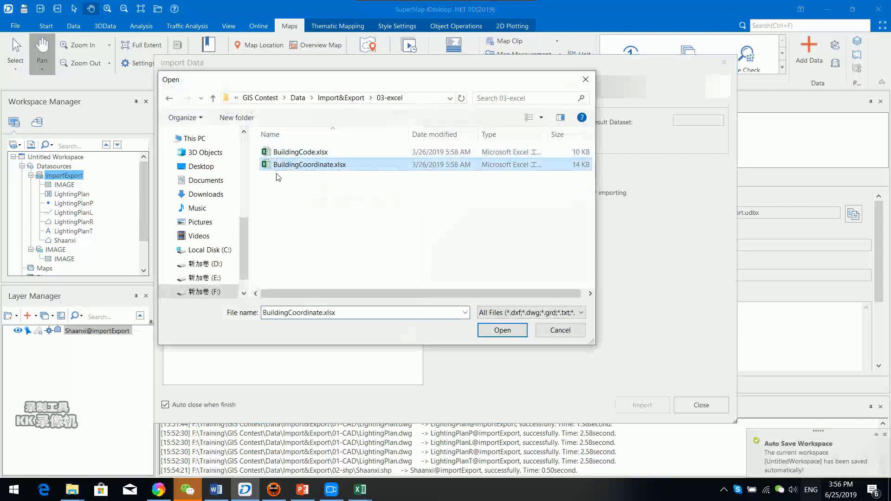
click(503, 330)
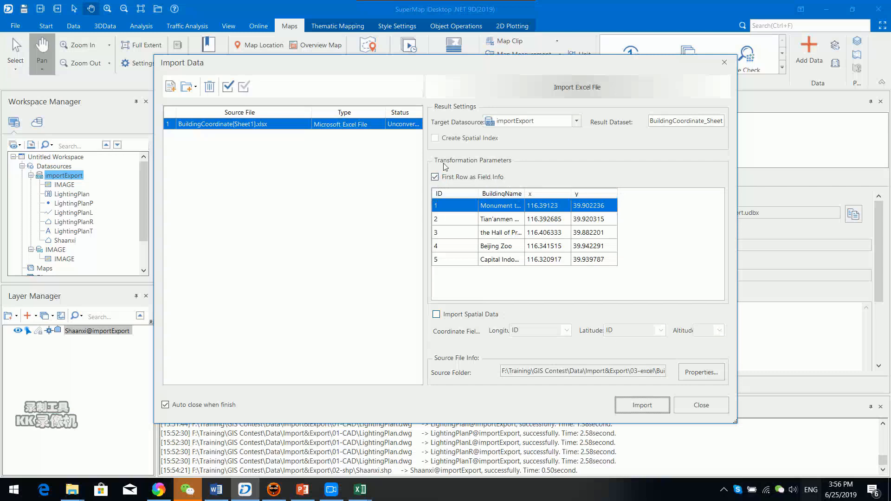
Import BuildingCoordinate.xlsx as spatial data with x as longitude and y as latitude, and add the resulting dataset to a new map.
click(436, 315)
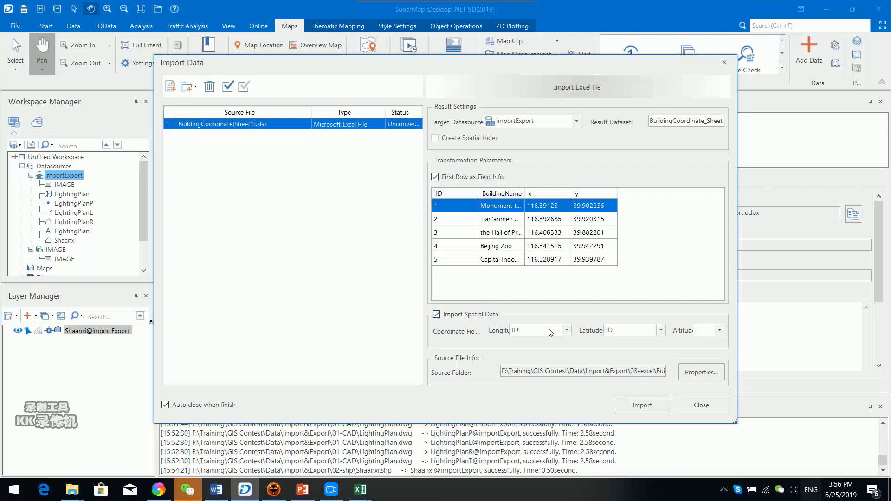
click(566, 330)
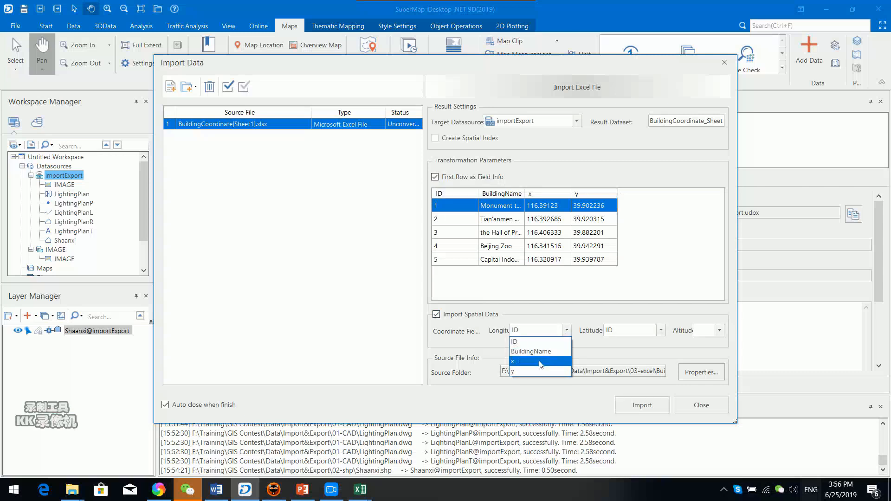
click(541, 362)
click(625, 332)
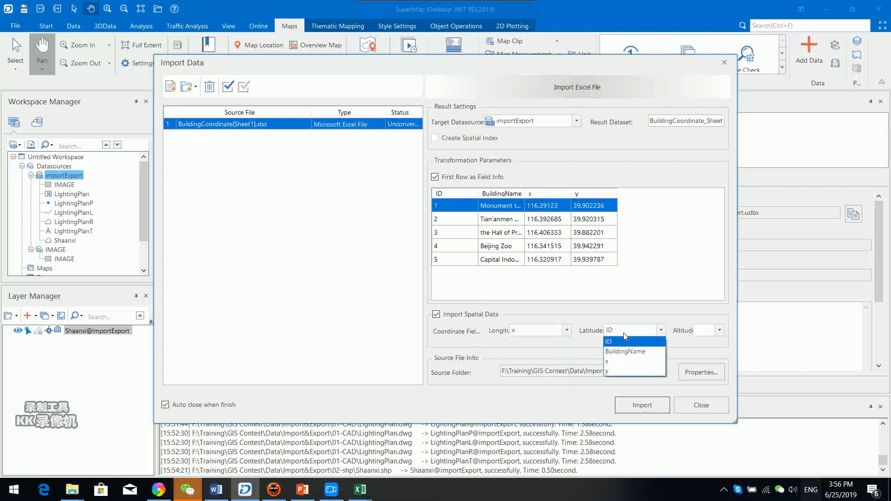
click(617, 373)
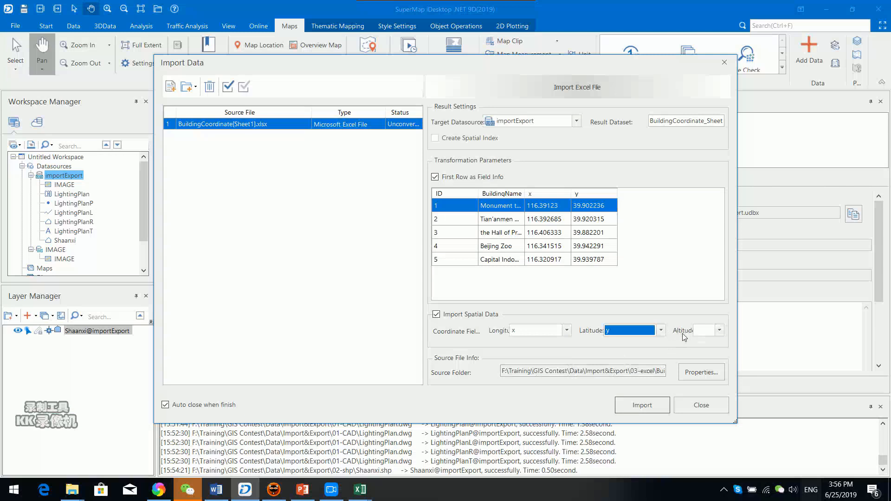
click(647, 409)
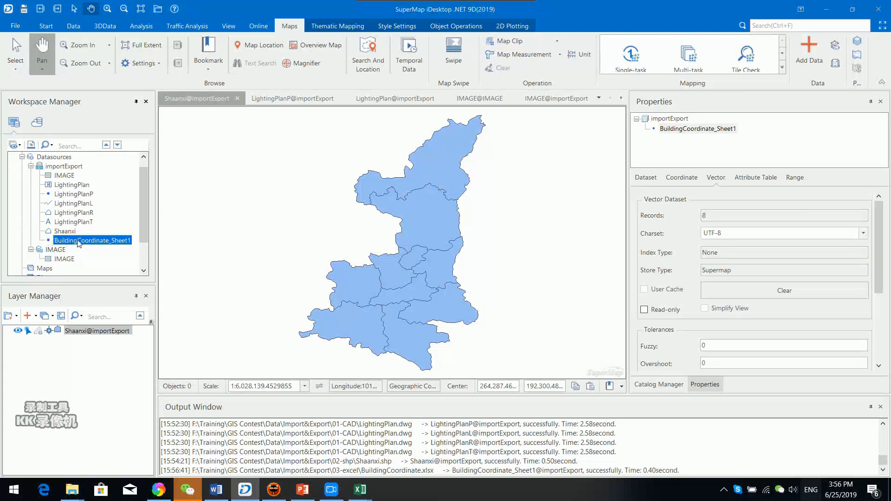
right_click(107, 242)
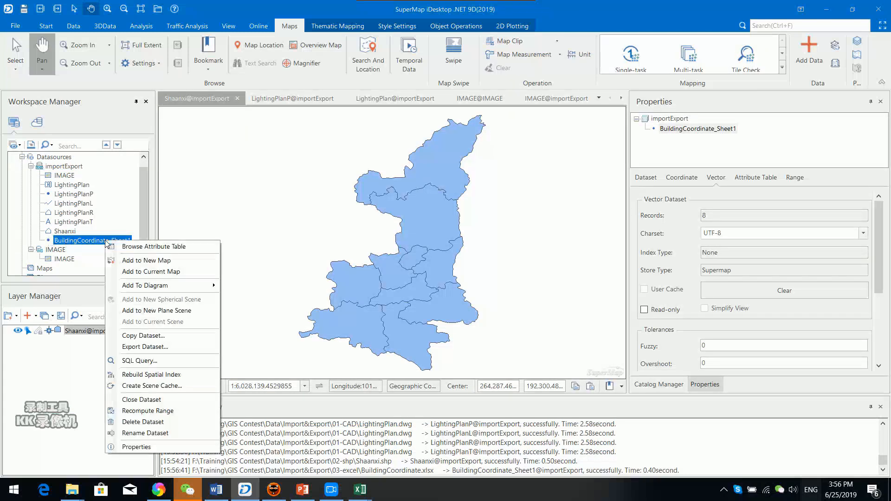
click(170, 261)
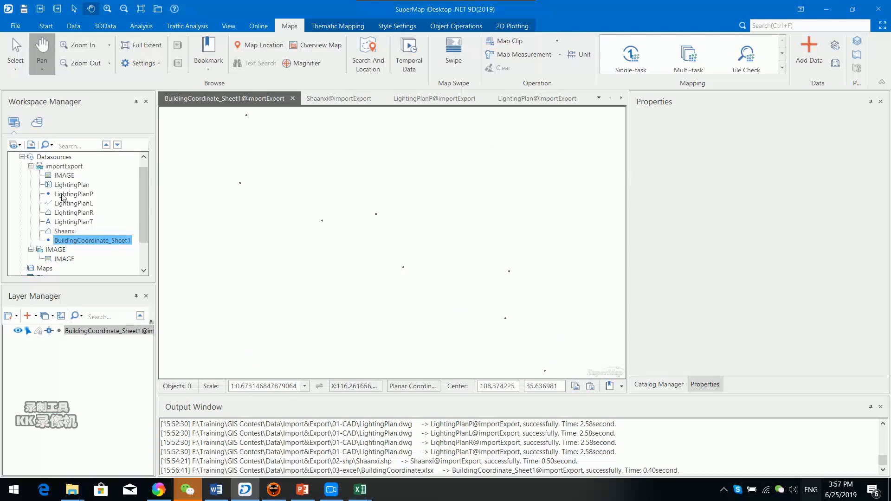
Import BuildingCode.xlsx from the 03-excel folder into the importExport datasource as a non-spatial table, using the first row as field info.
right_click(53, 166)
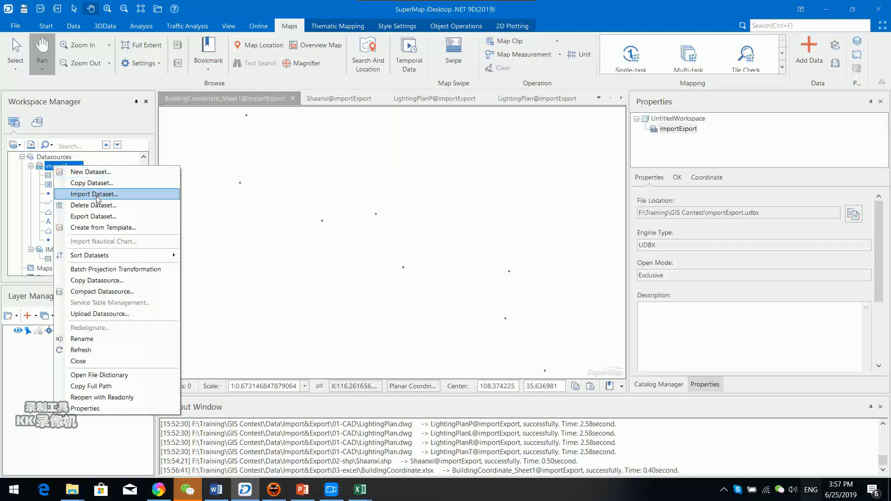
click(96, 196)
click(171, 86)
click(330, 152)
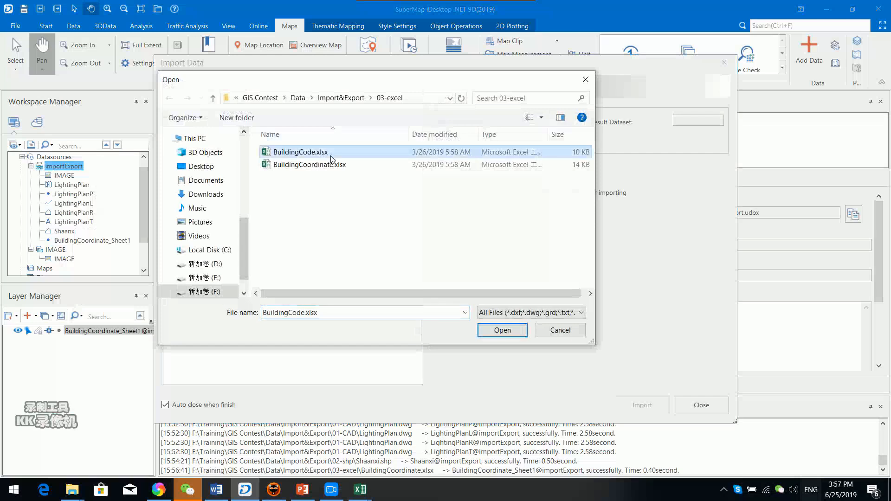
click(293, 316)
click(306, 315)
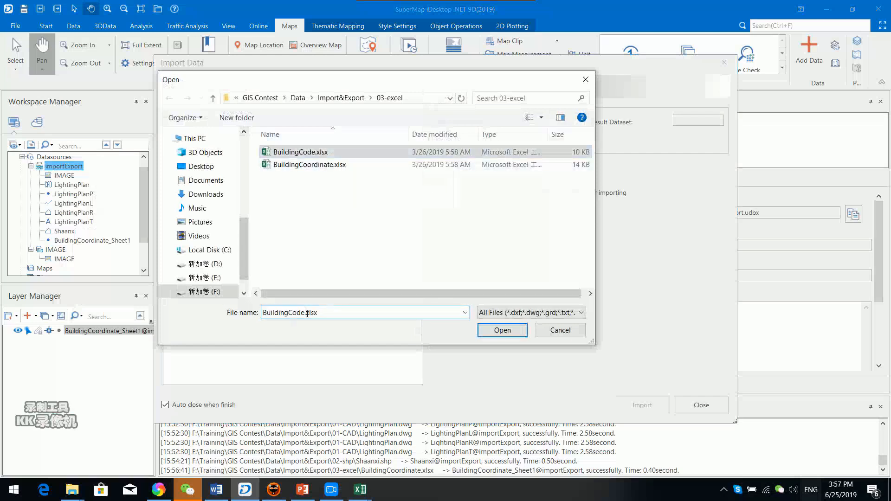
click(503, 330)
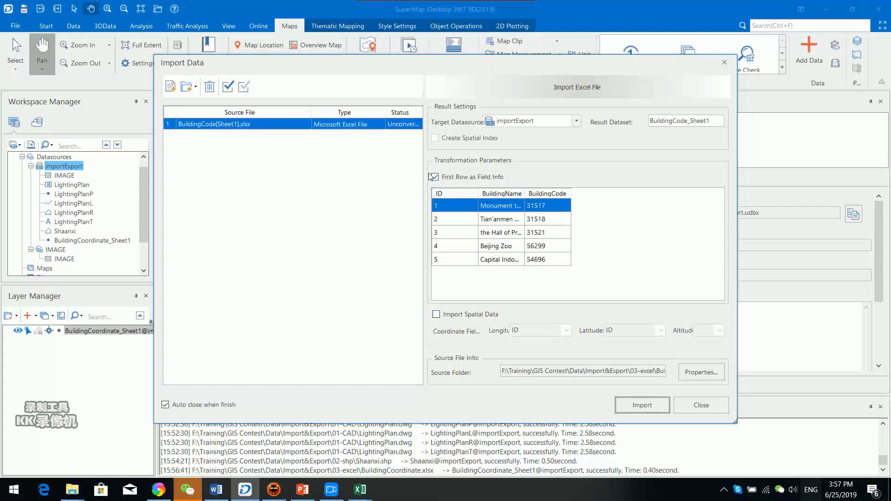
click(645, 410)
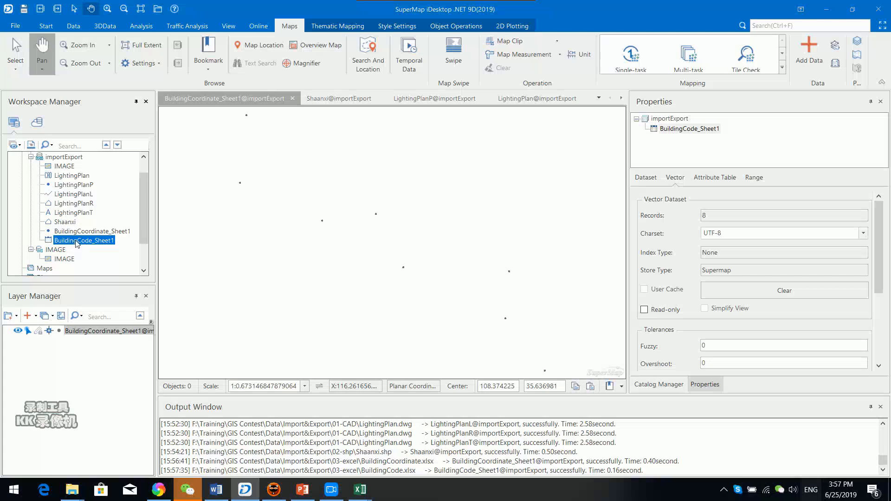
Examine the ID, BuildingName, x and y fields in the attribute table of BuildingCoordinate_Sheet1, then close the table.
click(80, 232)
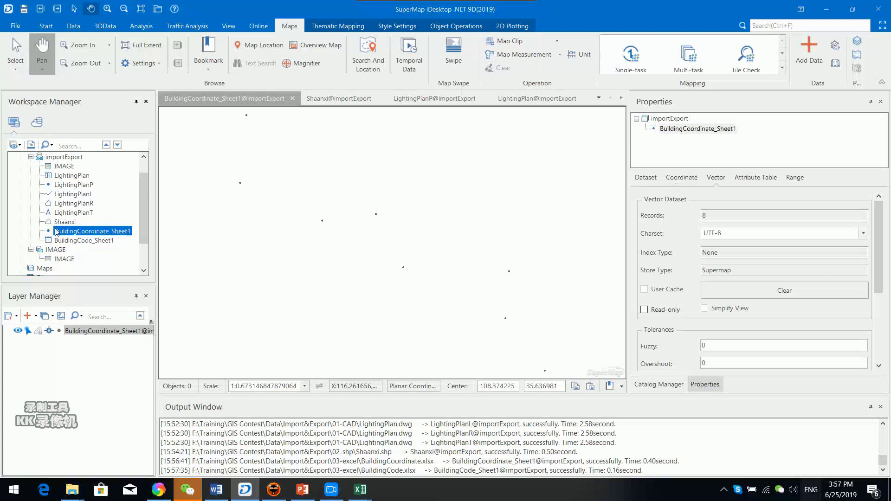
right_click(124, 232)
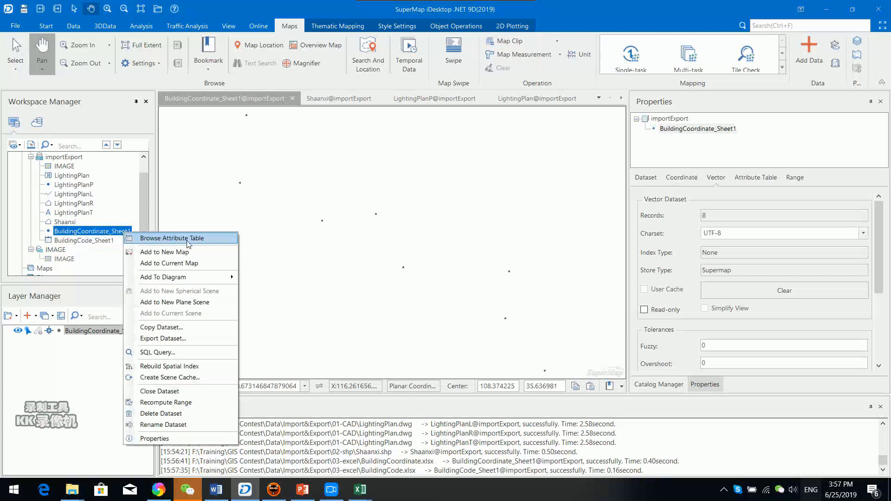
click(213, 241)
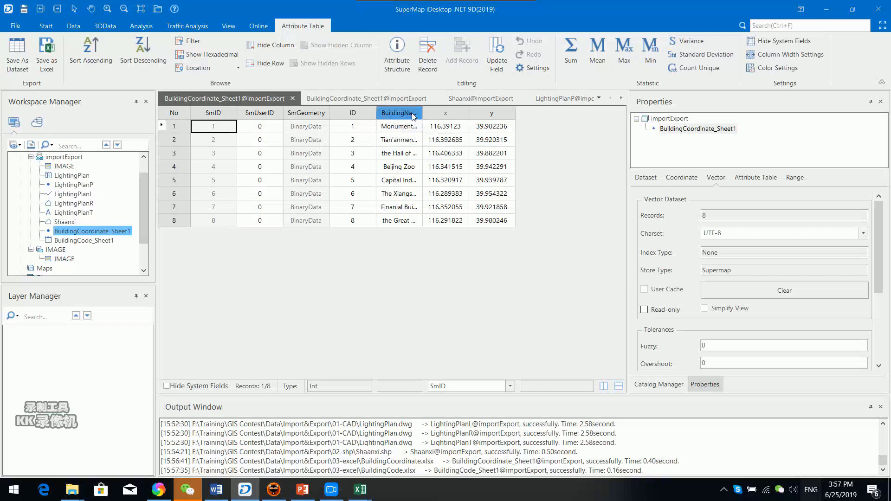
click(351, 114)
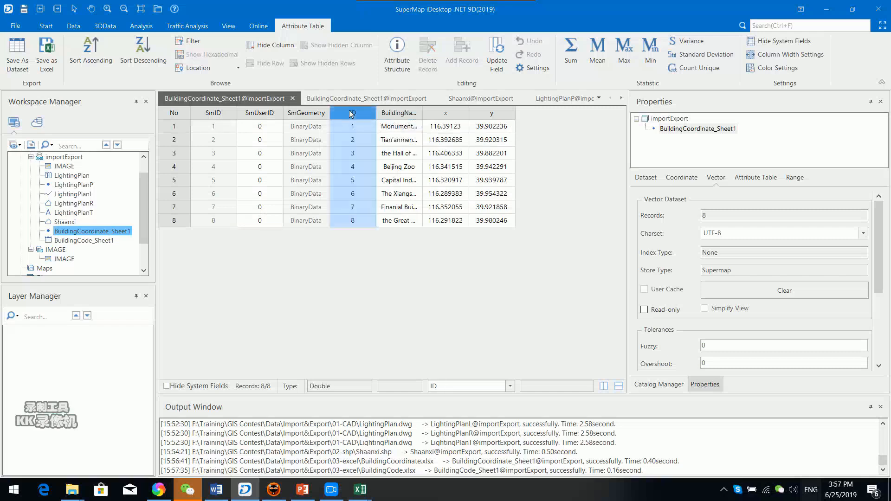
drag(423, 113, 454, 113)
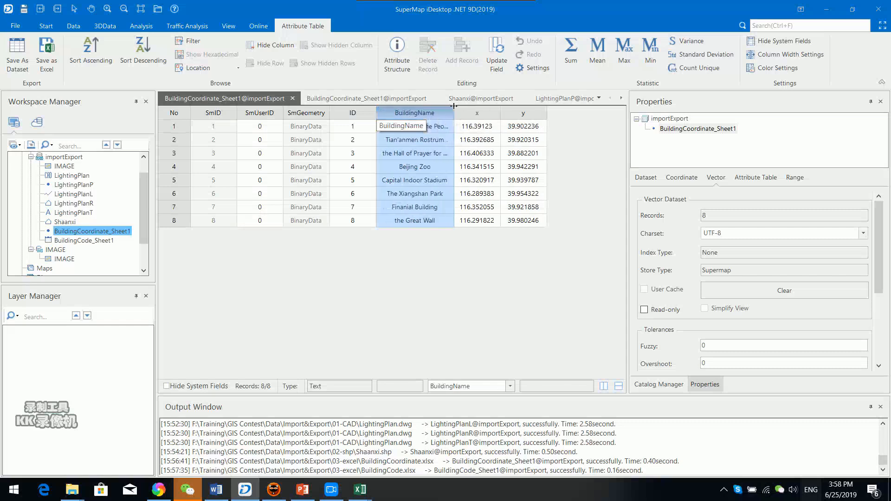
click(488, 112)
click(523, 113)
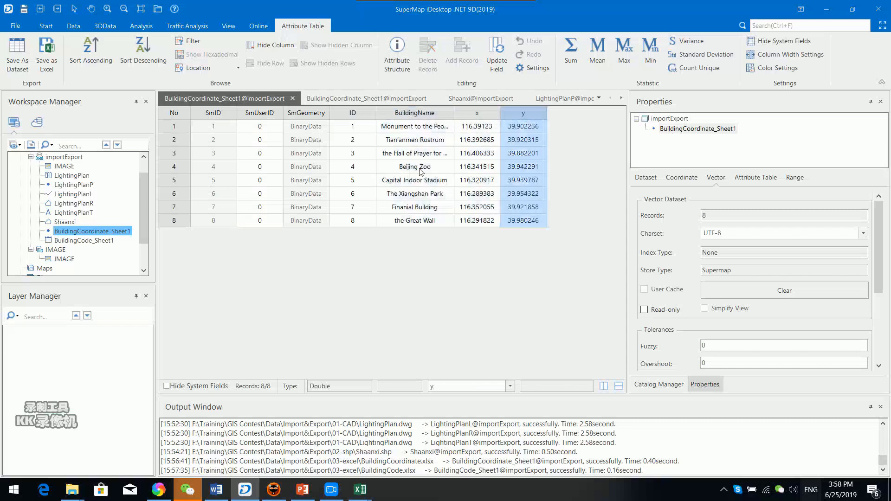
click(294, 99)
Examine the BuildingCode column in the attribute table of BuildingCode_Sheet1, widening it to read the full heading, and close the table.
click(74, 241)
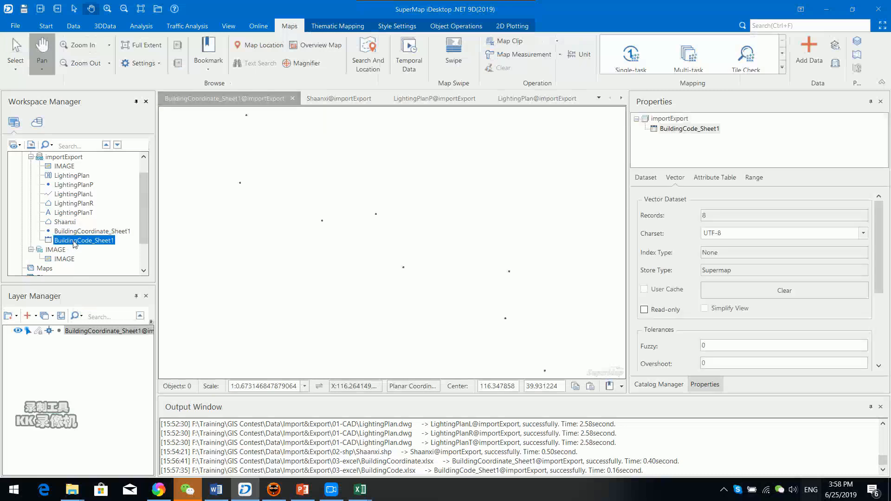
right_click(74, 242)
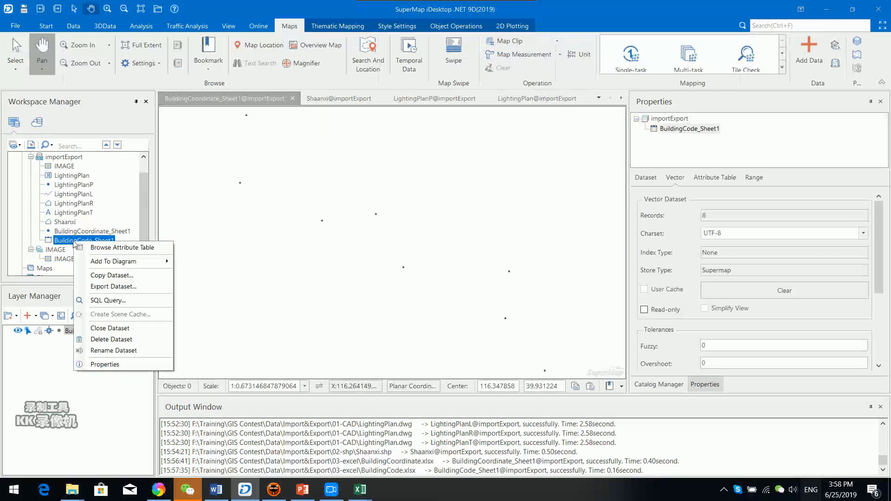
click(159, 251)
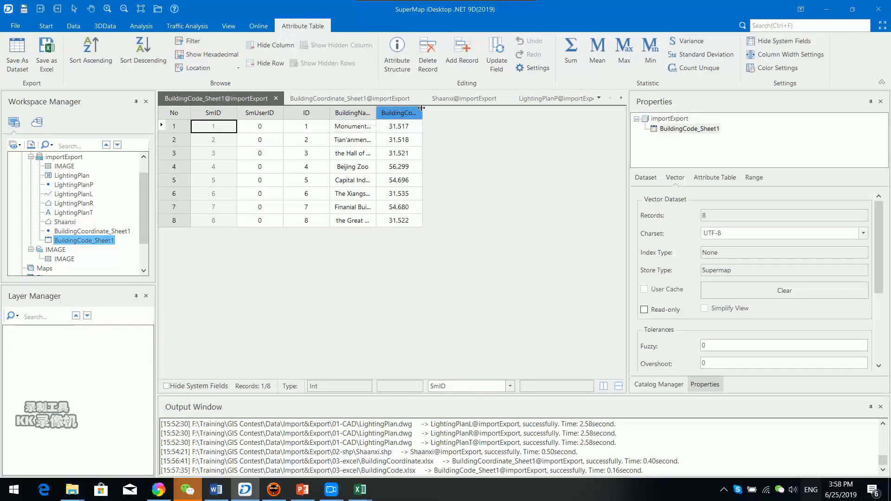
drag(422, 113, 497, 108)
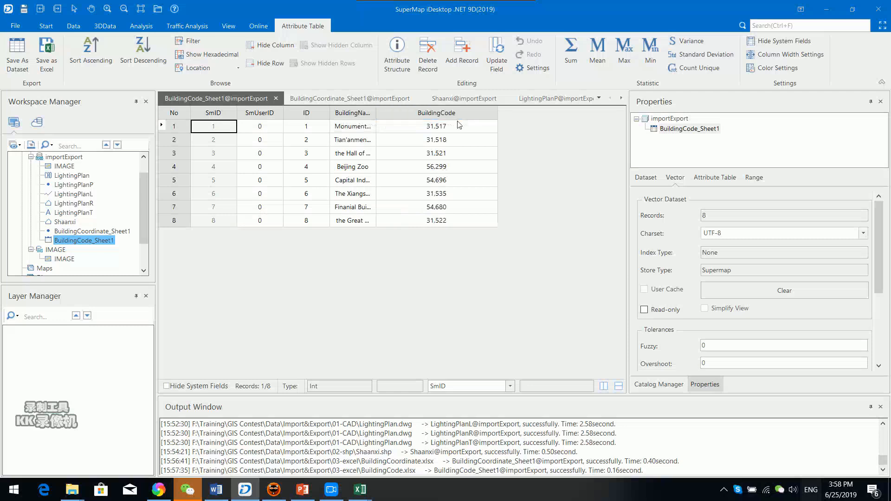
click(470, 114)
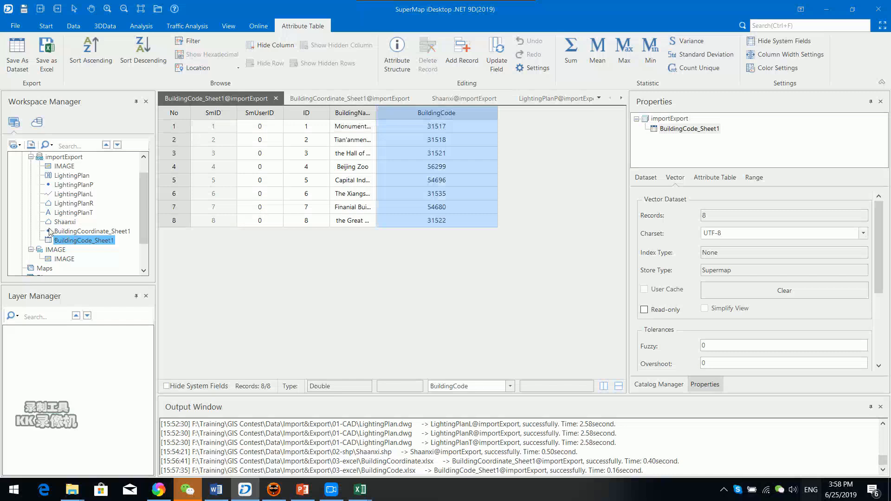
click(276, 98)
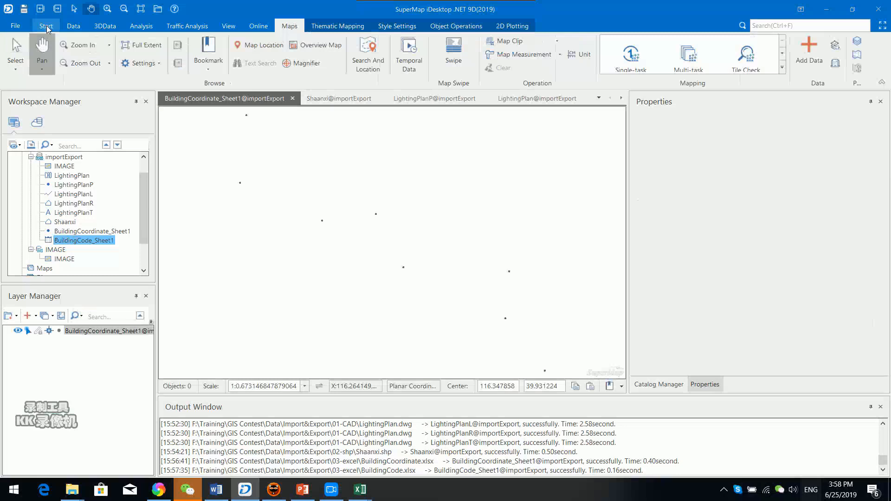
Start a Dataset Append Column operation with BuildingCoordinate_Sheet1 as the target dataset and BuildingName as its join field.
click(77, 31)
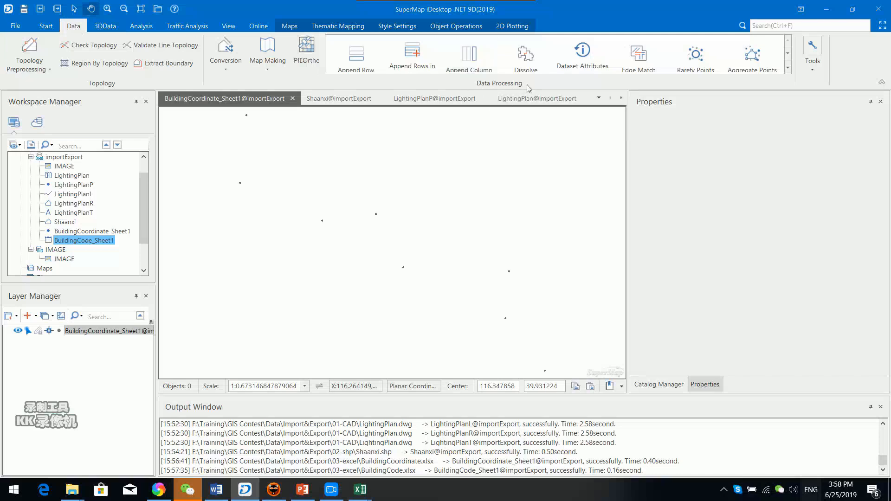
click(473, 60)
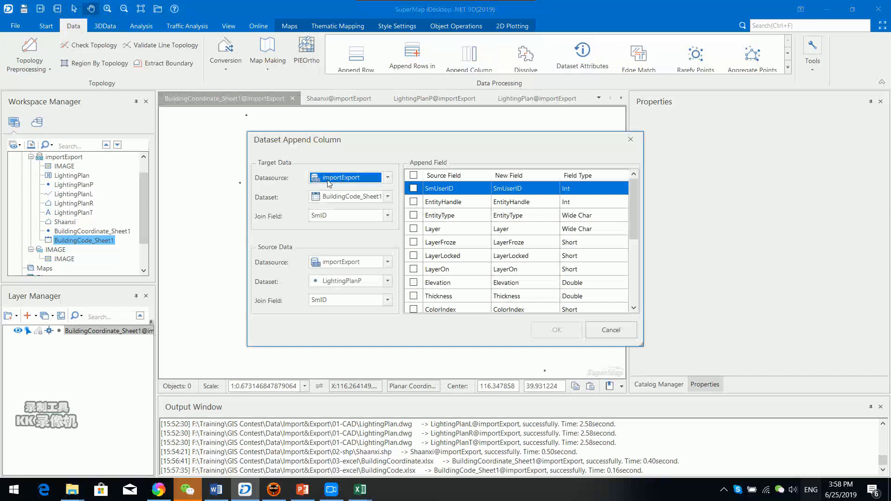
click(389, 197)
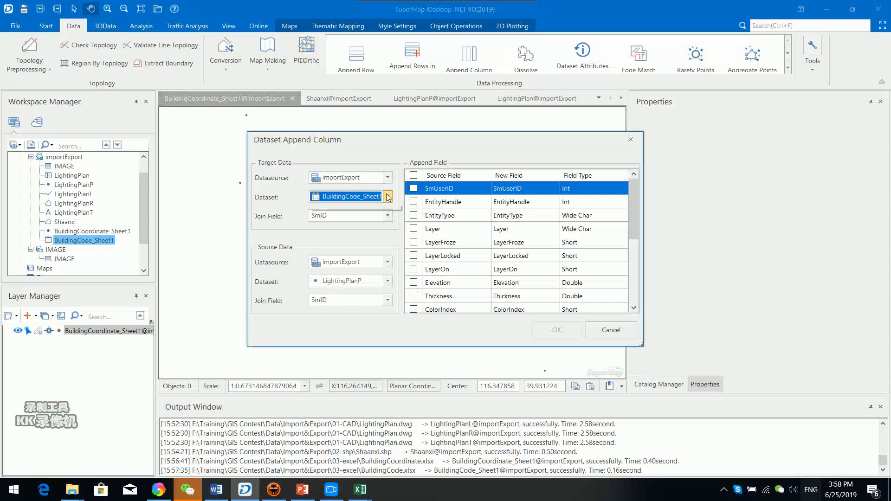
click(376, 269)
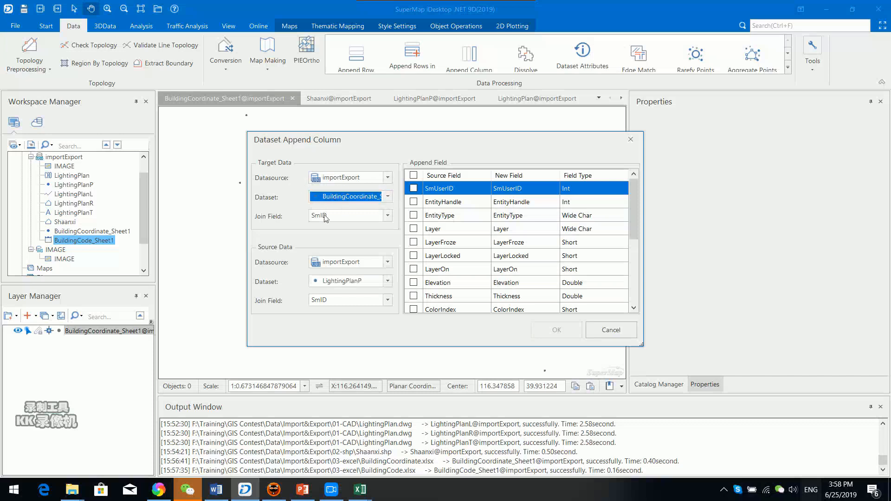
click(387, 215)
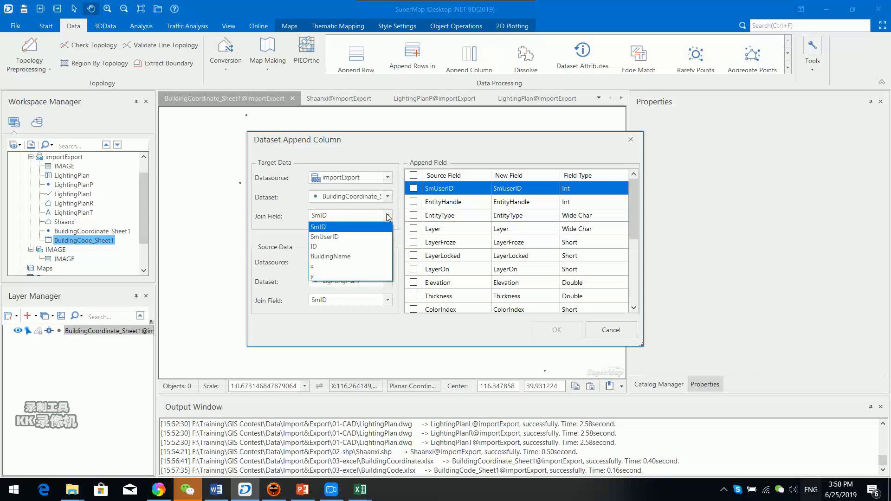
click(349, 257)
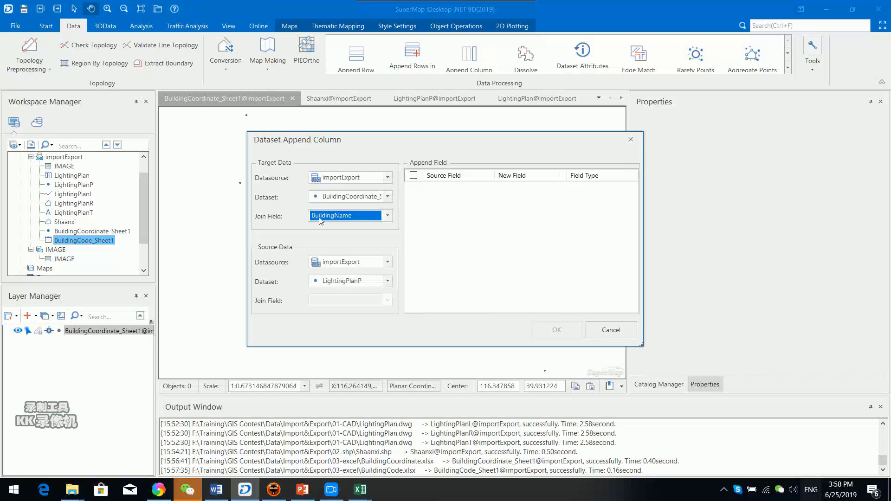
Choose BuildingCode_Sheet1 as the source dataset joined on BuildingName and append its BuildingCode field to the target.
click(374, 281)
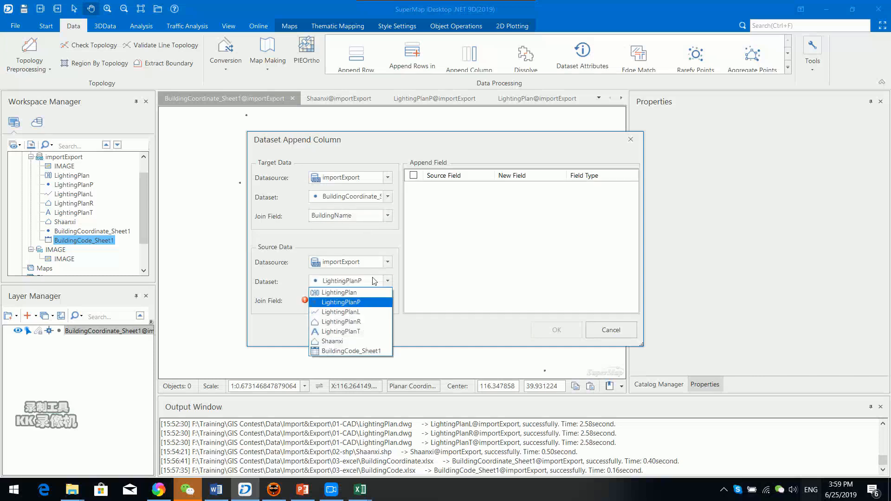
click(357, 351)
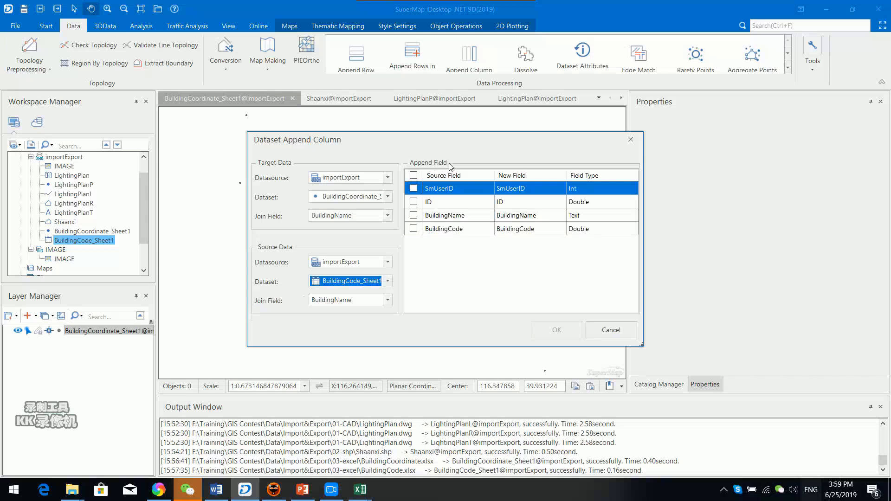
click(414, 229)
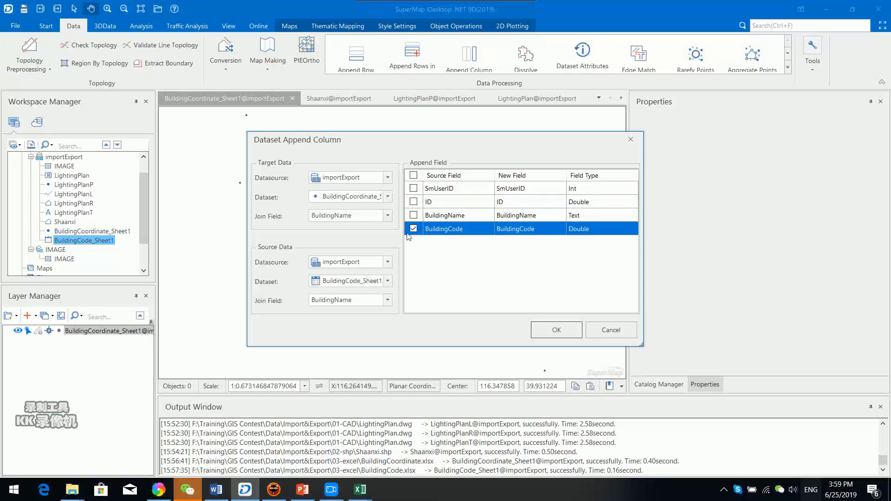
click(556, 332)
click(557, 331)
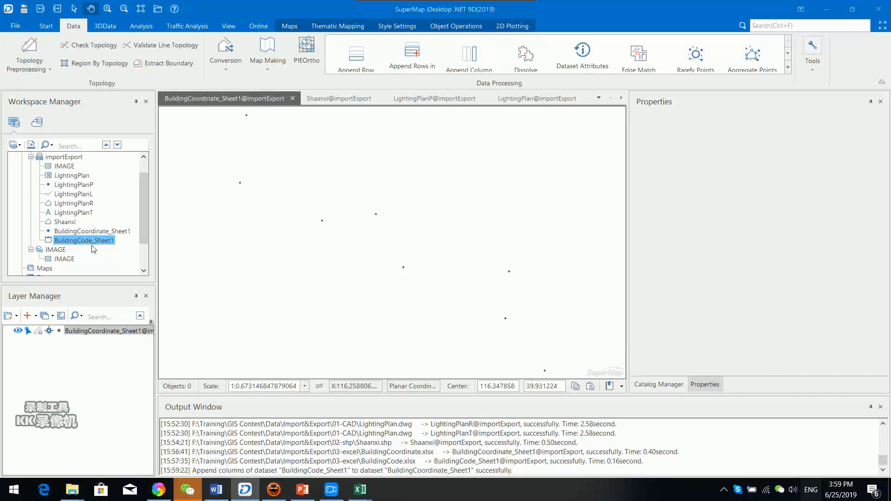
Check the appended BuildingCode column in the attribute table of BuildingCoordinate_Sheet1 and close the table.
click(77, 233)
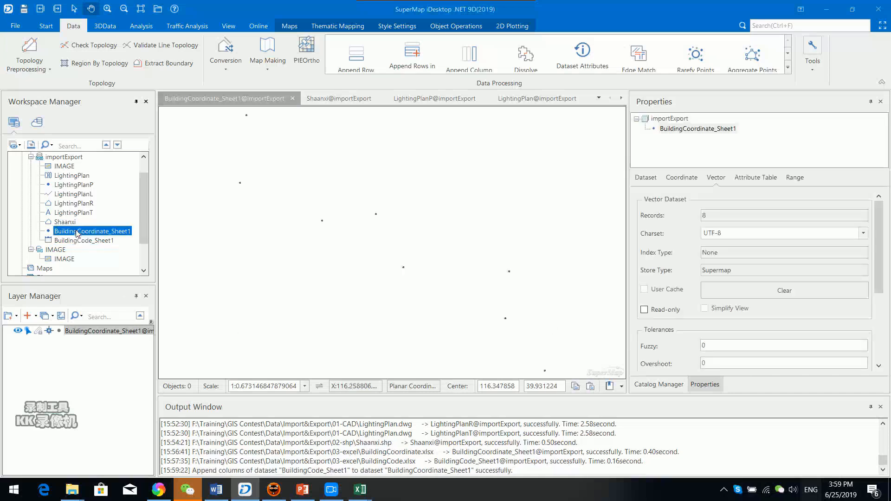
right_click(130, 237)
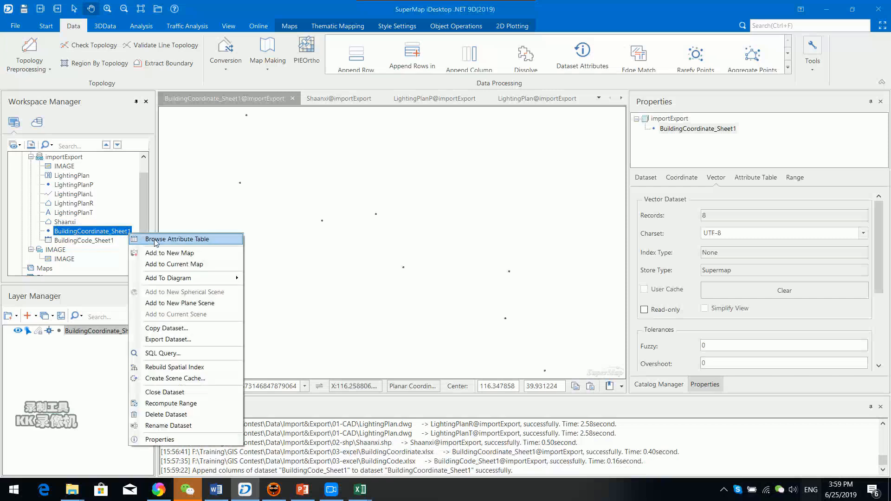
click(215, 242)
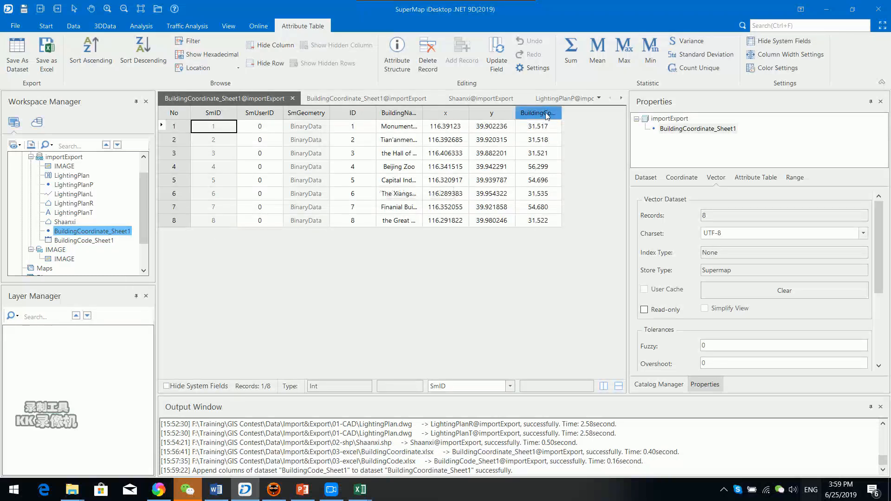
click(538, 112)
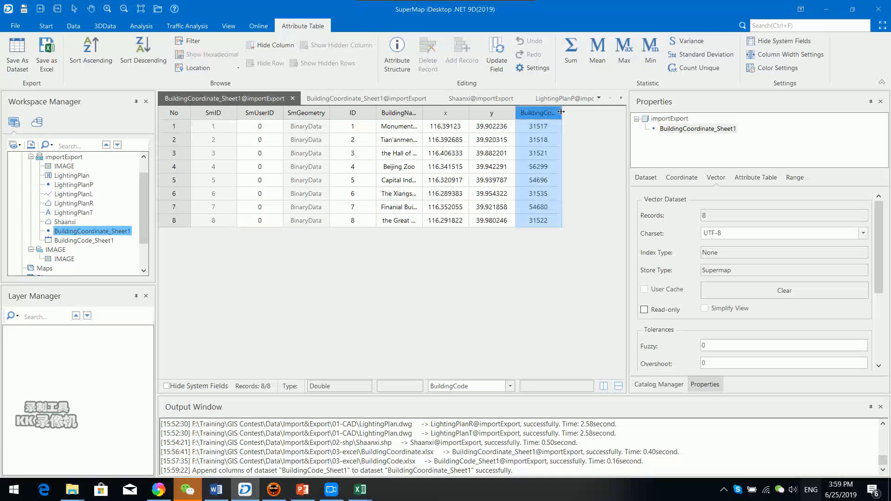
drag(561, 111, 593, 111)
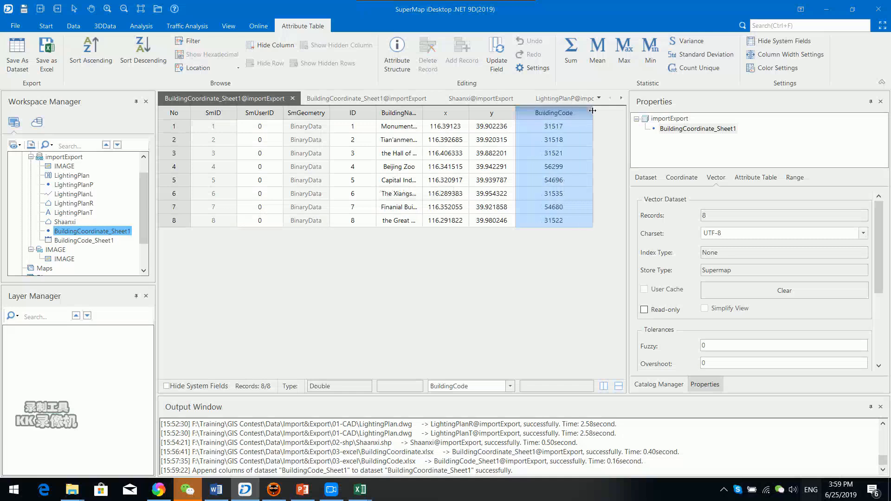
click(293, 98)
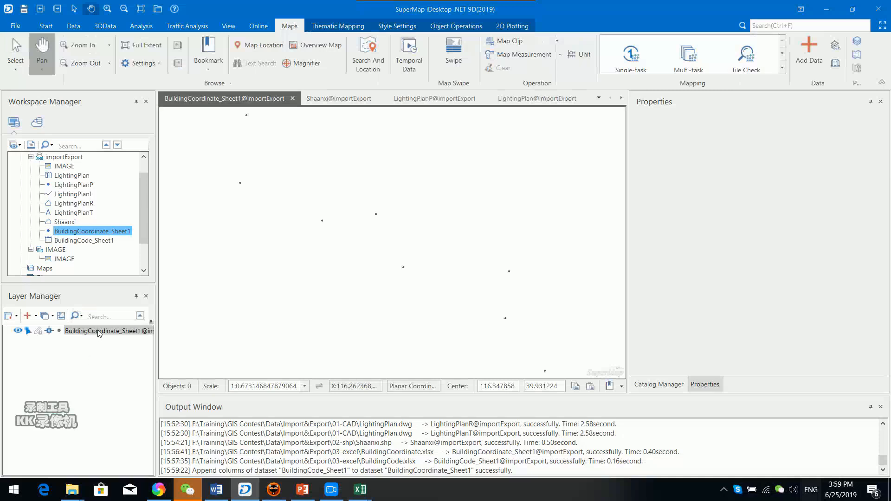
Create a Label Map thematic map with the Uniform template from the BuildingCoordinate_Sheet1 layer.
drag(249, 126, 244, 136)
right_click(117, 333)
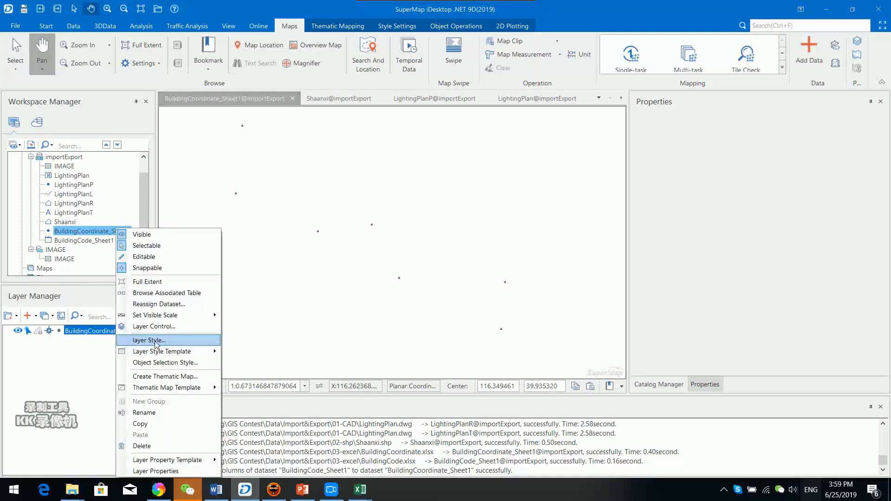
click(187, 378)
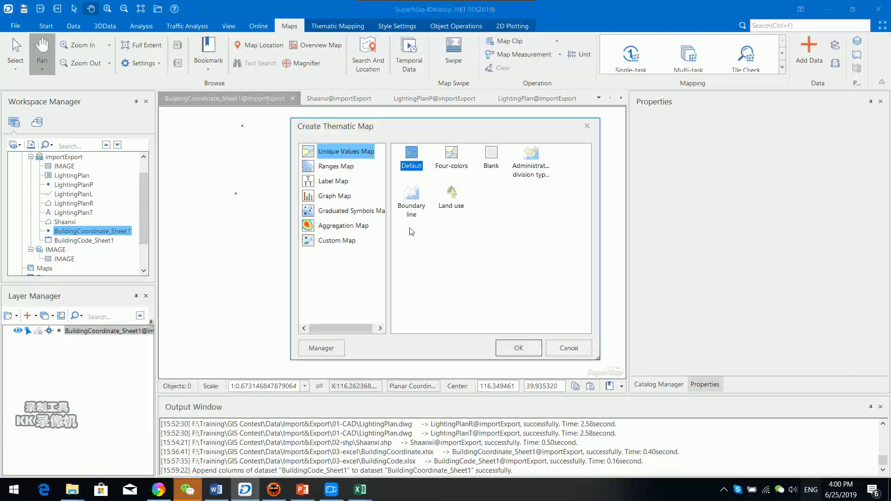
click(339, 185)
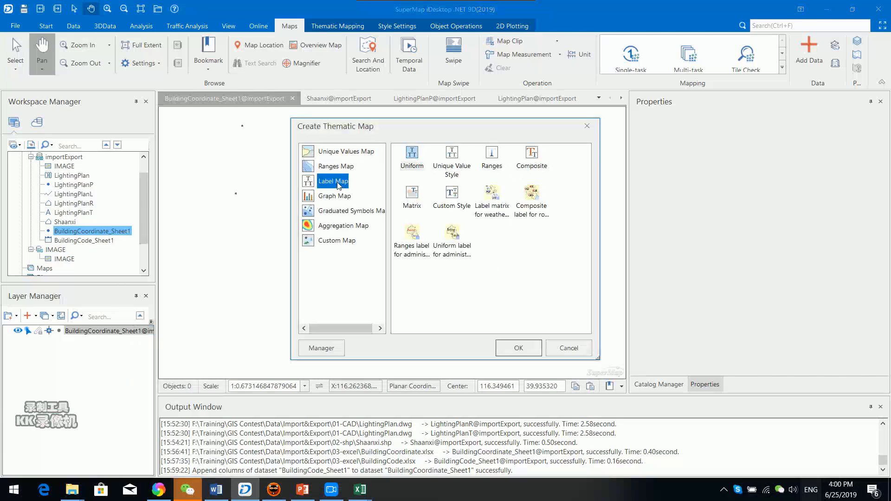
click(418, 167)
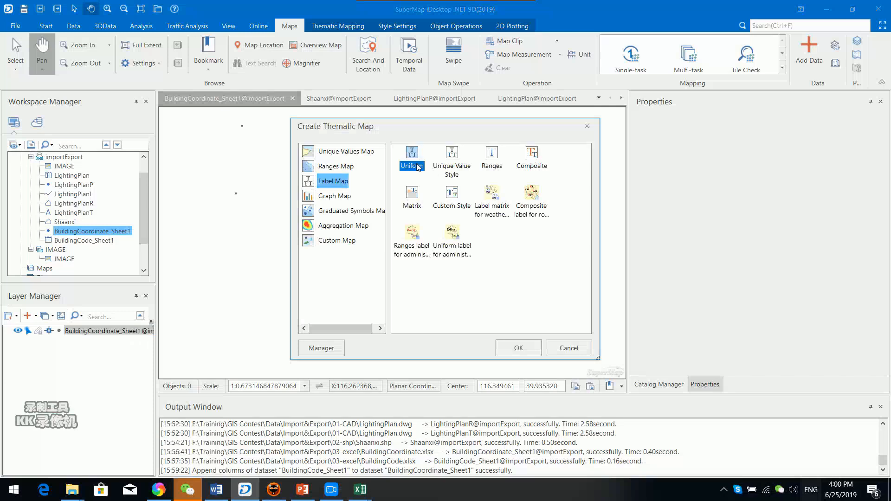
click(518, 348)
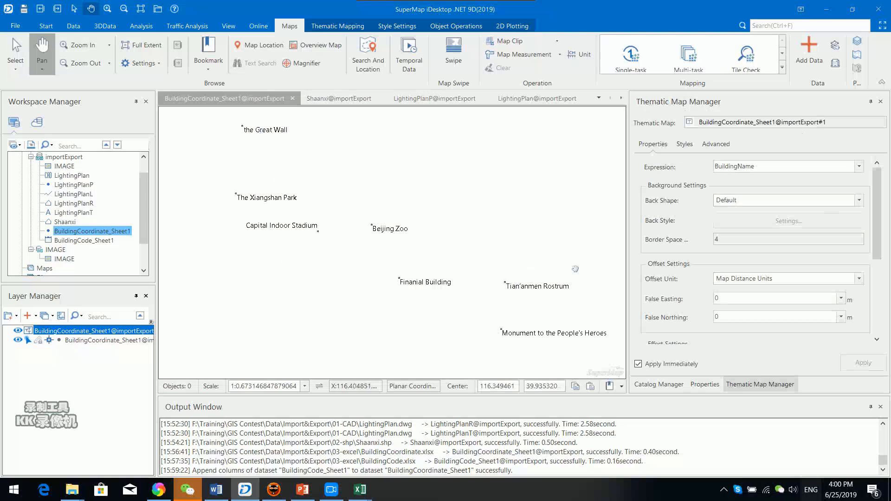
Set the label expression of the thematic map to the BuildingCode field and check the labels on the points.
click(754, 166)
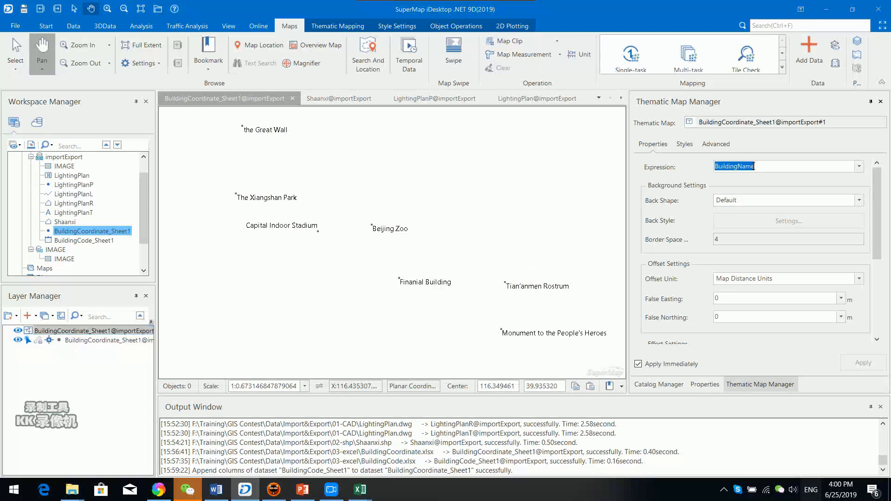
click(859, 167)
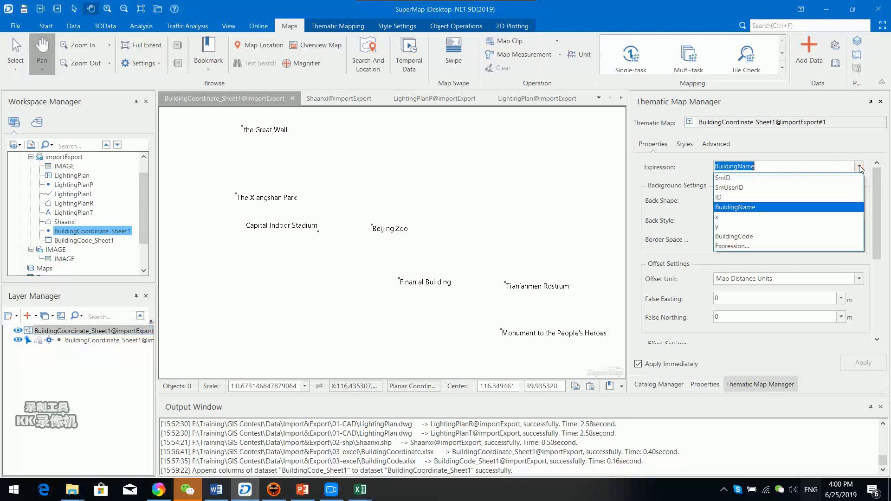
click(769, 240)
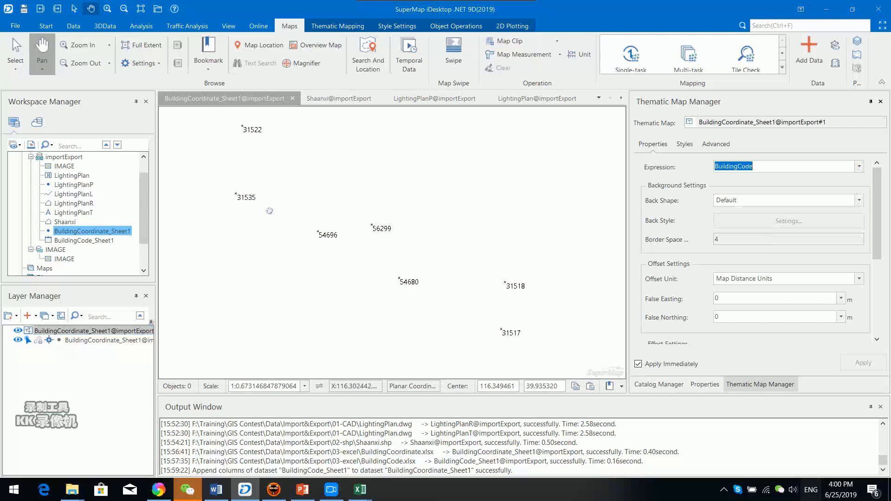
drag(262, 260, 279, 246)
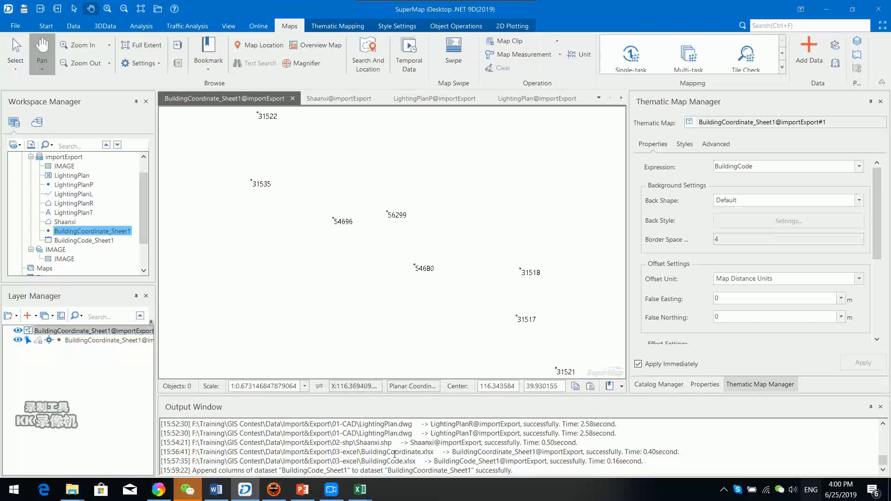
Close the BuildingCoordinate.xlsx and BuildingCode.xlsx workbooks in Excel.
mouse_move(364, 495)
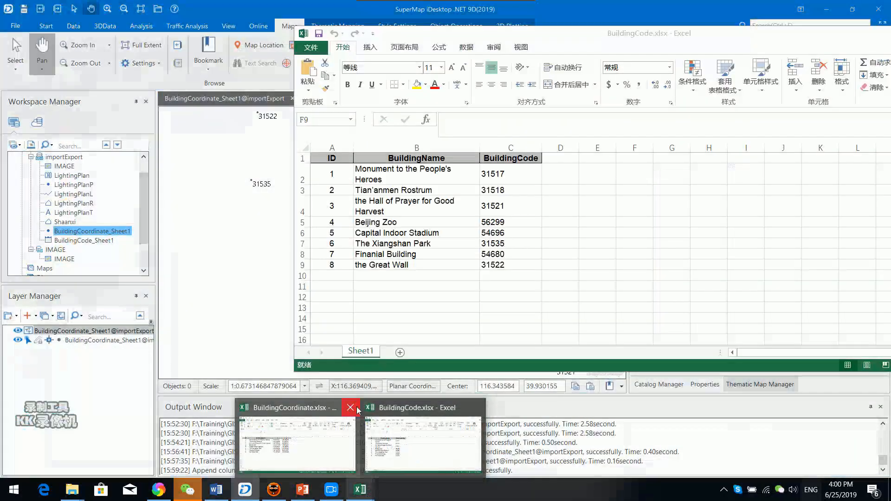
click(355, 409)
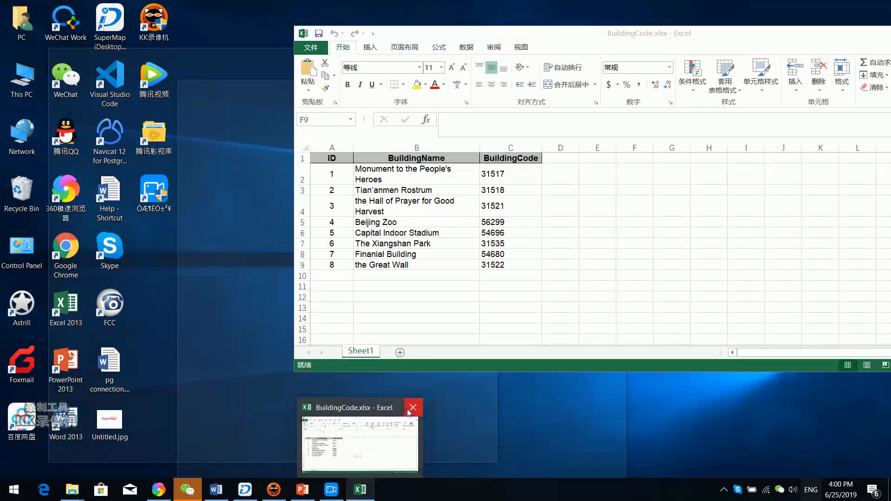
click(413, 409)
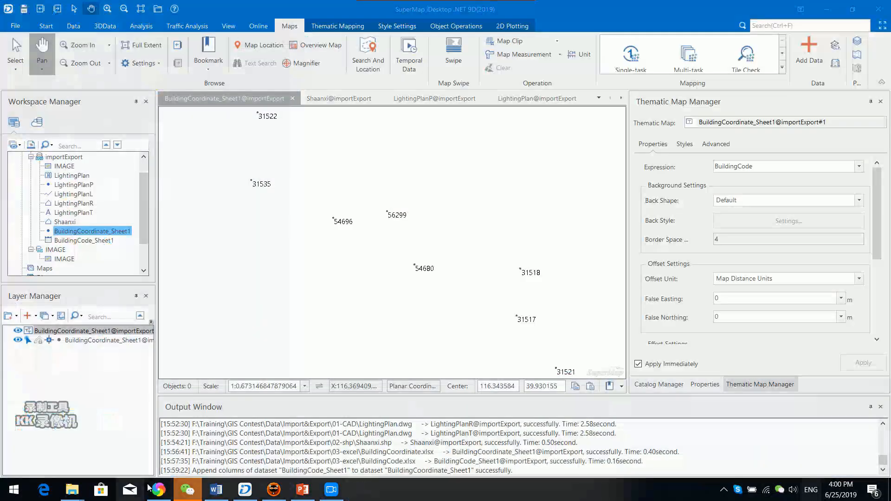
Switch to the PowerPoint presentation, read the slides from attribute table import to the WorldEarth.tif exercise, and return to SuperMap iDesktop.
click(302, 489)
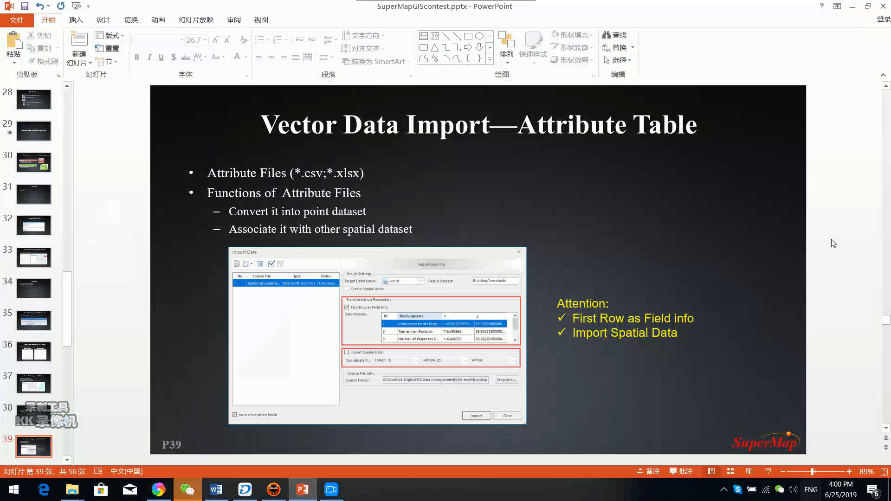
scroll(834, 243, down, 1)
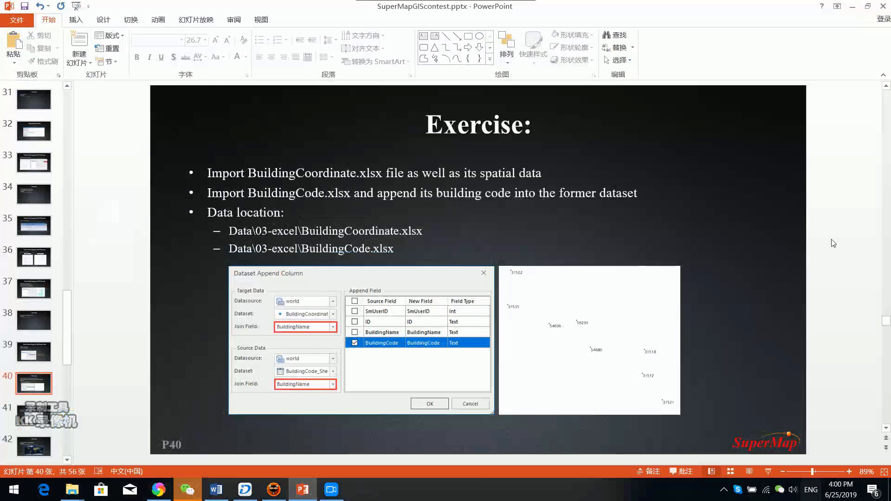
scroll(833, 243, down, 1)
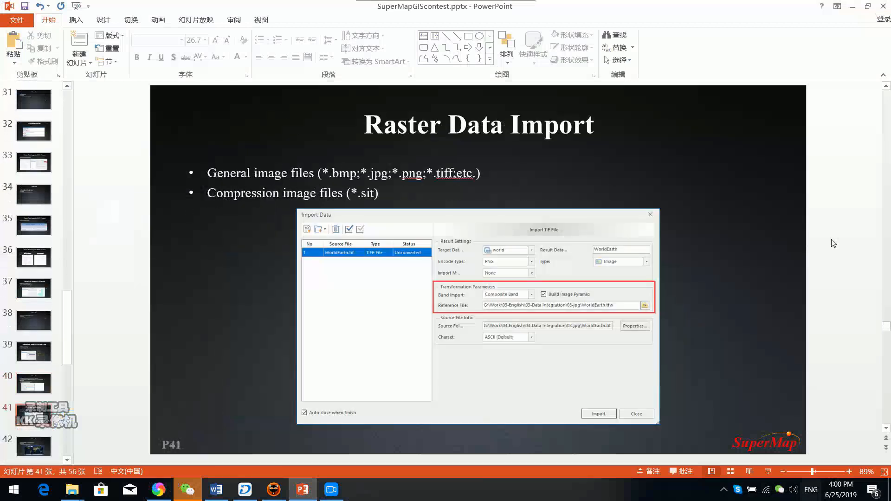
scroll(833, 244, down, 1)
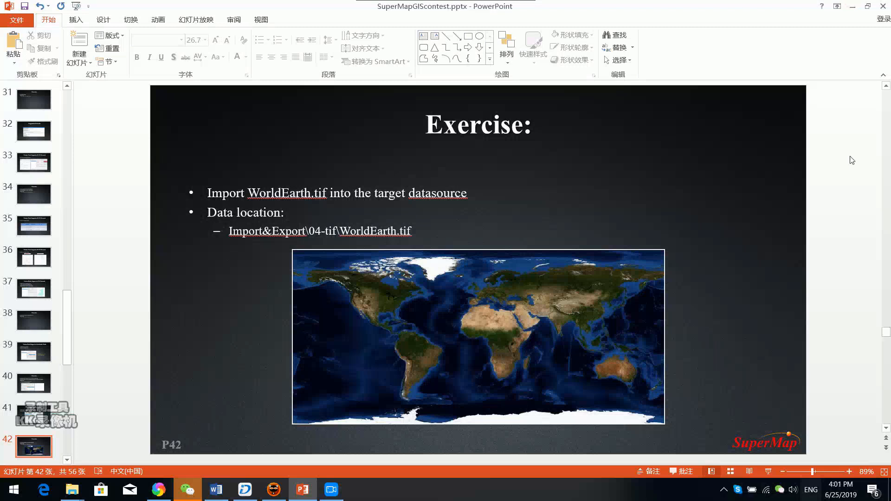
click(853, 7)
Import WorldEarth.tif from the 04-tif folder into the importExport datasource as an image dataset with PNG encoding.
click(60, 157)
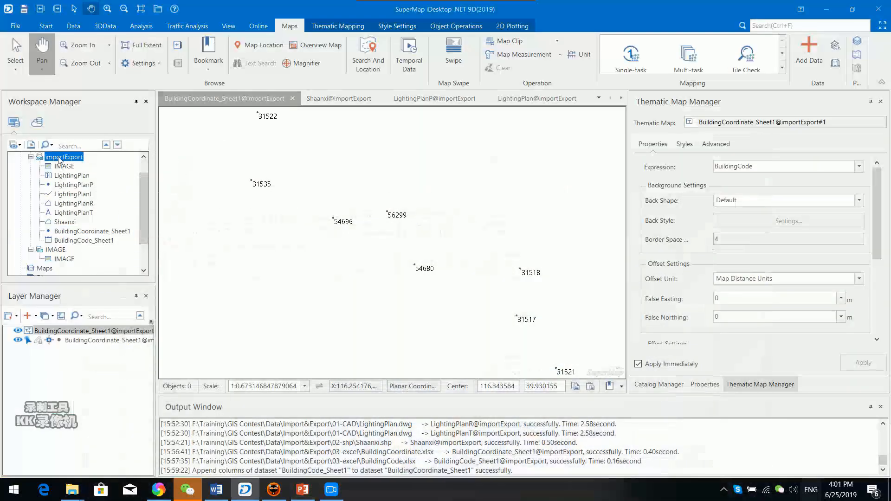
right_click(80, 160)
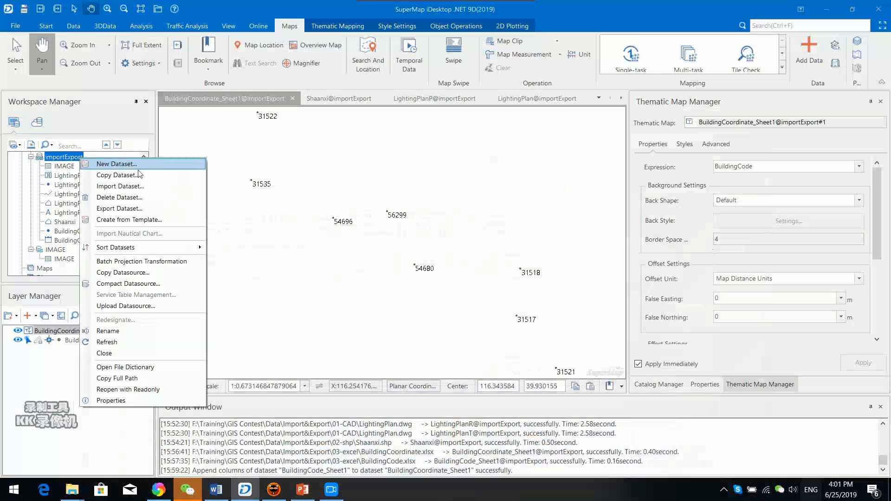
click(151, 187)
click(172, 89)
click(338, 98)
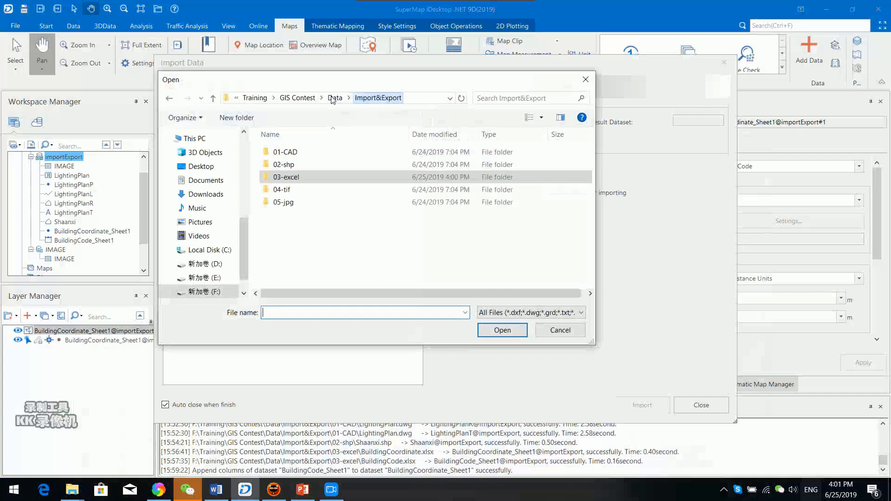
double_click(294, 192)
click(289, 172)
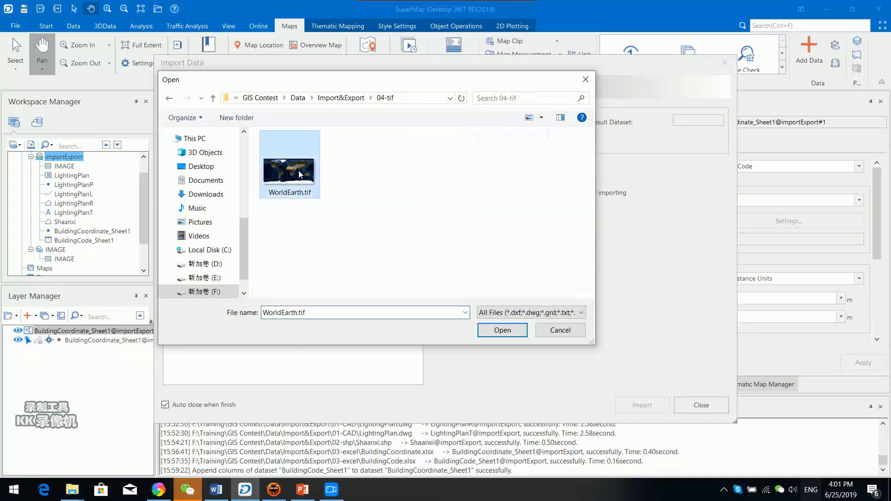
click(502, 330)
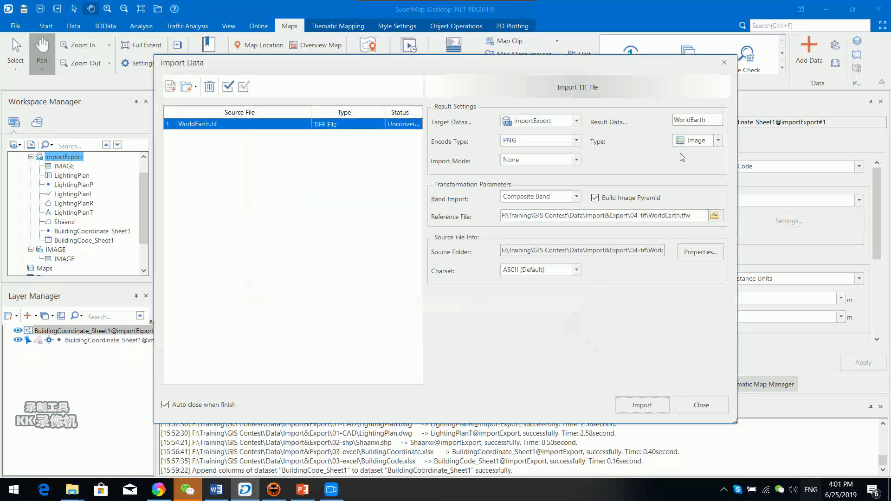
click(639, 404)
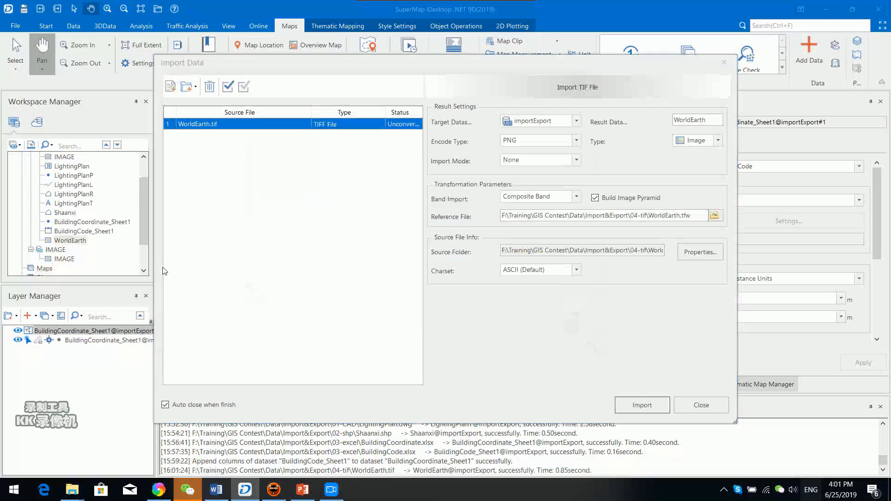
Open the WorldEarth dataset in a map window and inspect the imported world image.
double_click(70, 241)
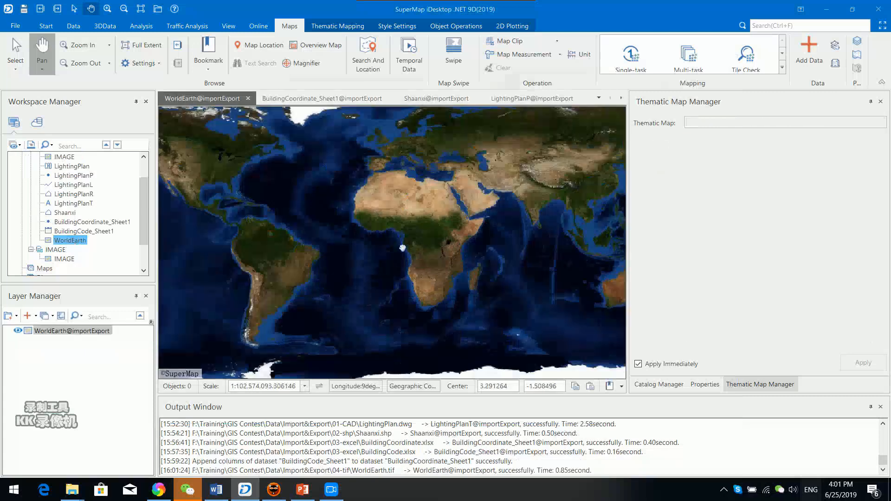
drag(237, 192, 268, 193)
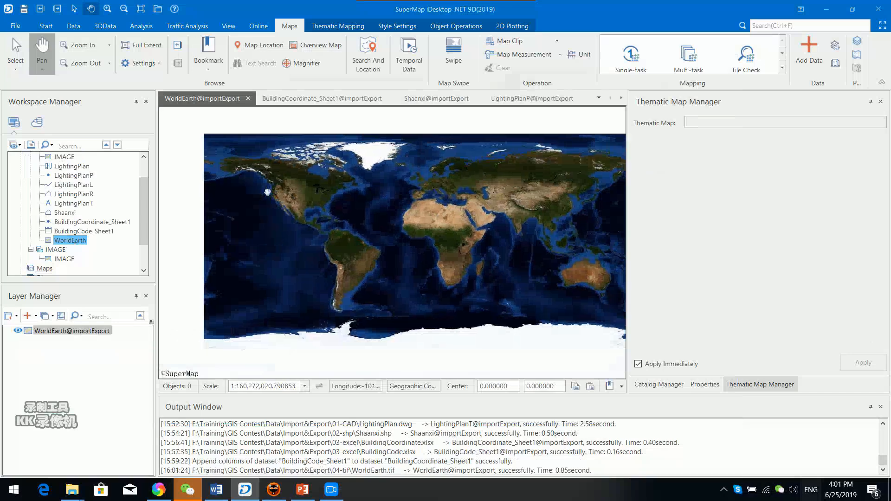
scroll(355, 275, up, 1)
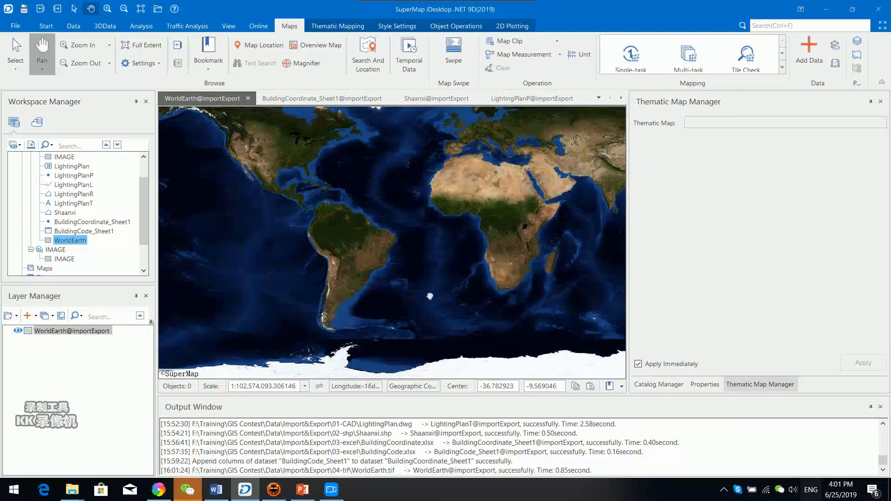
drag(427, 294, 350, 274)
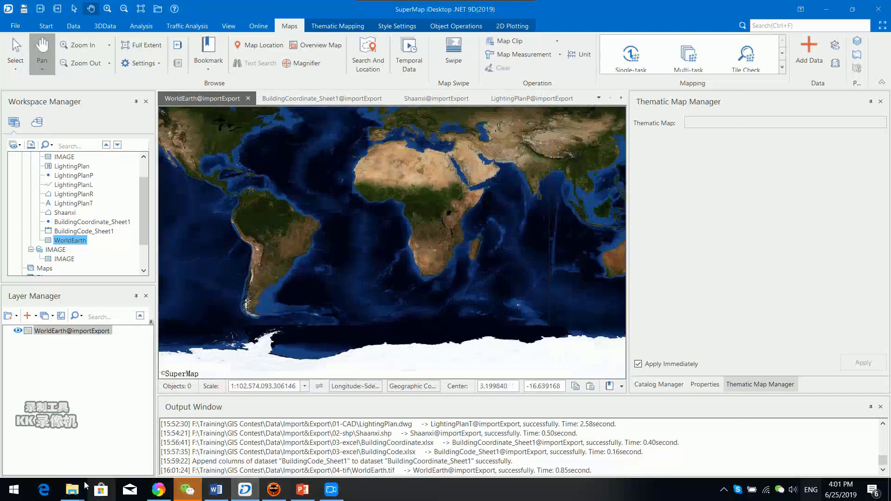
Switch to the PowerPoint presentation, read the slides on exporting SuperMap data and the export exercise, and return to SuperMap iDesktop.
click(303, 492)
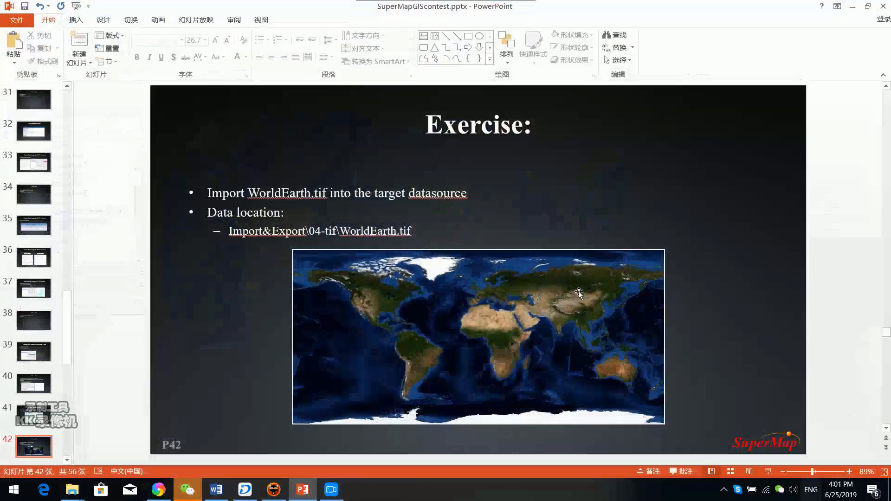
scroll(862, 306, down, 1)
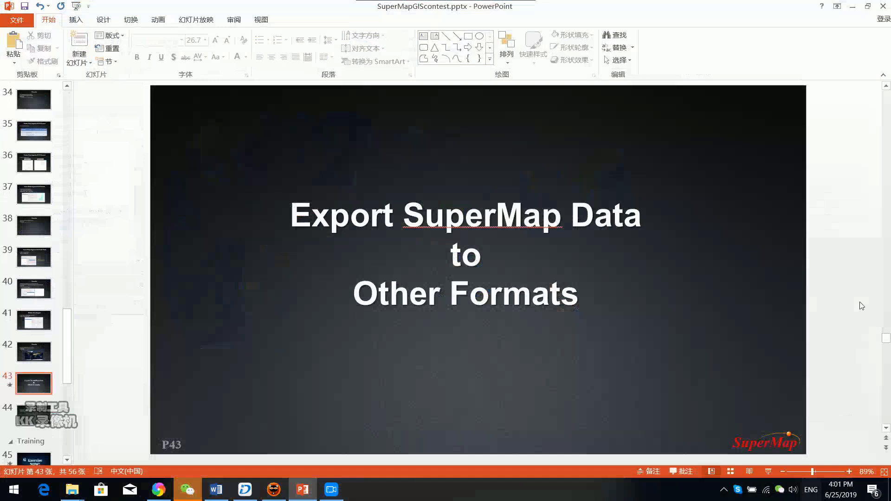
scroll(862, 306, down, 1)
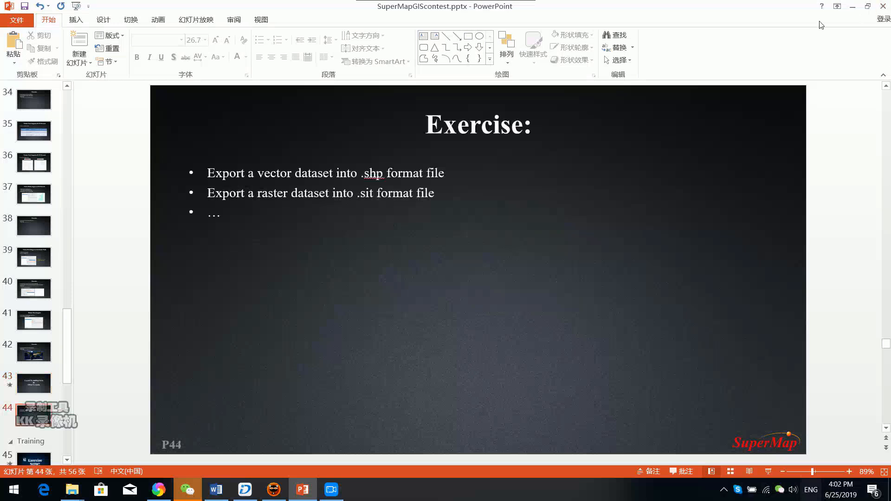
click(852, 9)
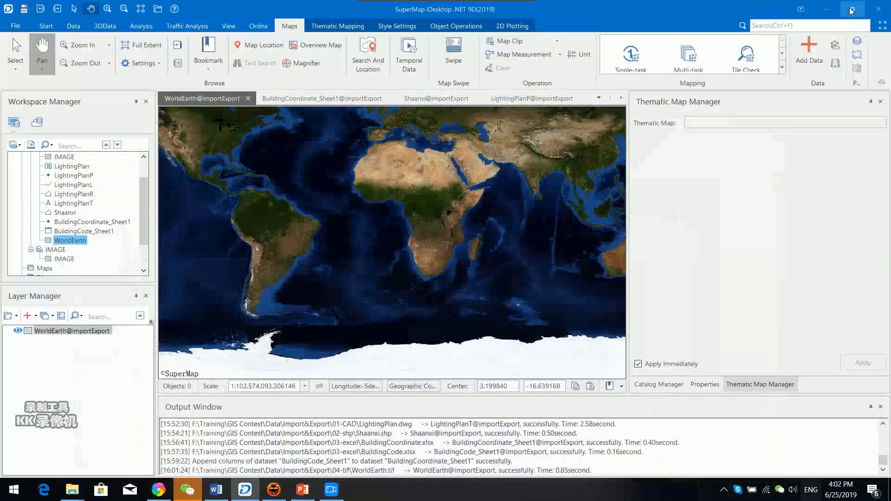
Open the export settings for the LightingPlanL dataset of the importExport datasource.
drag(91, 281, 75, 363)
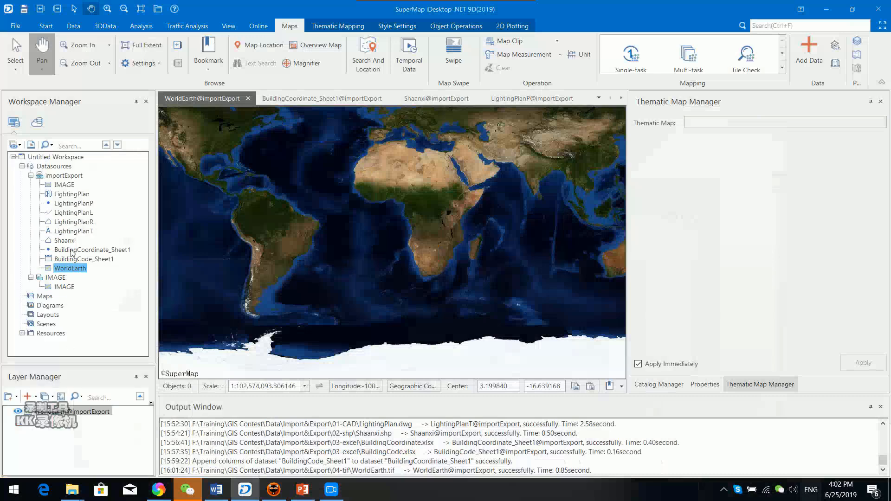
click(80, 213)
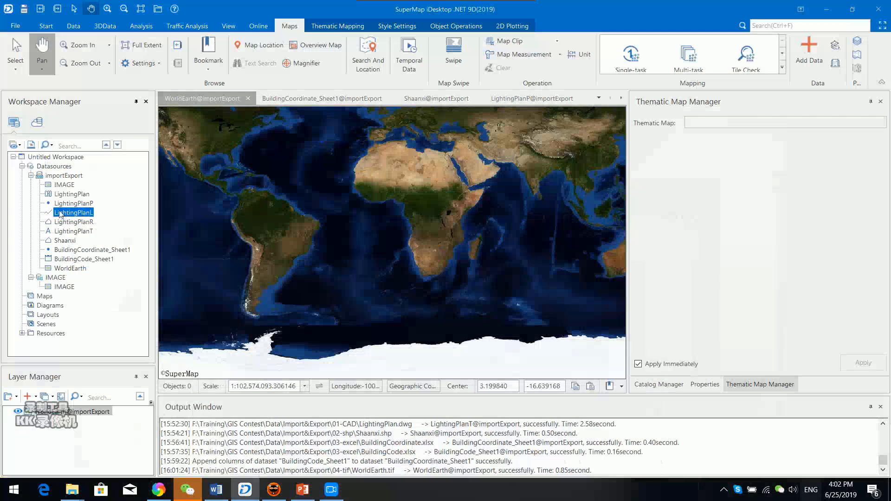
right_click(89, 217)
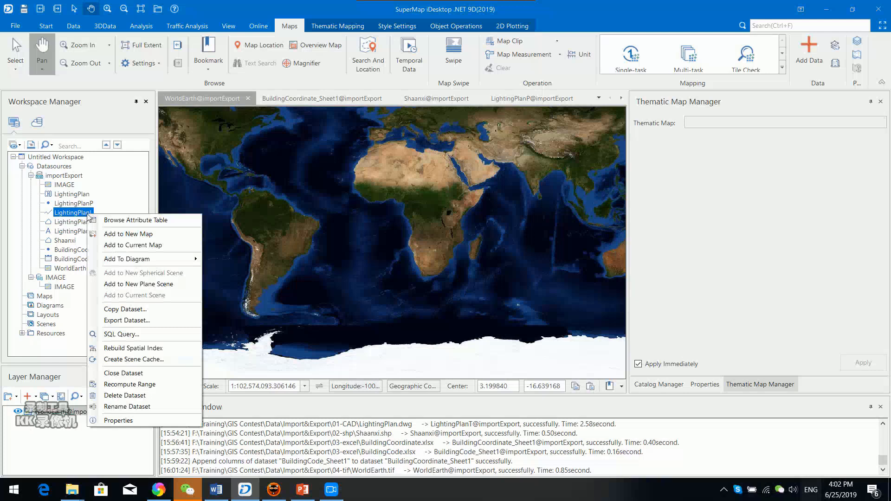
click(154, 321)
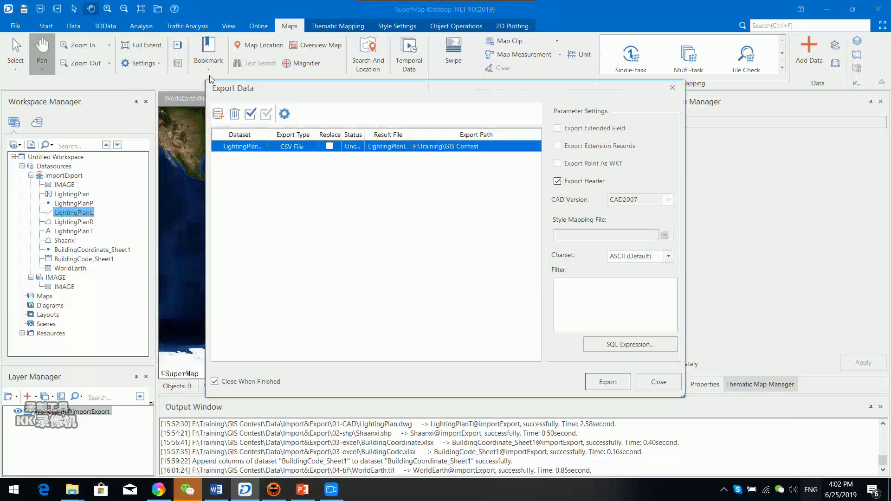
Assign ArcGIS Shape File as the export type for LightingPlanL, leaving the overwrite and export directory options unassigned.
click(285, 114)
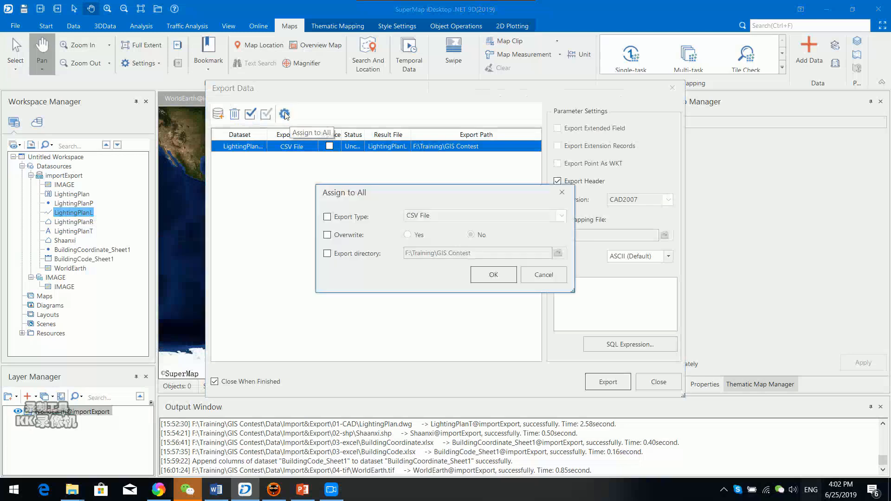
click(328, 218)
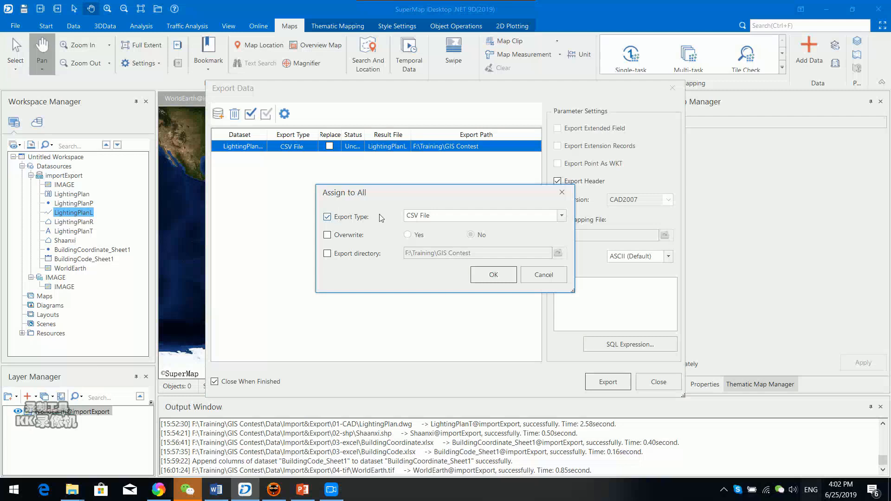
click(560, 217)
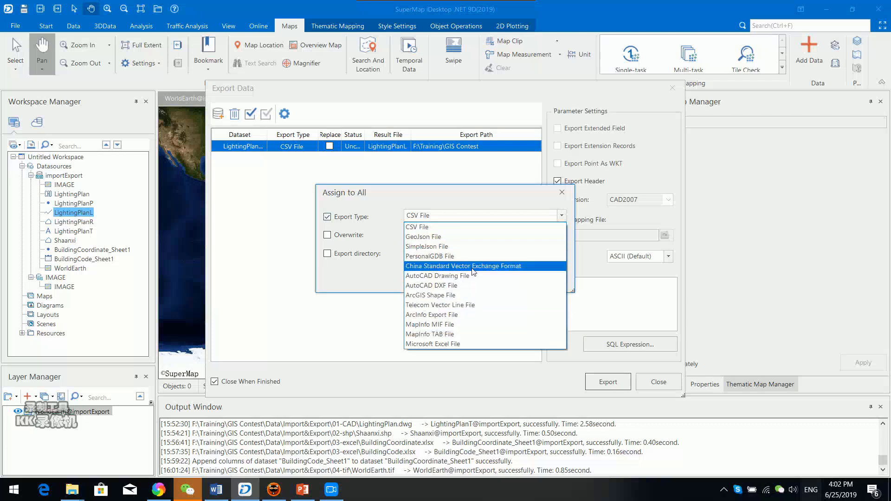
click(481, 324)
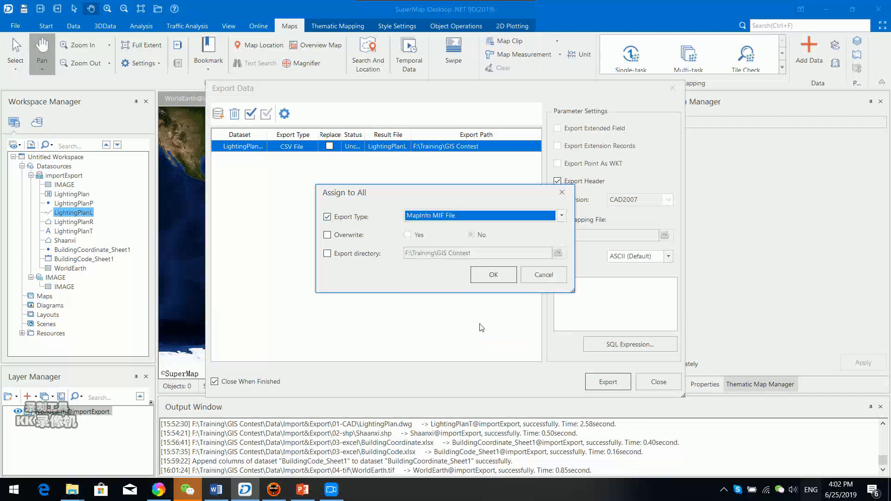
click(536, 215)
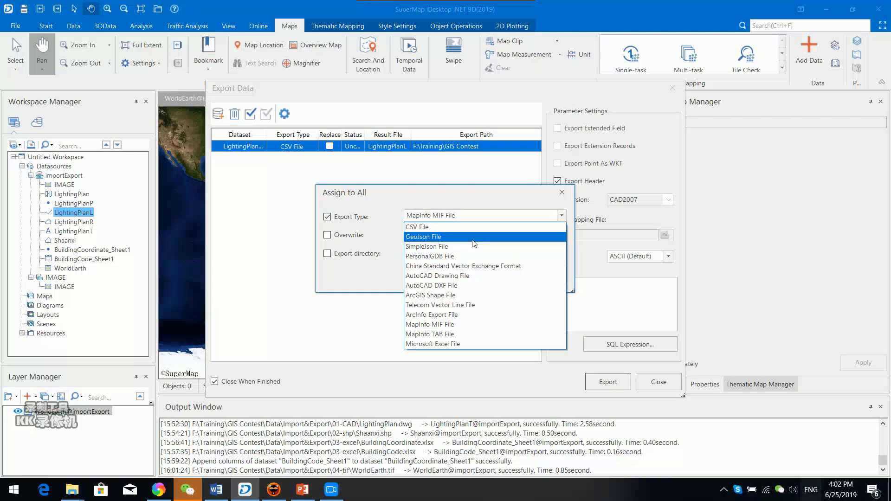
click(471, 296)
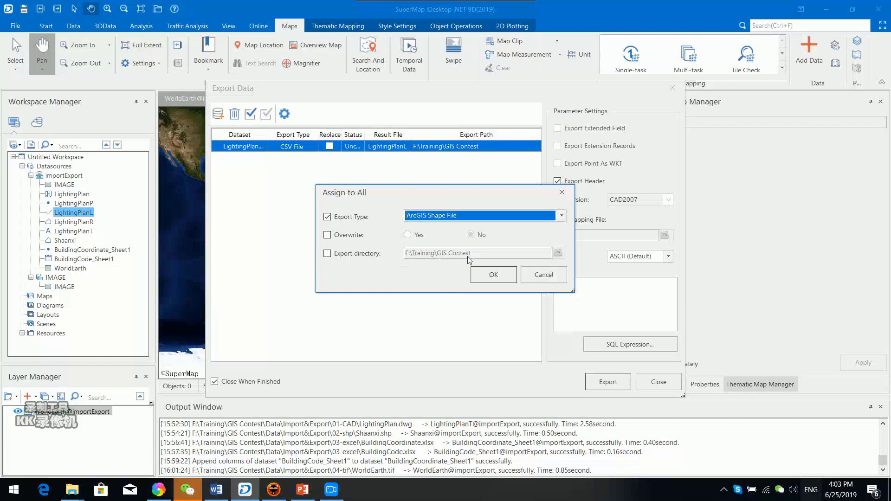
click(328, 255)
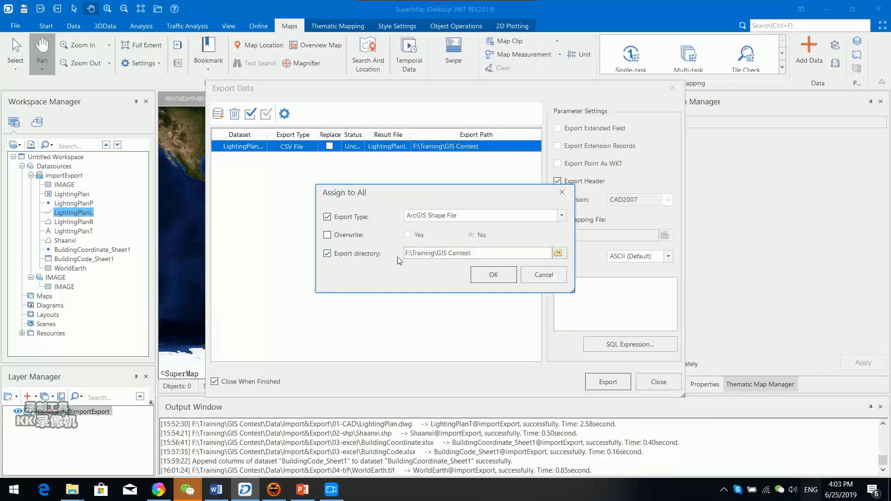
click(346, 255)
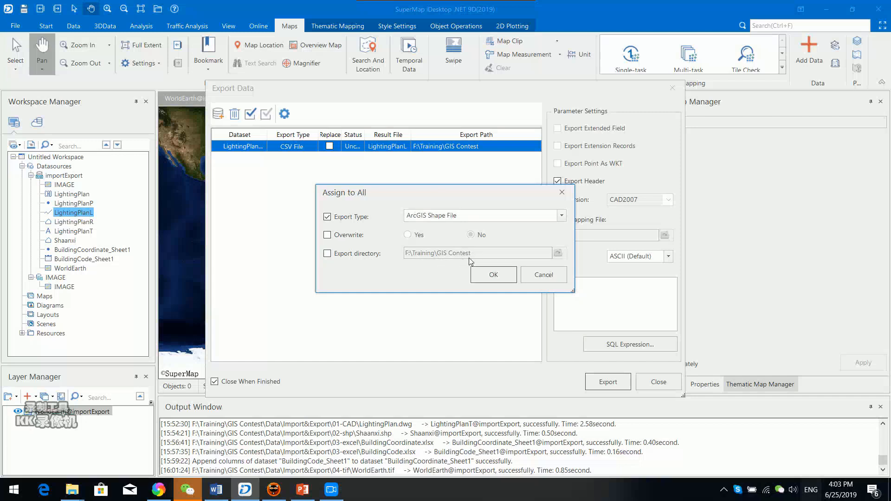
click(489, 274)
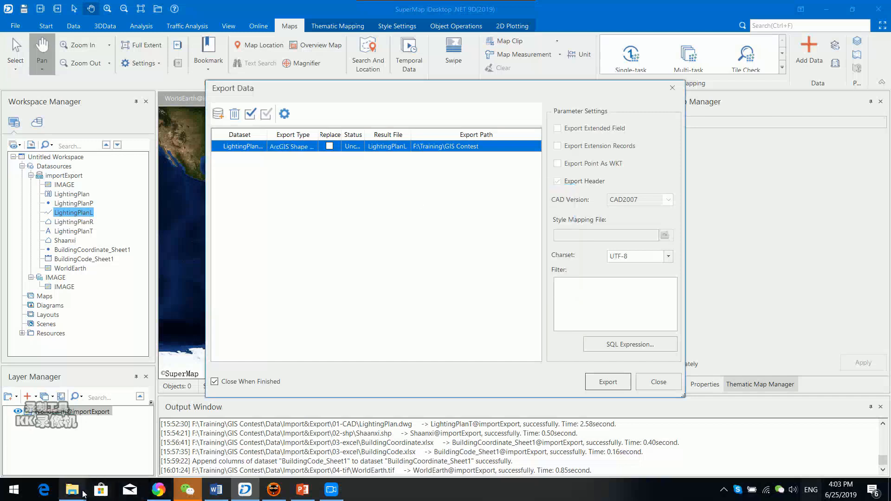
Switch to File Explorer, view the contents of the GIS Contest export folder, and return to SuperMap iDesktop.
mouse_move(83, 493)
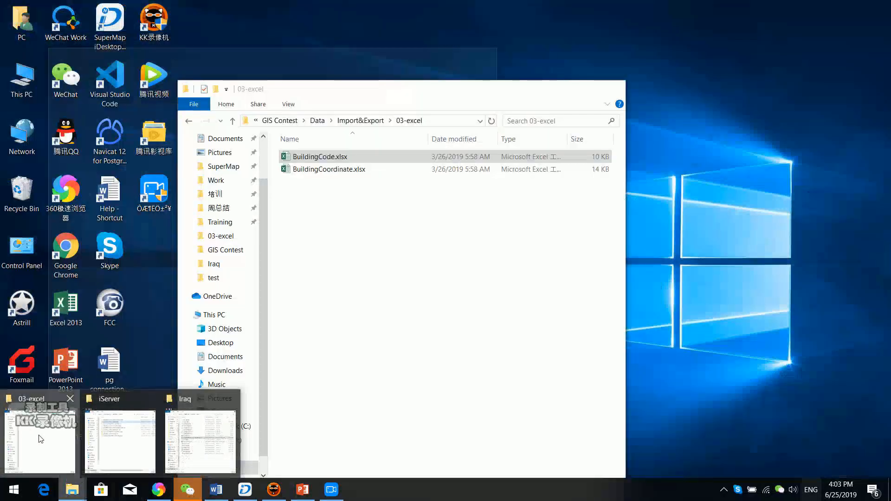
click(41, 439)
click(285, 120)
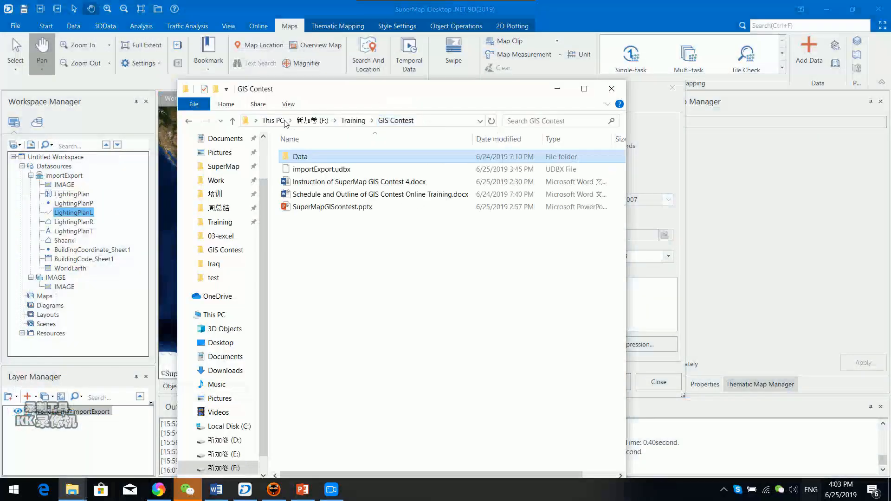
click(333, 169)
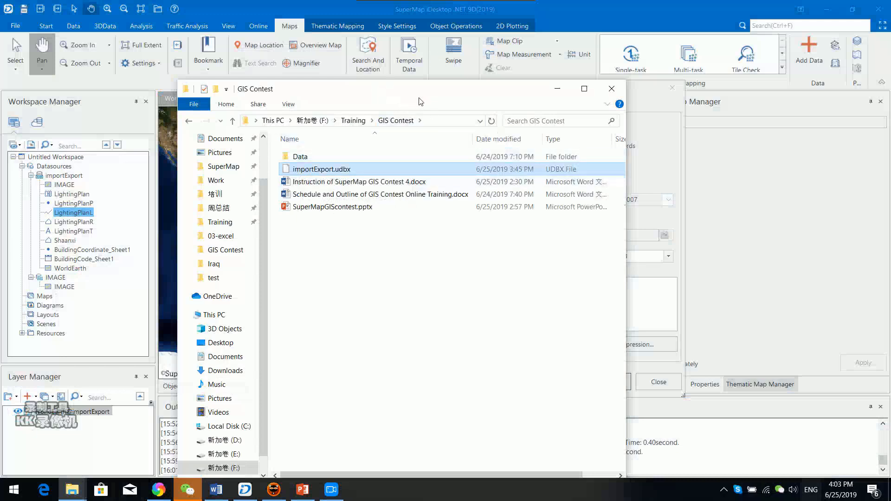
drag(435, 97, 710, 103)
click(381, 309)
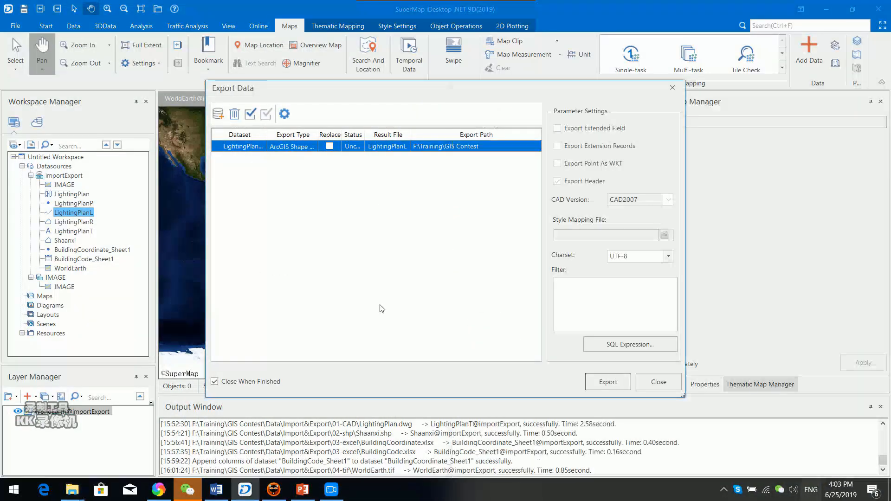
Export LightingPlanL as a shapefile and check the resulting LightingPlanL files in the GIS Contest folder in File Explorer.
click(595, 383)
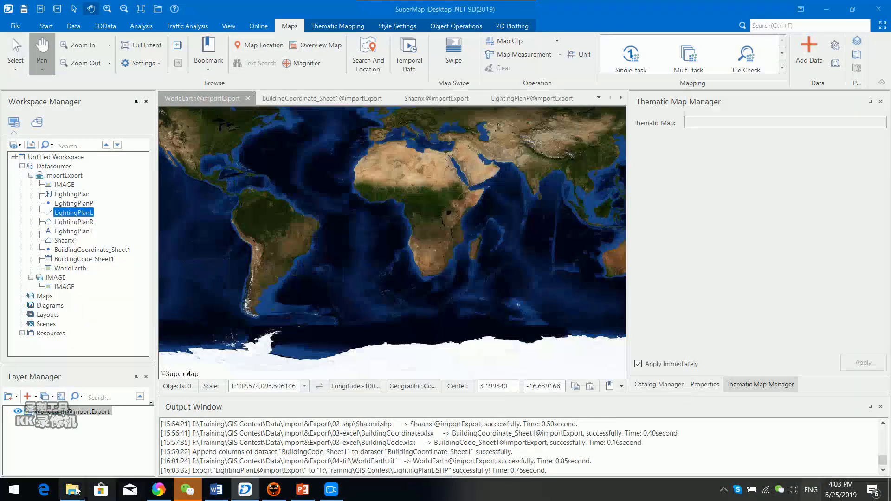
mouse_move(72, 490)
mouse_move(27, 424)
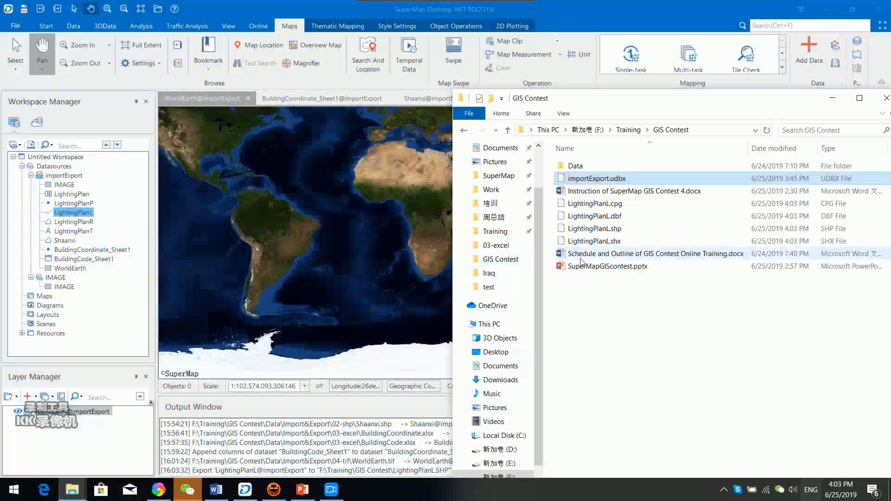
click(619, 207)
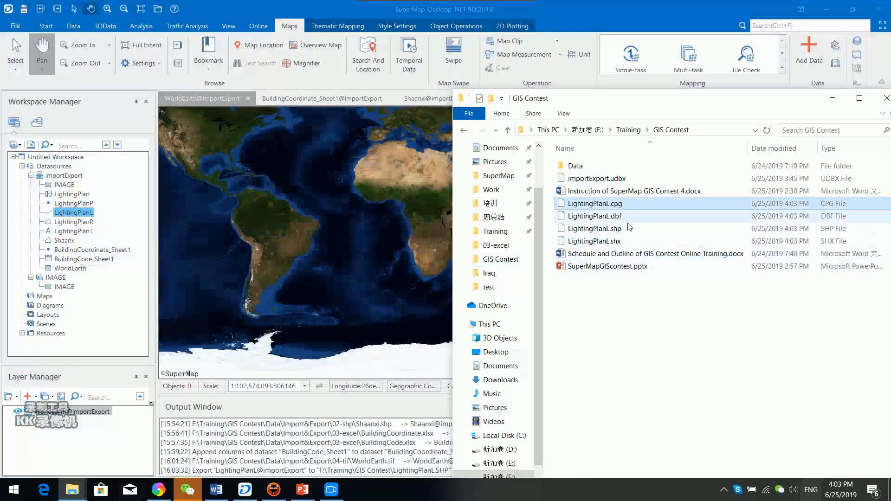
shift+click(614, 242)
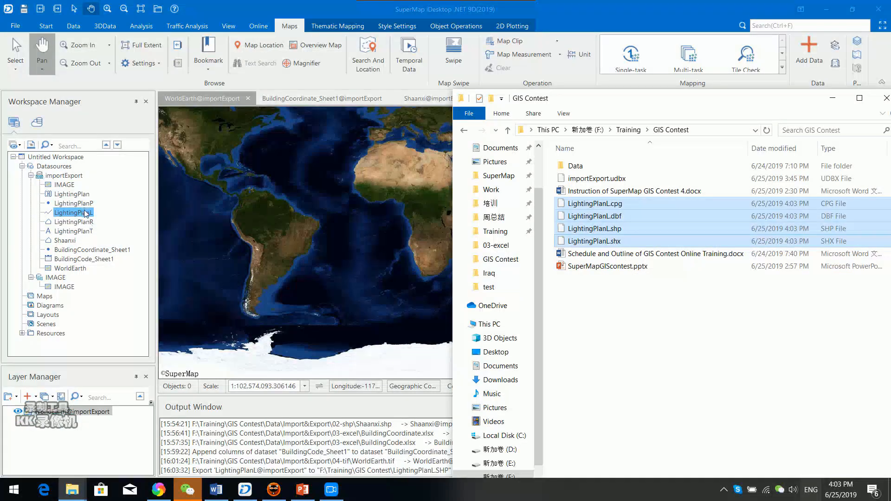
Import LightingPlanL.shp from the GIS Contest folder into the importExport datasource in SuperMap iDesktop and open the imported dataset in a map window.
click(70, 177)
right_click(75, 176)
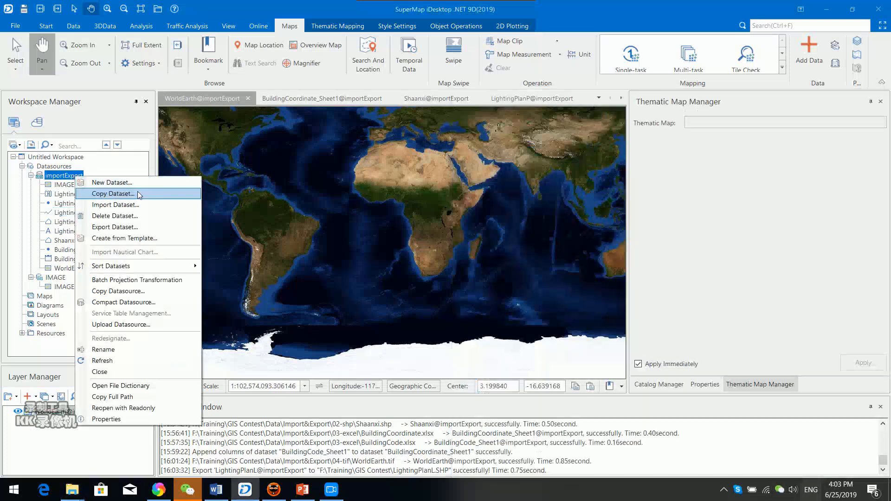
click(134, 204)
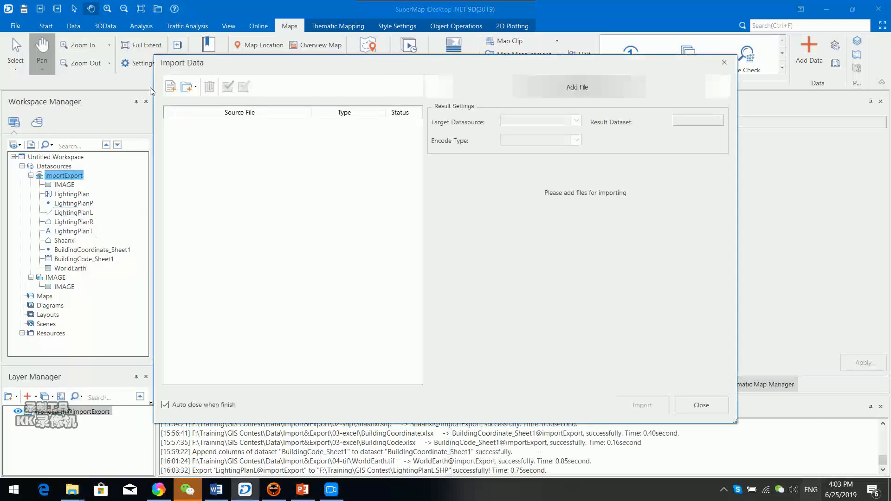
click(171, 86)
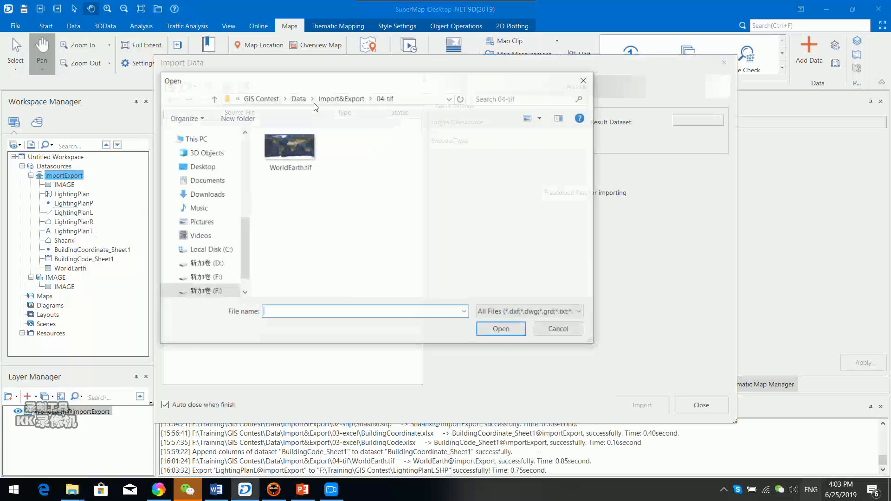
click(260, 98)
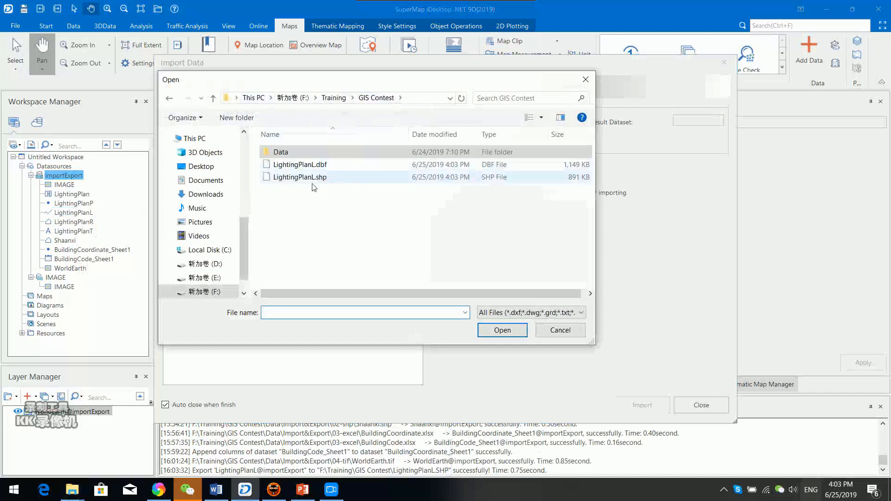
click(337, 179)
click(504, 330)
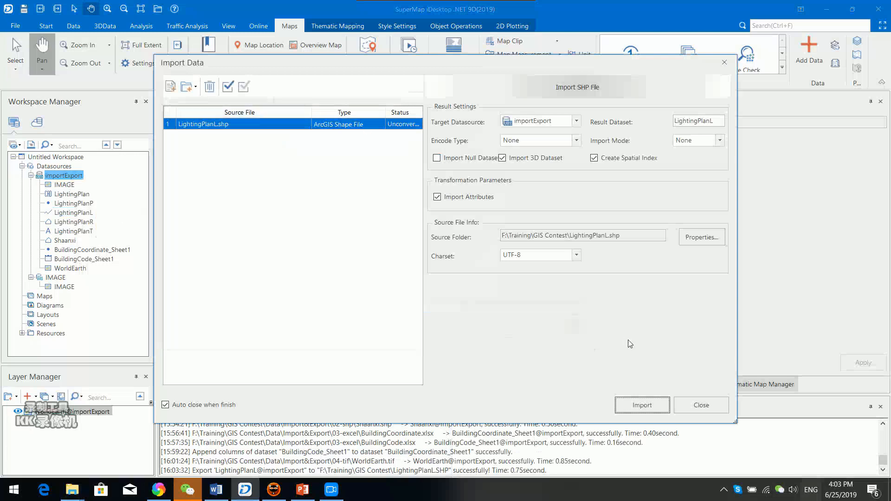
click(640, 405)
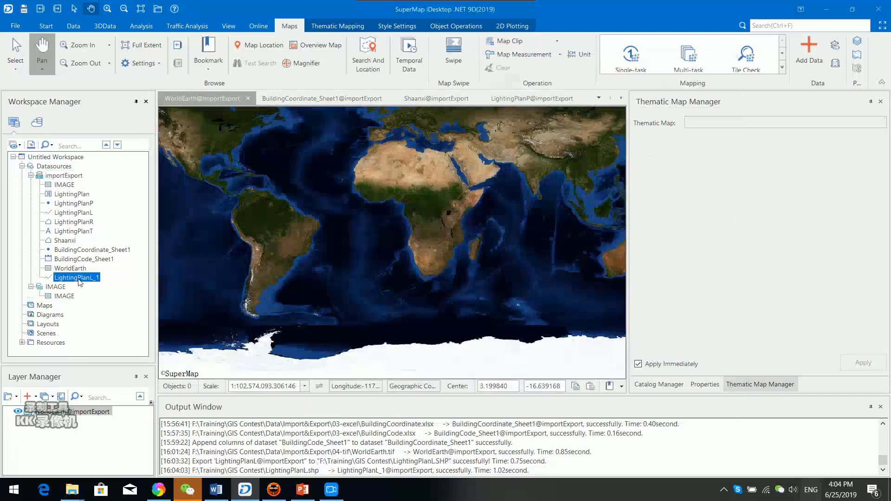
double_click(79, 280)
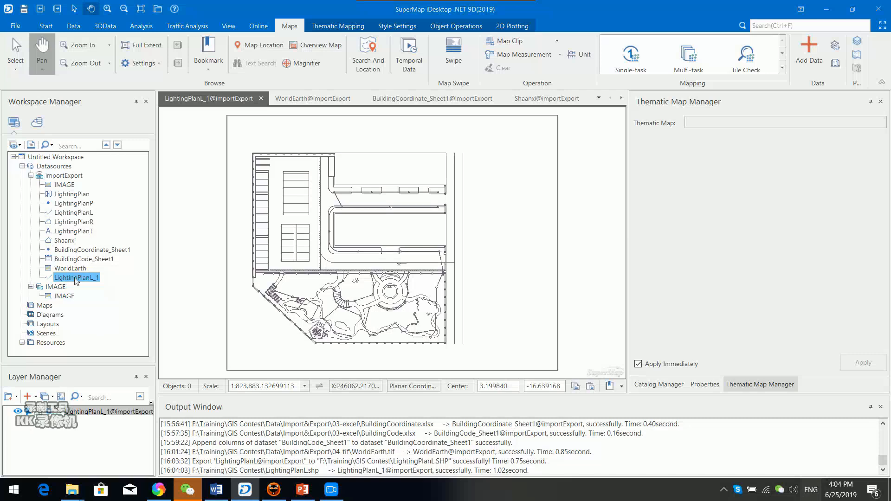
Set up the WorldEarth dataset's export with SIT Image File as the export type and F:\Training\GIS Contest as the export directory.
click(285, 99)
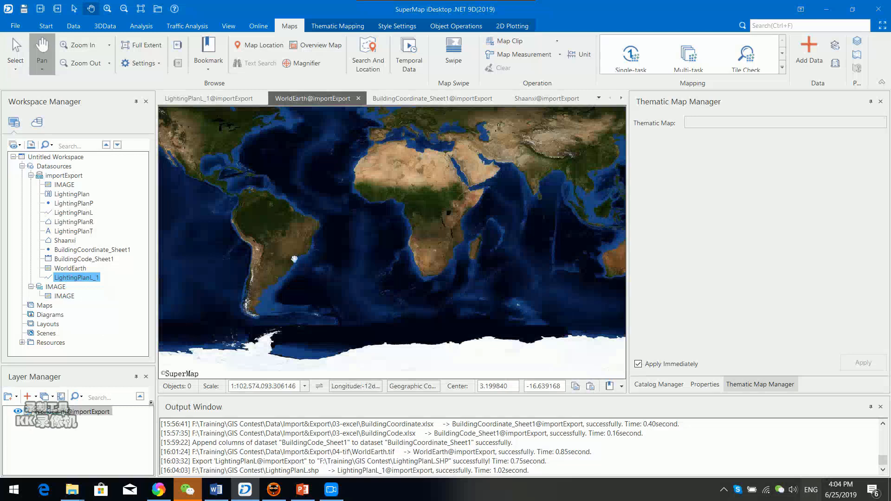
click(72, 269)
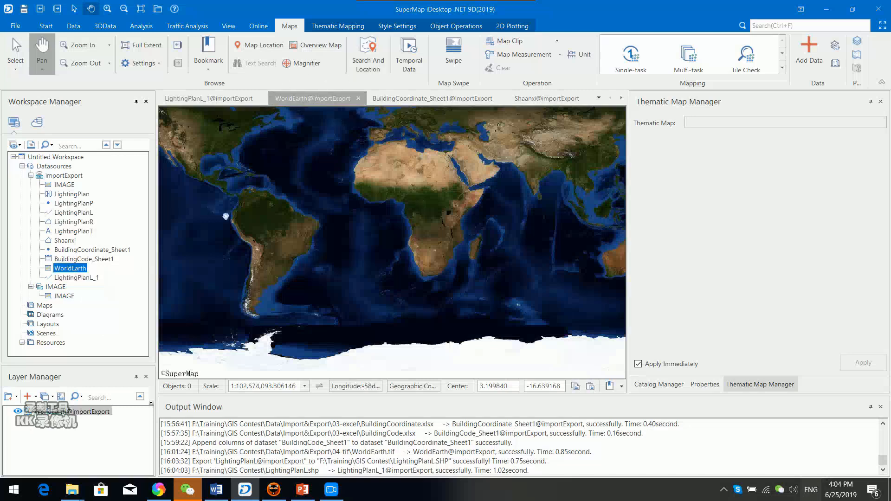
right_click(84, 272)
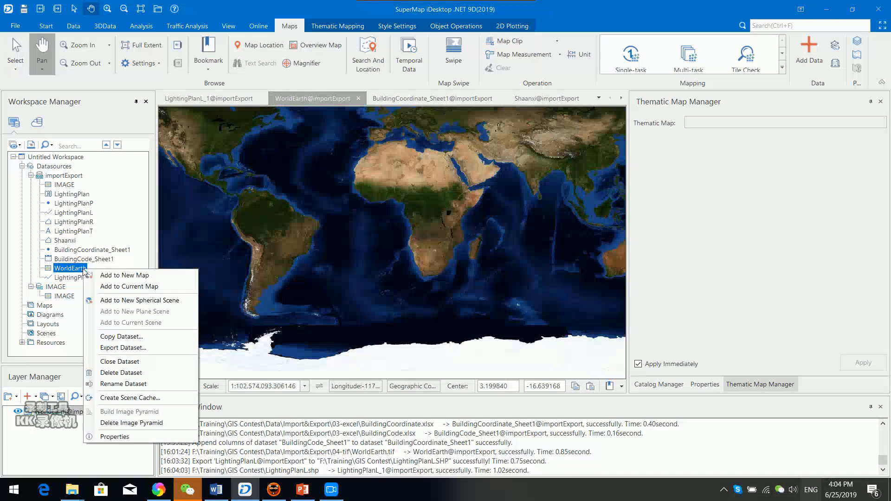
click(140, 348)
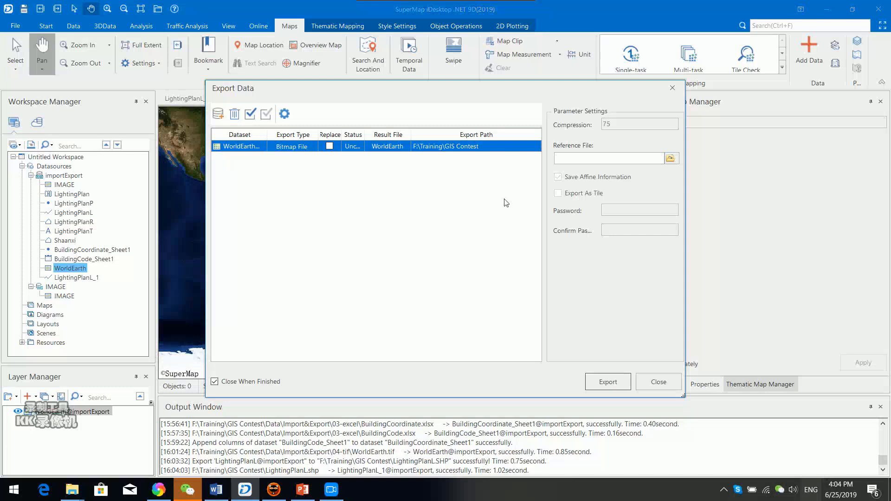
click(284, 114)
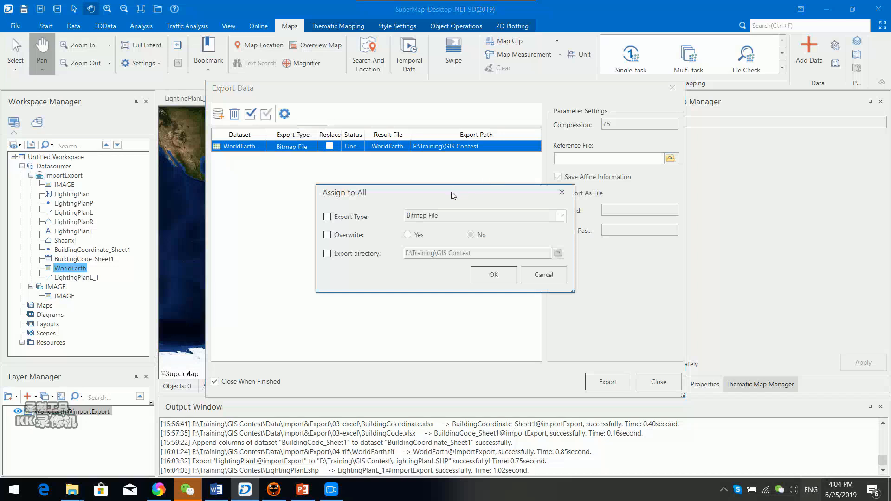
drag(452, 195, 403, 212)
click(278, 233)
click(509, 233)
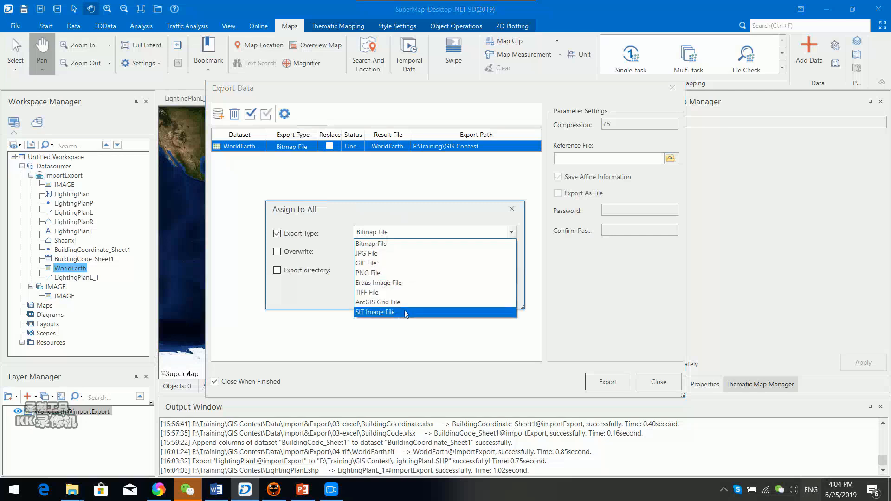
click(379, 313)
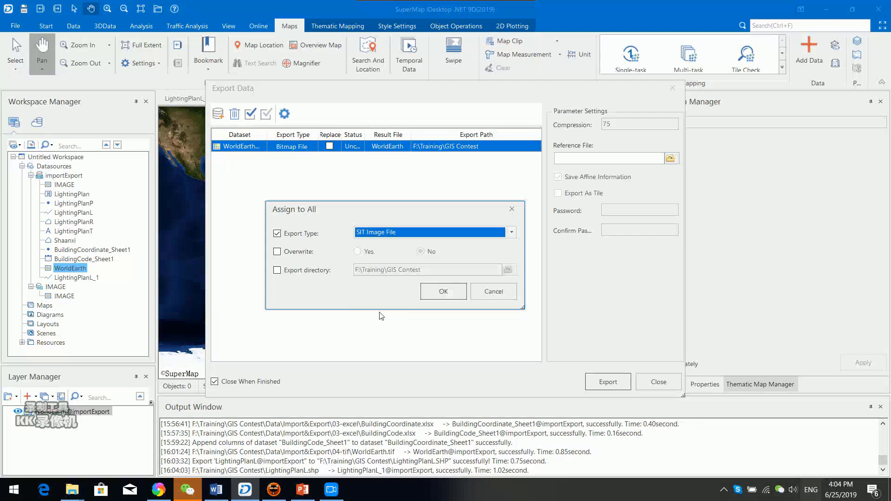
click(290, 273)
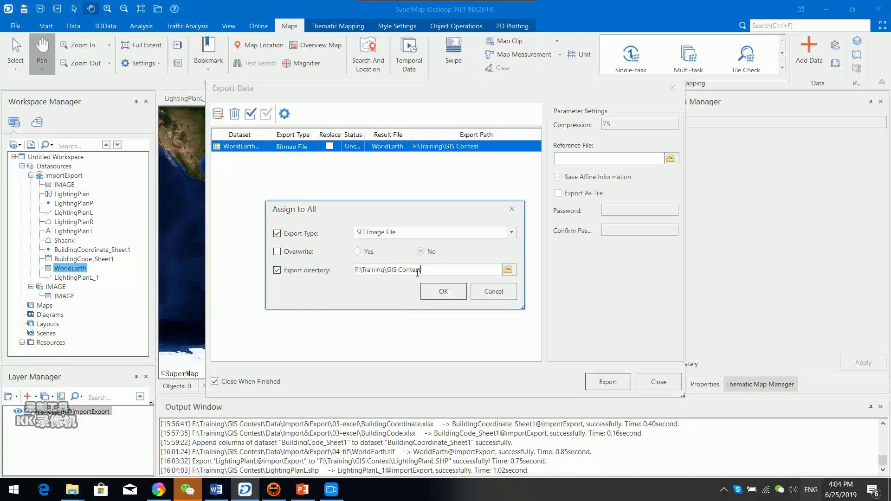
click(453, 294)
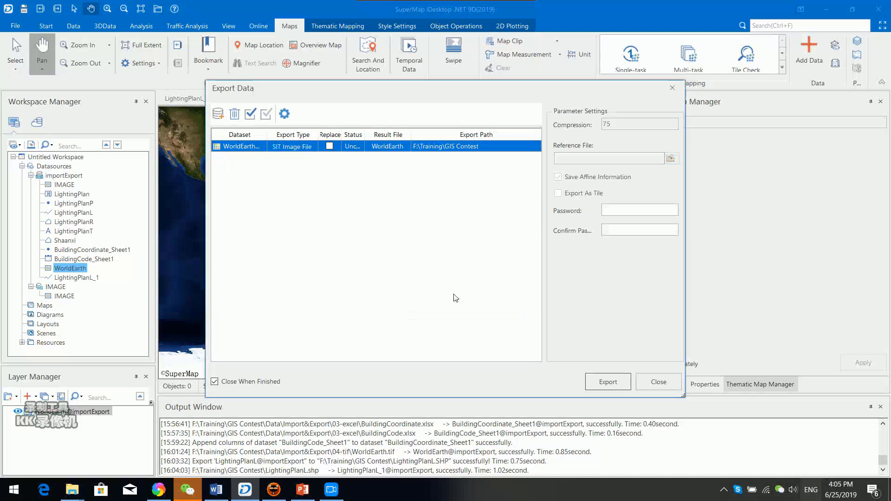
Export WorldEarth as a SIT file and check WorldEarth.sit in the GIS Contest folder in File Explorer.
click(625, 386)
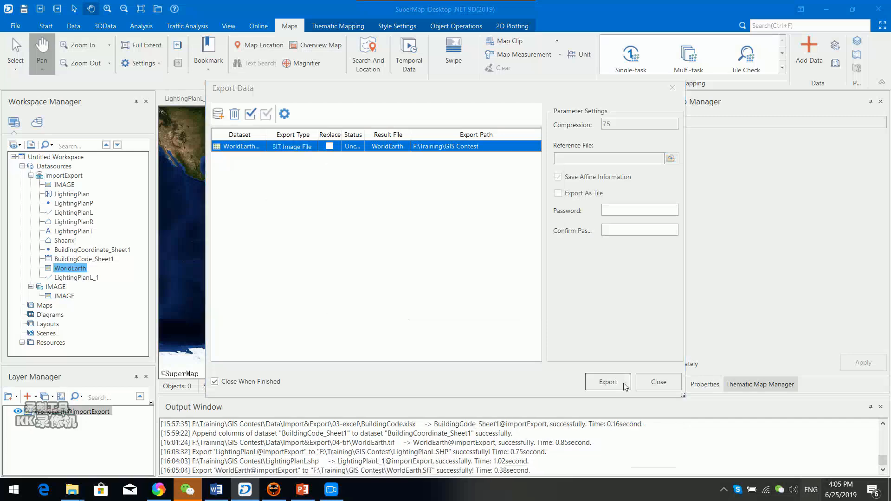
mouse_move(69, 495)
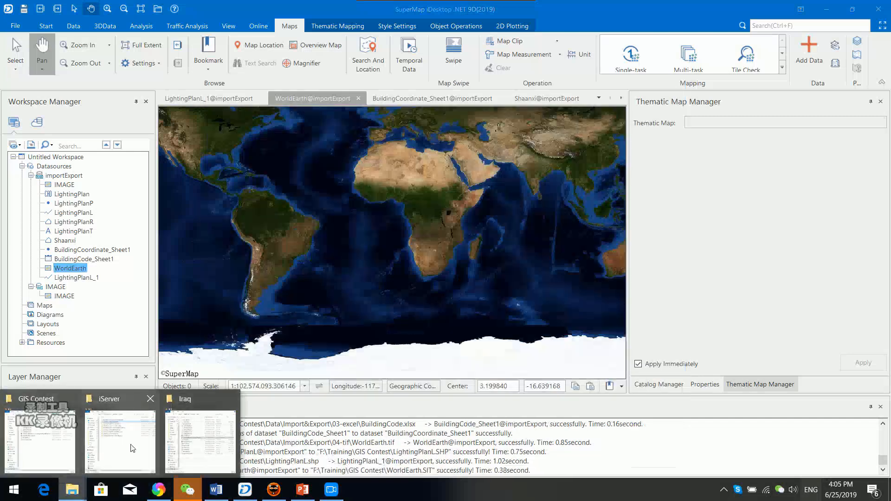
click(44, 441)
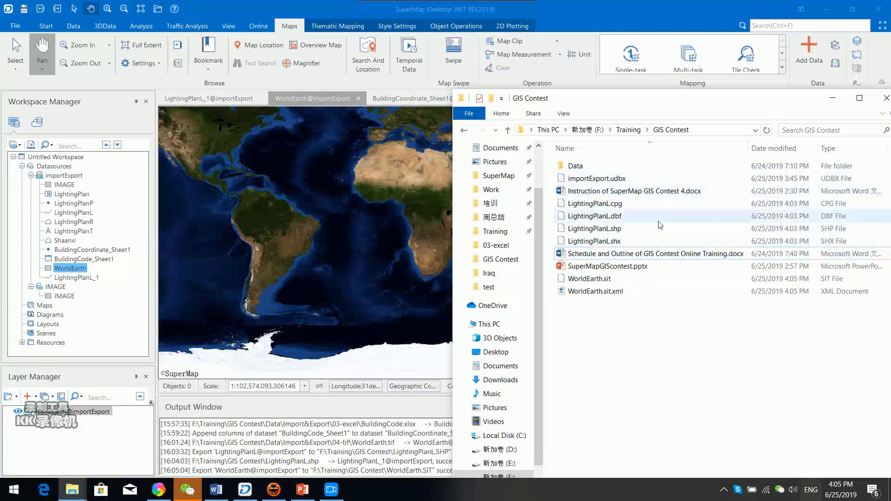
click(625, 283)
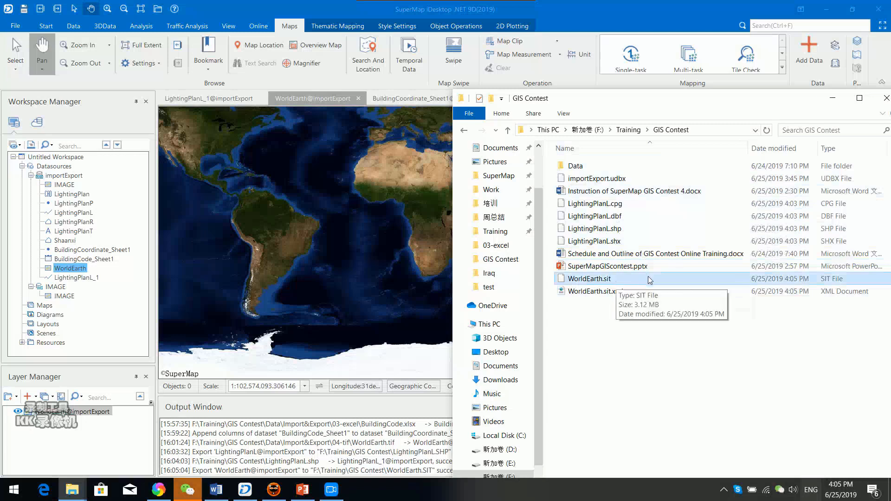
Return to SuperMap iDesktop and import WorldEarth.sit from the GIS Contest folder into the importExport datasource.
click(63, 176)
right_click(63, 177)
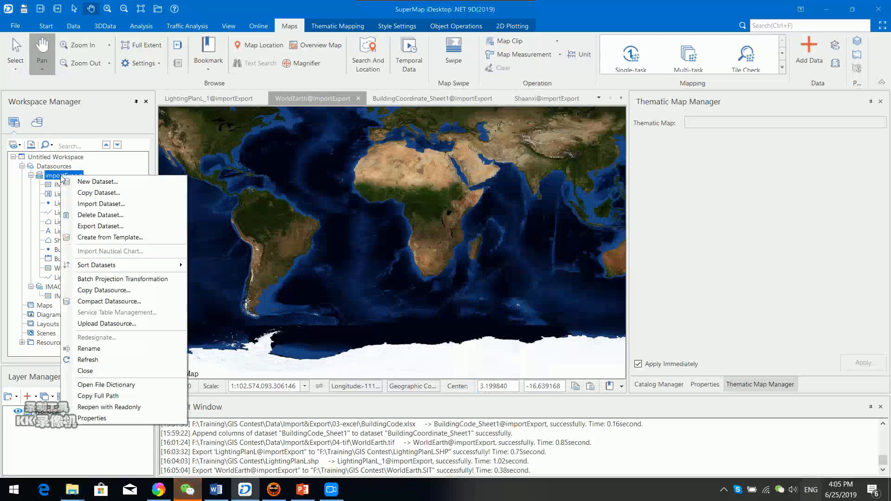
click(113, 209)
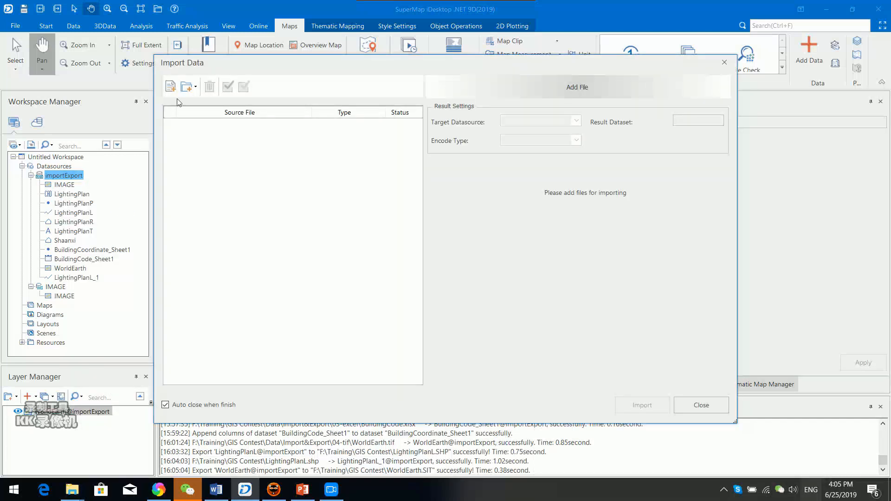
click(170, 87)
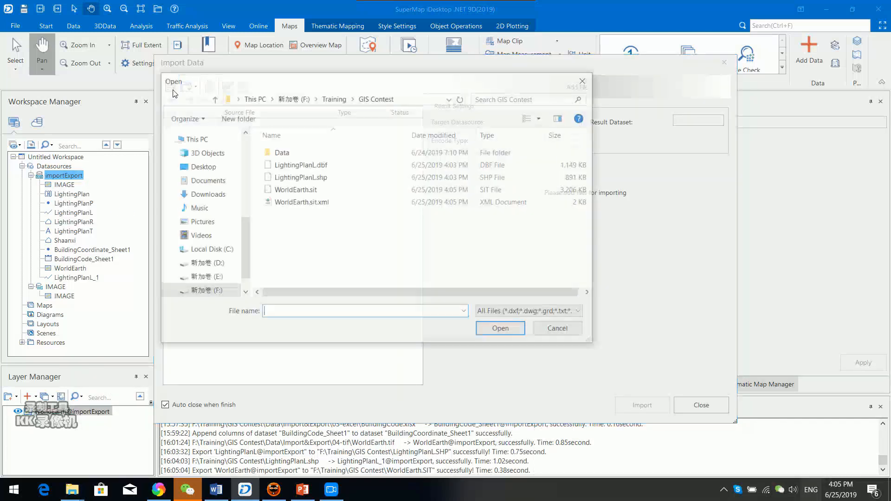
click(327, 192)
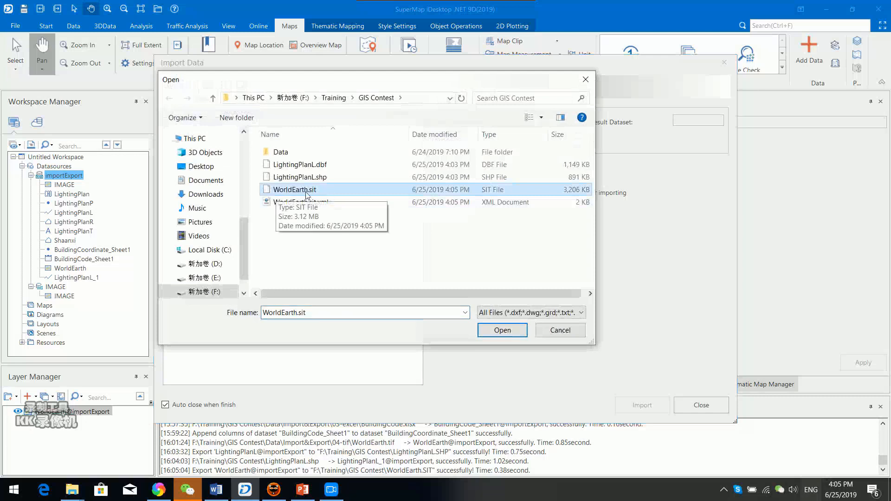
click(503, 330)
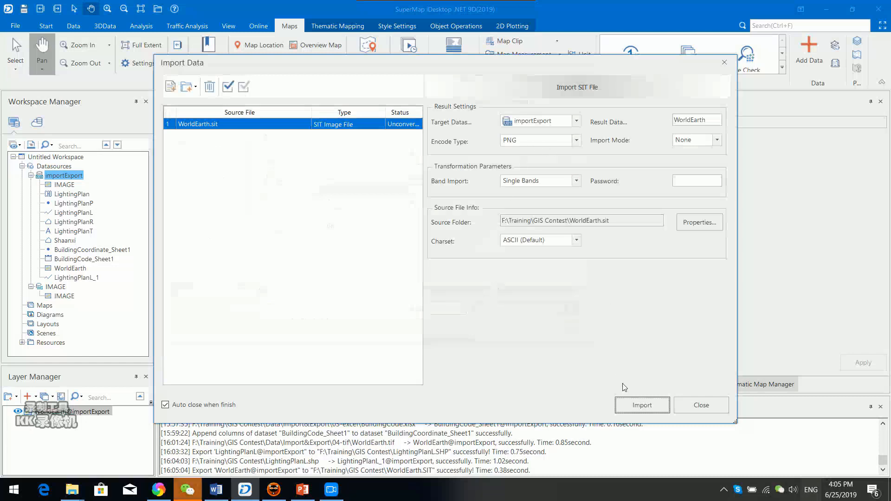
click(639, 405)
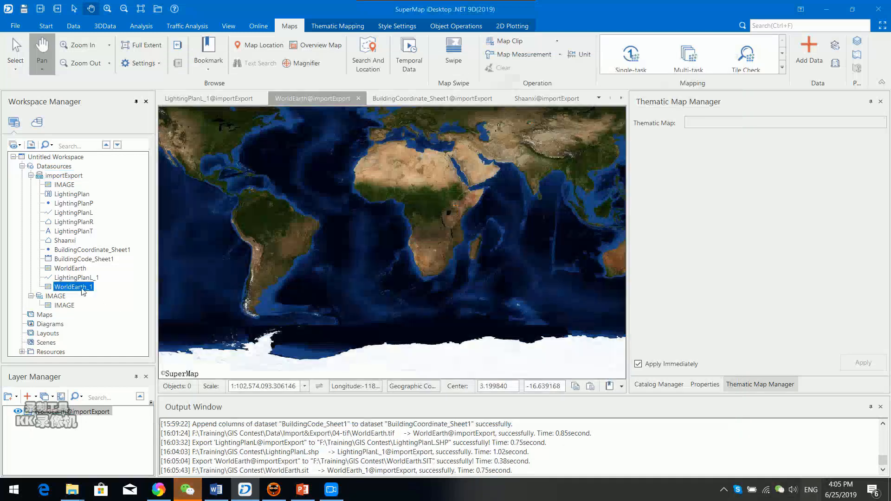
Open the imported WorldEarth_1 dataset in a new map, build its image pyramids and inspect the image.
right_click(83, 290)
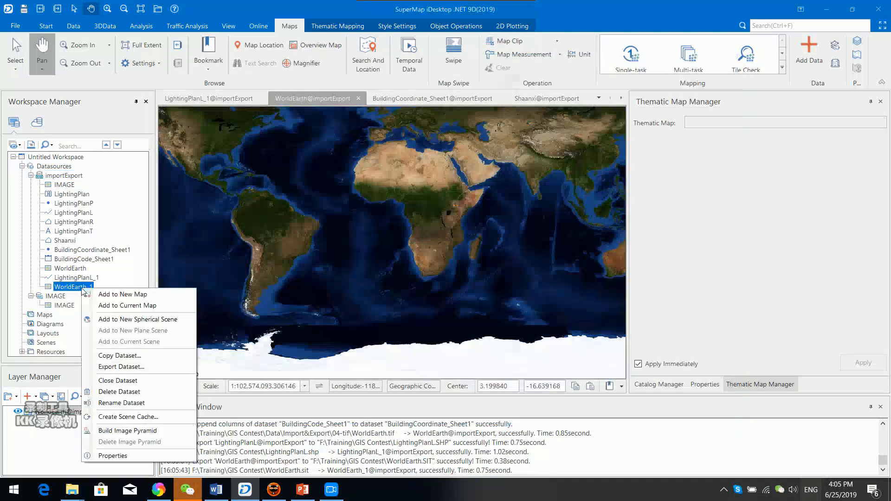
click(132, 295)
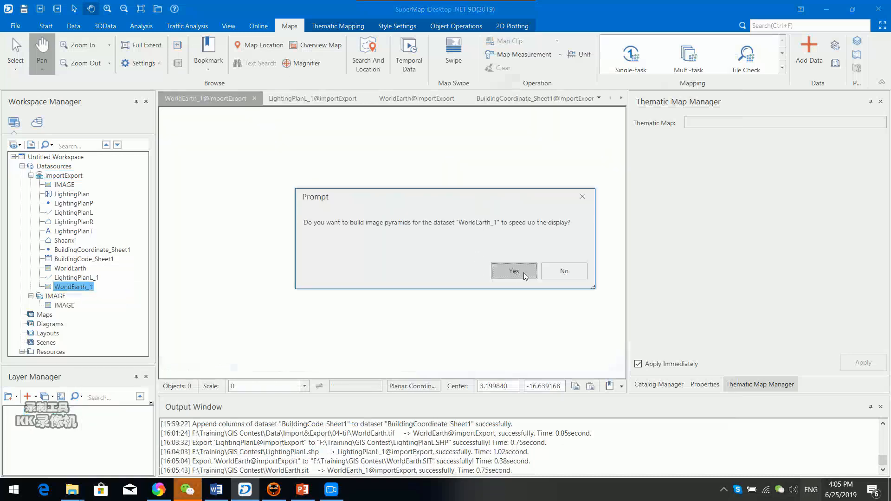
click(515, 272)
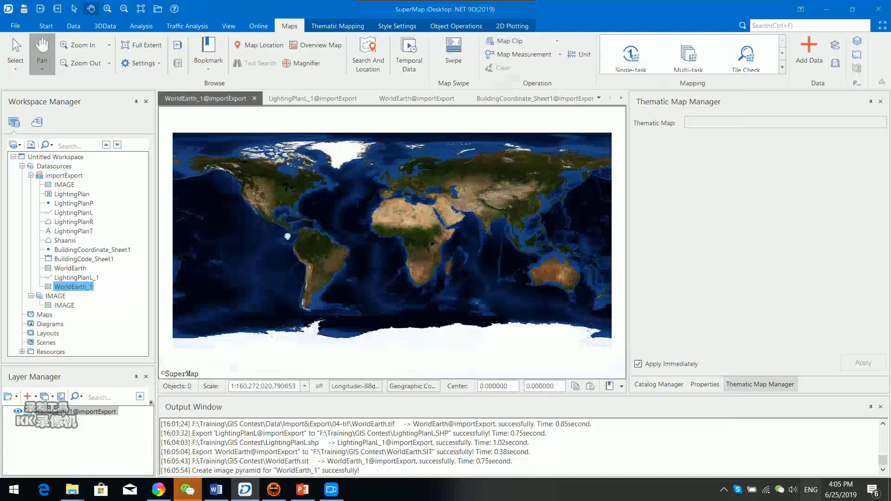
scroll(365, 267, up, 2)
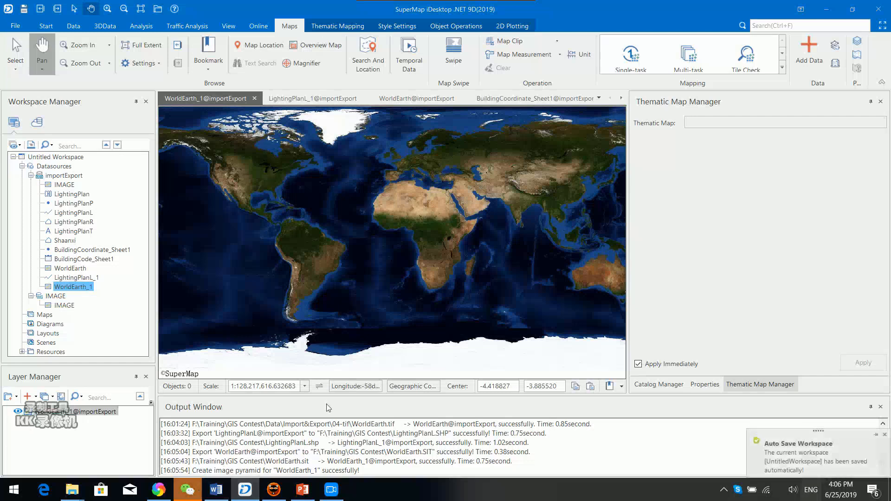
Switch to PowerPoint and review the export exercise slide in SuperMapGIScontest.pptx.
mouse_move(311, 493)
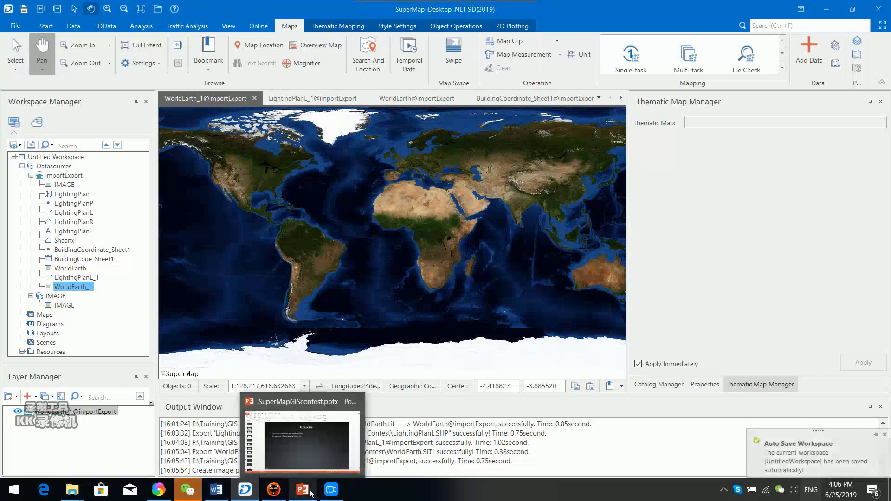
click(304, 436)
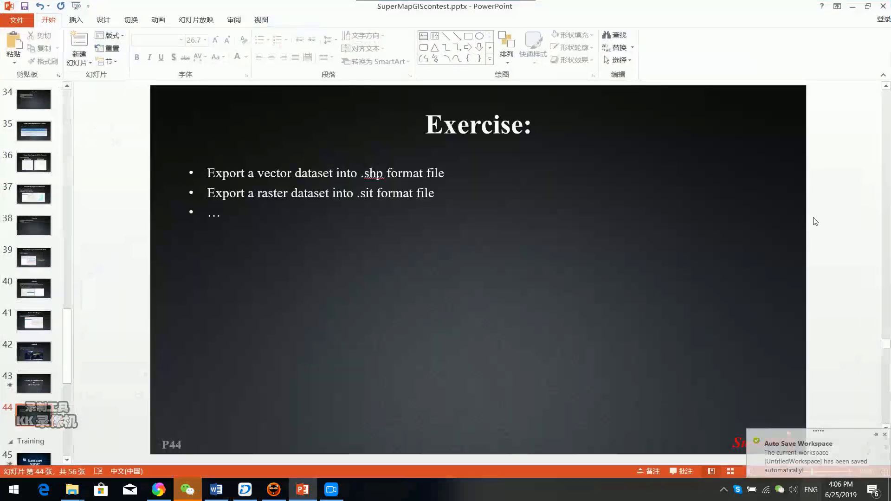
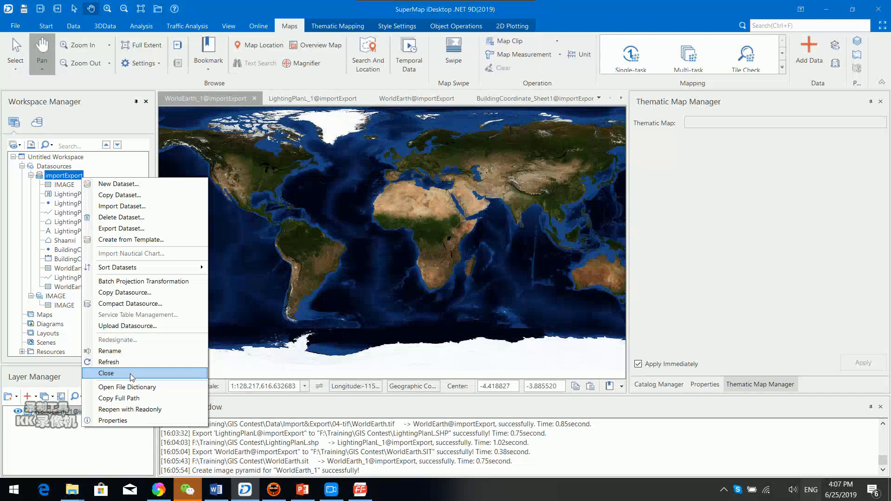
Close the importExport and IMAGE datasources in SuperMap iDesktop.
click(131, 374)
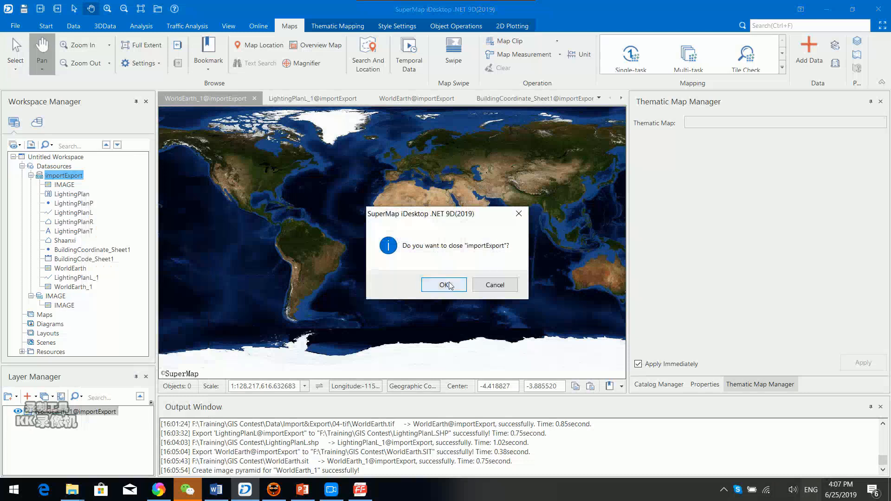
click(453, 288)
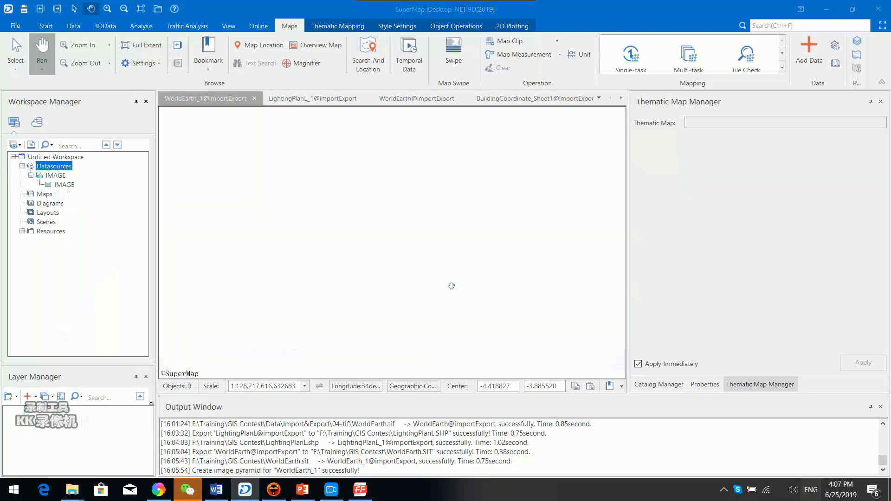
right_click(57, 177)
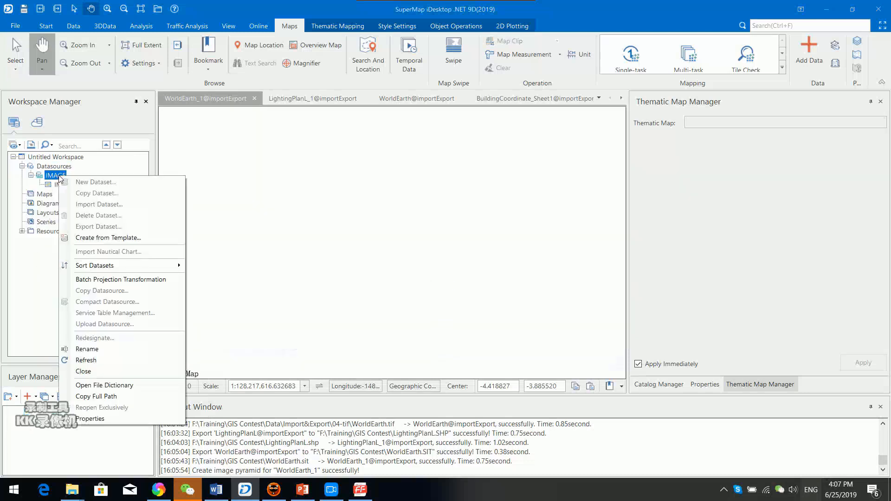
click(103, 371)
click(440, 290)
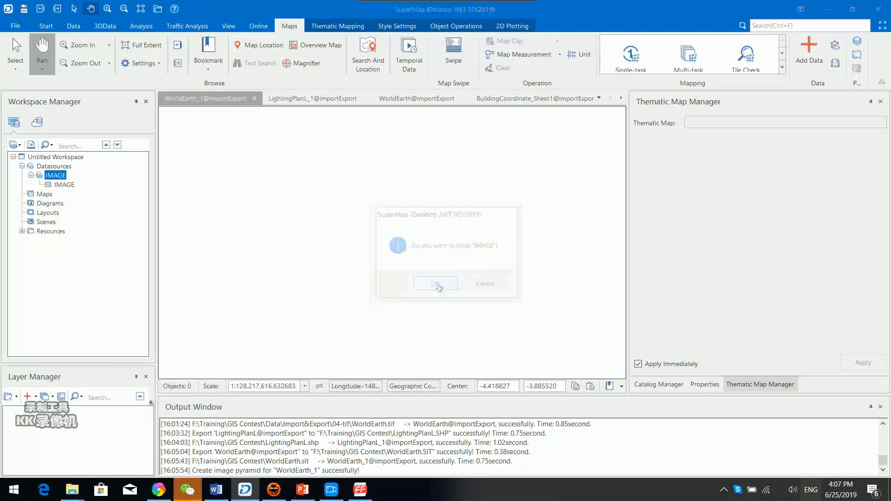
Close the WorldEarth_1, LightingPlanL_1, WorldEarth and BuildingCoordinate_Sheet1 map windows without saving changes.
click(256, 98)
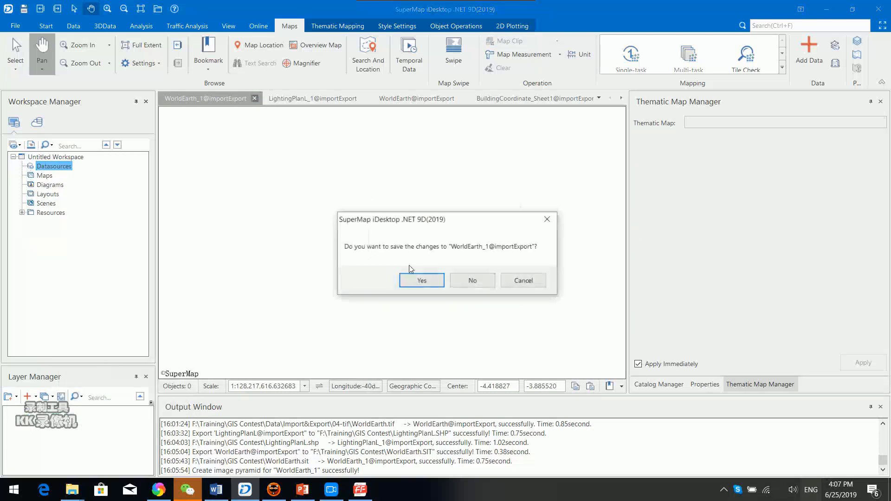
click(472, 280)
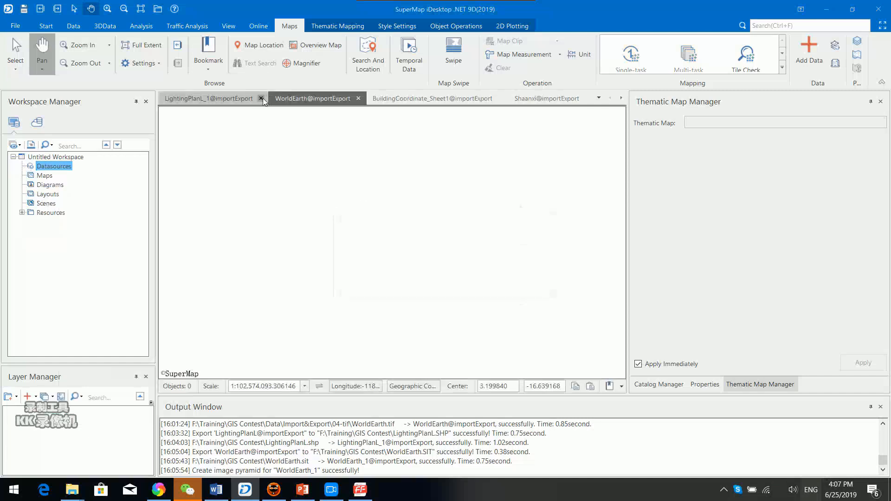
click(261, 98)
click(472, 281)
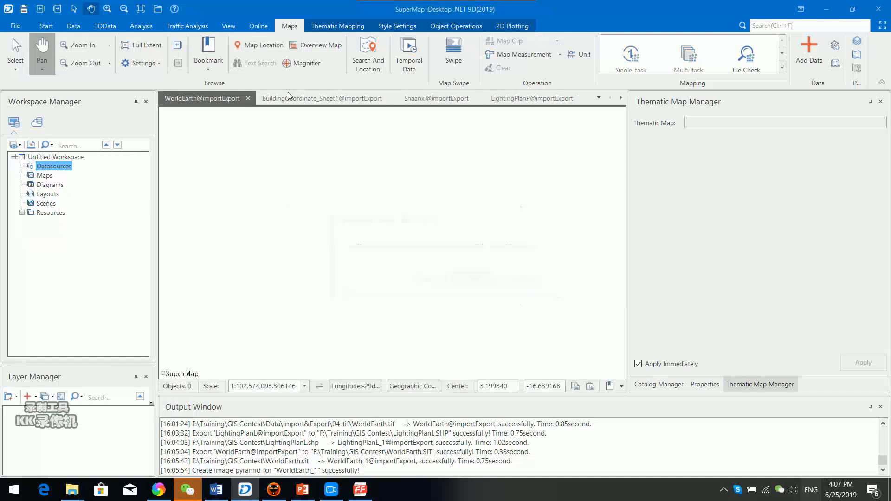
click(248, 98)
click(466, 278)
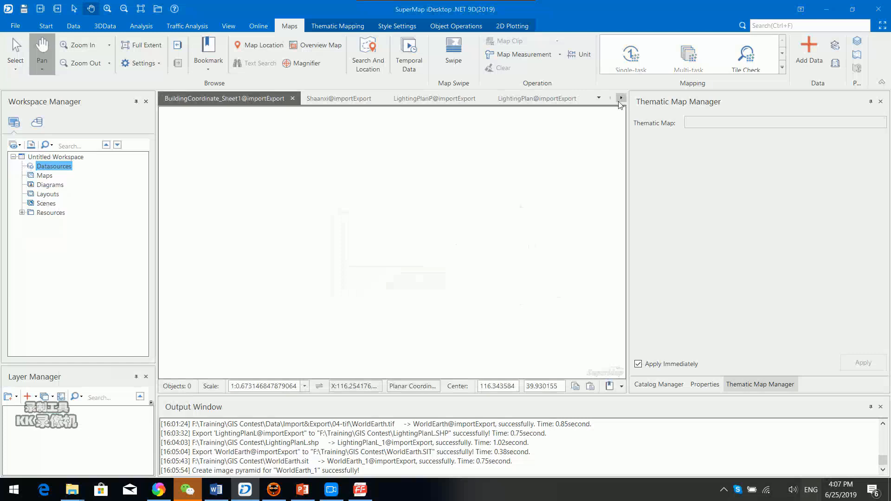
click(292, 98)
click(460, 278)
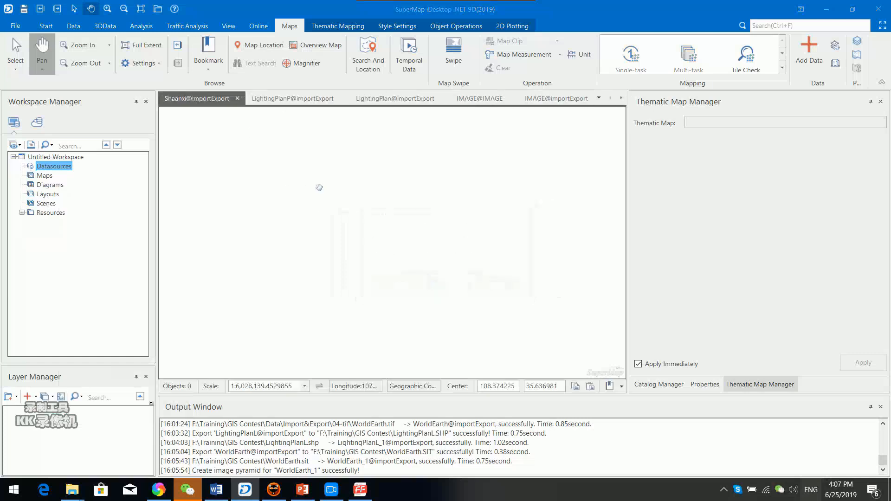
Close the Shaanxi, LightingPlanP, LightingPlan, IMAGE@IMAGE and IMAGE@importExport map windows without saving changes.
click(236, 99)
click(443, 280)
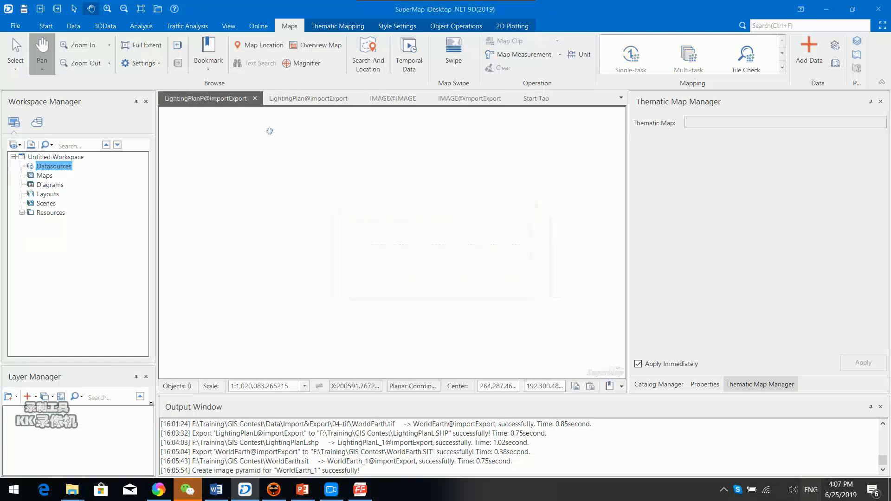
click(255, 98)
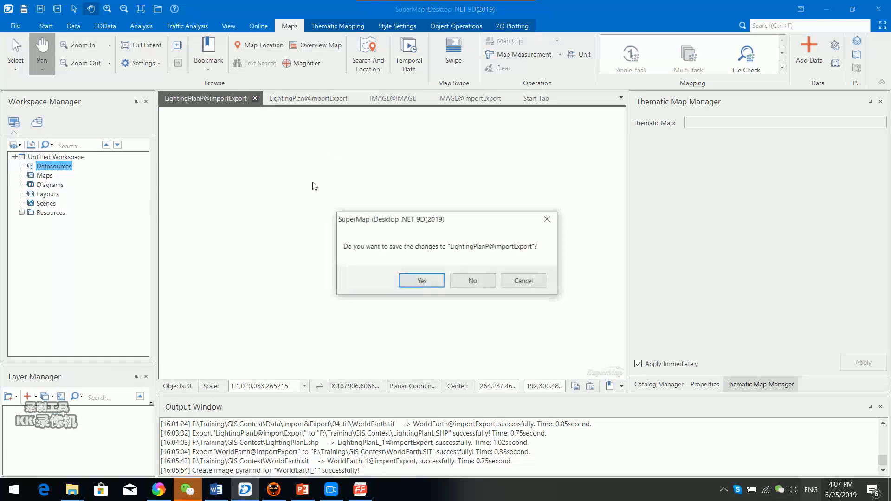
click(467, 280)
click(251, 99)
click(466, 280)
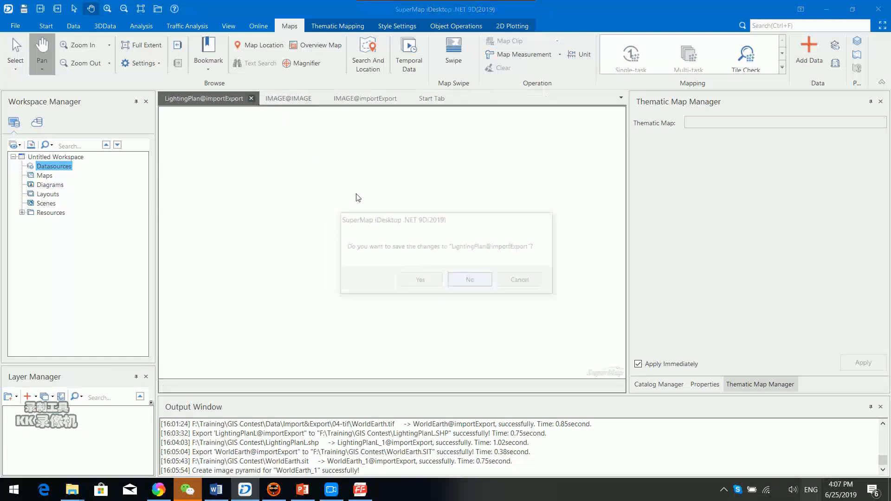
click(219, 98)
click(454, 281)
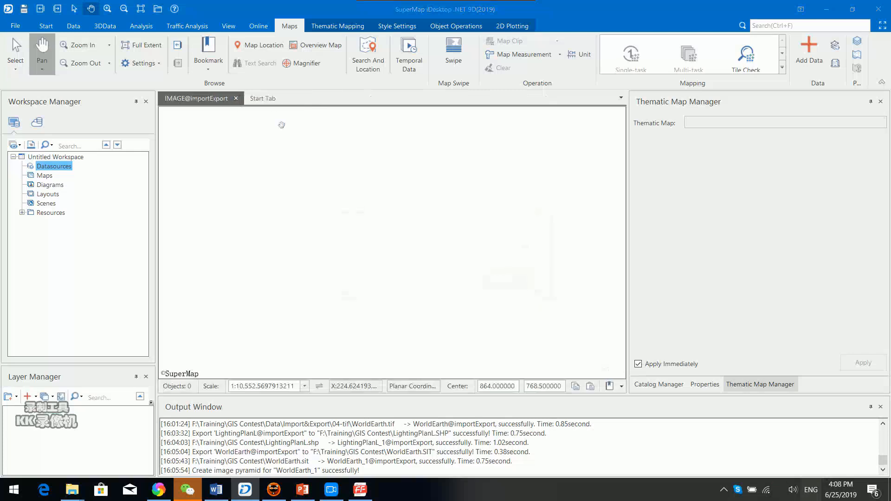
click(236, 99)
click(456, 282)
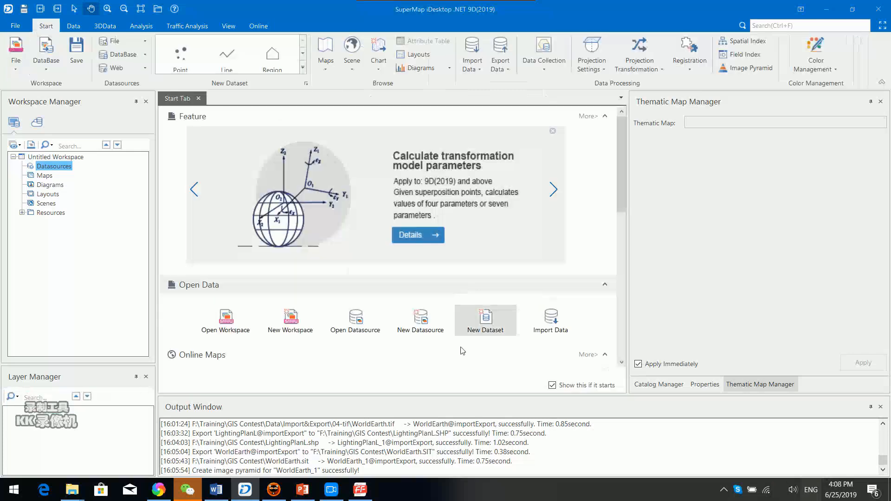
Switch to File Explorer and examine the IDN_adm1.shp and IDN_water_areas_dcw.shp source files in the Data\Exercise01 folder.
mouse_move(70, 493)
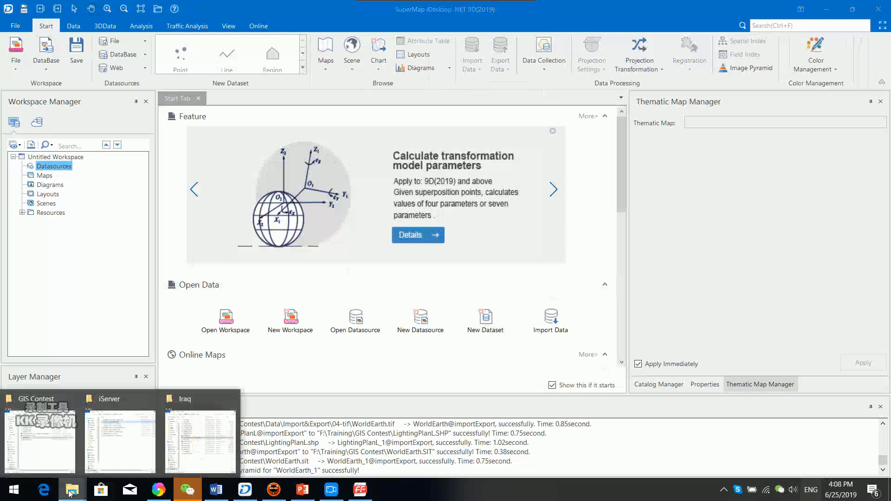
click(64, 415)
double_click(576, 166)
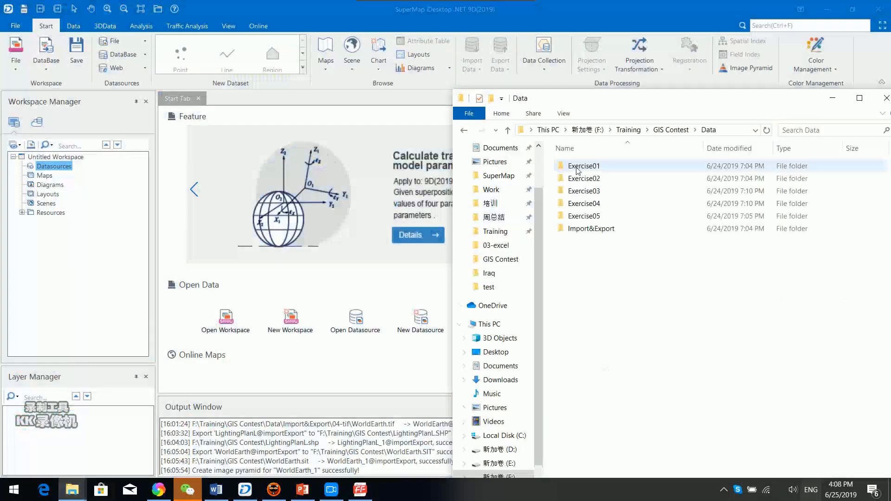
double_click(579, 167)
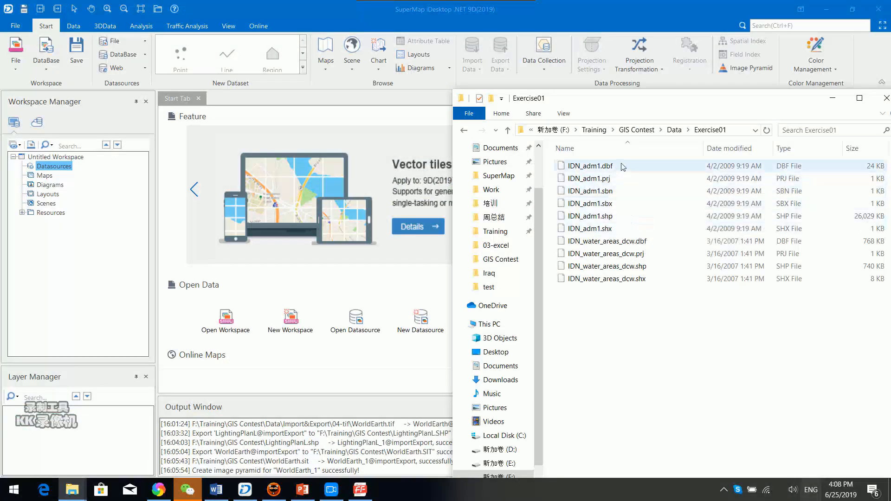
click(627, 218)
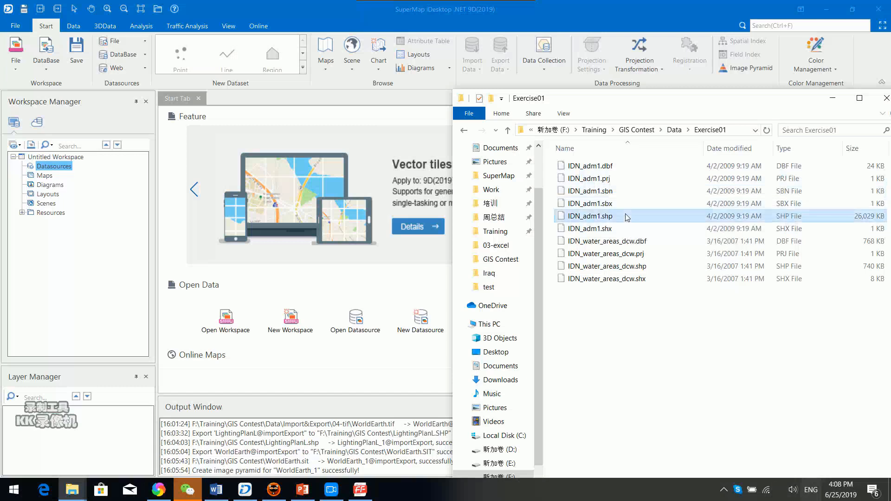
ctrl+click(654, 268)
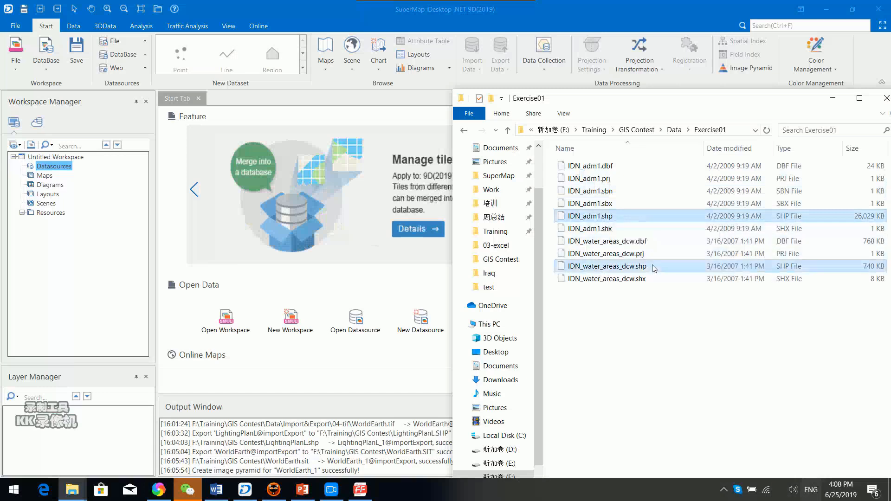
drag(788, 103, 721, 114)
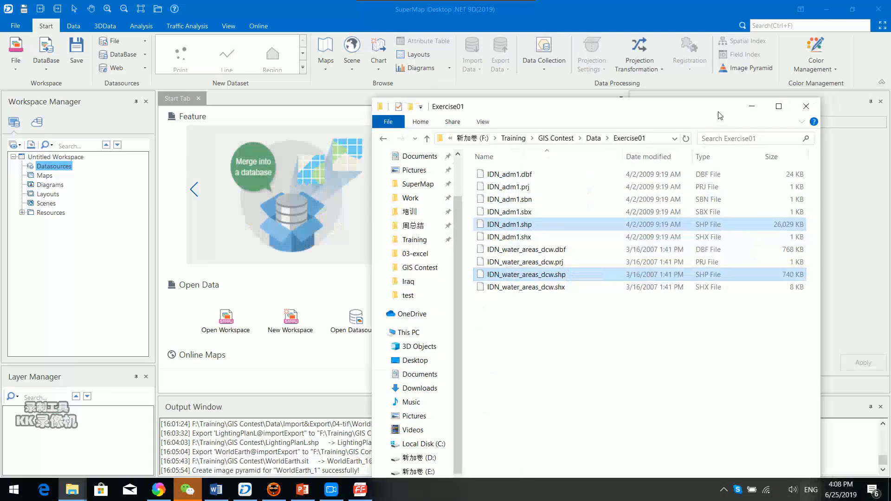
click(754, 115)
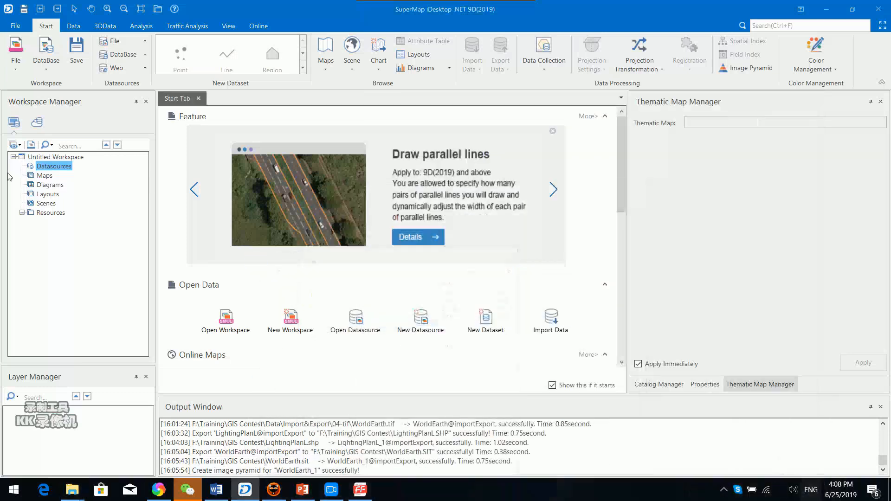
Create a new file datasource named test1 in the GIS Contest folder as a SuperMap Sqlite File (*.UDBX).
right_click(65, 170)
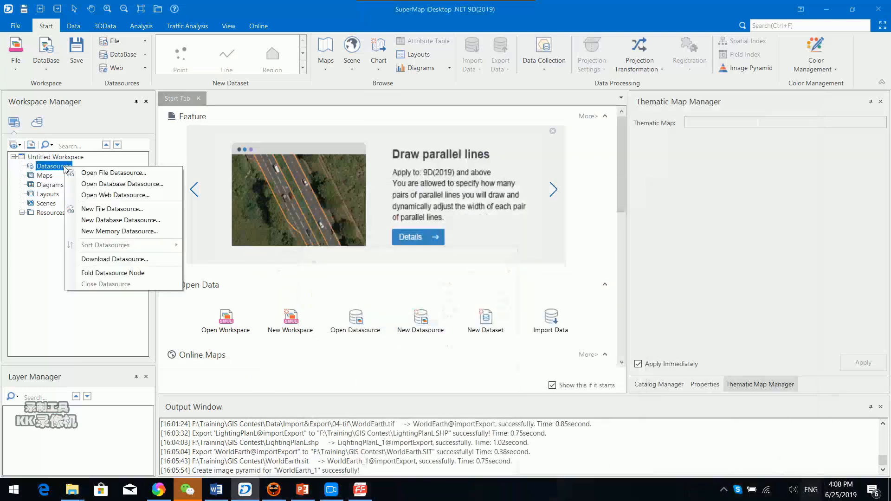
click(152, 212)
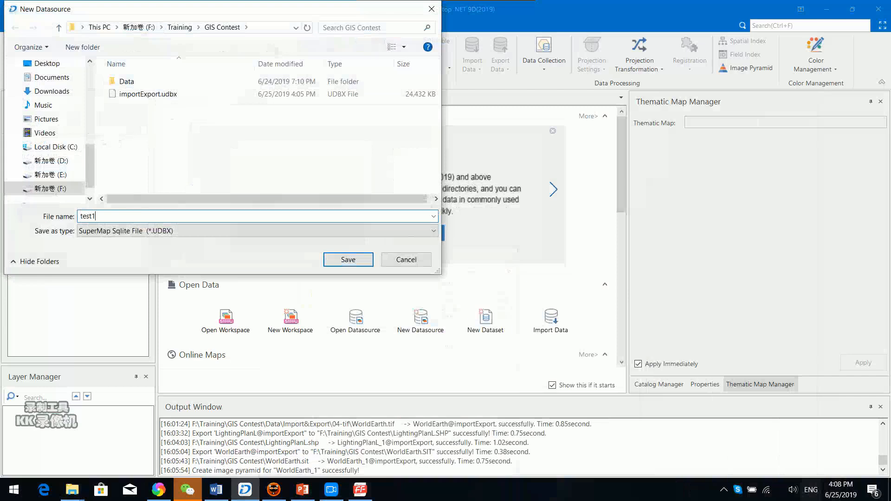
text(test1)
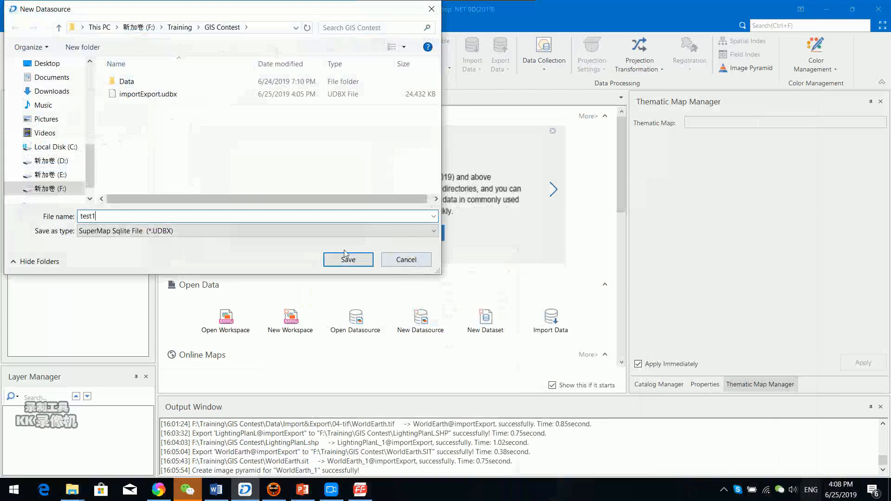
click(129, 231)
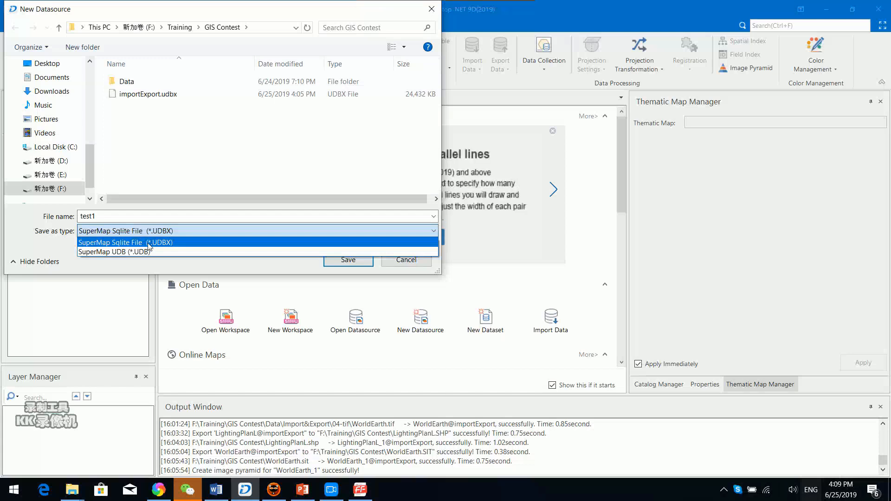
click(191, 243)
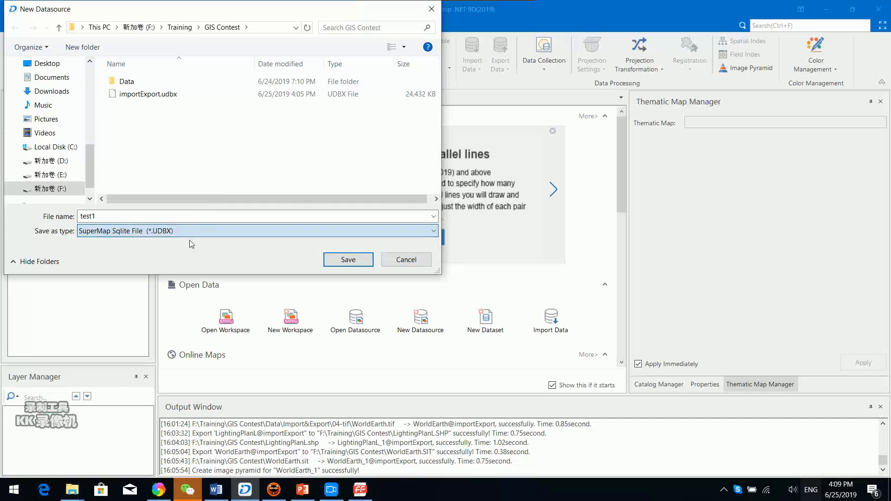
click(349, 260)
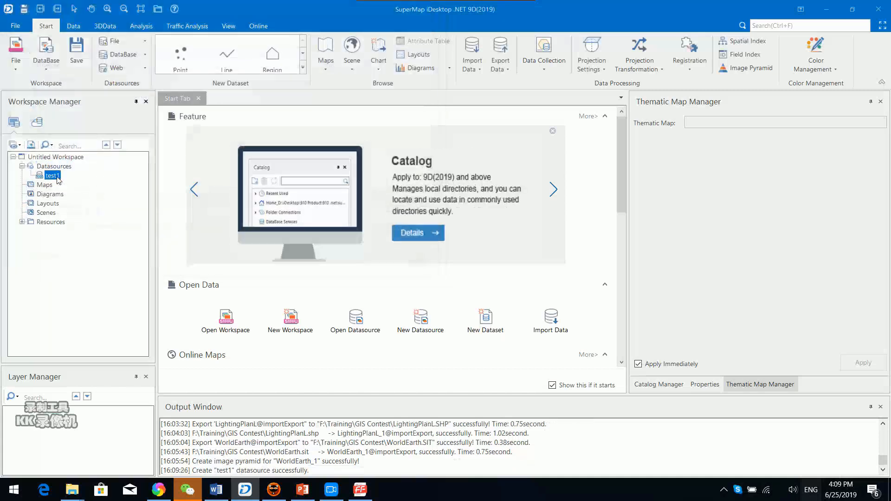
Start a data import into test1 and add IDN_adm1.shp and IDN_water_areas_dcw.shp from the Data\Exercise01 folder.
right_click(59, 180)
click(79, 192)
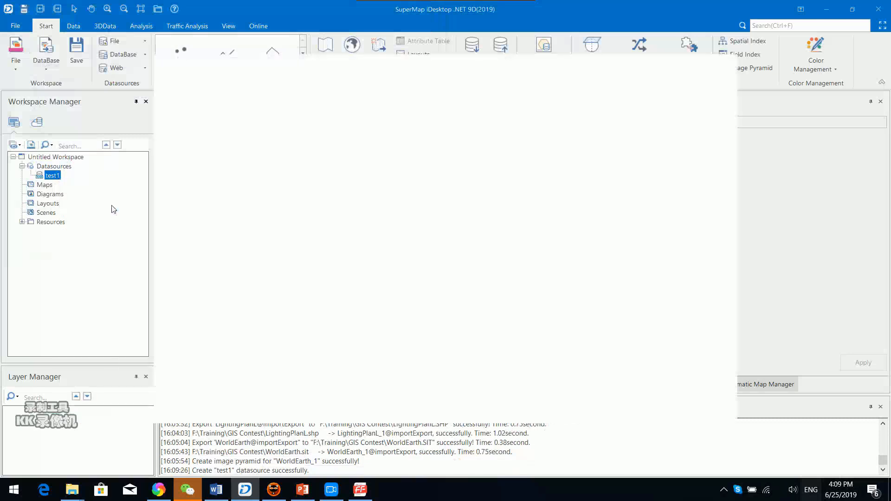
click(170, 87)
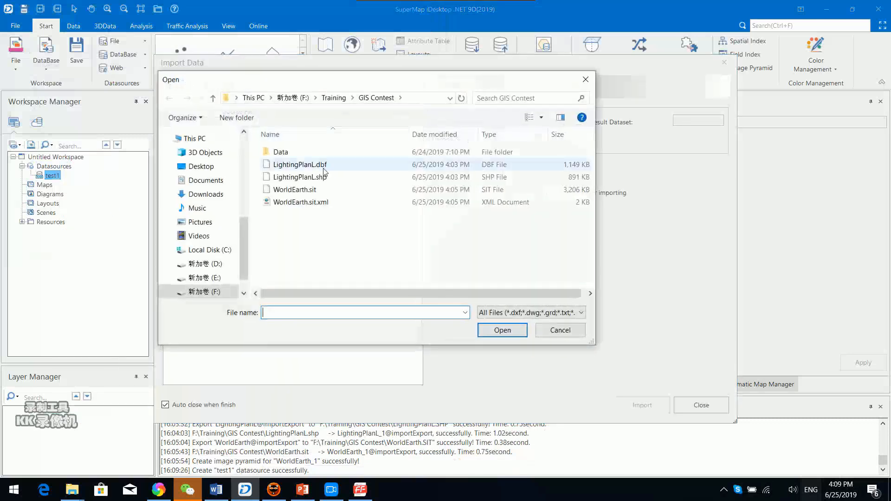
double_click(281, 152)
double_click(286, 151)
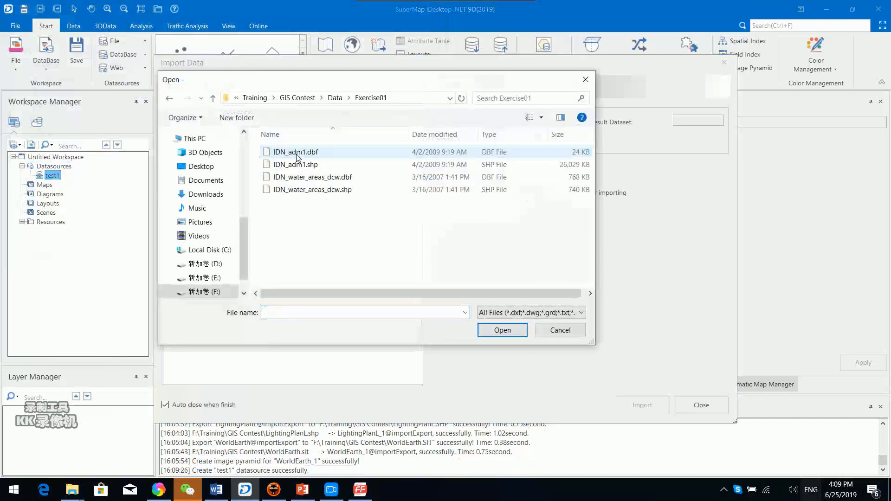
click(302, 164)
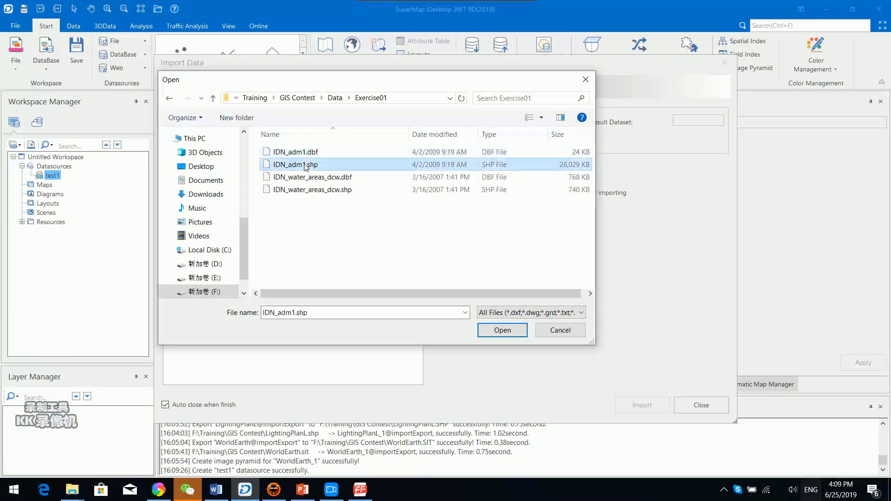
ctrl+click(332, 190)
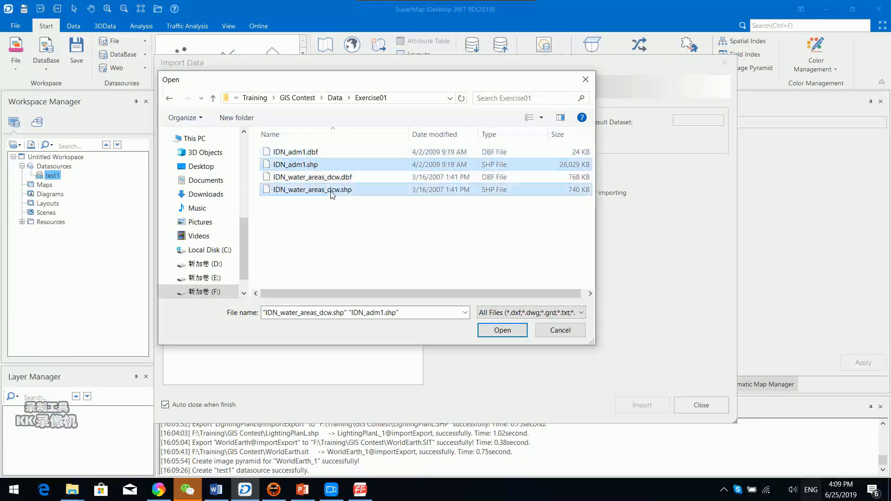
click(502, 331)
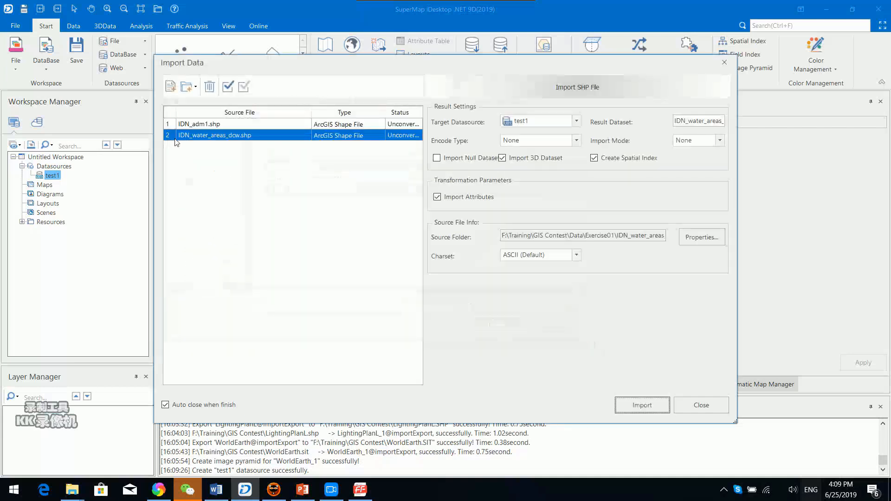
Check the result settings of both shapefiles and import them into the test1 datasource.
click(170, 124)
click(168, 135)
click(166, 125)
click(168, 138)
click(172, 124)
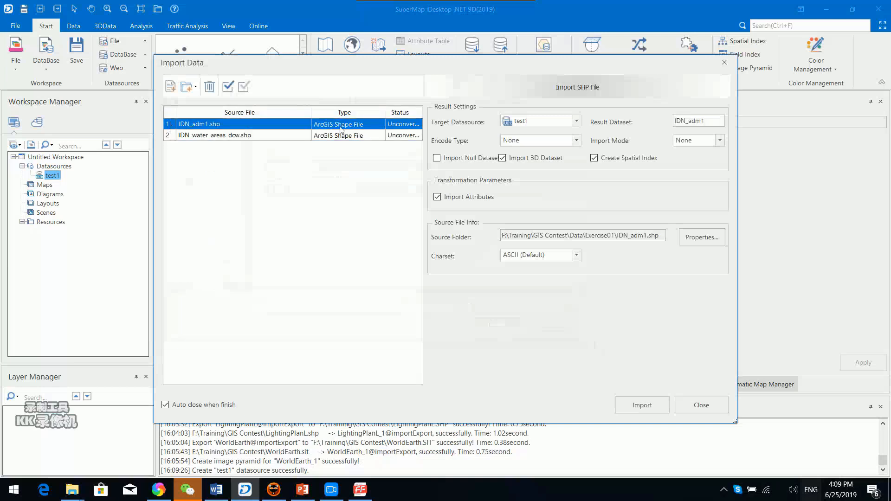
click(170, 139)
click(170, 125)
click(168, 139)
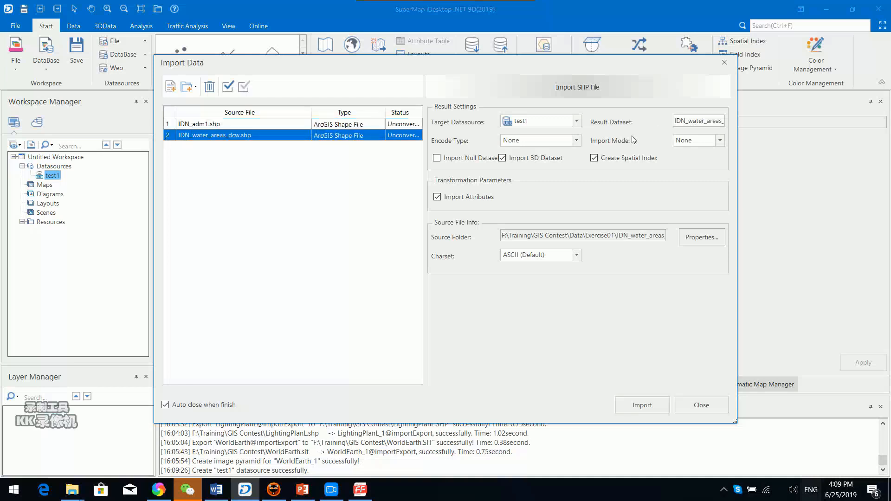
click(707, 121)
click(180, 125)
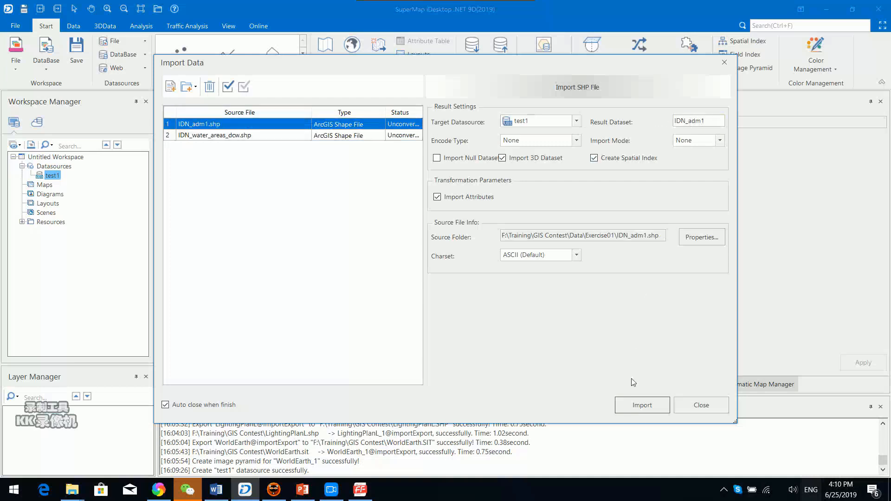
click(655, 409)
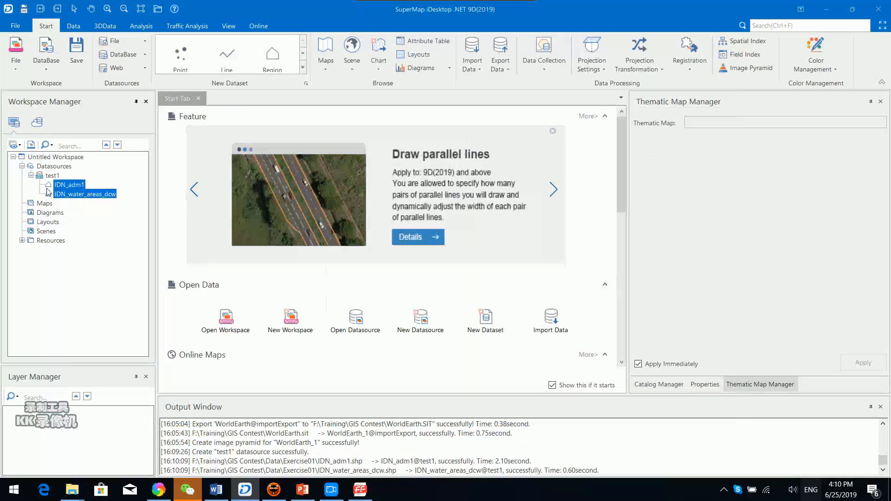
Add IDN_adm1 and IDN_water_areas_dcw to a new map and place the water areas layer above the IDN_adm1 layer.
right_click(77, 193)
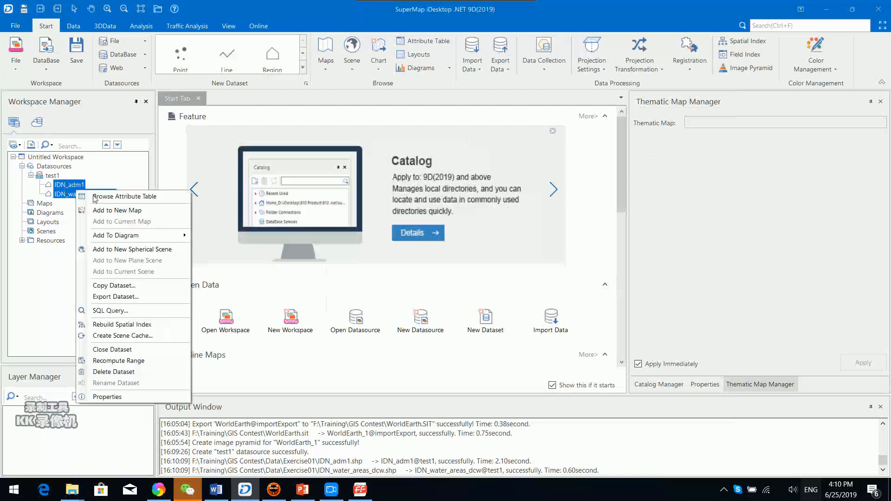
click(151, 214)
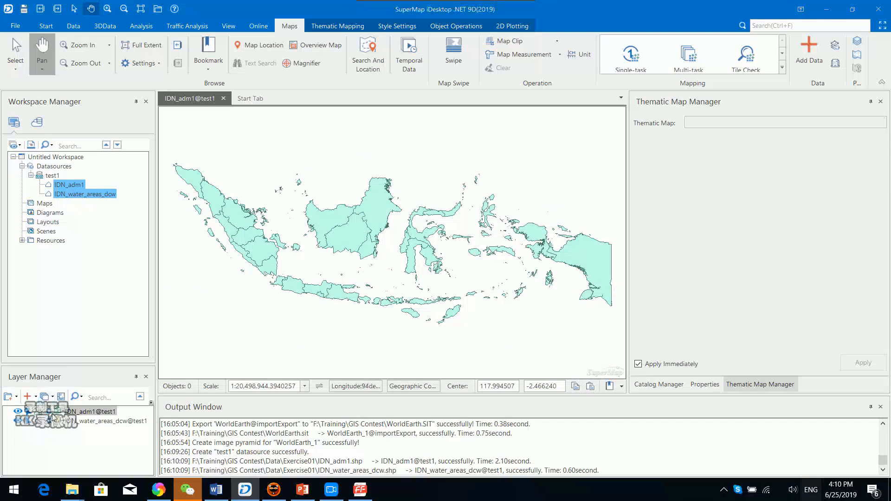
click(97, 425)
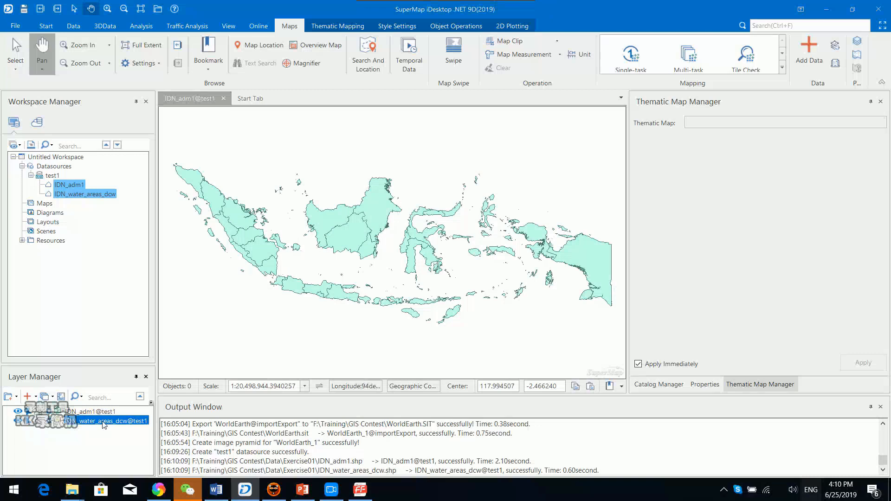
drag(103, 422, 101, 406)
click(99, 411)
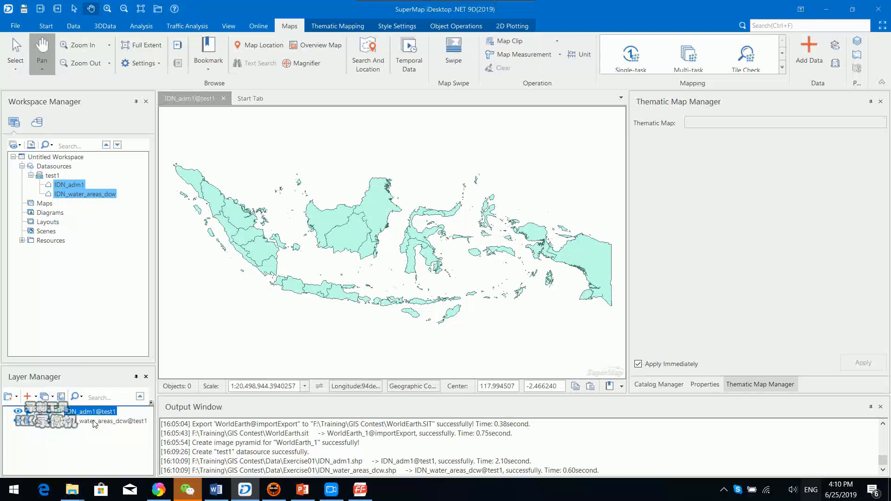
click(96, 421)
drag(92, 411, 93, 410)
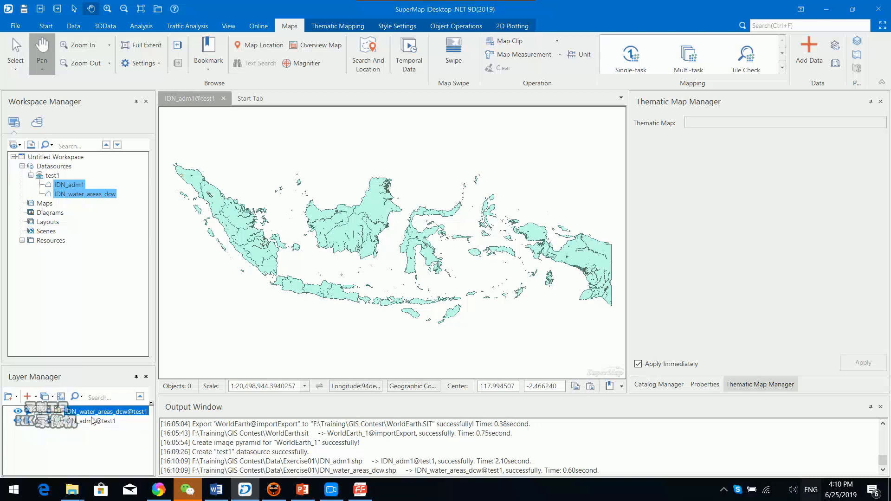
scroll(331, 229, up, 3)
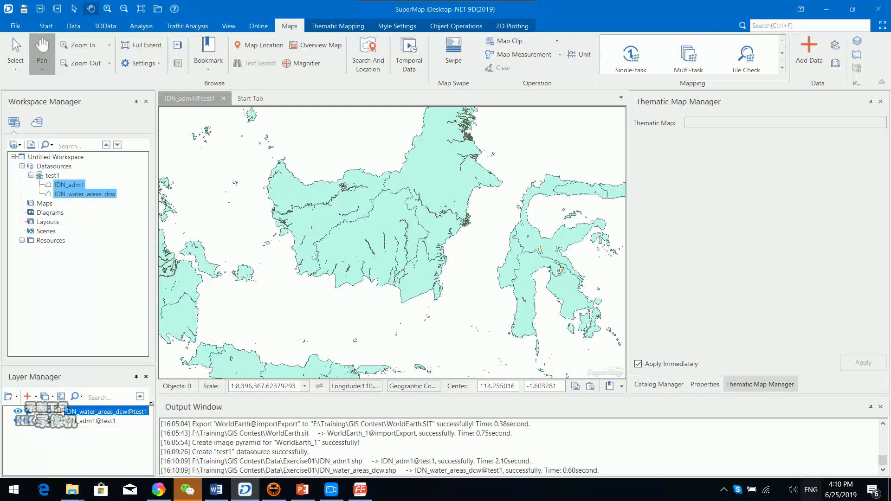
drag(280, 279, 397, 265)
scroll(306, 260, down, 2)
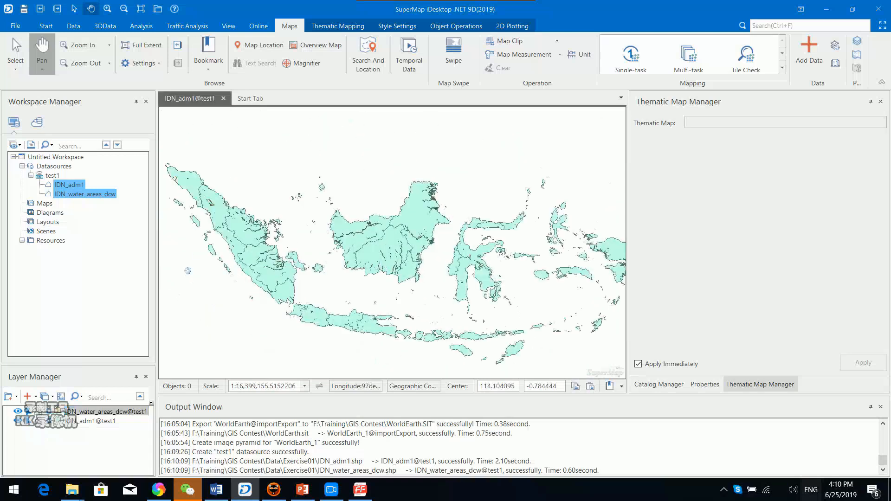
Enlarge the Layer Manager by raising the border between it and the Workspace Manager so the full layer list fits.
click(97, 367)
drag(97, 367, 81, 410)
drag(223, 101, 78, 305)
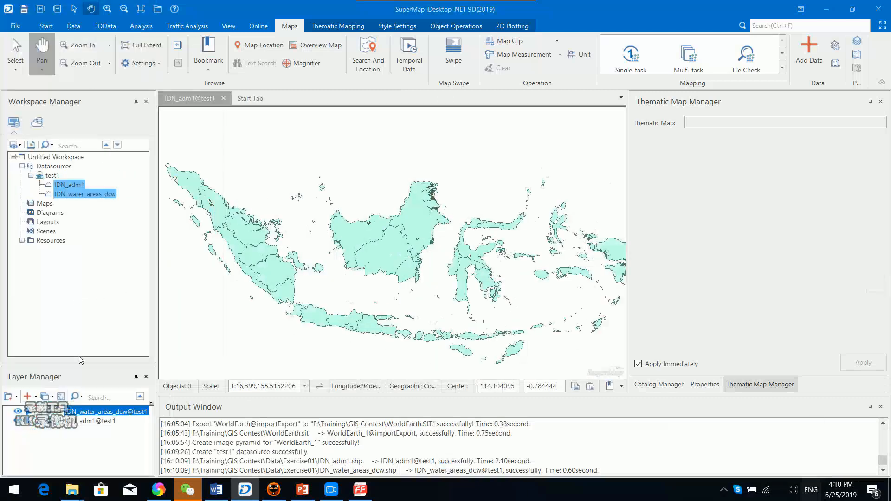
drag(77, 363, 74, 288)
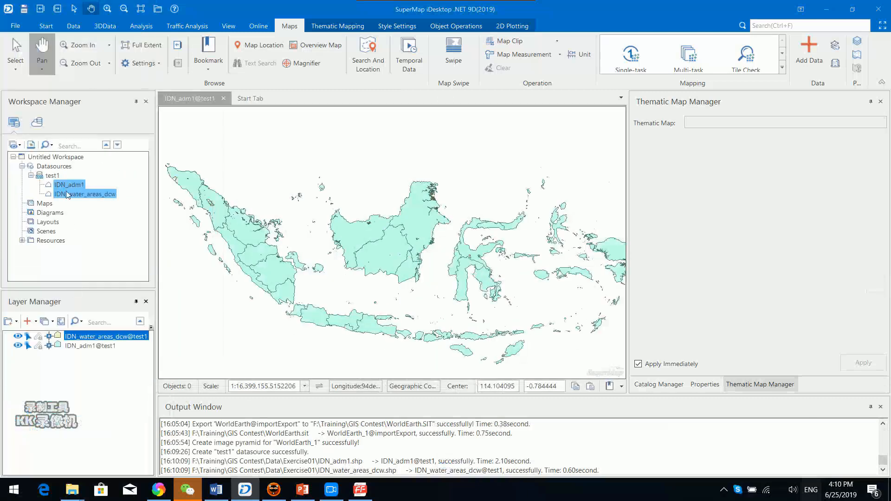
click(56, 167)
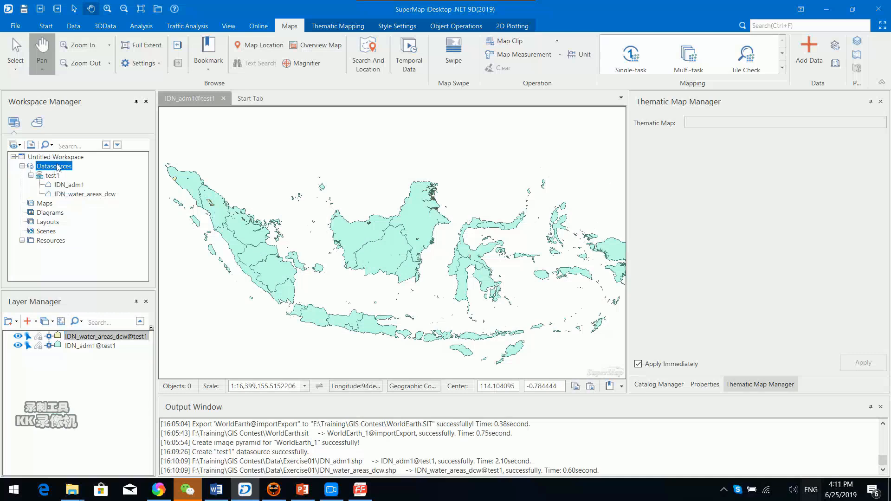
right_click(64, 169)
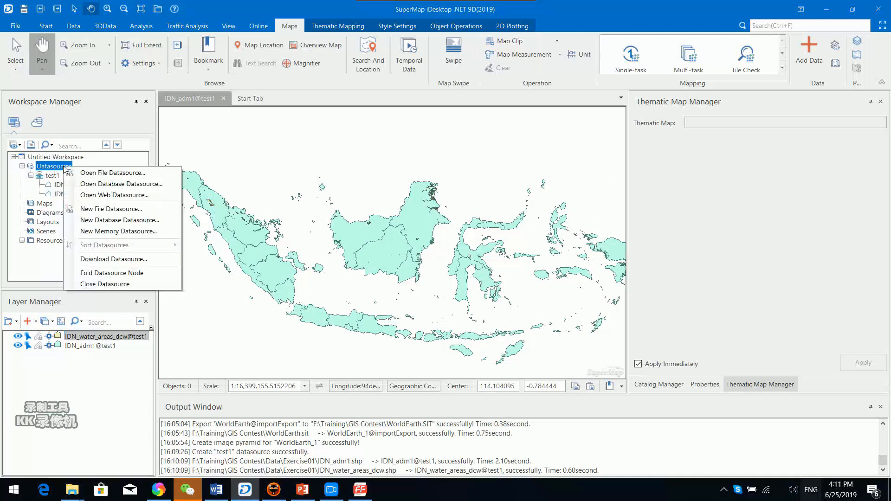
click(121, 195)
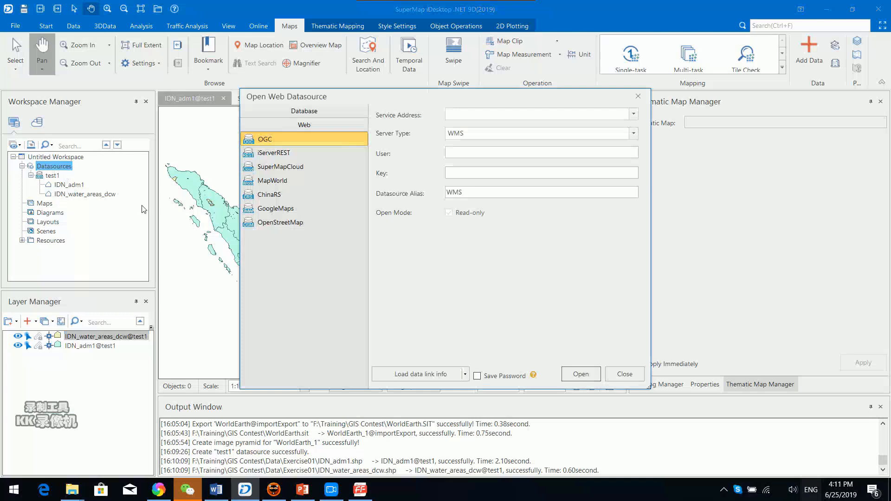
click(638, 96)
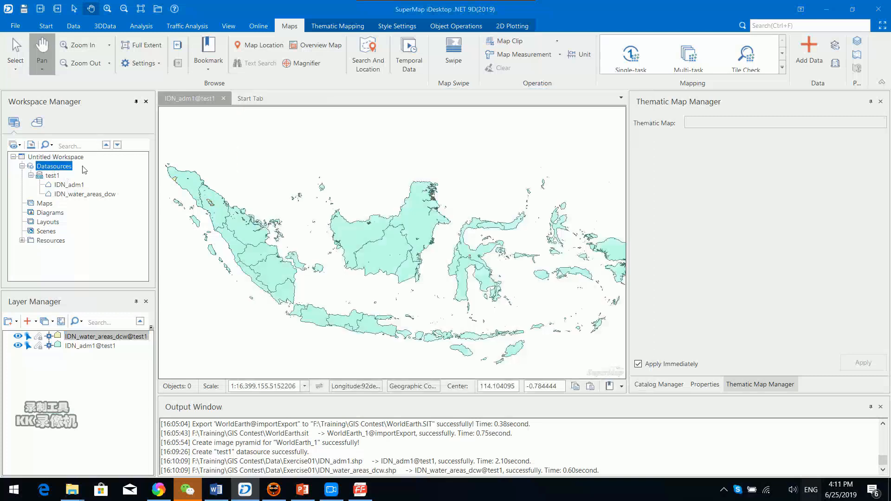
right_click(65, 171)
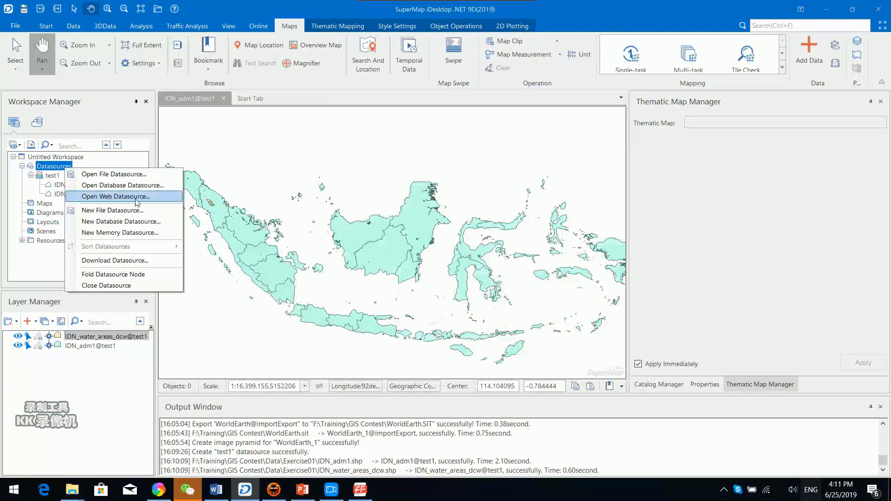
click(160, 199)
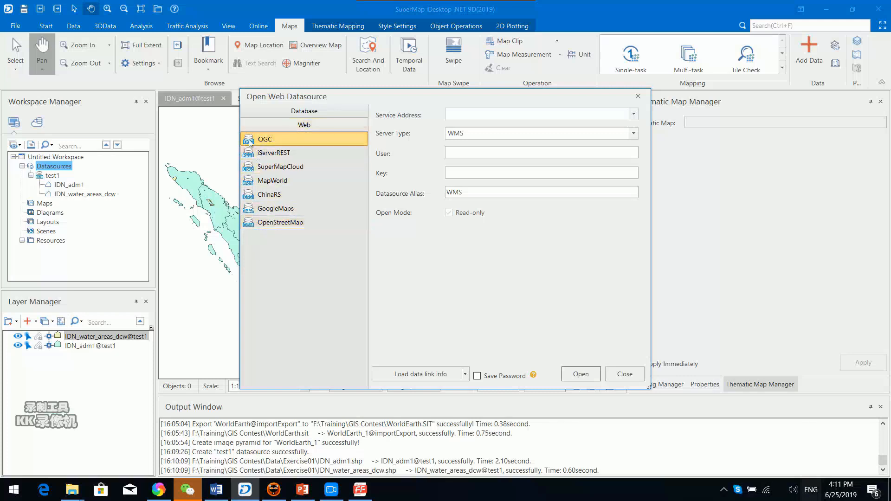
click(282, 224)
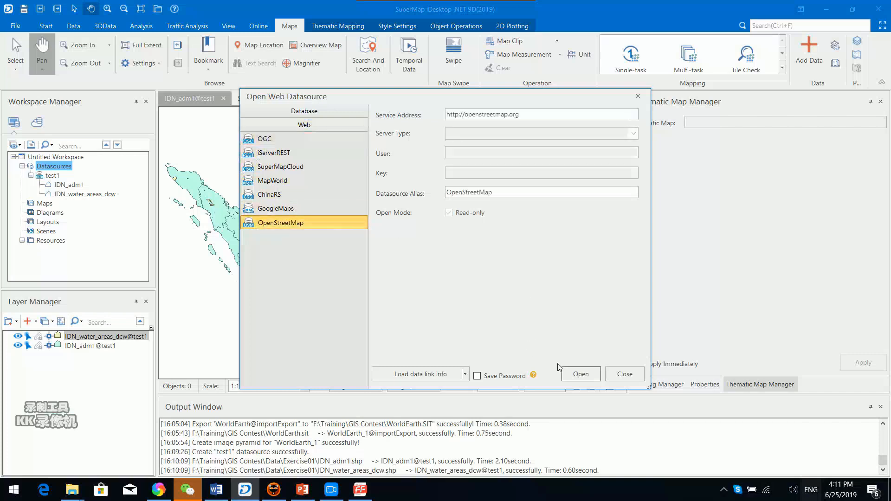
click(572, 376)
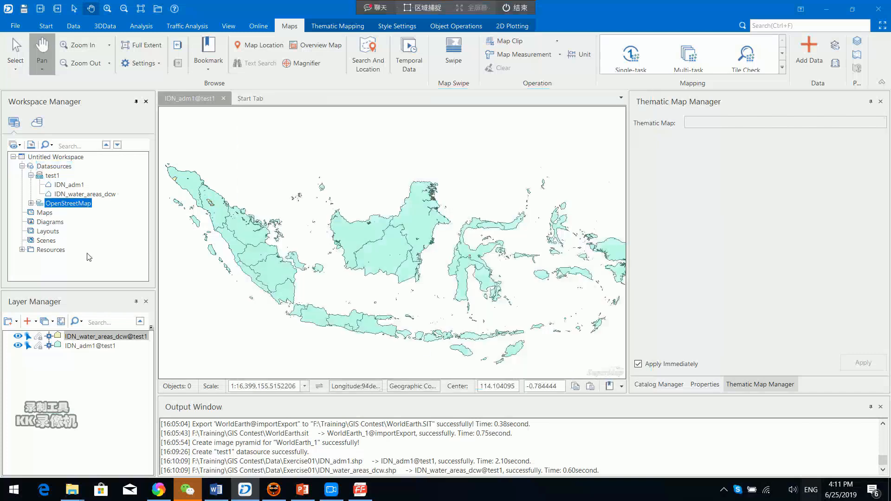
Add the Standard dataset of the OpenStreetMap datasource to the current map and accept dynamic projection.
click(31, 205)
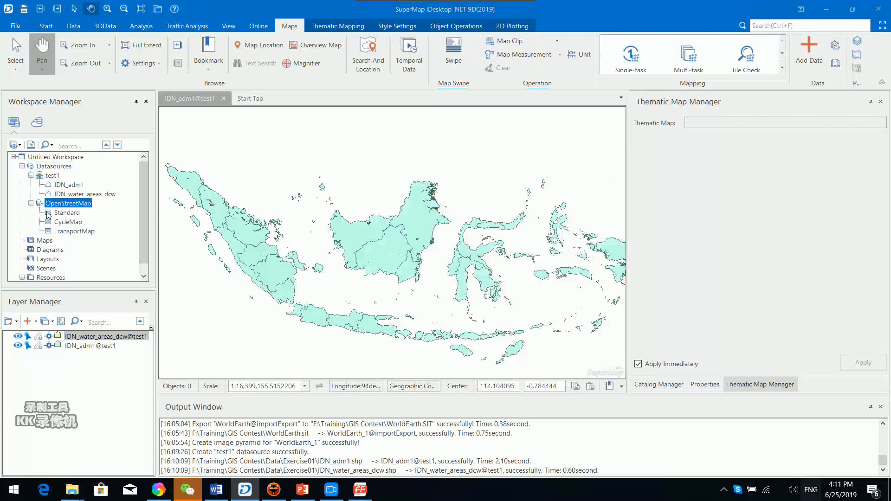
click(74, 215)
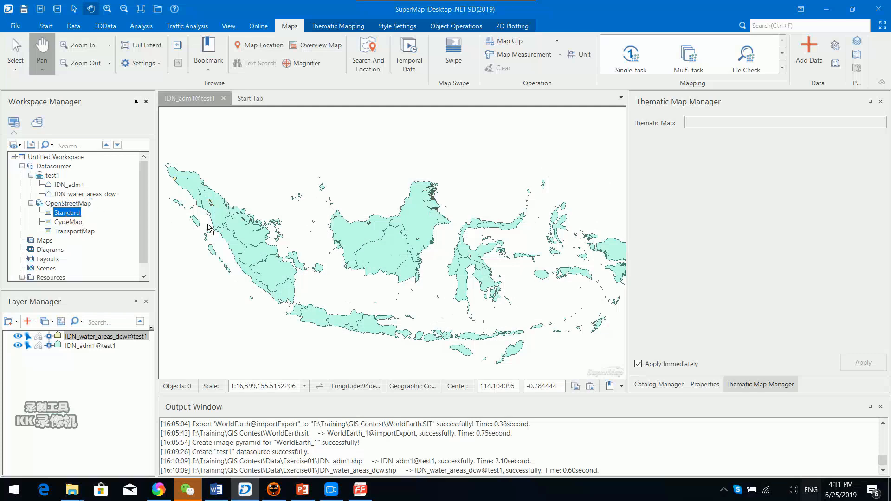
drag(272, 232, 272, 232)
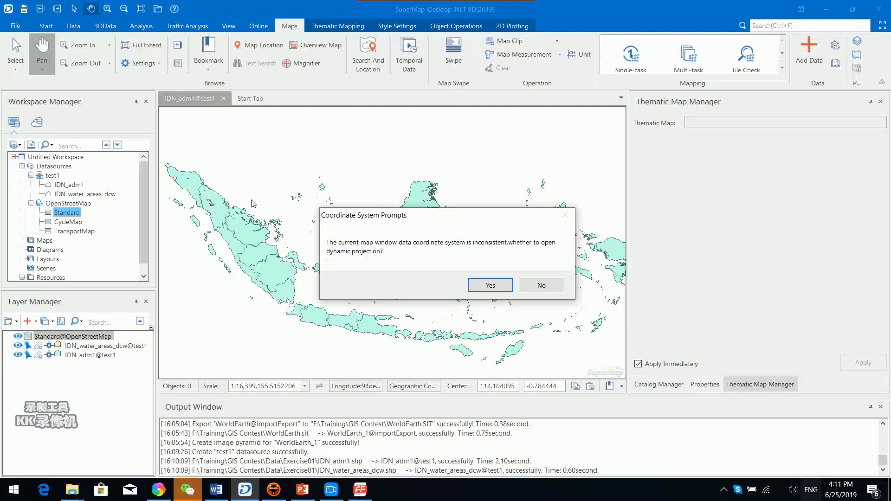
click(491, 287)
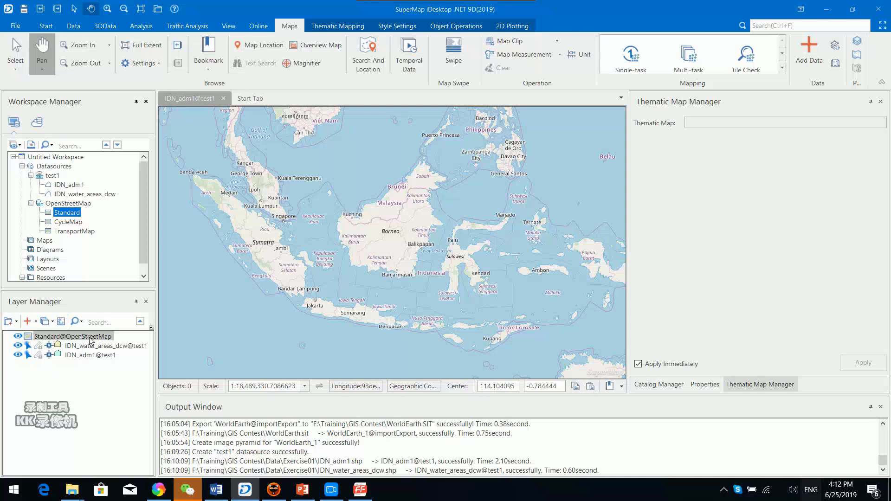
Move the Standard@OpenStreetMap layer below IDN_water_areas_dcw and IDN_adm1 so it serves as the basemap.
drag(91, 341, 88, 359)
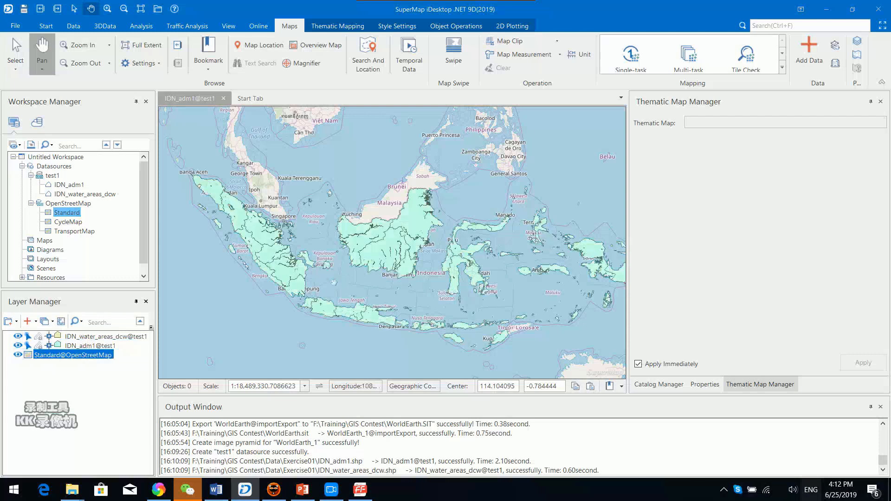
drag(335, 283, 318, 288)
scroll(426, 301, up, 2)
scroll(426, 301, down, 3)
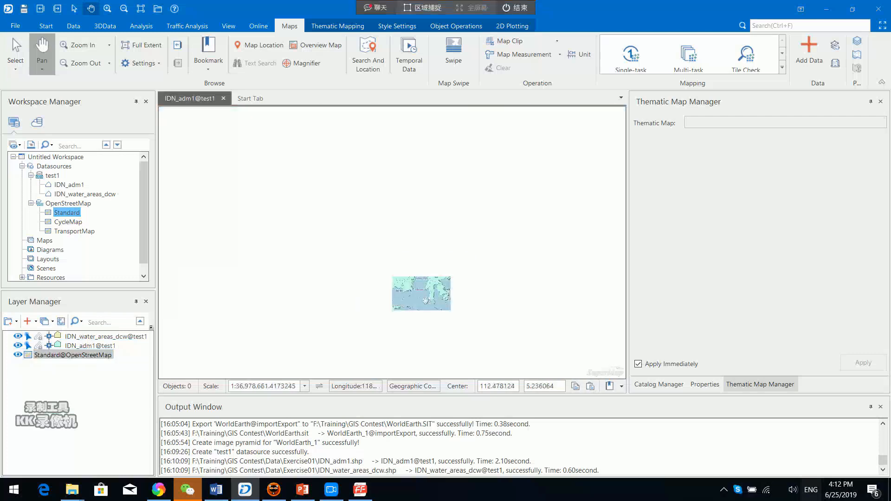
scroll(432, 302, up, 1)
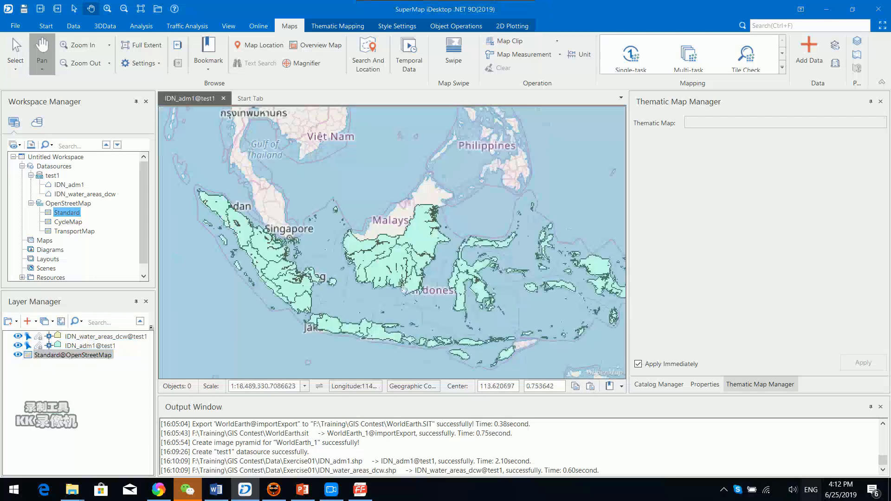
scroll(418, 282, down, 1)
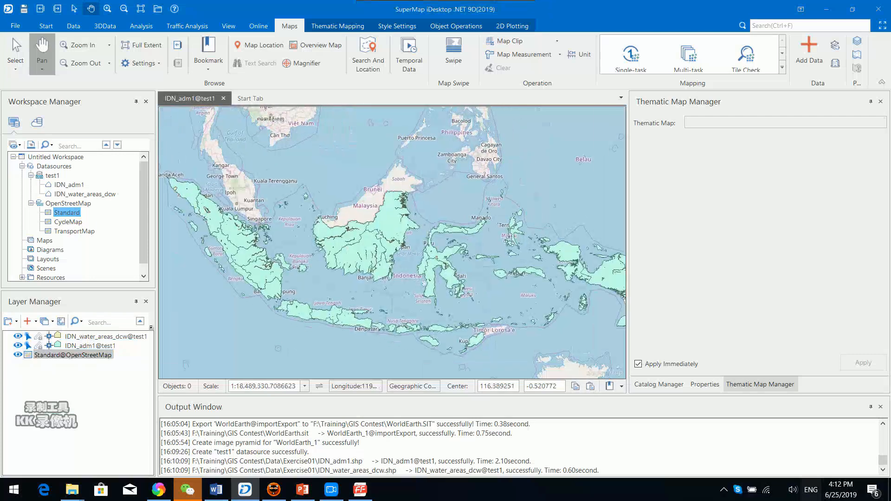
scroll(391, 281, up, 1)
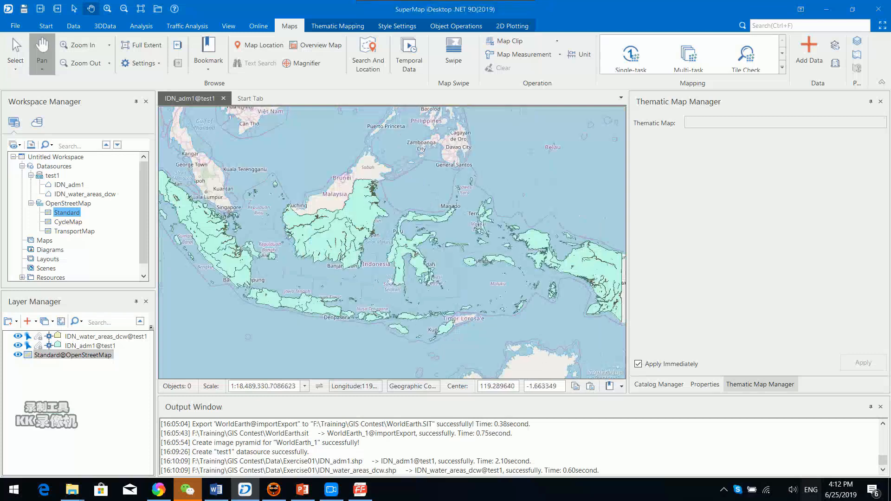
scroll(392, 284, down, 1)
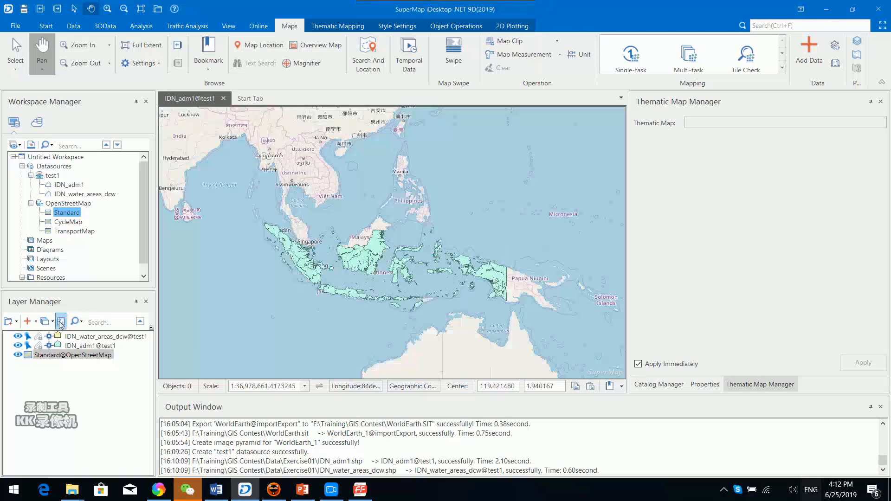
Open the layer style of IDN_adm1@test1 and set its fill foreground color to pink.
click(105, 348)
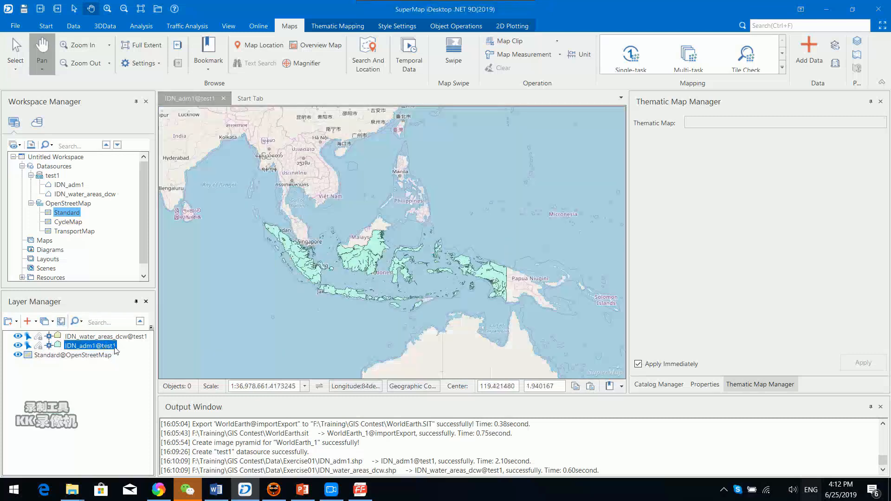
right_click(115, 350)
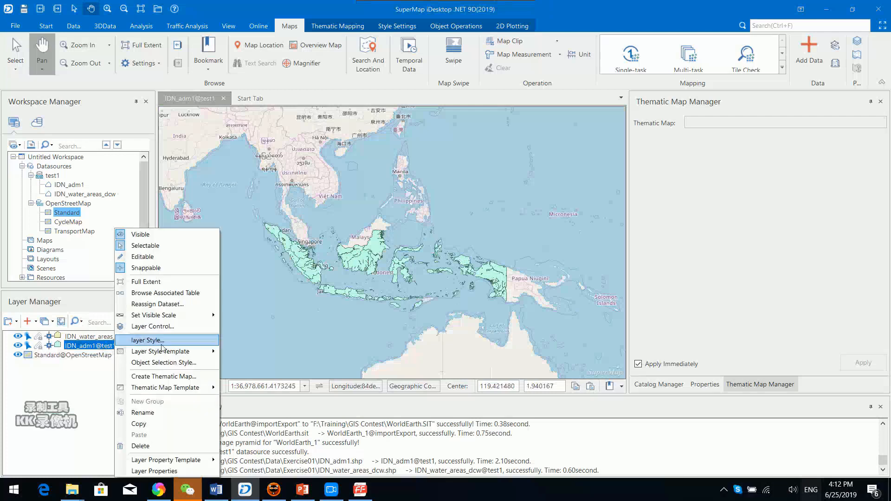
click(162, 342)
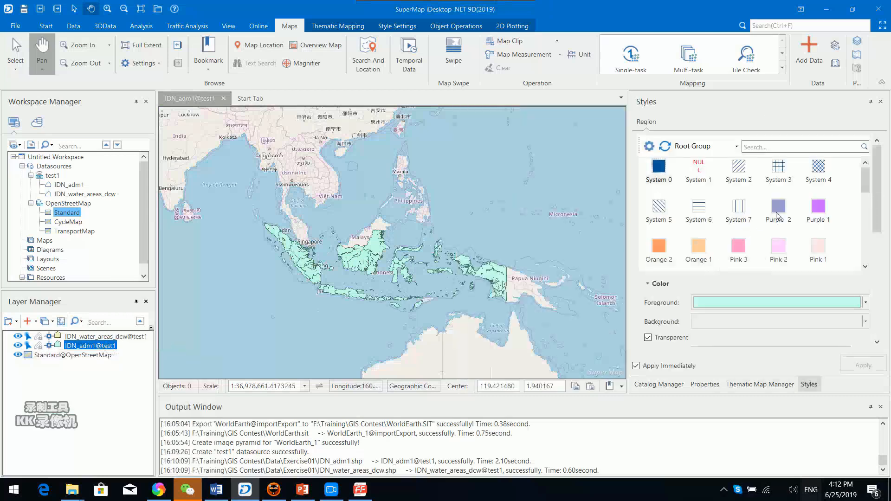
scroll(794, 279, down, 1)
drag(802, 293, 801, 293)
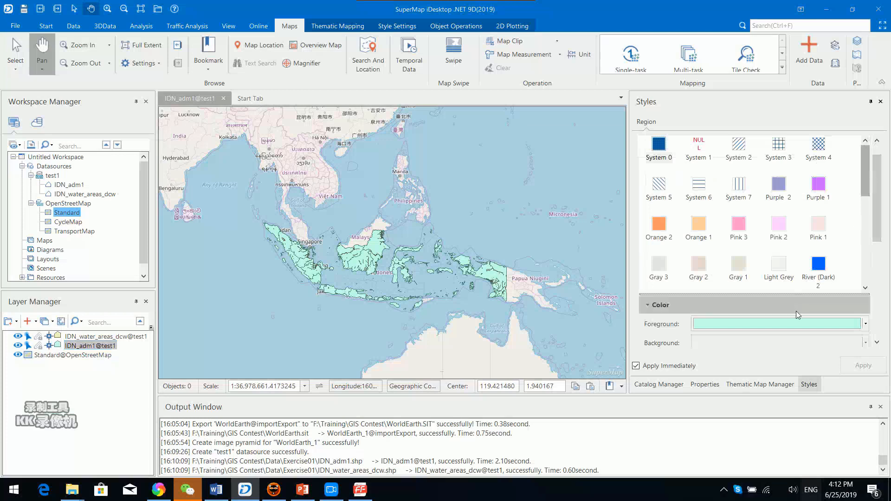
click(792, 331)
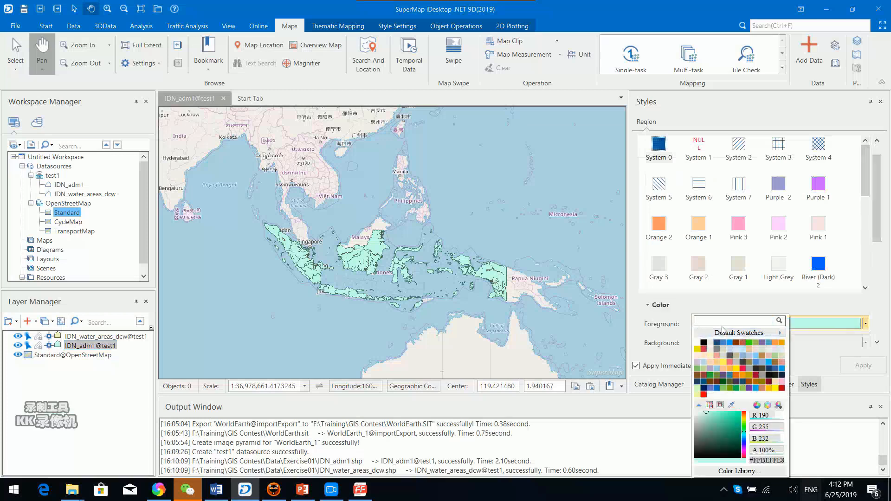
click(779, 384)
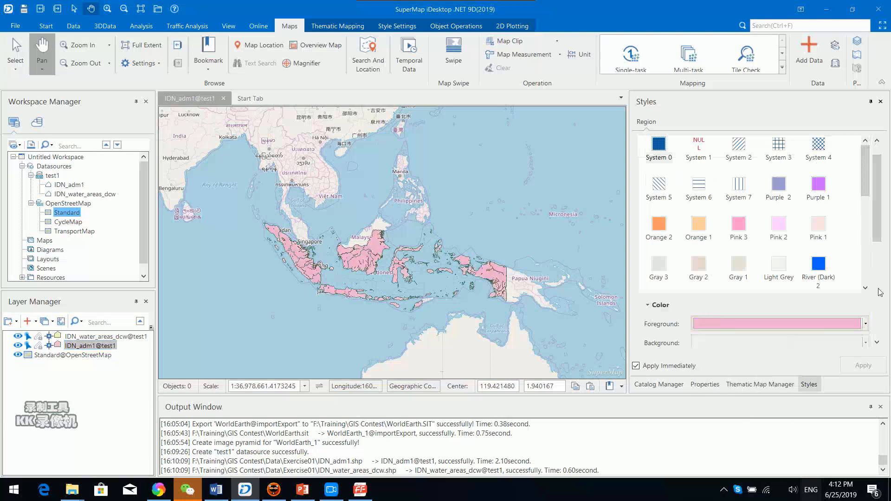
Set the fill transparency of the IDN_adm1 layer to 50% and check it against the basemap.
scroll(878, 216, down, 5)
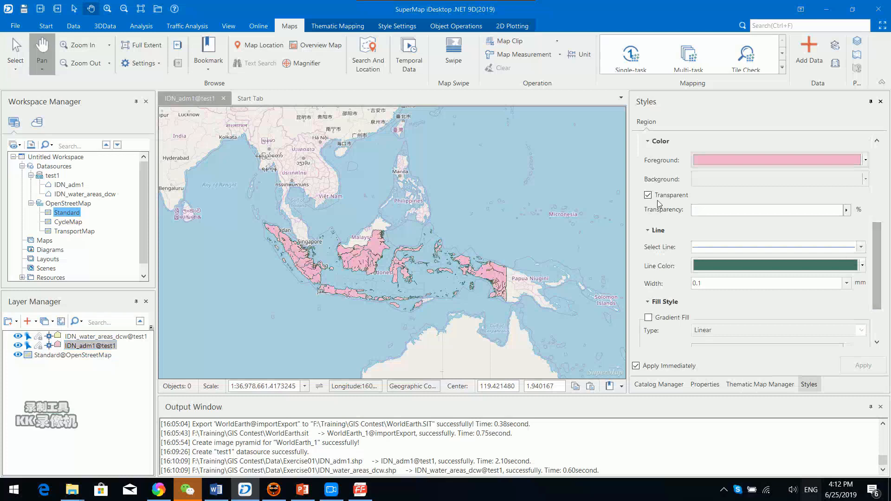
double_click(731, 215)
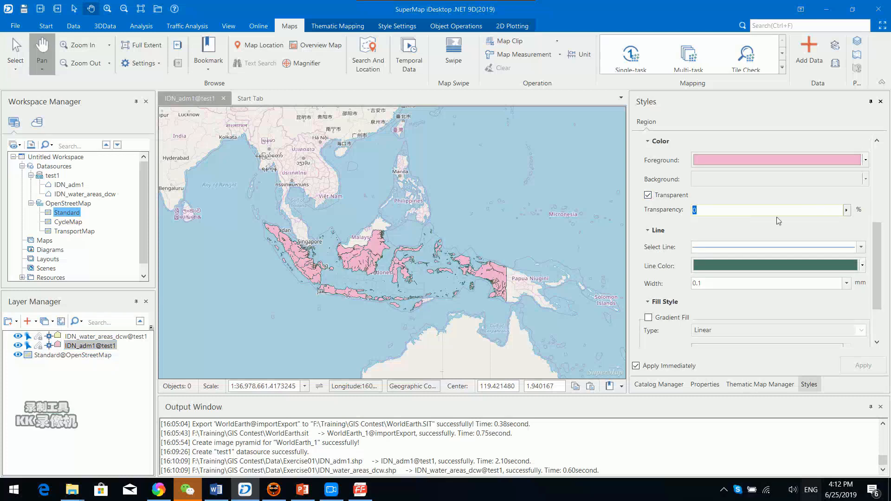
text(50)
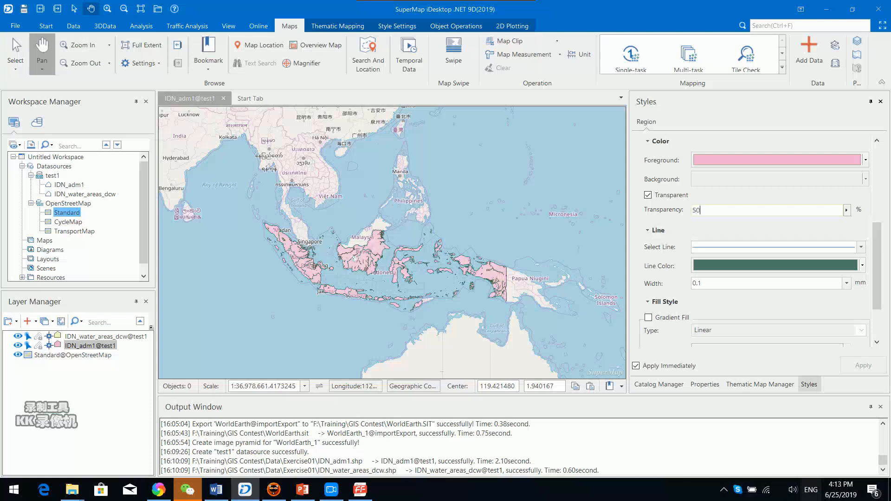
scroll(355, 259, up, 1)
drag(323, 282, 337, 271)
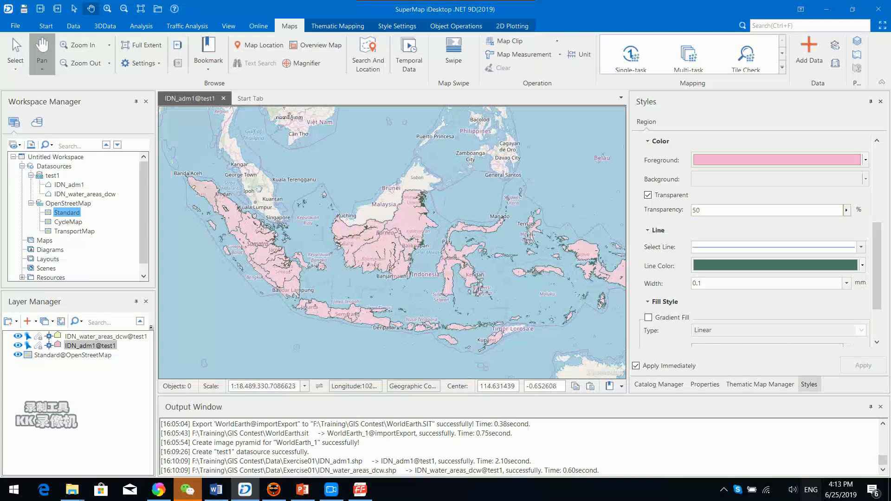
drag(399, 270, 386, 259)
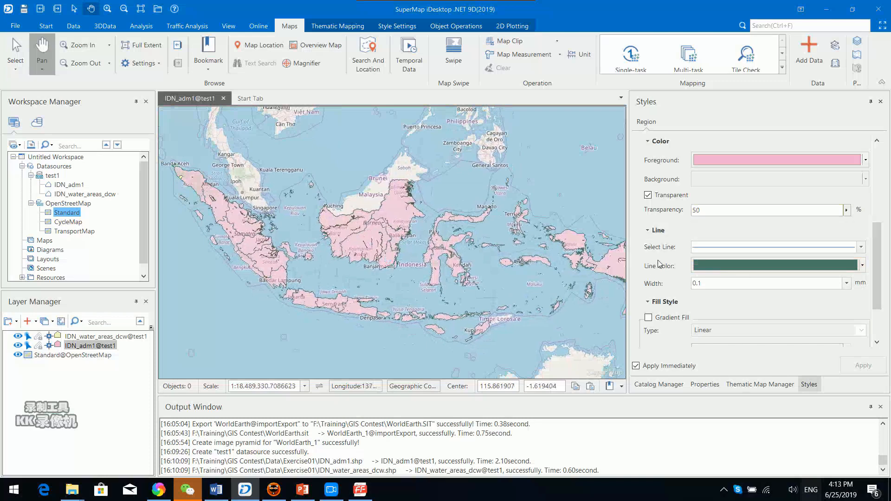
Set the IDN_adm1 boundary line color to dark gray and its line width to 0.3 mm.
click(760, 267)
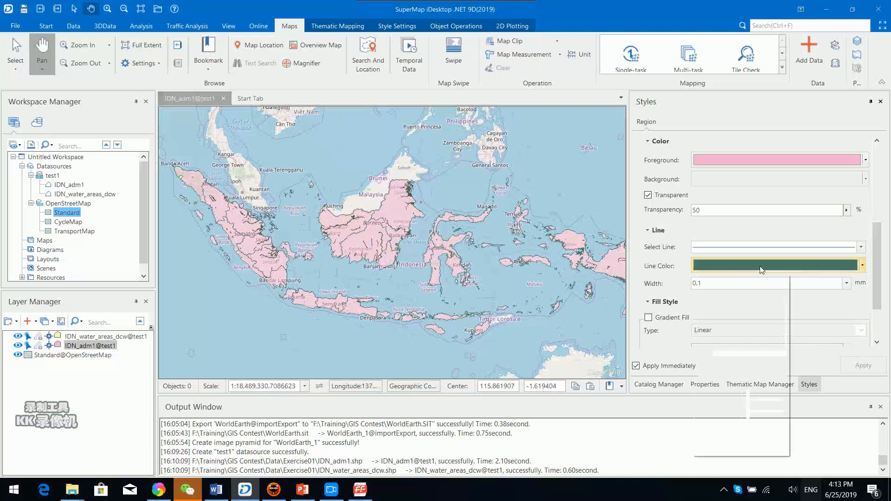
click(730, 314)
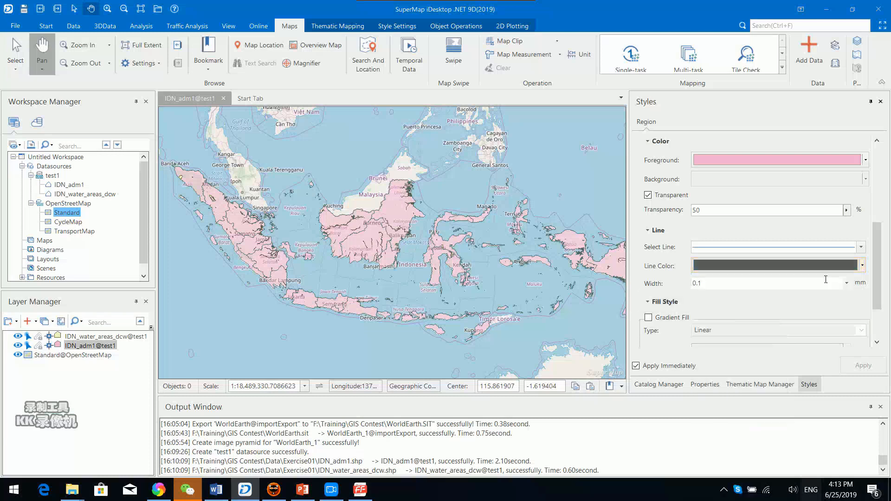
click(846, 284)
click(745, 303)
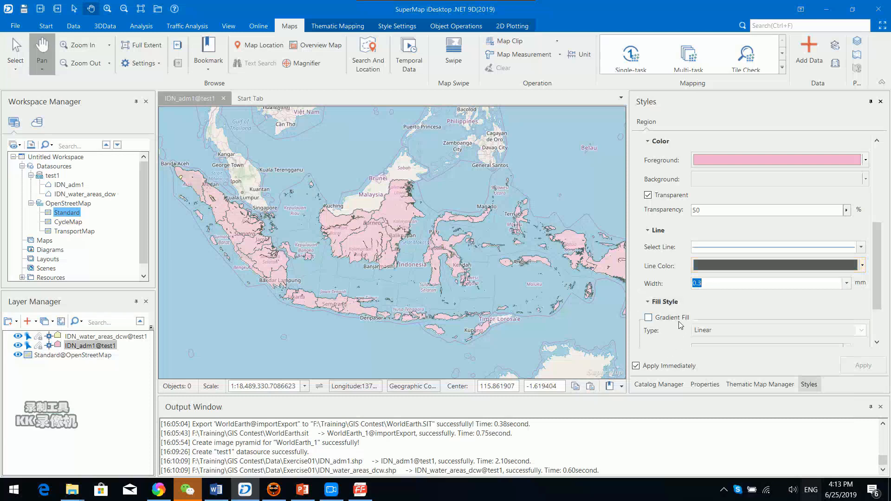
drag(877, 273, 883, 180)
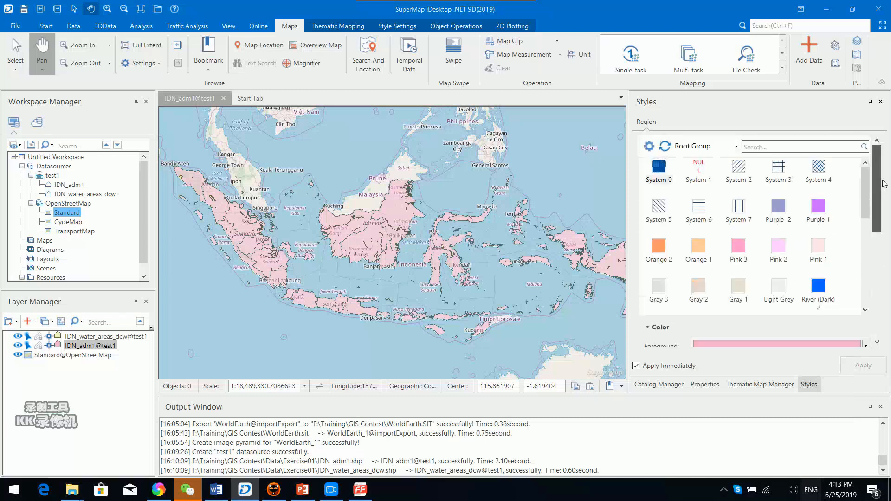
Examine the IDN_water_areas_dcw features on the map at river level in southern Borneo.
click(102, 339)
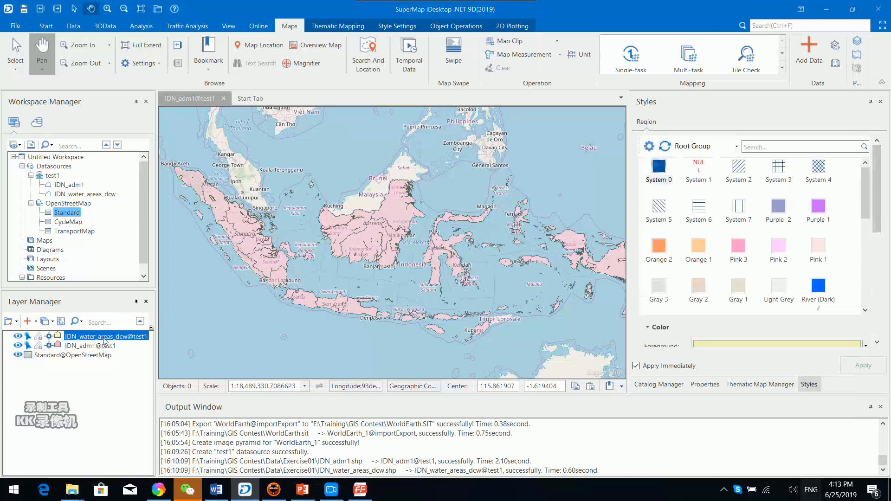
scroll(432, 211, up, 2)
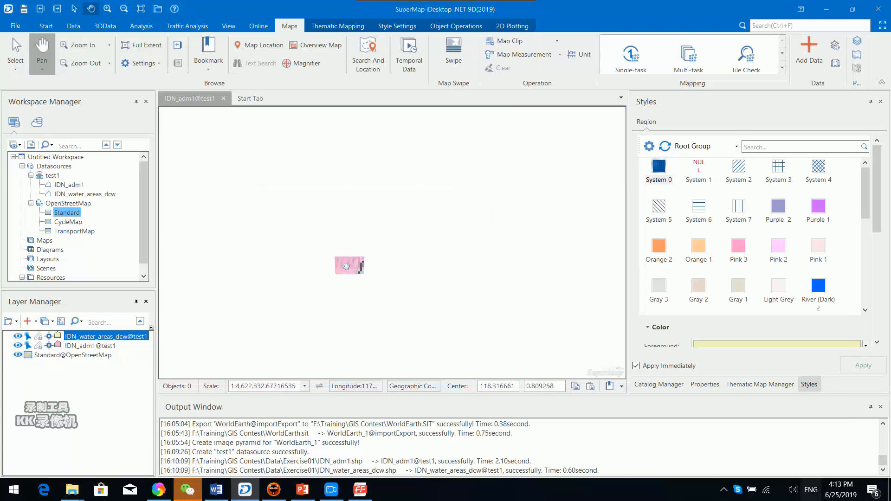
drag(216, 366, 467, 299)
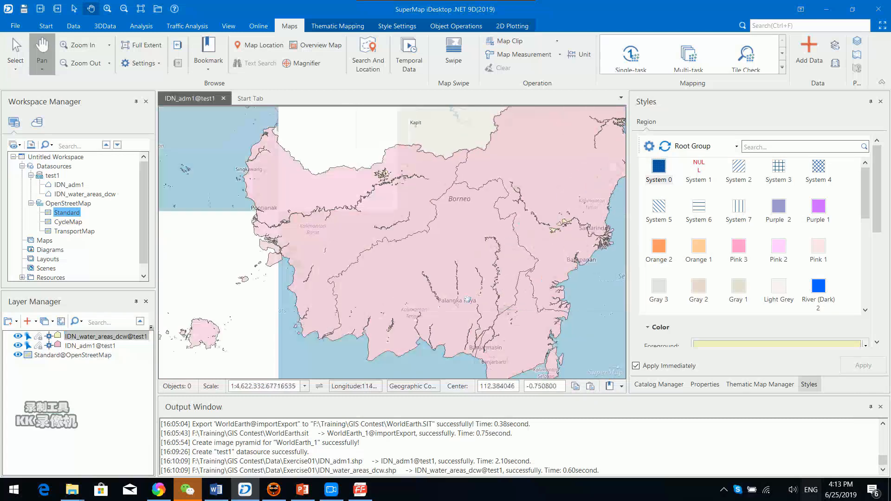
scroll(467, 299, up, 2)
scroll(400, 294, up, 2)
drag(400, 294, 486, 254)
scroll(485, 254, down, 1)
drag(336, 310, 360, 316)
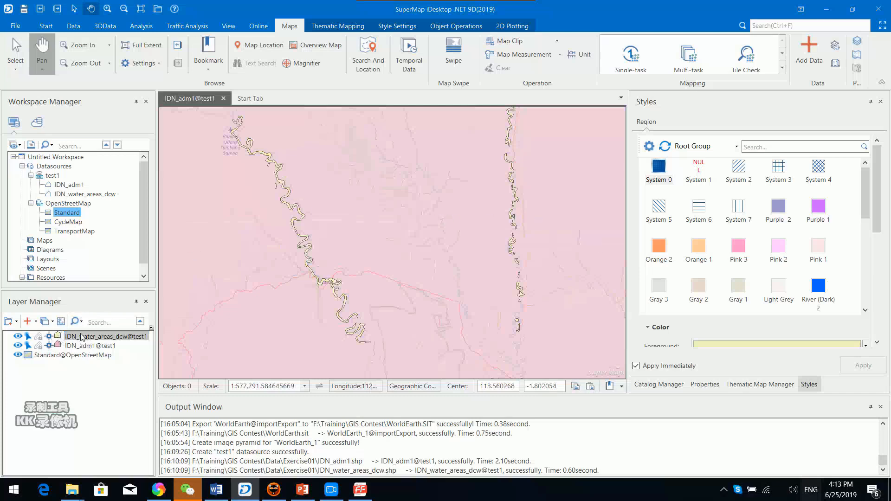
Browse the attribute table of IDN_water_areas_dcw, inspect its NAME field against the map, and close the table.
right_click(135, 341)
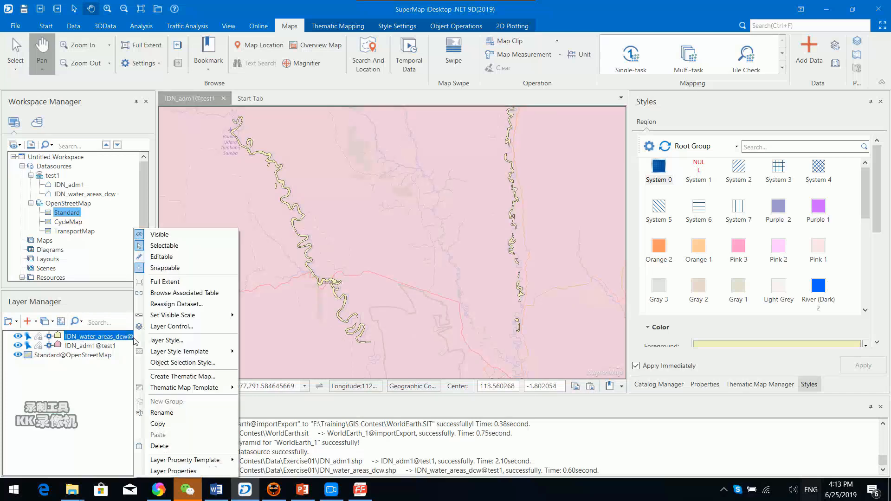
click(200, 294)
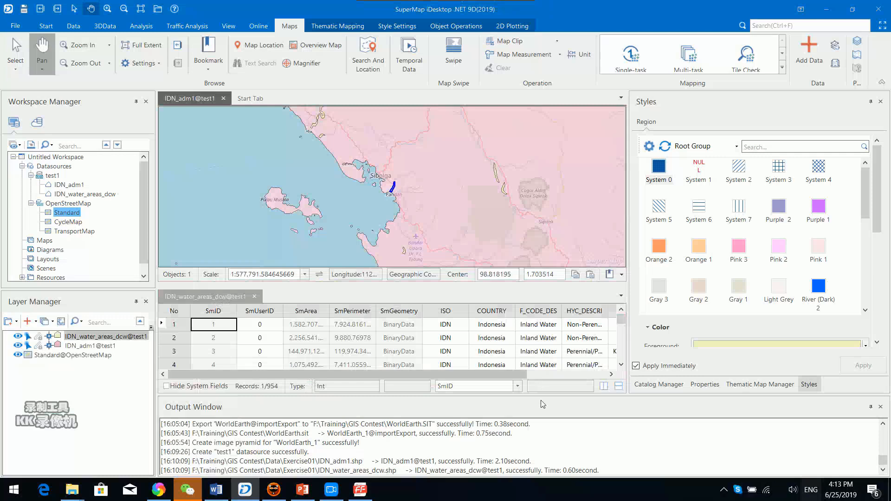
drag(542, 398, 554, 419)
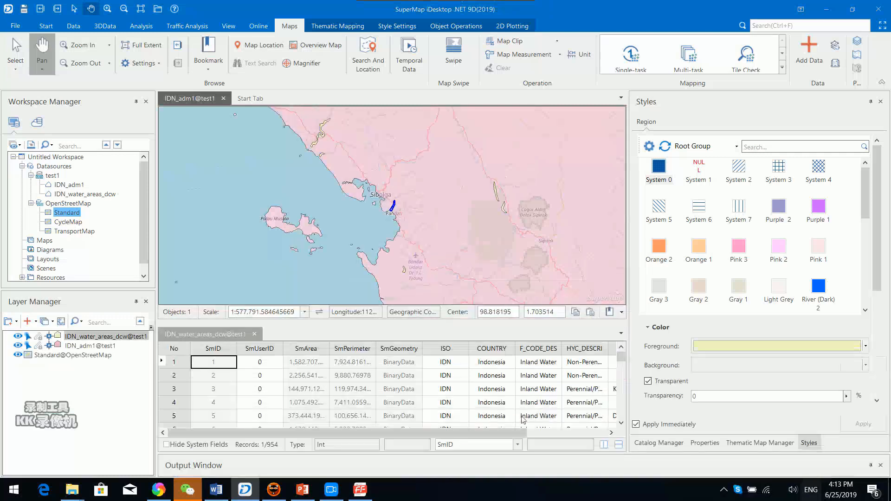
drag(497, 431, 591, 430)
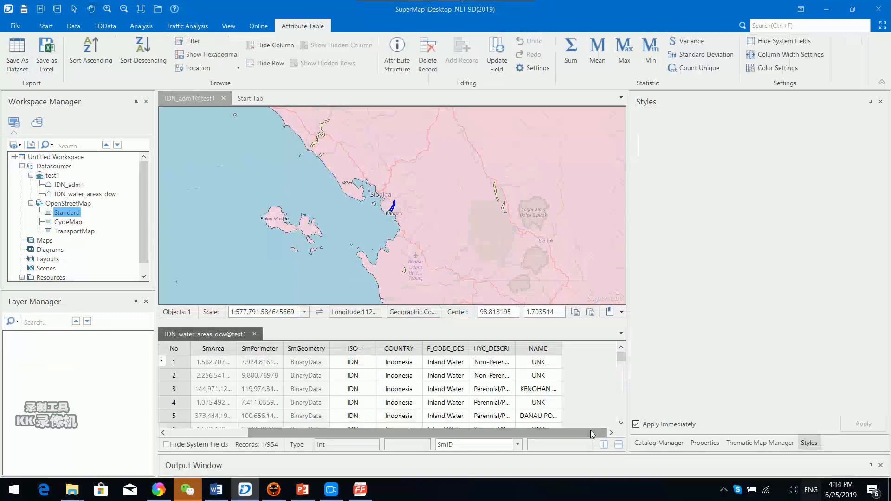
click(550, 349)
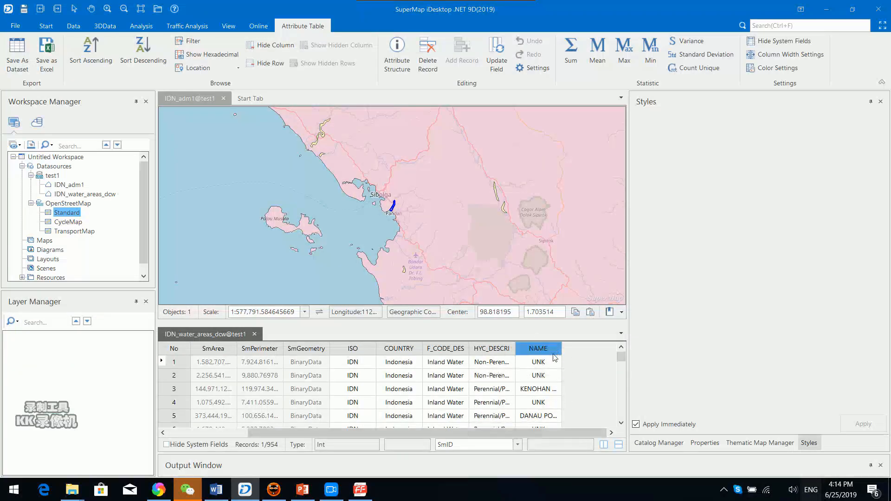
drag(621, 355, 629, 354)
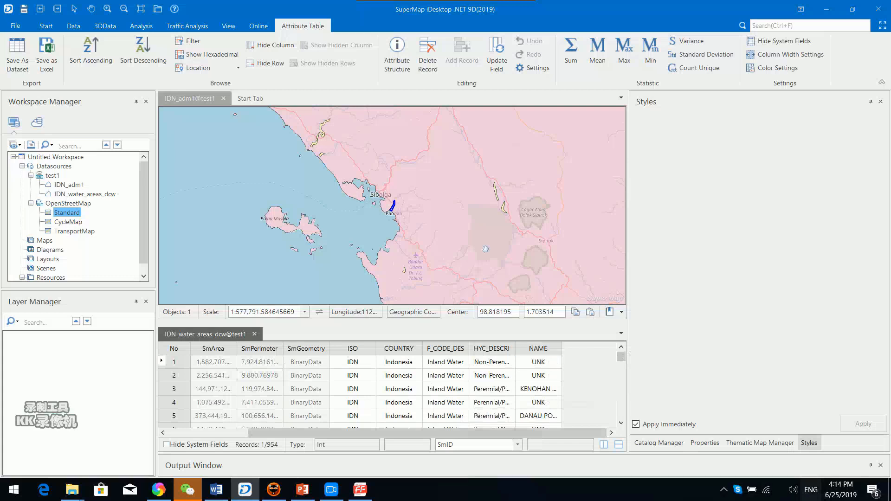
drag(578, 265, 487, 267)
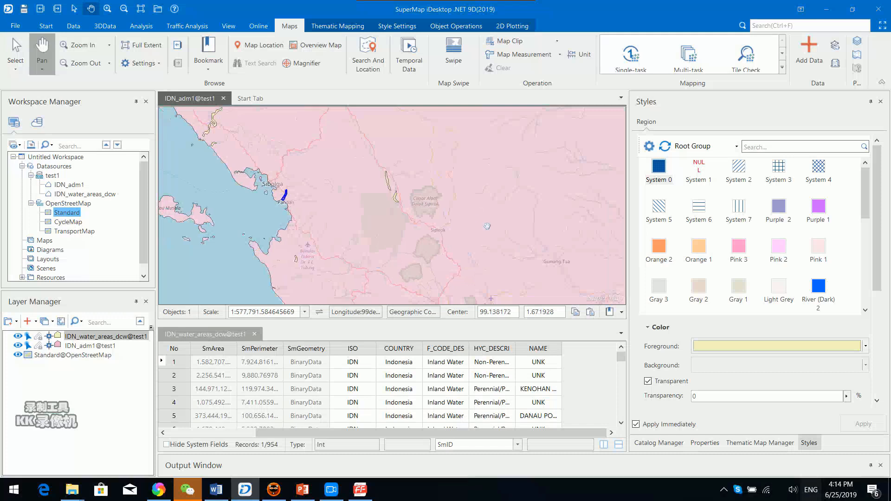
drag(487, 226, 467, 230)
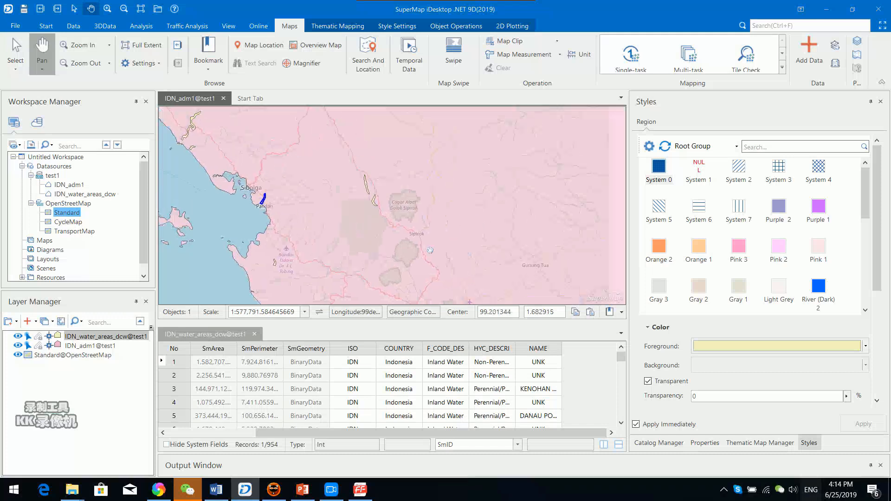
click(253, 334)
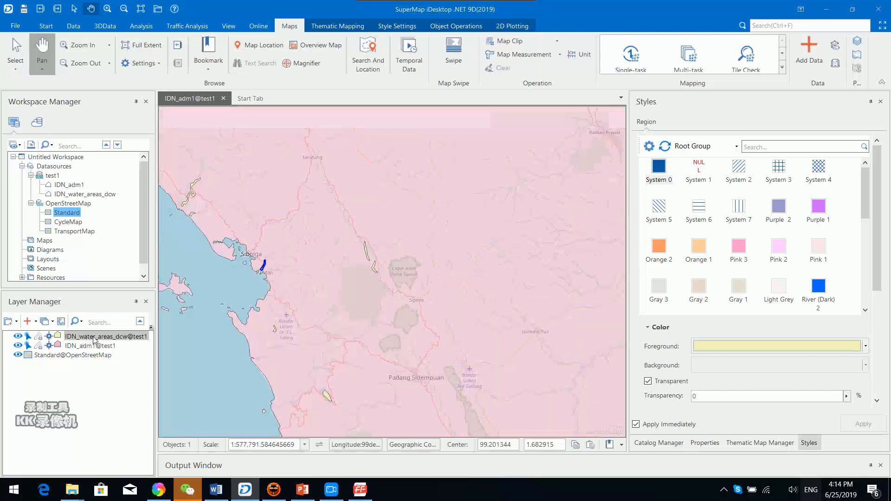
Create a unique values thematic map for IDN_water_areas_dcw with the Default template, using NAME as its expression.
right_click(138, 342)
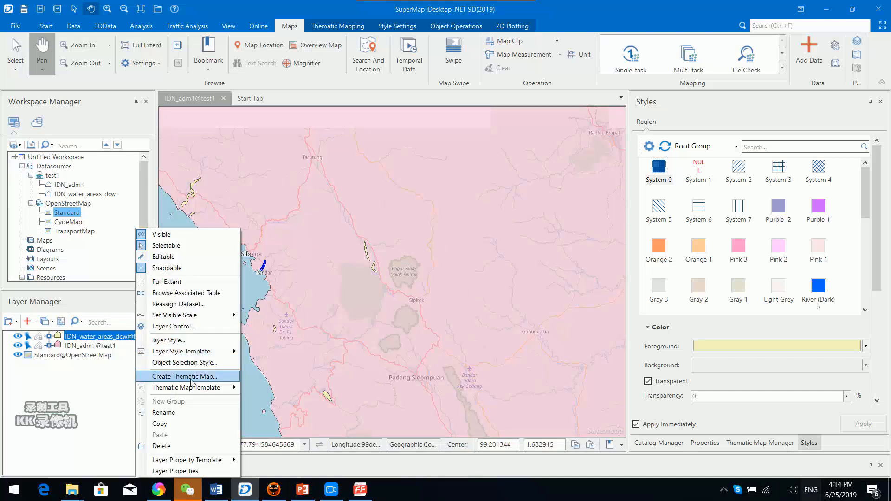
click(218, 380)
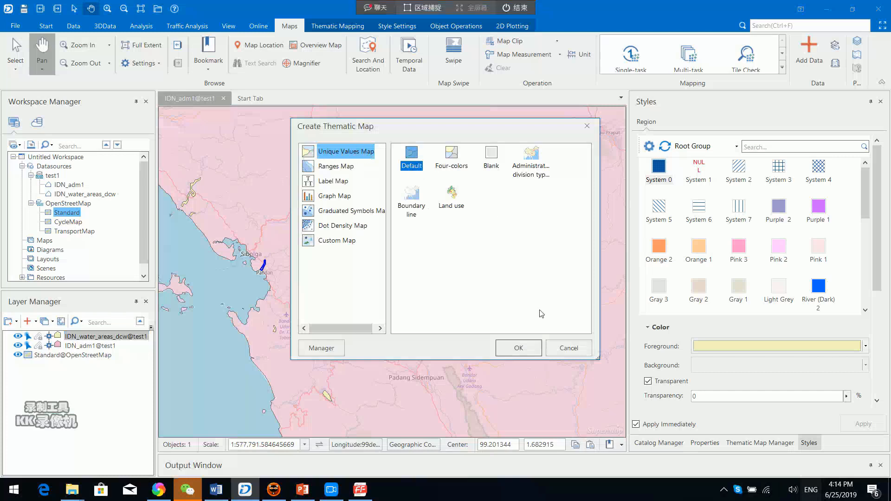
click(518, 348)
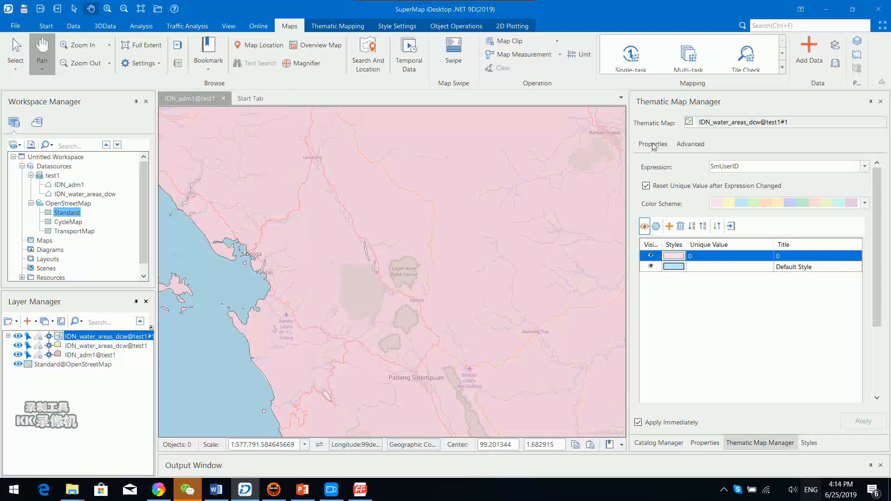
click(864, 166)
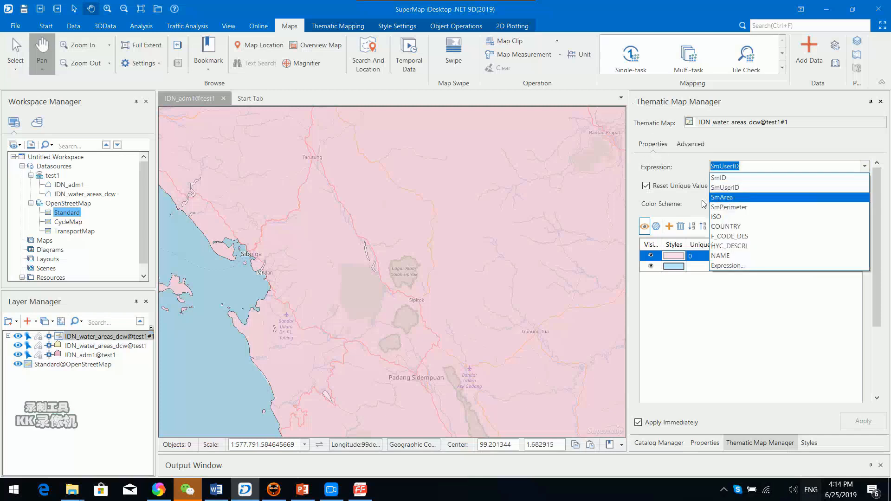
click(726, 256)
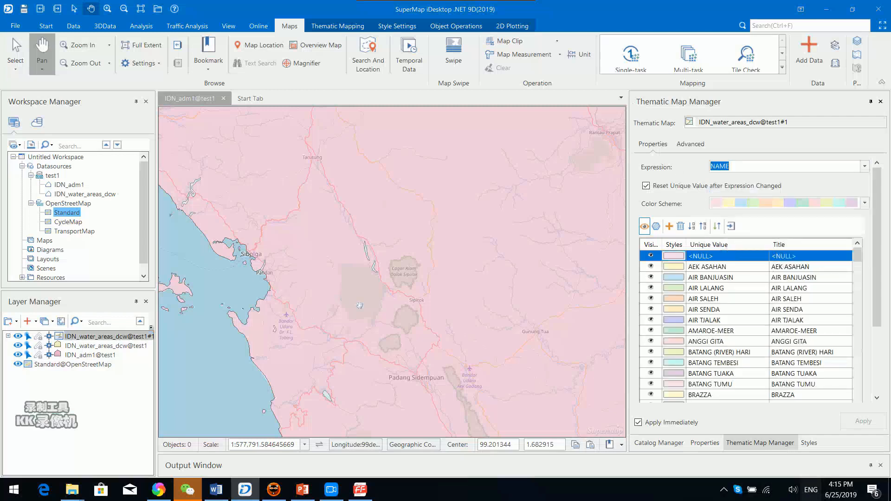
drag(360, 305, 303, 281)
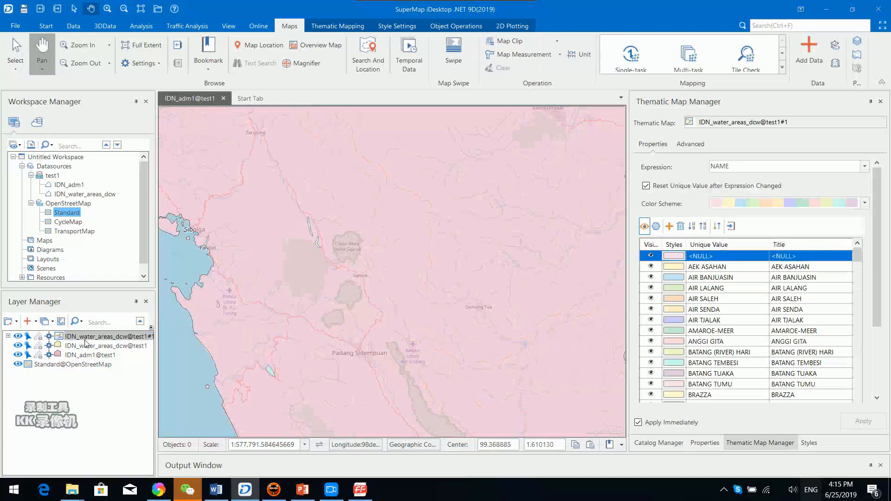
Open the attribute table associated with the IDN_water_areas_dcw@test1#1 thematic layer.
right_click(91, 341)
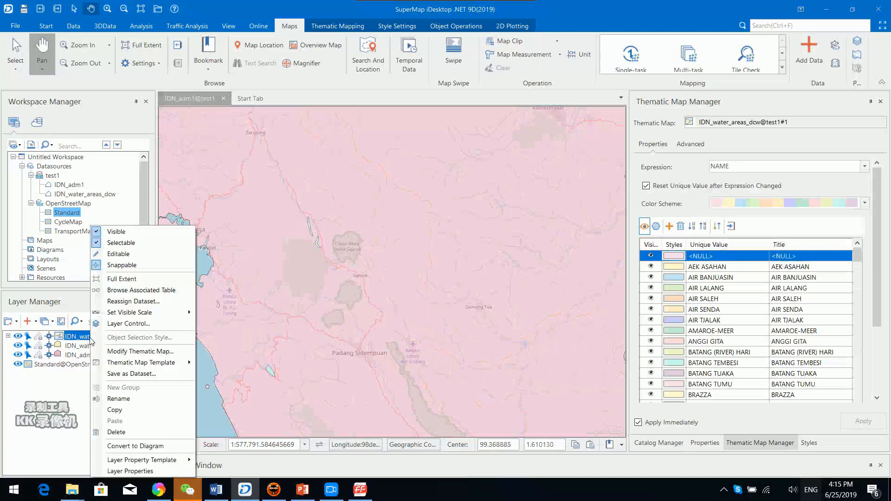
click(82, 340)
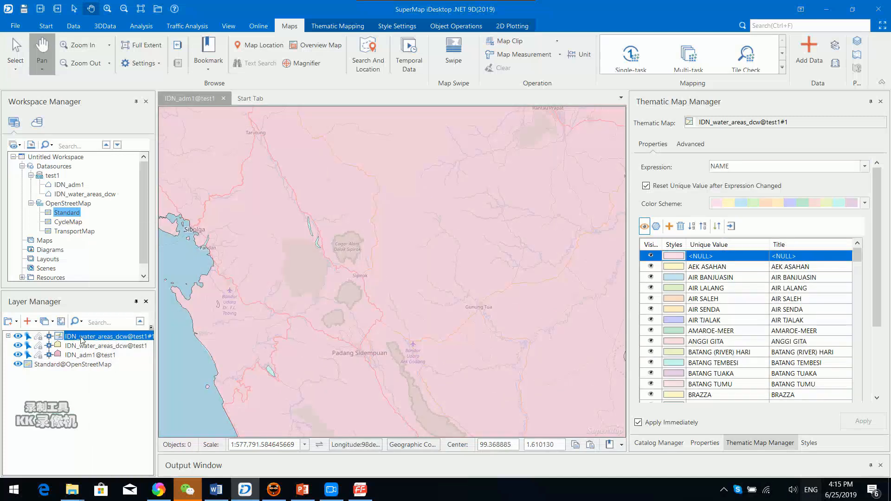
right_click(135, 342)
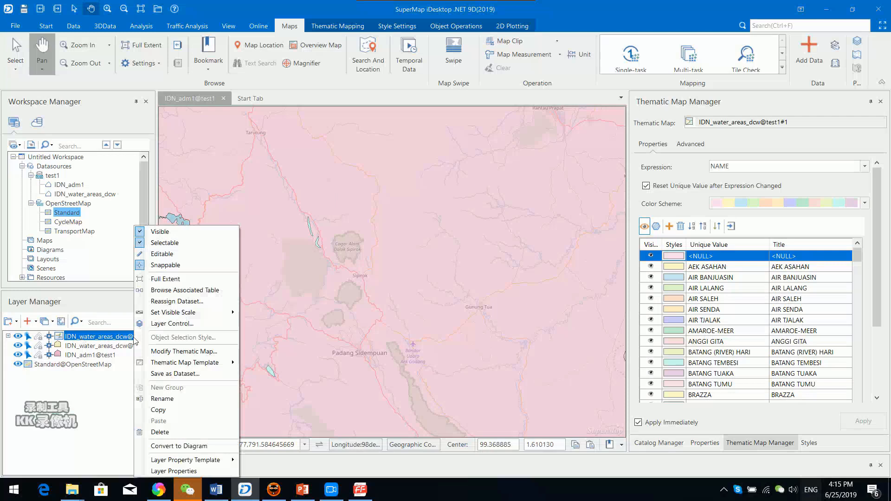
click(195, 292)
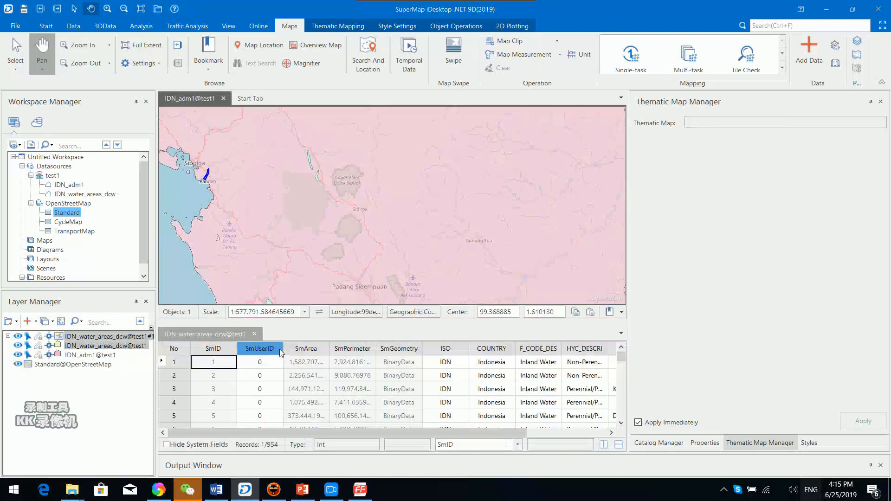
Locate the water areas of records 2, 4, 6 and 14 on the map from the attribute table.
click(177, 378)
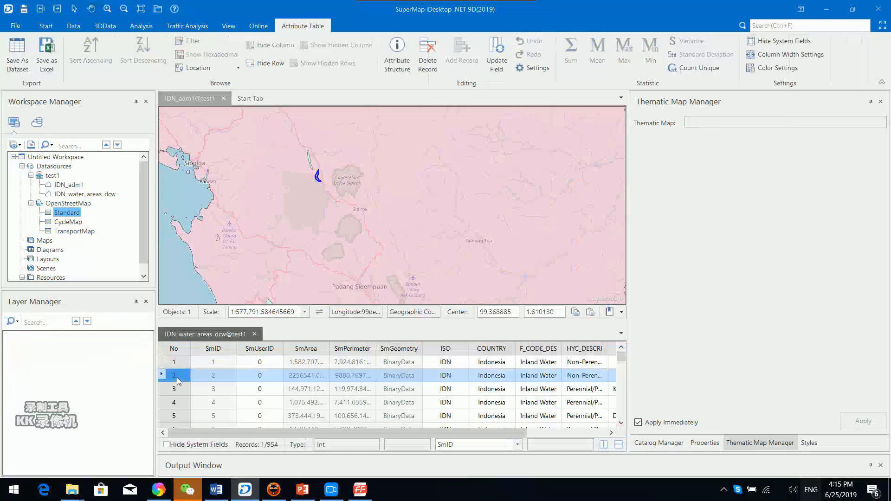
double_click(177, 377)
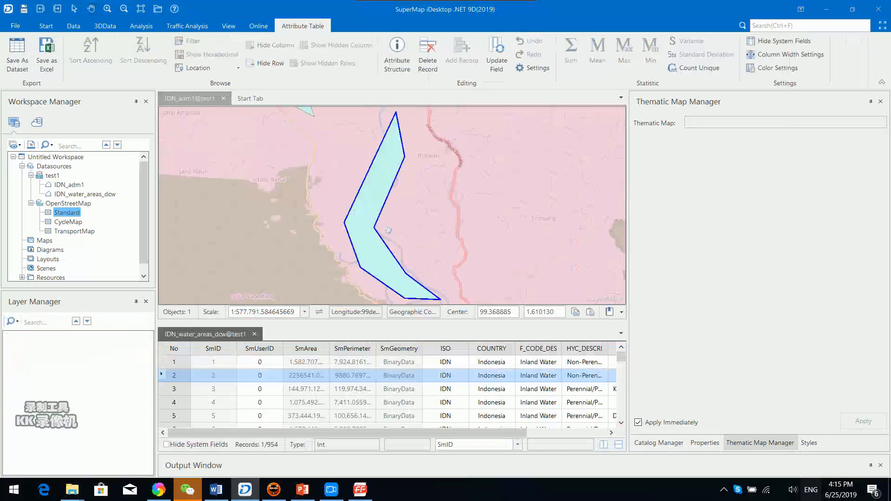
click(498, 194)
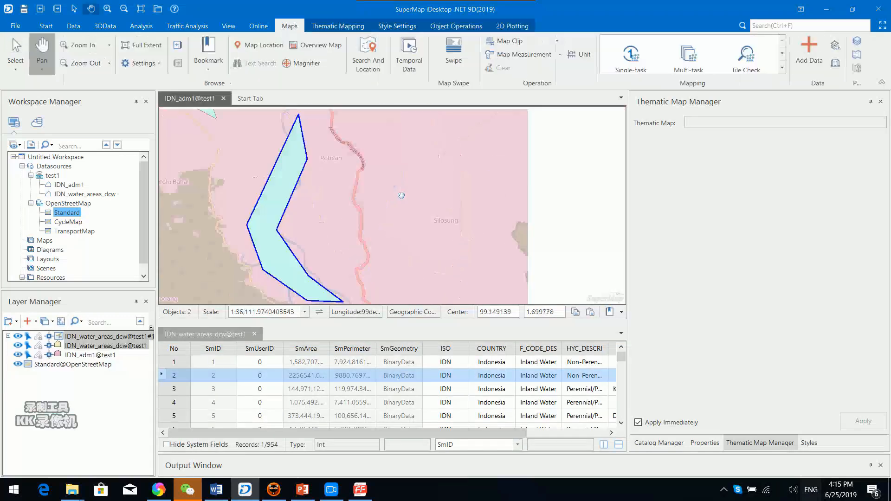
double_click(177, 403)
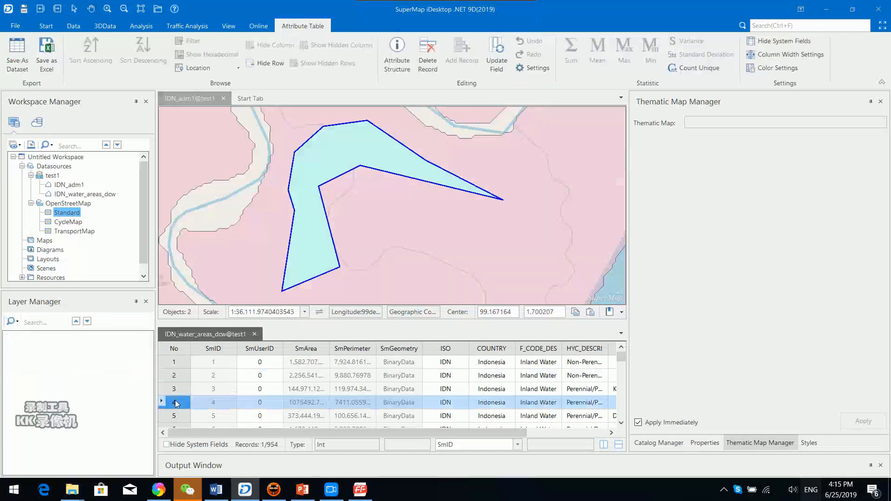
double_click(177, 429)
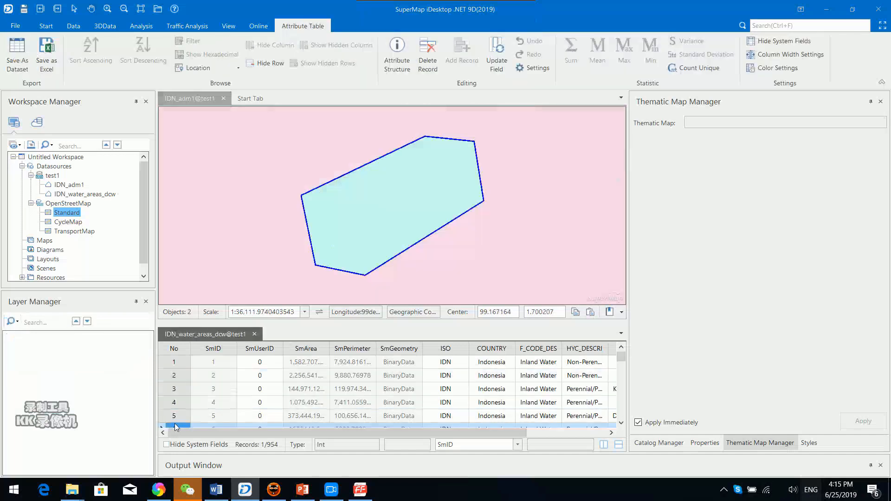
scroll(177, 427, down, 3)
double_click(177, 416)
click(277, 224)
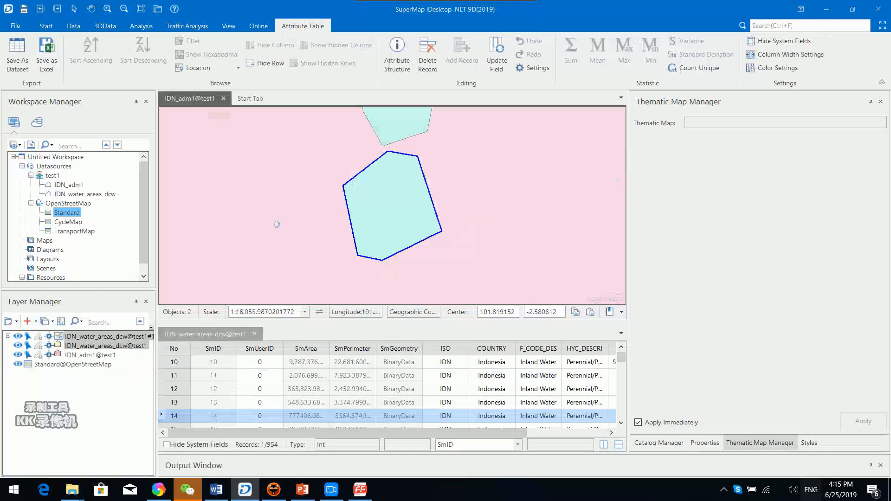
Examine the list of unique NAME values and their styles in the water areas thematic map.
click(131, 338)
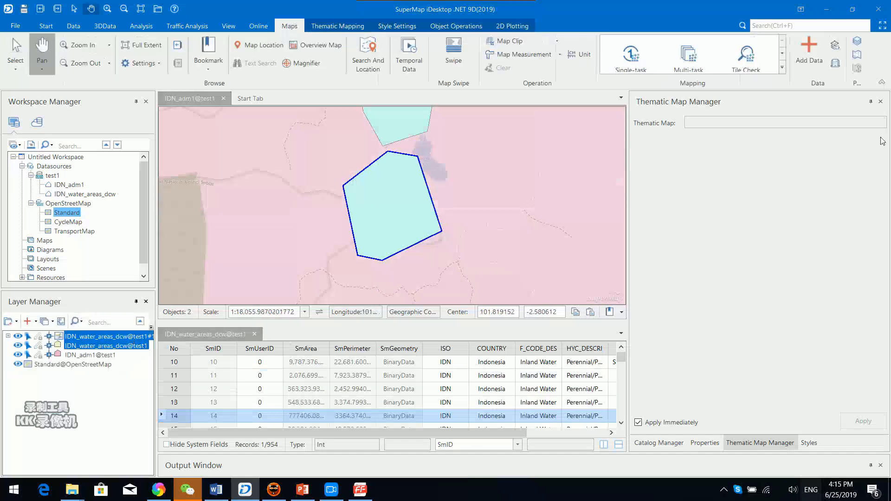
click(110, 338)
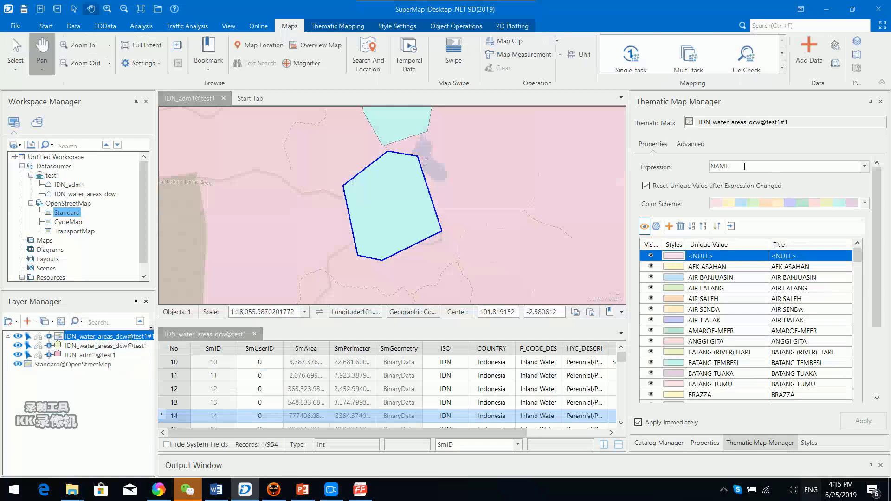
drag(857, 260, 863, 333)
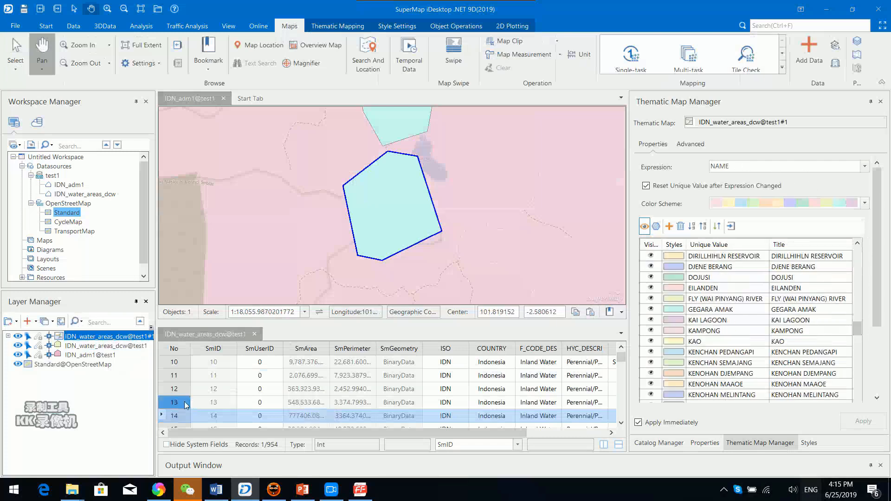
Locate further water areas on the map from the attribute table, including records 22 and 32.
click(181, 404)
click(180, 391)
scroll(179, 391, down, 3)
click(178, 404)
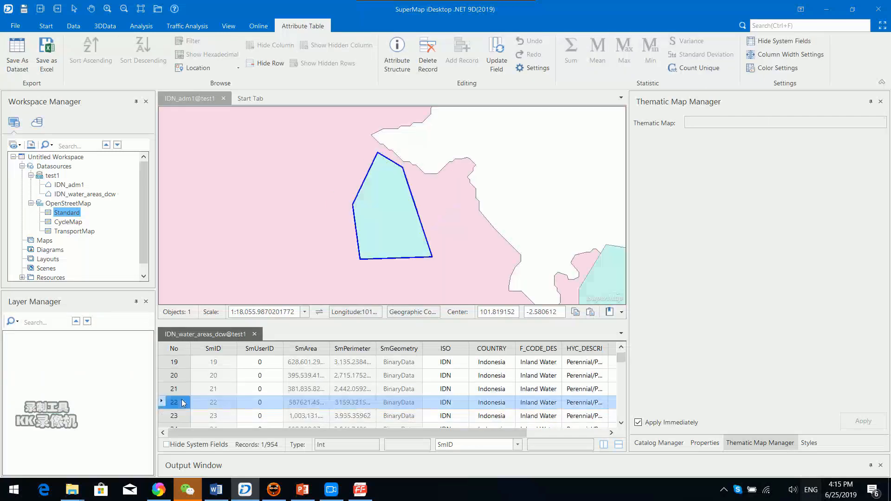
click(174, 416)
scroll(174, 416, down, 3)
click(176, 416)
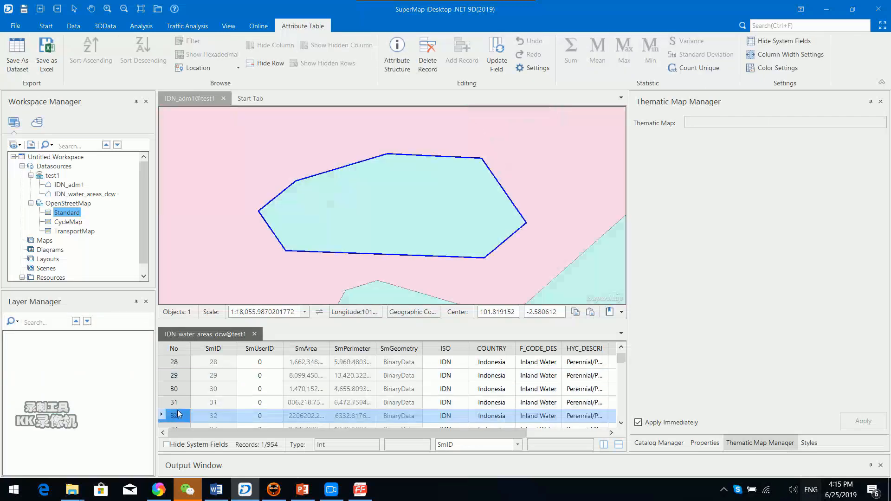
click(240, 227)
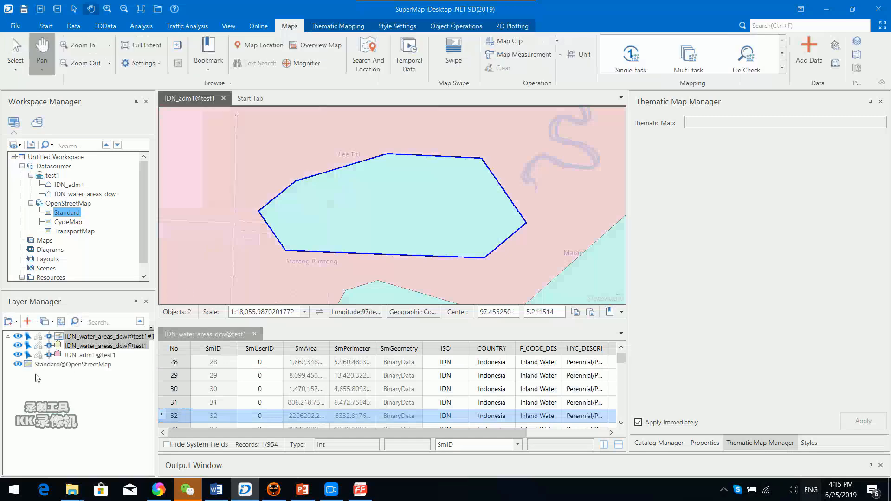
Hide the original IDN_water_areas_dcw@test1 layer, keeping its thematic layer visible.
click(18, 346)
click(18, 337)
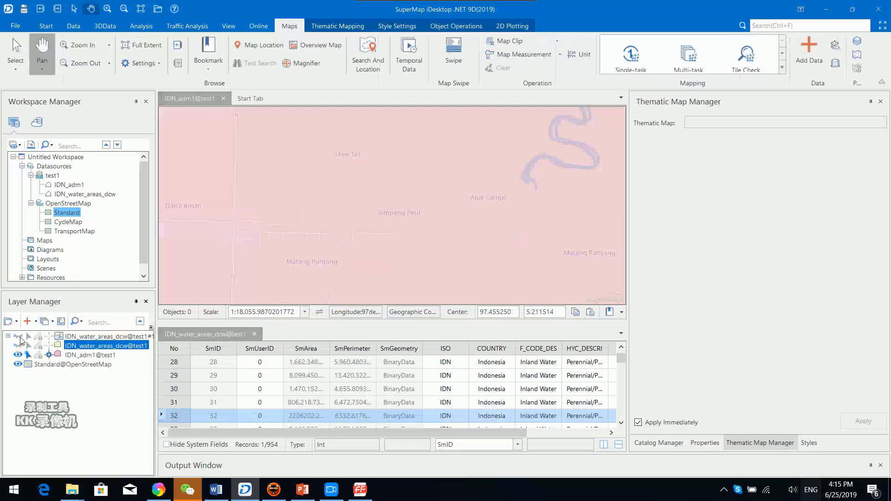
click(18, 336)
Examine how the thematic layer colours the water areas across Sumatra and the rest of Indonesia.
scroll(478, 255, down, 4)
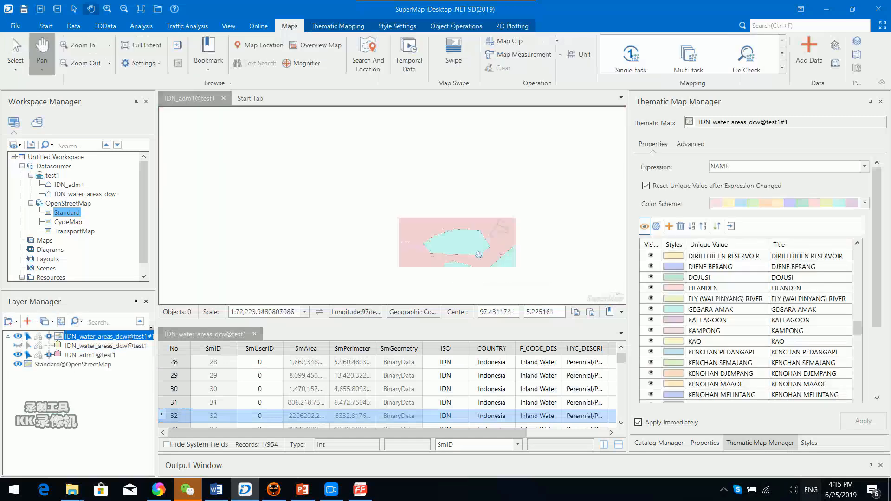
scroll(478, 255, down, 4)
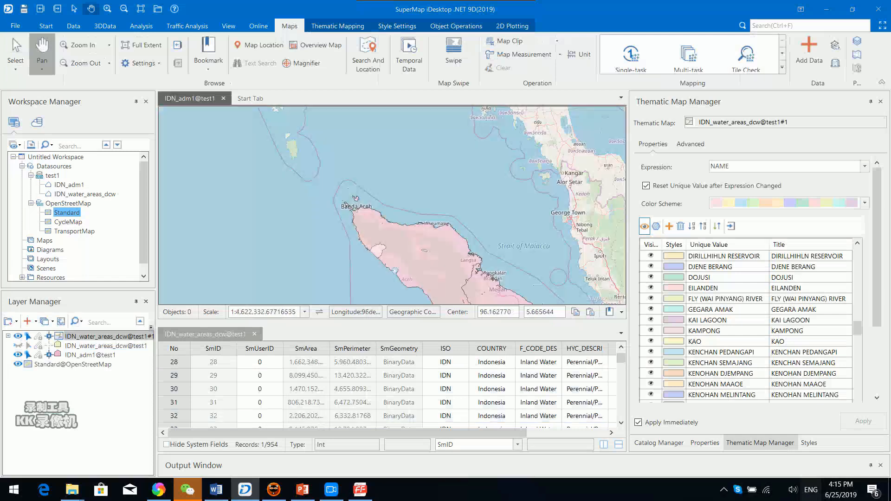
drag(416, 273, 297, 186)
drag(433, 278, 333, 182)
drag(445, 277, 411, 159)
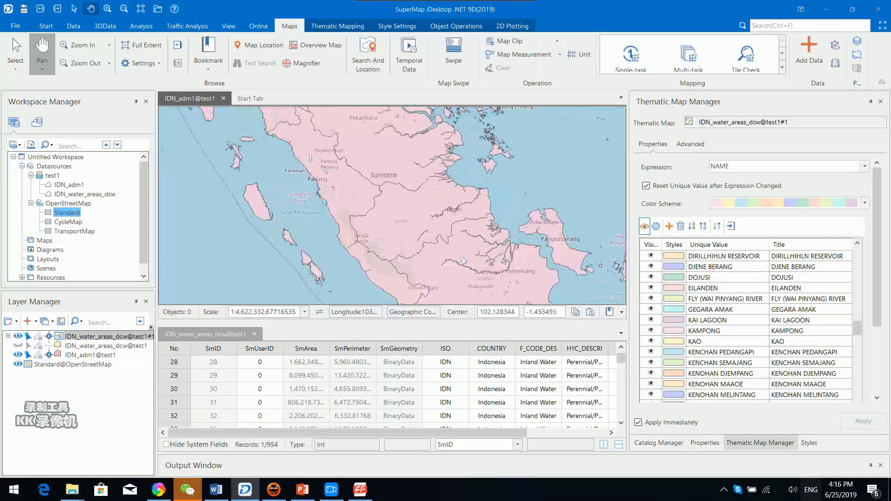
scroll(324, 161, up, 3)
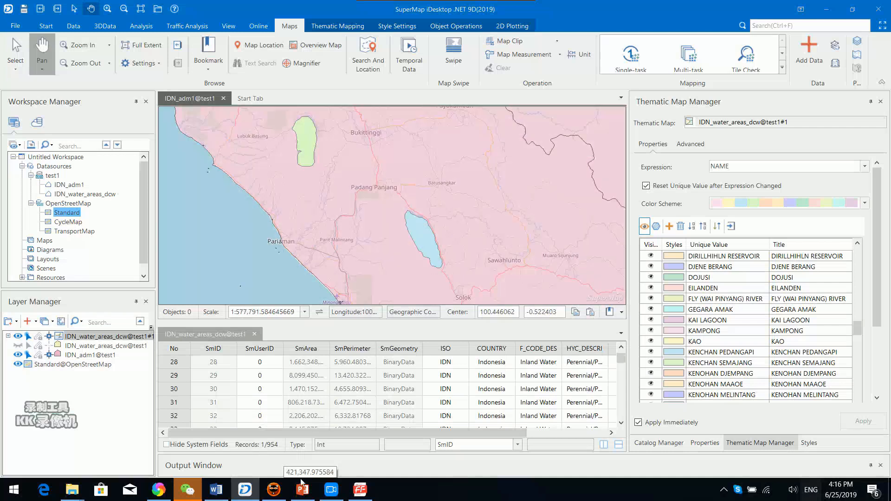
mouse_move(303, 494)
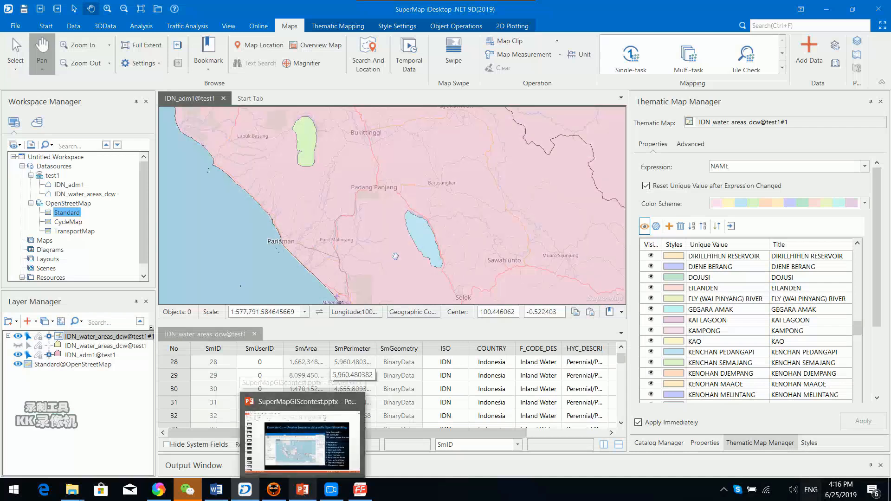
scroll(364, 222, down, 4)
scroll(365, 223, down, 3)
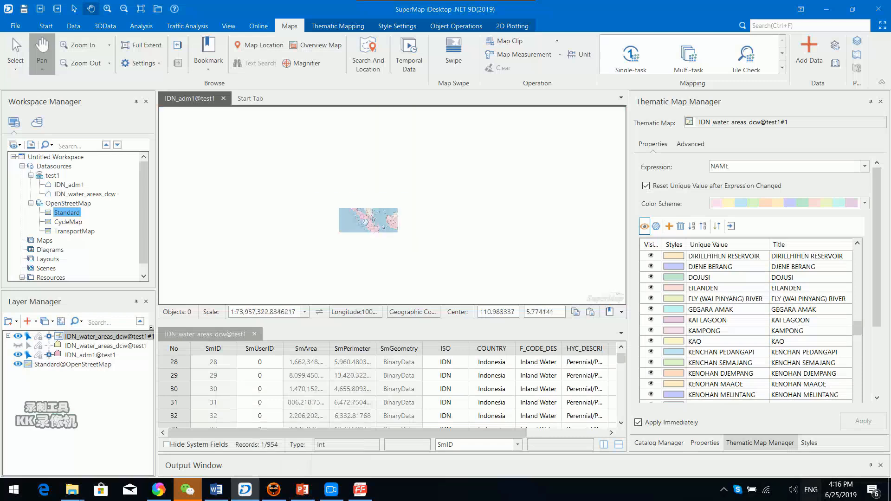
scroll(380, 234, up, 2)
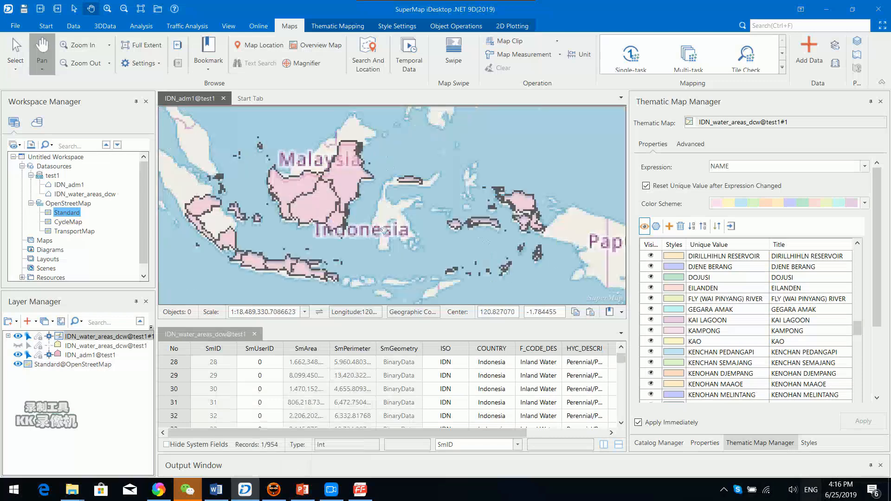
Close the water areas attribute table, frame the whole of Indonesia in the map and return to the Select tool.
click(254, 335)
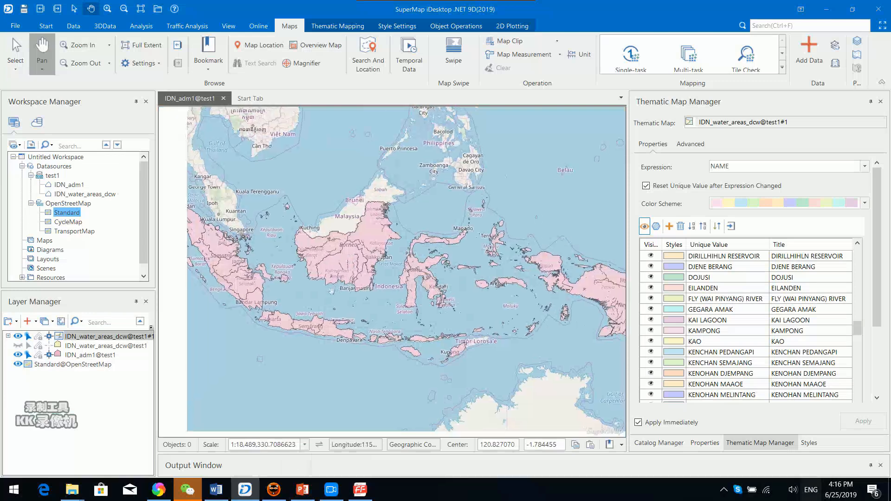
scroll(332, 292, down, 1)
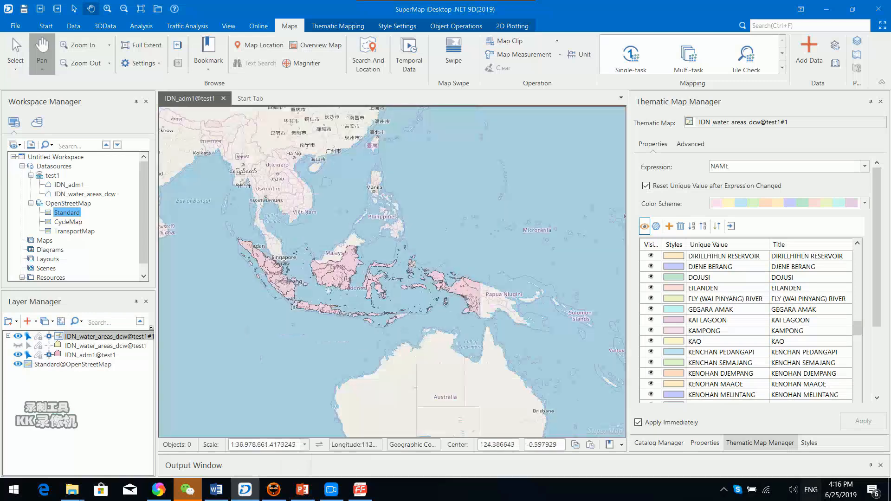
scroll(327, 291, up, 1)
key(Escape)
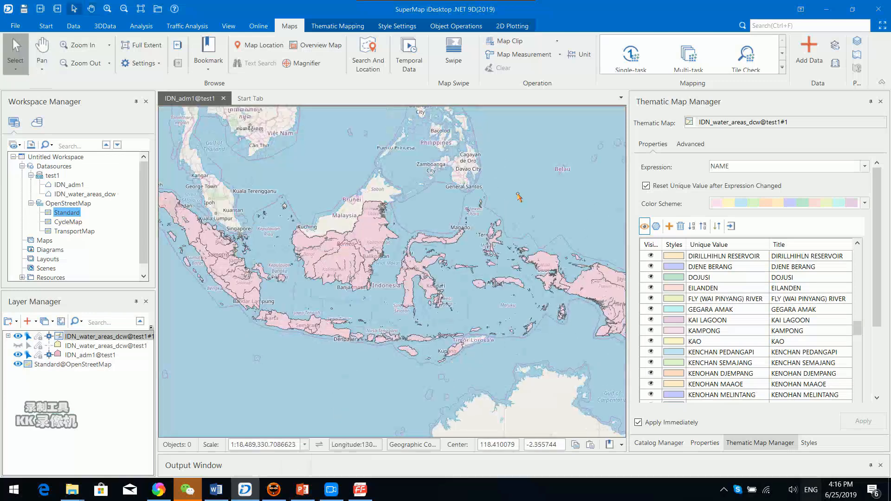
Save the current map in the workspace under the name "Indonesia".
right_click(549, 215)
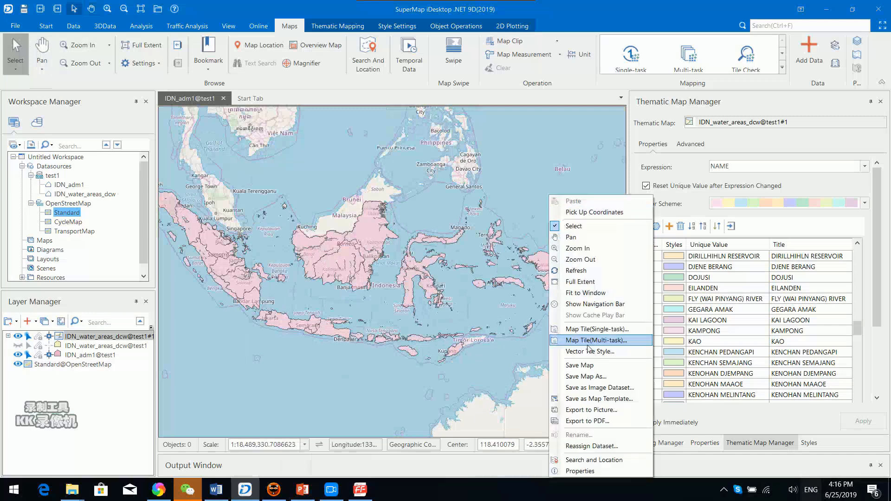
click(582, 377)
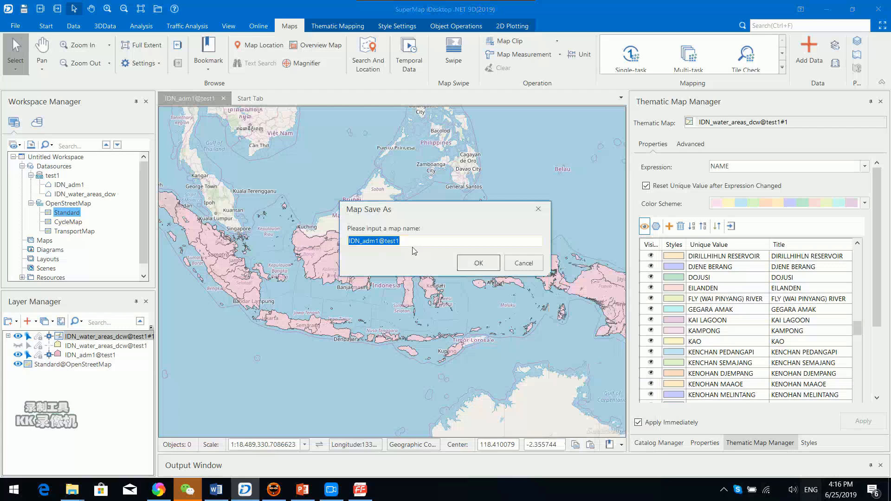
text(indon)
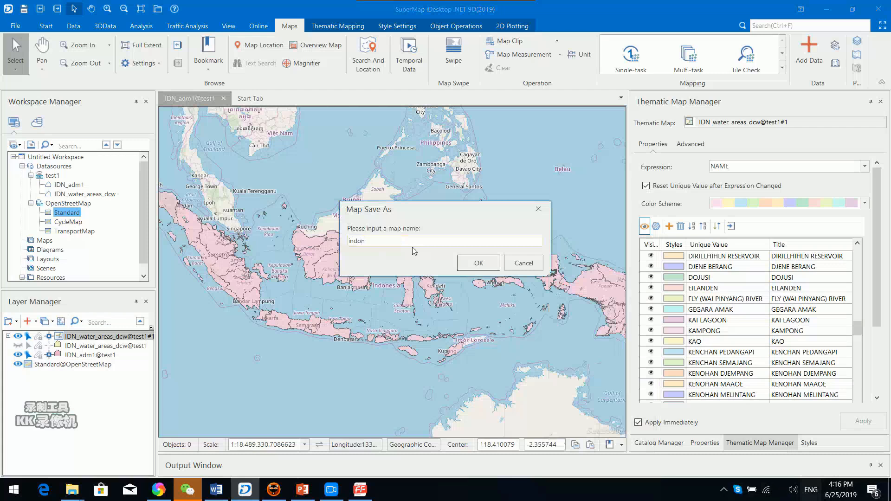
text(isia)
key(BackSpace)
key(BackSpace)
key(BackSpace)
key(BackSpace)
text(esia)
drag(352, 241, 347, 239)
text(I)
click(476, 265)
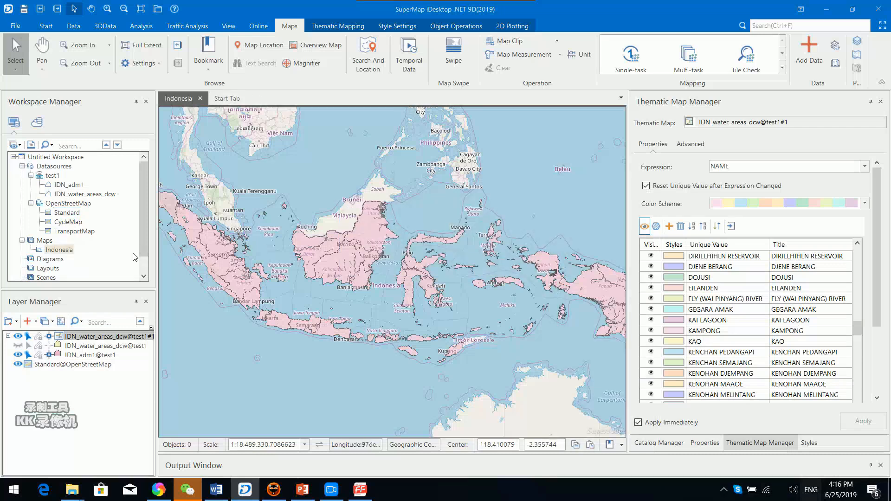
Close the Indonesia map and reopen it from the workspace's saved maps to check it.
click(46, 240)
click(57, 251)
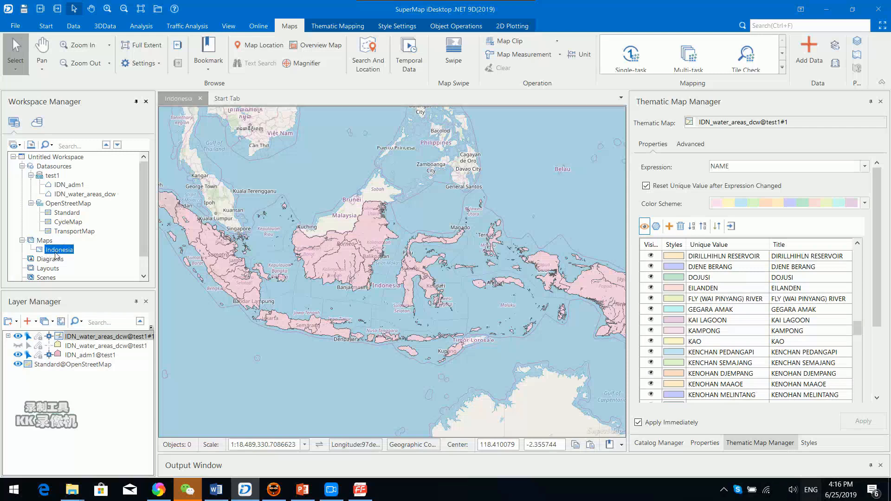
click(200, 98)
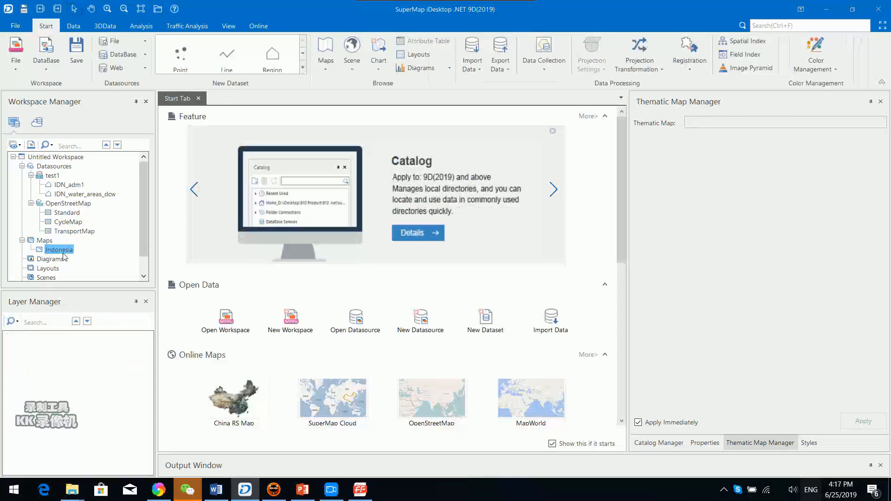
double_click(61, 251)
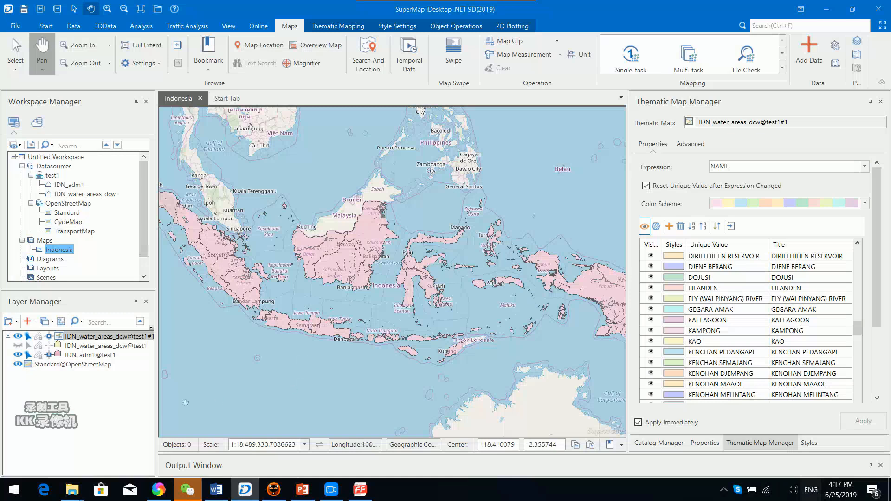
click(127, 411)
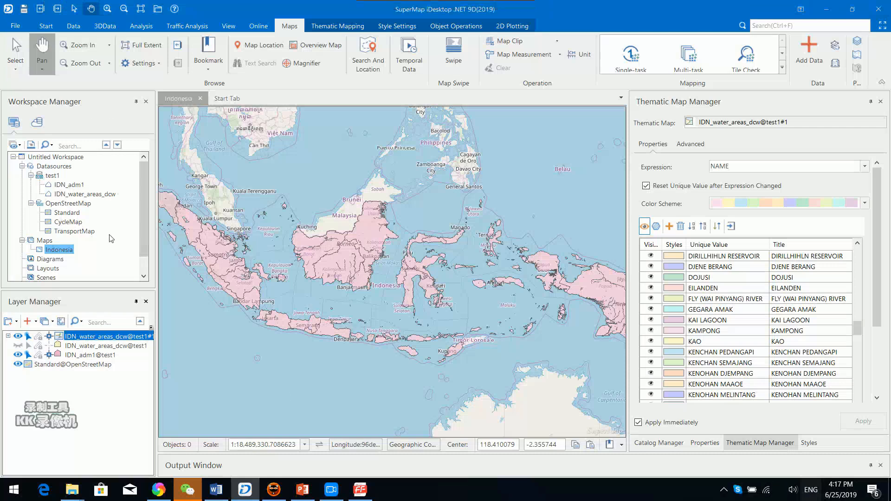
Save the workspace as a file workspace named "test1" in the F: drive's Training > GIS Contest folder.
scroll(147, 248, down, 1)
scroll(147, 248, up, 1)
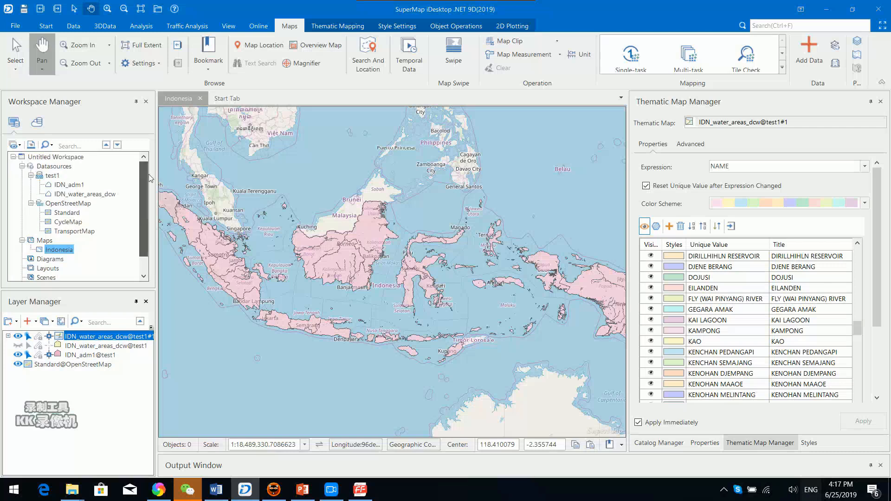
click(21, 12)
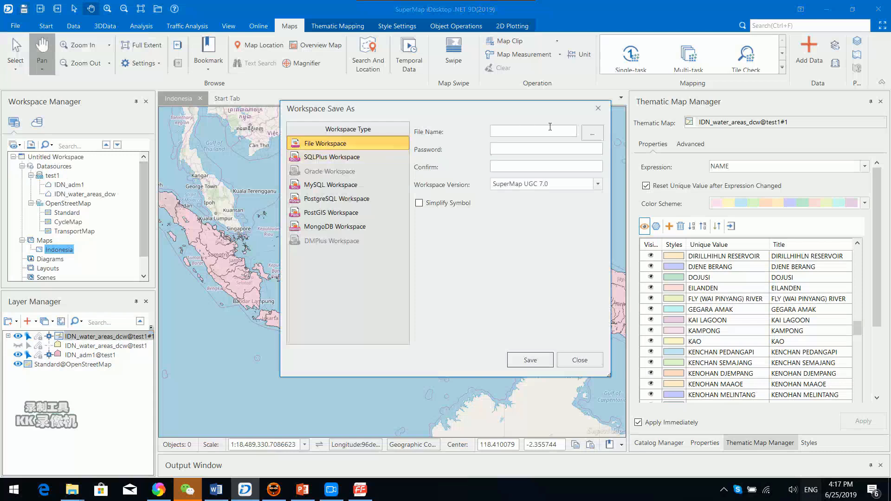
click(588, 135)
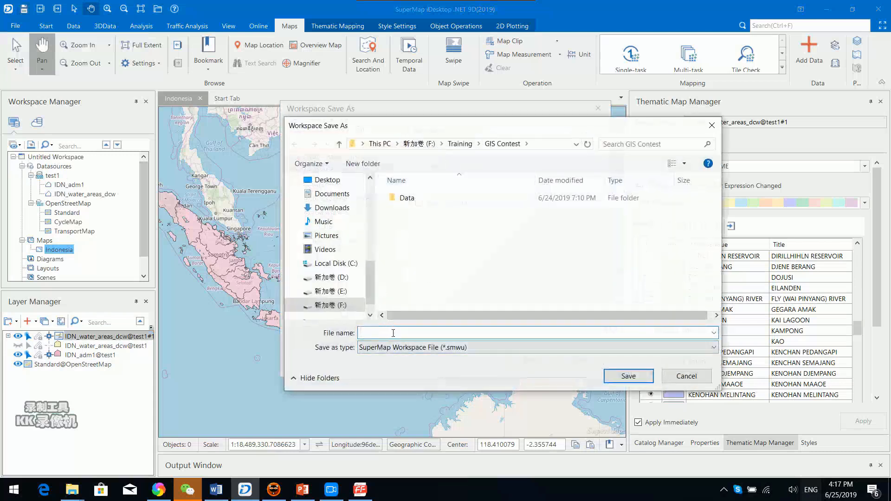
text(test1)
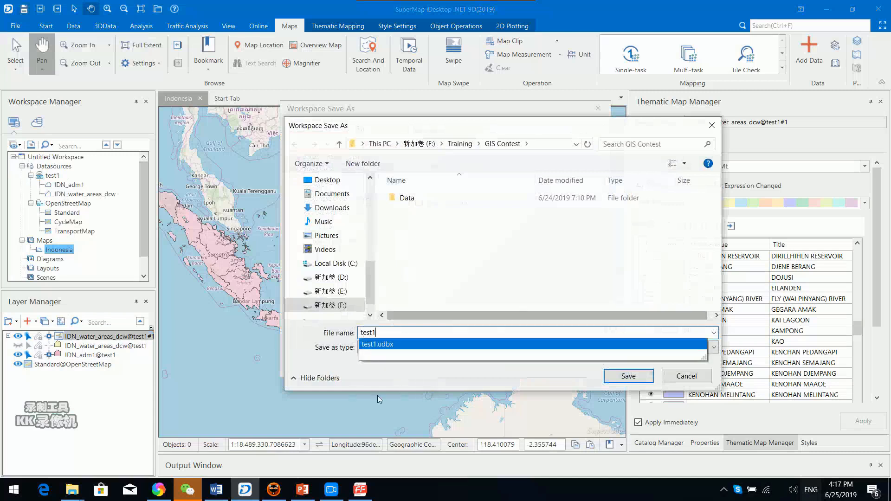
click(420, 382)
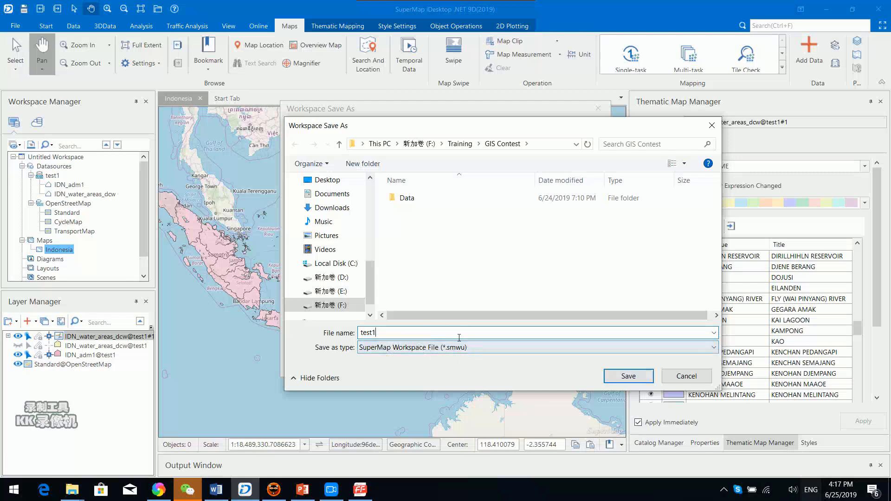
click(629, 378)
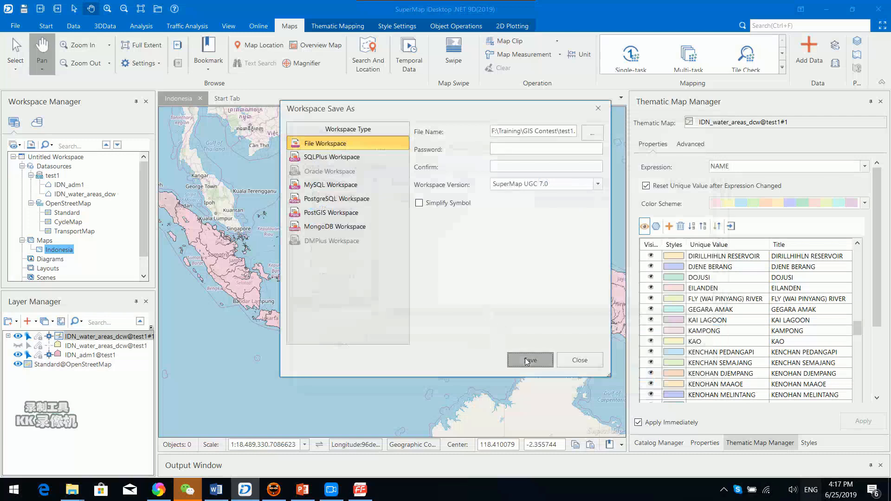
click(528, 360)
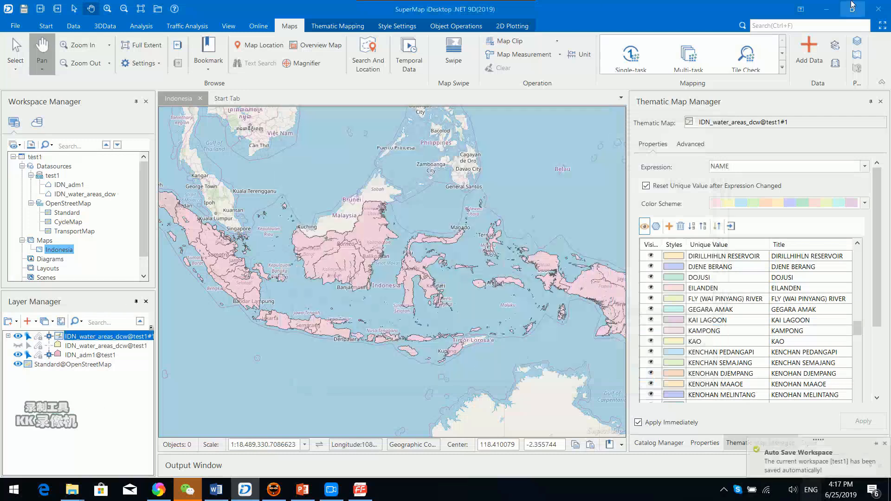
Close the test1 workspace.
click(36, 158)
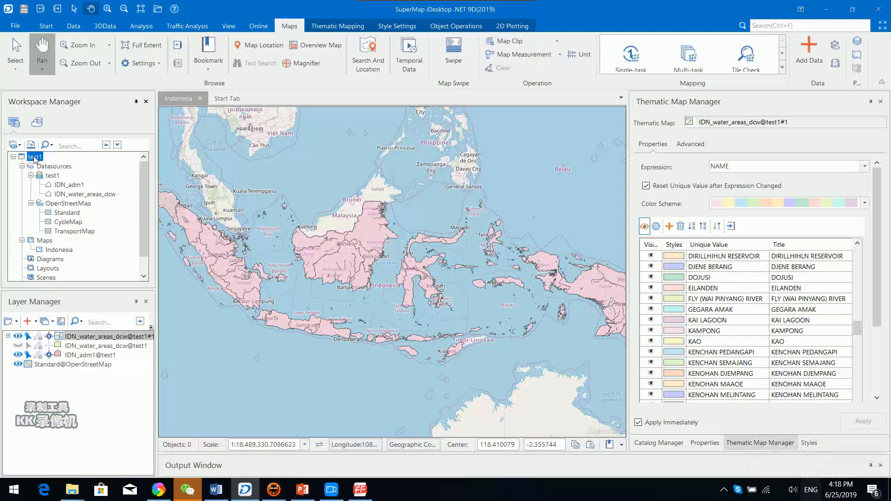
right_click(36, 159)
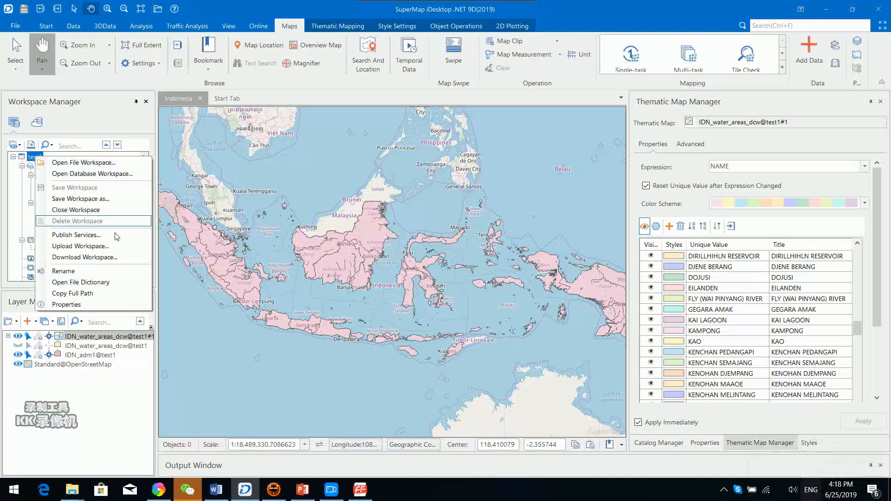
click(76, 210)
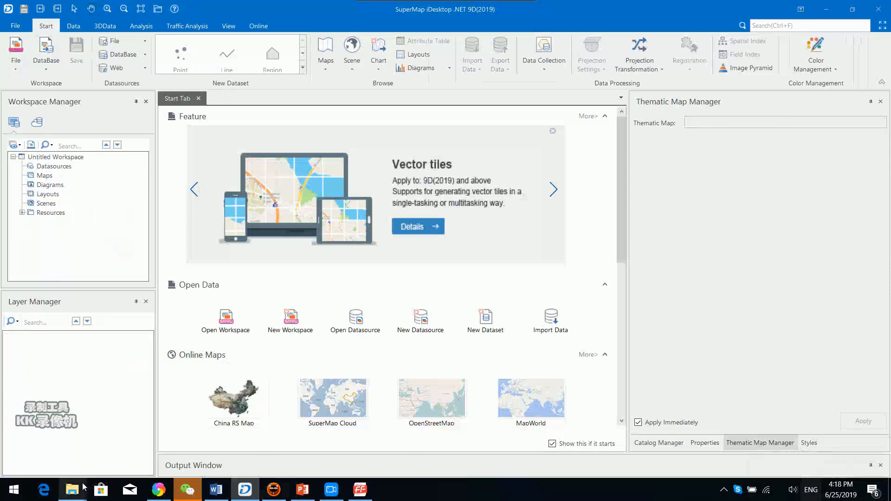
Switch to File Explorer and locate the saved workspace file test1.smwu in the GIS Contest folder.
mouse_move(72, 490)
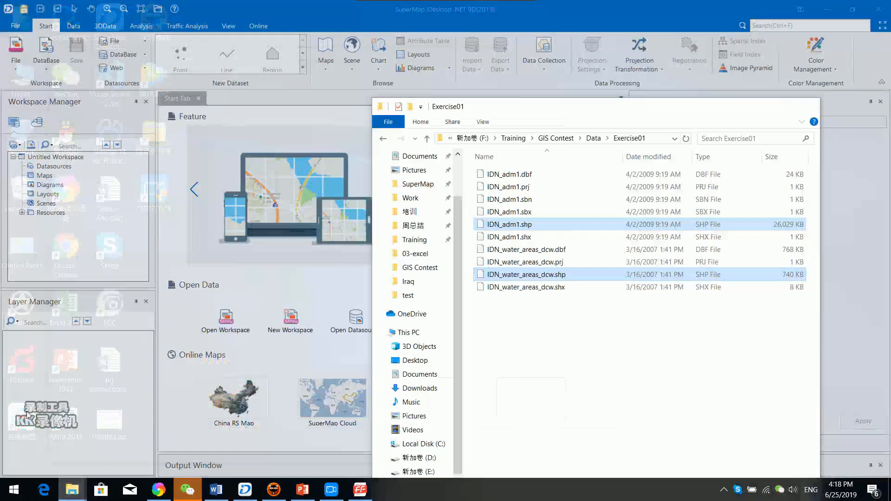
click(28, 414)
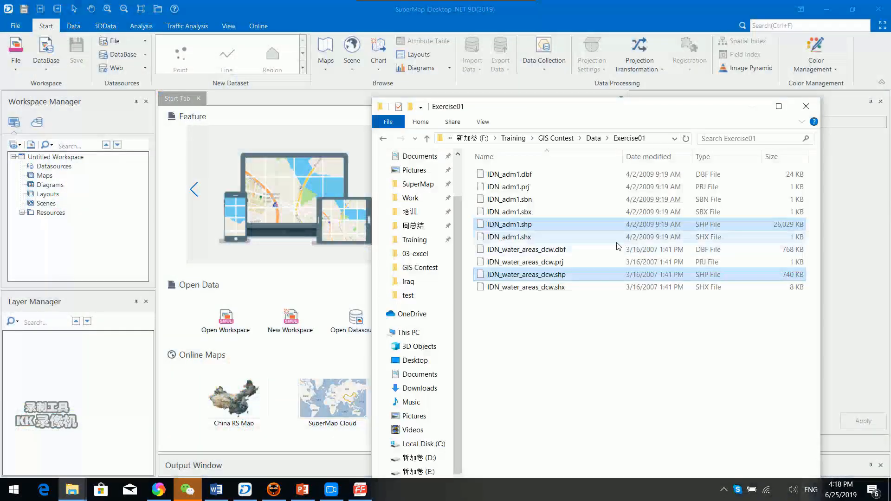
click(565, 138)
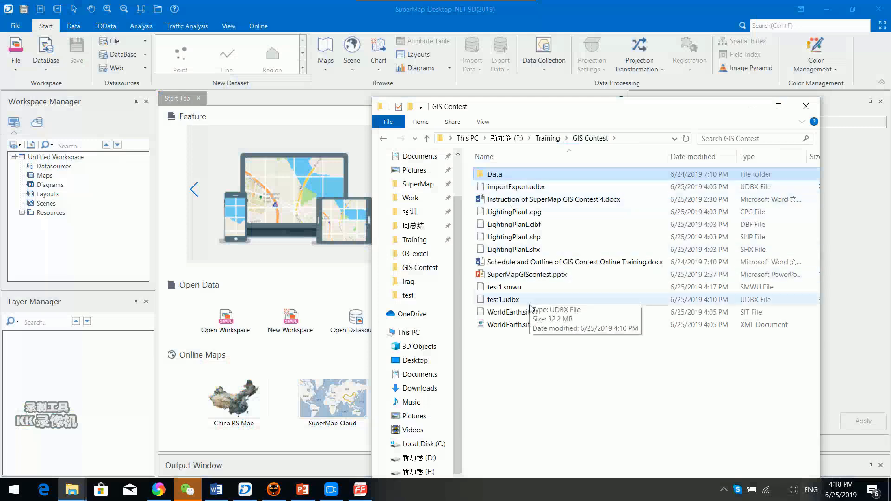
click(537, 290)
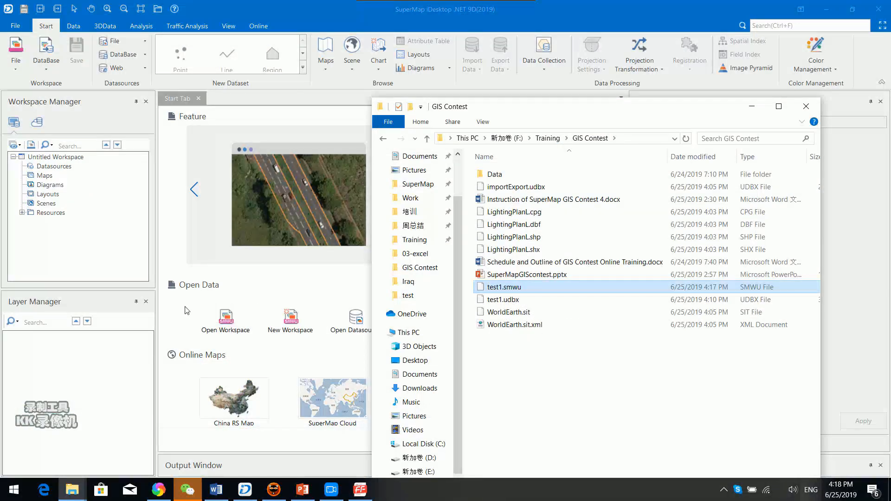
Return to SuperMap iDesktop and open the file workspace test1.smwu from the GIS Contest folder.
click(223, 320)
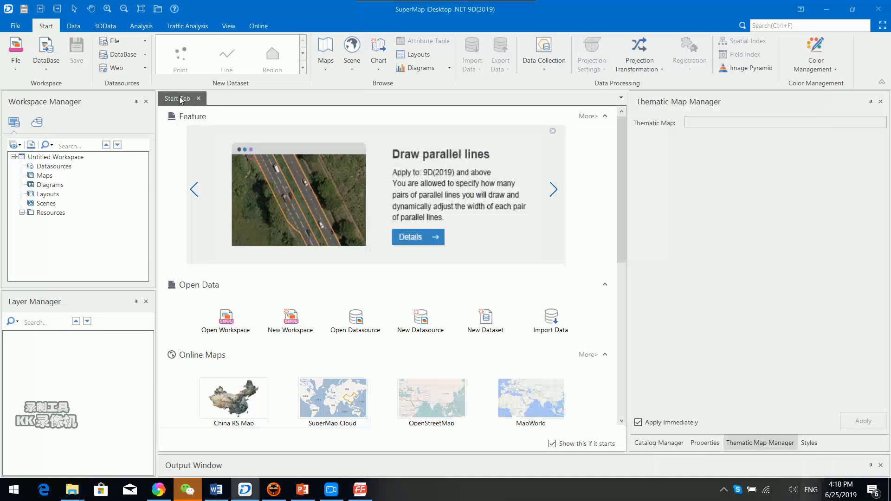
click(14, 27)
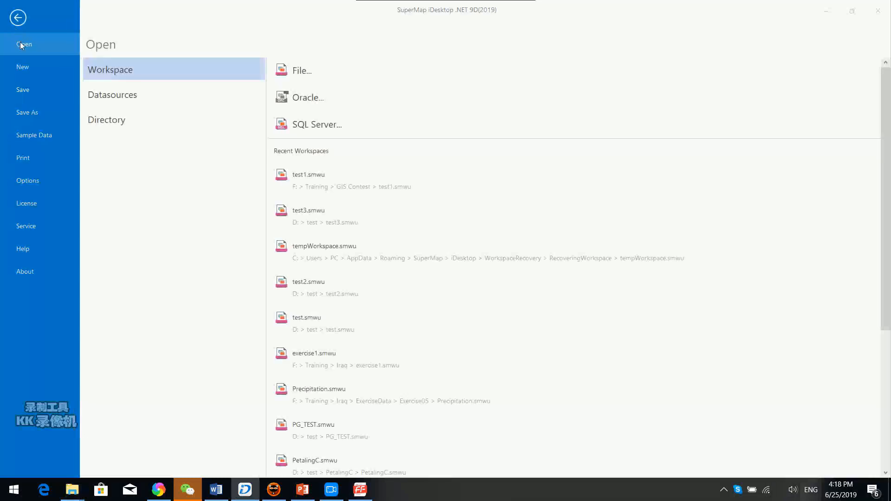
click(334, 74)
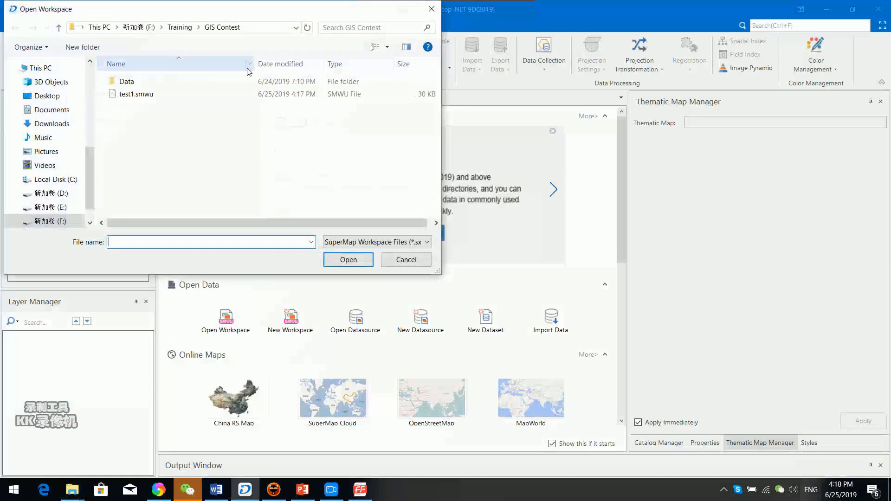
click(142, 96)
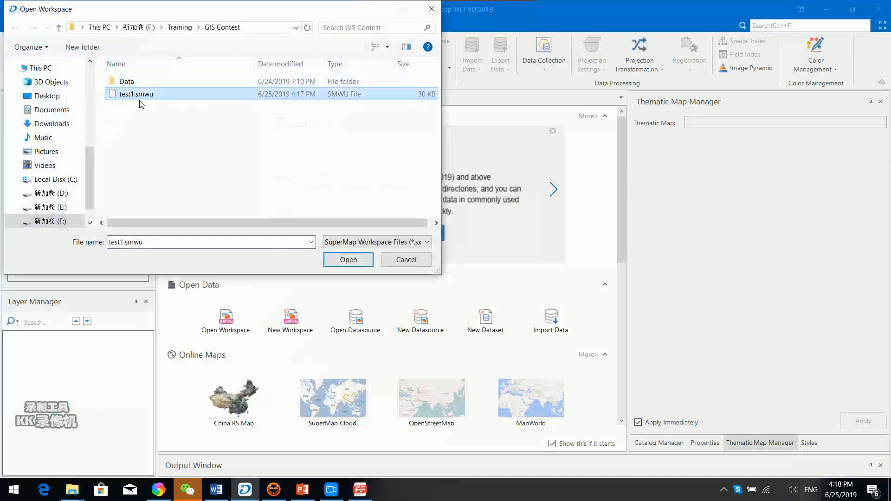
click(348, 263)
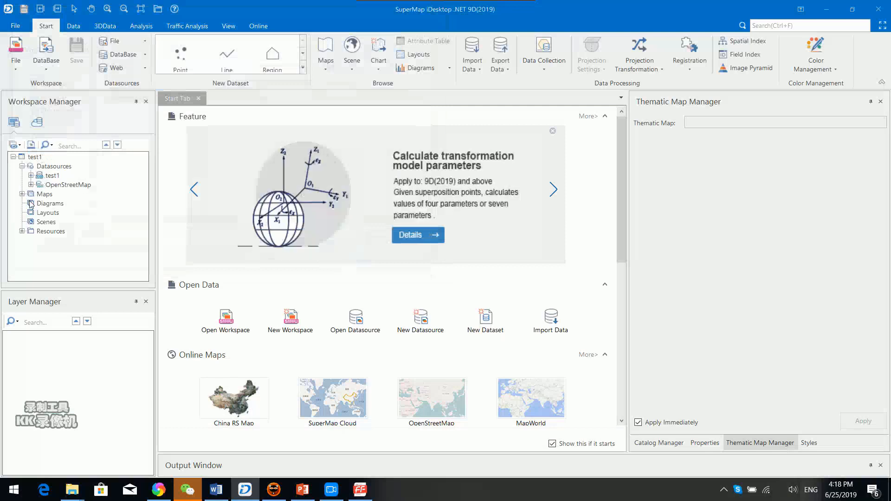
Expand the workspace's Maps, OpenStreetMap and test1 contents and open the saved Indonesia map to check it.
click(22, 195)
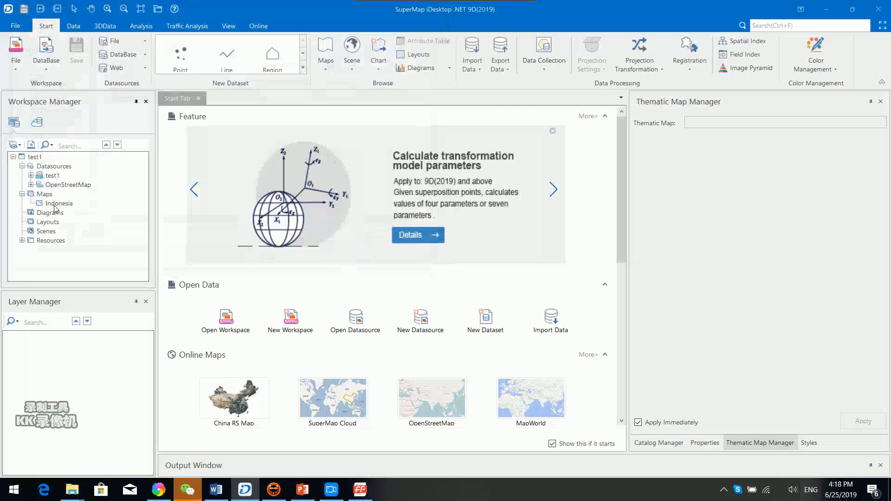
click(55, 204)
click(31, 185)
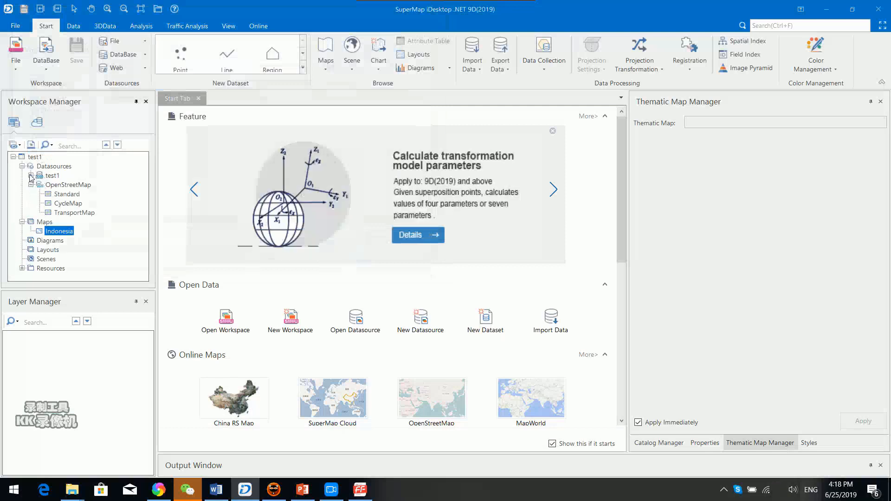
click(31, 175)
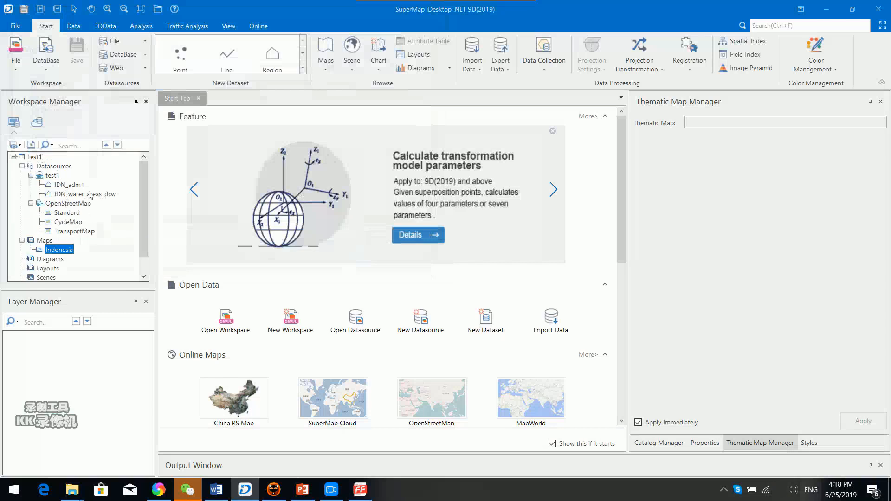
double_click(67, 249)
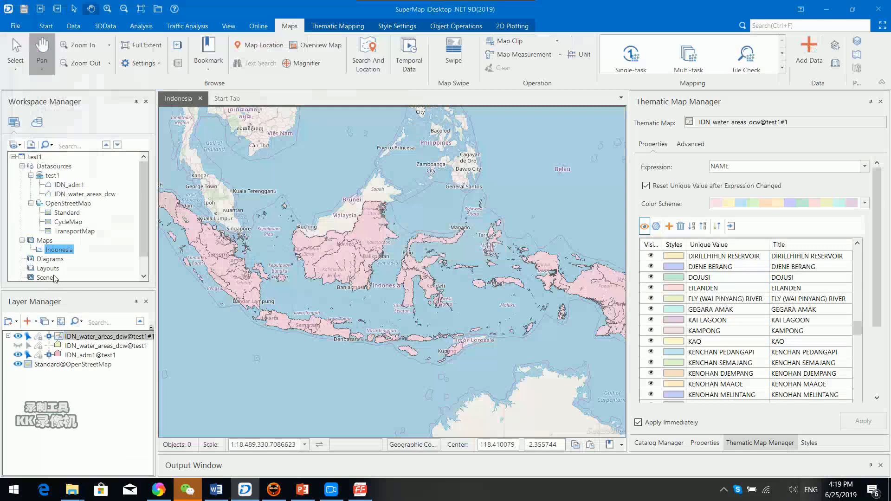
Close the test1 workspace and read the Exercise 02 – Registration & Digitize slide in the PowerPoint presentation.
right_click(36, 157)
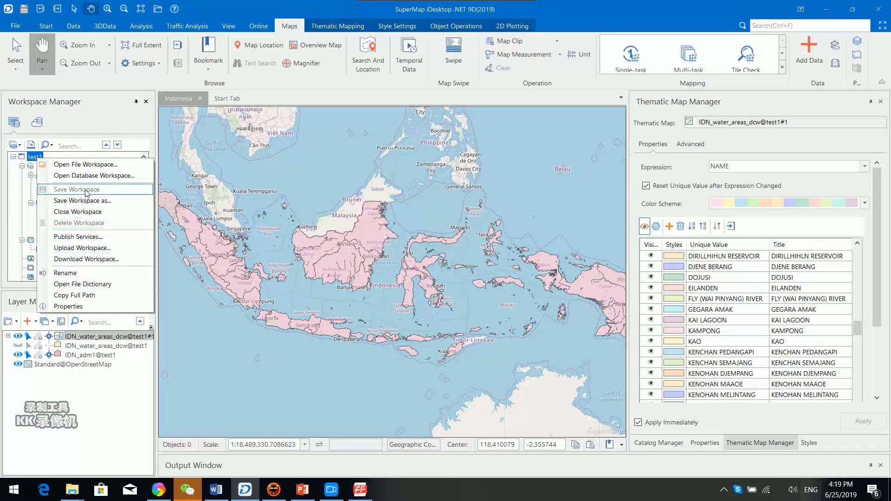
click(86, 215)
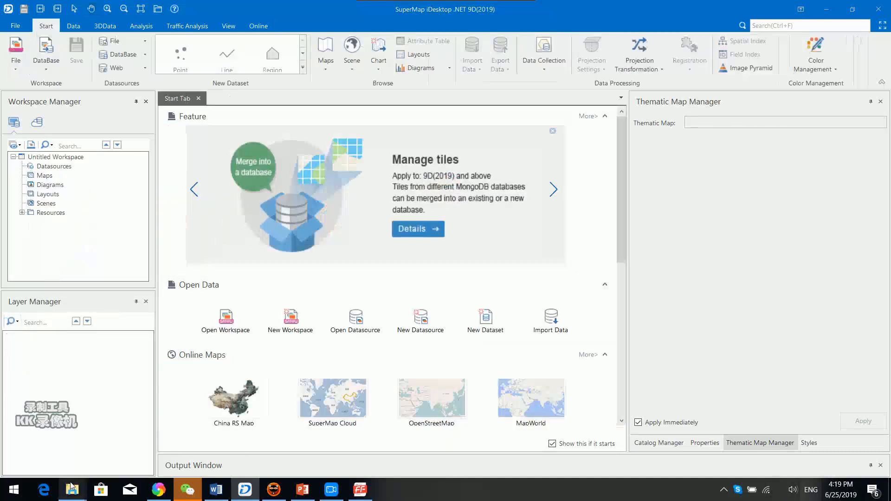
click(303, 490)
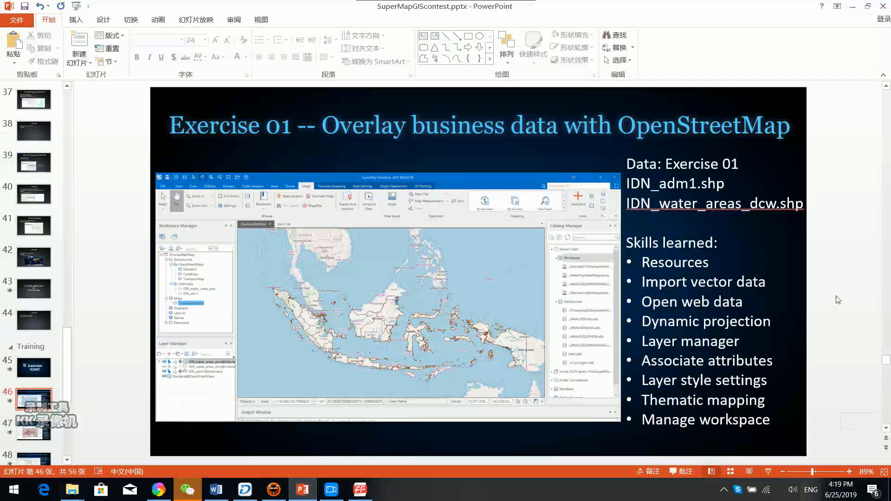
scroll(837, 299, down, 1)
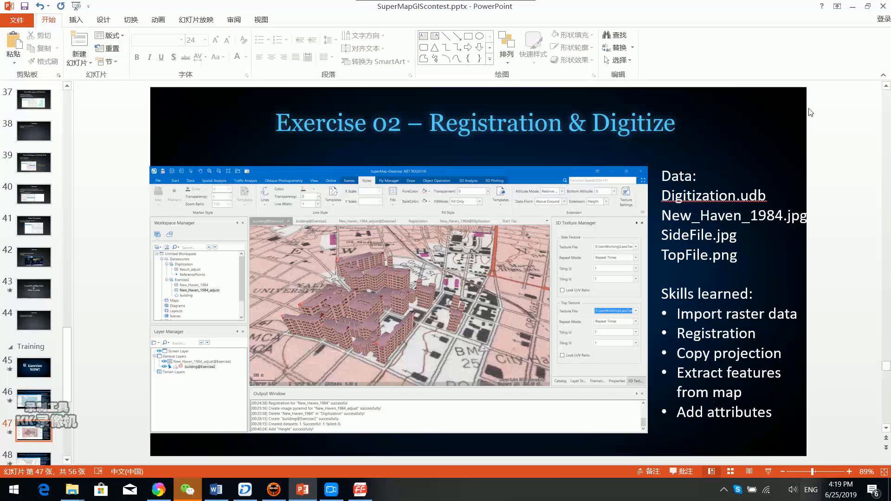
click(854, 7)
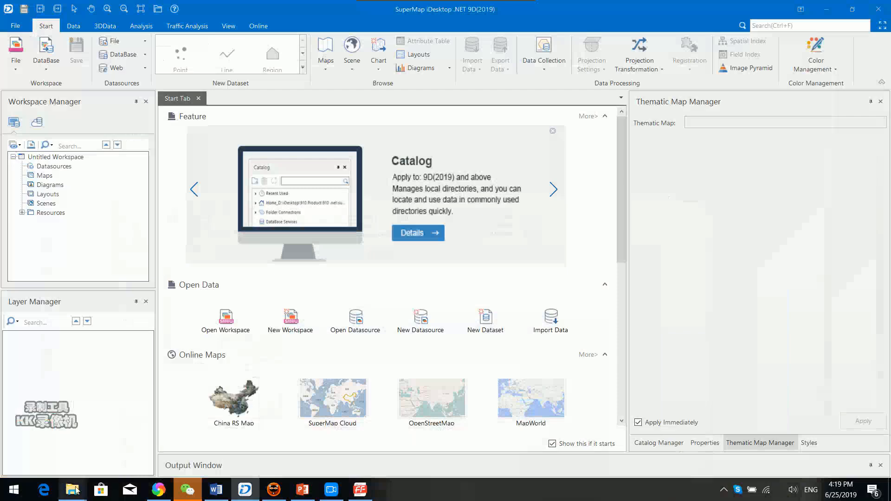
Open the Data > Exercise02 folder in File Explorer and examine New_Haven_1984.jpg and the Digitization .udb and .udd files.
mouse_move(75, 490)
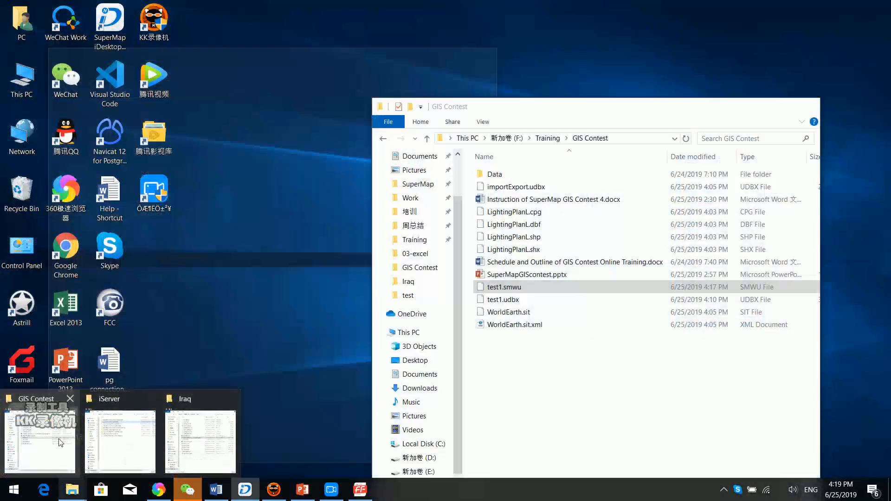
click(60, 443)
double_click(525, 174)
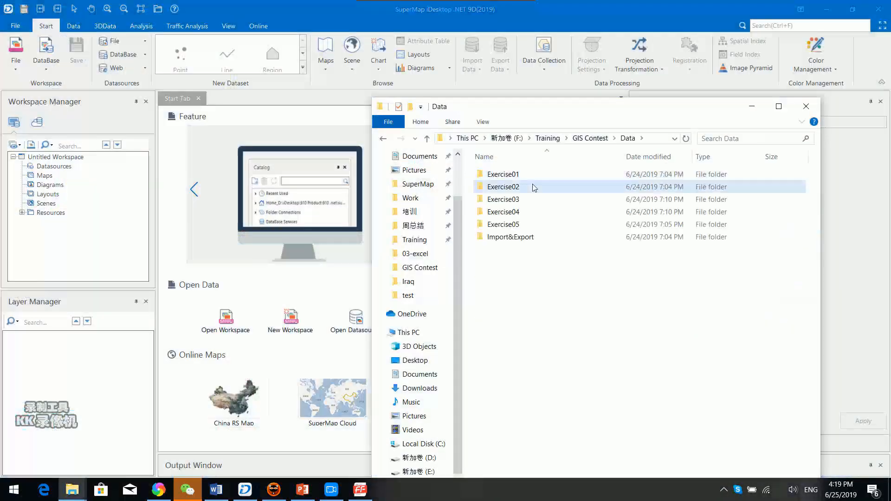
double_click(535, 187)
click(539, 215)
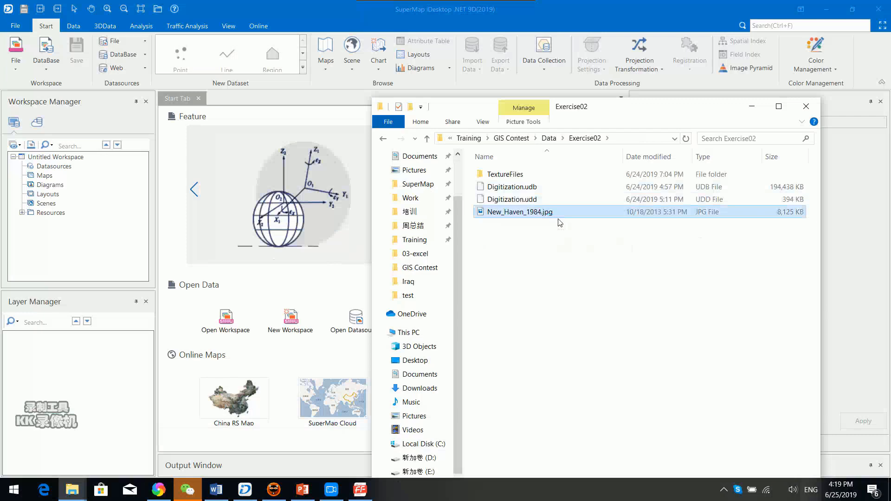
click(526, 200)
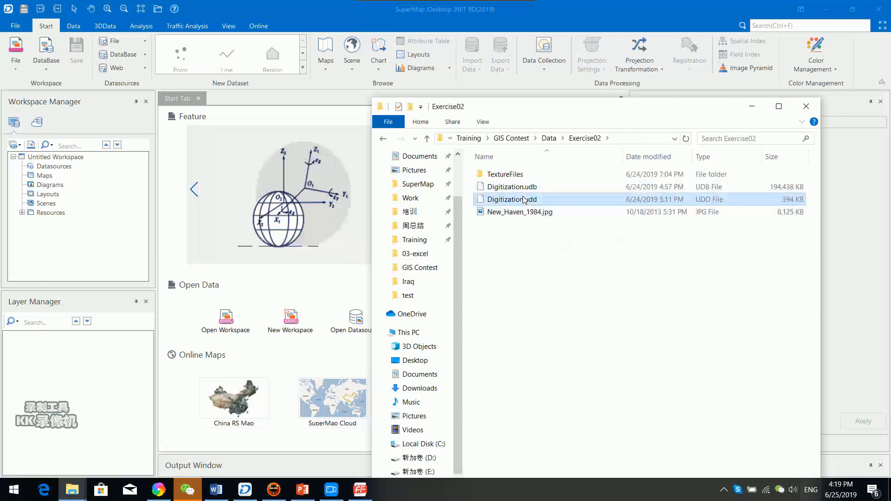
click(546, 190)
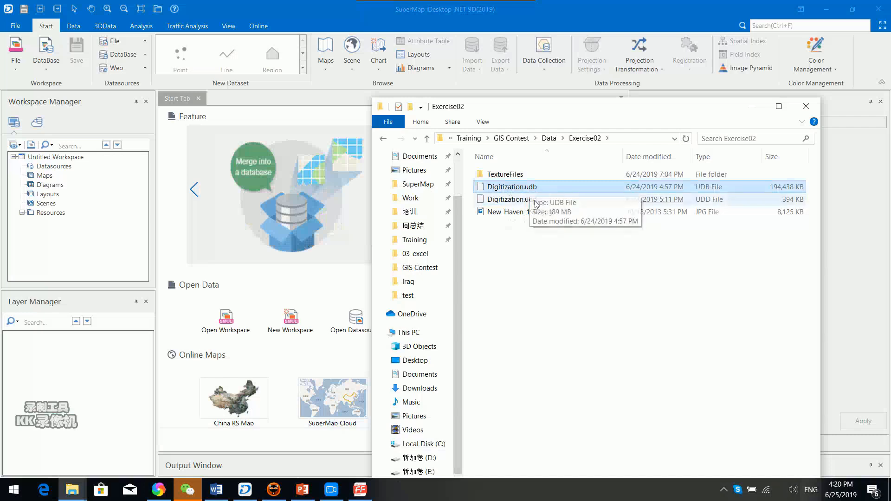
shift+click(534, 200)
click(560, 188)
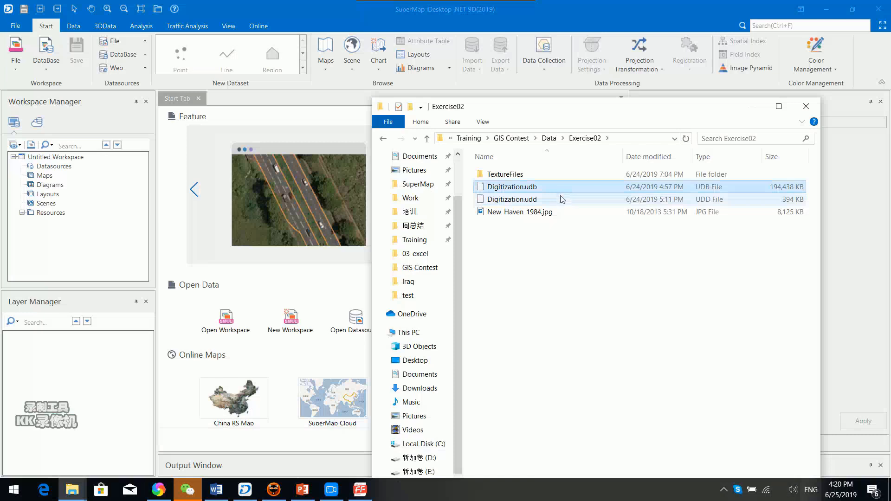
Open the file datasource Digitization.udb from the GIS Contest > Data > Exercise02 folder in SuperMap iDesktop.
click(52, 167)
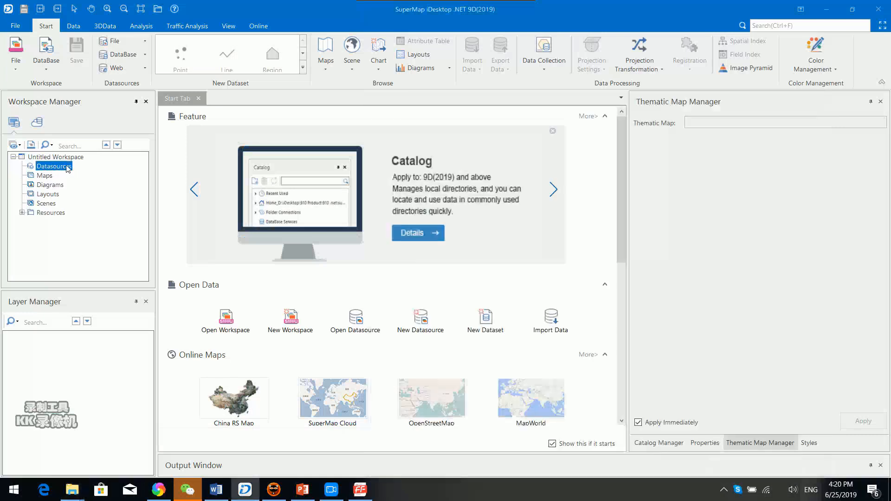
right_click(68, 168)
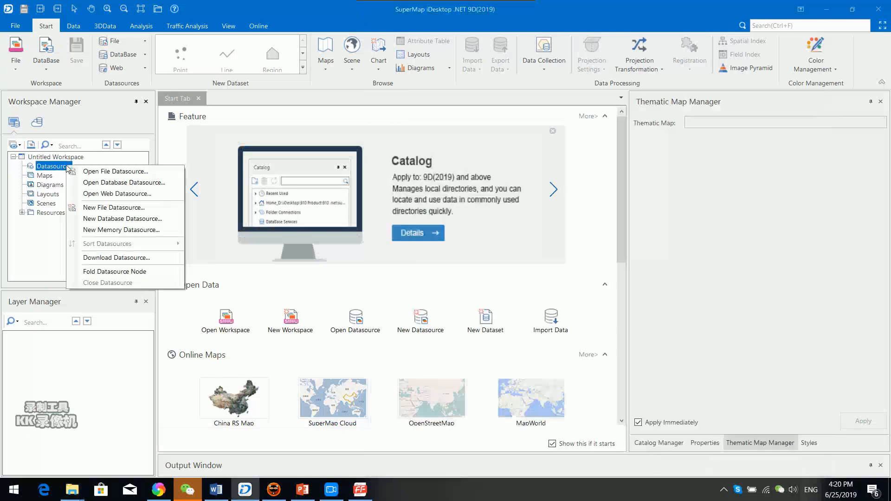
click(133, 172)
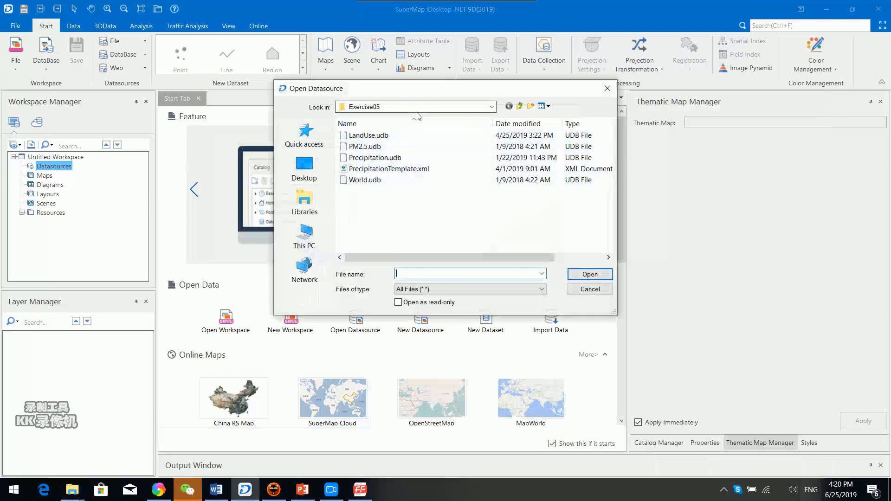
click(418, 107)
click(374, 290)
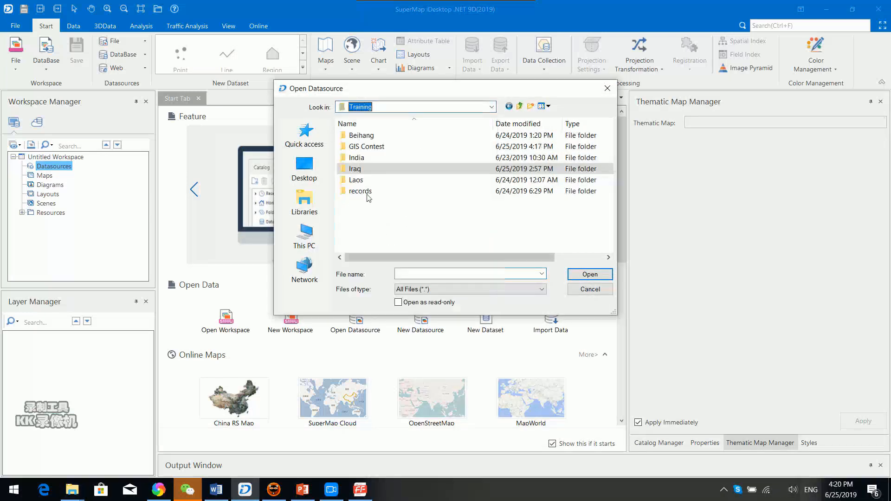
double_click(366, 147)
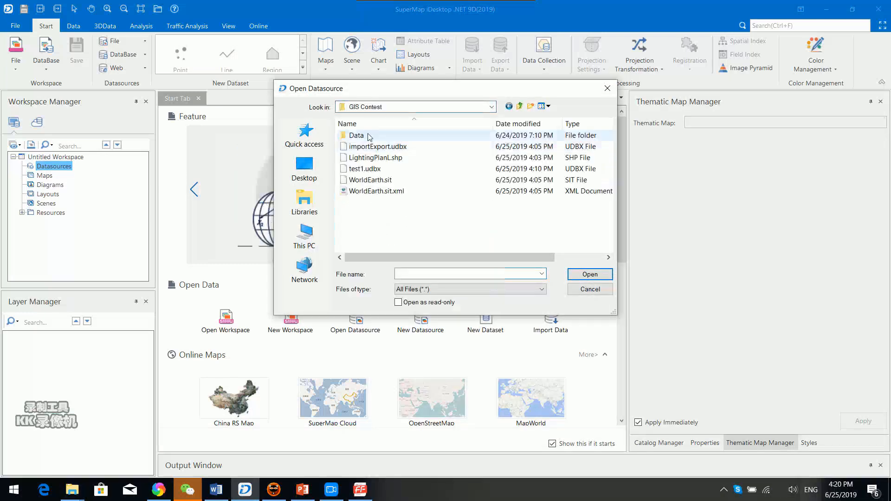
double_click(370, 136)
double_click(370, 146)
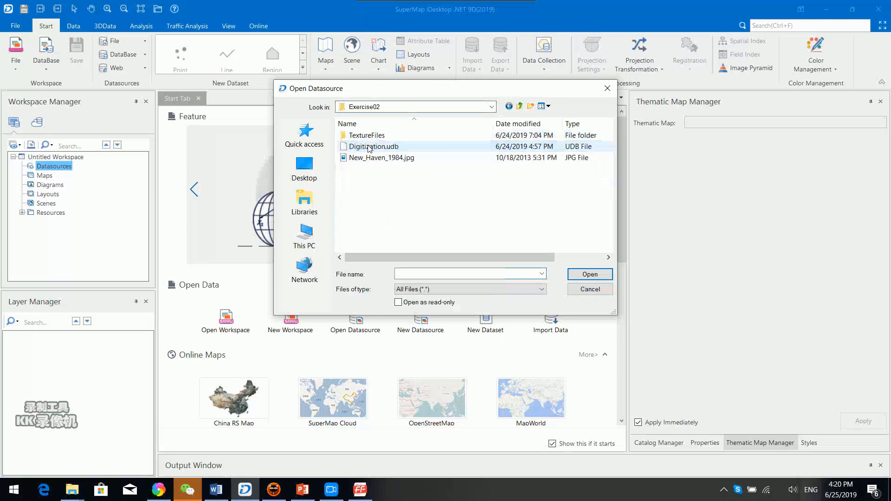
click(369, 147)
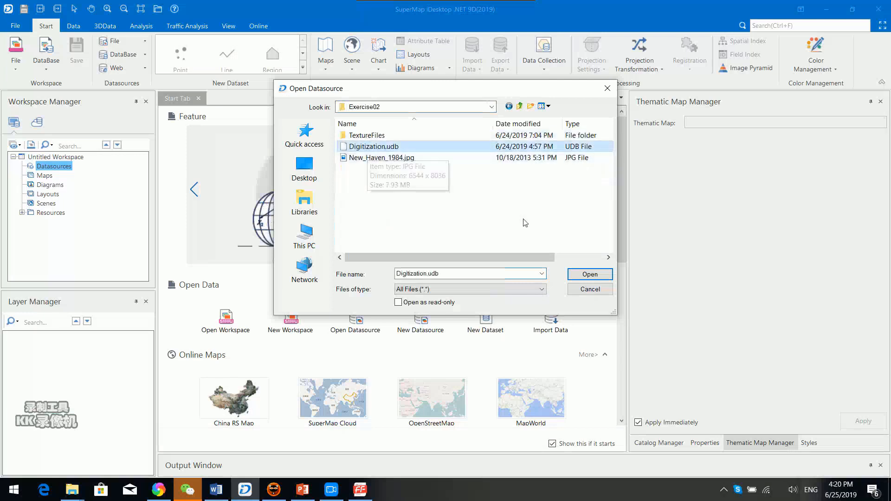
click(580, 279)
click(580, 276)
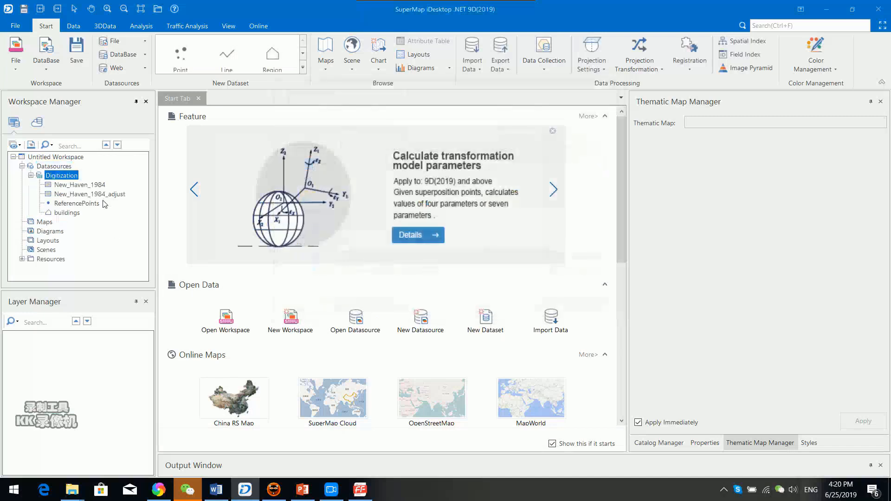
Delete the New_Haven_1984, New_Haven_1984_adjust and buildings datasets from the Digitization datasource, keeping only ReferencePoints.
click(83, 185)
shift+click(84, 195)
ctrl+click(75, 213)
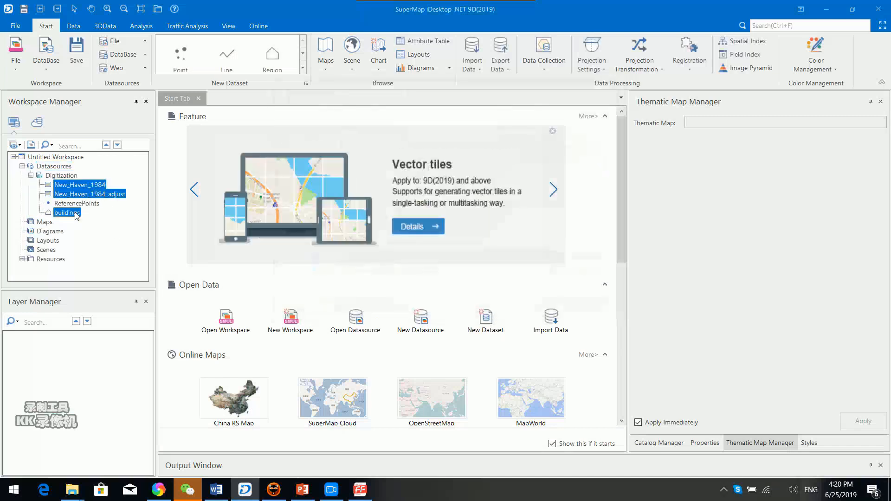
right_click(75, 213)
click(132, 305)
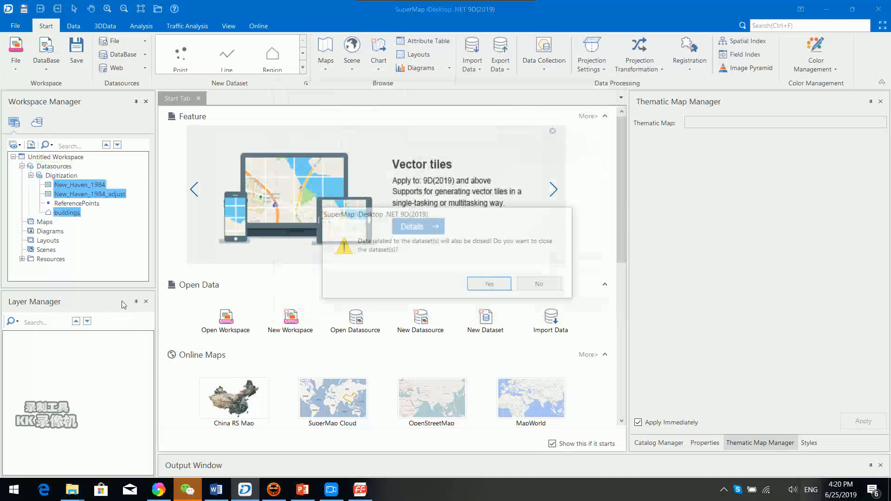
click(489, 285)
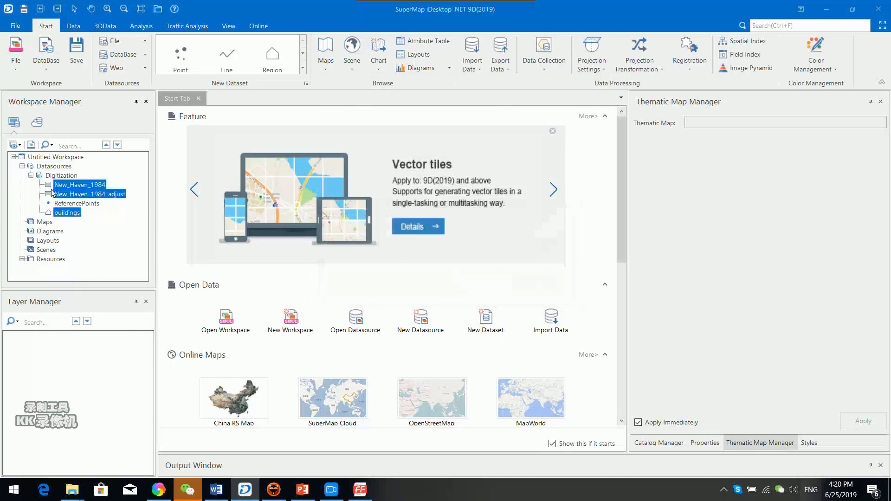
right_click(81, 194)
click(130, 297)
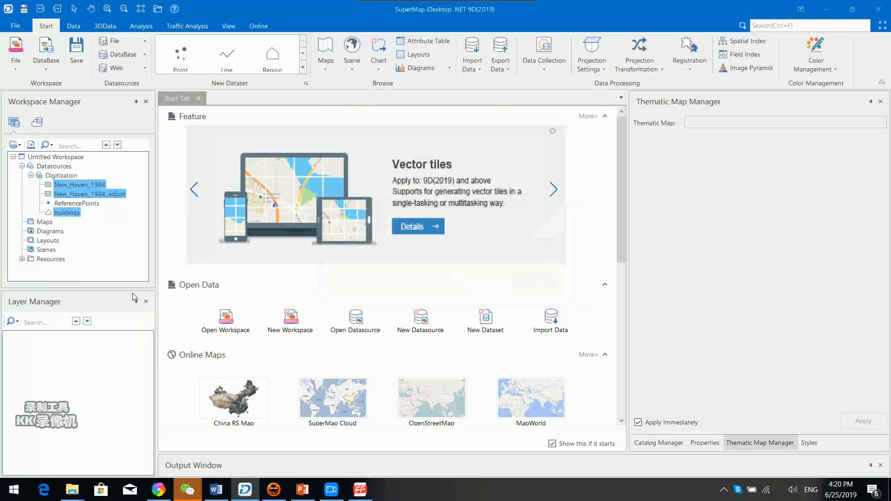
click(460, 282)
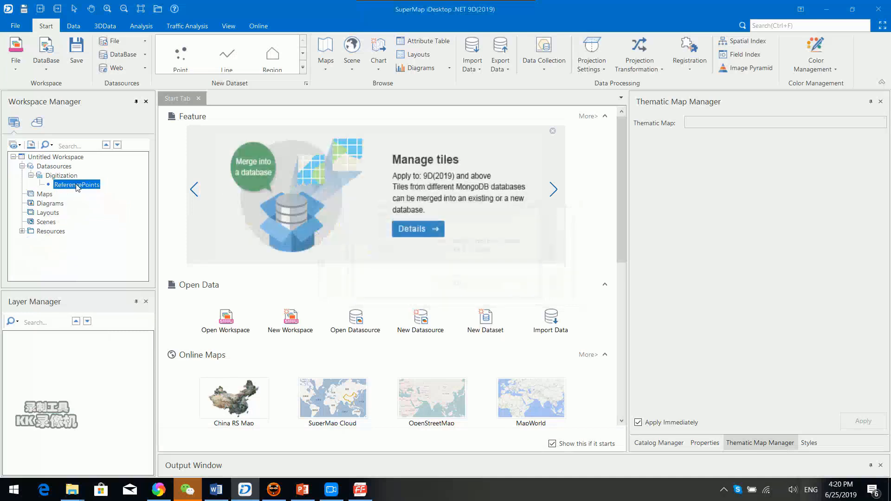
Display the ReferencePoints dataset in a map and check the coordinate system in its properties.
double_click(77, 185)
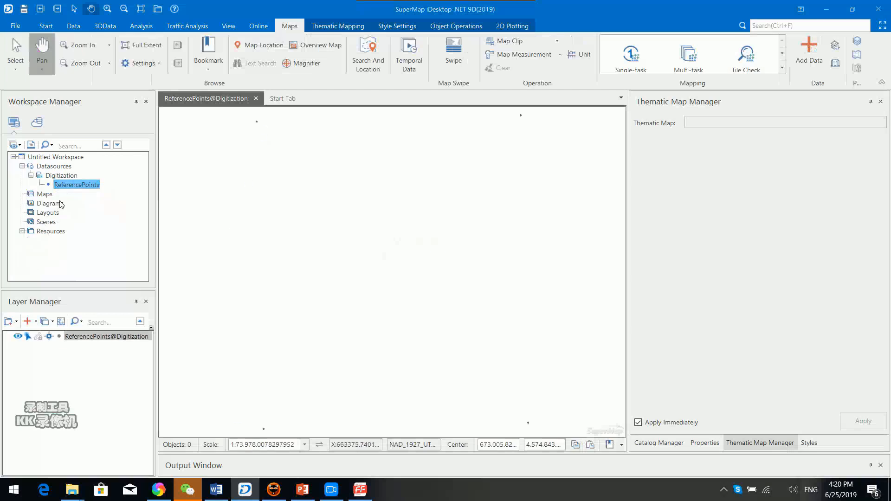
right_click(96, 187)
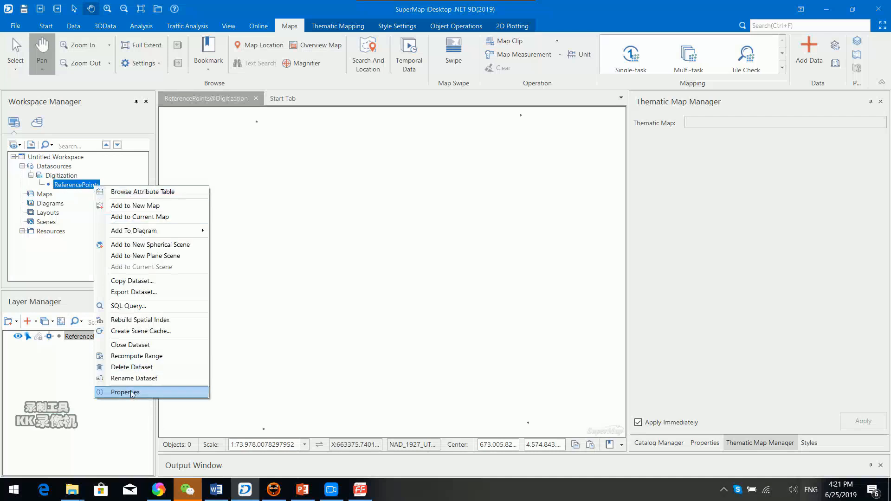
click(151, 392)
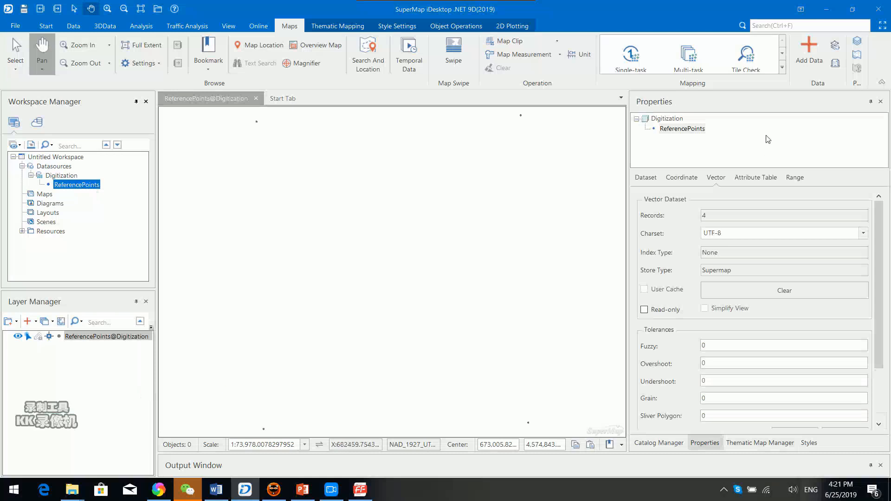
click(686, 179)
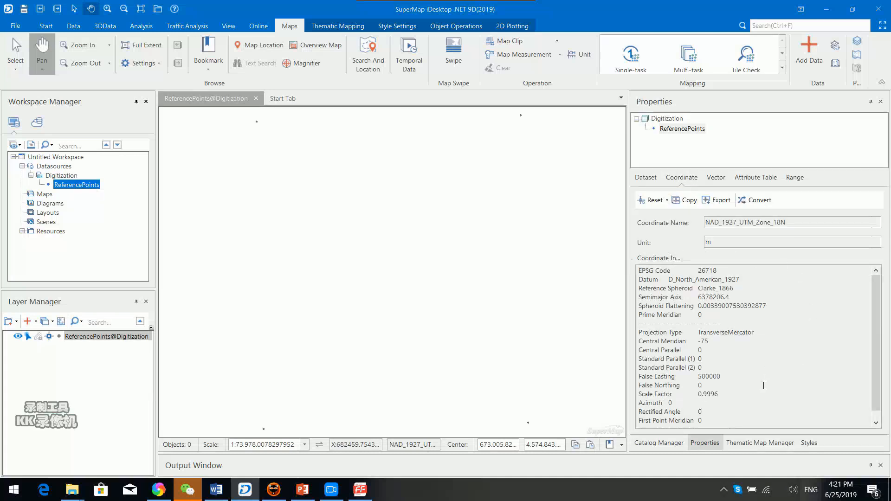
Import New_Haven_1984.jpg from the Data > Exercise02 folder into the Digitization datasource as a PNG-encoded image with an image pyramid.
click(65, 168)
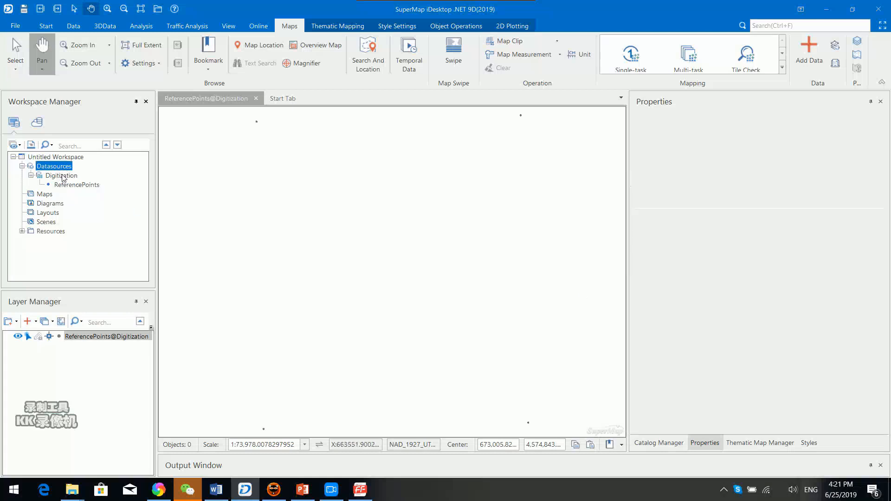
click(63, 177)
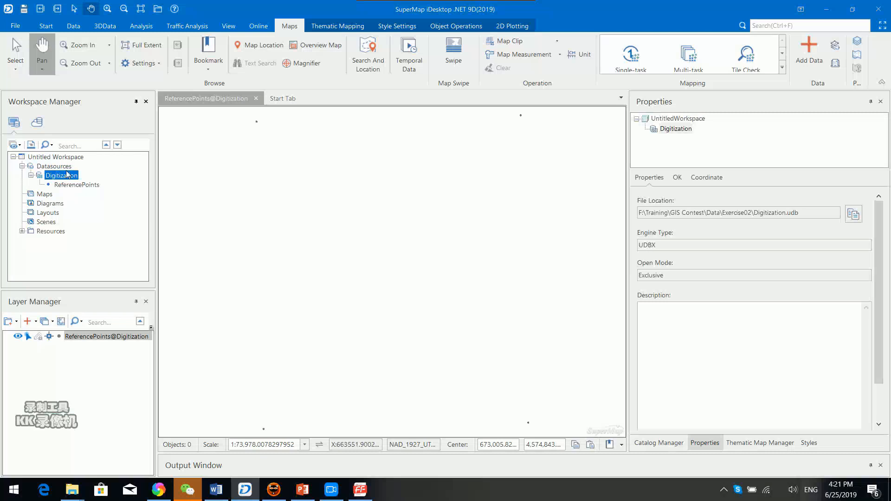
right_click(71, 178)
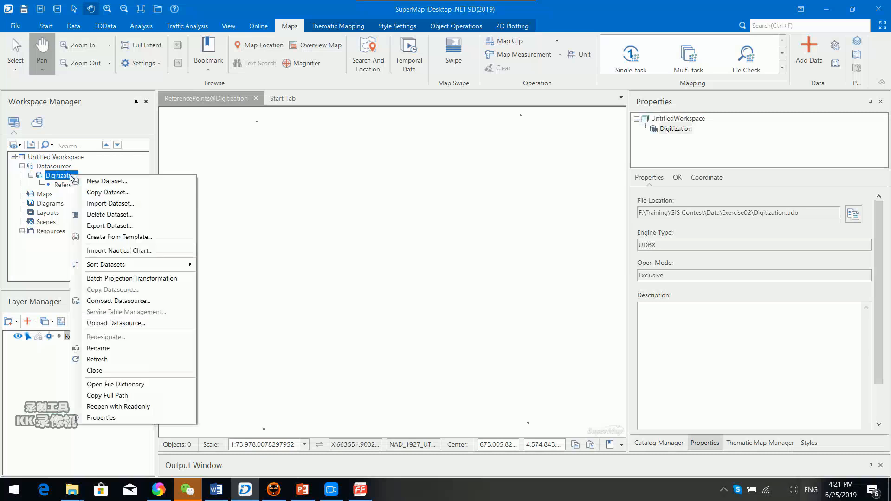
click(105, 203)
click(187, 86)
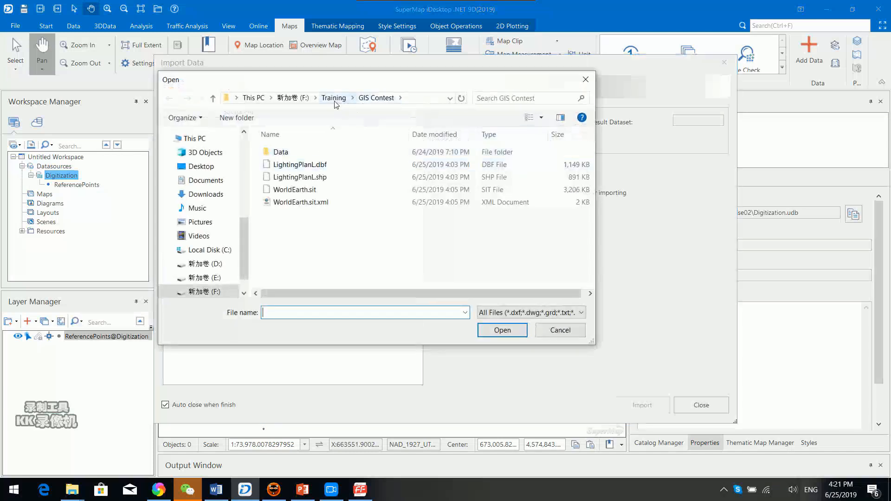
double_click(282, 152)
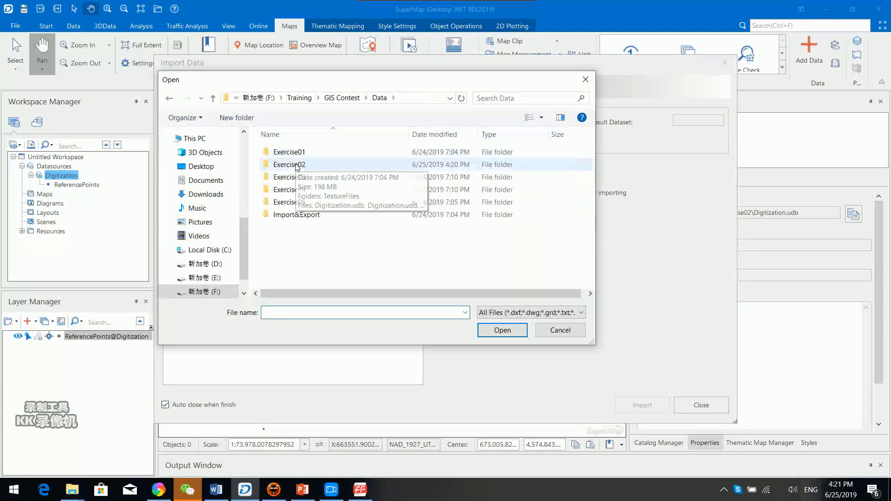
double_click(297, 165)
click(356, 163)
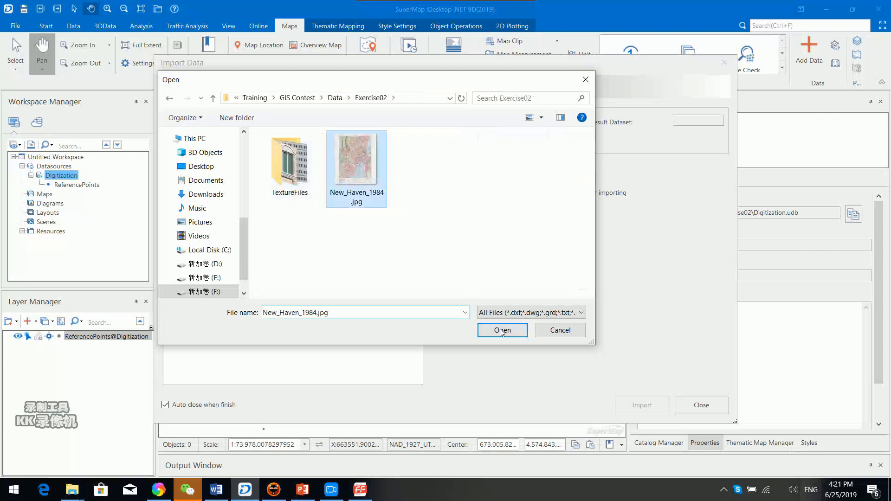
click(502, 330)
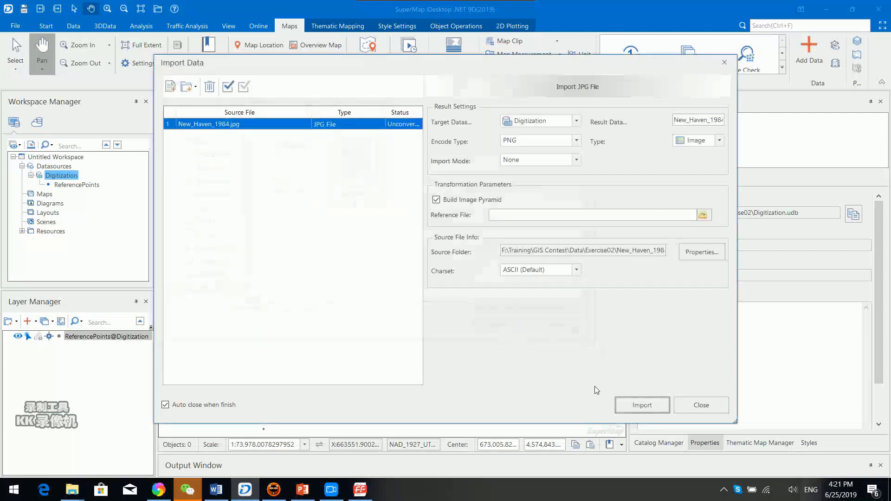
click(641, 407)
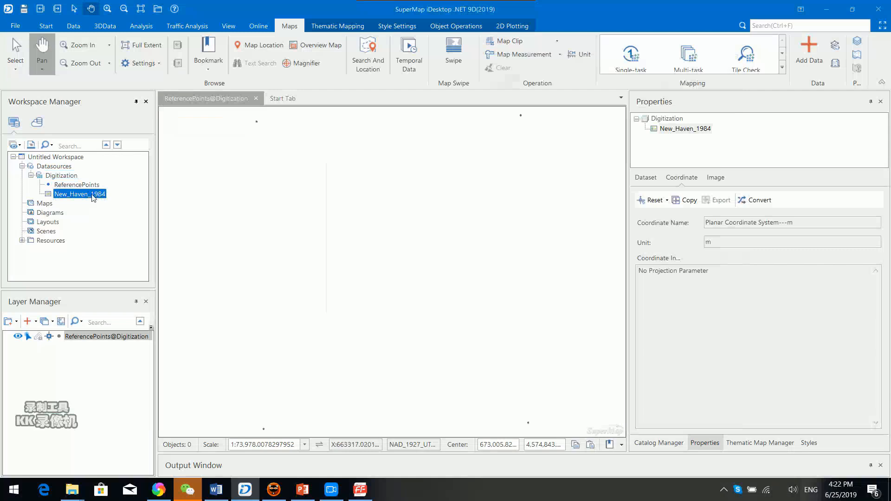
Add the imported New_Haven_1984 image to the ReferencePoints map and show that layer at full extent.
drag(85, 196, 301, 203)
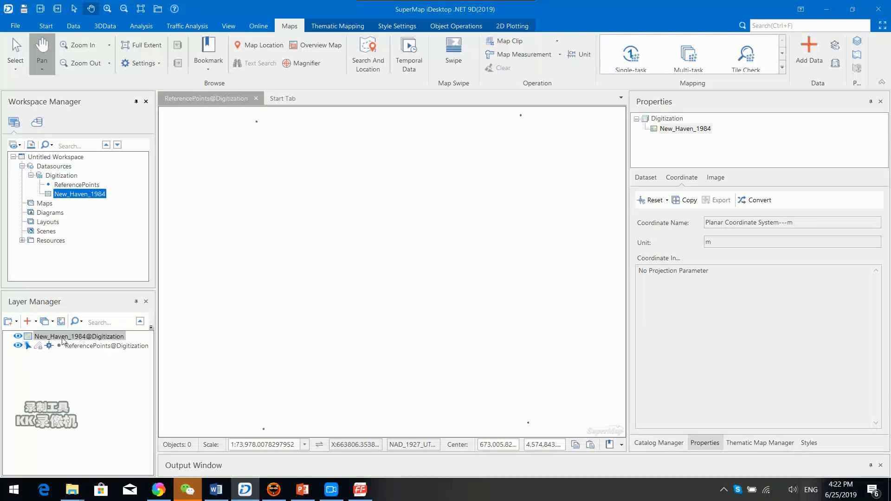
right_click(99, 339)
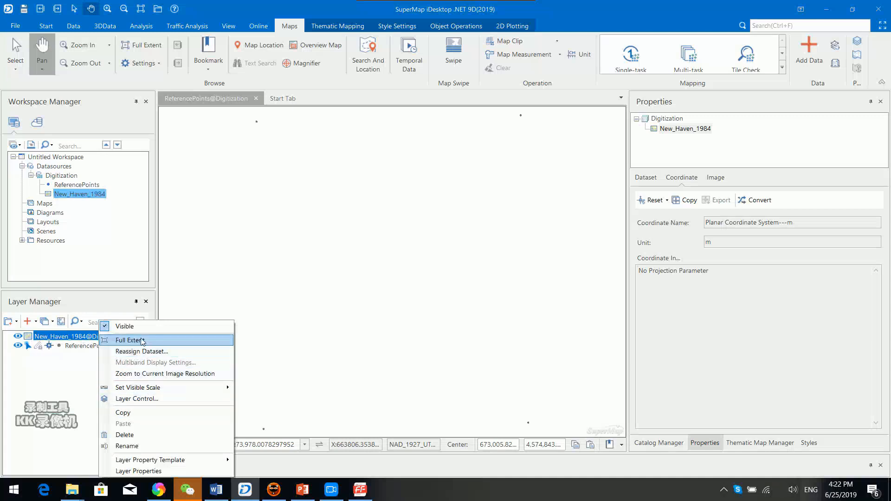
click(157, 343)
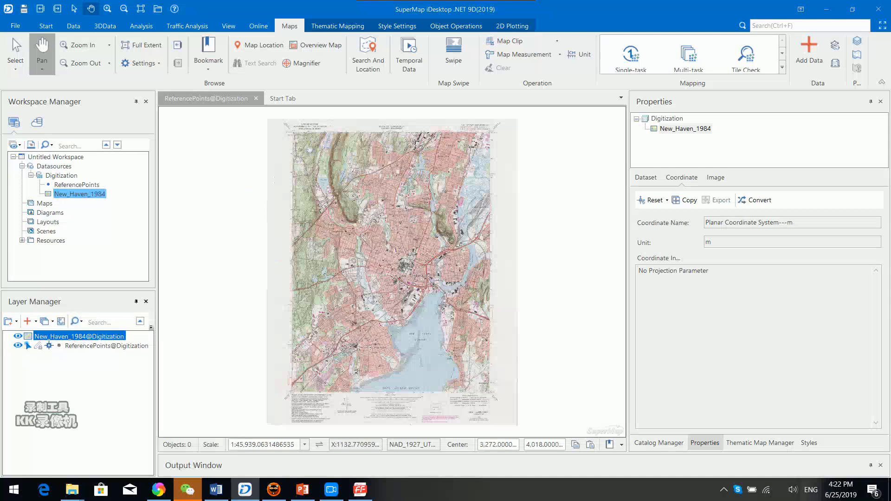
Examine the coordinate crosshairs and labels at the four corners of the New_Haven_1984 map sheet.
scroll(310, 150, up, 8)
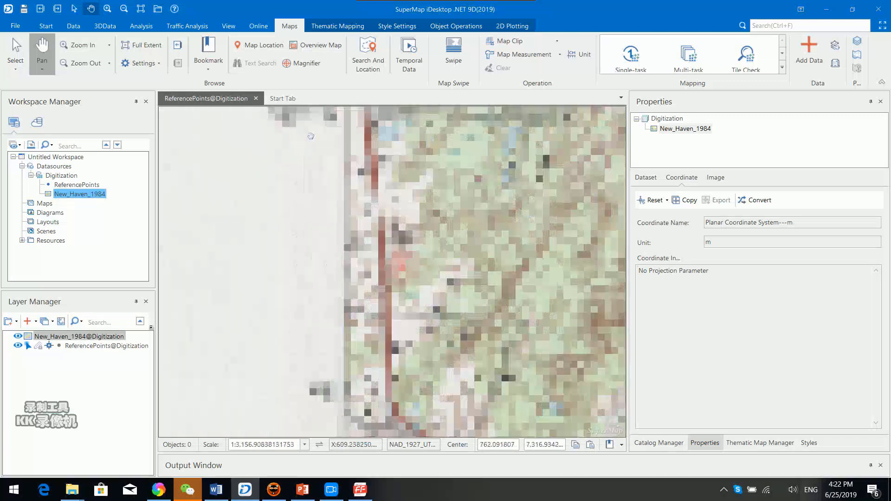
scroll(332, 314, up, 4)
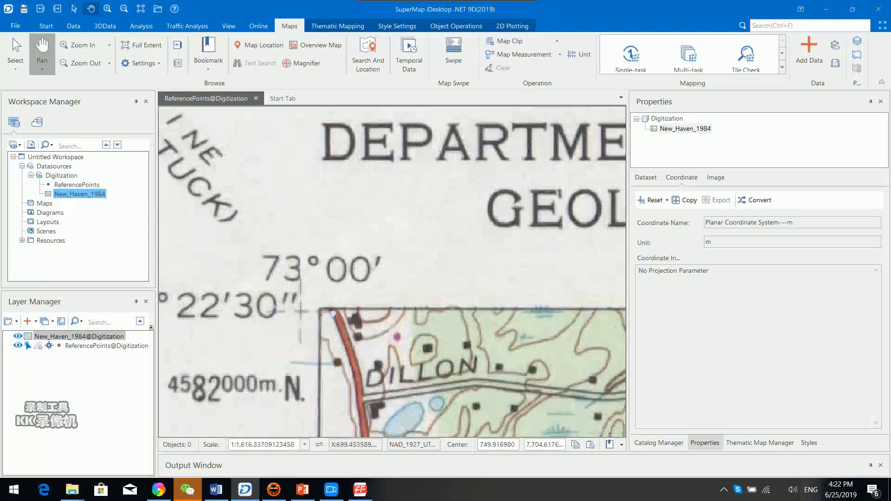
scroll(350, 354, down, 5)
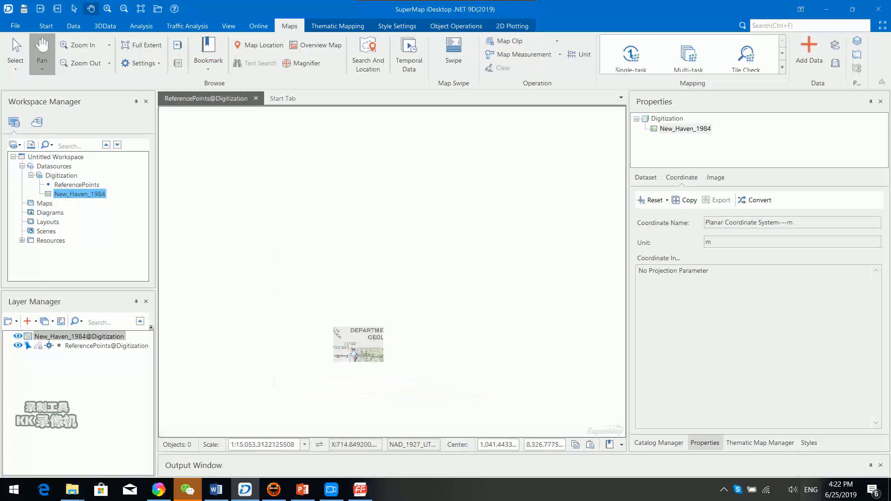
drag(511, 380, 262, 303)
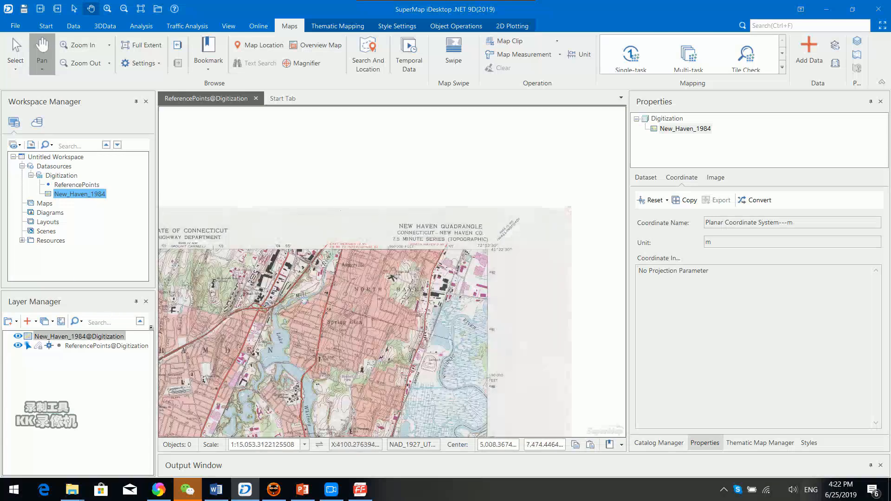
scroll(498, 241, up, 4)
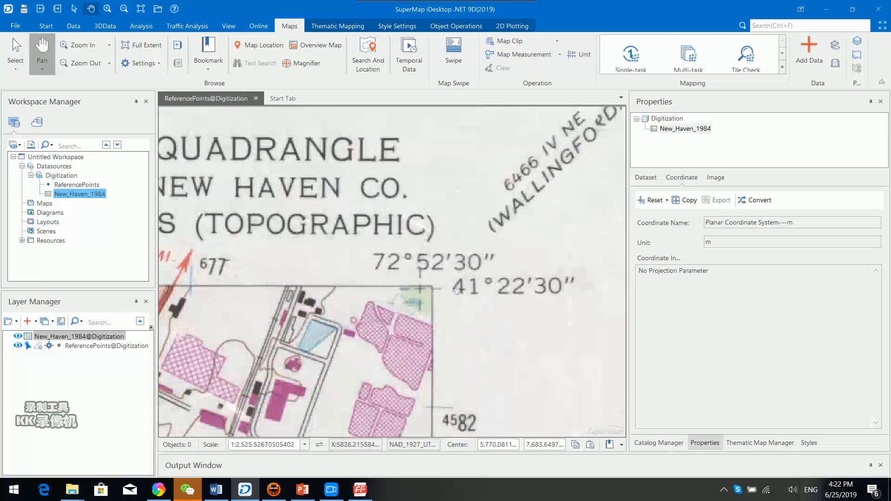
scroll(458, 290, down, 3)
drag(458, 306, 484, 129)
scroll(457, 310, down, 4)
drag(466, 412, 482, 290)
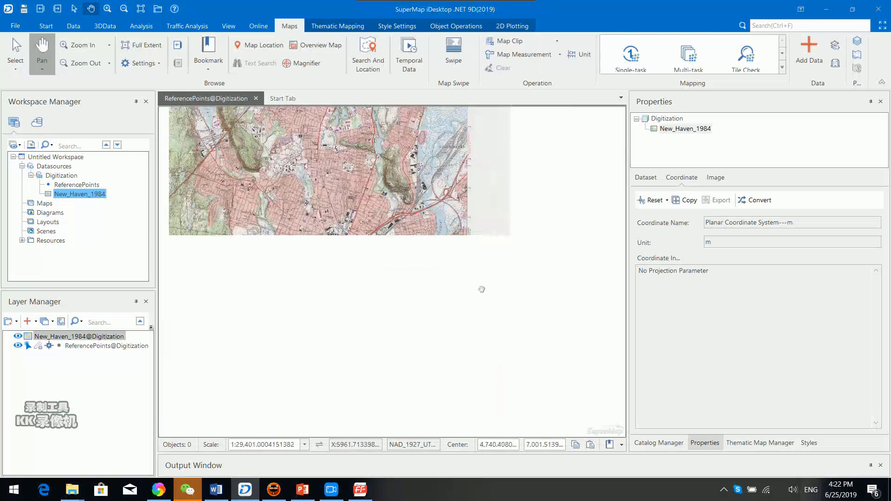
scroll(478, 302, up, 3)
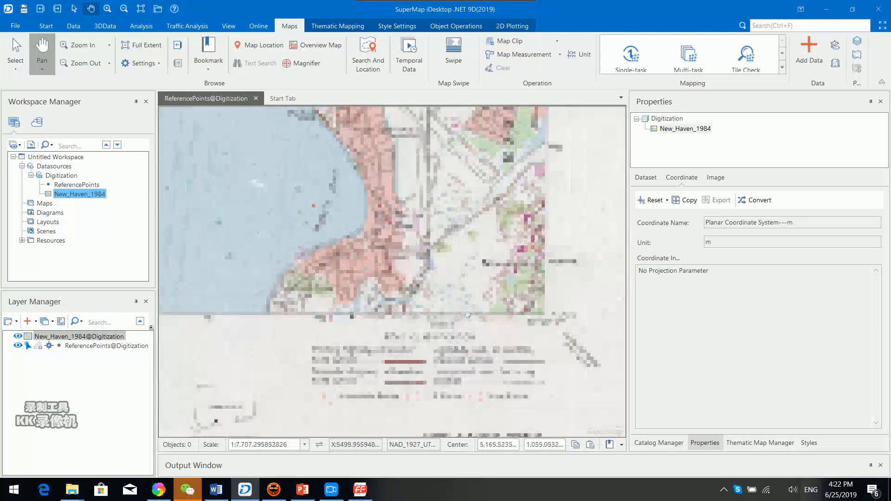
scroll(532, 314, up, 1)
scroll(532, 315, up, 3)
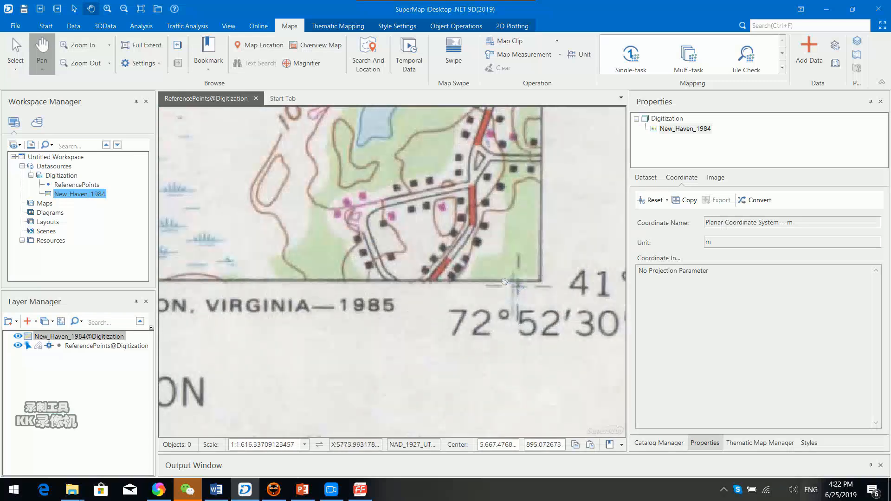
scroll(296, 293, down, 7)
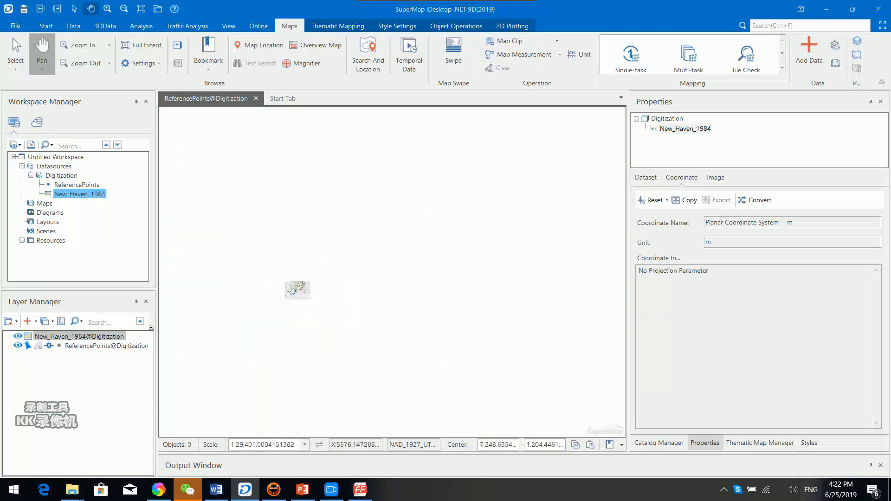
scroll(352, 312, up, 8)
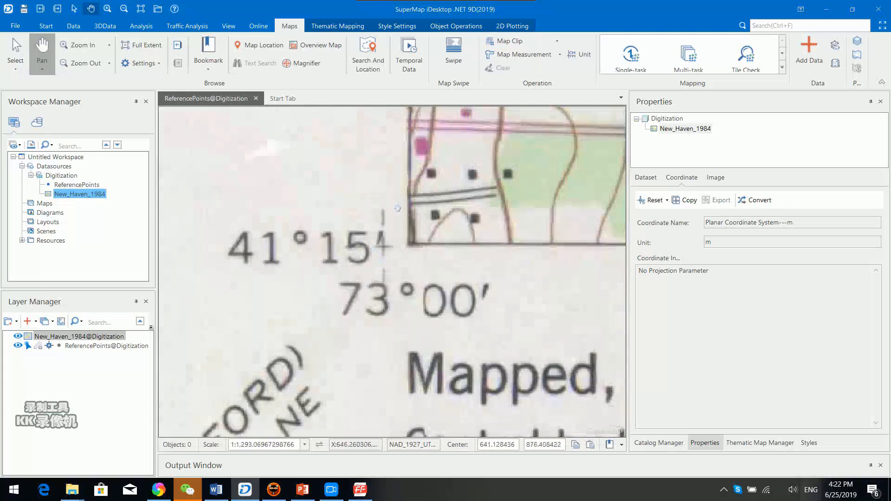
scroll(458, 306, down, 10)
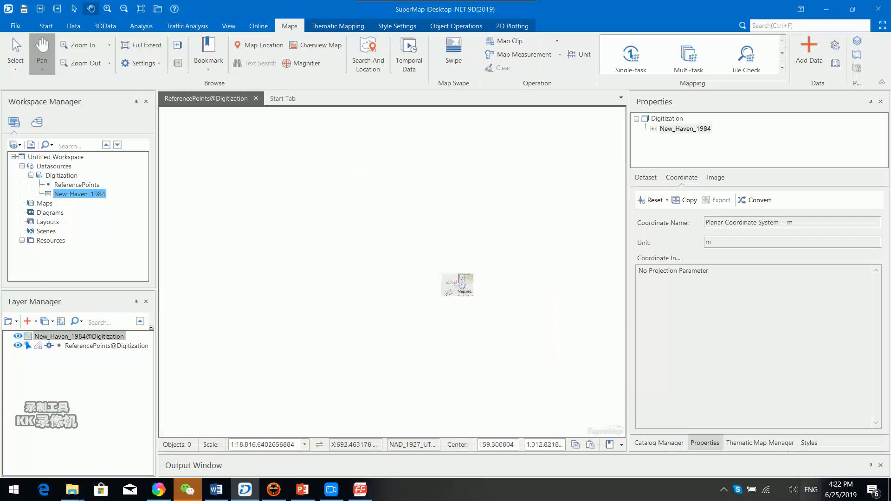
drag(513, 225, 255, 398)
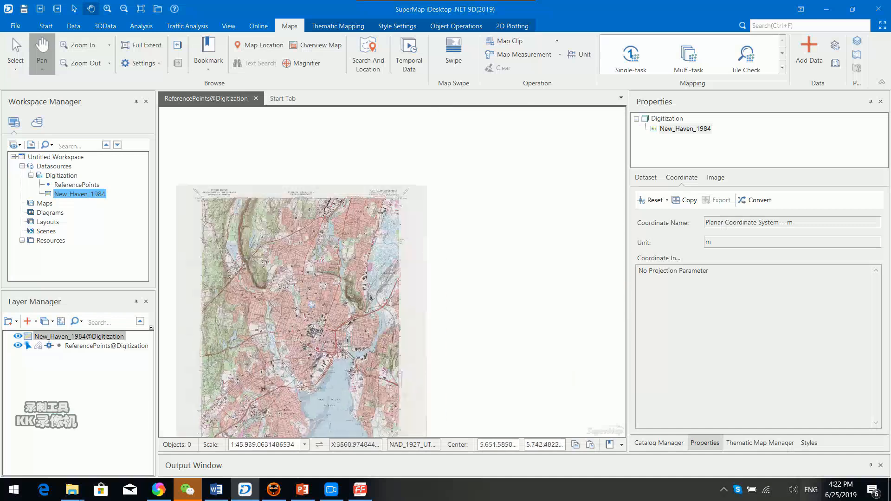
scroll(311, 302, down, 2)
drag(306, 334, 381, 280)
scroll(380, 254, up, 2)
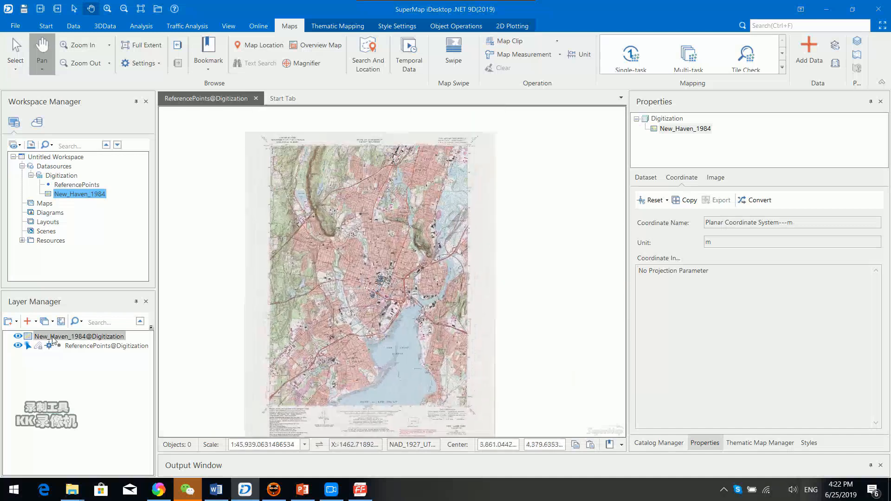
Show the ReferencePoints layer at full extent and check the coordinate information of the New_Haven_1984 dataset.
click(85, 347)
right_click(85, 346)
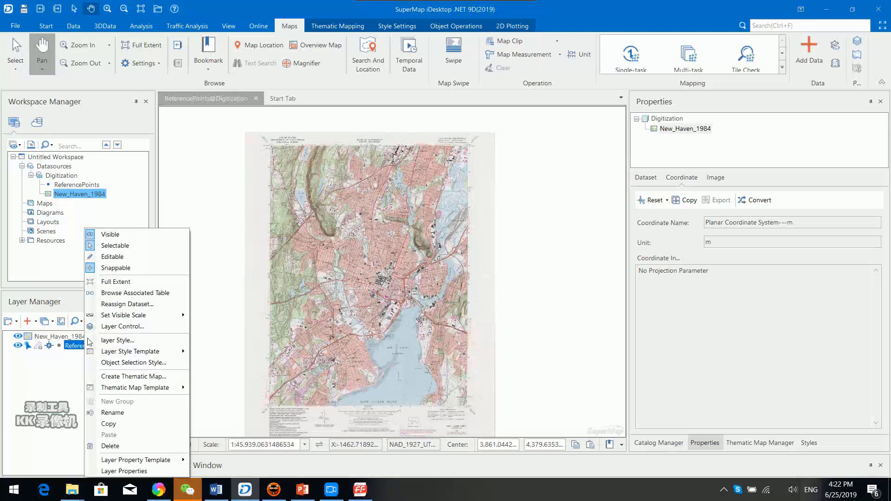
click(116, 282)
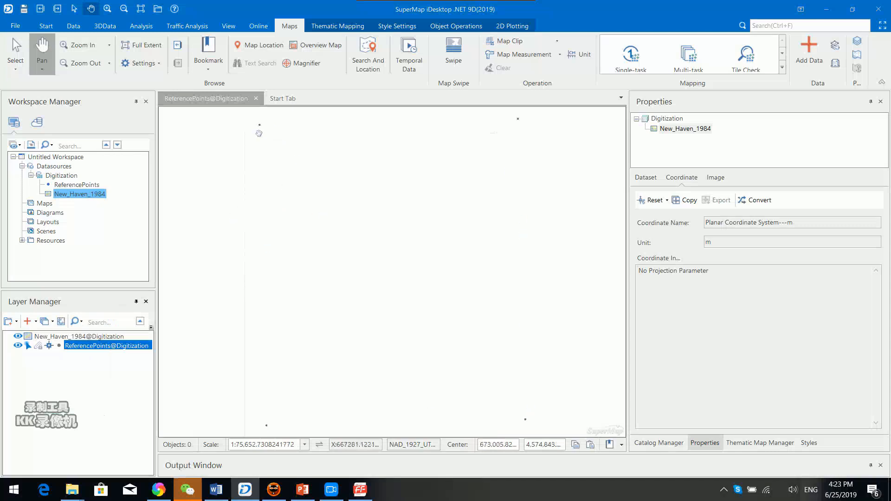
click(68, 338)
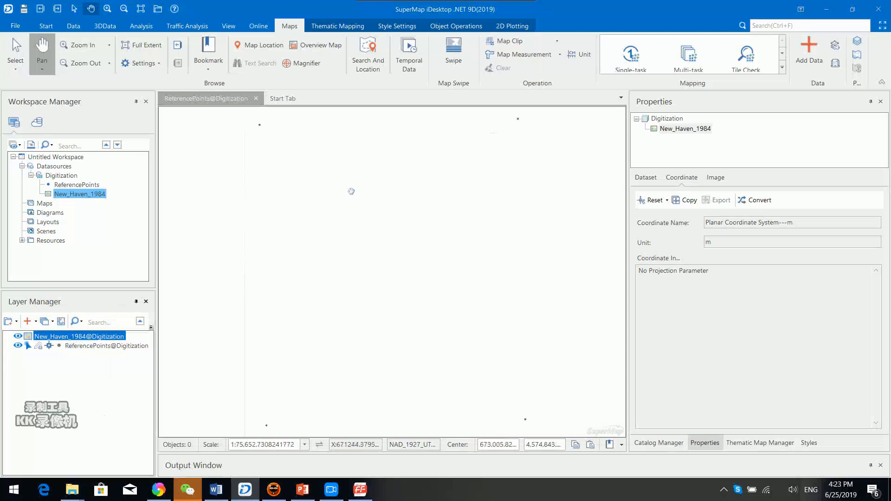
click(75, 194)
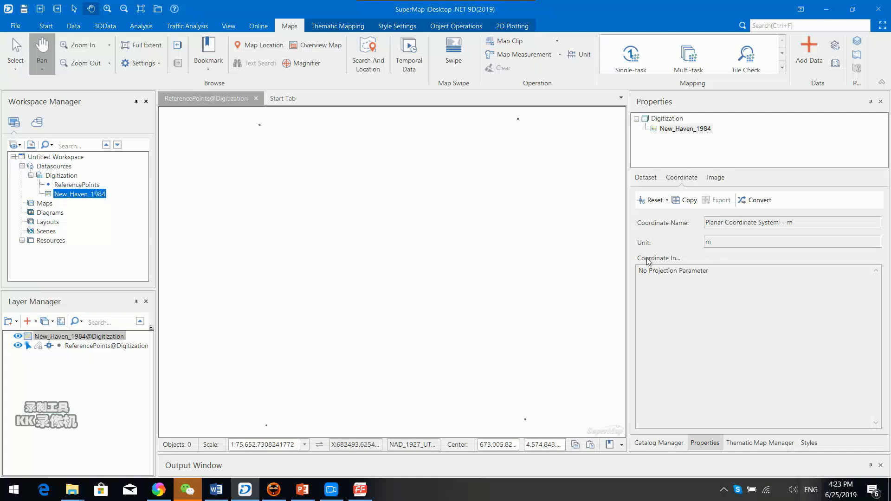
drag(640, 274, 724, 277)
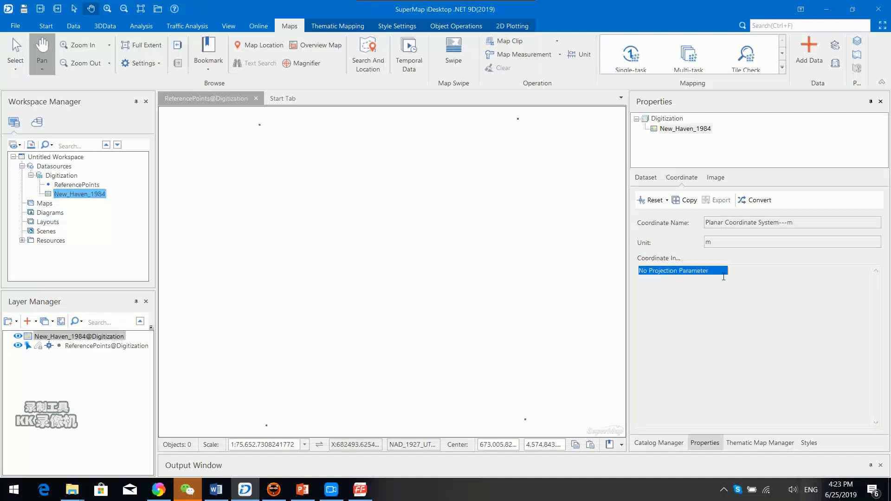
click(691, 307)
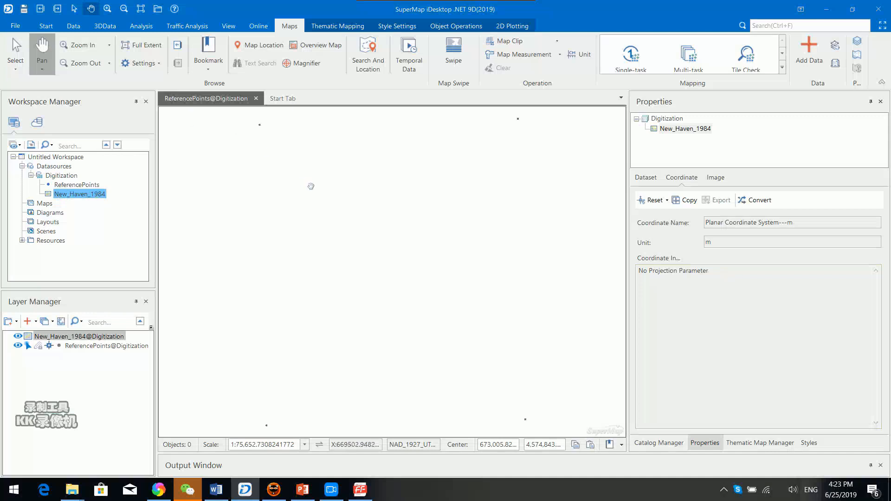
Create a new registration with New_Haven_1984 as the registration data and ReferencePoints from the Digitization datasource as the reference data.
click(49, 26)
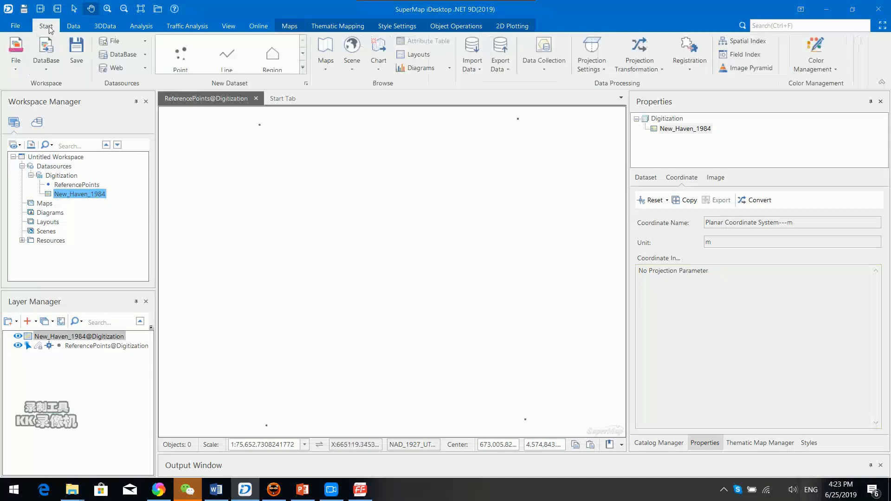
click(692, 71)
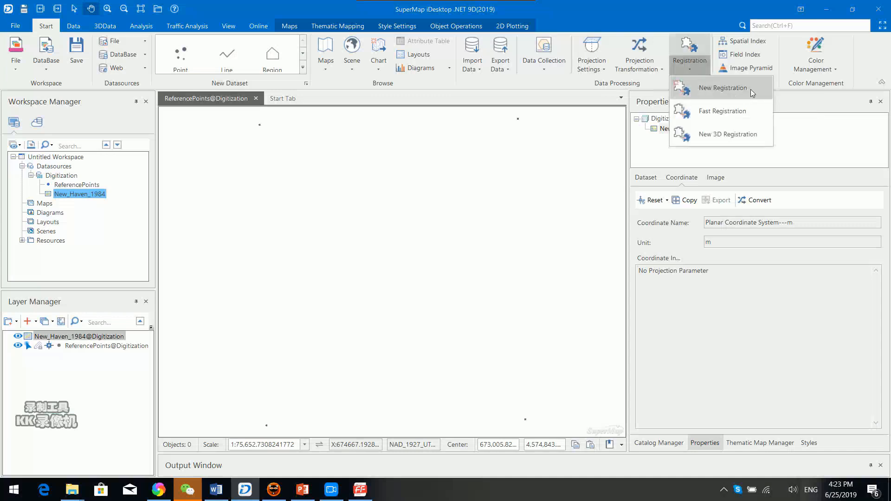
click(709, 92)
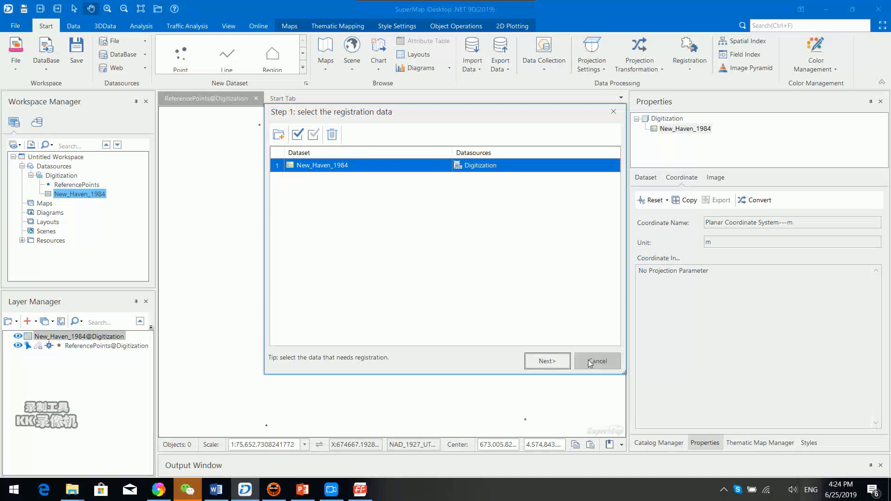
click(547, 361)
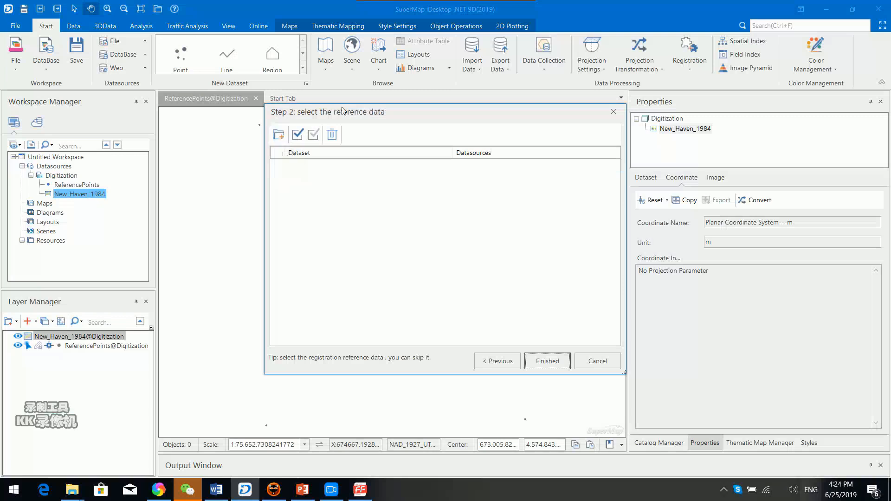
drag(360, 112, 282, 123)
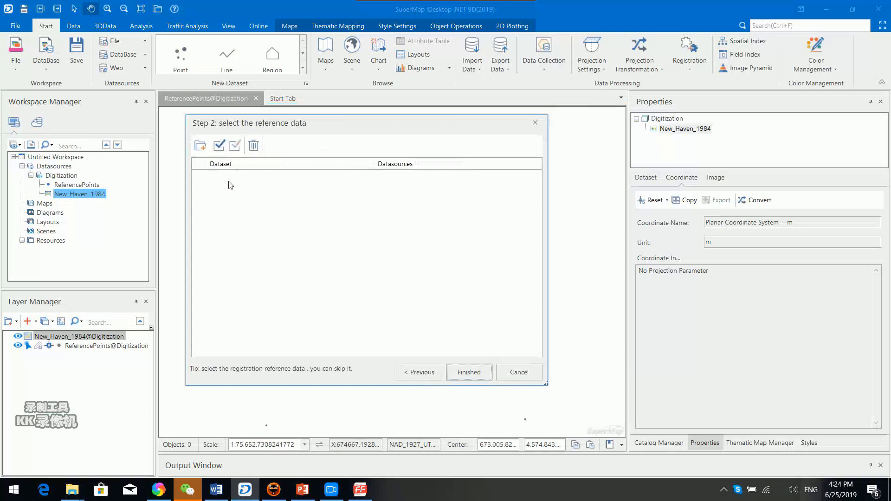
click(201, 147)
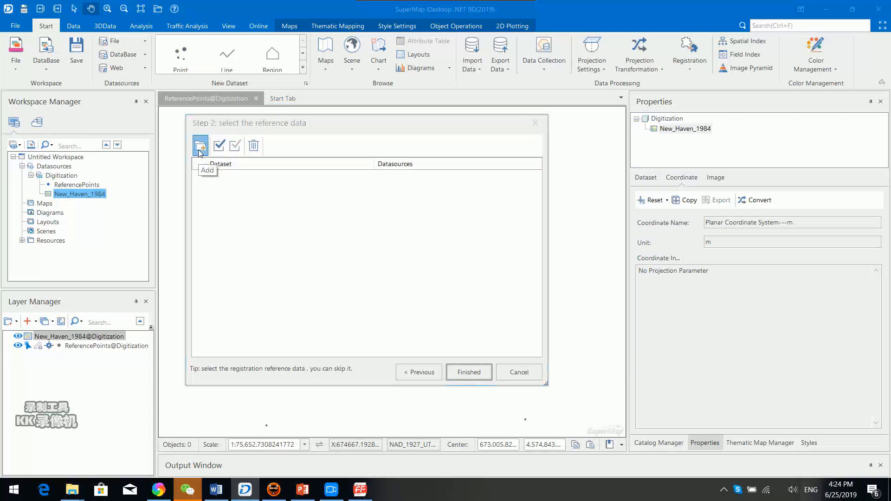
click(398, 149)
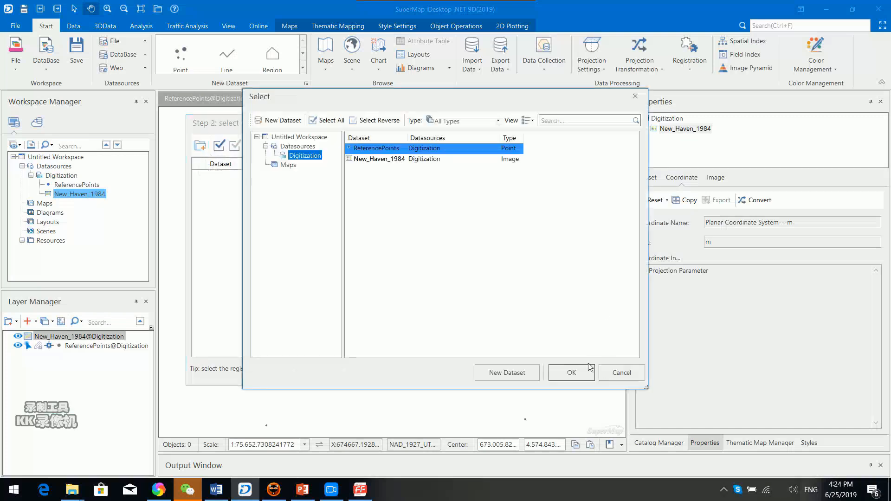
click(574, 373)
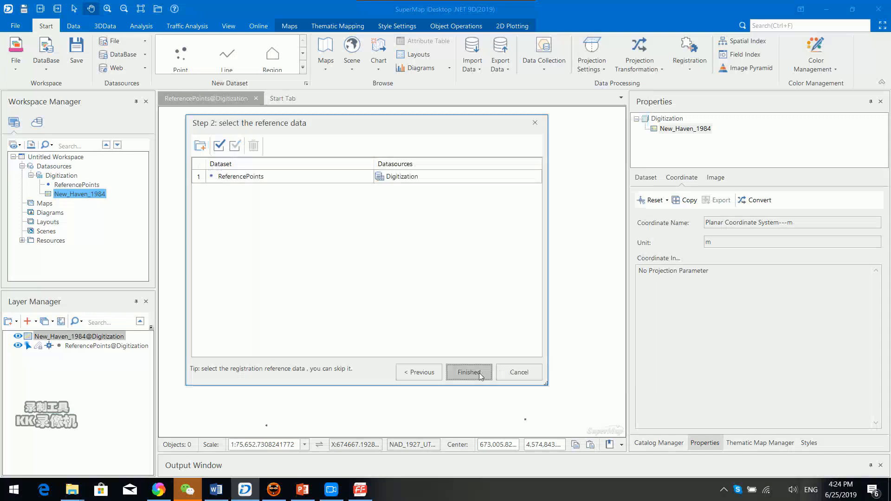
click(479, 372)
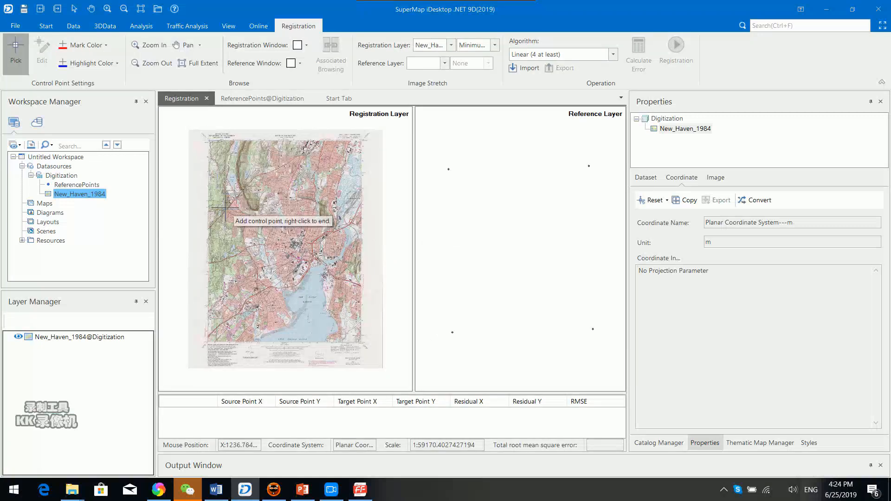
Add the first control point pair, matching the map sheet's northwest corner crosshair (73°00', 41°22'30") to the northwest reference point.
scroll(225, 208, up, 2)
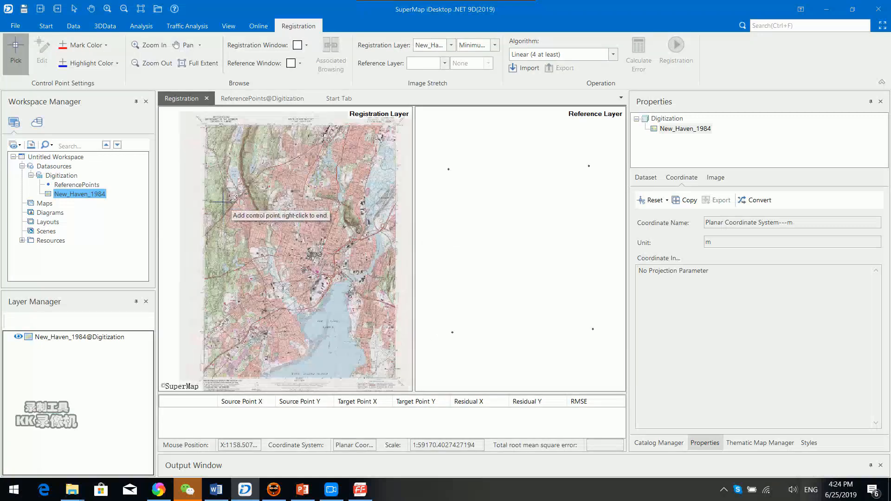
scroll(219, 186, down, 2)
scroll(218, 185, up, 5)
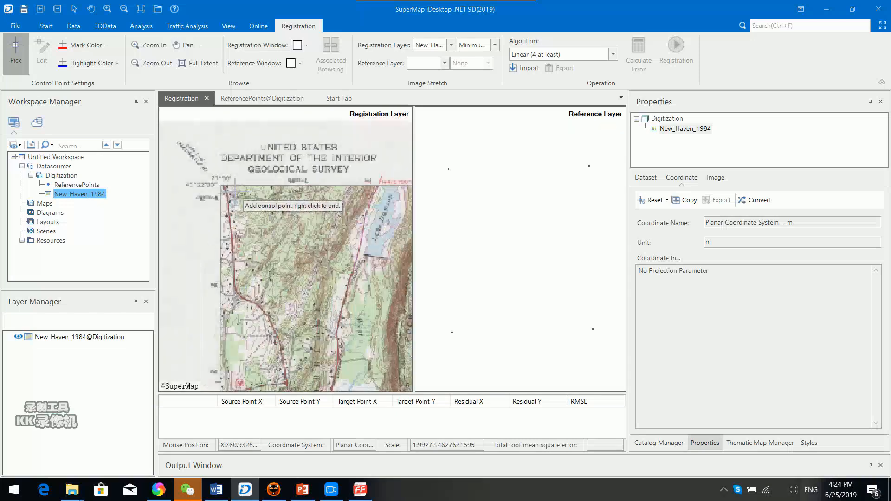
scroll(217, 197, up, 5)
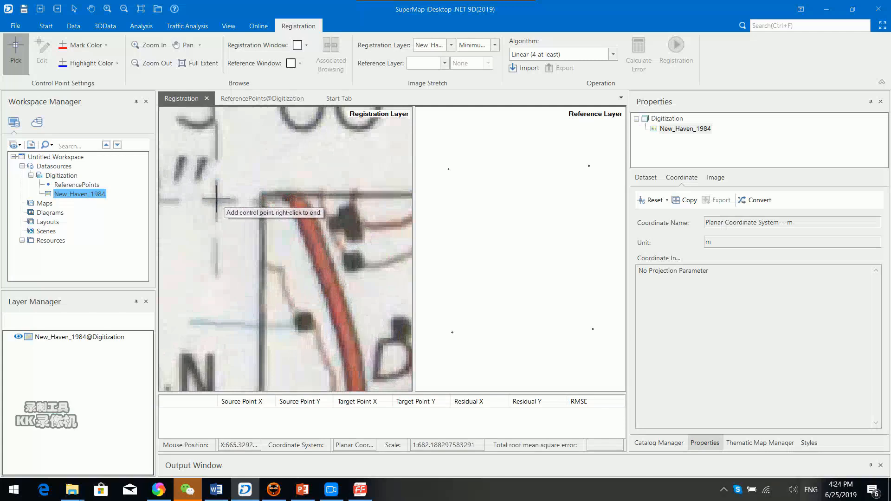
click(217, 199)
click(449, 169)
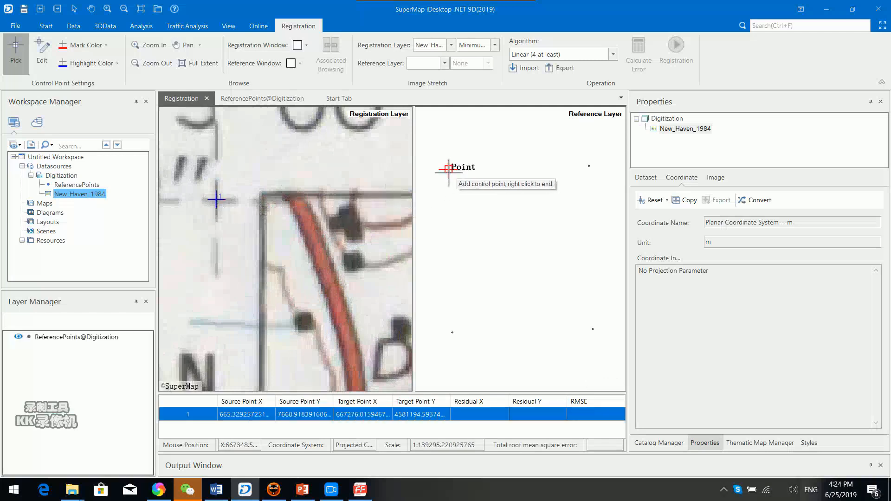
Add the second control point pair, matching the map sheet's northeast corner crosshair (72°52'30", 41°22'30") to the northeast reference point.
scroll(327, 318, down, 3)
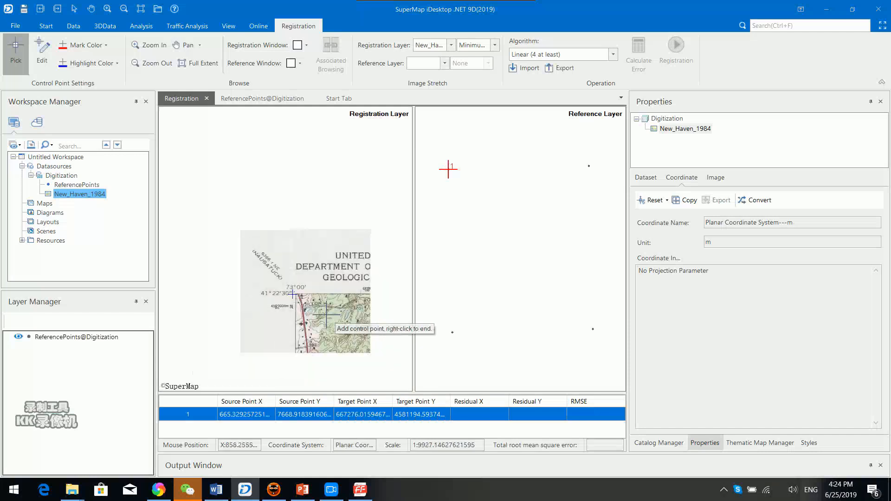
scroll(344, 338, down, 2)
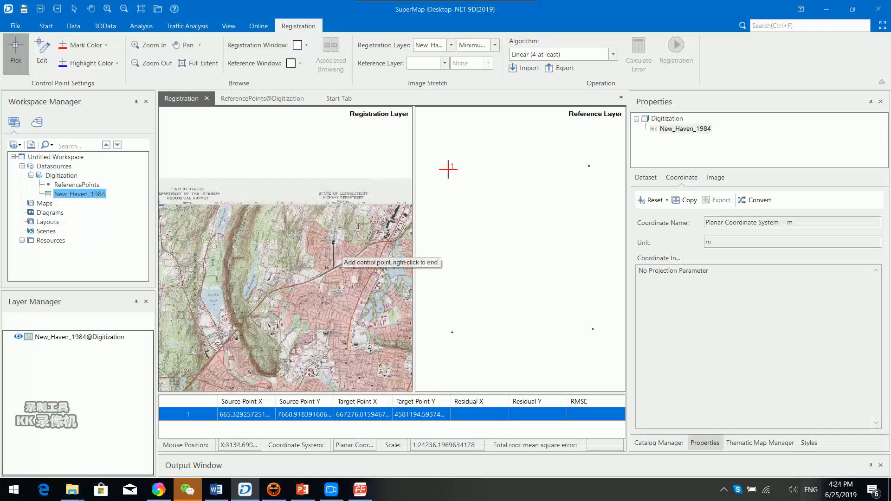
scroll(325, 181, up, 8)
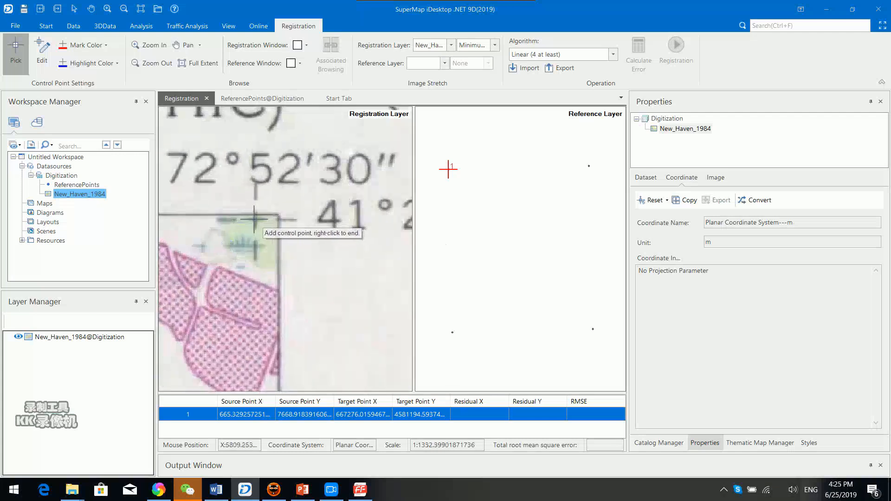
click(255, 219)
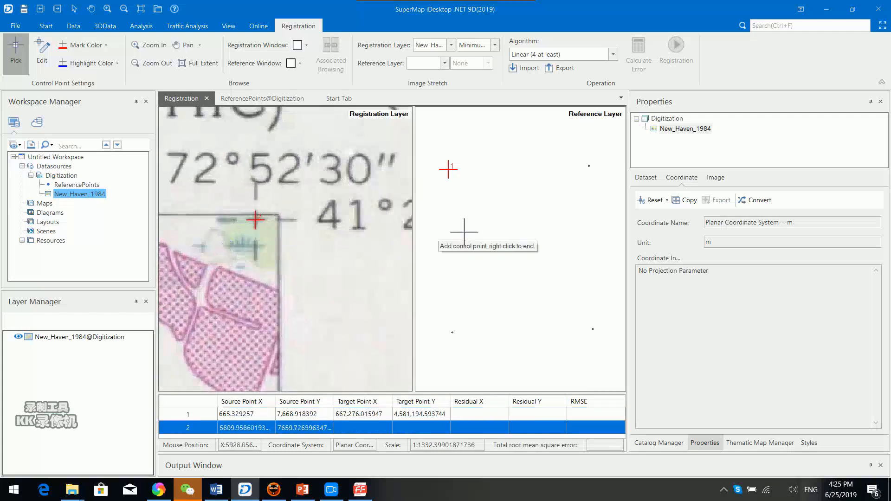
click(589, 166)
Add the third control point pair, matching the map sheet's southeast corner crosshair (72°52'30", 41°15') to the southeast reference point.
scroll(216, 309, down, 5)
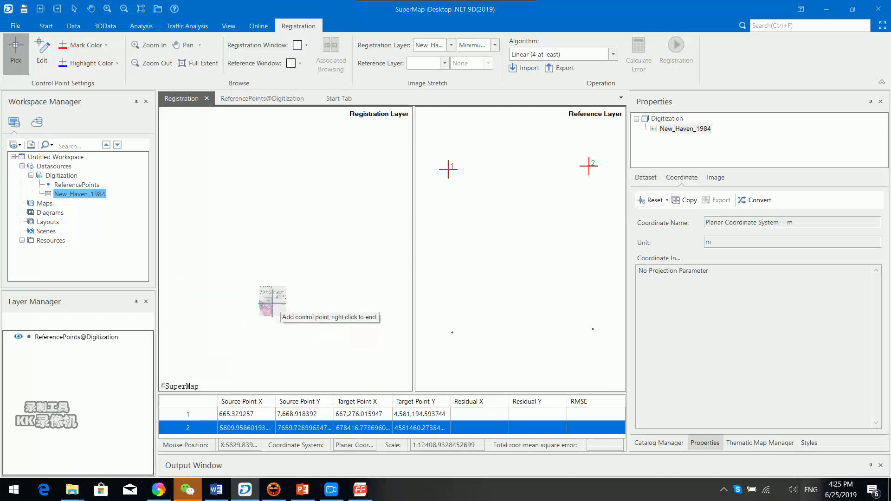
scroll(277, 345, up, 5)
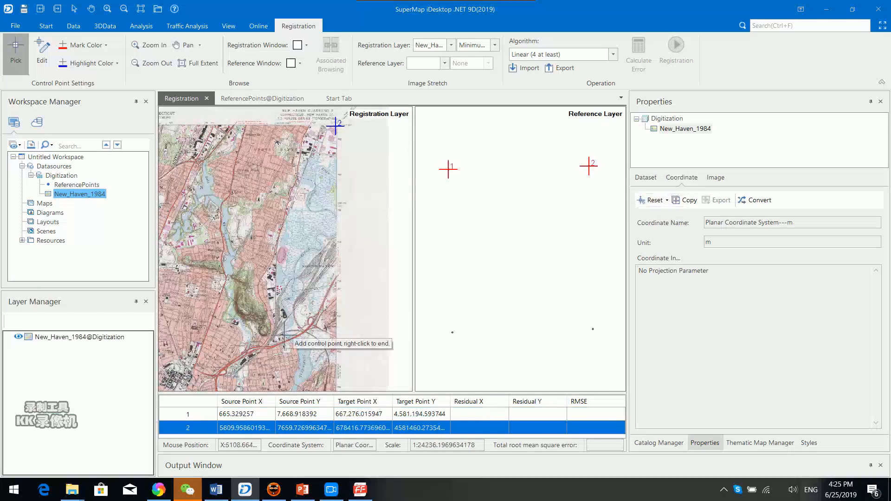
scroll(334, 325, up, 5)
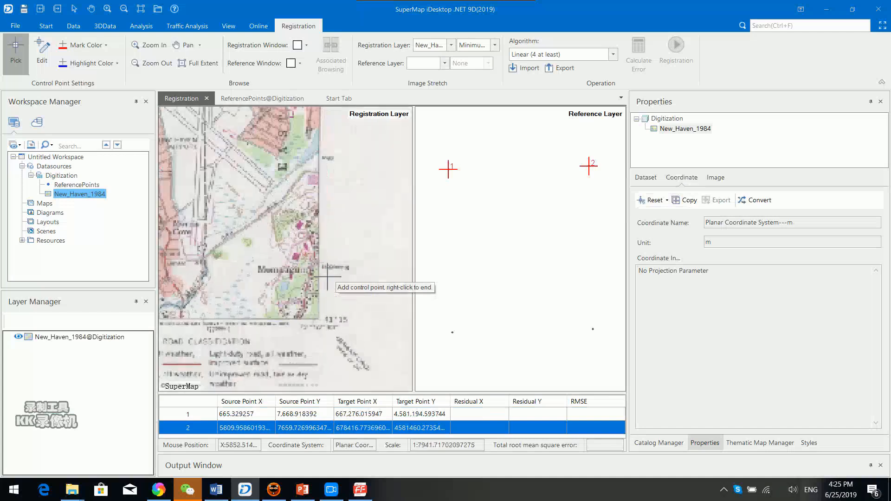
scroll(312, 312, up, 4)
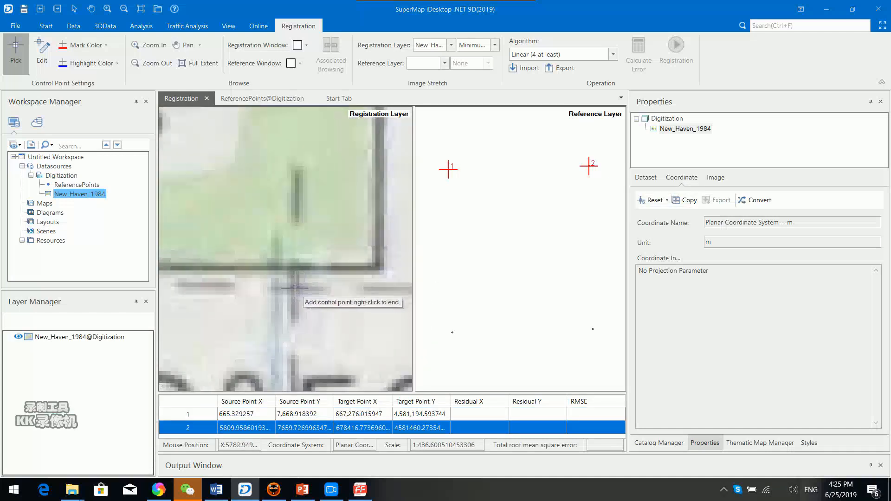
click(294, 287)
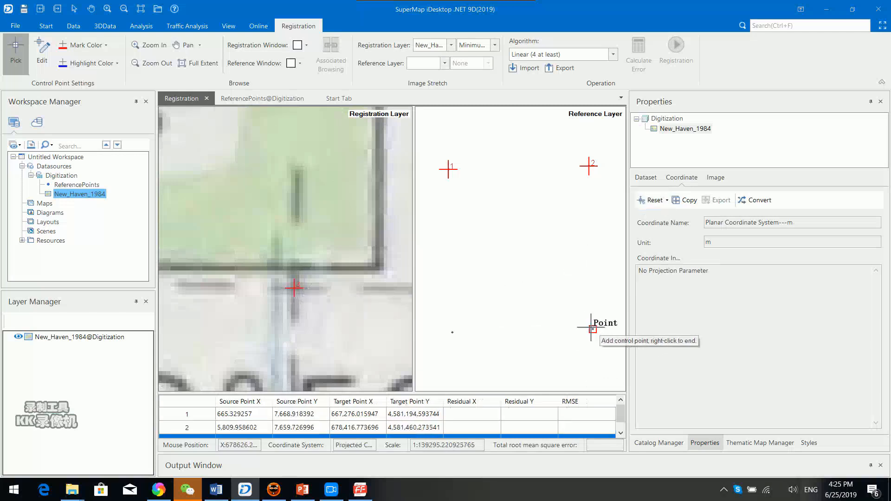
click(592, 329)
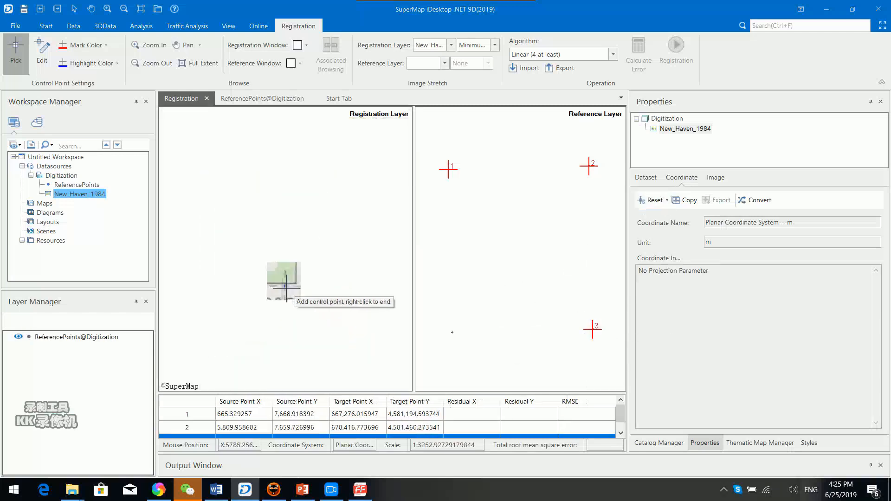
Add the fourth control point pair, matching the map sheet's southwest corner crosshair to the southwest reference point.
scroll(278, 290, down, 5)
scroll(243, 295, down, 3)
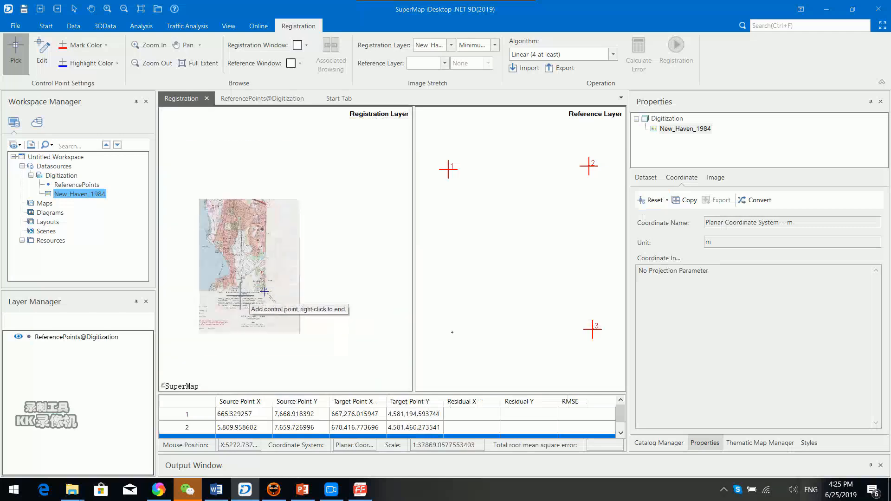
drag(207, 303, 402, 308)
scroll(260, 302, up, 6)
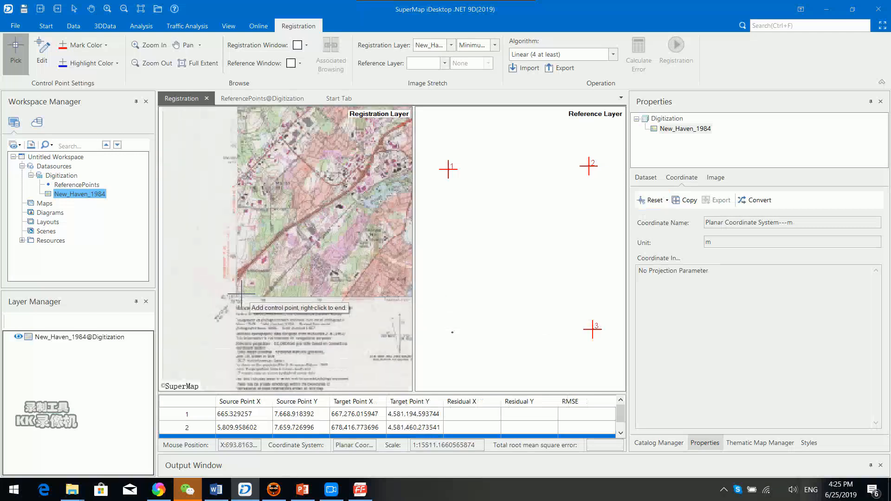
scroll(221, 298, up, 4)
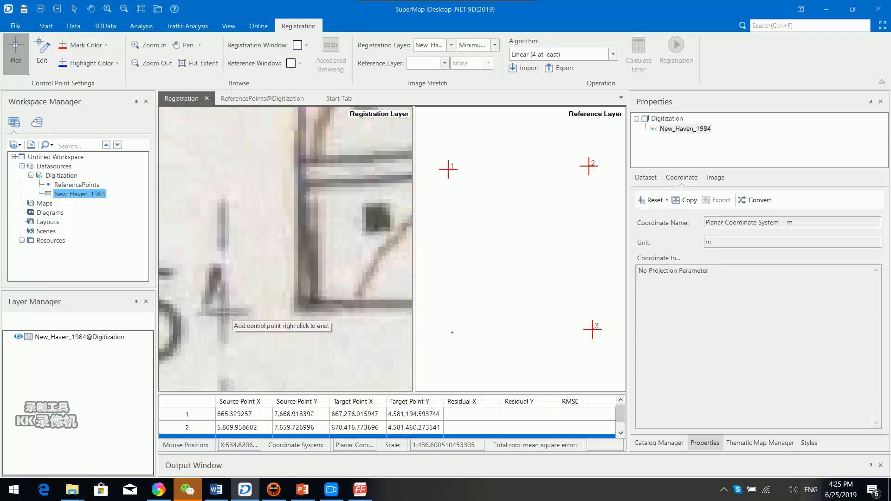
click(223, 312)
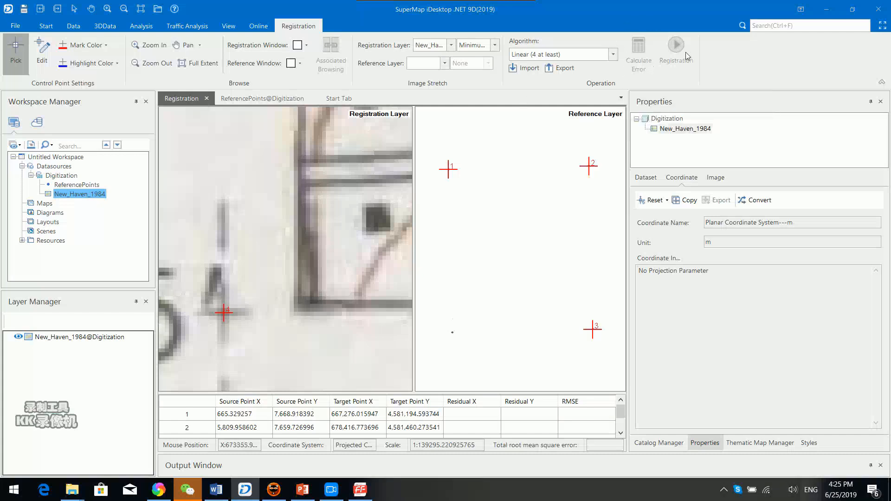
click(452, 332)
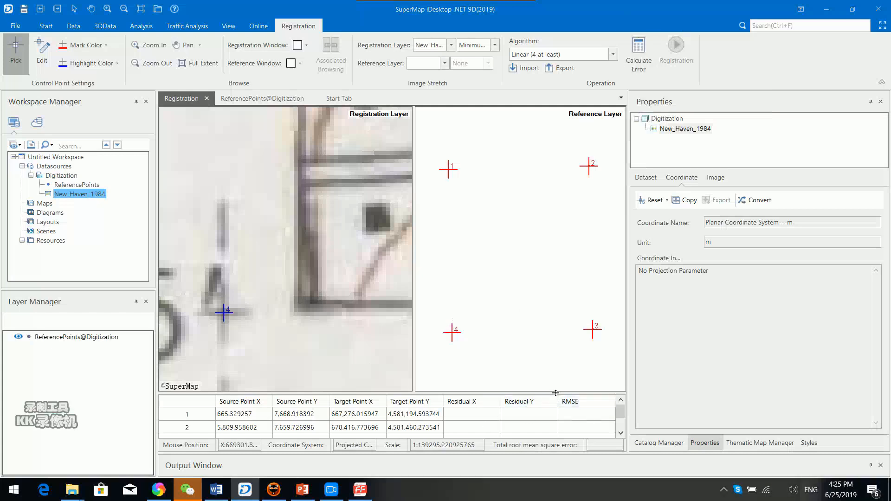
Enlarge the control point table and examine the target X and Y coordinates of the first two pairs.
drag(389, 393, 389, 293)
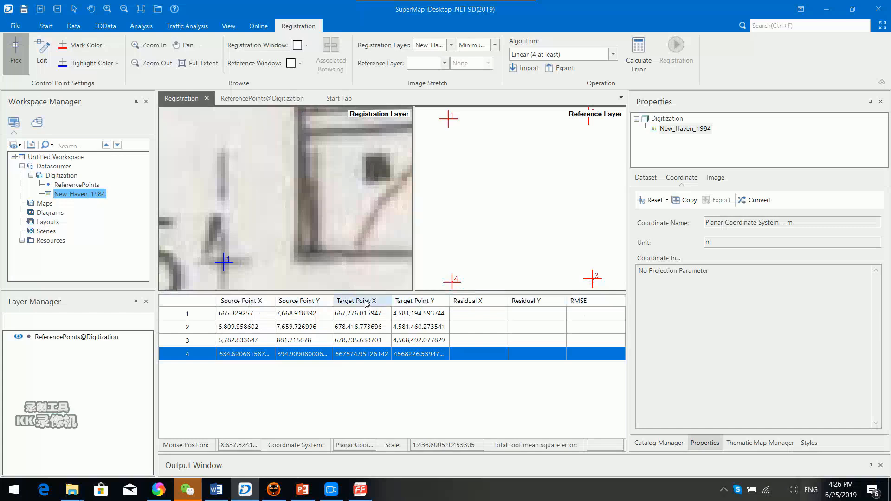
click(356, 313)
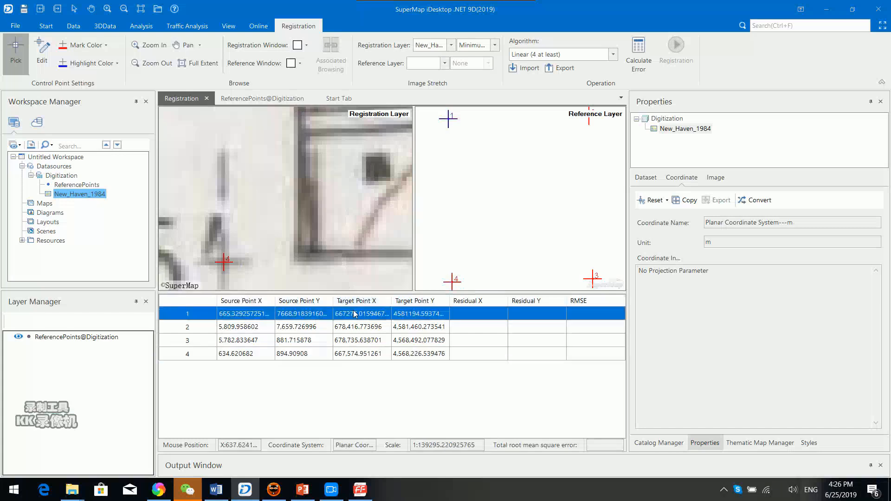
click(356, 313)
drag(336, 315, 412, 316)
click(378, 330)
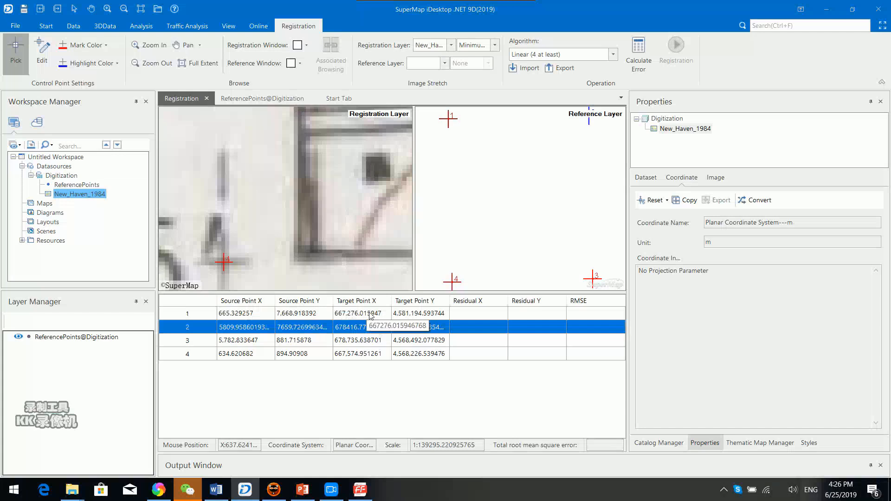
click(370, 314)
click(370, 314)
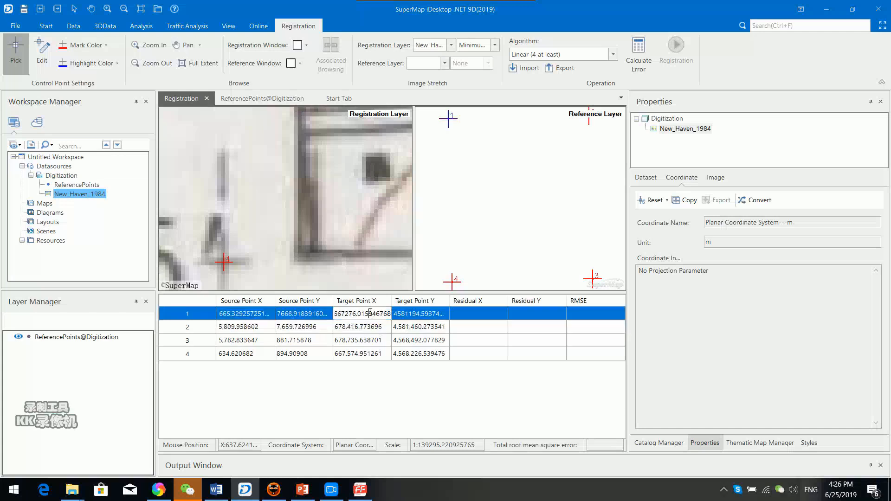
click(349, 327)
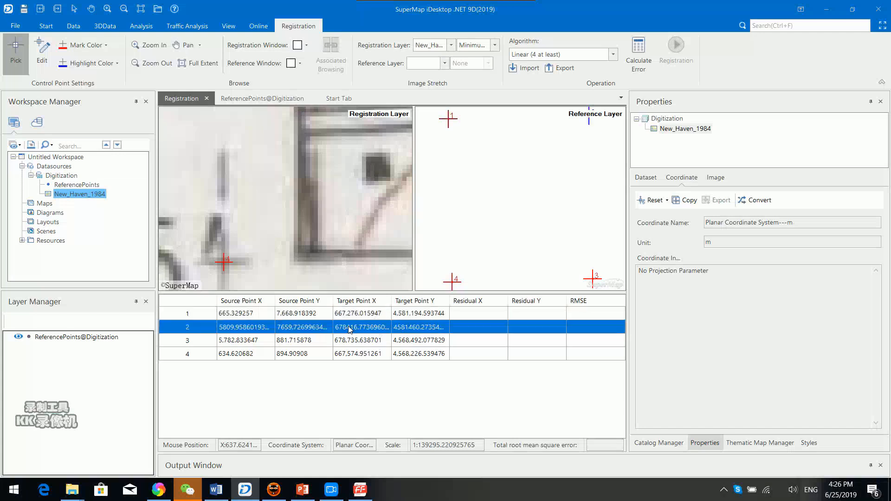
click(349, 327)
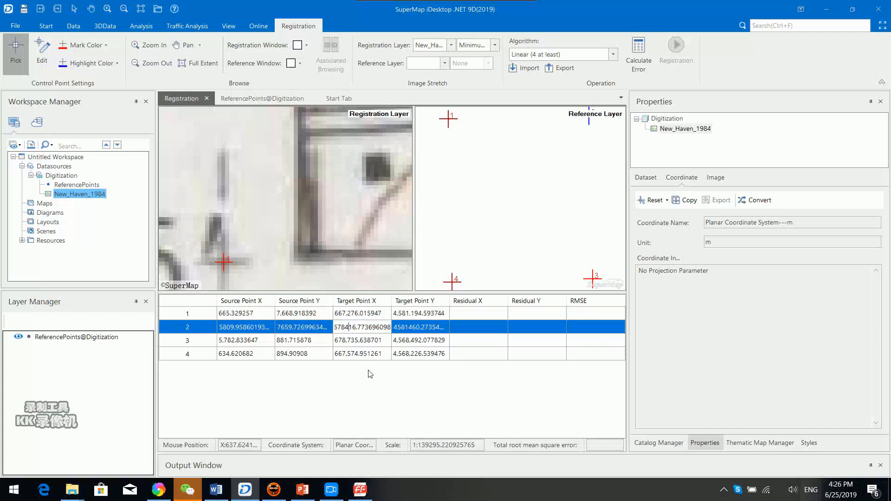
click(417, 328)
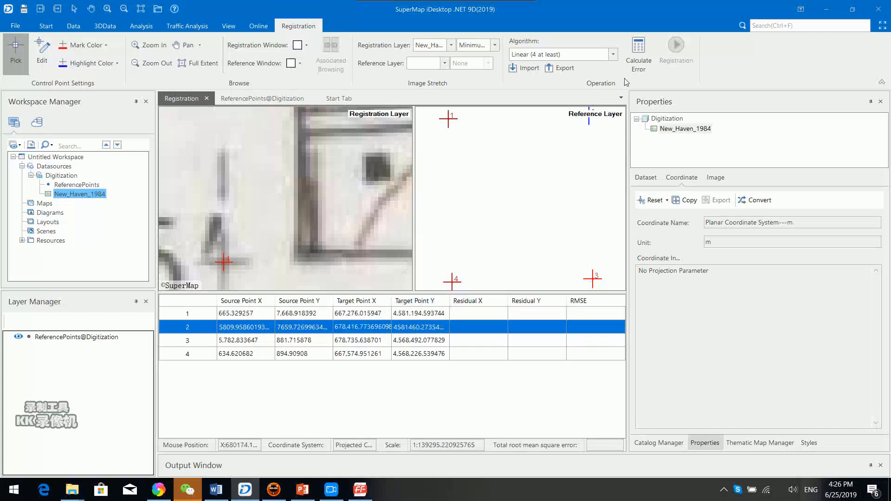
Calculate the control point errors and run the linear registration, saving the result as a new dataset in the Digitization datasource without resampling.
click(648, 57)
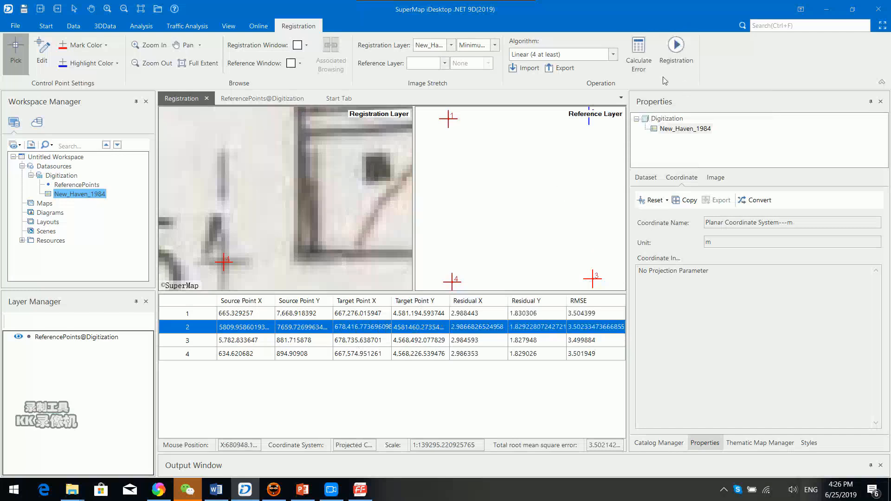
click(681, 51)
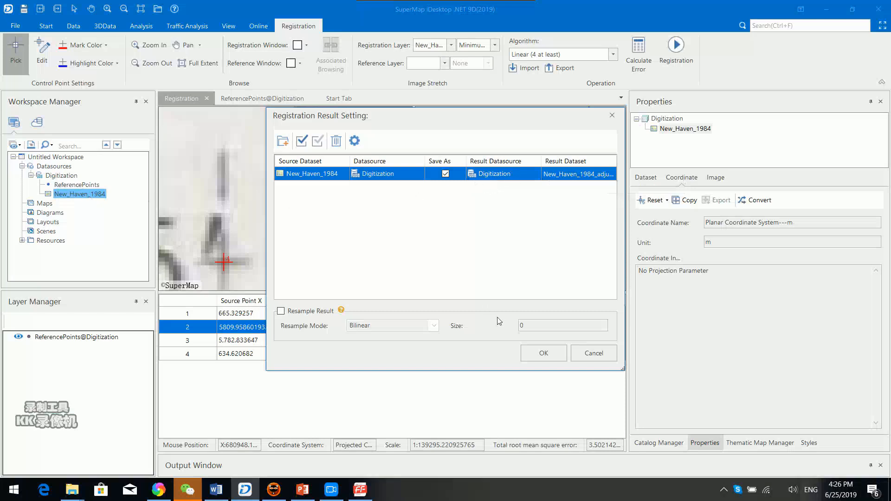
click(551, 353)
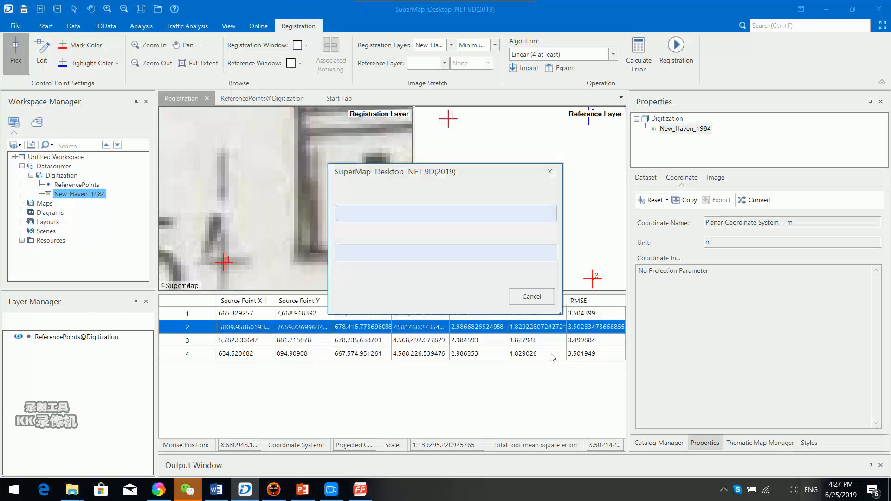
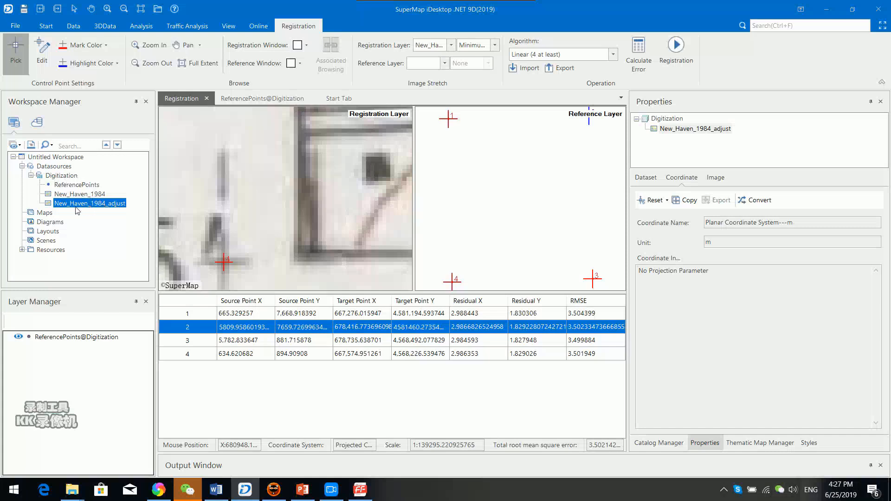
Open New_Haven_1984_adjust in a new map and build image pyramids for it.
right_click(102, 207)
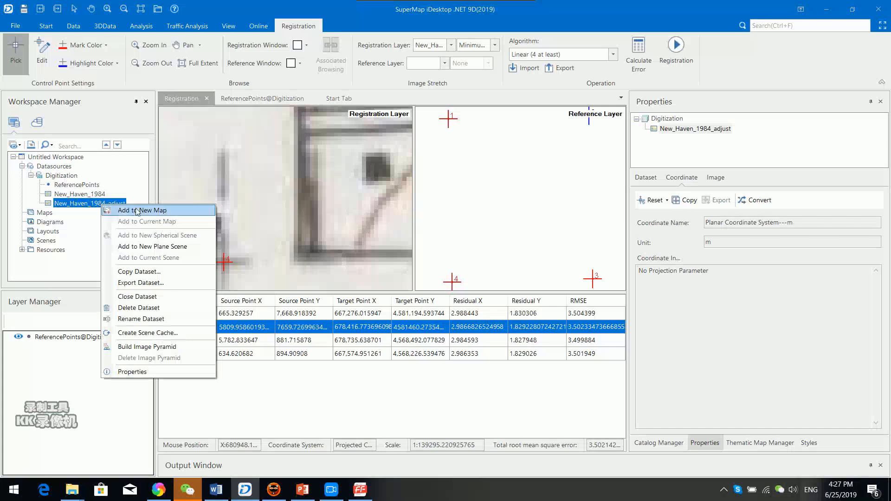
click(169, 213)
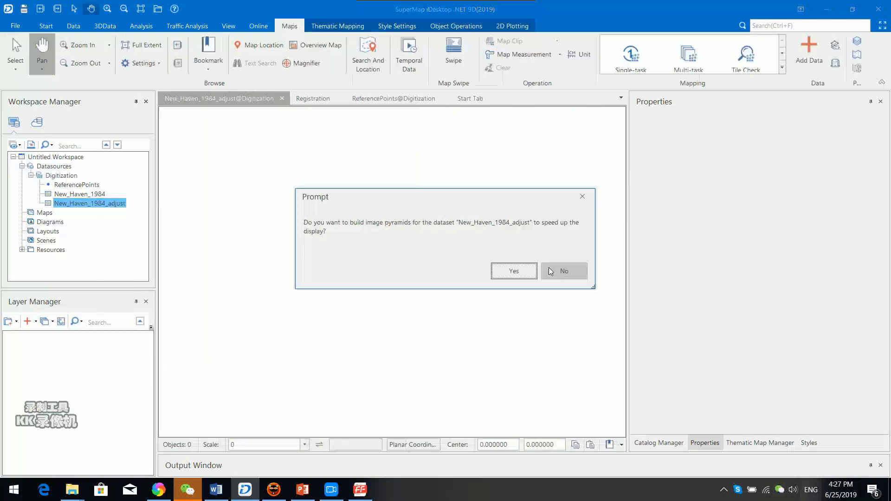
click(516, 272)
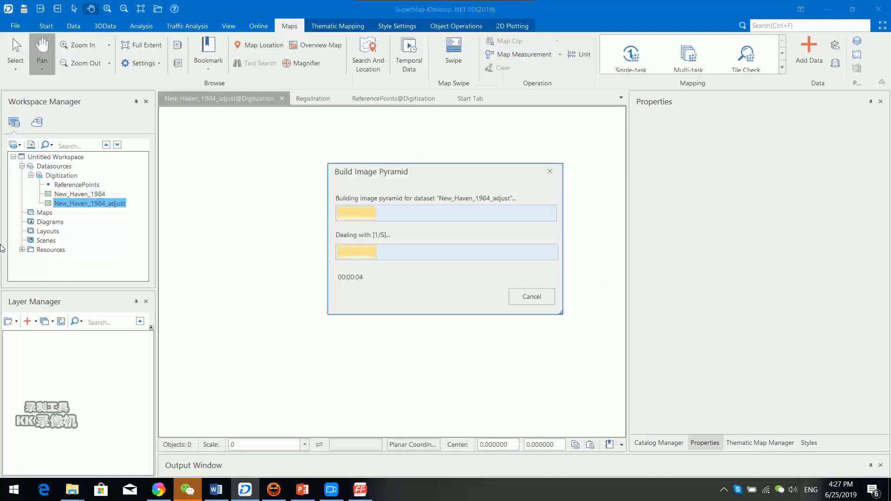
Add the ReferencePoints dataset to the map on top of the New_Haven_1984_adjust layer.
click(67, 187)
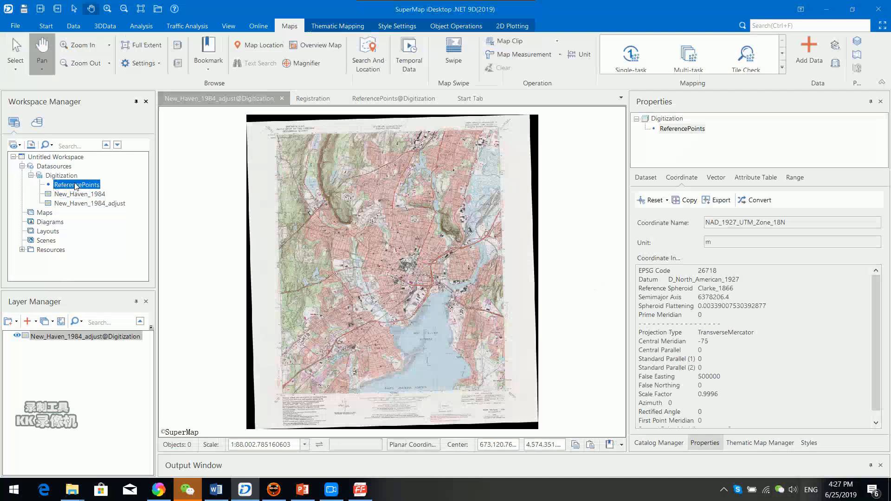
drag(76, 187, 310, 197)
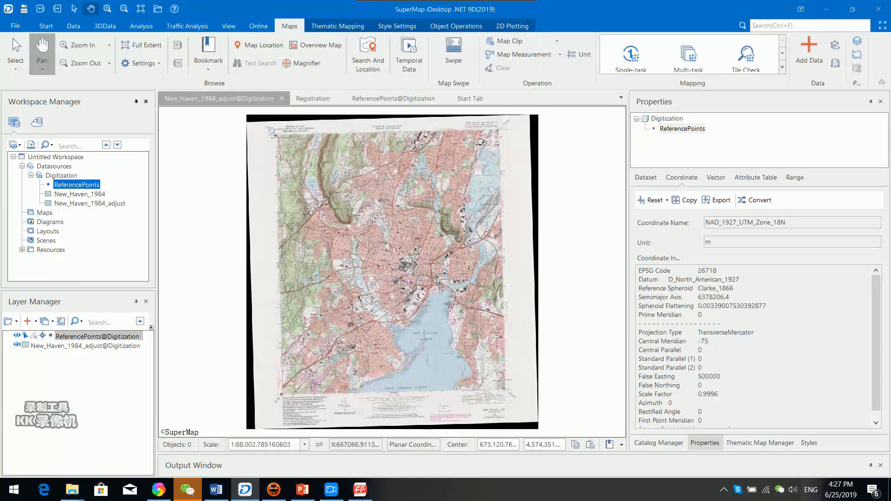
scroll(277, 140, up, 1)
scroll(272, 128, down, 2)
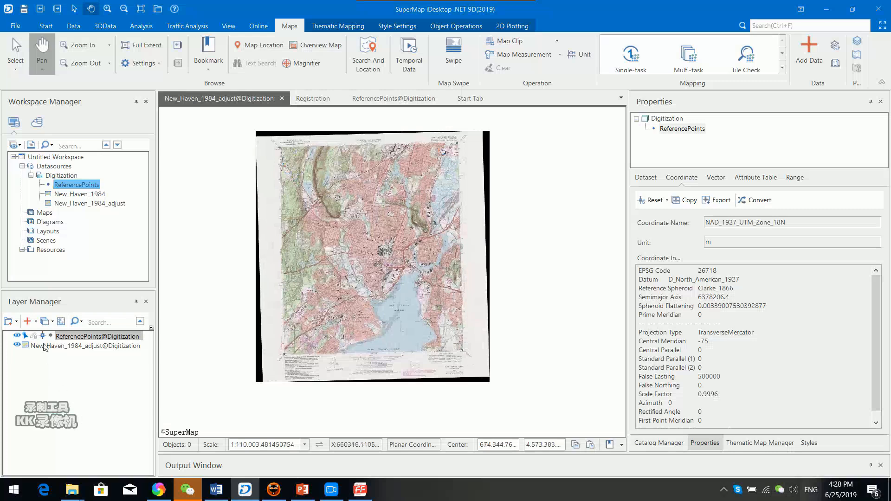
Style the ReferencePoints layer with the red Provincial Capital point symbol at a width and height of 6 mm.
right_click(106, 340)
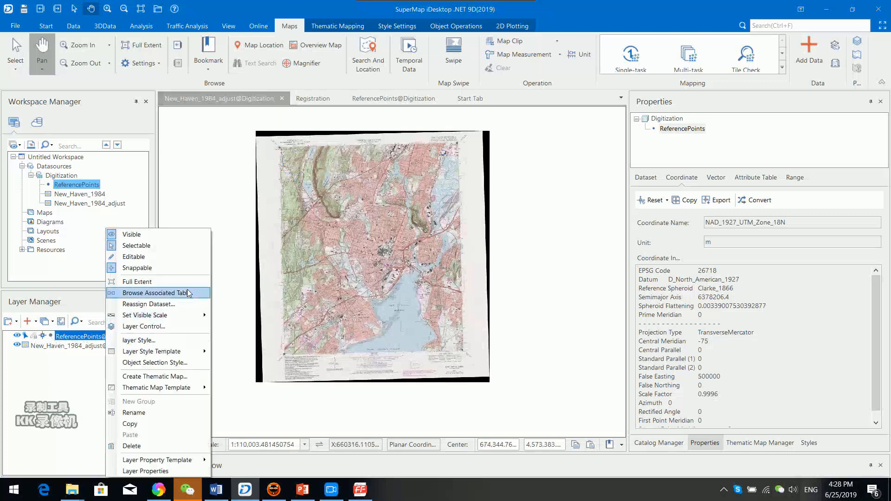
click(163, 341)
click(818, 204)
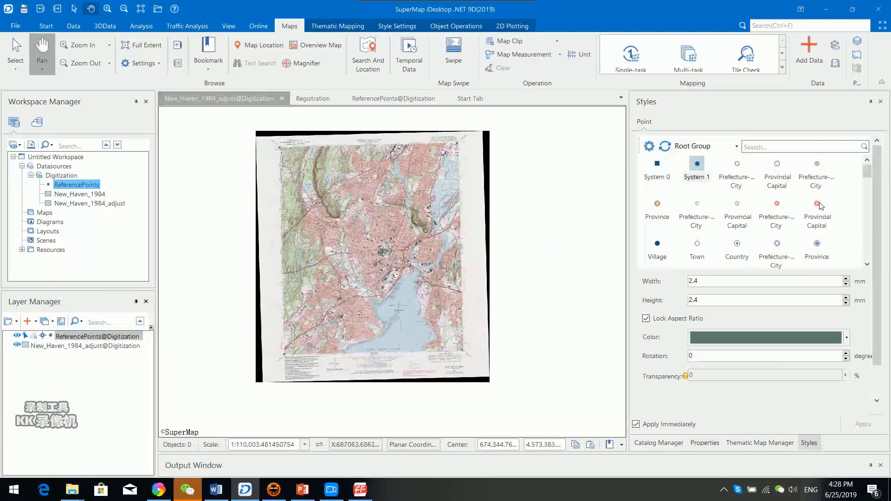
click(847, 279)
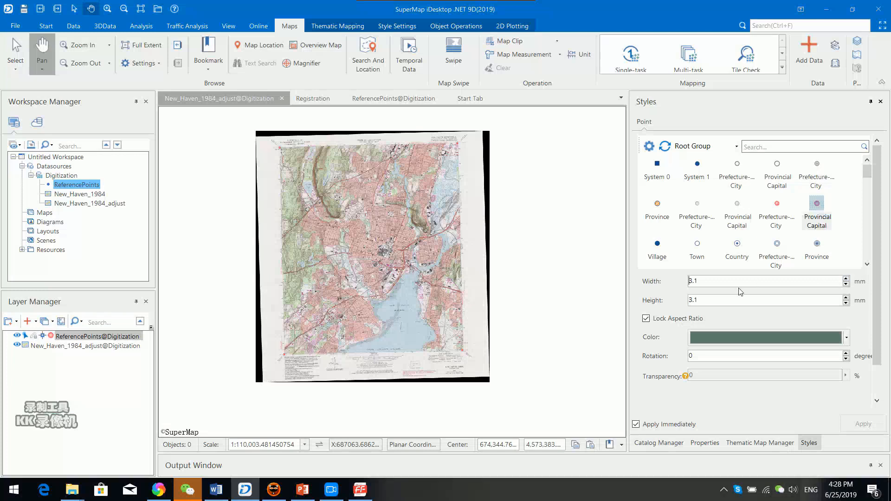
drag(740, 282, 640, 286)
text(6)
Check the coordinate system of the New_Haven_1984_adjust dataset and replace it with a copy of the one from the ReferencePoints dataset.
click(71, 204)
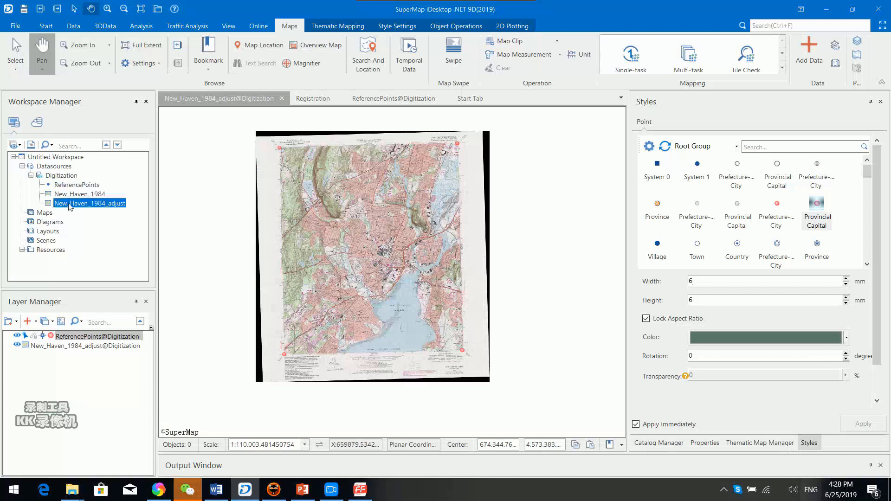
right_click(124, 210)
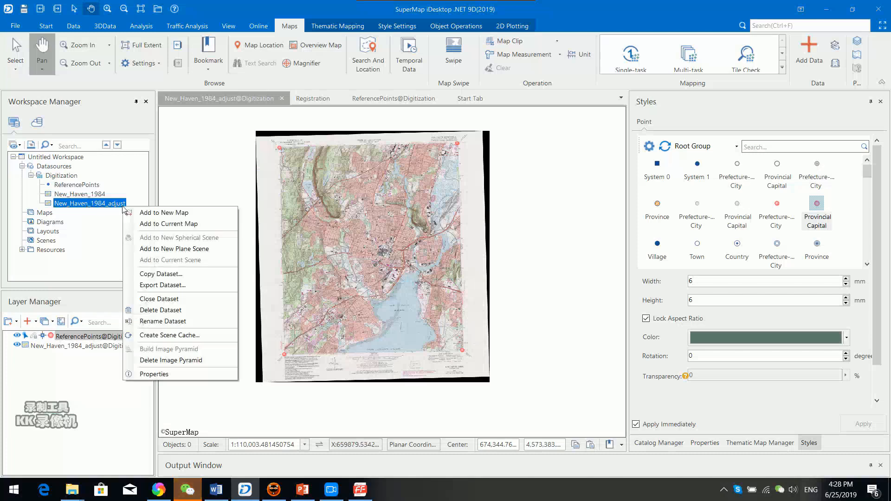
click(155, 374)
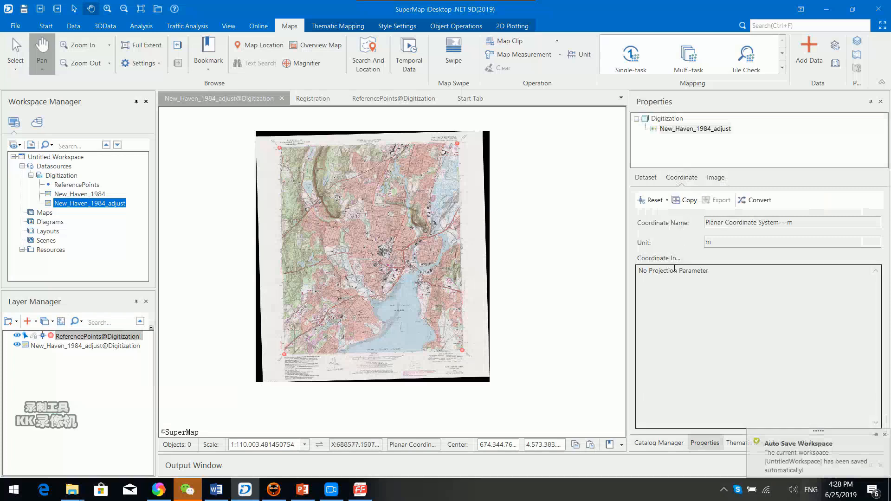
drag(640, 273, 711, 270)
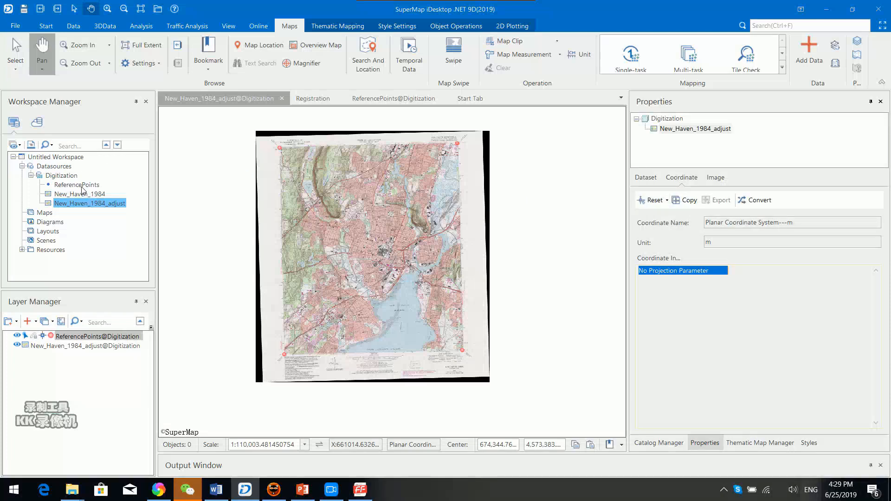
click(689, 202)
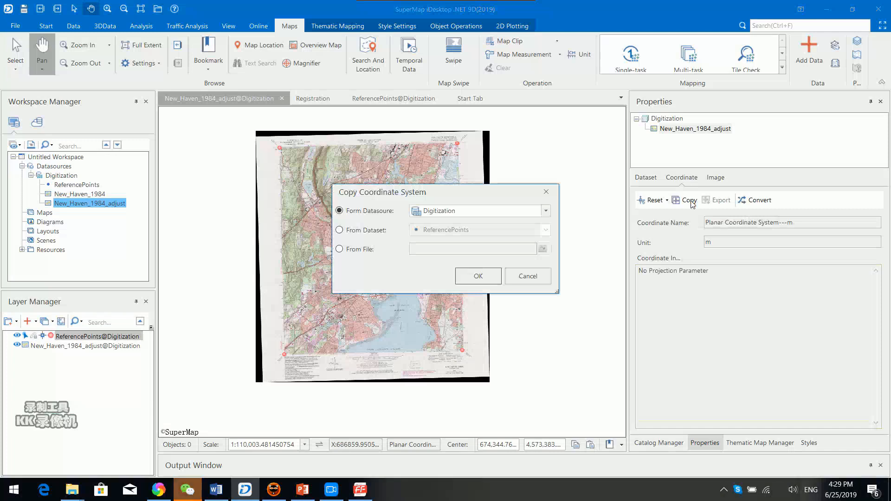
click(366, 233)
click(460, 231)
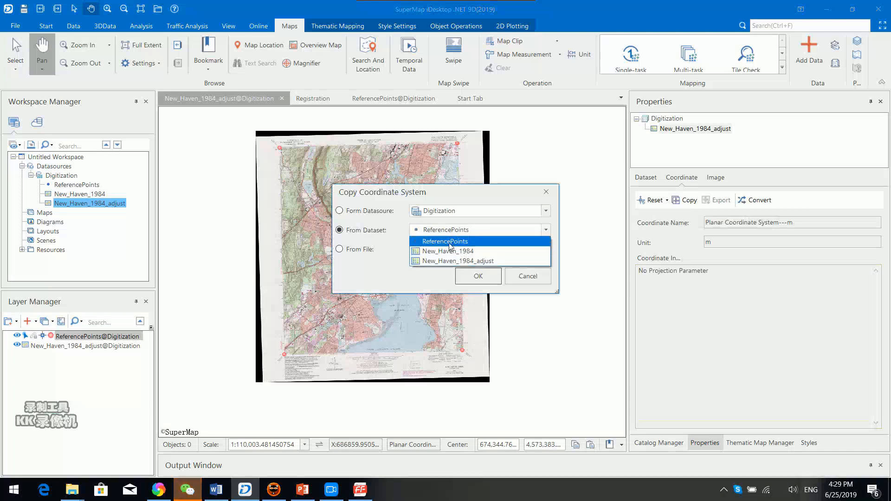
click(450, 242)
click(483, 278)
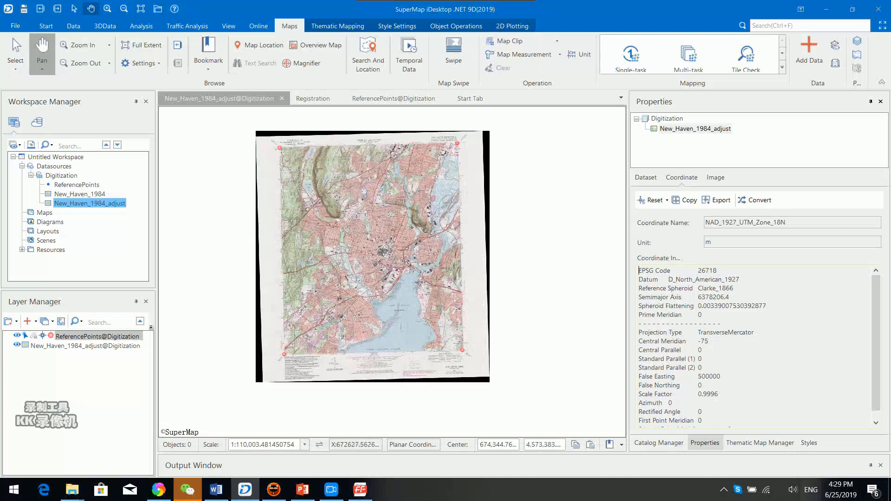
Examine the registered map at large scale around the dark building blocks beside the Yale University label.
drag(301, 182, 338, 181)
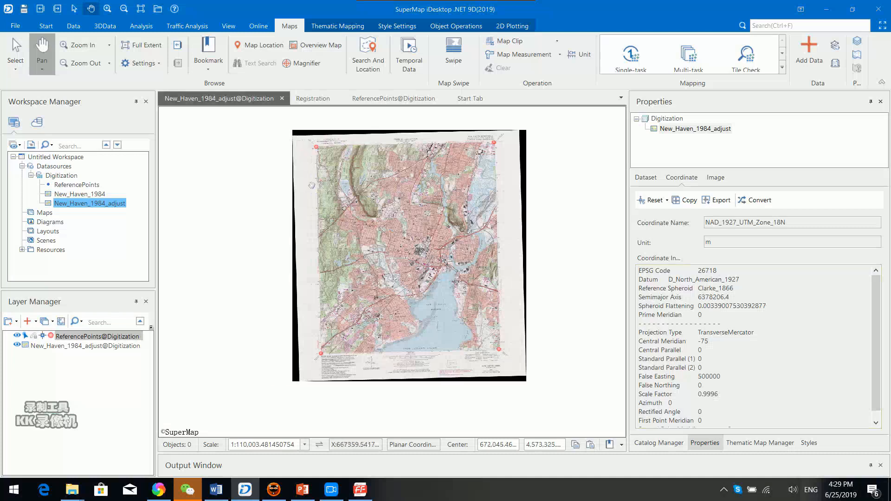
drag(354, 232, 358, 240)
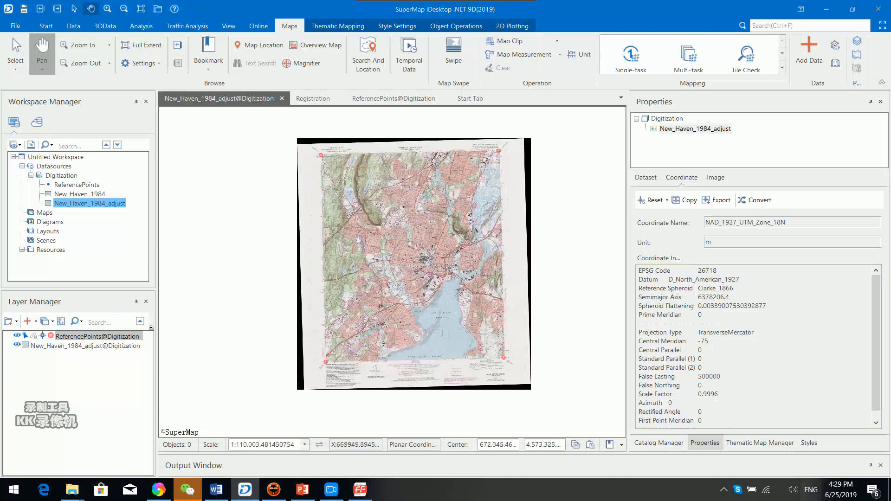
scroll(457, 284, up, 5)
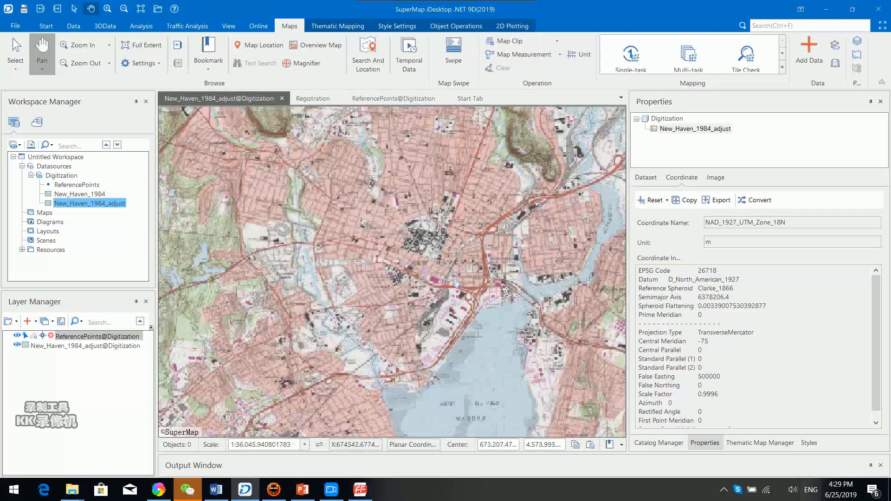
scroll(457, 284, up, 5)
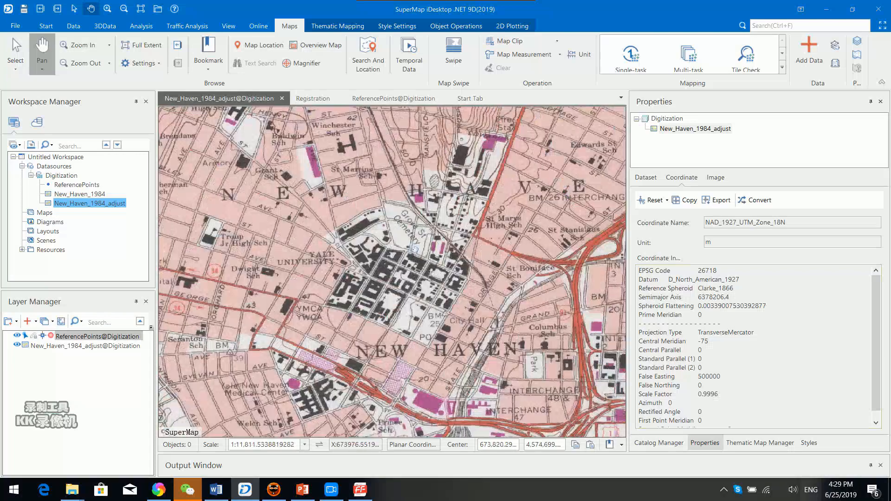
scroll(414, 249, up, 5)
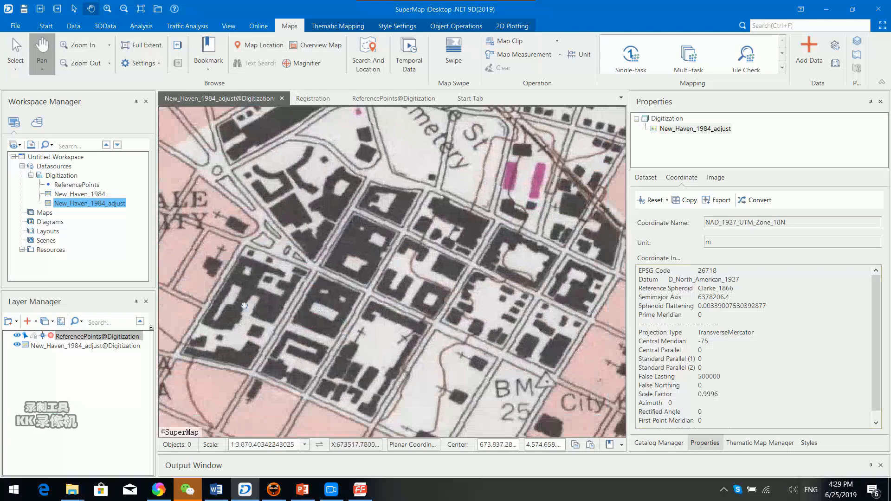
scroll(248, 311, up, 1)
drag(288, 238, 330, 301)
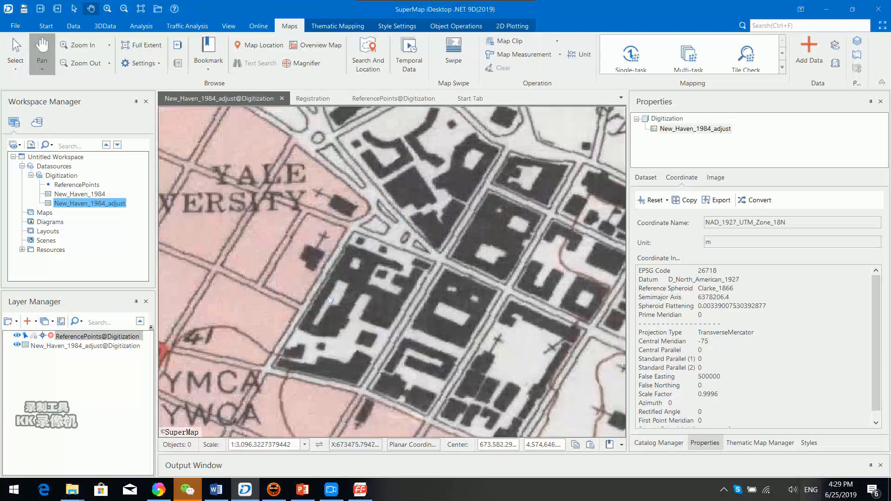
scroll(400, 293, down, 2)
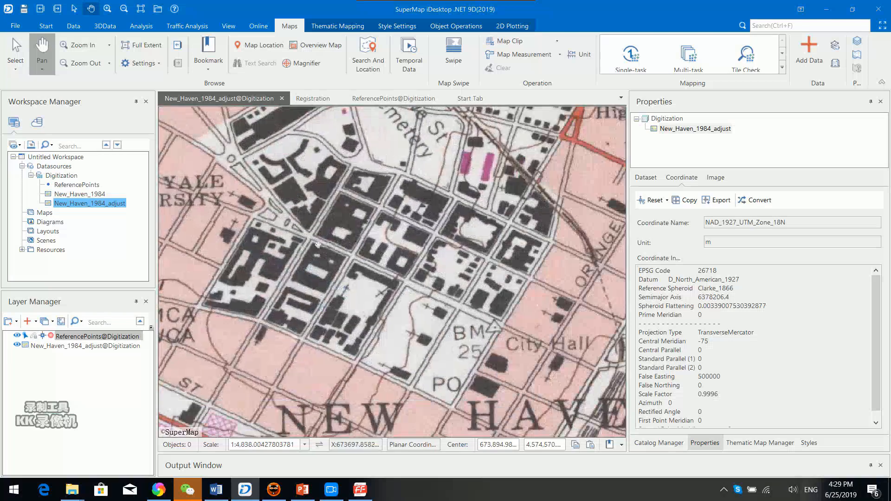
drag(317, 246, 353, 298)
scroll(381, 279, up, 2)
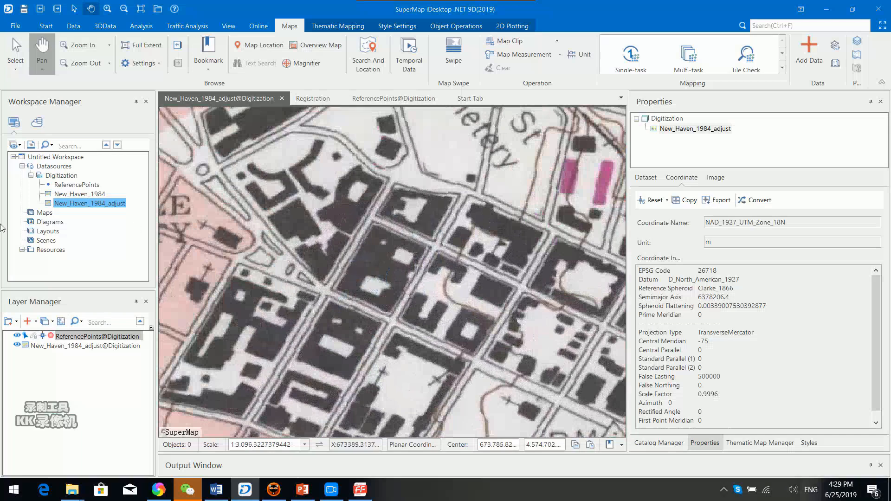
drag(334, 260, 403, 236)
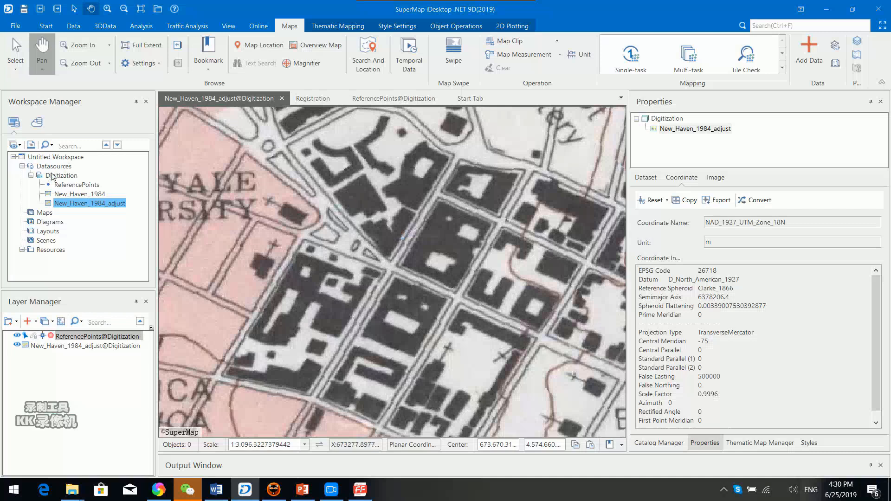
Set up a new dataset of type Region named building in the Digitization datasource.
click(65, 178)
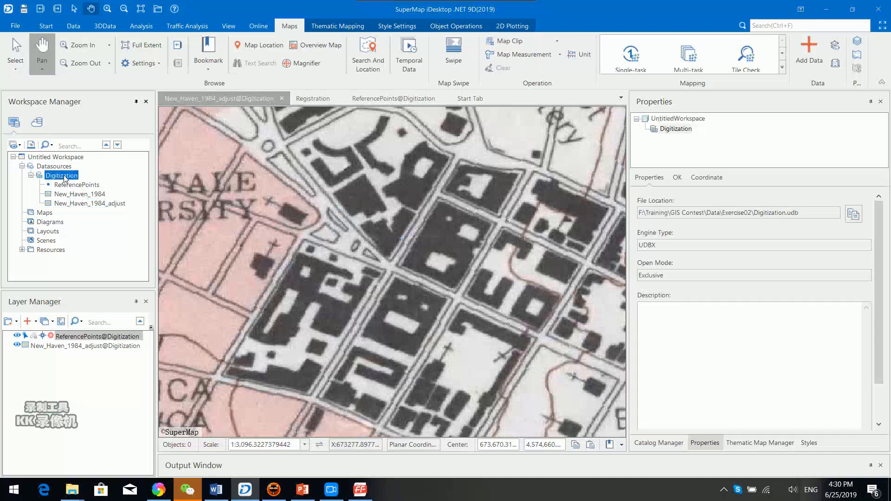
right_click(72, 178)
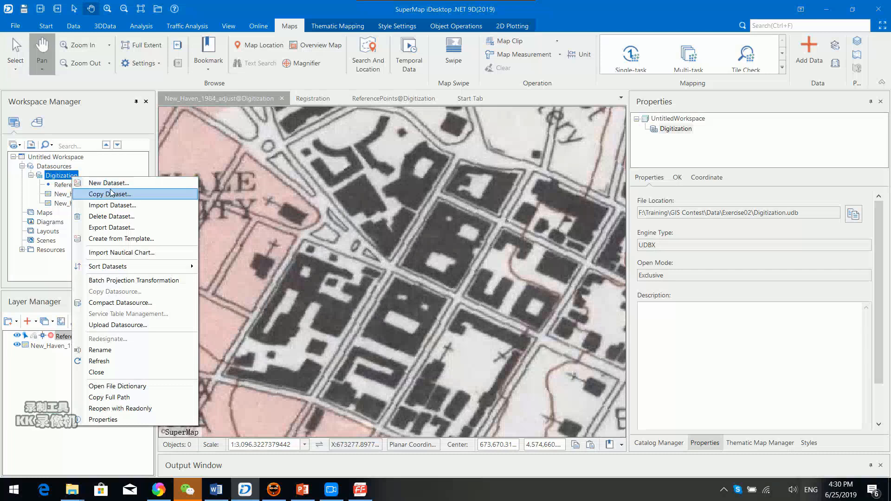
click(123, 183)
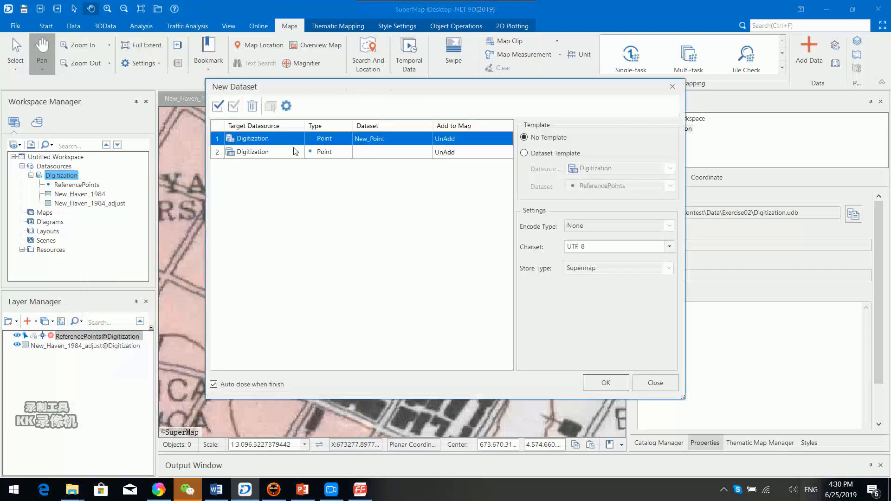
click(345, 140)
click(347, 139)
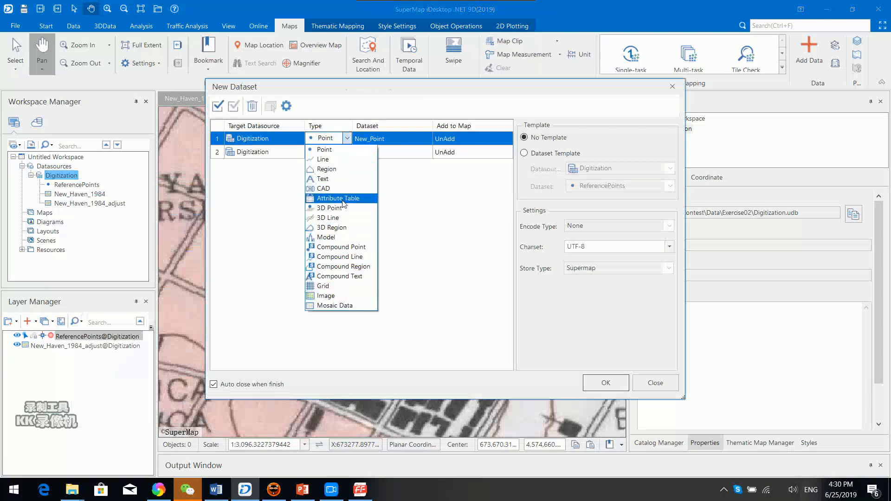
click(342, 172)
click(409, 139)
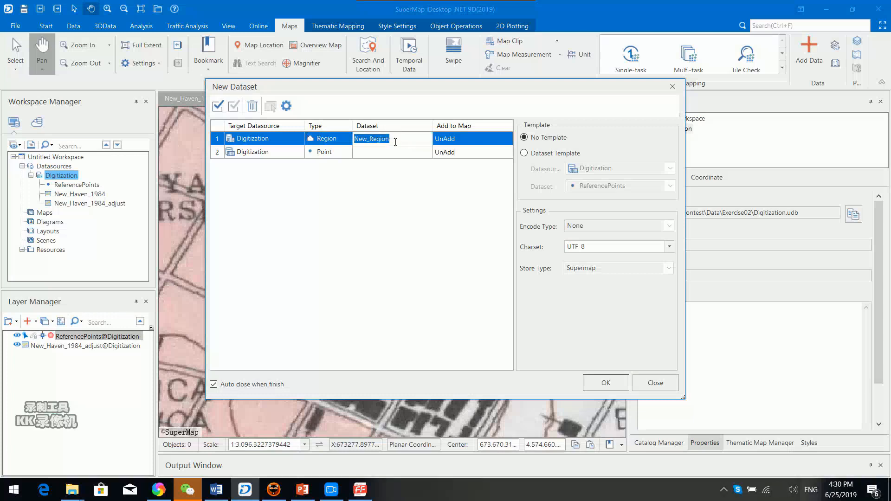
text(bu)
text(lding)
Choose the current map as the destination for the building dataset and create the dataset.
click(468, 143)
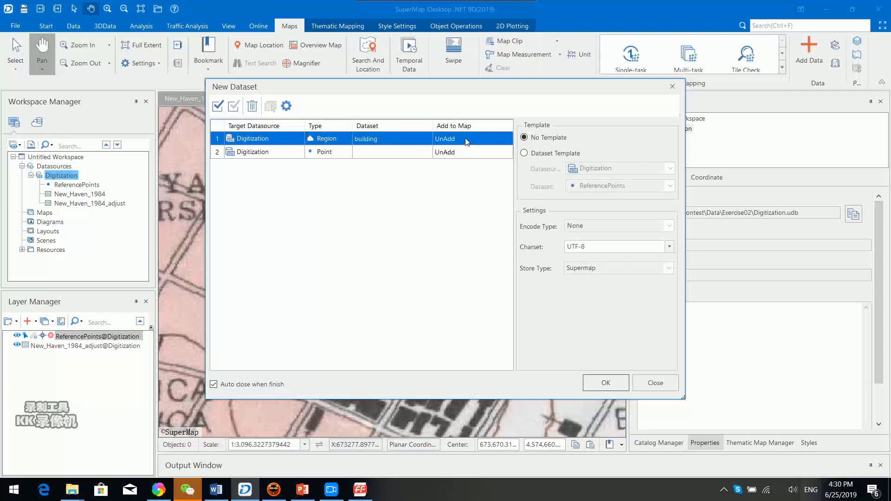
click(493, 139)
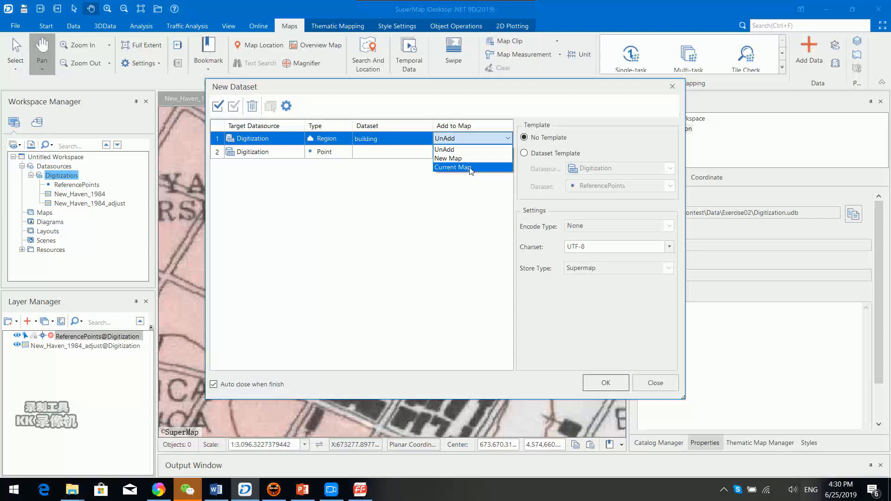
click(470, 168)
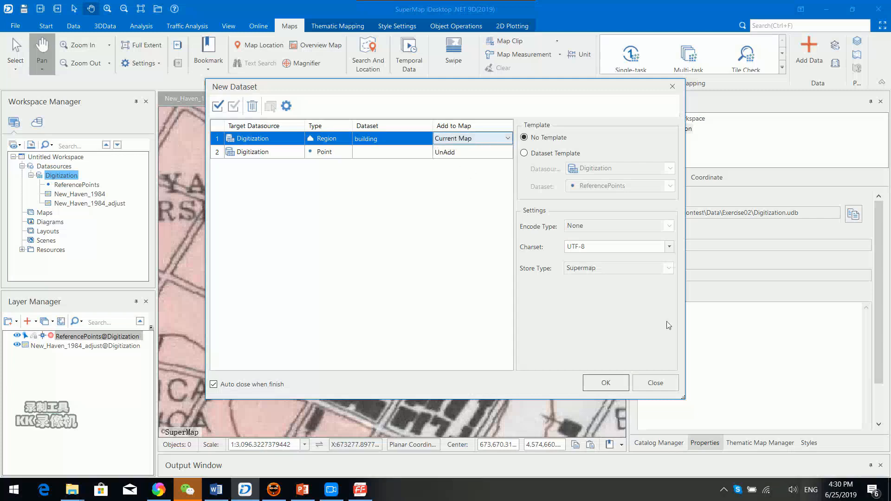
click(601, 385)
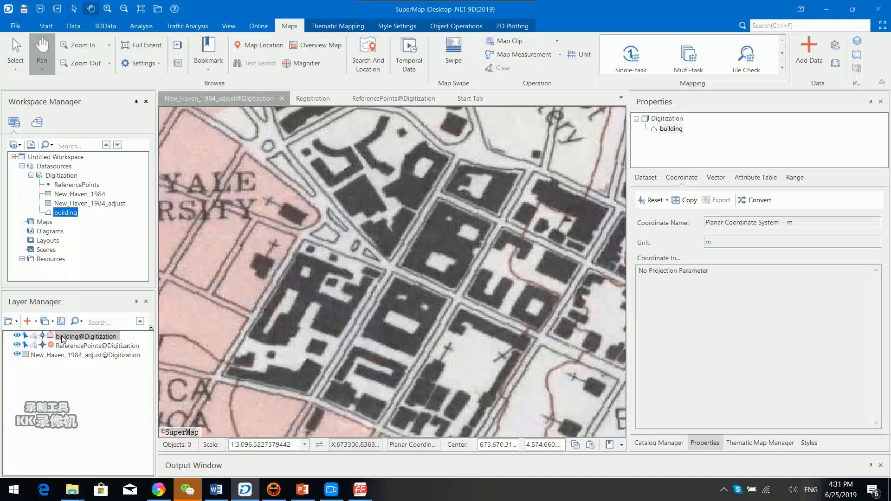
Make the building layer editable and digitize the small square building in the southwest block as a four-corner arbitrary polygon.
click(34, 340)
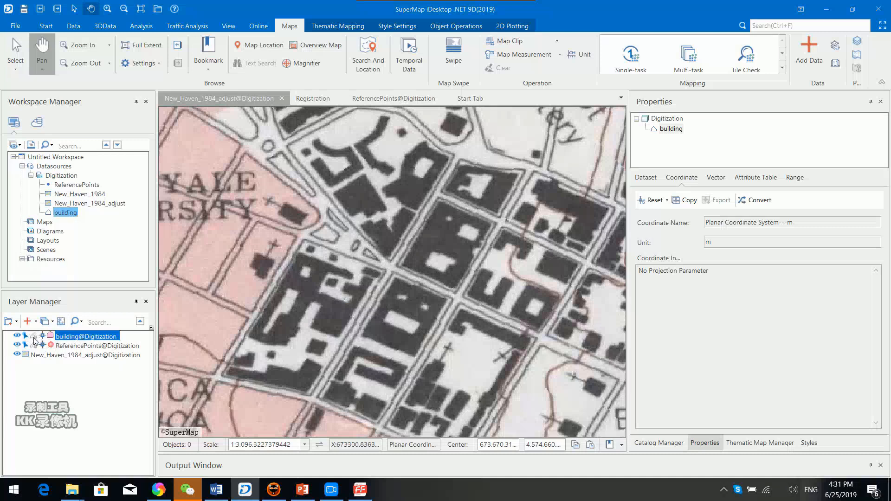
click(33, 336)
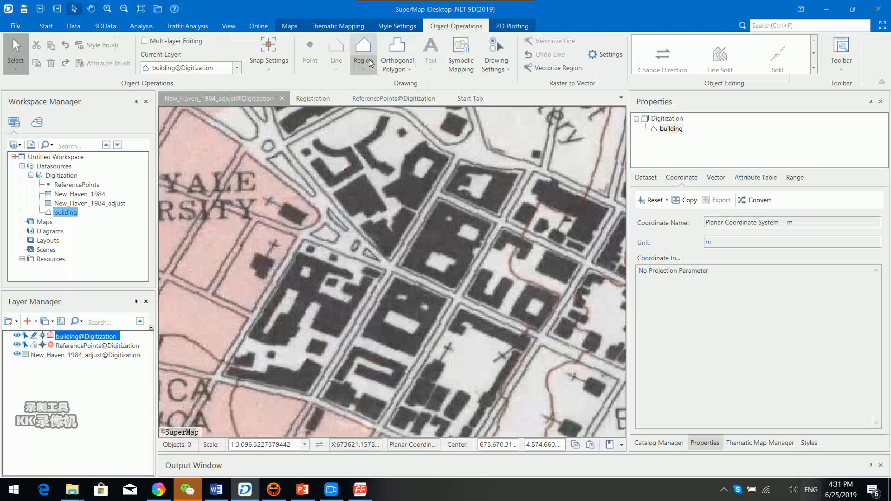
click(366, 71)
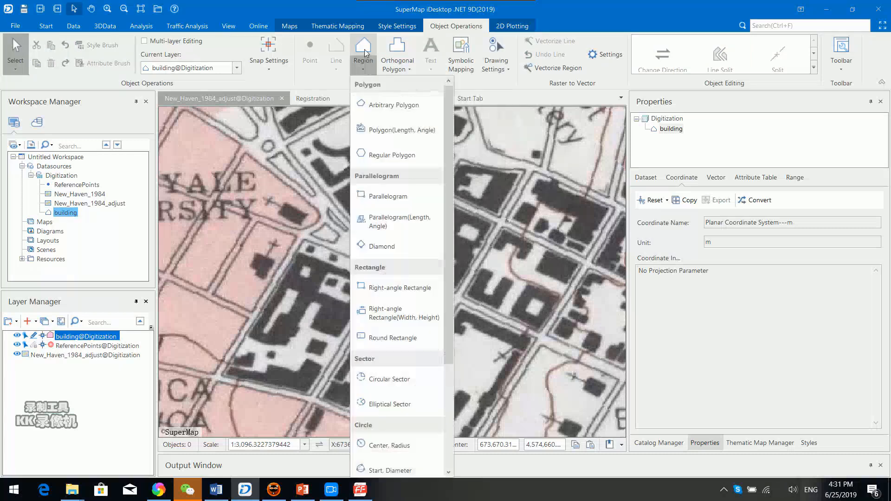
click(379, 109)
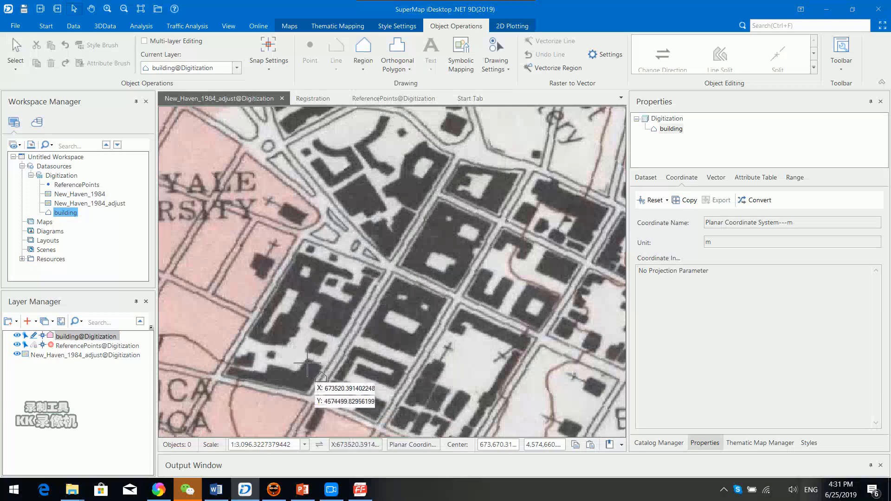
scroll(315, 327, up, 4)
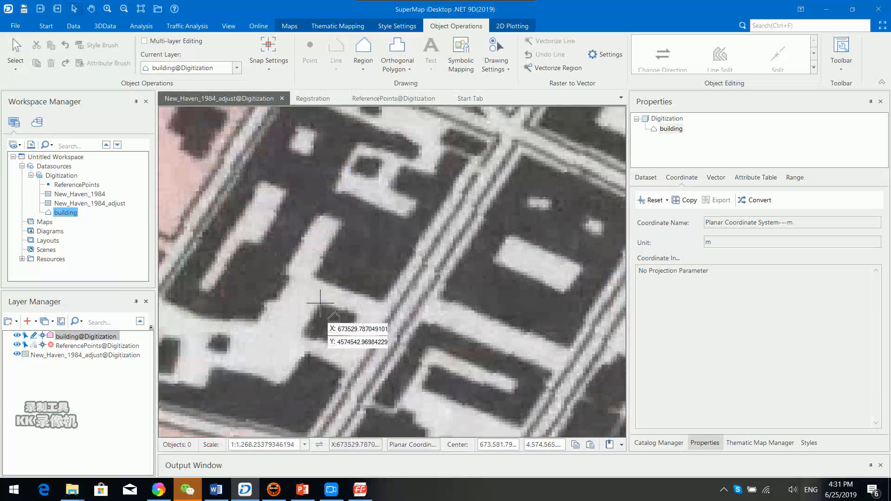
click(320, 304)
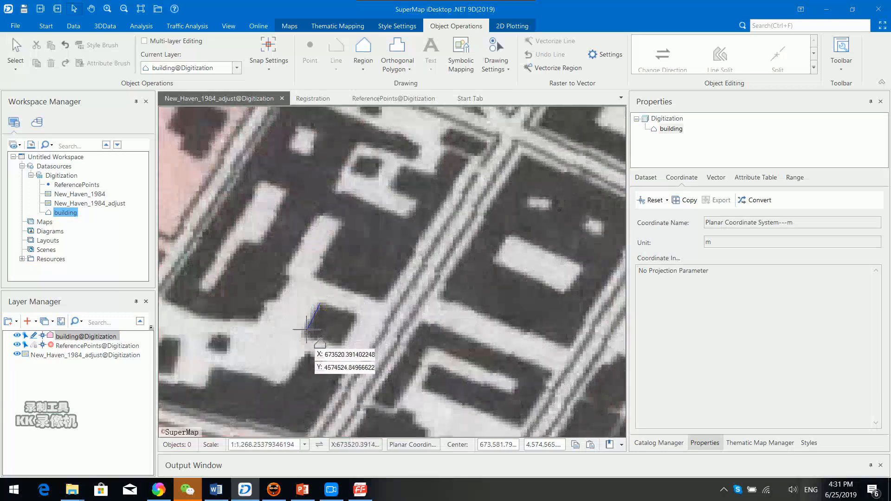
click(303, 332)
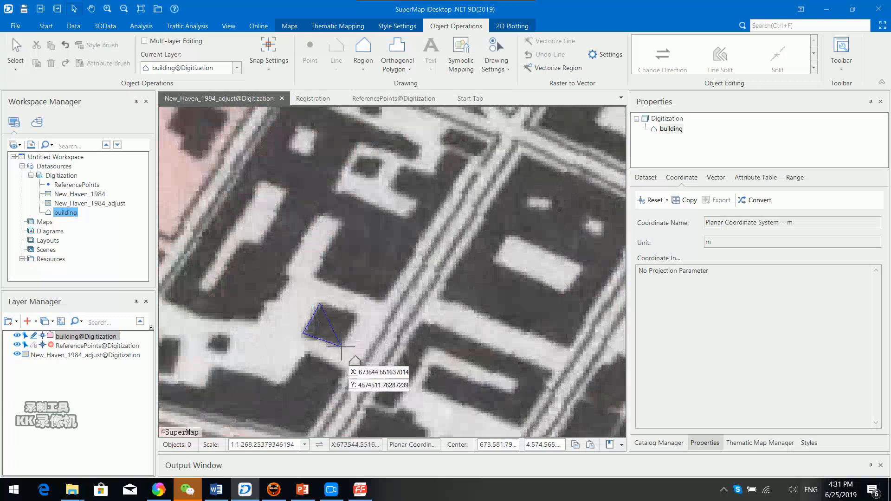
click(341, 346)
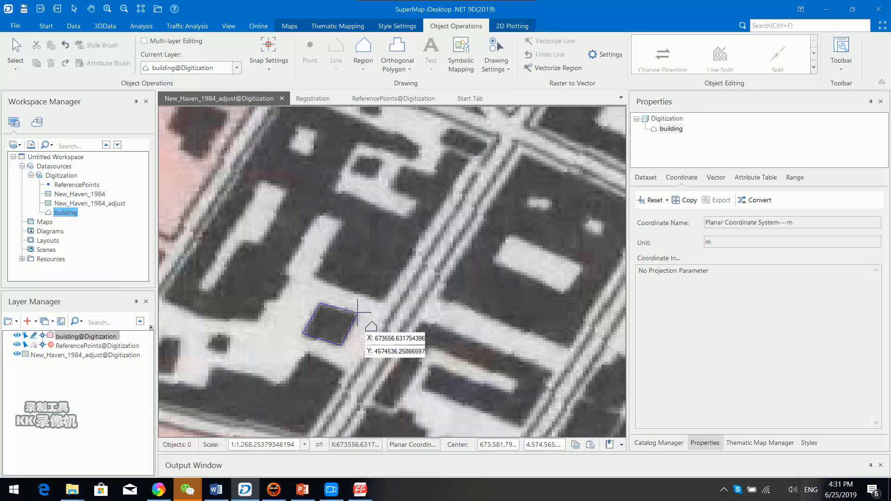
right_click(357, 312)
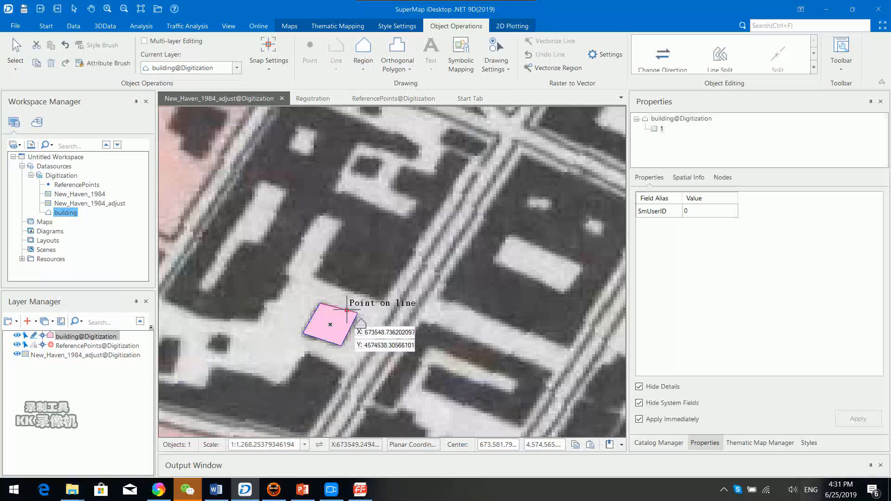
Digitize the hook-shaped building across the road east of the square one as a polygon, following its outer and inner edges.
scroll(347, 309, down, 3)
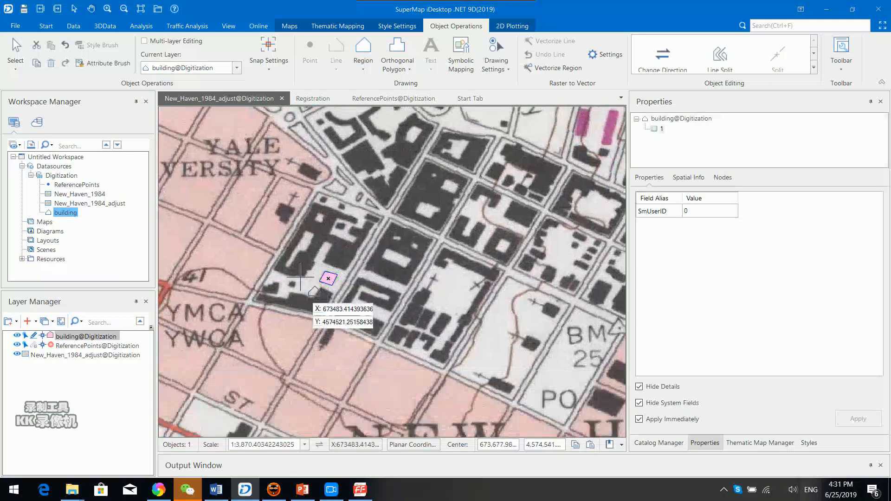
scroll(325, 289, up, 2)
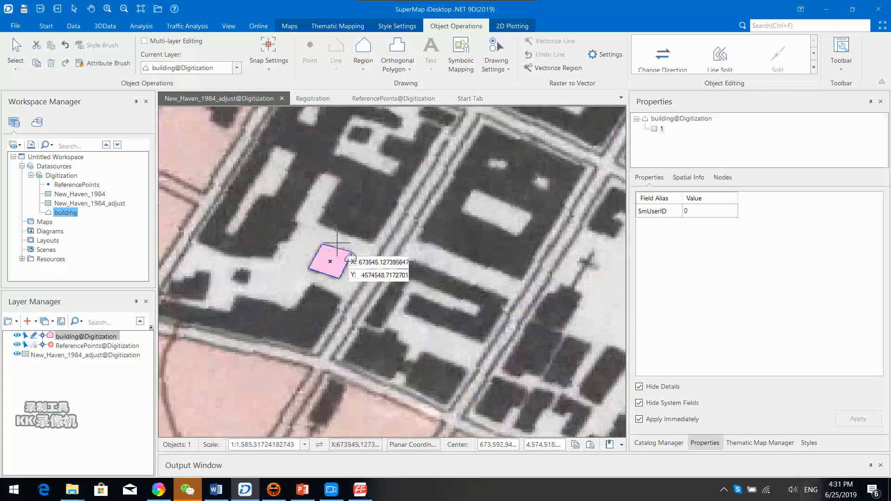
scroll(396, 328, up, 1)
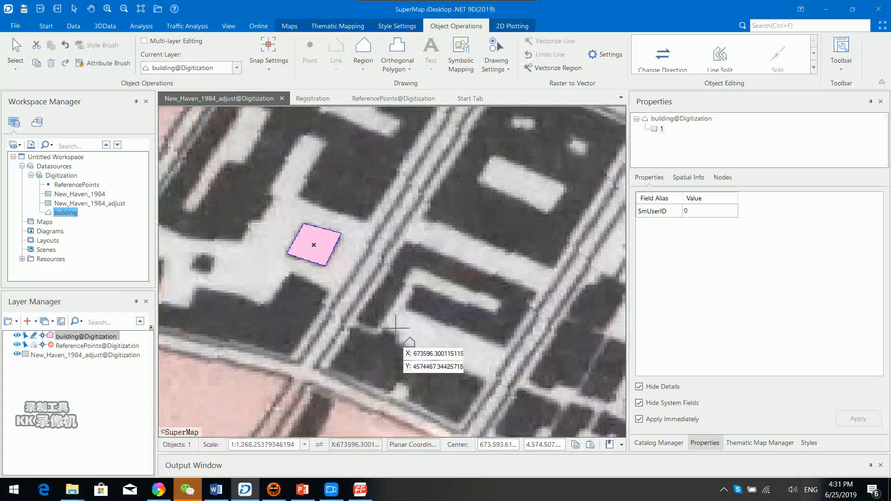
scroll(396, 328, up, 1)
key(Escape)
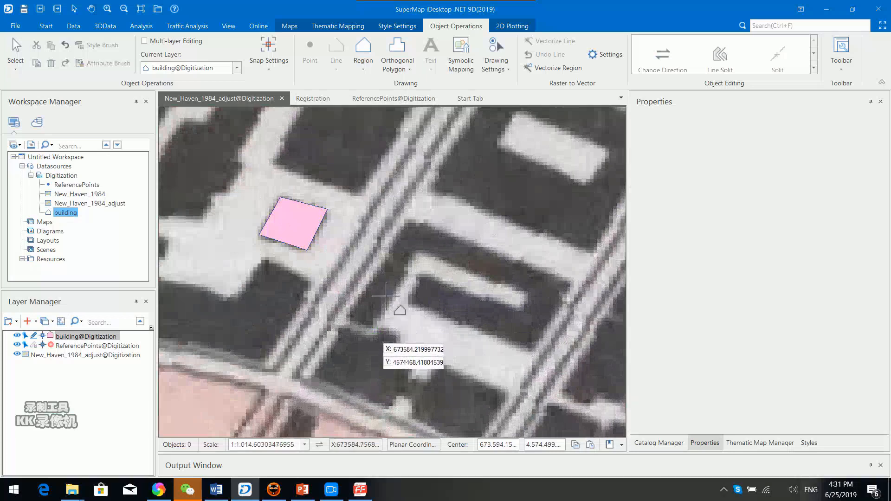
click(375, 326)
click(417, 251)
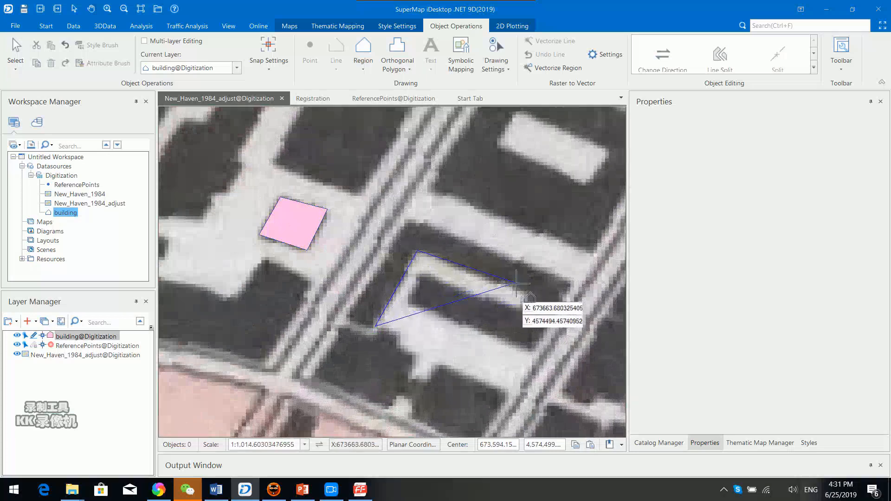
click(528, 292)
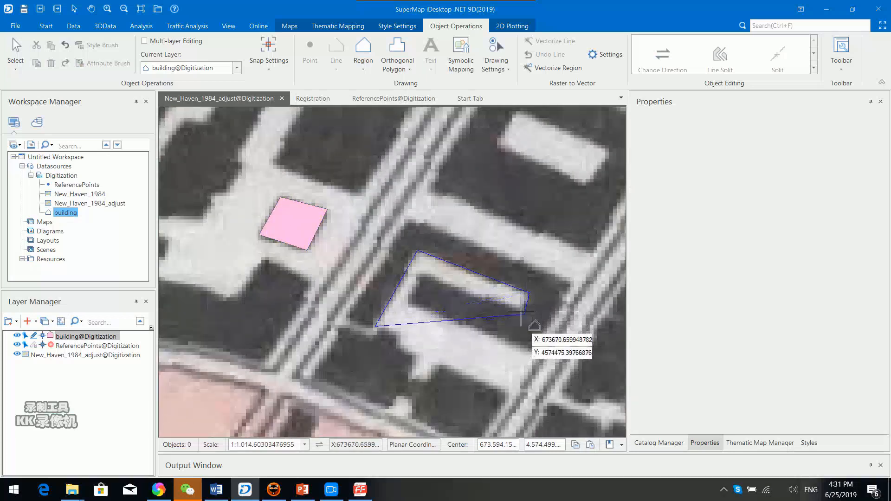
click(525, 314)
click(426, 274)
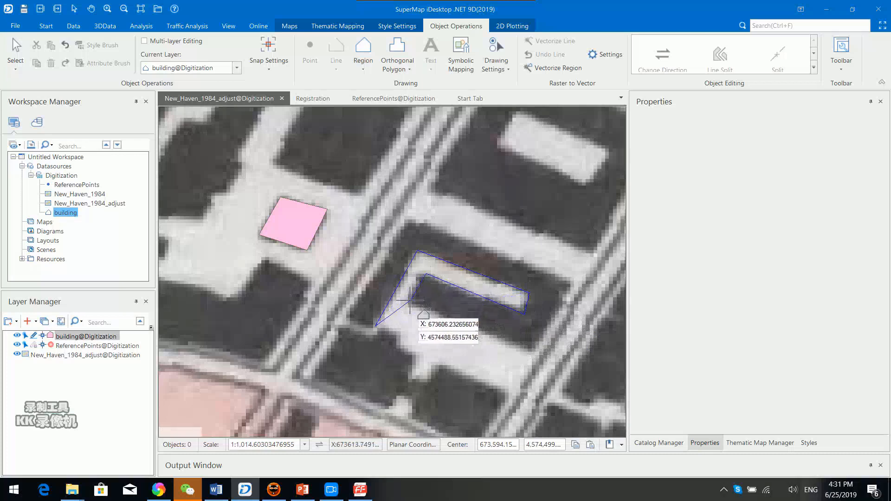
click(409, 303)
click(536, 351)
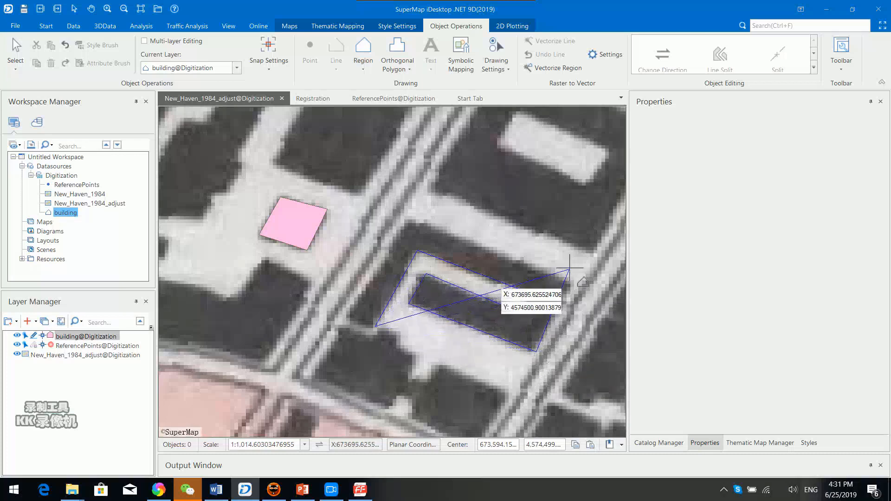
click(574, 280)
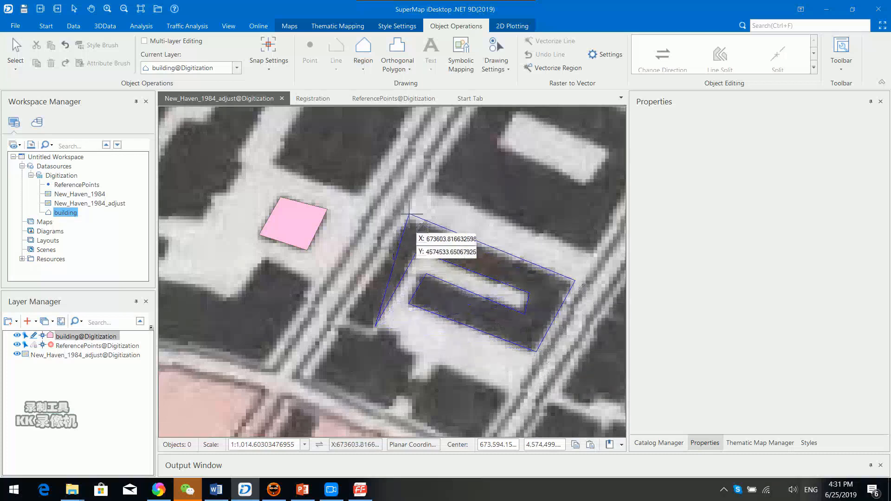
click(409, 214)
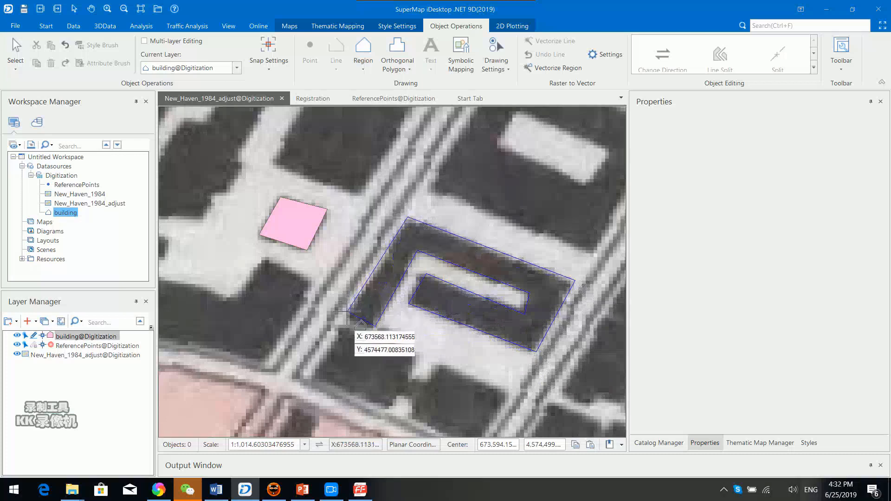
click(347, 316)
right_click(347, 316)
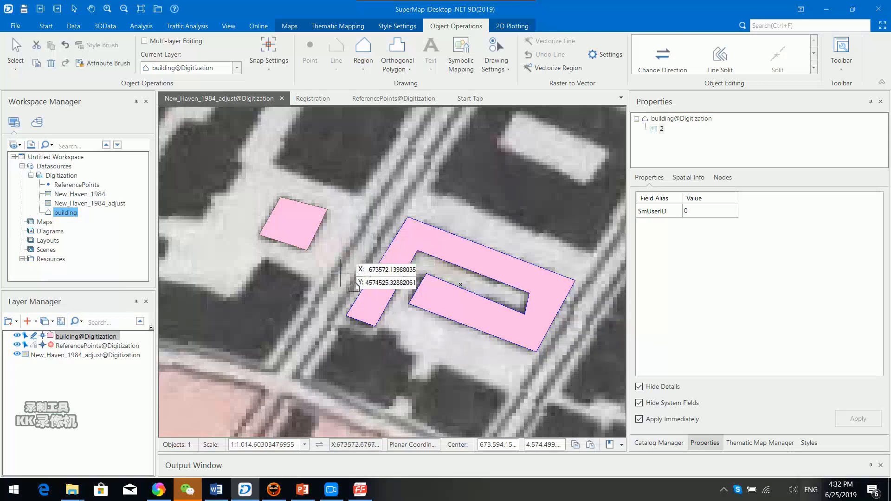
Turn off editing for the building layer and deselect the digitized hook-shaped building.
scroll(432, 288, down, 2)
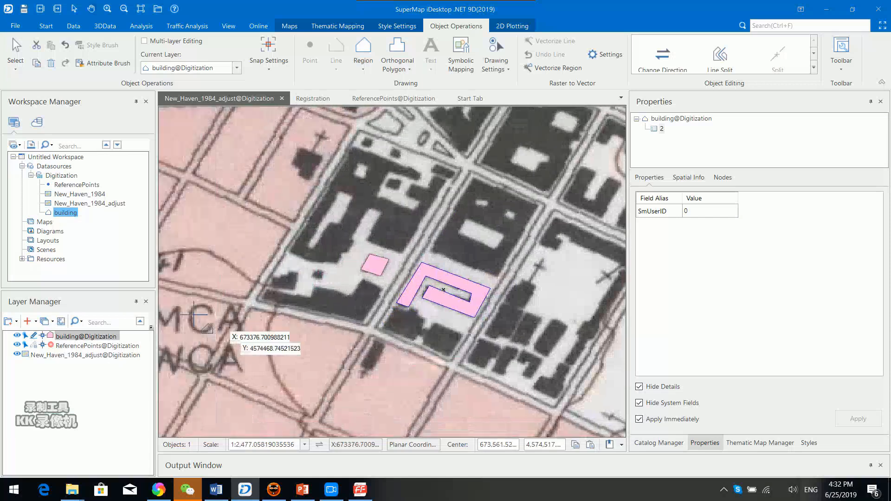
click(33, 338)
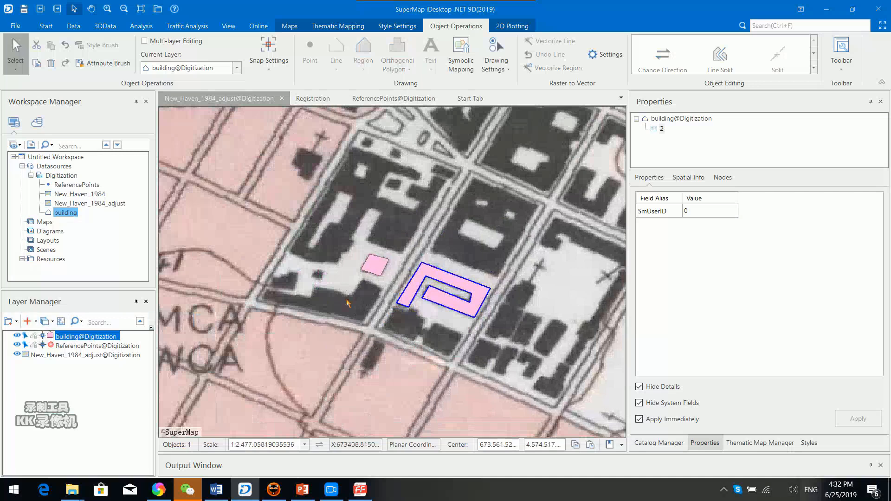
click(370, 299)
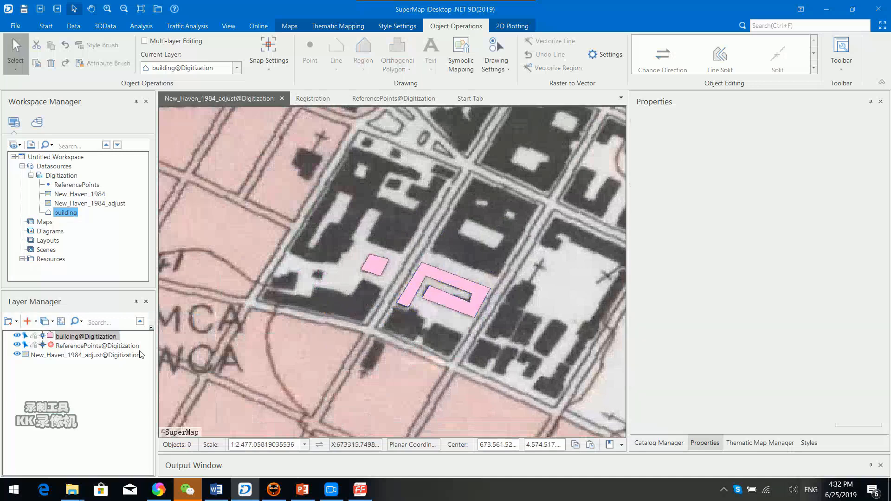
Browse the attribute table of the building dataset, check the records of both digitized buildings, and close the table.
right_click(102, 339)
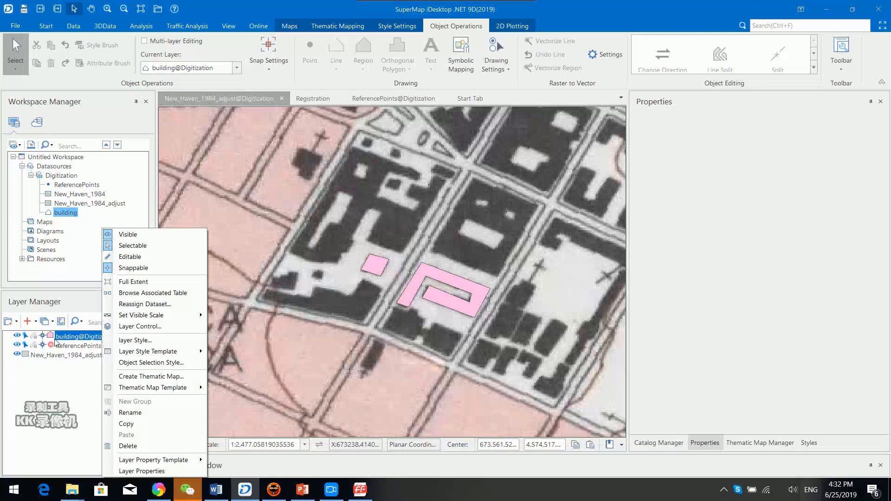
click(66, 216)
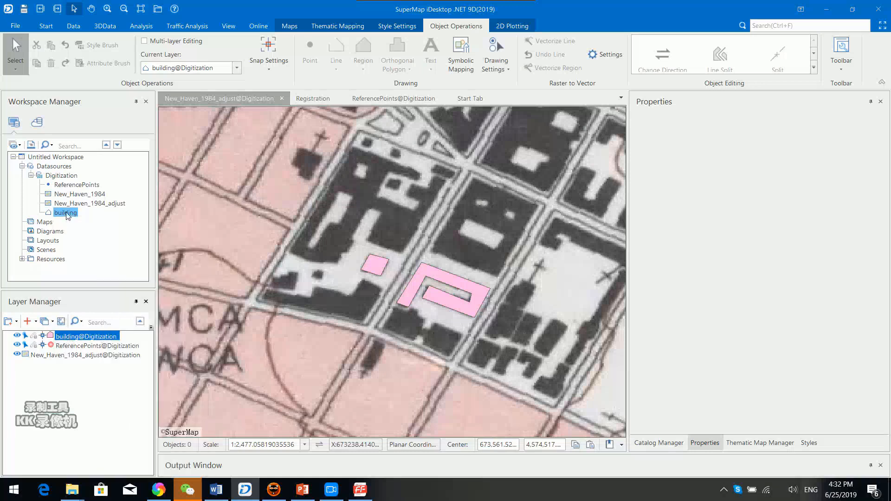
right_click(69, 214)
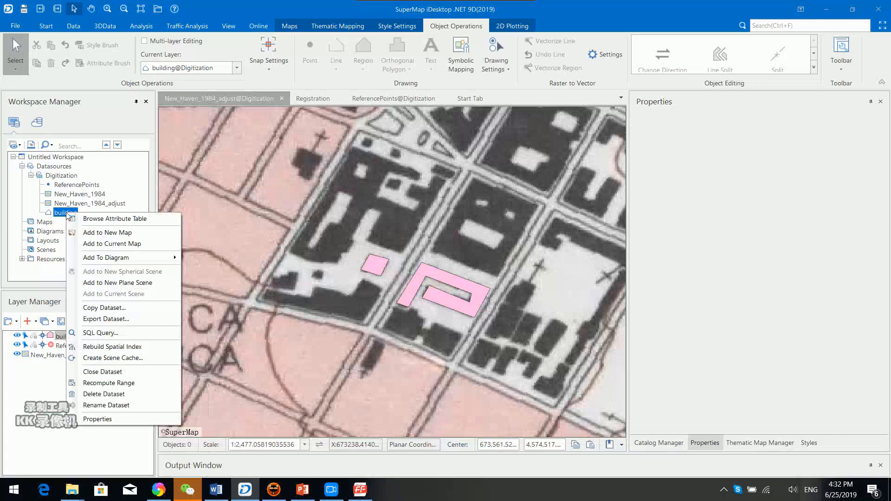
click(106, 218)
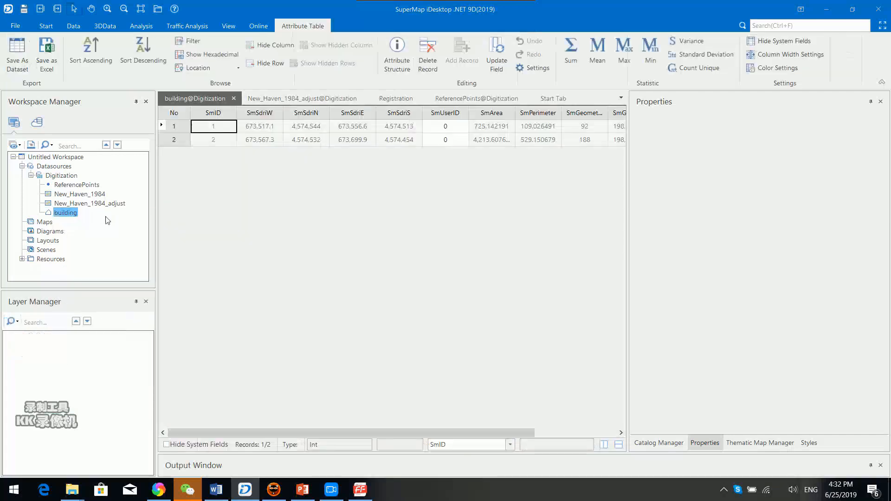
click(175, 127)
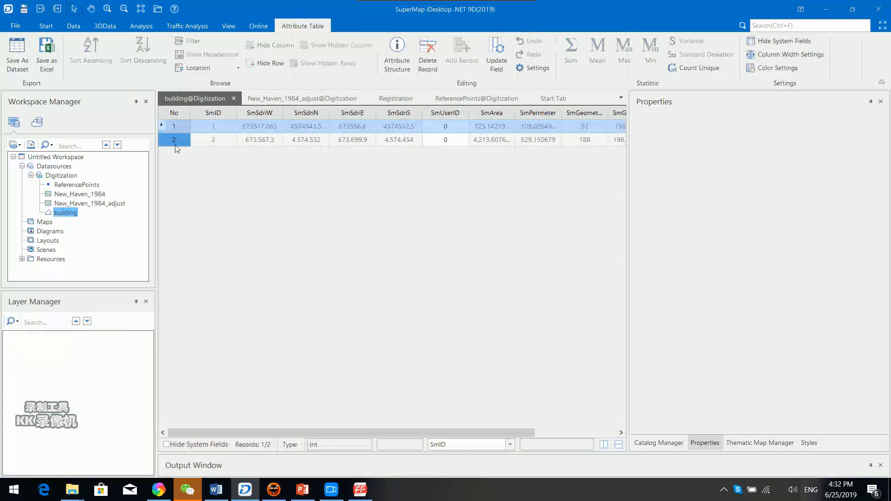
click(183, 142)
click(183, 123)
click(185, 141)
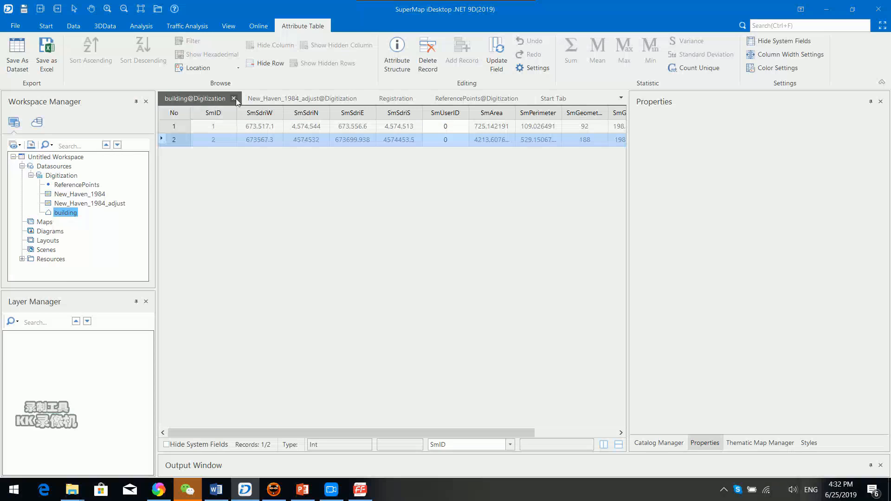
click(185, 128)
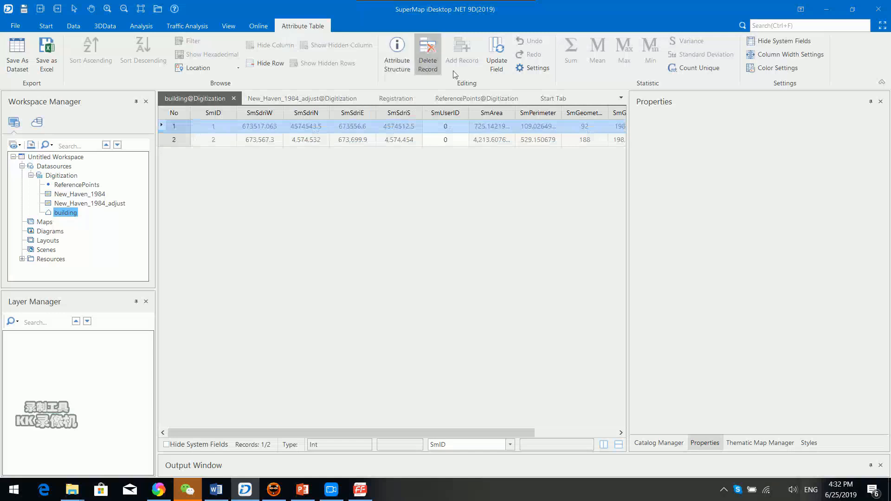
click(233, 99)
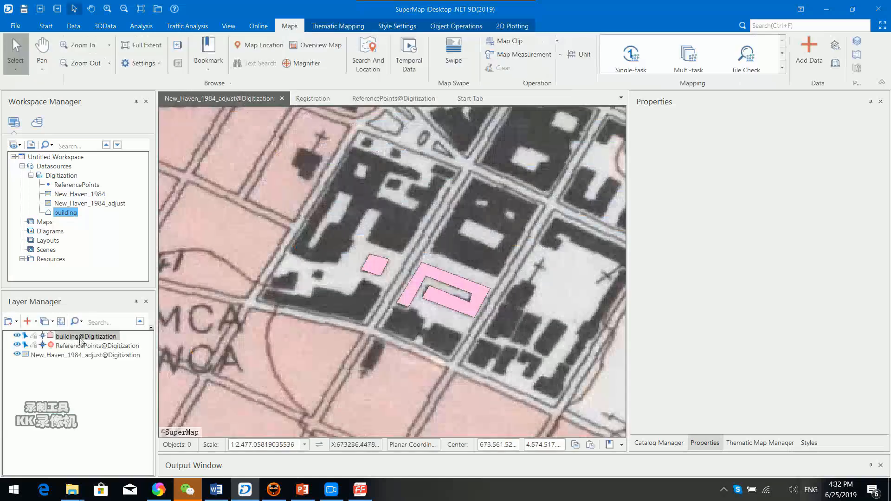
Browse the building layer's associated table and select its records one after the other to locate each building on the map.
right_click(114, 339)
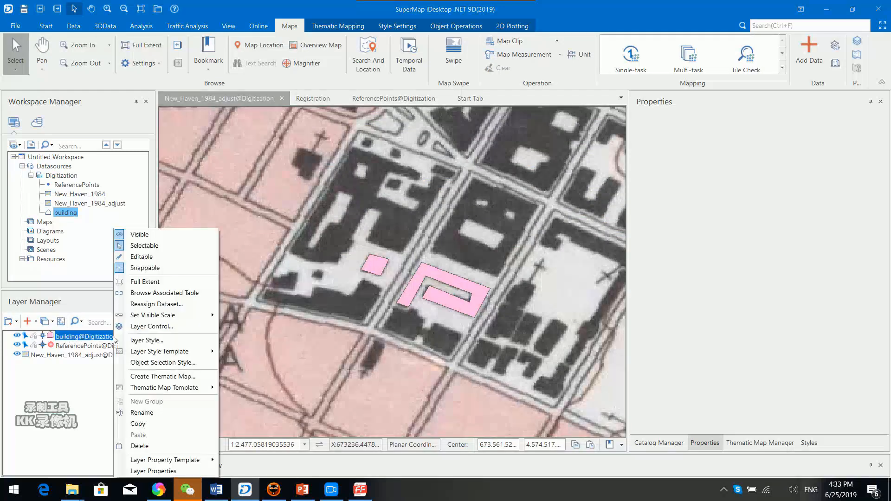
click(160, 293)
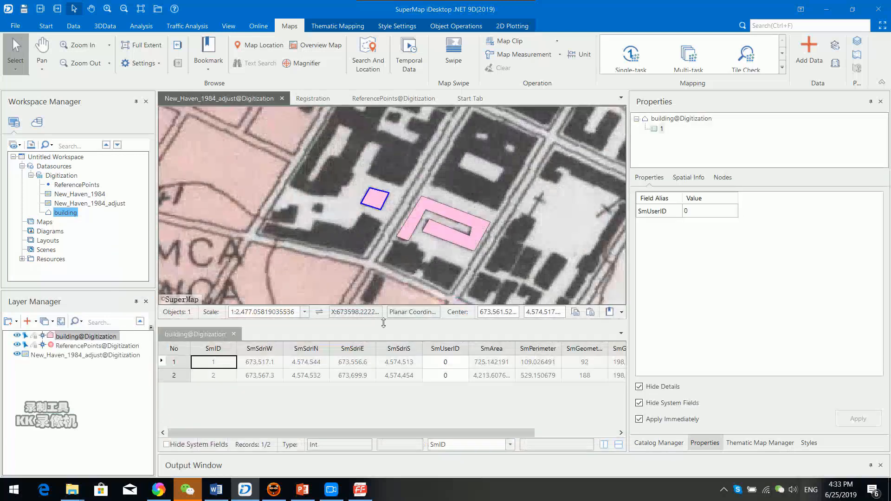
click(181, 364)
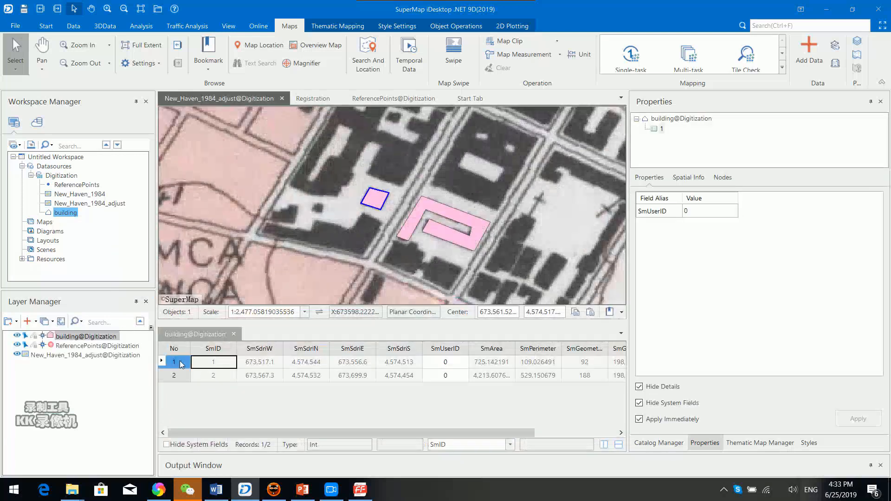
click(177, 363)
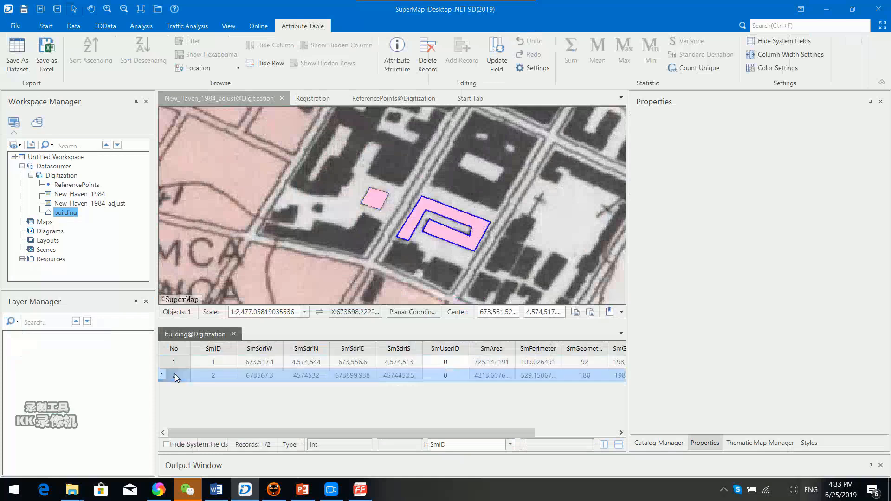
Select the two building records alternately in the attribute table and compare their highlighted polygons on the map.
click(179, 361)
click(179, 375)
click(180, 362)
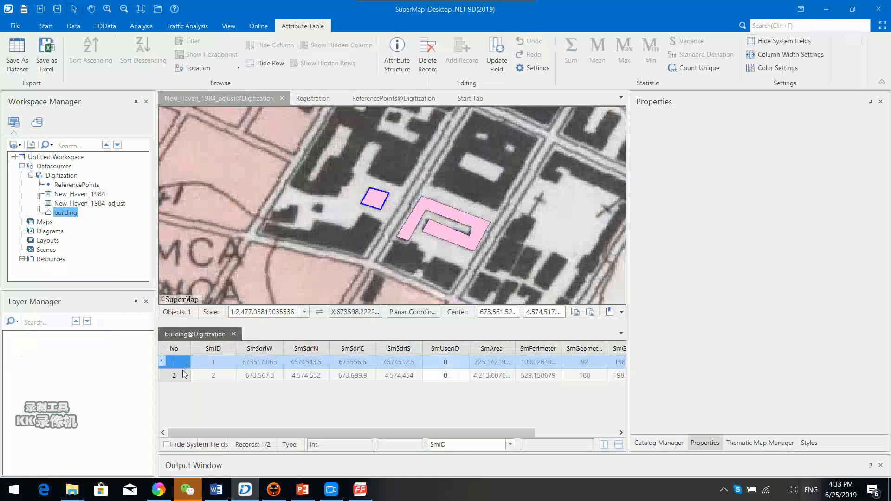
click(182, 376)
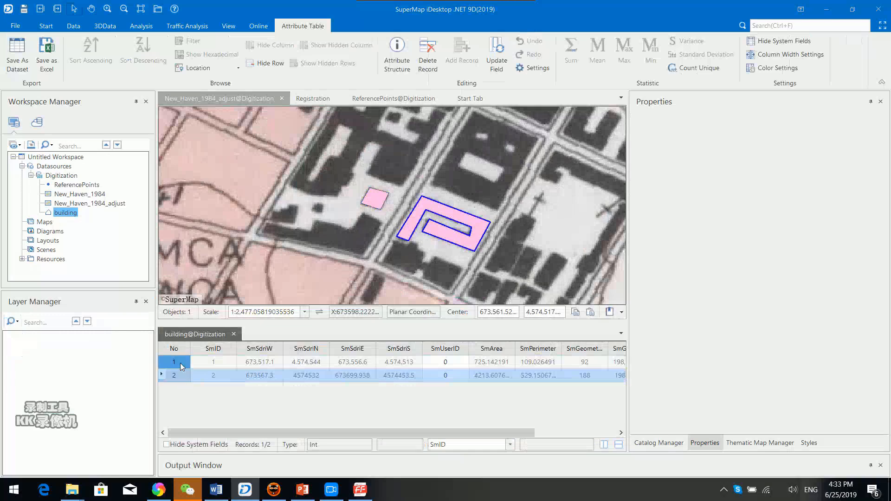
click(180, 363)
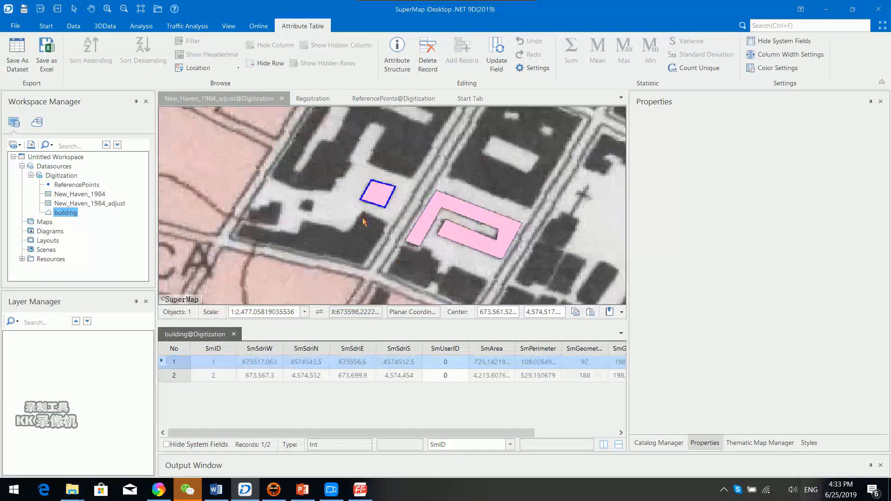
scroll(364, 220, up, 2)
drag(384, 229, 274, 227)
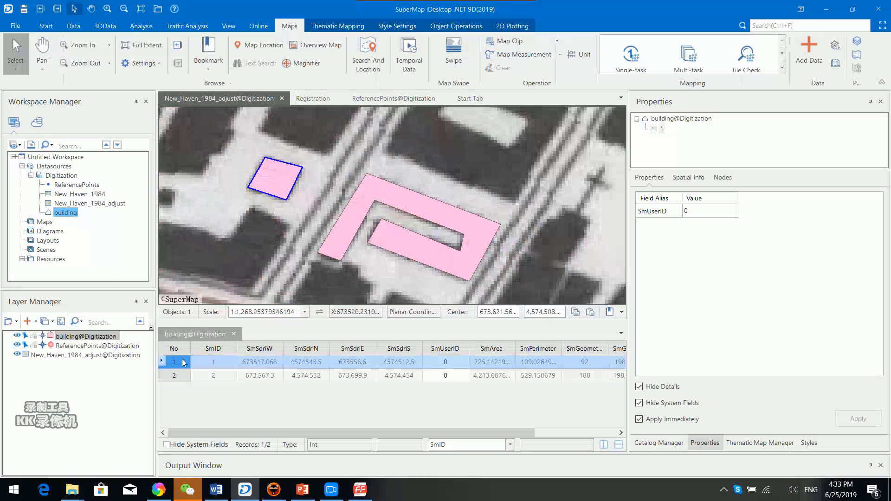
Delete the square building's record from the building attribute table and clear the remaining selection on the map.
click(462, 27)
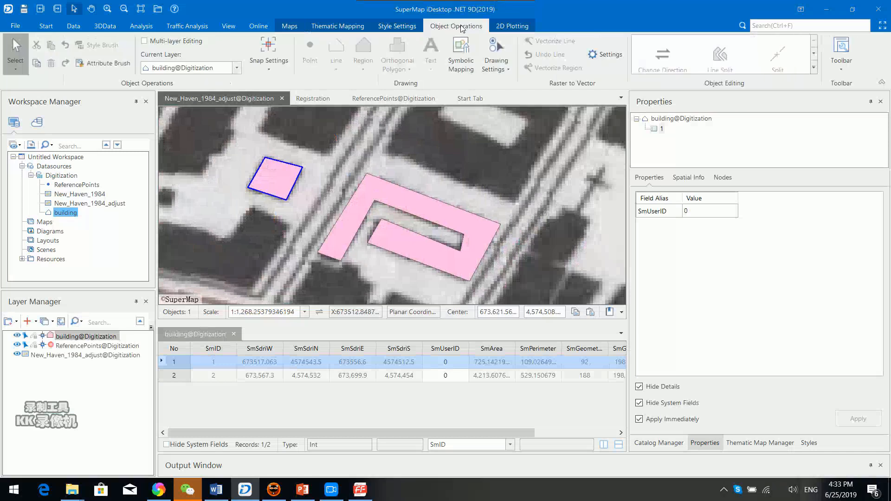
click(174, 364)
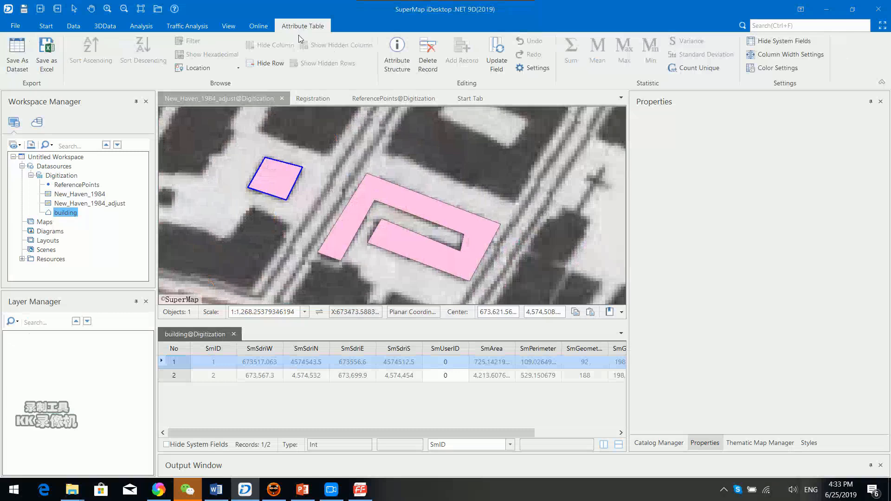
click(429, 60)
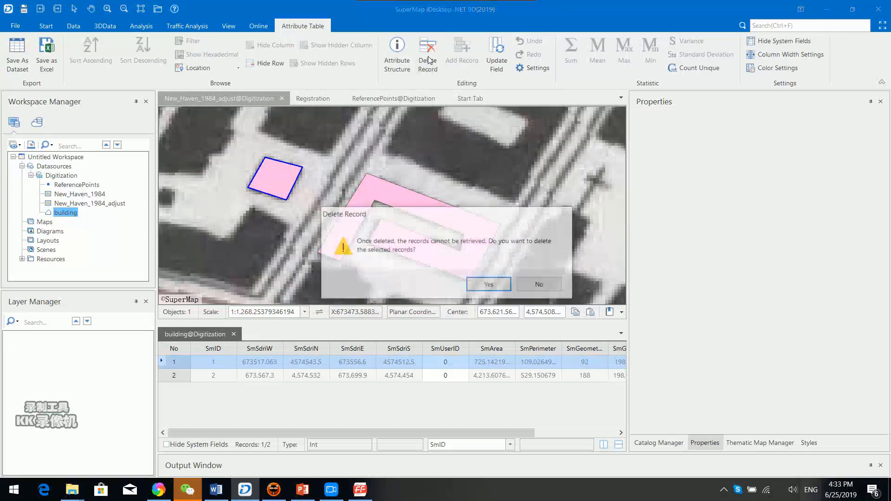
click(489, 285)
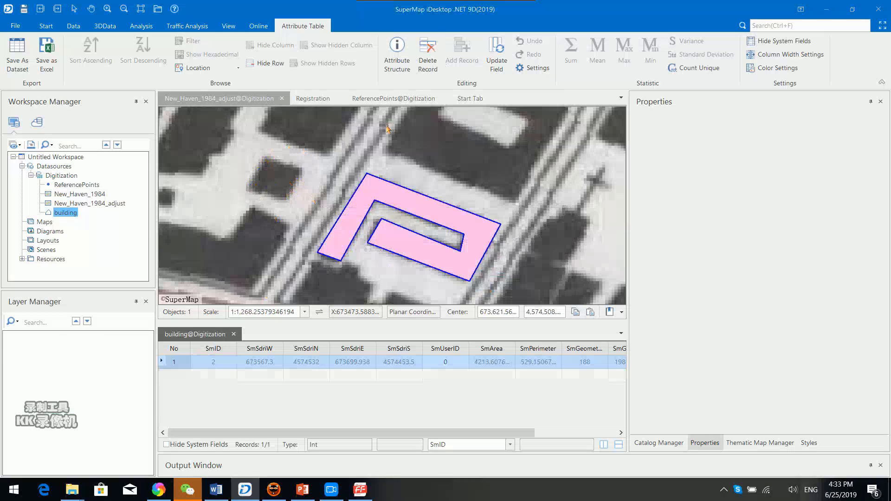
click(248, 257)
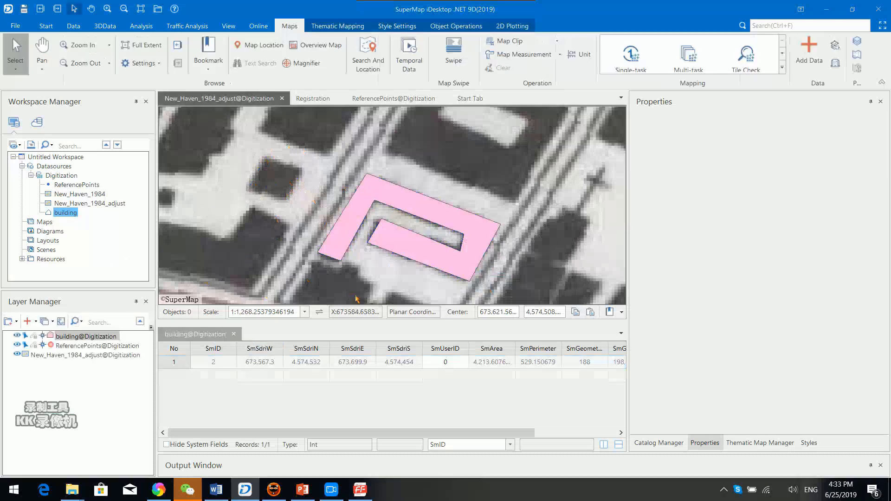
Enlarge the map window above the attribute table and turn on editing for the building layer.
scroll(459, 225, down, 2)
drag(469, 261, 456, 188)
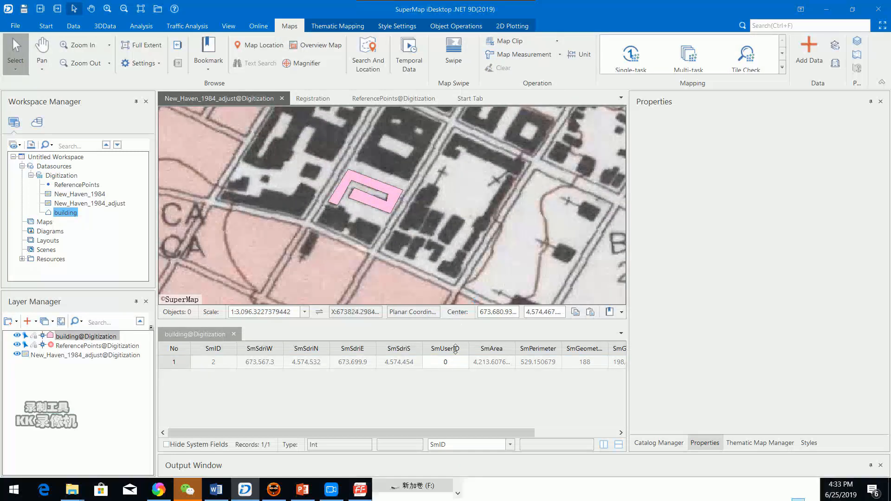
drag(455, 319, 456, 371)
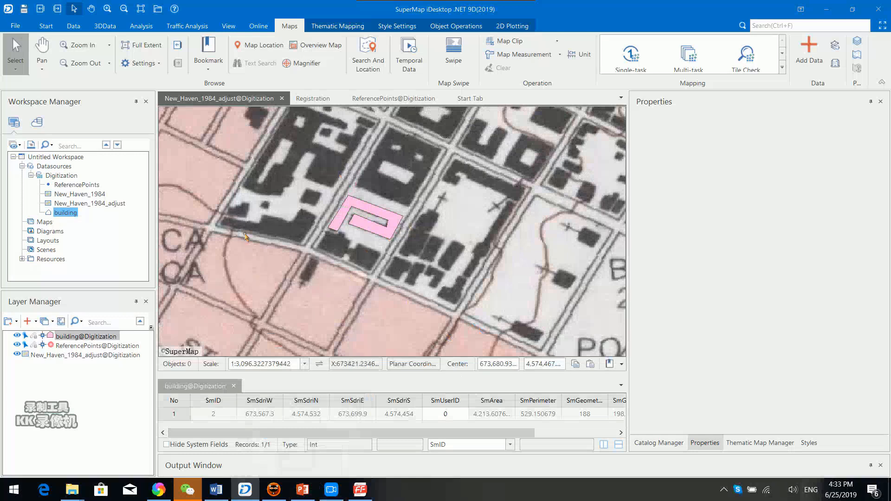
click(35, 339)
click(34, 336)
scroll(350, 301, up, 3)
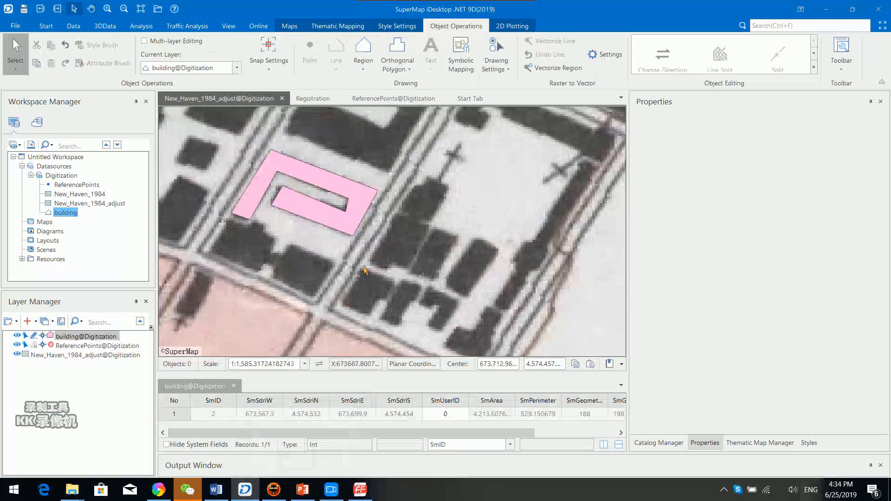
Digitize the notched building across the road southeast of the hook-shaped one as a polygon along its outer edges.
click(363, 65)
click(395, 102)
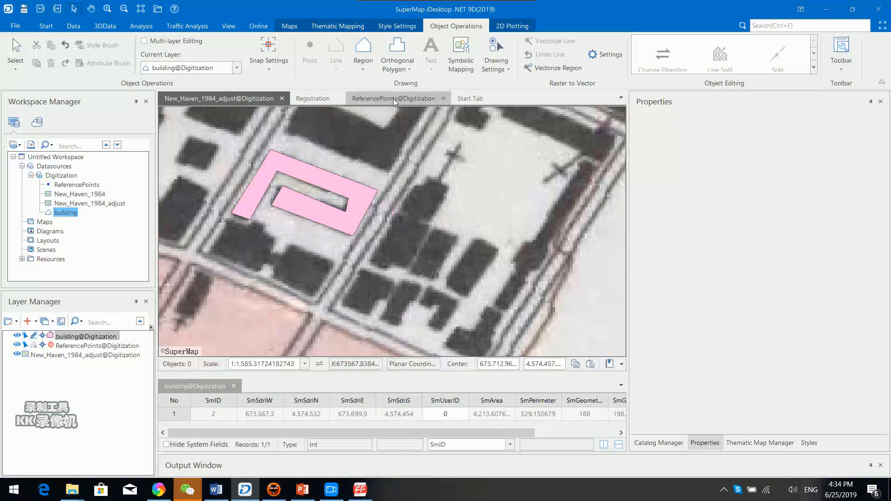
click(344, 303)
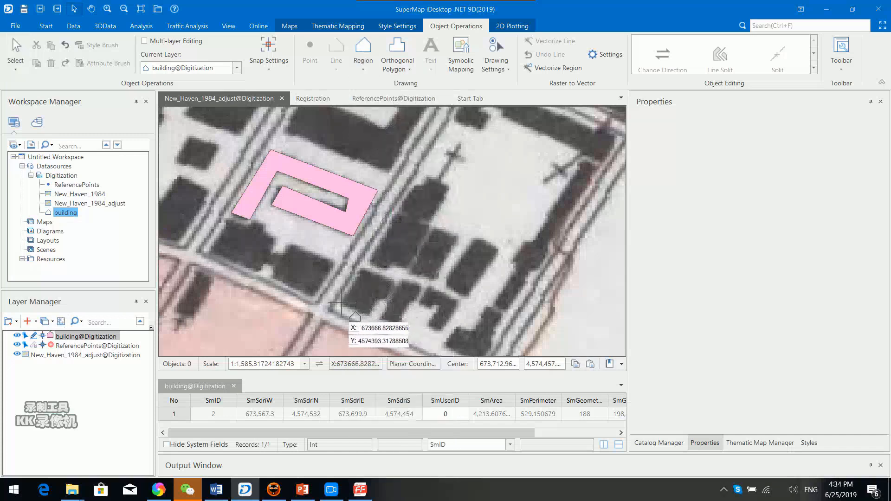
click(362, 268)
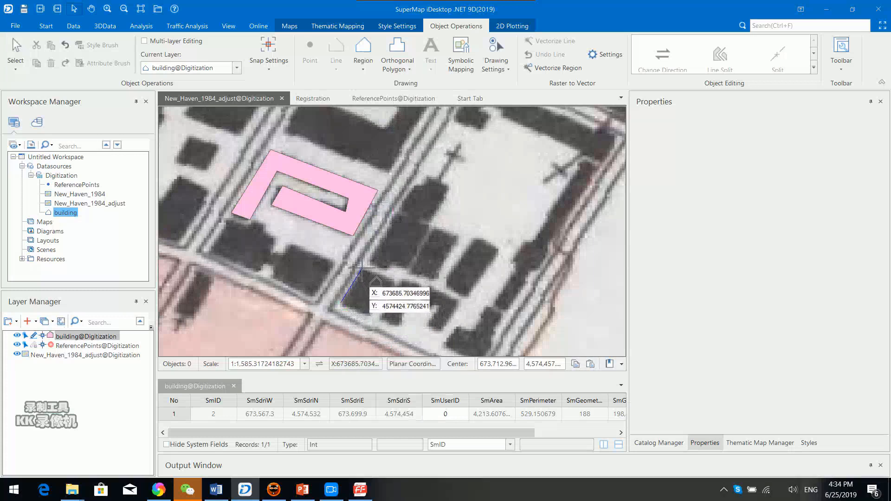
click(394, 281)
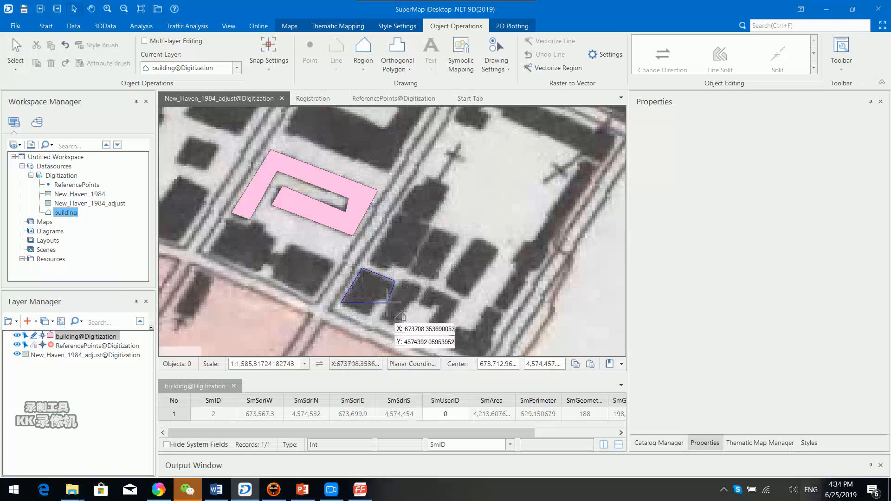
click(386, 301)
click(379, 302)
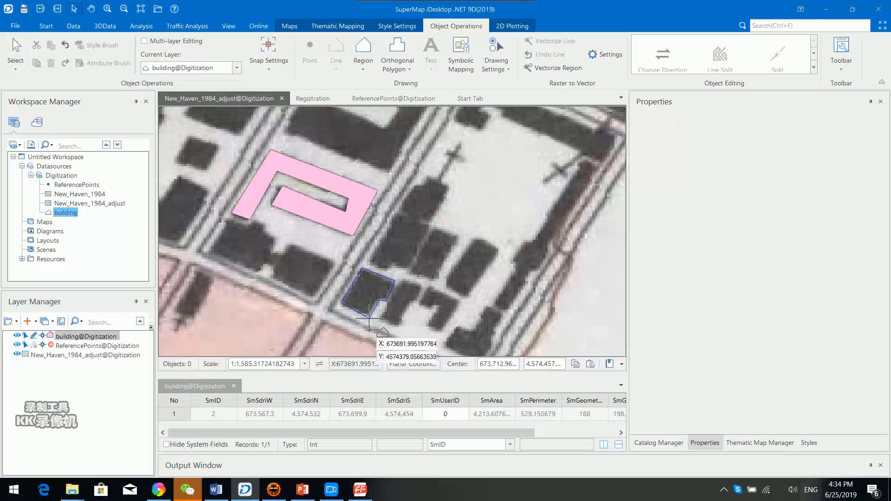
click(370, 317)
right_click(370, 318)
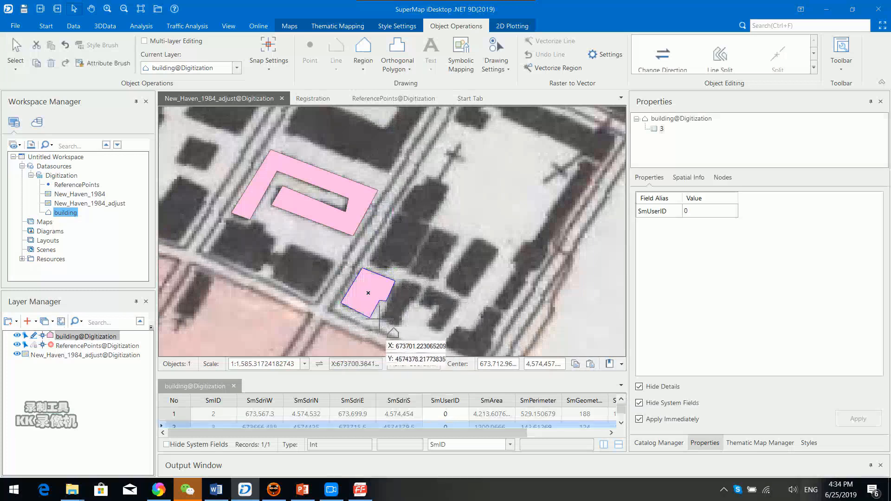
Digitize the narrow rectangular building directly east of the notched one as a four-corner polygon.
click(382, 320)
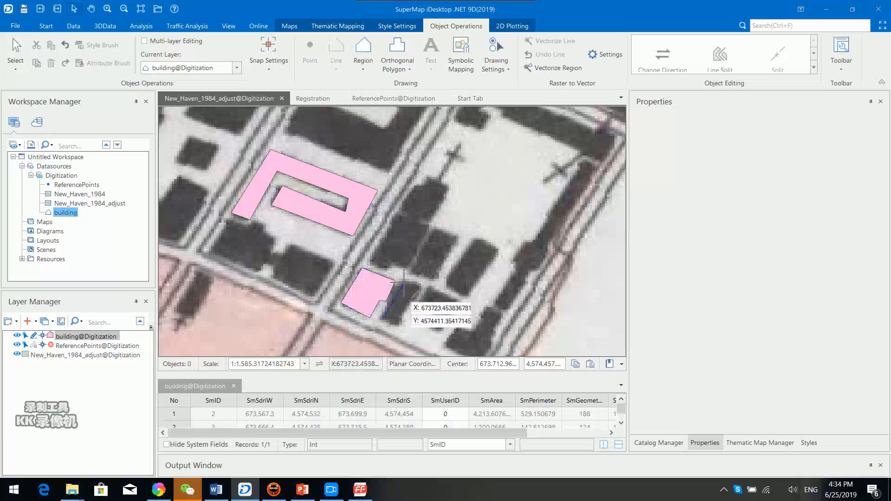
click(403, 281)
click(418, 286)
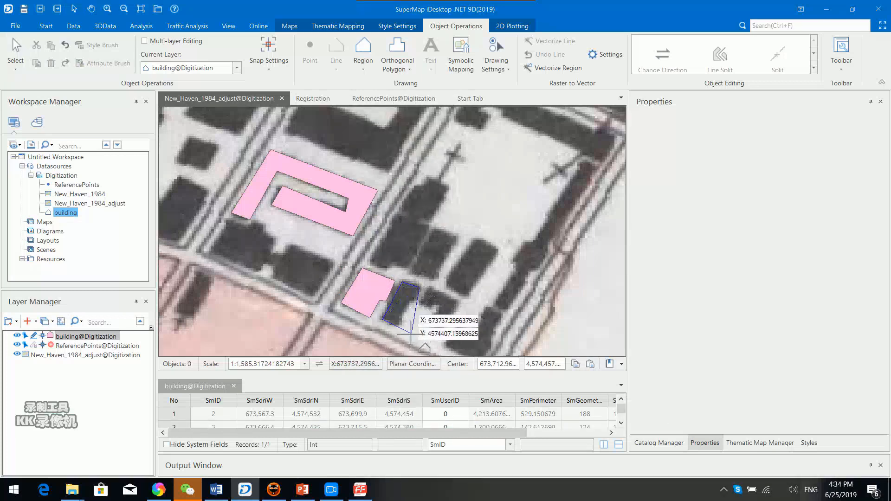
click(400, 328)
right_click(400, 327)
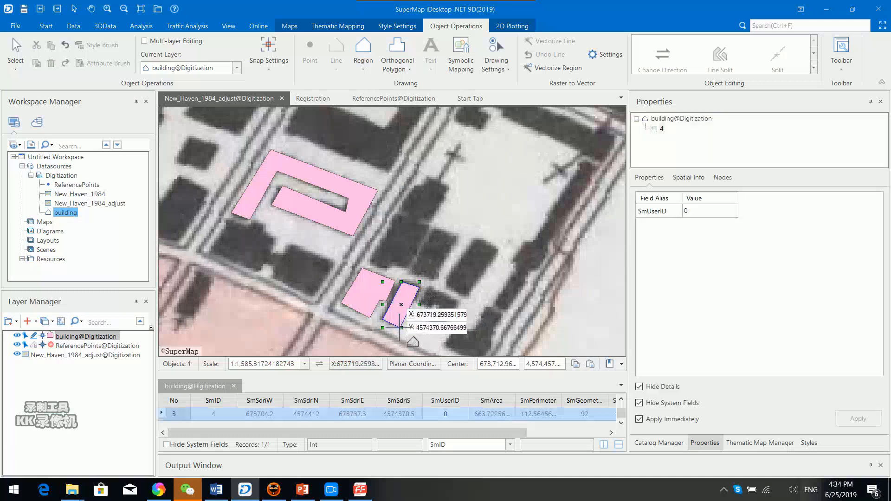
Close the building attribute table and turn off editing for the building layer.
scroll(362, 304, down, 1)
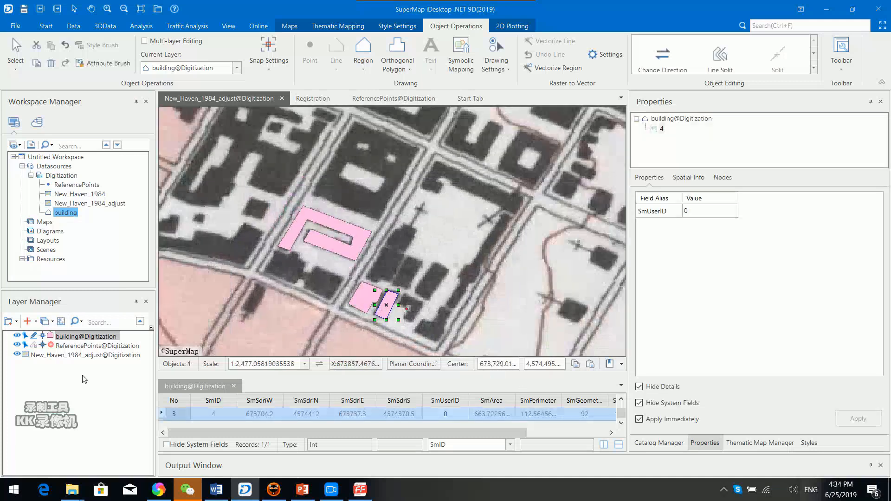
click(233, 386)
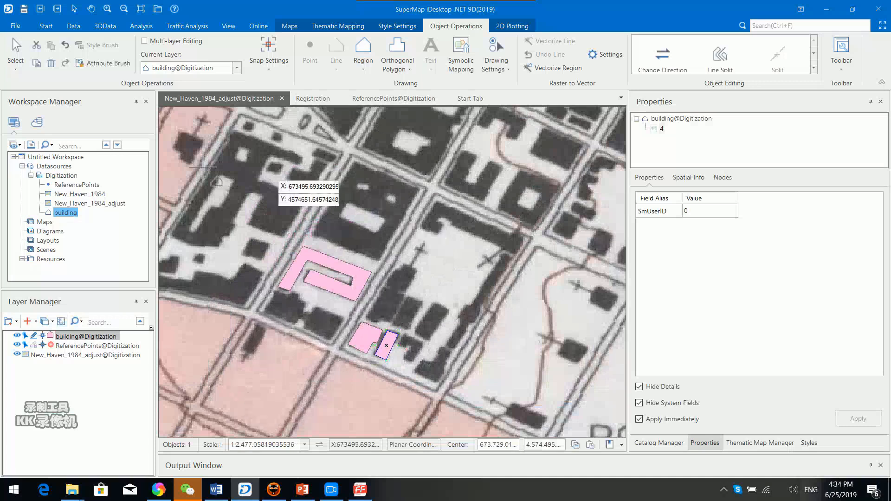
click(33, 336)
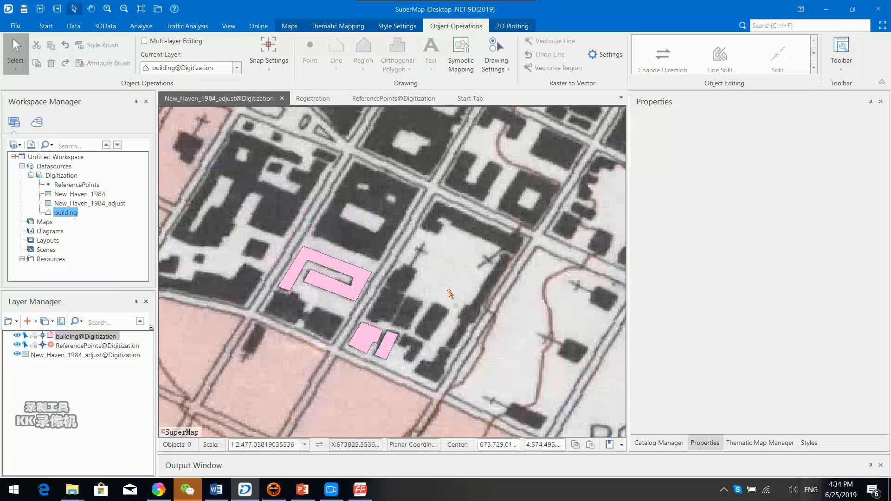
scroll(367, 311, up, 1)
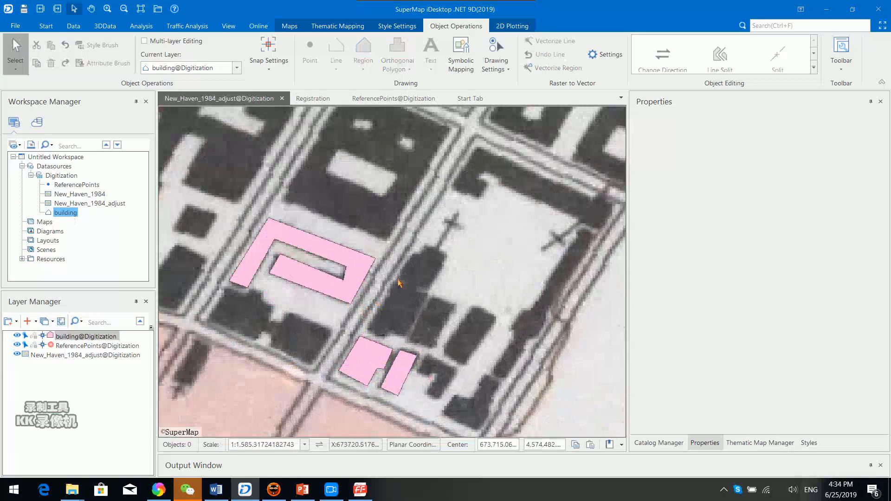
scroll(320, 324, up, 1)
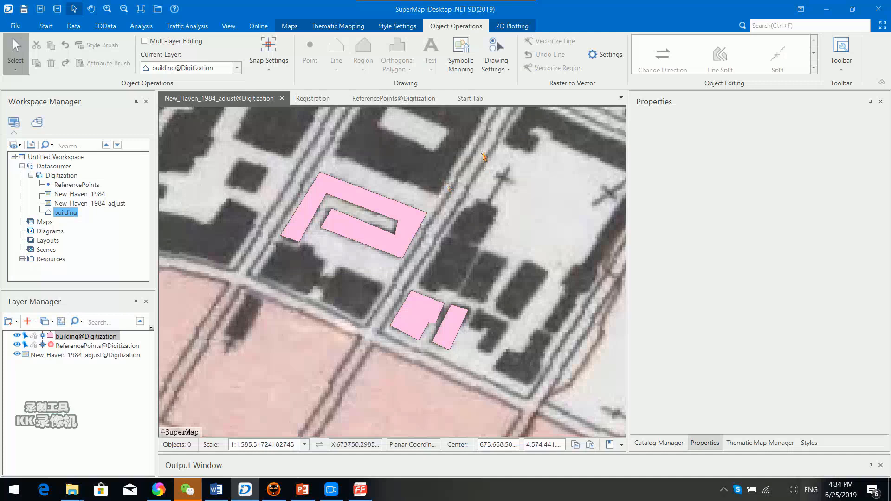
Open the building dataset's properties and examine the system fields in its attribute table structure.
click(69, 216)
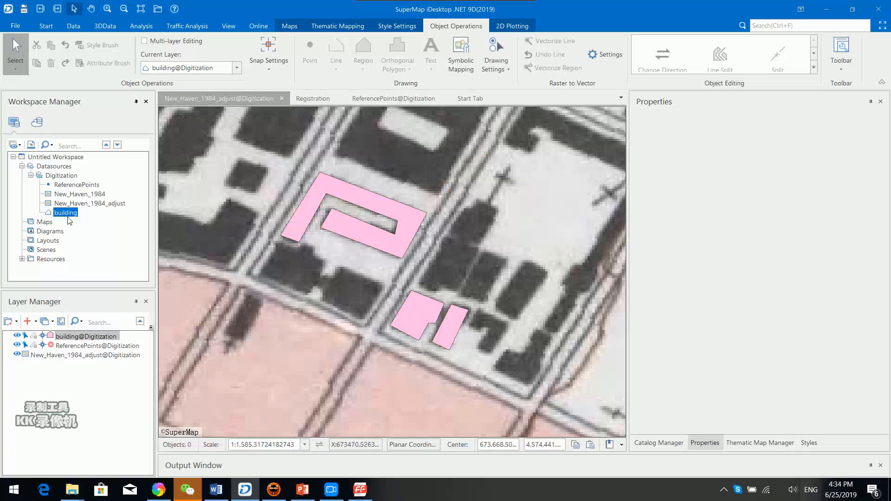
right_click(77, 217)
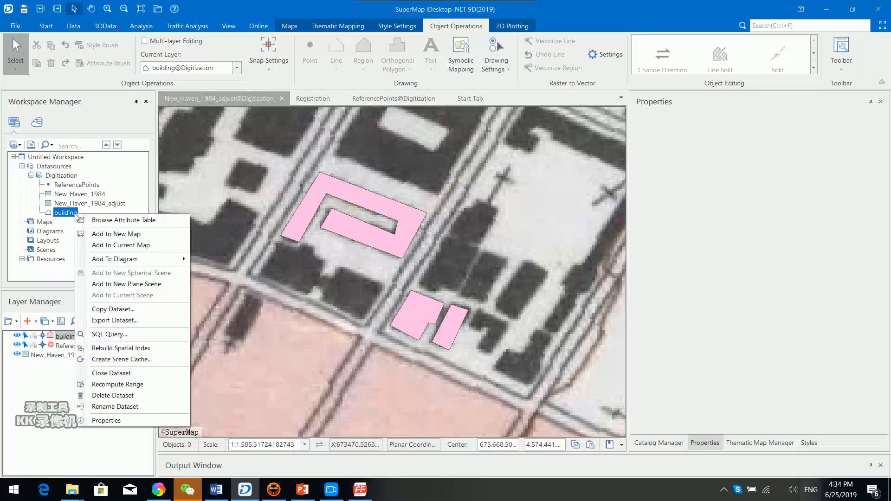
click(113, 421)
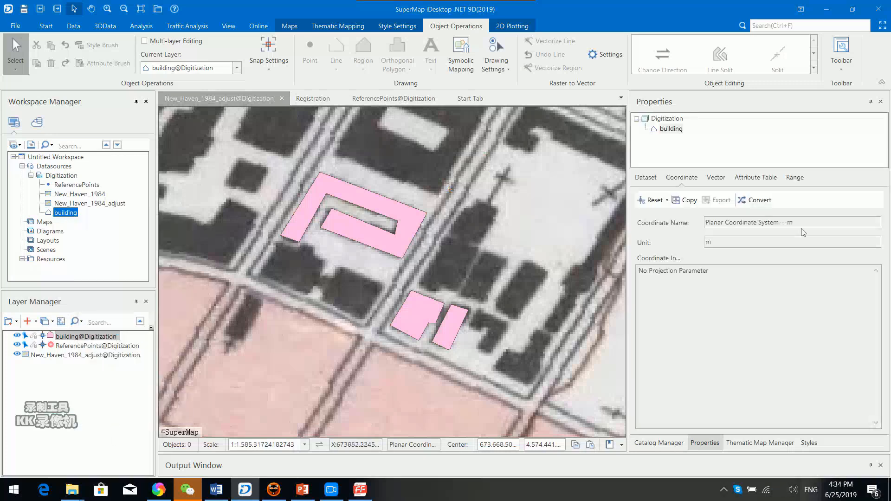
click(757, 180)
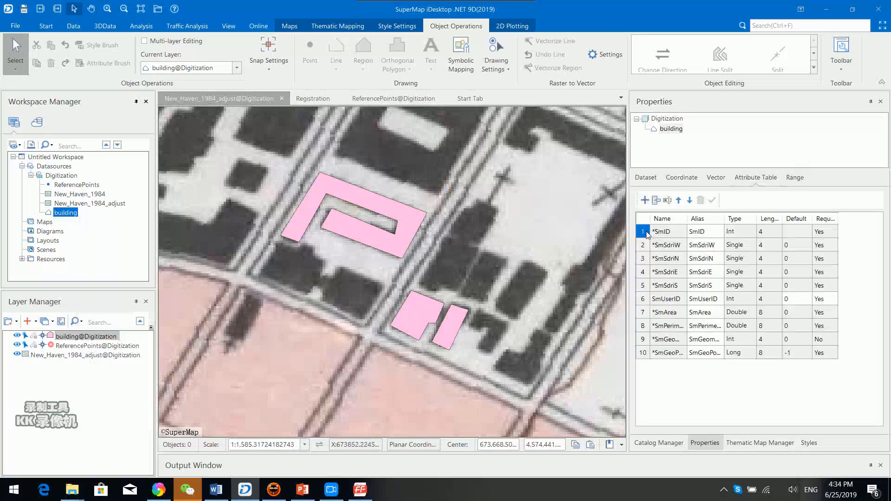
drag(642, 235, 831, 360)
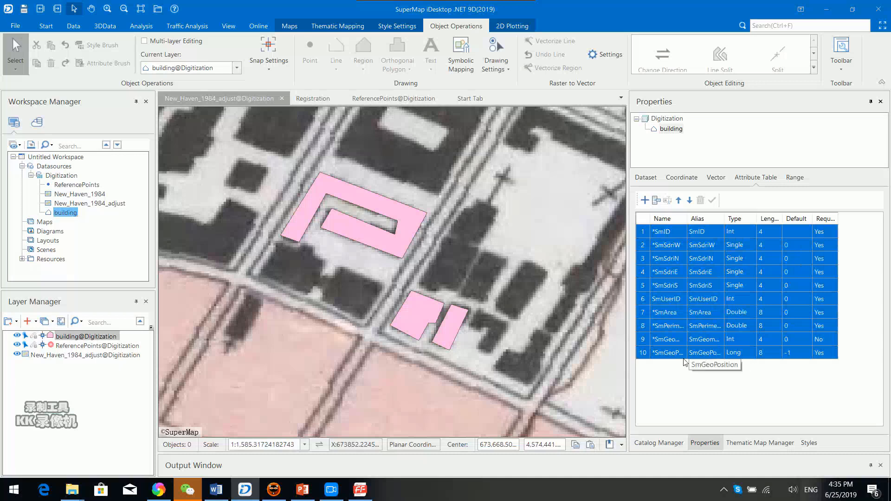
click(642, 231)
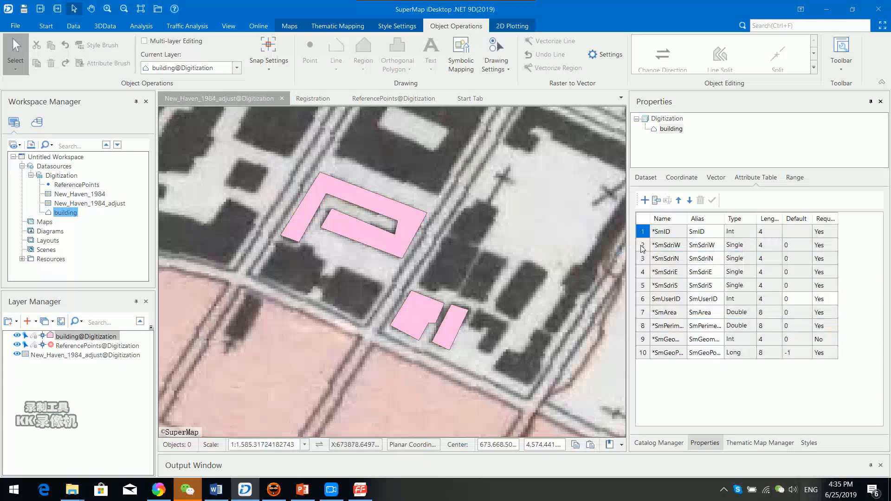
Add a field named height of type Long to the building dataset's attribute structure and apply the change.
click(646, 201)
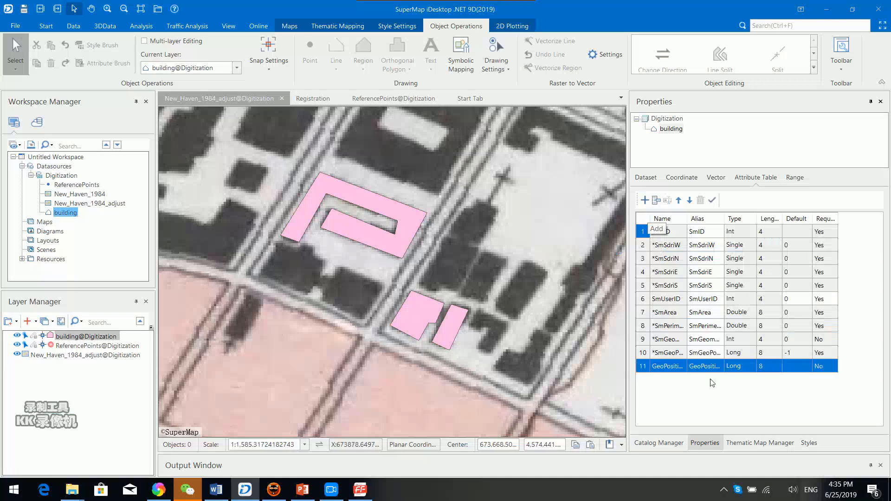
click(672, 367)
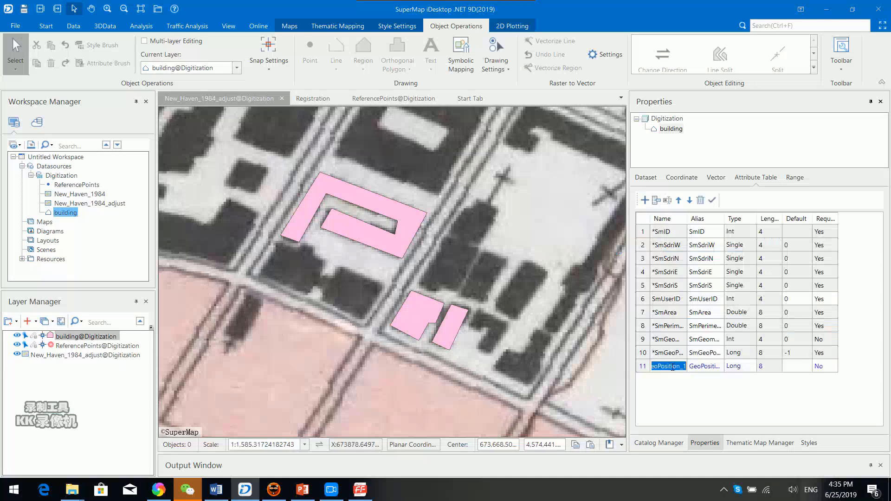
drag(668, 366, 639, 372)
text(hei)
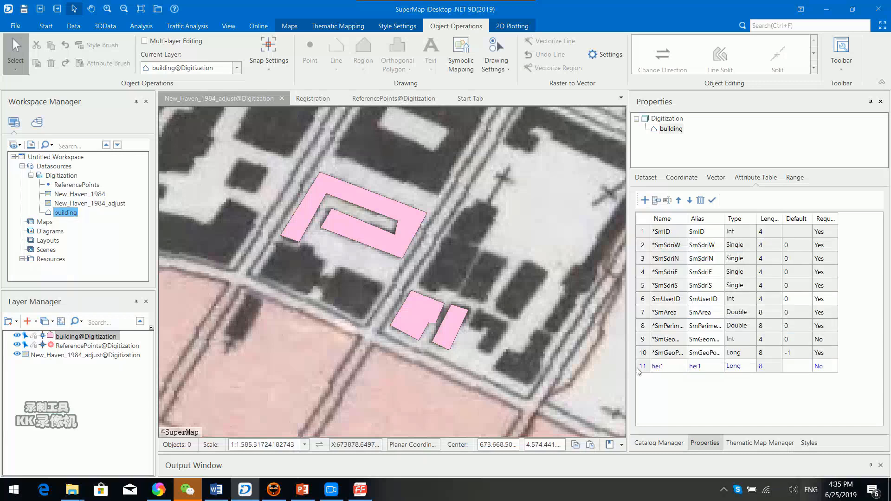
text(ght)
click(741, 408)
click(741, 367)
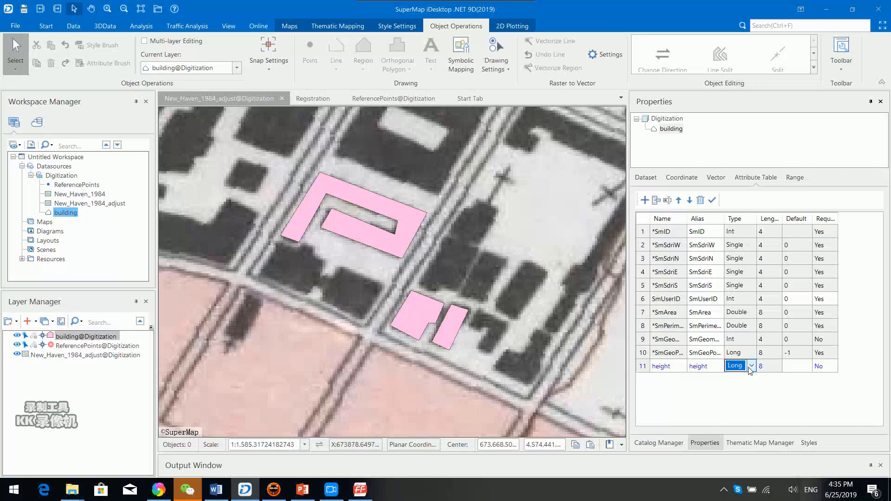
click(751, 367)
click(751, 366)
click(712, 200)
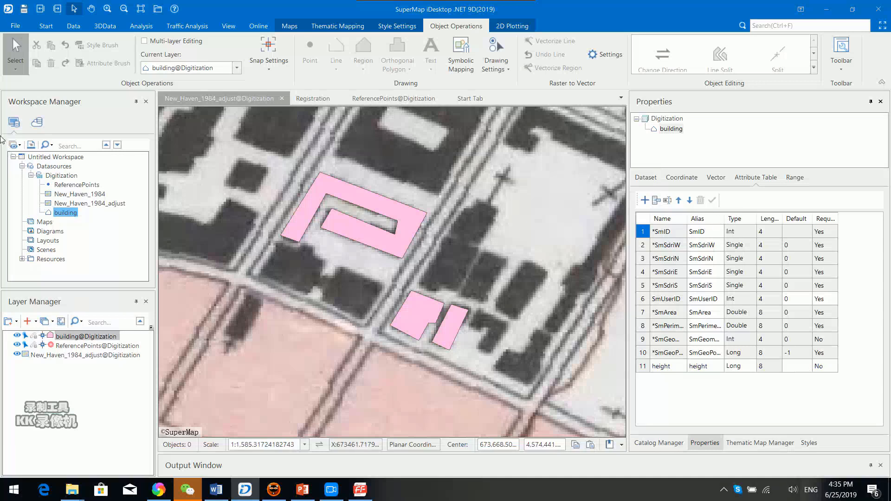
Open the building dataset's attribute table and select its height column.
right_click(67, 216)
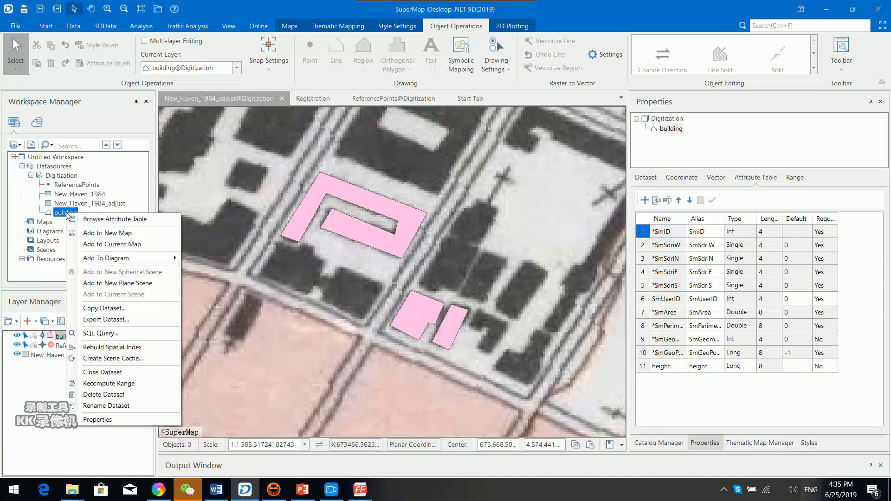
click(137, 223)
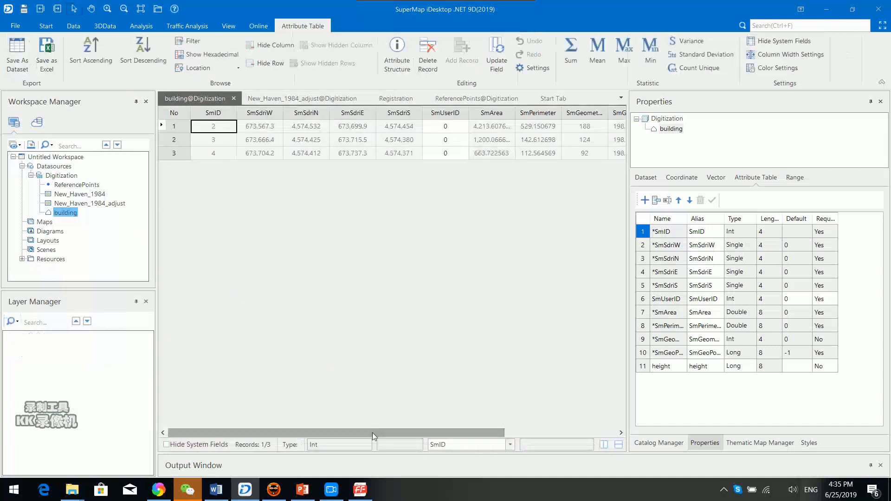
drag(372, 432, 569, 432)
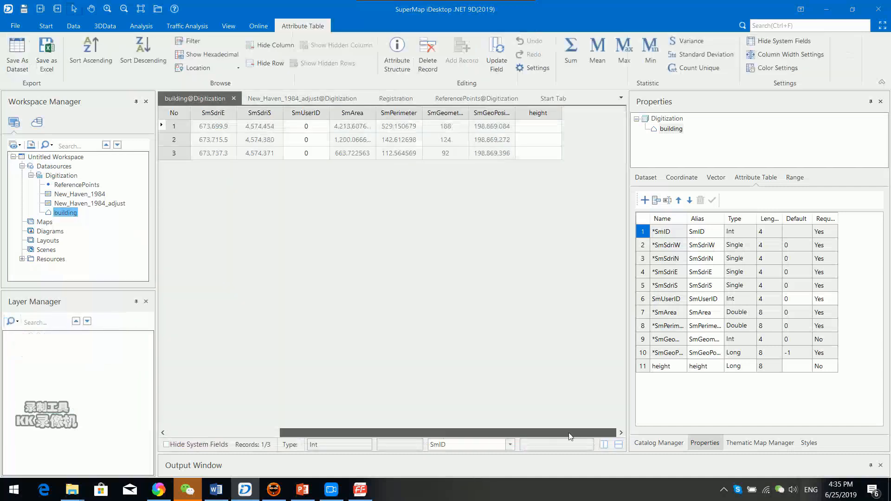
click(549, 114)
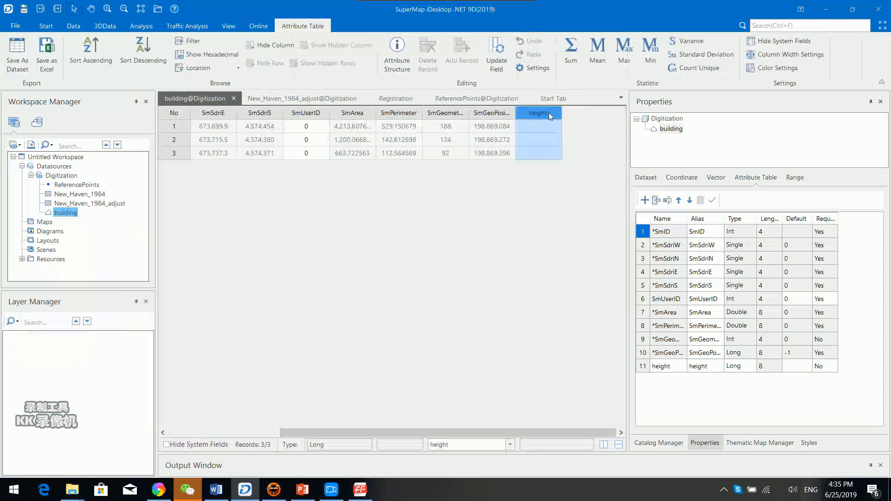
Enter heights of 100, 50 and 40 for the first, second and third building records.
click(537, 128)
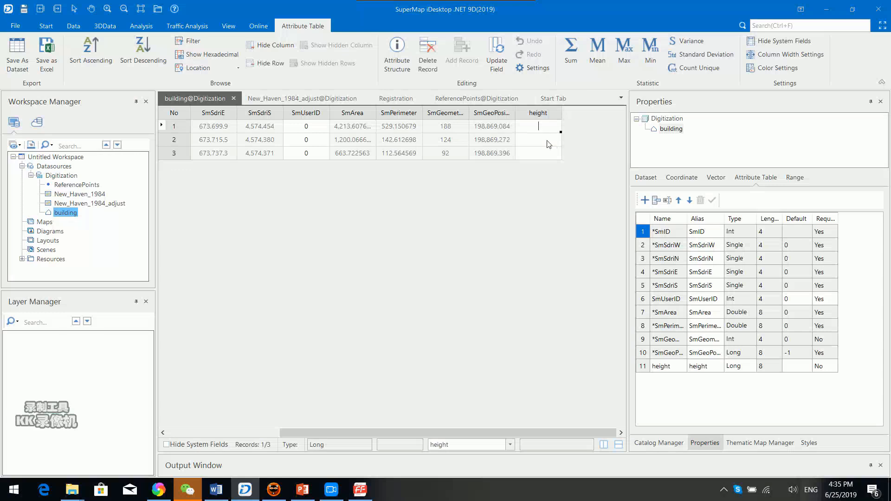
text(100)
click(547, 140)
click(550, 153)
click(546, 141)
Update the whole height field by assigning the value 50 to all records, and close the building attribute table.
click(537, 112)
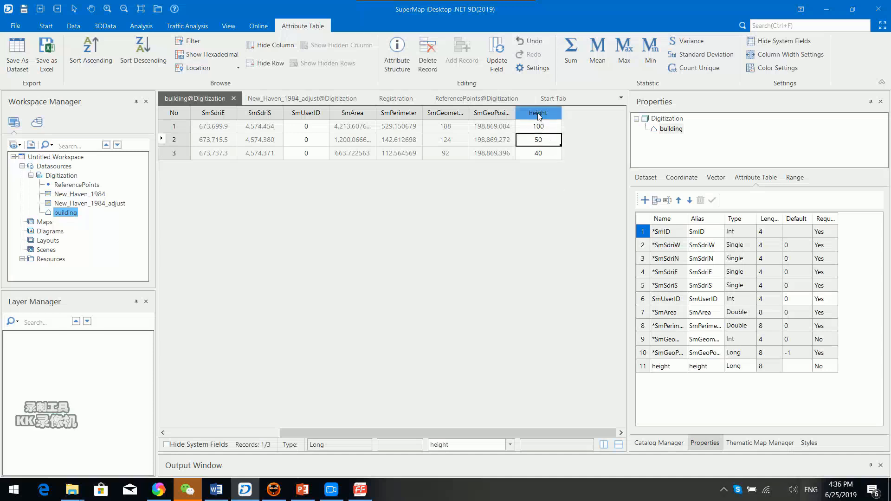
right_click(538, 113)
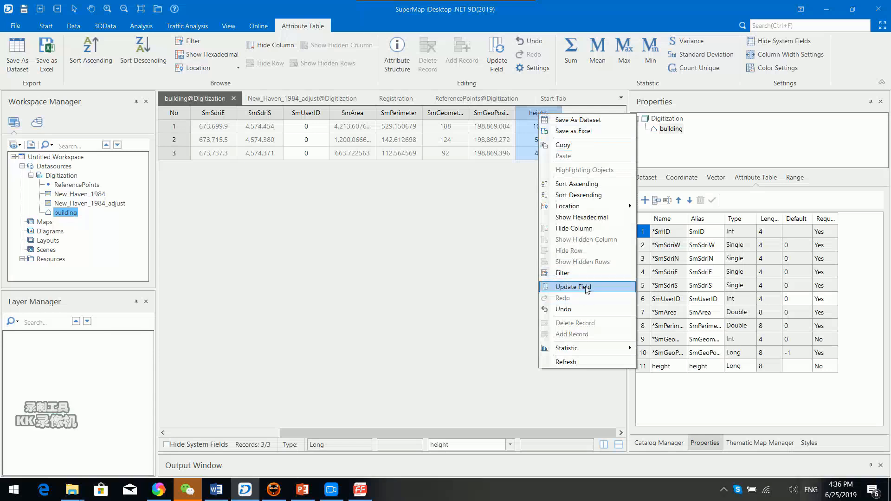
click(564, 287)
click(391, 267)
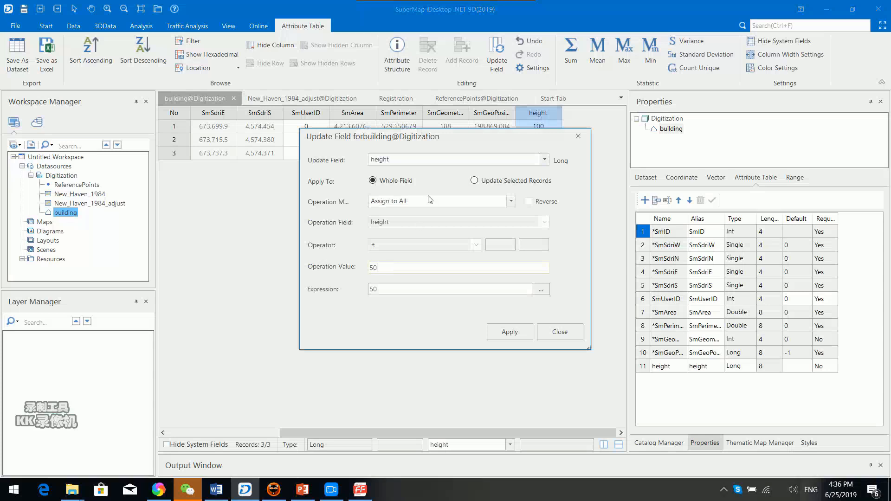
drag(456, 141, 384, 183)
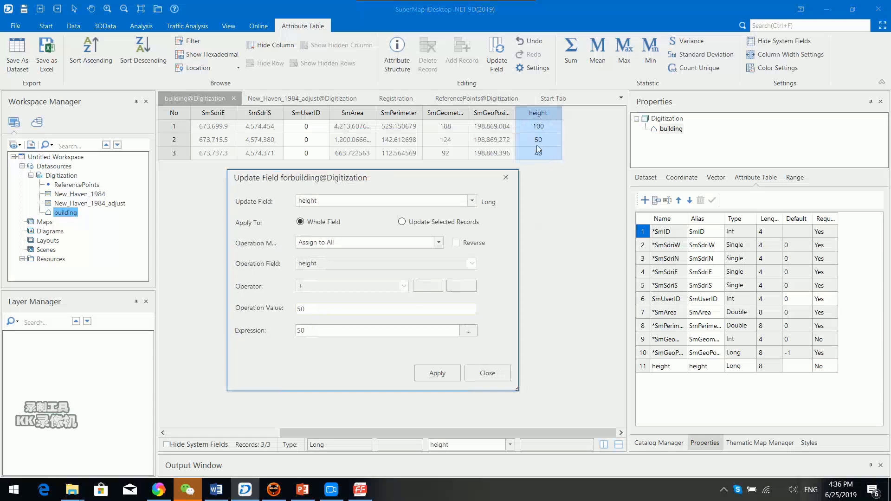
click(436, 379)
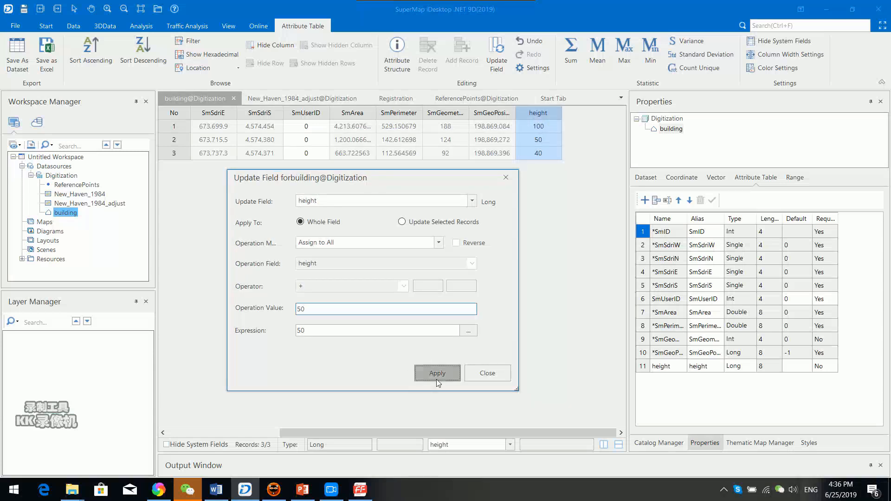
click(492, 377)
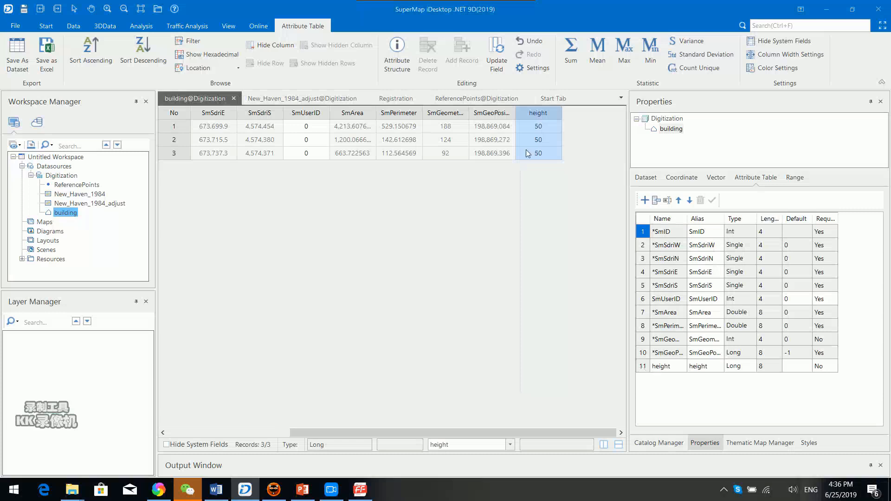
click(235, 99)
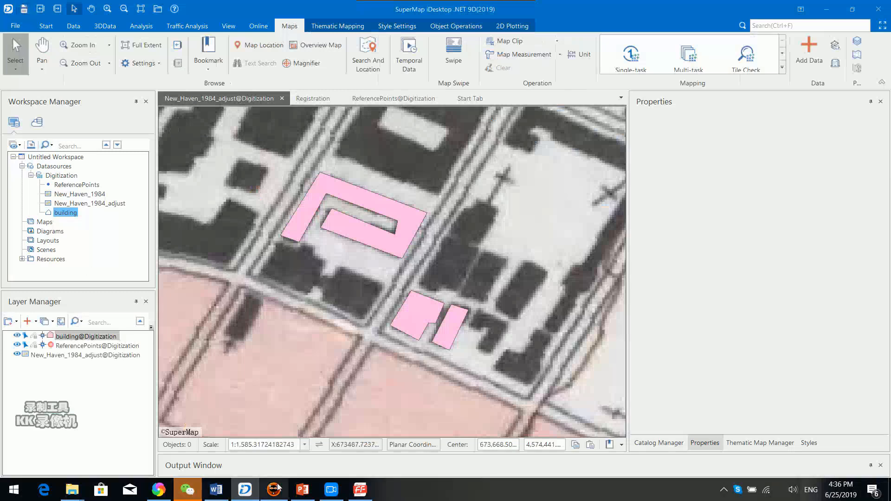
Switch to the PowerPoint presentation and read the Exercise 03 slide about querying rivers in Kalimantan Tengah.
click(302, 490)
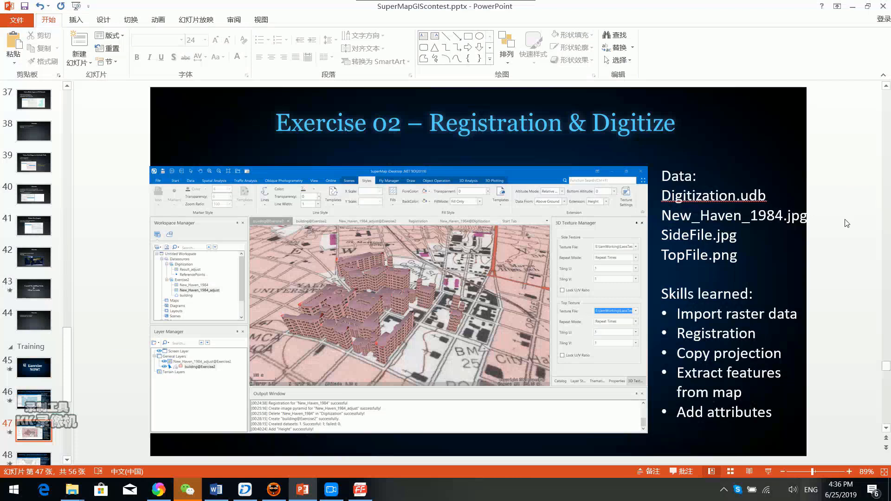
scroll(847, 223, down, 1)
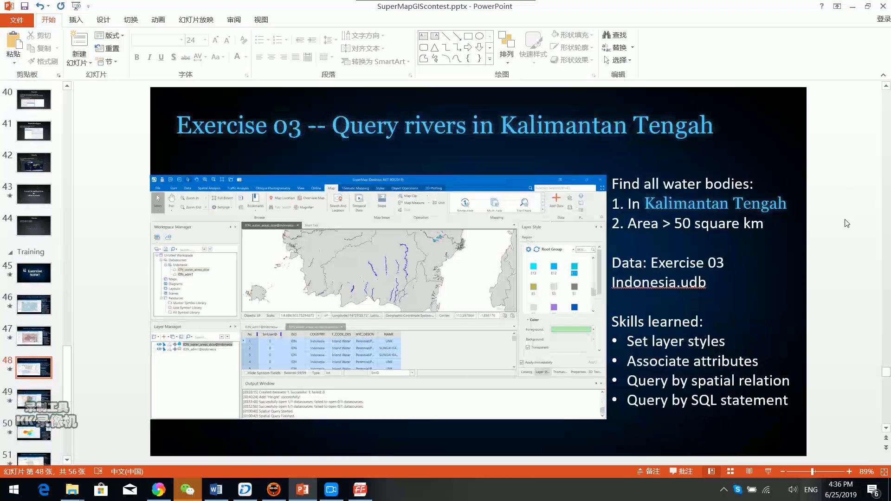
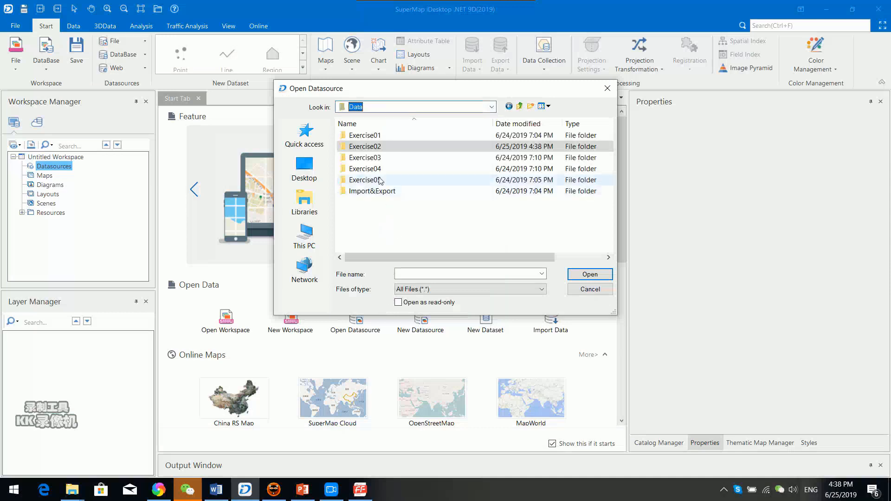
Open the Indonesia.udb datasource from the Exercise03 folder and expand it to list its datasets.
double_click(387, 159)
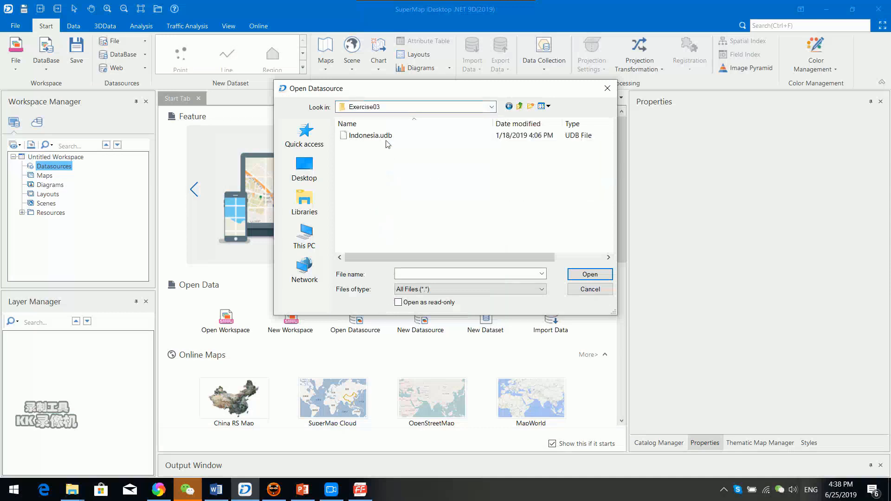
click(399, 136)
click(584, 275)
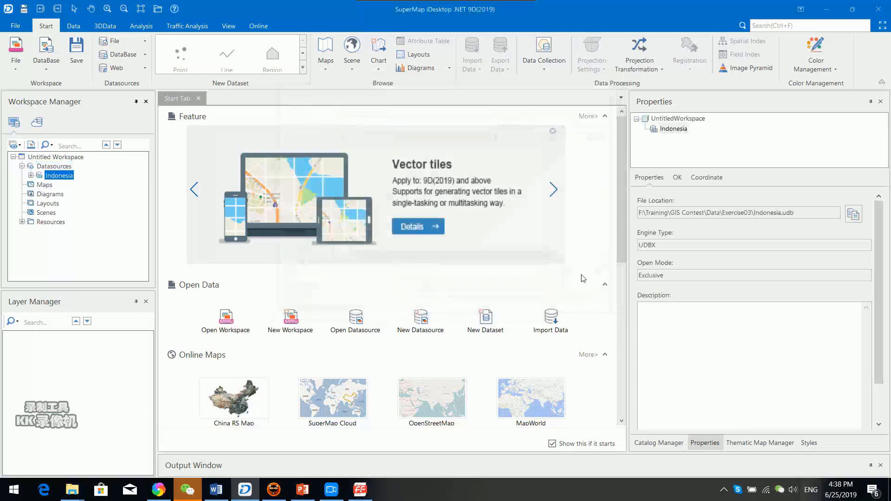
click(31, 175)
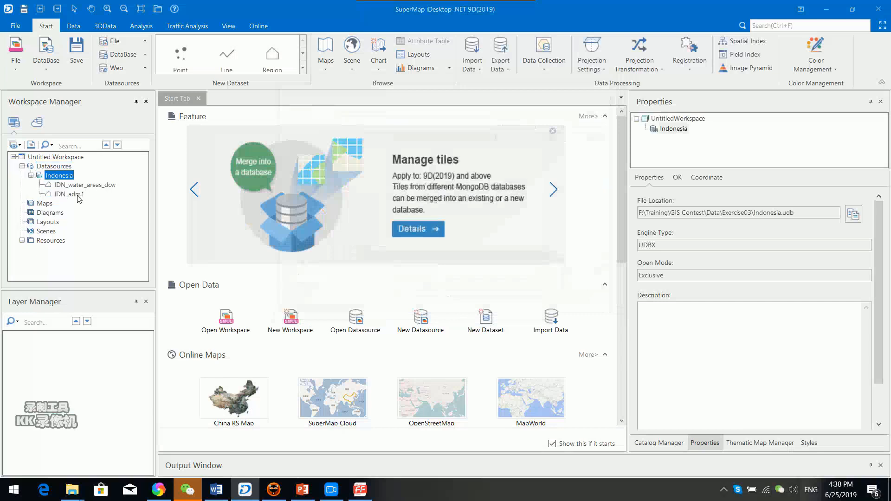
Add the IDN_adm1 and IDN_water_areas_dcw datasets together to a new map.
click(78, 193)
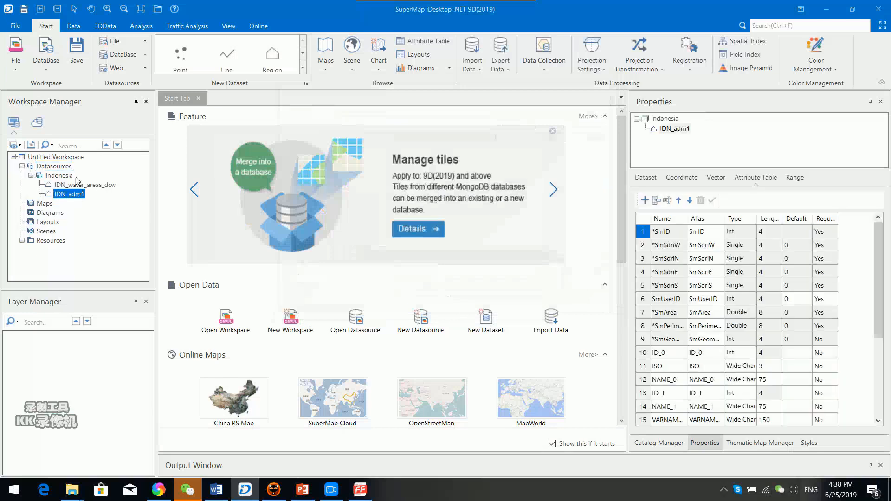
ctrl+click(78, 185)
right_click(72, 196)
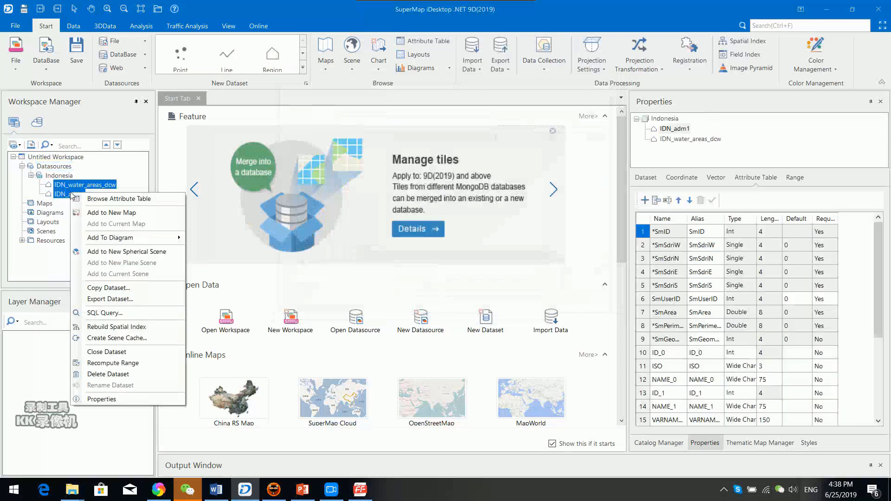
click(121, 214)
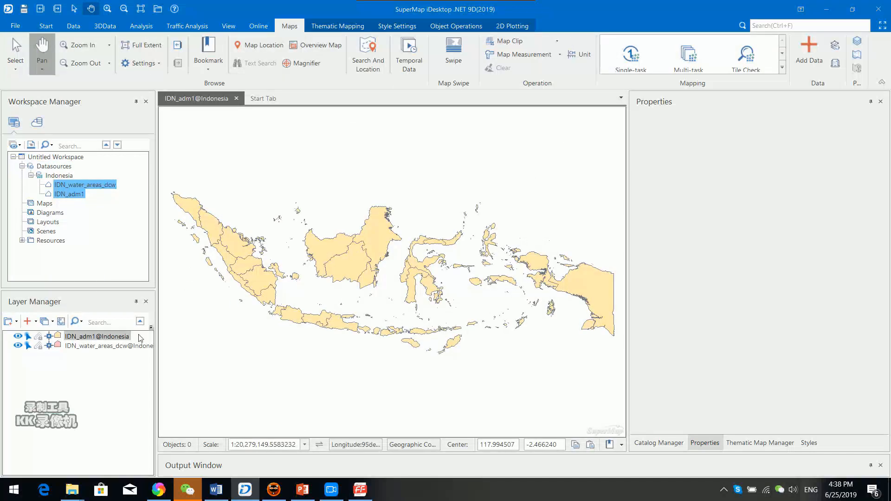
Move the IDN_water_areas_dcw layer above the IDN_adm1 layer in the map.
click(80, 346)
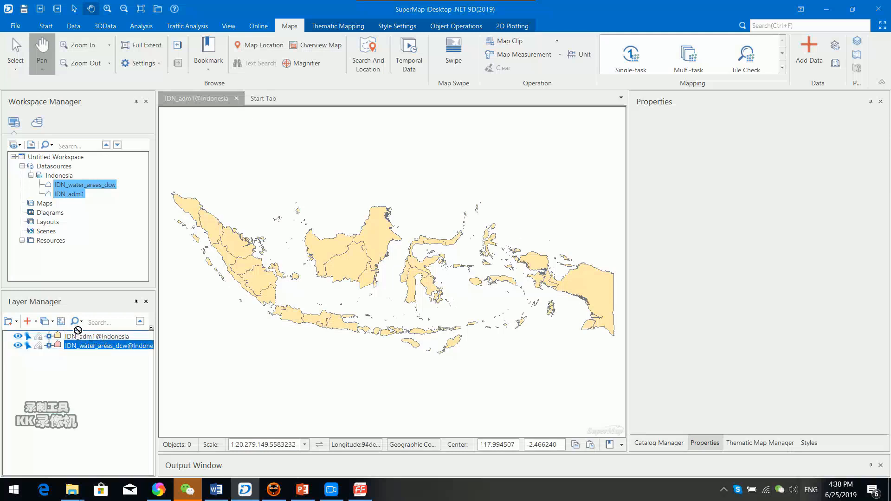
drag(79, 346, 74, 336)
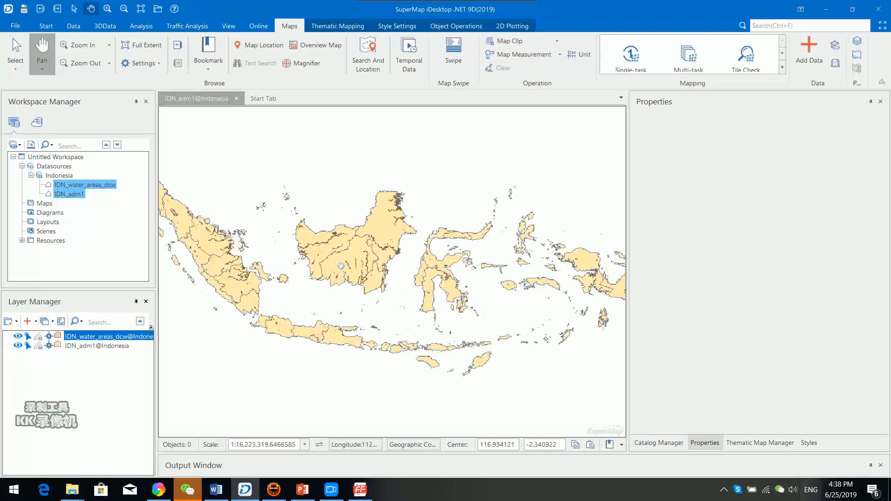
click(316, 379)
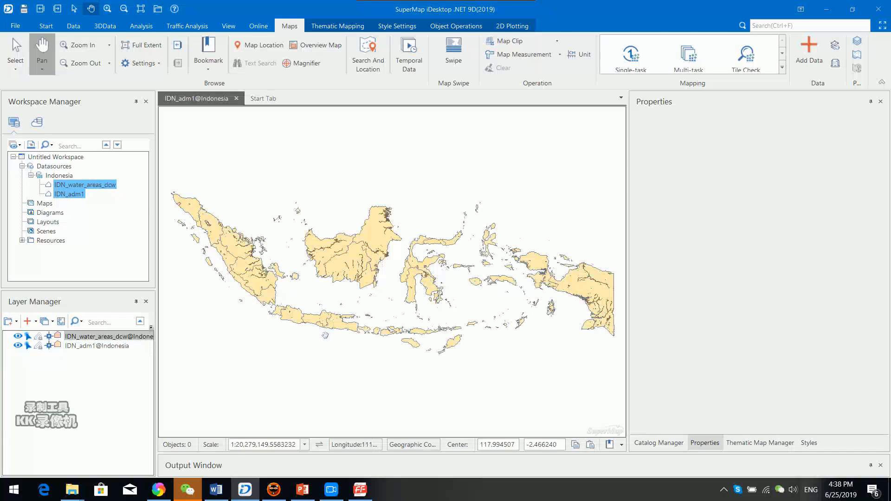
Start an SQL query on the IDN_adm1 dataset and clear the example text from the Select and Where expressions.
click(87, 347)
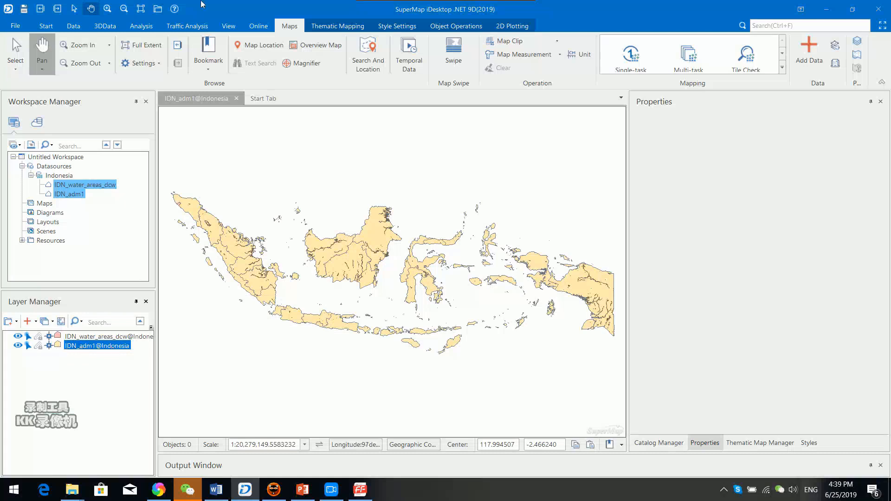
click(141, 27)
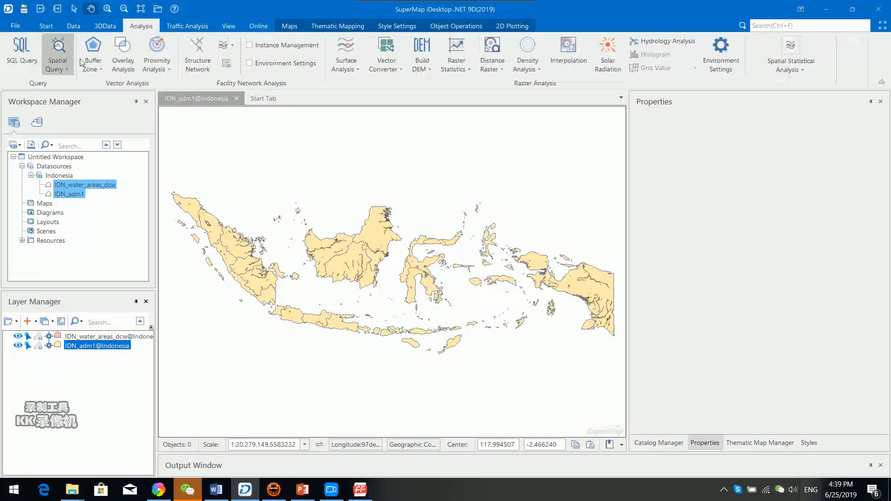
click(24, 58)
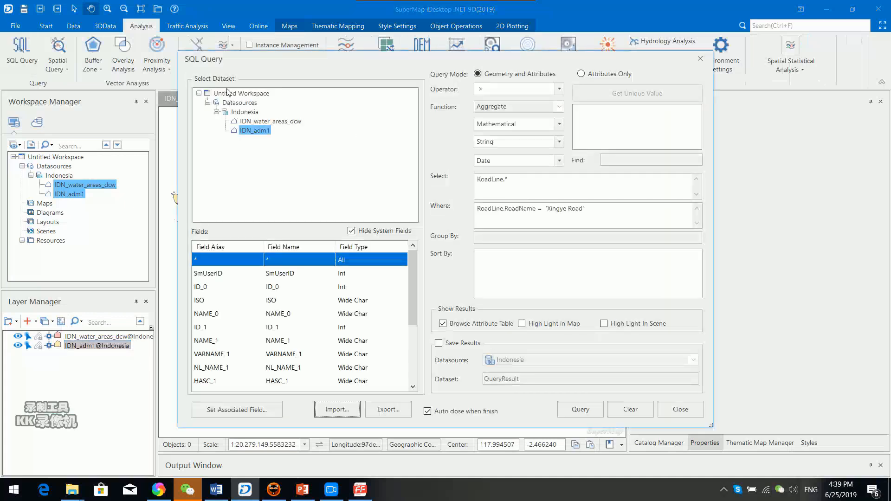
triple_click(543, 187)
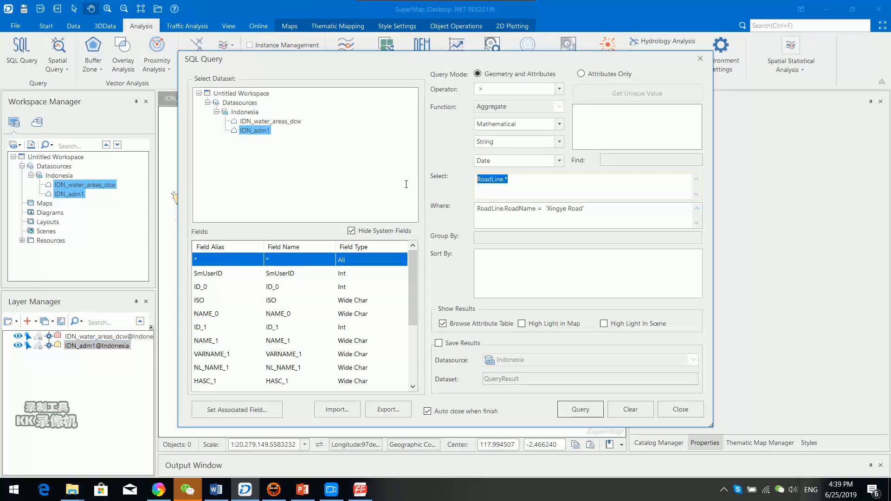
key(Delete)
triple_click(591, 205)
key(Delete)
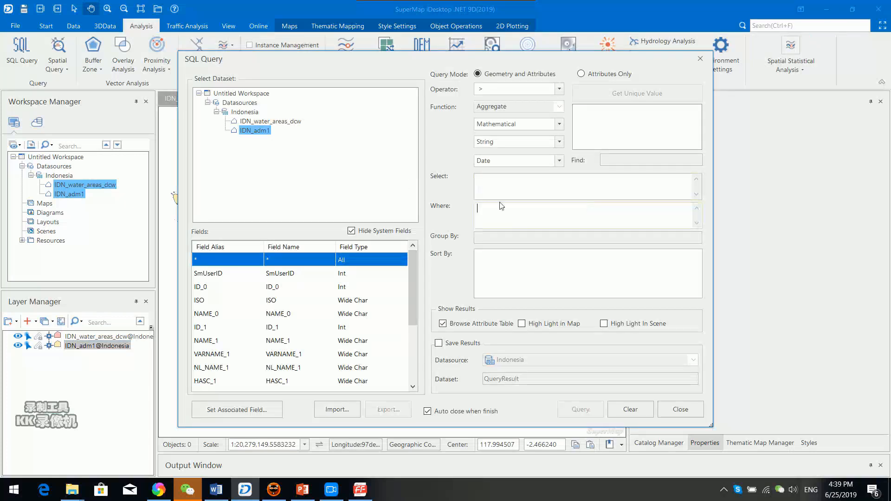
click(518, 188)
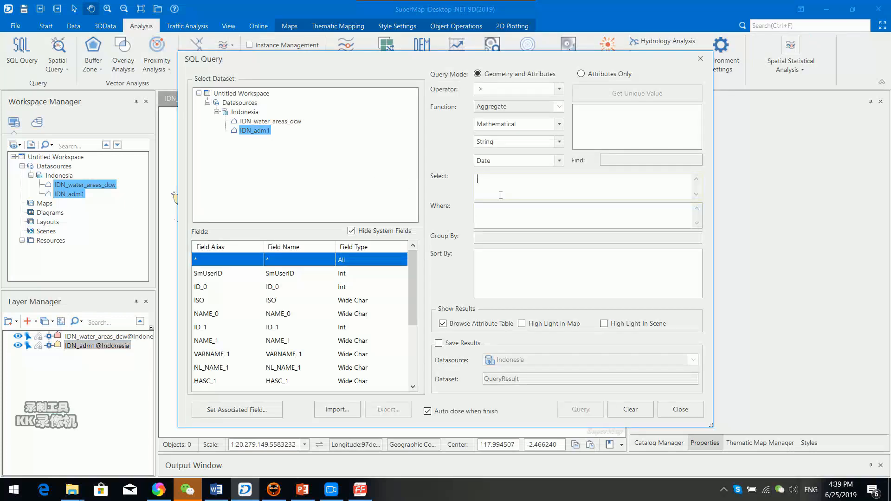
Select all fields of IDN_adm1 for the query and start the Where condition with the NAME_1 field.
double_click(204, 260)
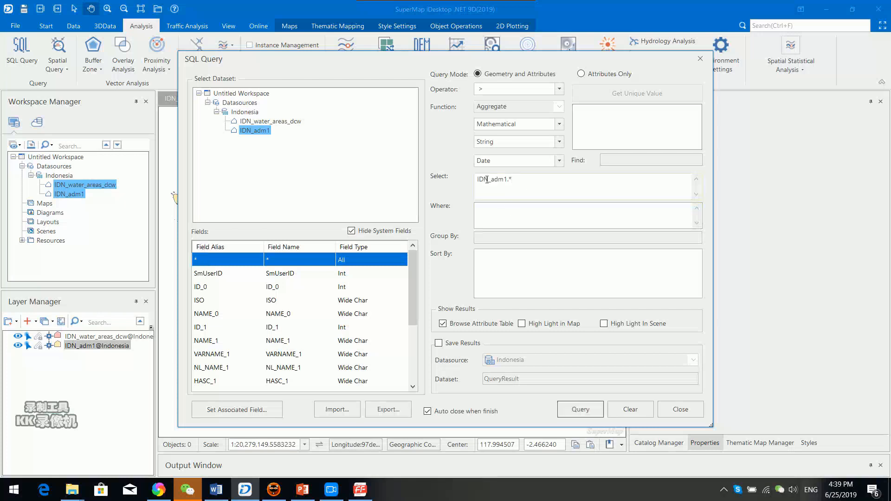
drag(417, 277, 409, 352)
click(477, 214)
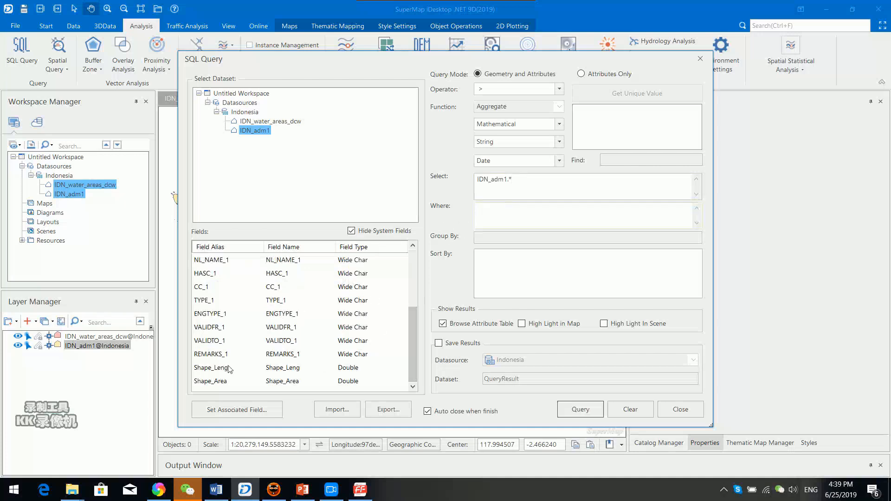
drag(414, 376, 414, 341)
double_click(227, 305)
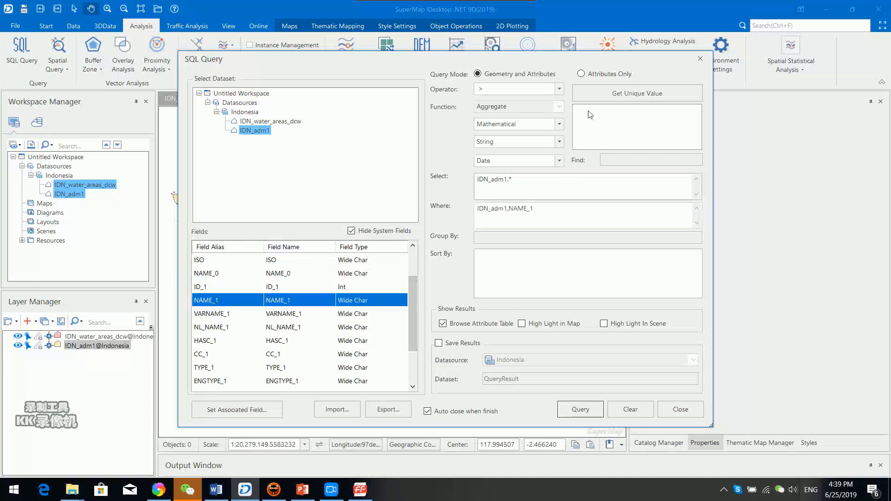
Get the unique values of NAME_1 and complete the Where condition as IDN_adm1.NAME_1 = 'Kalimantan Tengah'.
click(671, 93)
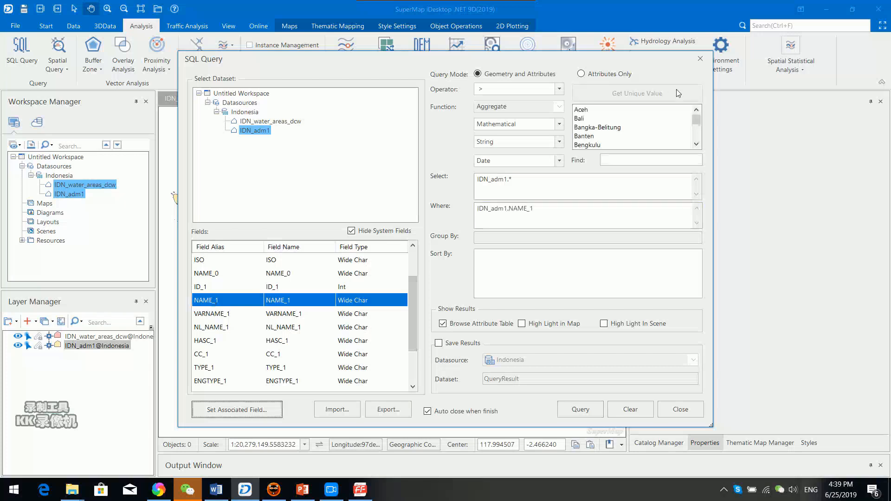
drag(699, 119, 698, 125)
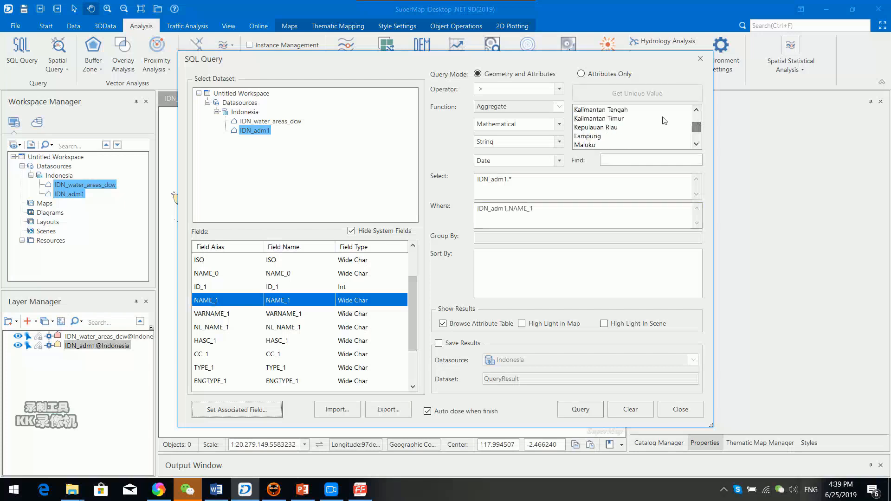
click(623, 112)
click(552, 214)
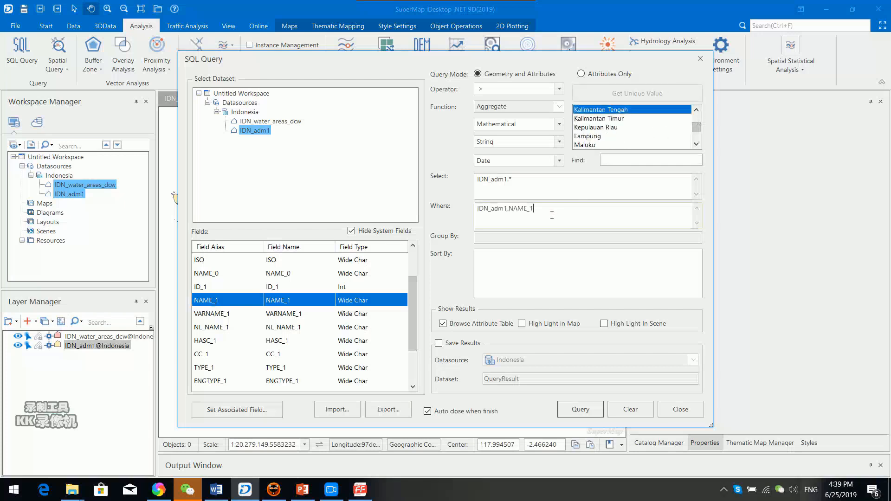
click(552, 90)
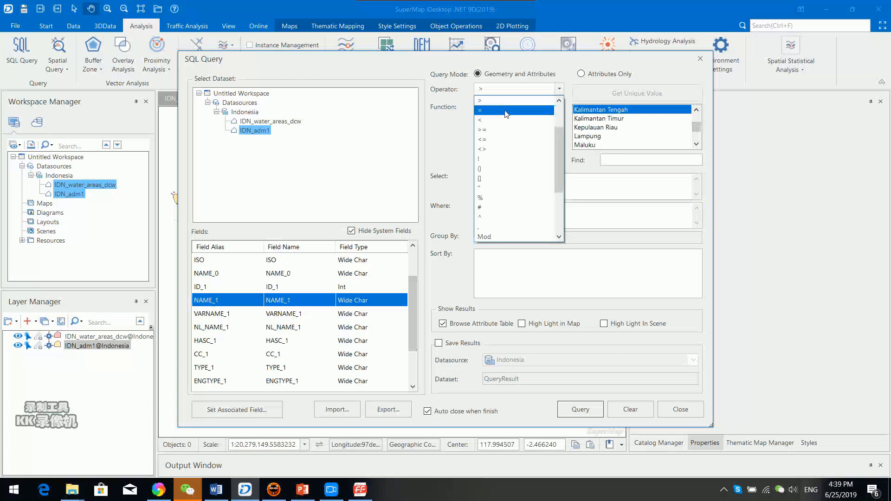
click(507, 114)
double_click(613, 111)
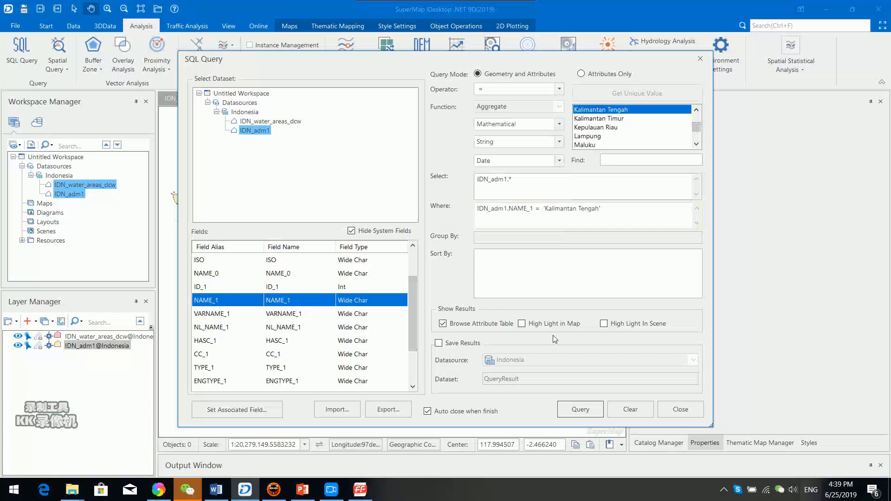
Enable highlighting of results in the map and run the SQL query for Kalimantan Tengah.
click(523, 325)
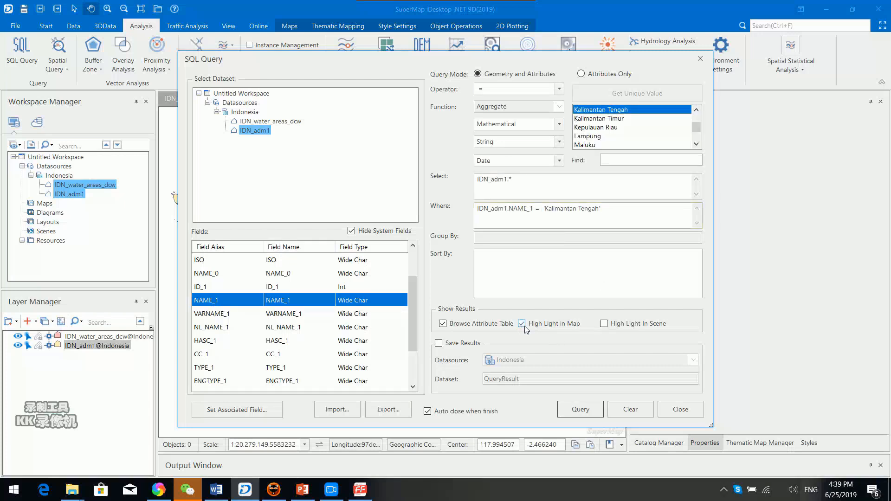
click(581, 410)
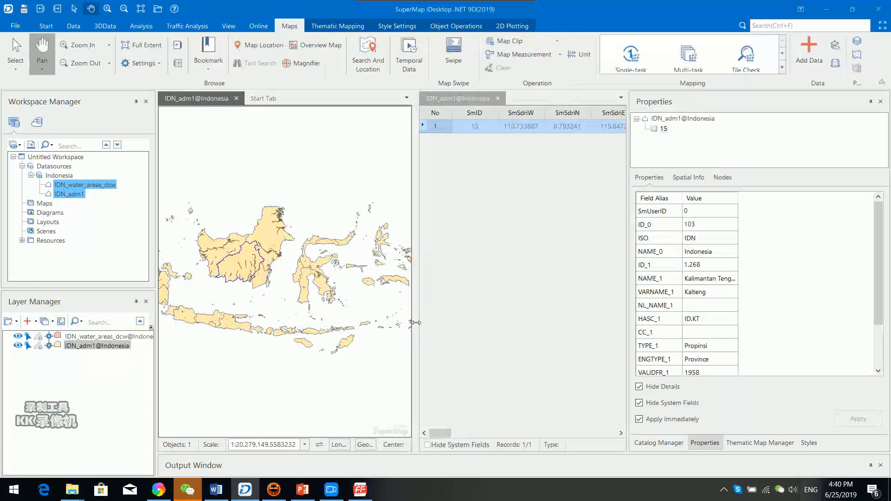
drag(234, 286, 256, 302)
scroll(272, 263, up, 4)
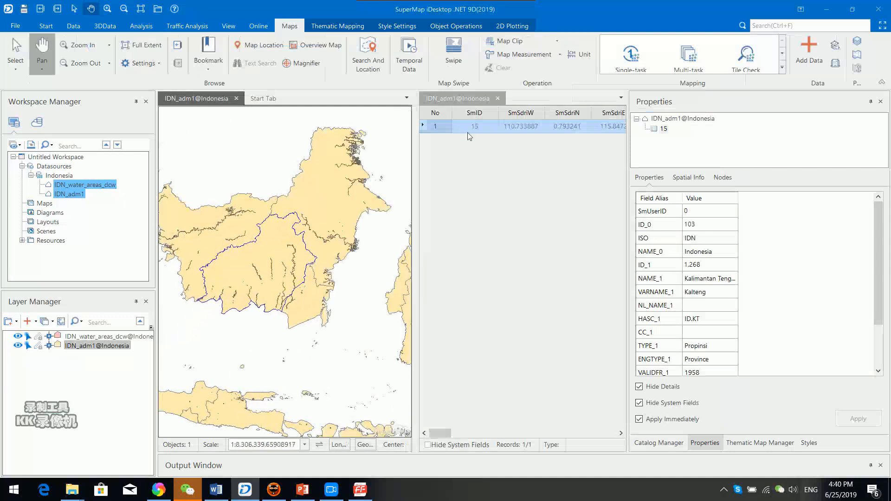
Widen the NAME_1 column in the query result's attribute table so the full province name is readable.
drag(440, 433, 522, 444)
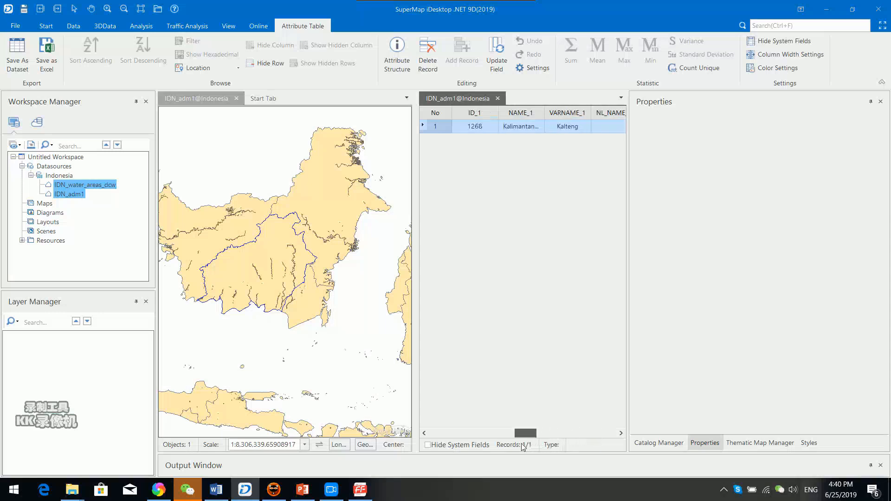
drag(544, 116, 598, 117)
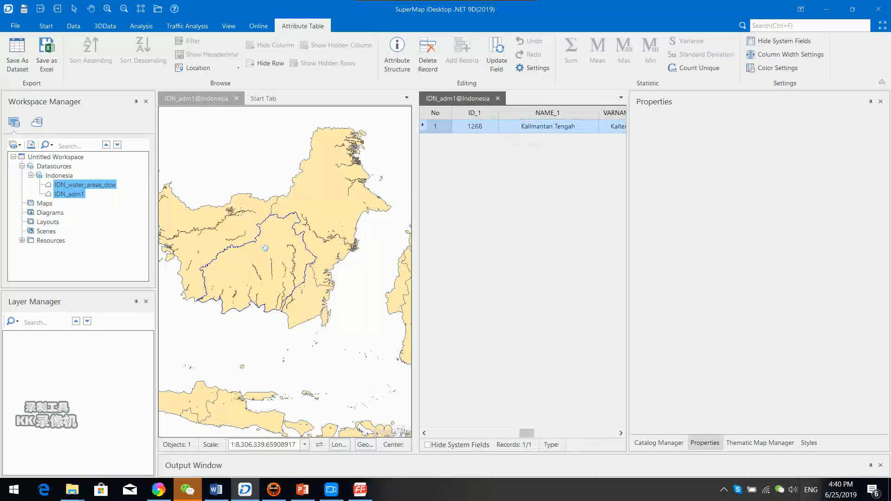
scroll(276, 301, up, 2)
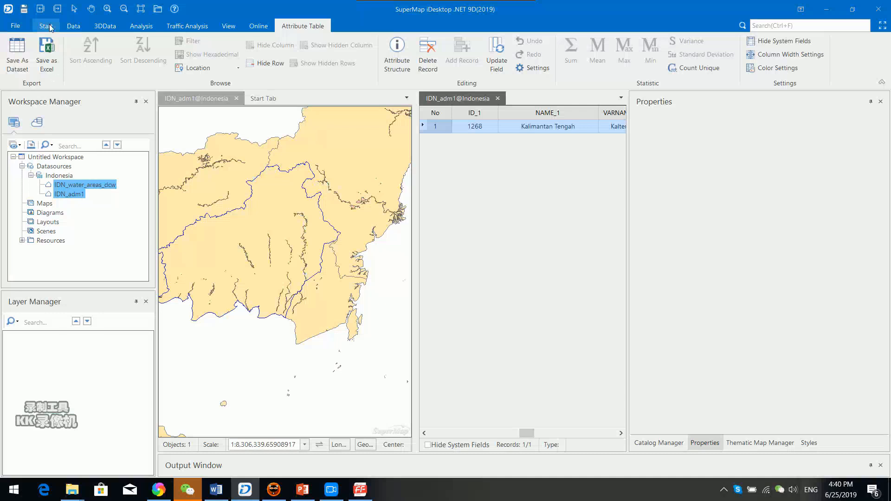
click(141, 30)
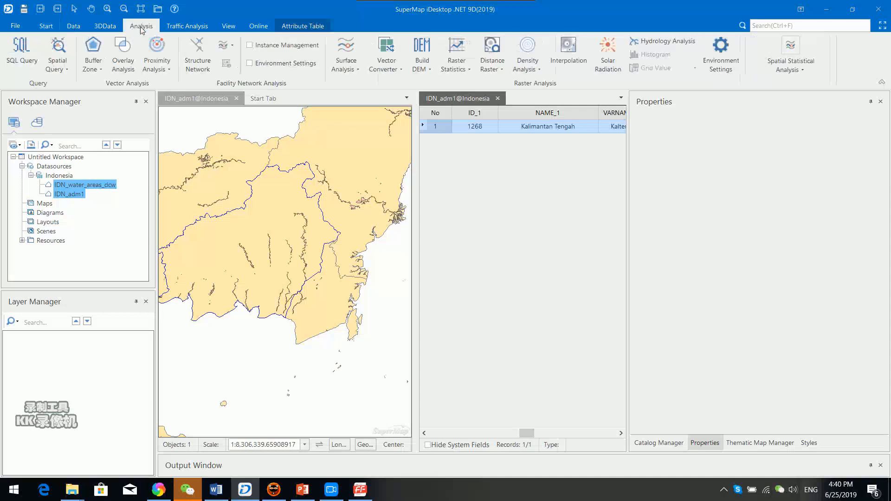
click(69, 72)
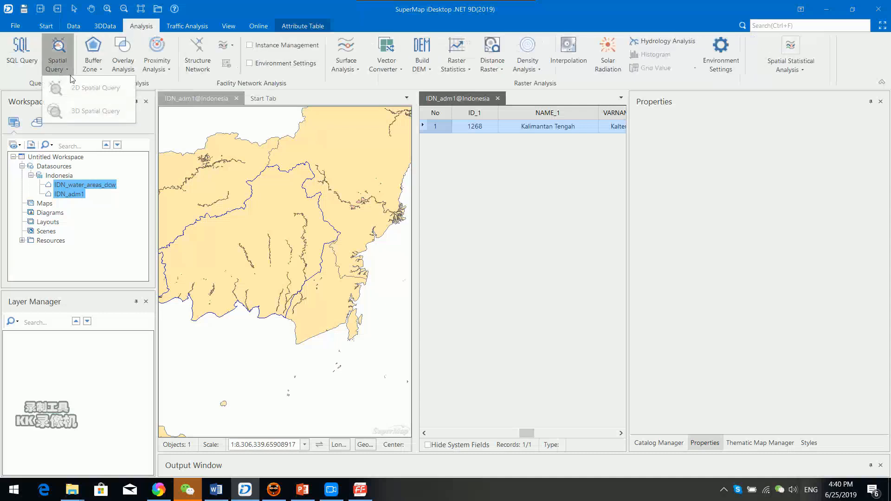
click(65, 58)
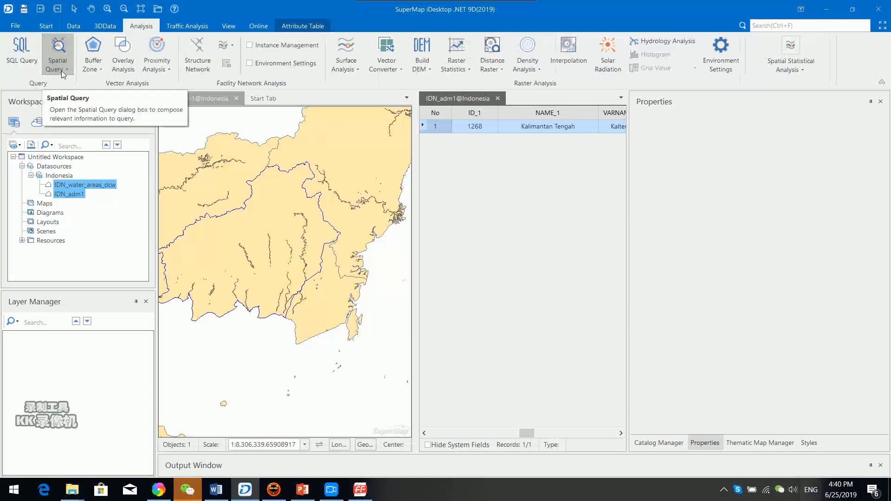
click(63, 71)
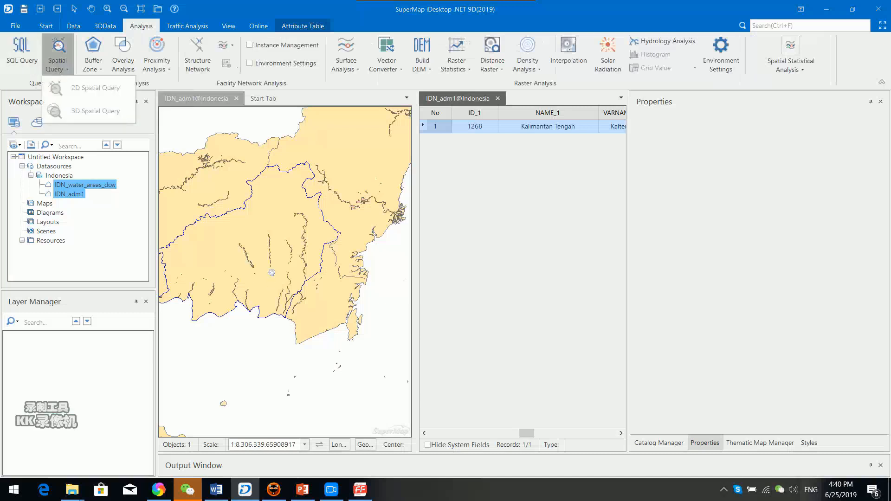
click(462, 298)
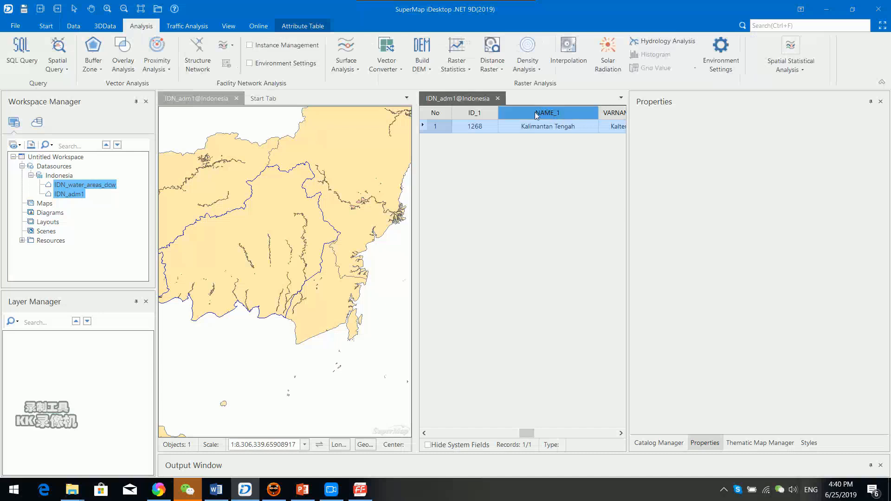
Start a 2D spatial query from the IDN_adm1 map and include the IDN_water_areas_dcw layer in it.
click(220, 392)
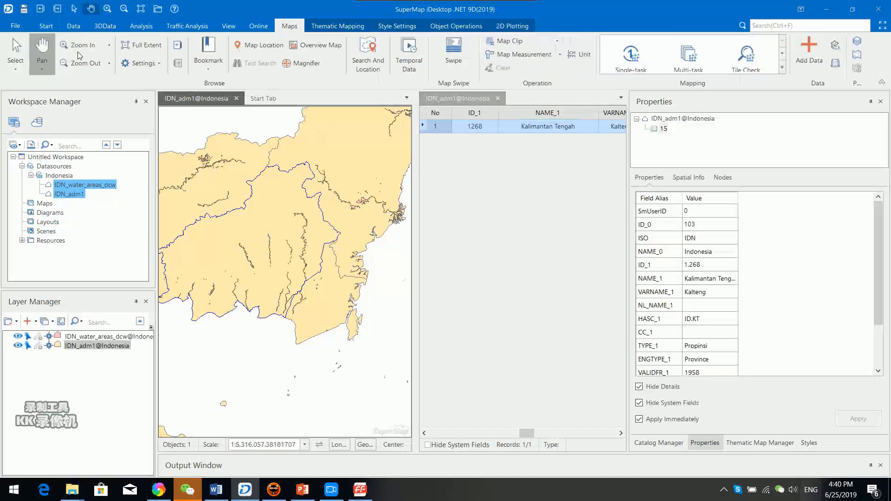
click(145, 25)
click(57, 61)
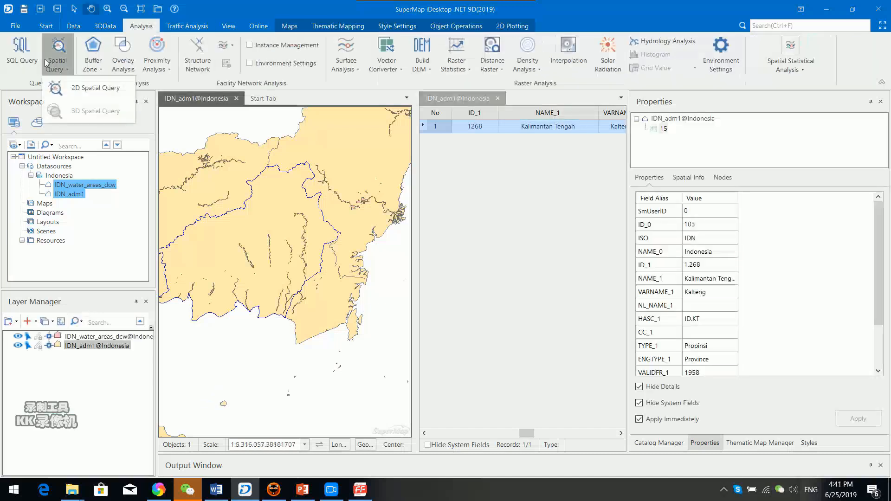
click(80, 90)
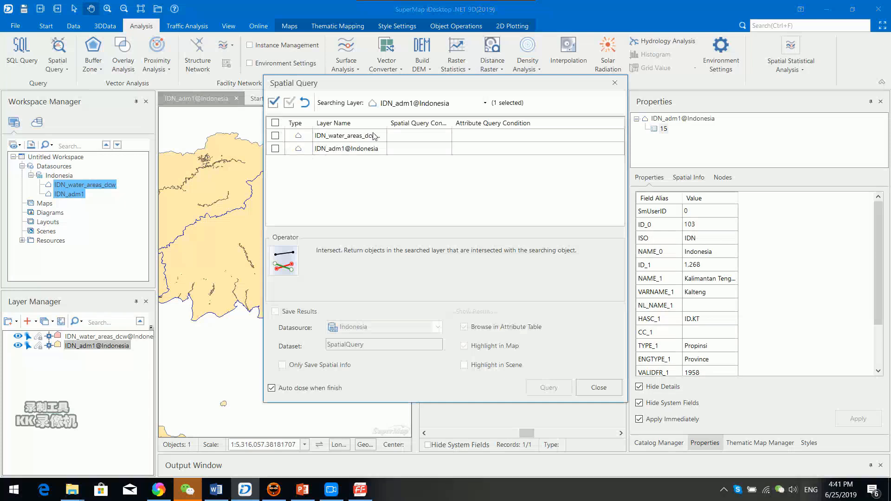
click(275, 136)
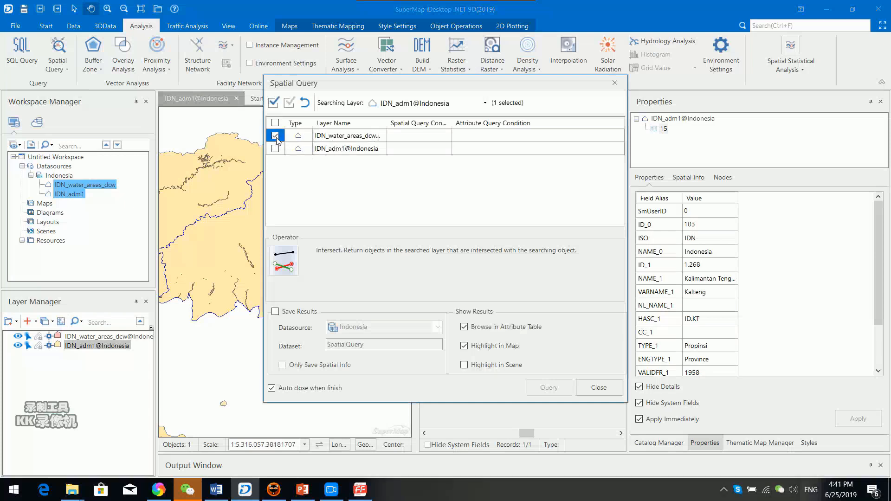
Set the spatial query condition of the IDN_water_areas_dcw layer to Contain_RegionRegion.
click(437, 141)
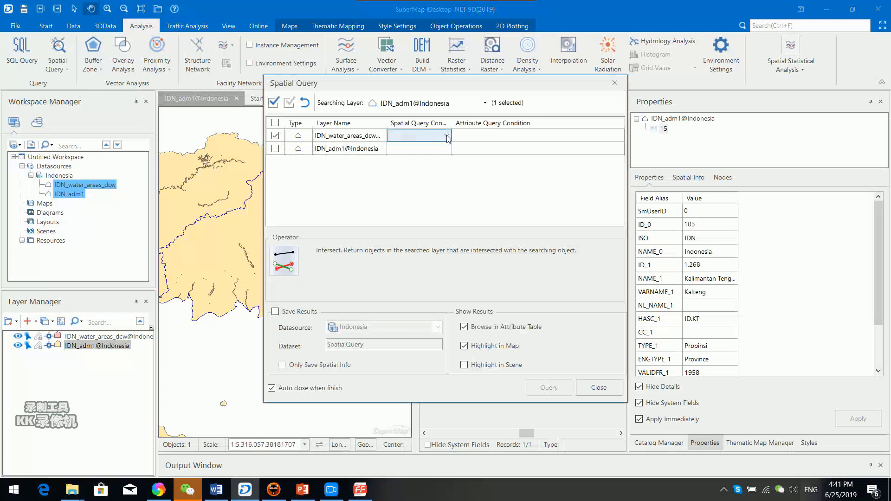
drag(453, 123, 500, 123)
click(495, 136)
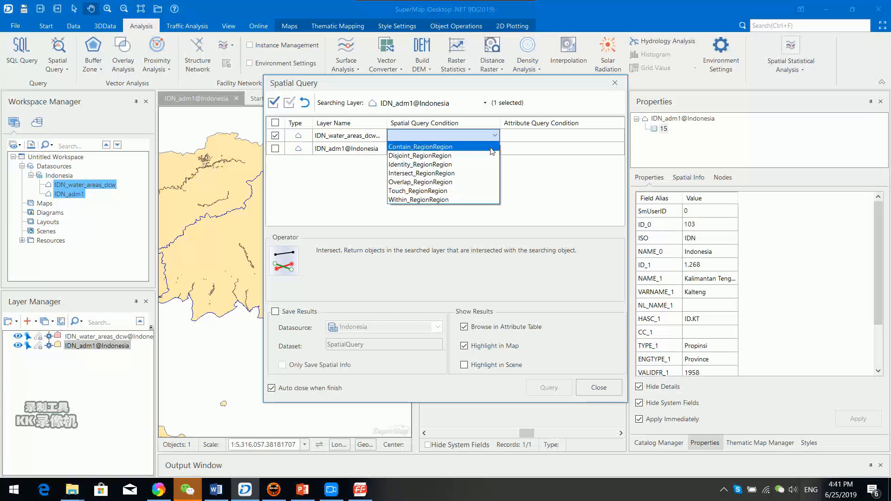
click(491, 147)
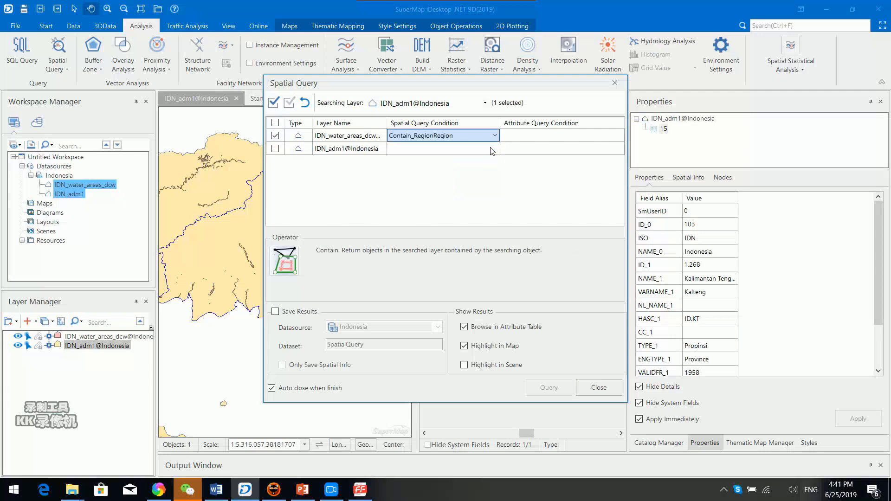
Set the attribute query condition of the water areas layer to SmArea >50 and run the spatial query.
click(586, 136)
click(617, 136)
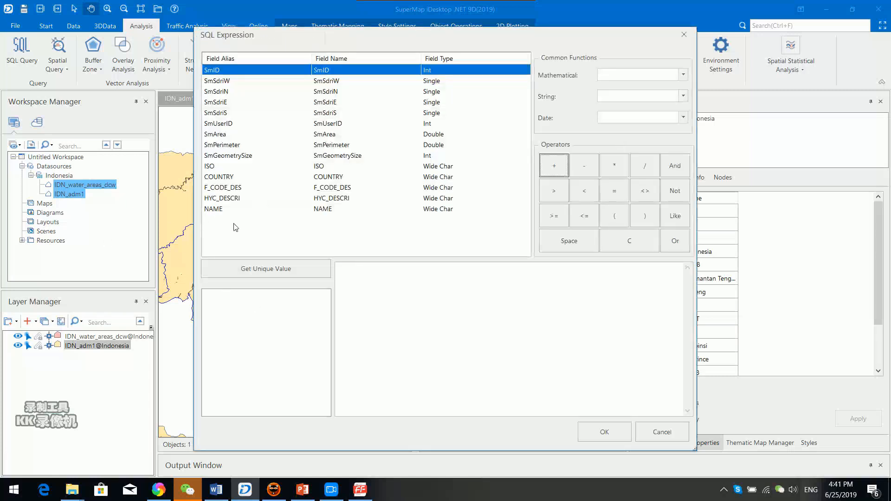
click(225, 135)
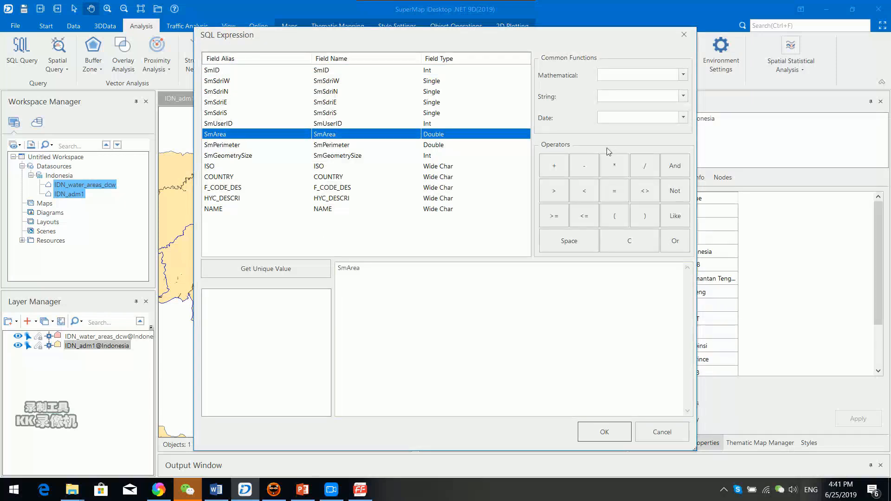
click(560, 192)
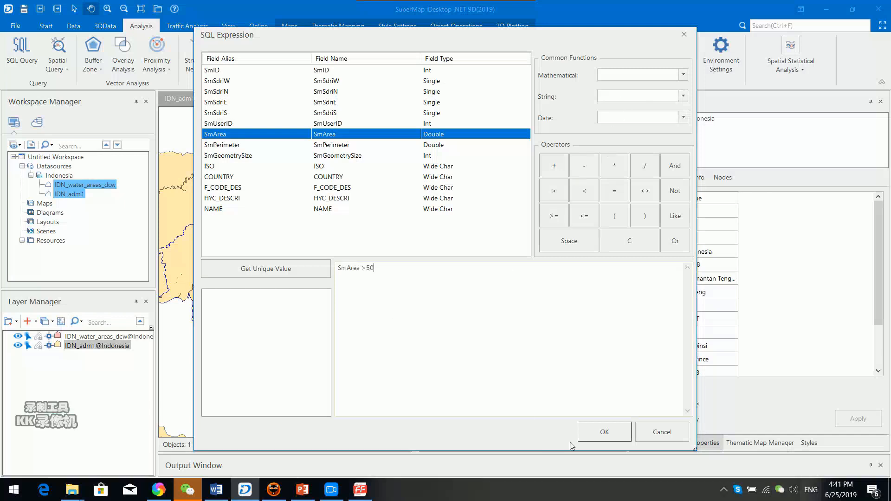
click(591, 435)
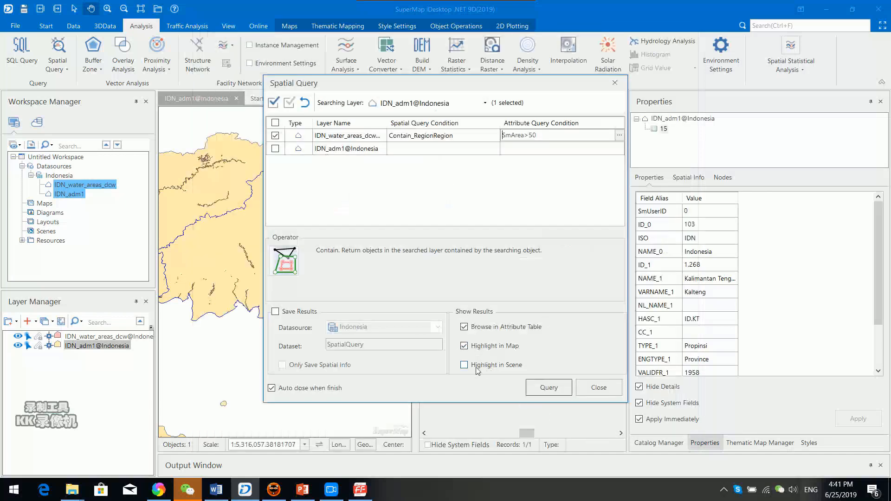
click(552, 389)
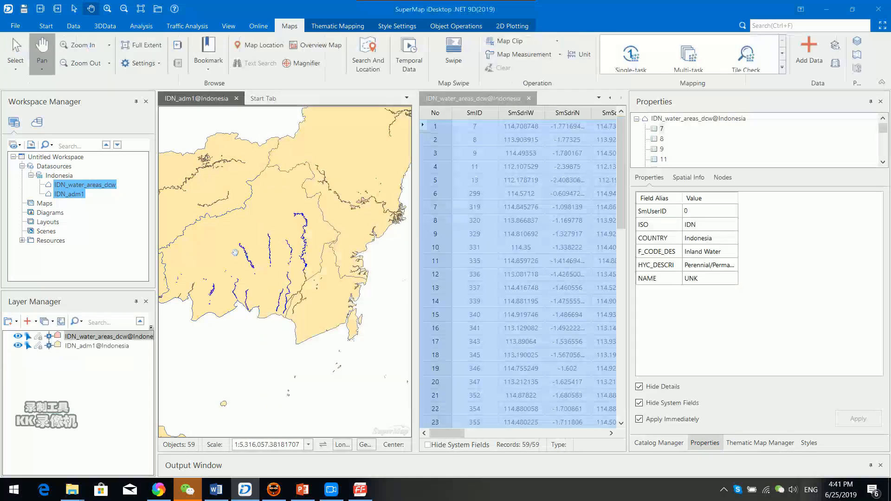
drag(621, 158, 623, 137)
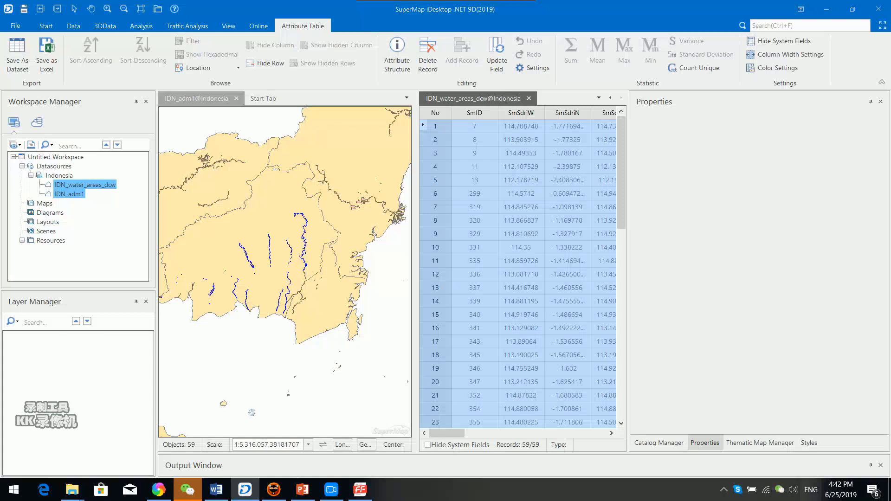
Switch to the SuperMapGIScontest.pptx presentation in PowerPoint and go to the Exercise 04 slide.
click(306, 494)
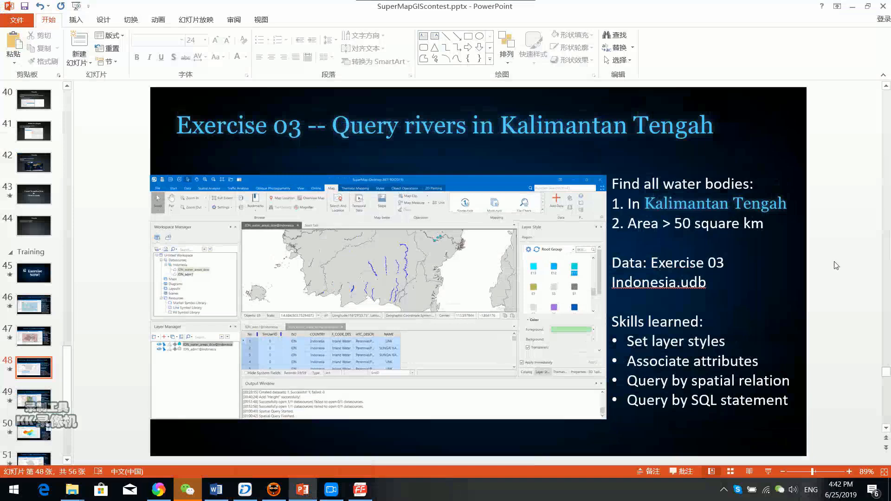
scroll(836, 265, down, 2)
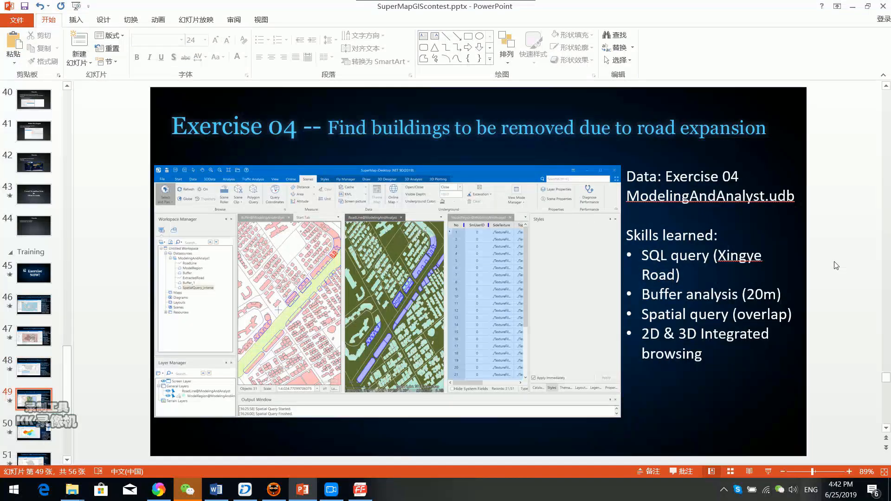
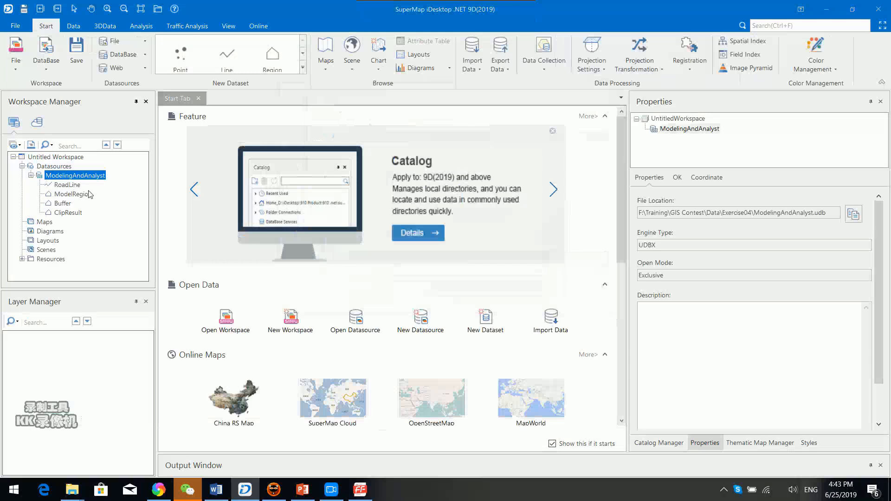
Add the RoadLine and ModelRegion datasets together to a new map.
click(68, 212)
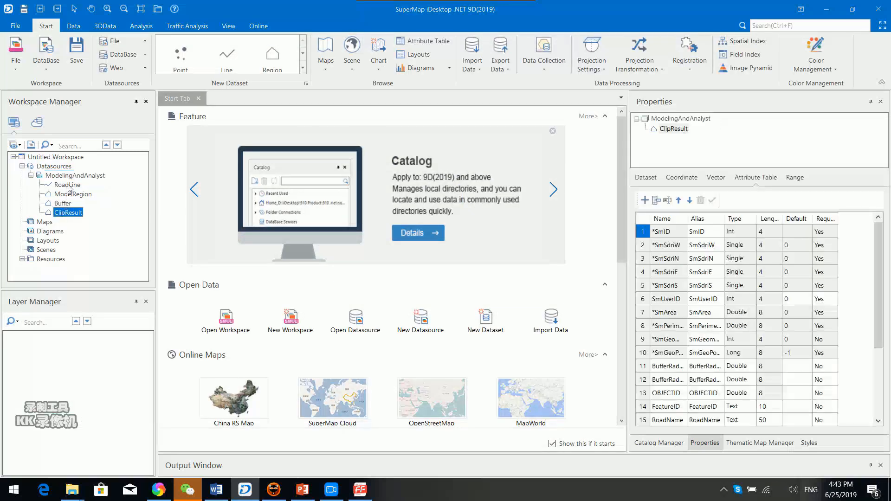
shift+click(68, 186)
click(68, 205)
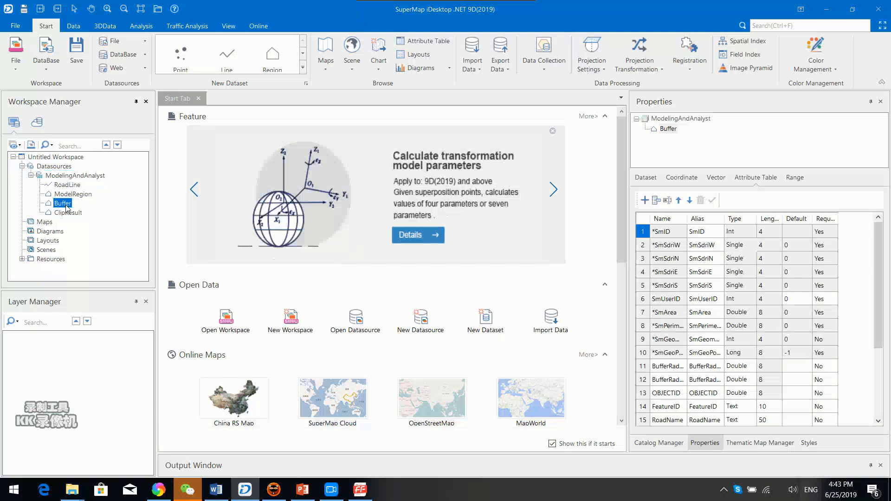
click(79, 195)
shift+click(75, 187)
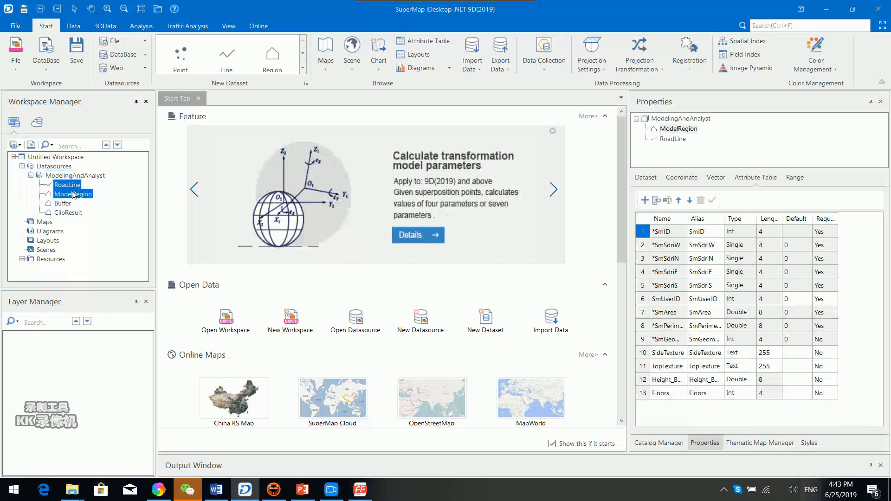
right_click(73, 194)
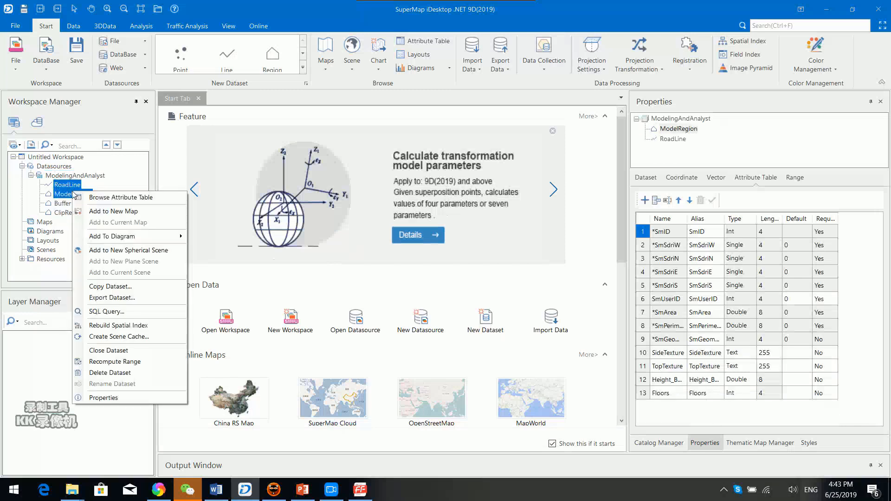
click(135, 212)
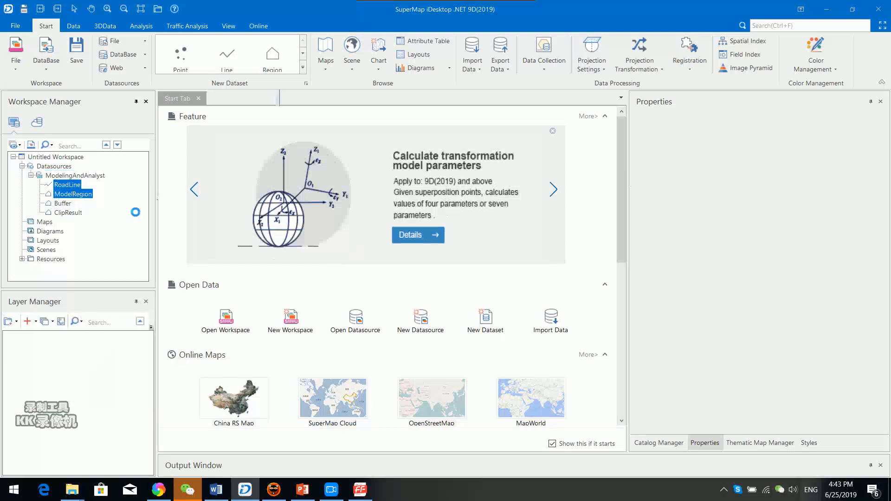
Delete the Buffer and ClipResult datasets from the ModelingAndAnalyst datasource.
click(63, 204)
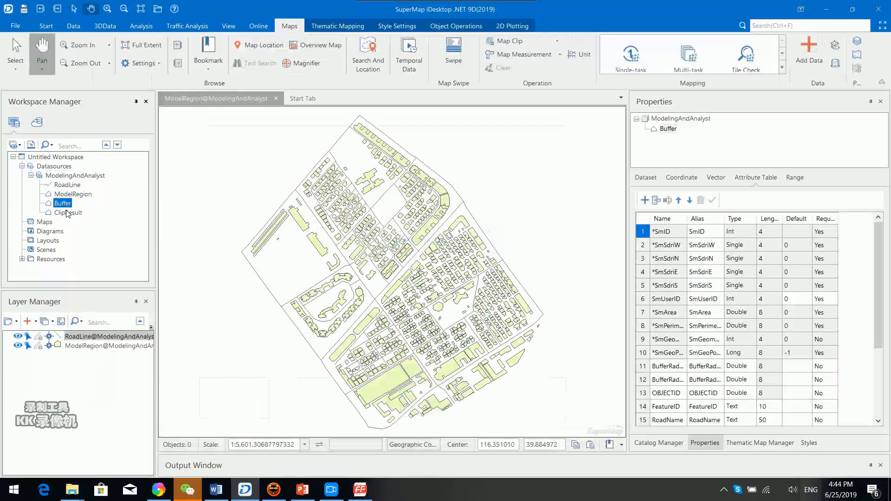
shift+click(67, 214)
right_click(67, 213)
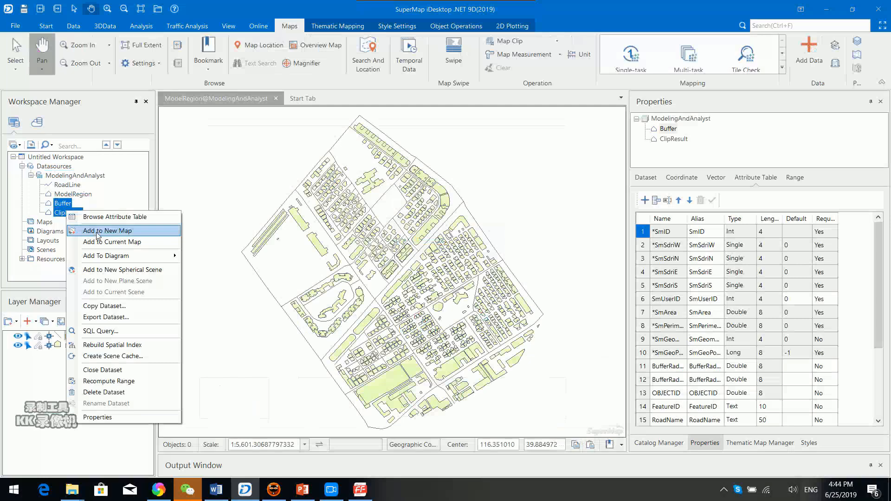
click(112, 392)
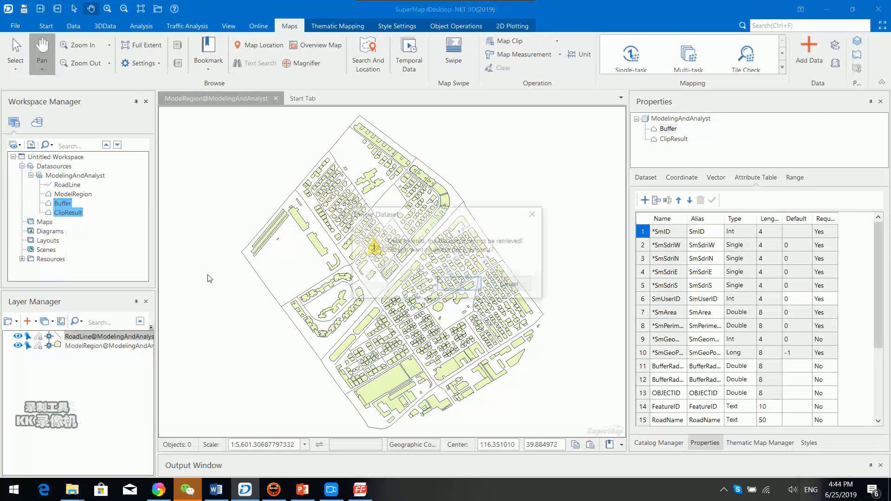
click(481, 286)
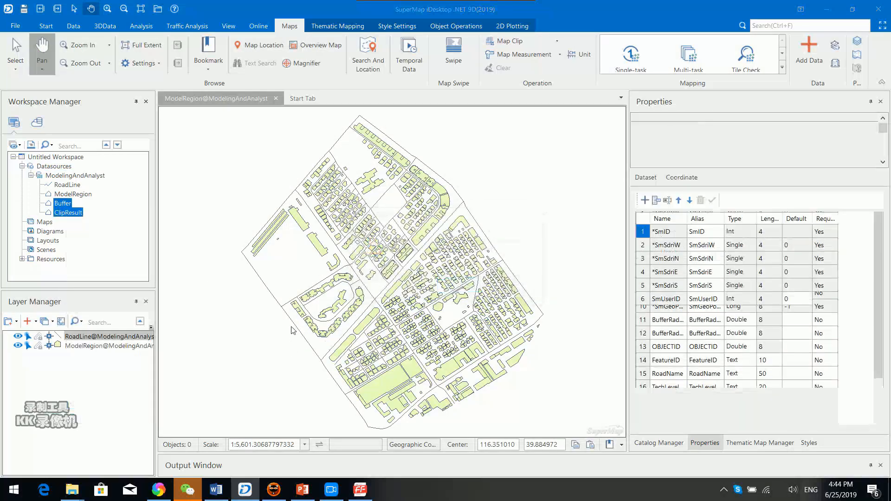
drag(302, 308, 308, 271)
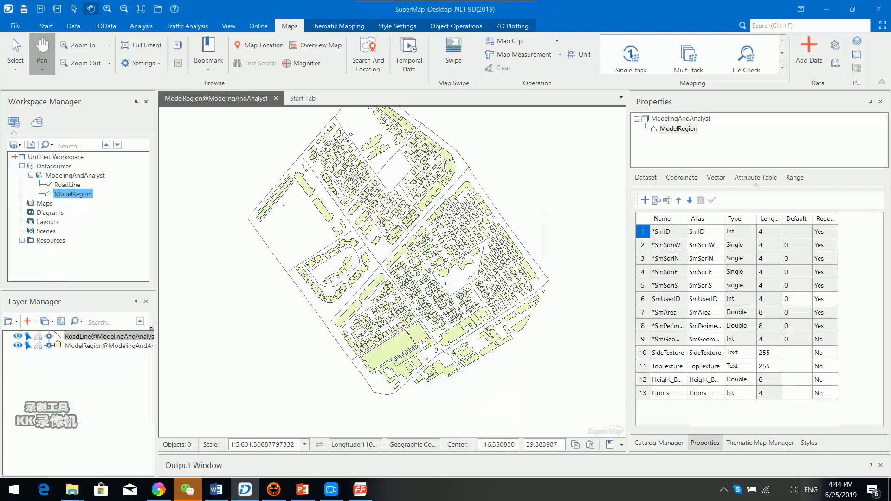
scroll(429, 192, up, 4)
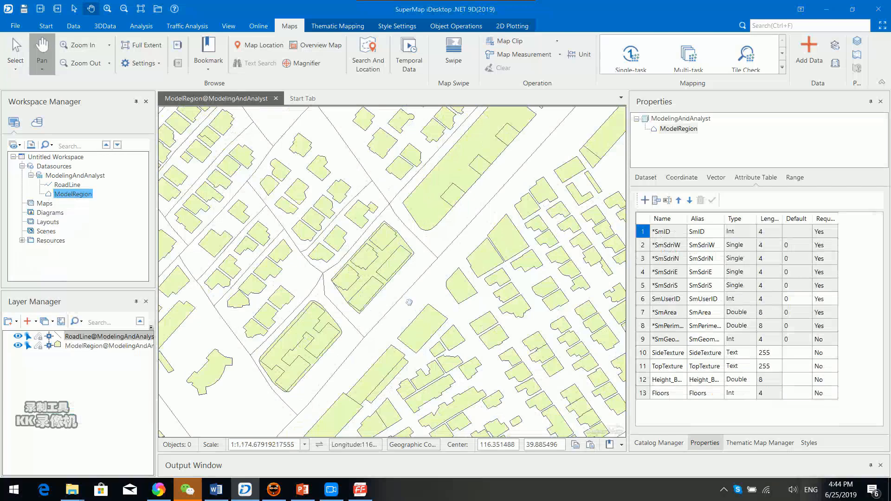
scroll(411, 304, down, 3)
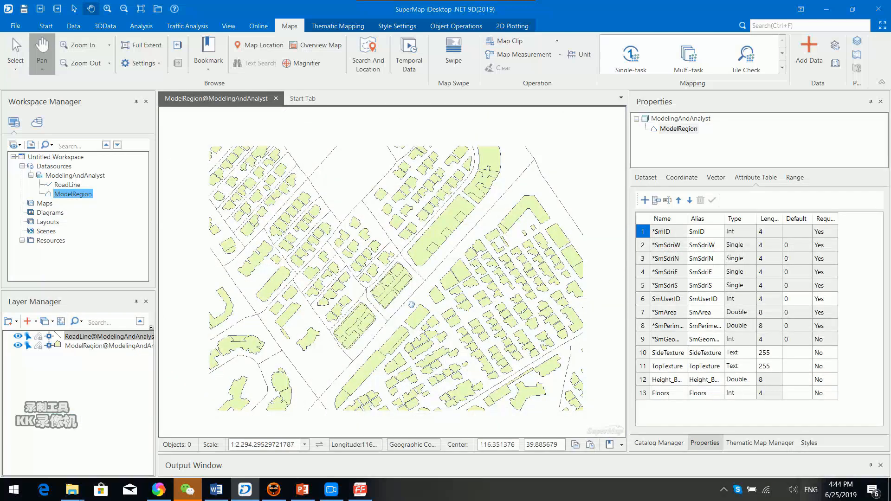
drag(395, 333, 390, 266)
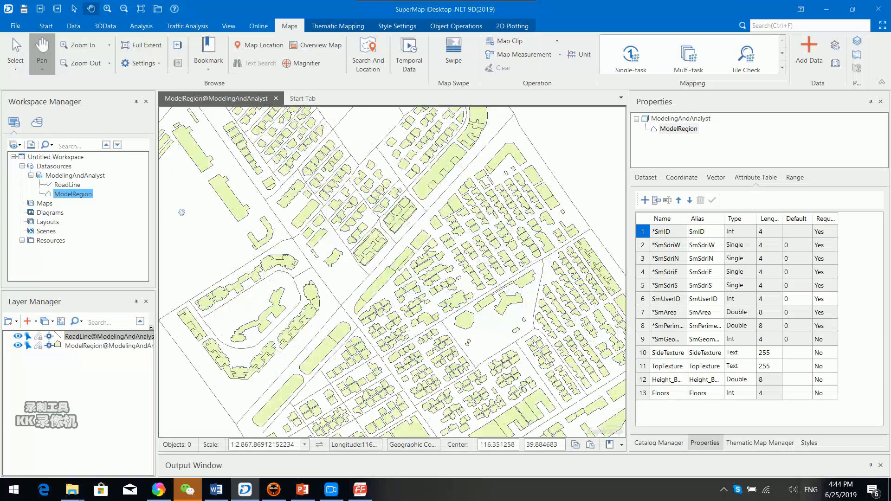
Start an SQL query on the RoadLine dataset and set its selected fields to RoadLine.*.
click(75, 176)
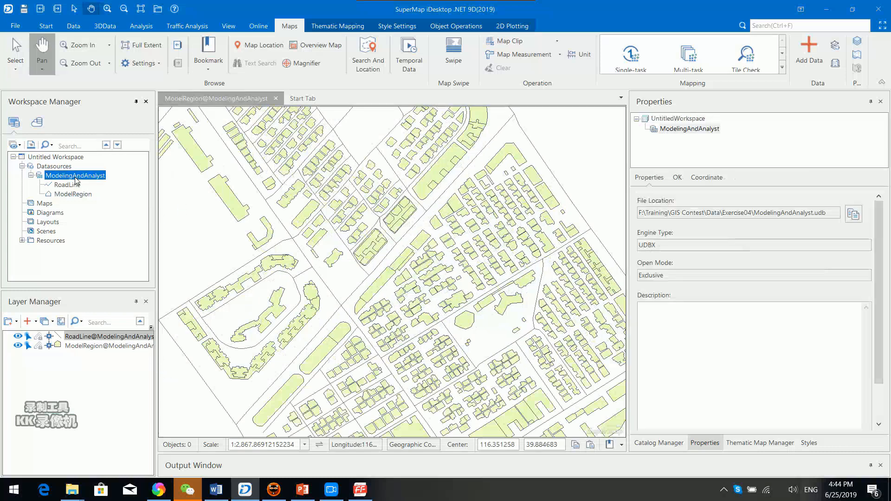
click(77, 29)
click(141, 26)
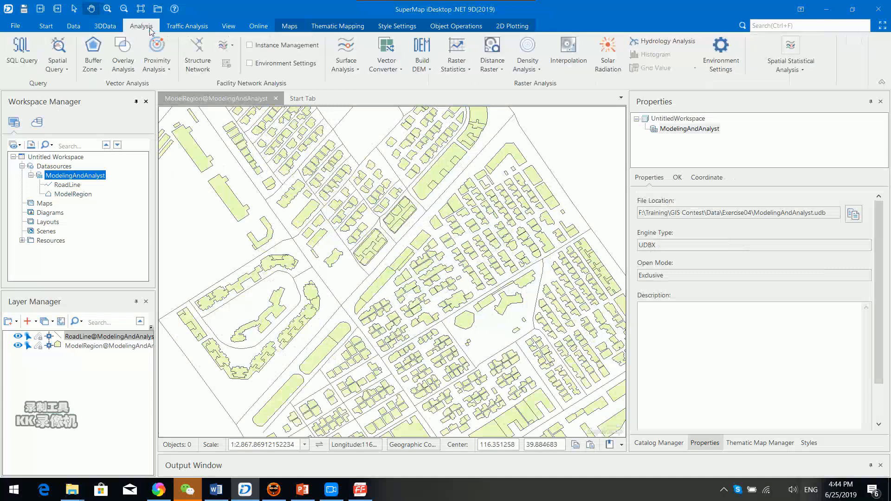
click(22, 50)
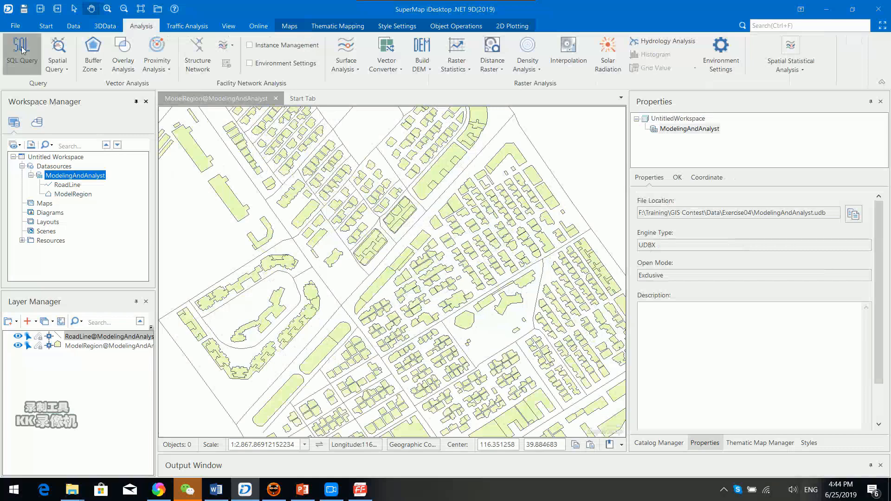
click(254, 123)
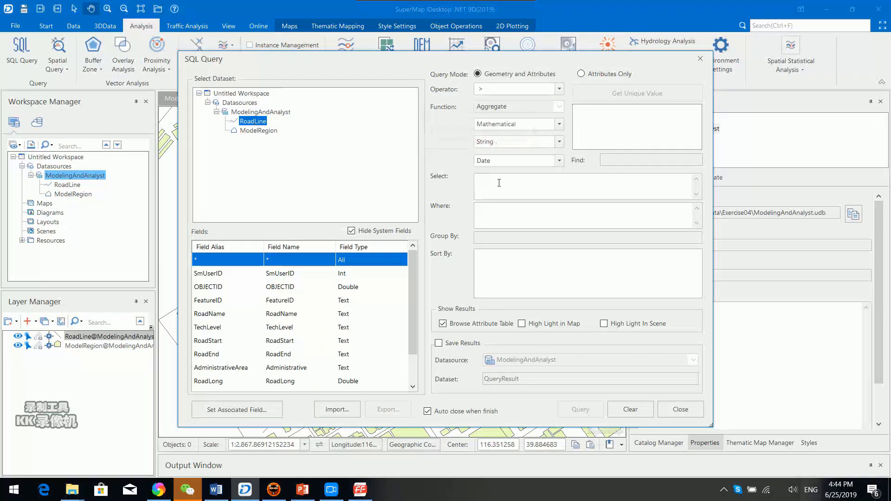
drag(416, 261, 413, 313)
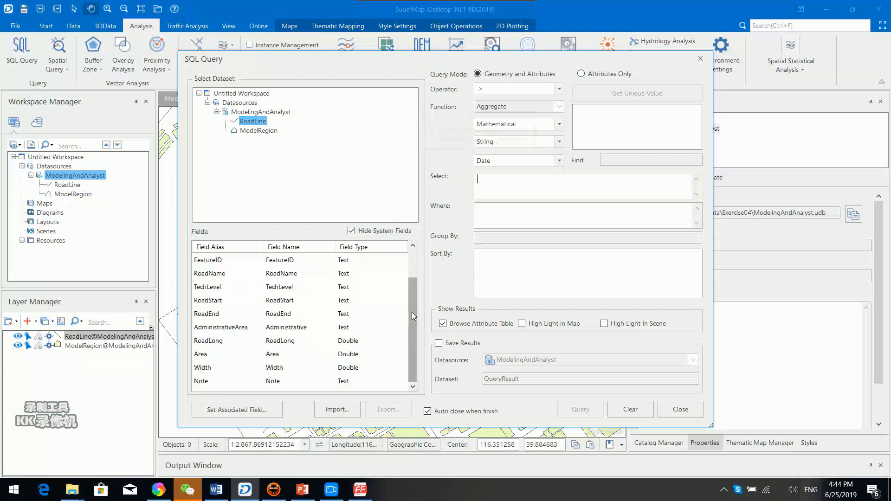
drag(411, 312, 412, 285)
double_click(235, 259)
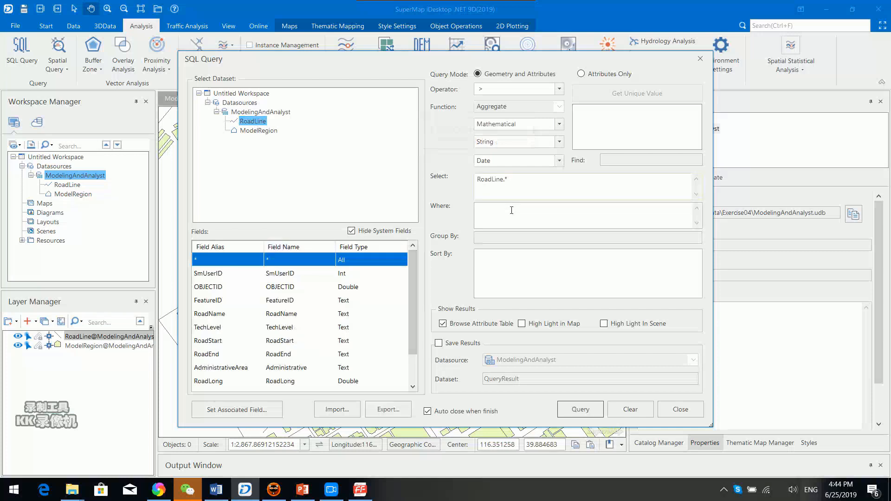
Begin the query's Where condition with the RoadName field and the equals operator, as RoadLine.RoadName =.
click(507, 209)
drag(408, 288, 408, 311)
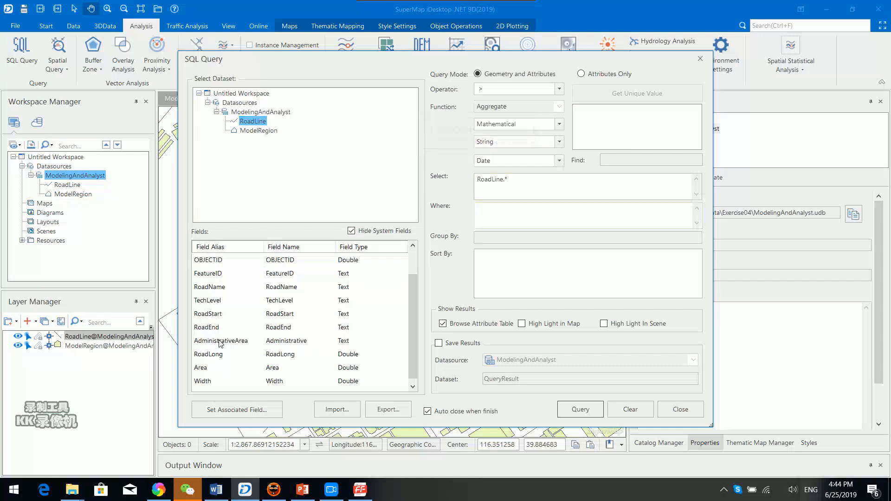
click(210, 289)
double_click(210, 289)
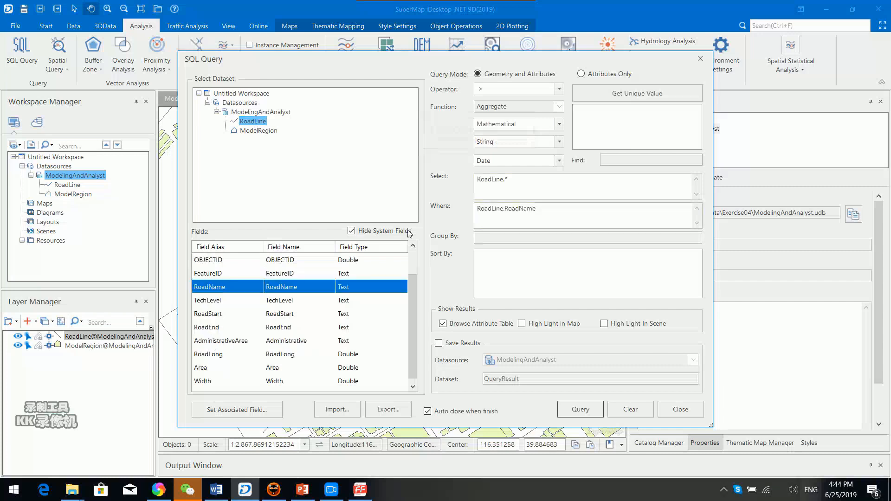
click(548, 93)
click(548, 93)
click(510, 99)
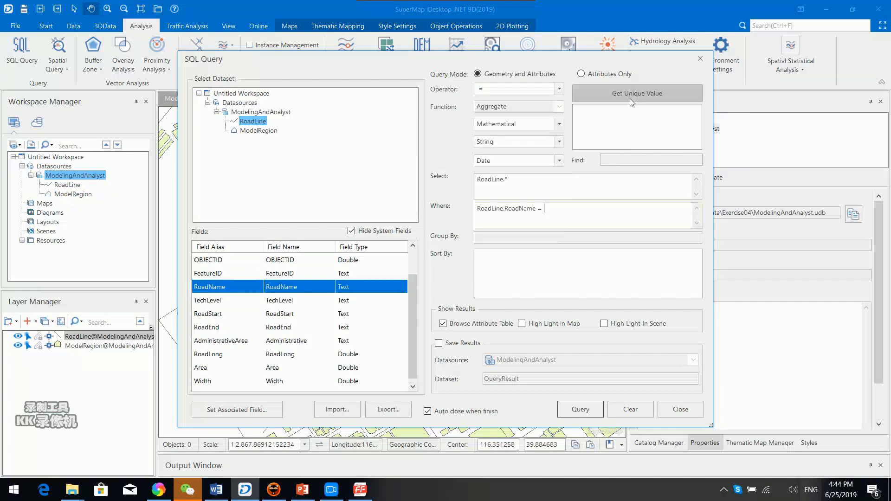
Retrieve the unique values of RoadName and choose Xingye Road for the query condition.
click(639, 95)
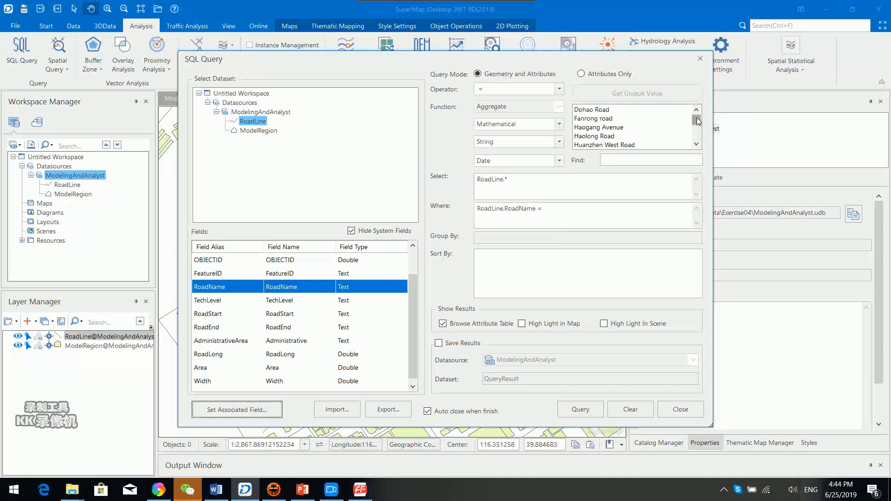
drag(696, 121, 698, 145)
click(601, 119)
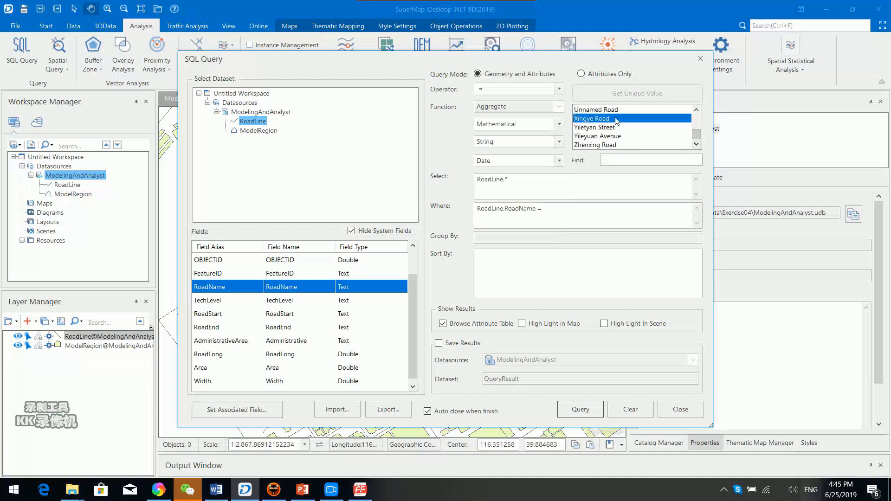
Complete the RoadLine query condition as RoadName = 'Xingye Road' and run it with the result highlighted in the map.
double_click(617, 120)
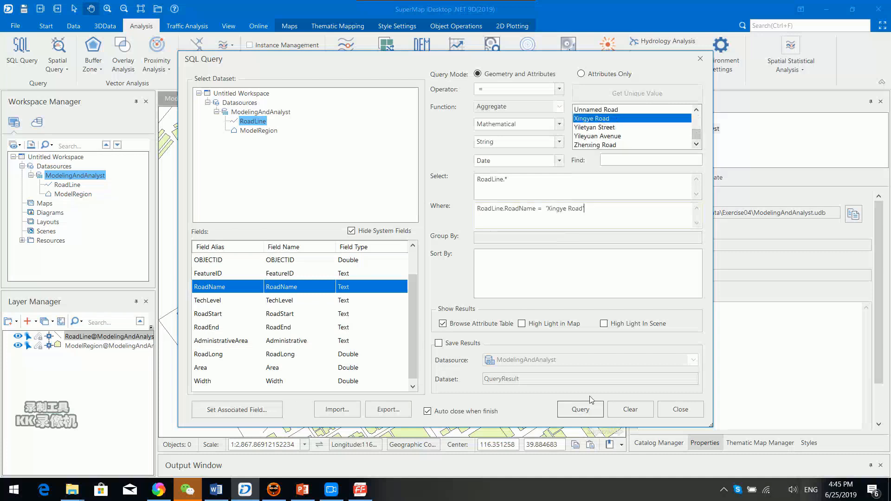
click(540, 330)
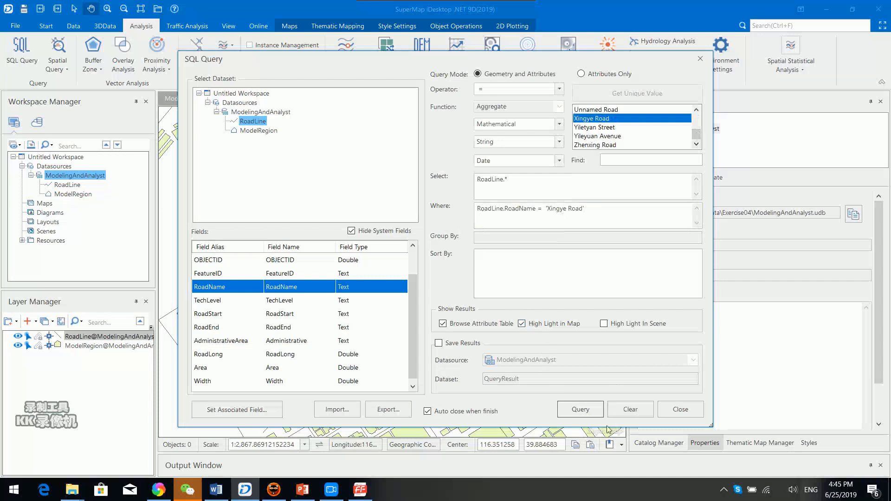
click(584, 411)
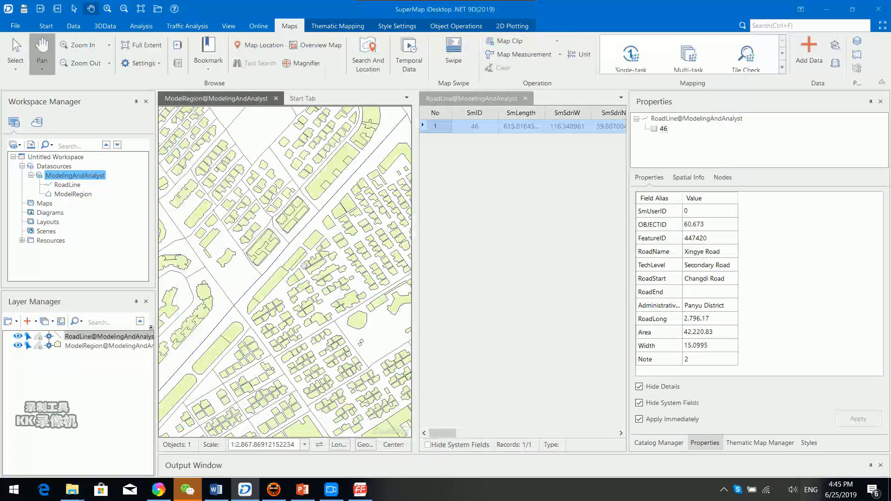
Create a round buffer zone with 20 m left and right radius around the selected Xingye Road line, saved as dataset Buffer.
drag(290, 308, 392, 312)
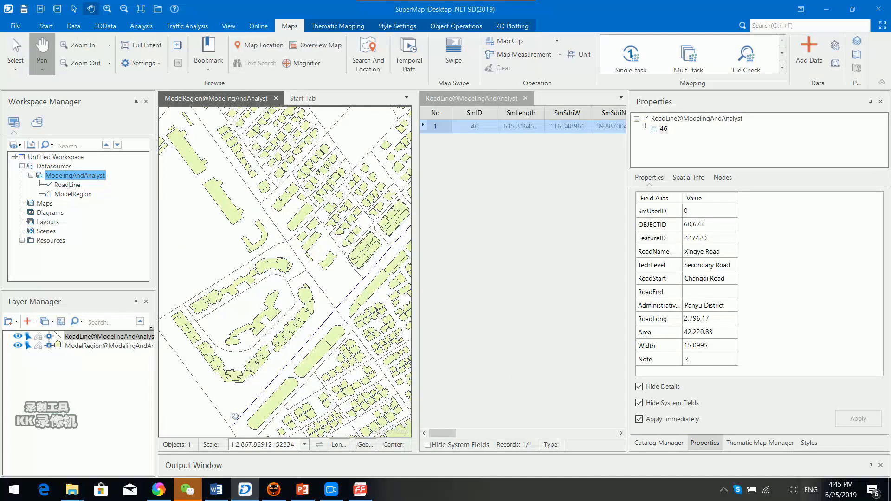
drag(220, 423, 198, 370)
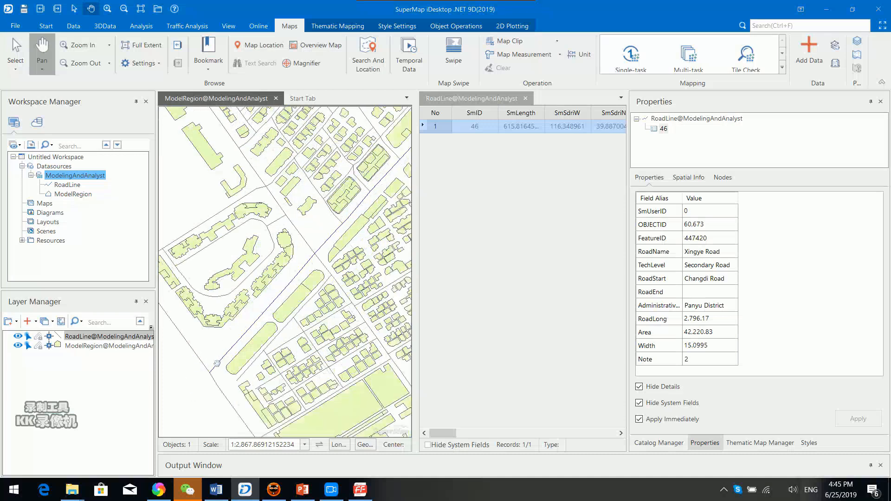
drag(309, 307, 270, 343)
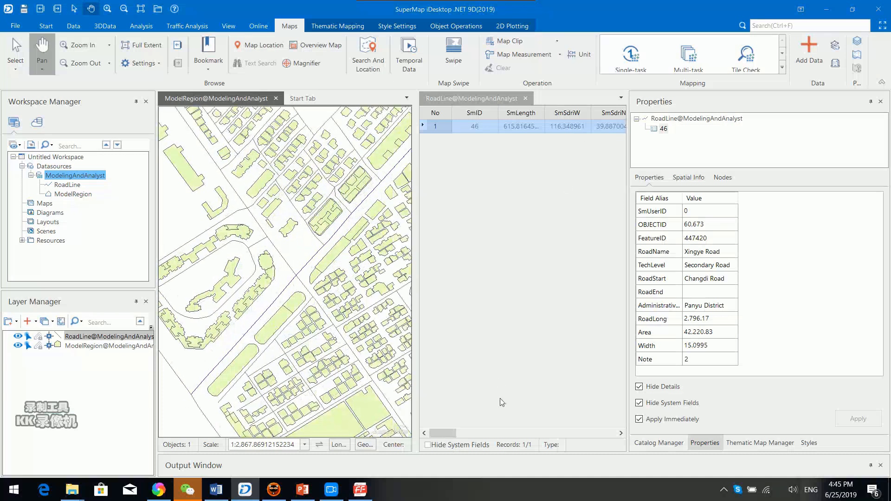
scroll(249, 330, up, 2)
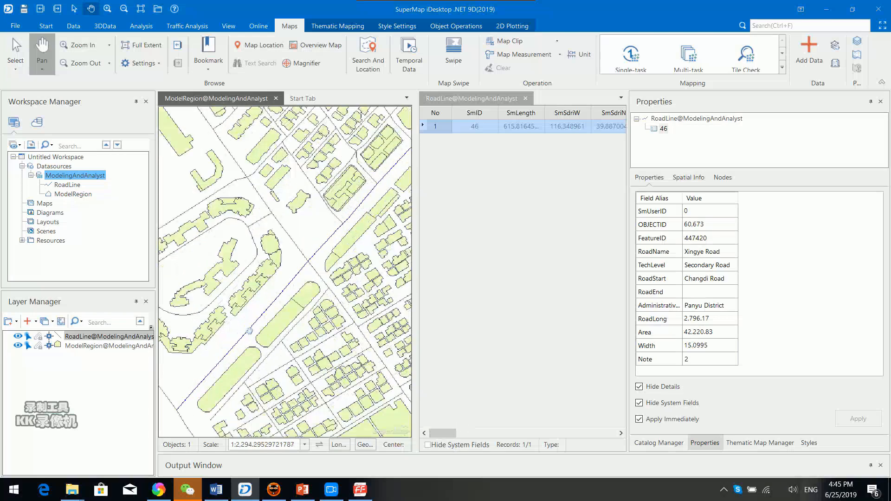
scroll(273, 279, up, 1)
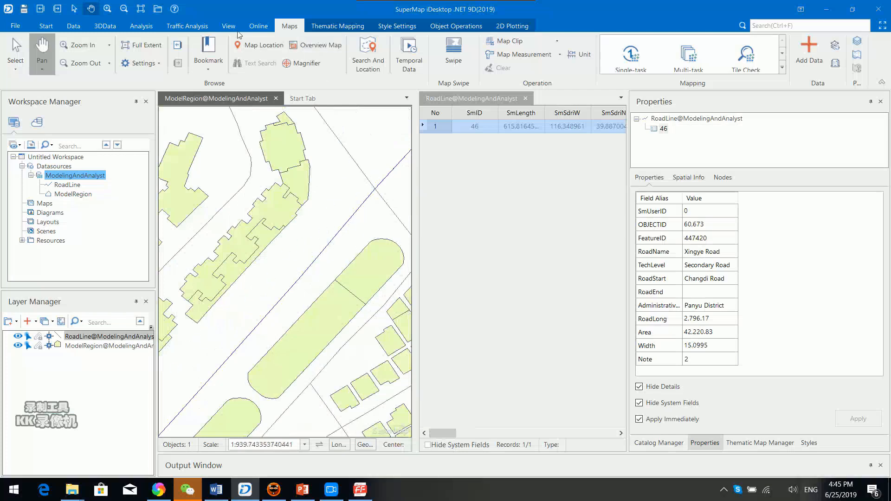
click(136, 28)
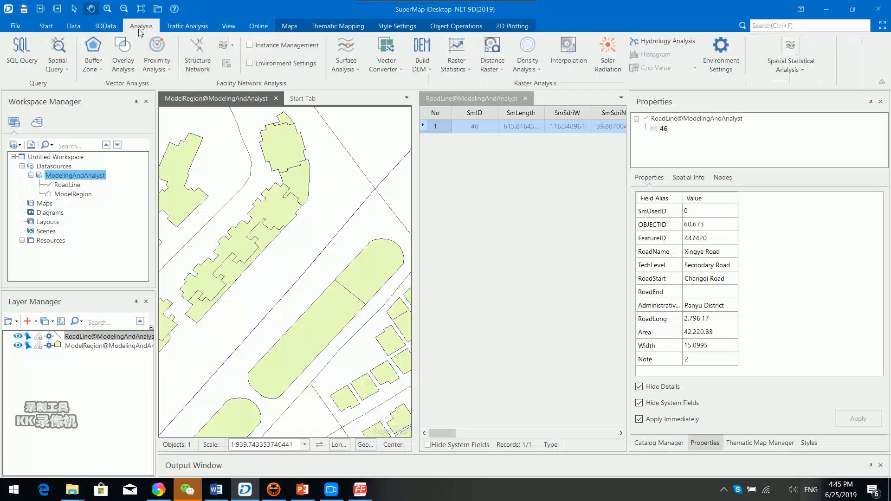
click(94, 66)
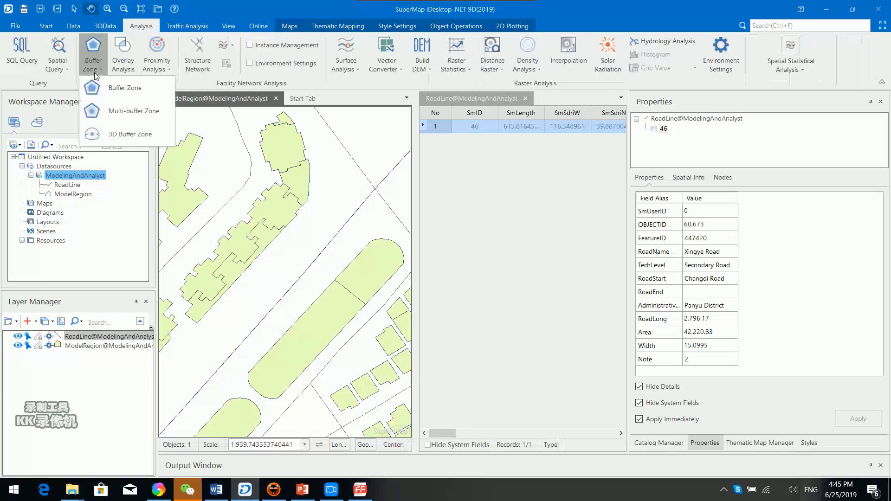
click(129, 90)
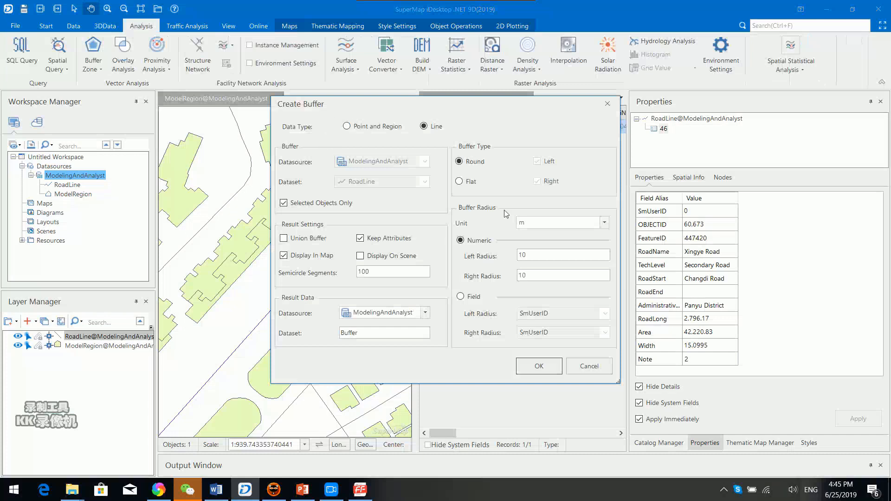
click(522, 256)
text(2)
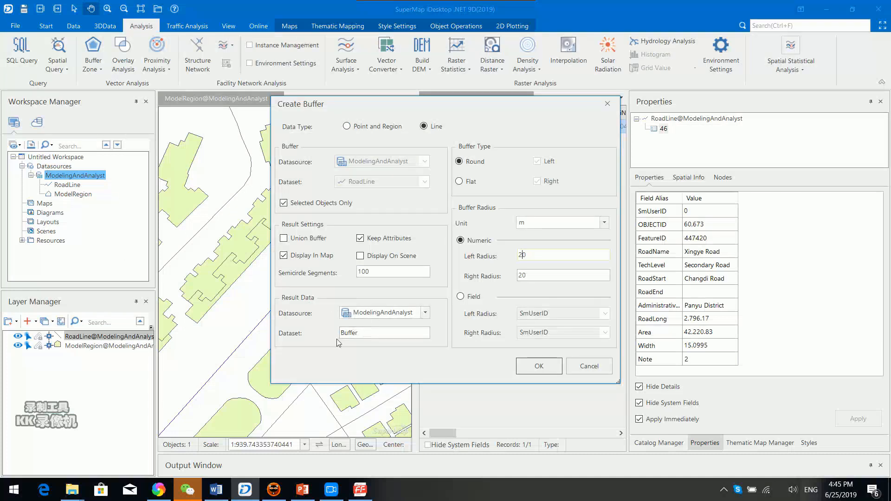
click(554, 367)
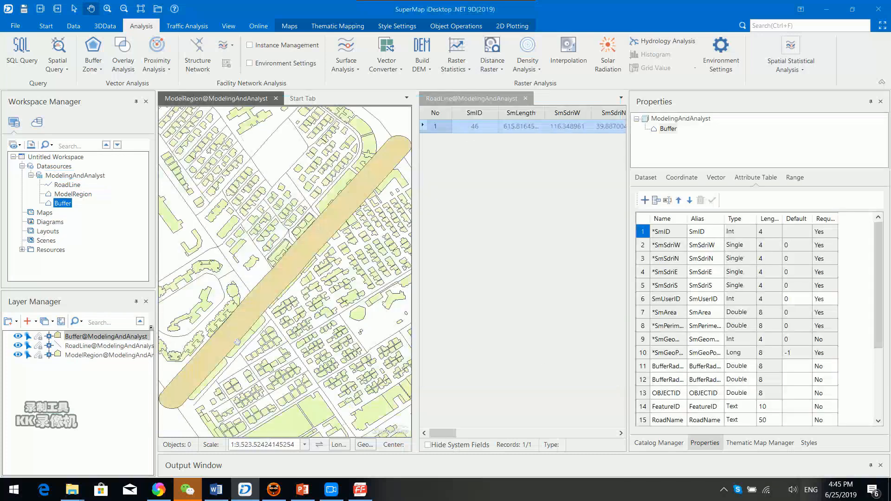
Select the buffer polygon in the map and set up a spatial query from it with ModelRegion as the searched layer.
drag(237, 343, 233, 380)
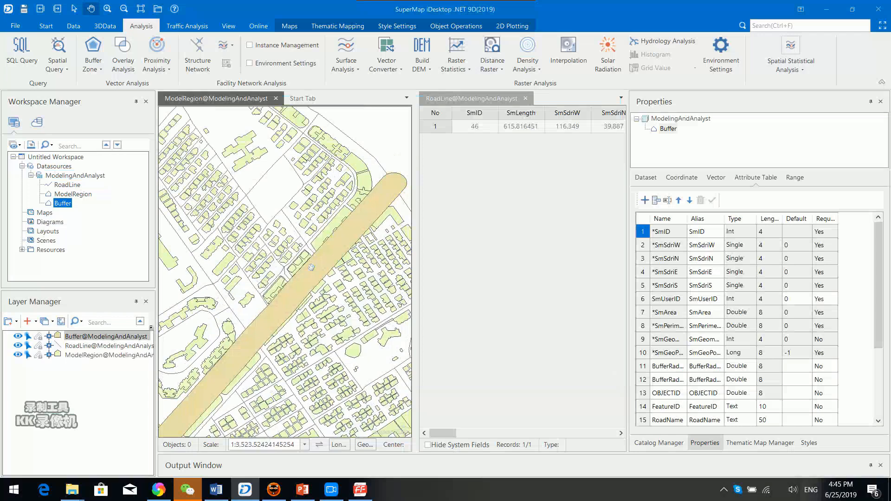
scroll(279, 324, up, 2)
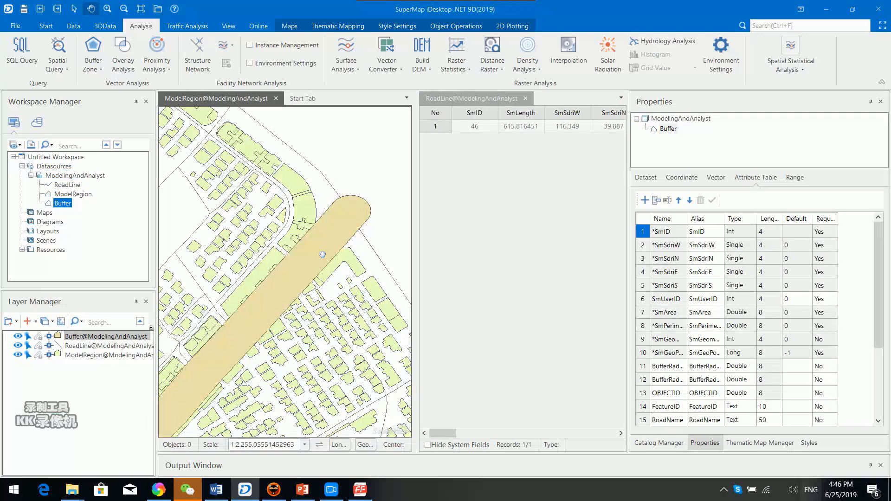
drag(325, 283, 346, 285)
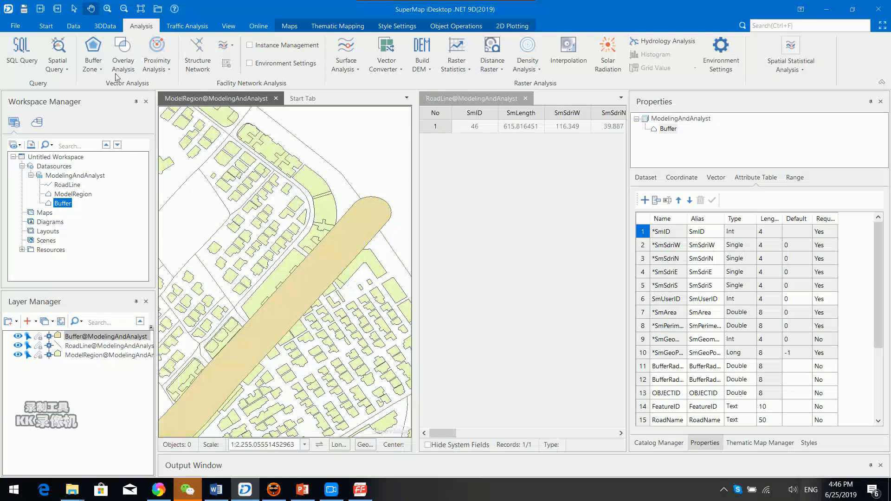
click(297, 29)
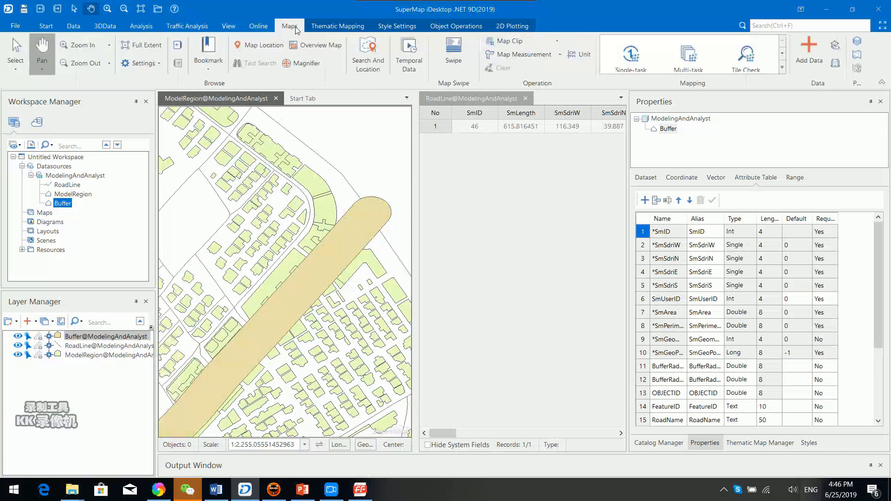
click(16, 46)
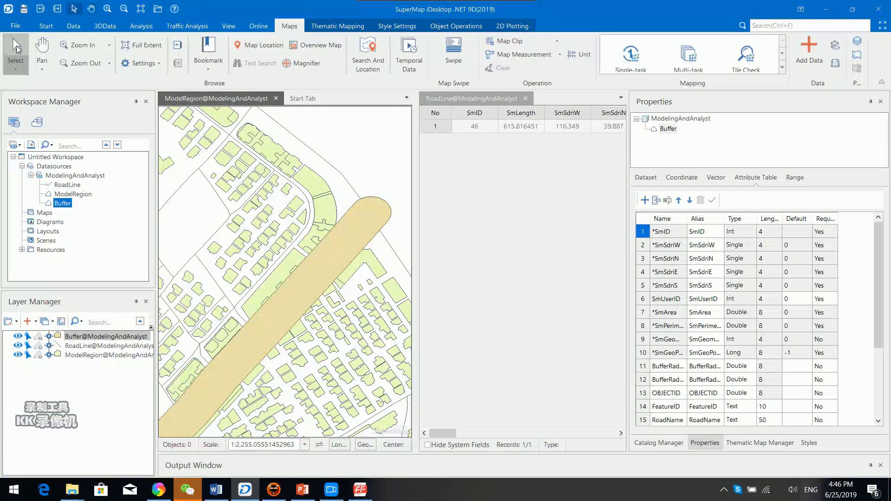
click(388, 208)
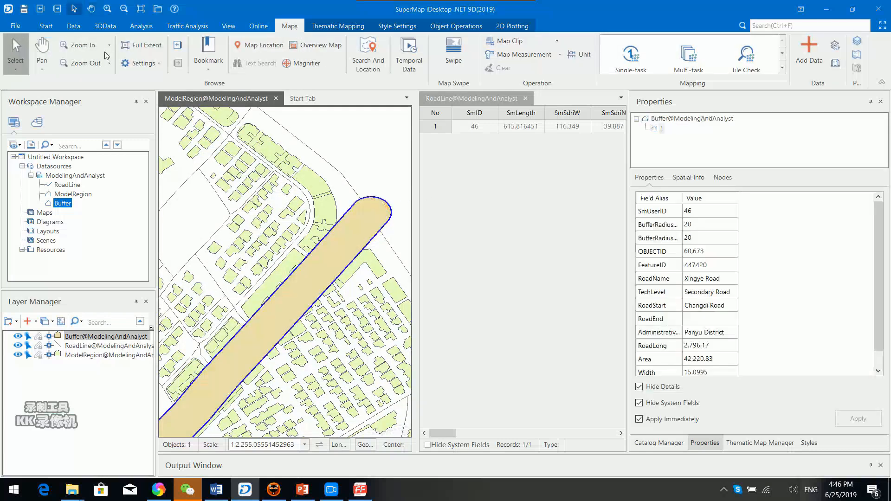
click(141, 26)
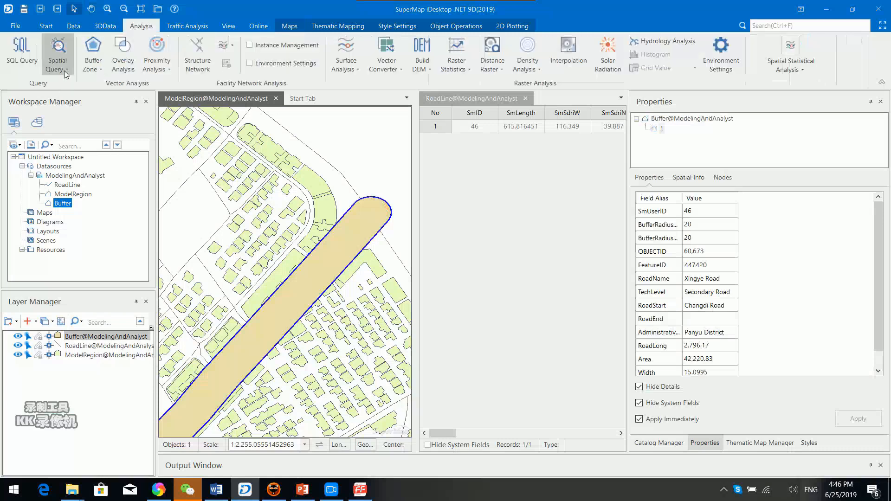
click(66, 70)
click(86, 91)
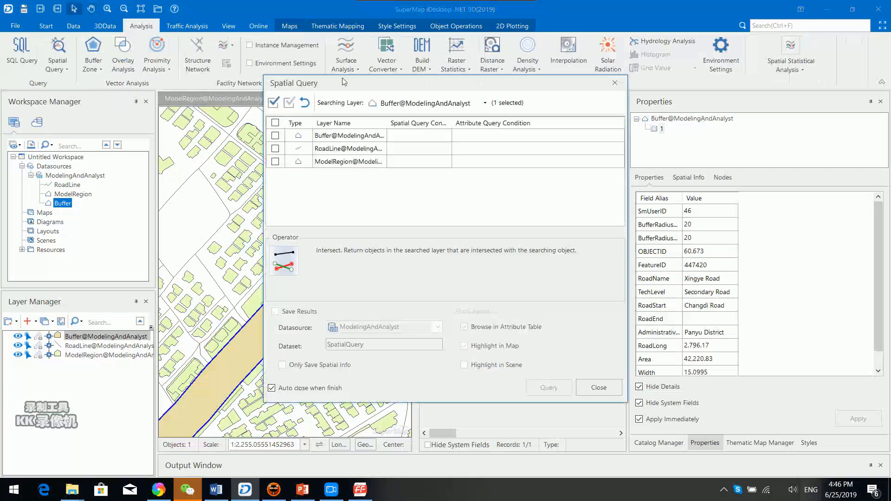
drag(365, 77, 543, 125)
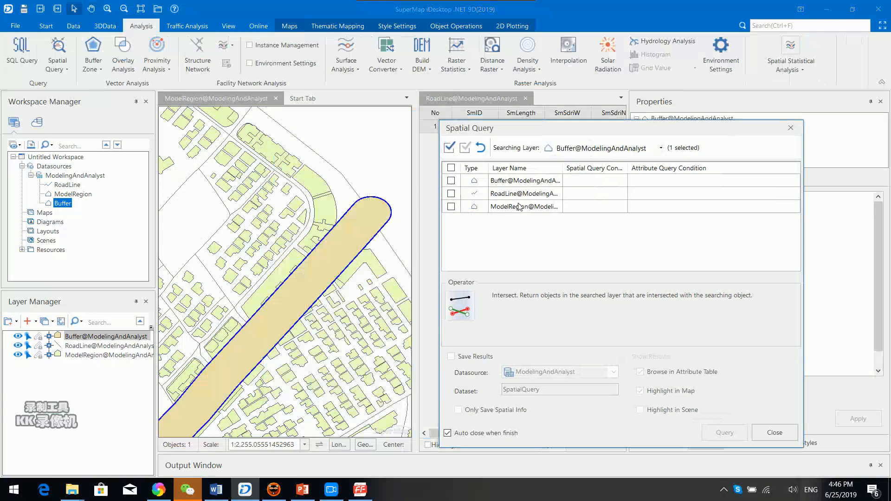
click(451, 206)
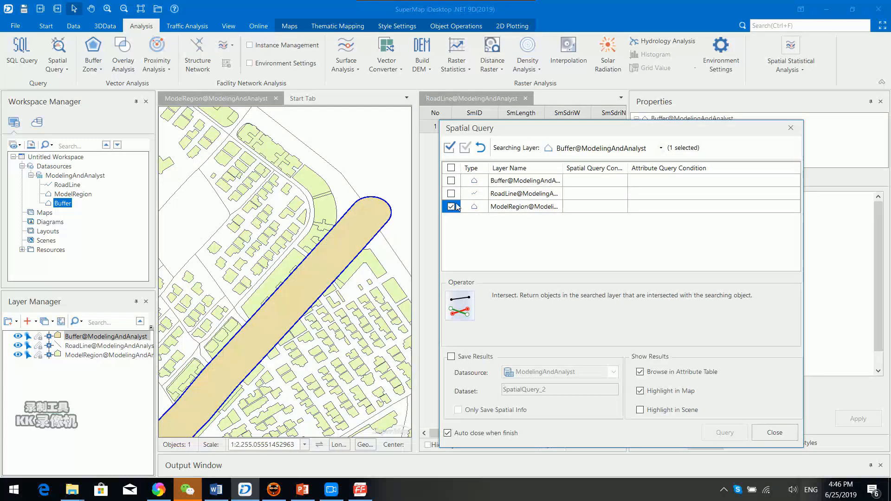
Set the ModelRegion spatial query condition to Overlap_RegionRegion and run the query.
click(594, 208)
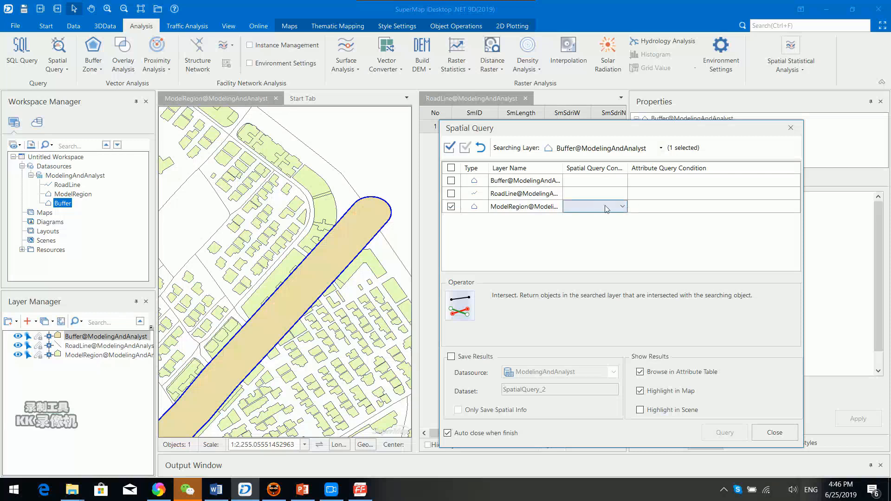
click(622, 208)
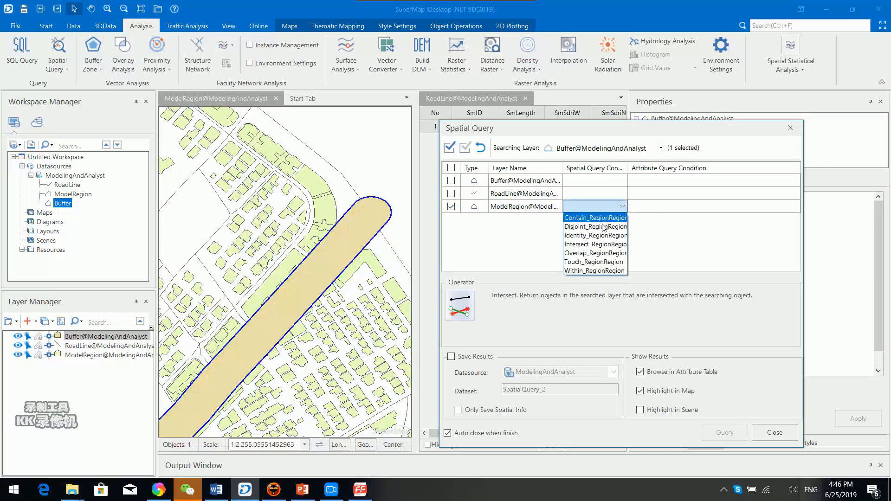
click(602, 253)
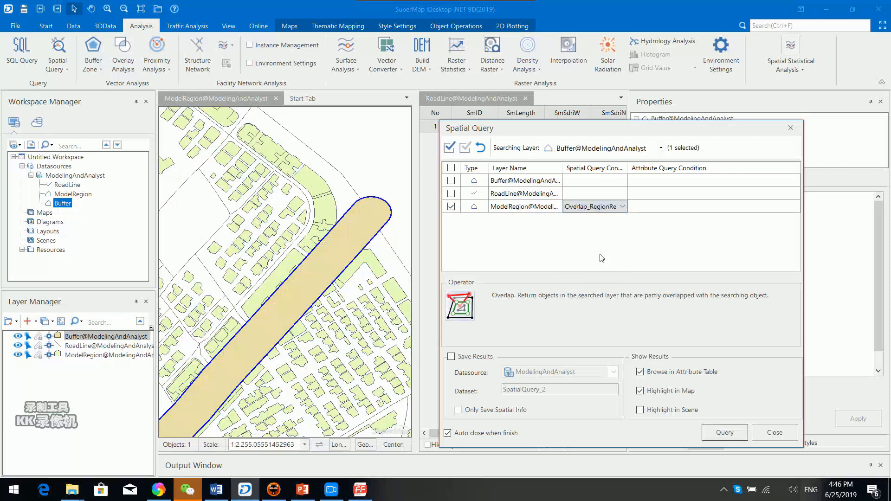
drag(627, 170, 649, 170)
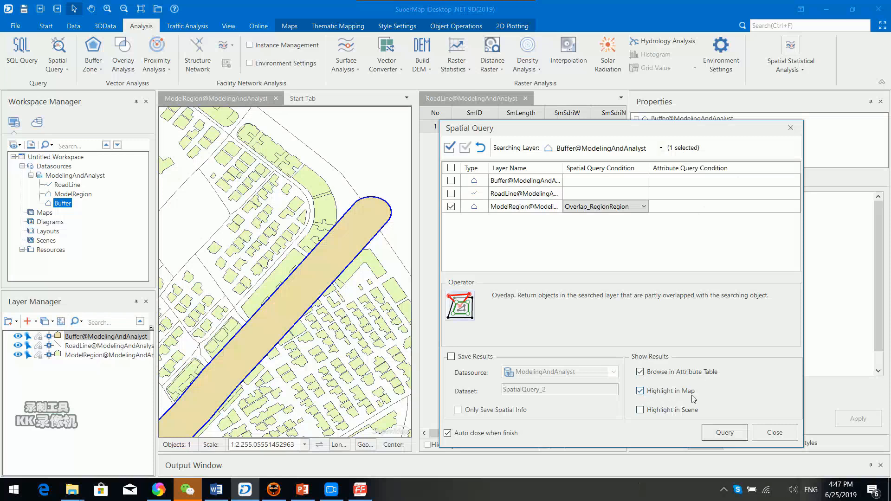
click(717, 435)
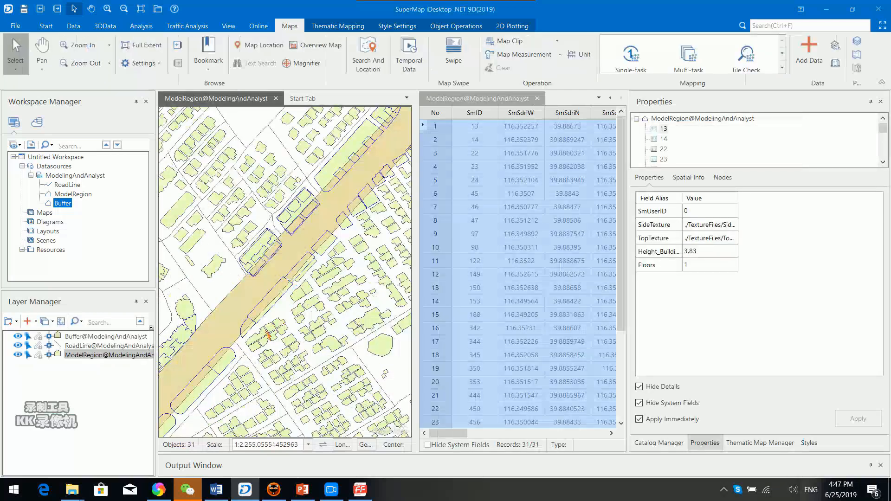
Clear the map highlight, reselect all query result records in the attribute table, and examine the highlighted buildings along the buffer.
click(372, 366)
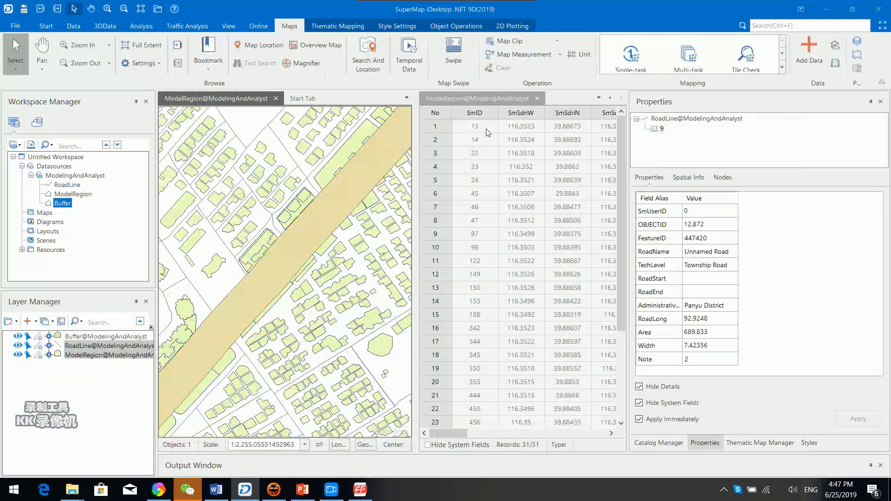
drag(441, 126, 480, 426)
scroll(204, 320, up, 3)
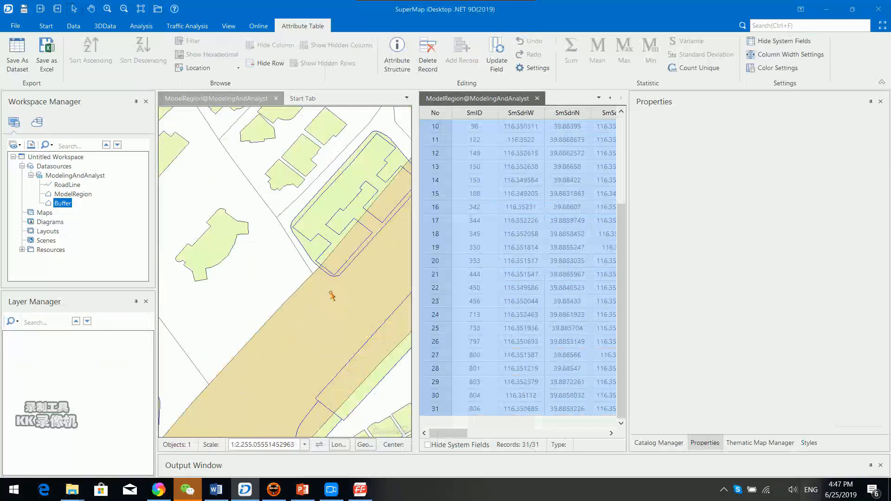
scroll(288, 261, down, 4)
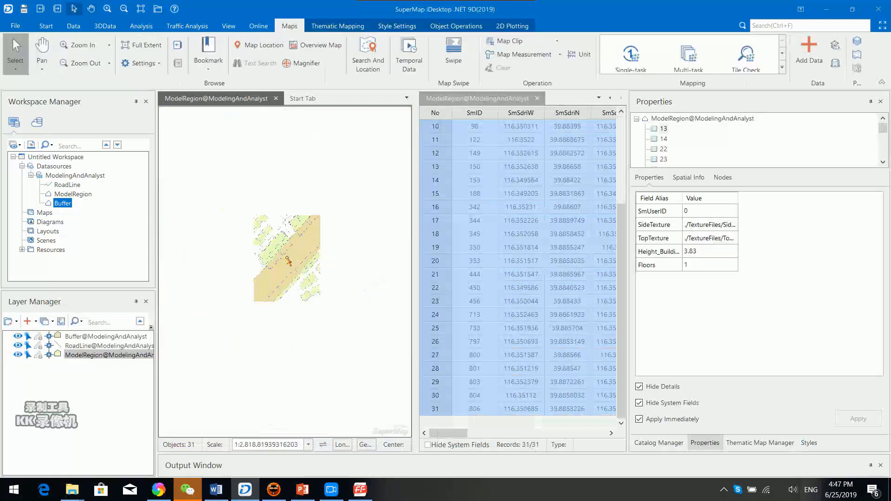
scroll(288, 261, up, 4)
scroll(332, 267, up, 2)
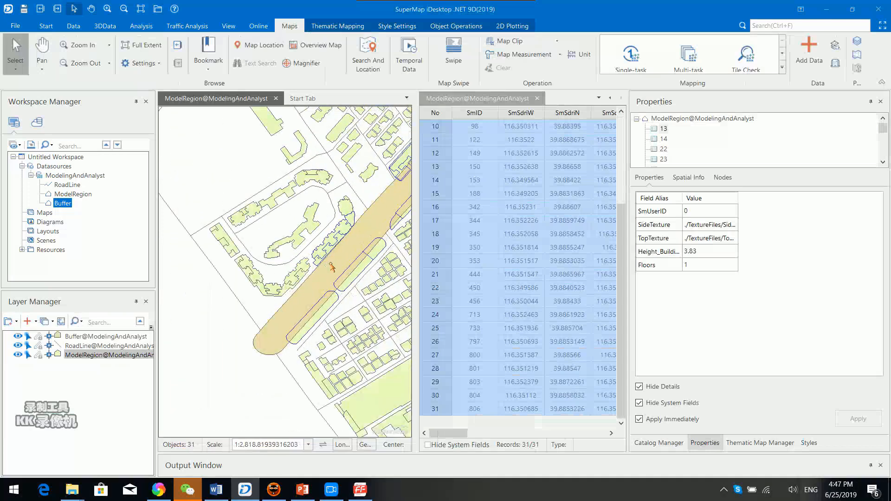
scroll(293, 302, down, 2)
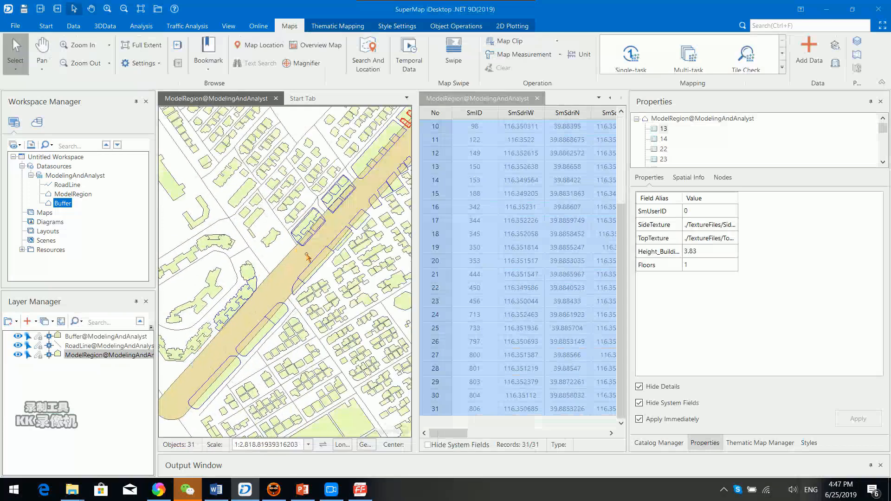
drag(307, 255, 221, 330)
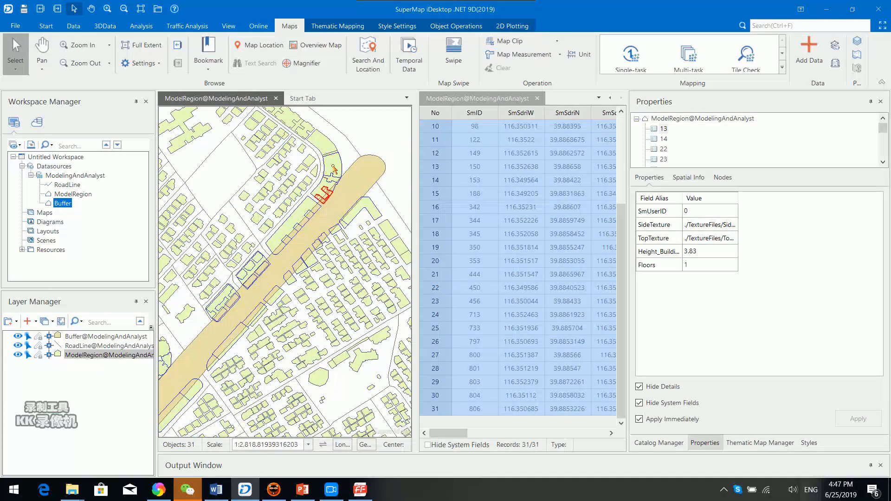
drag(214, 343, 315, 278)
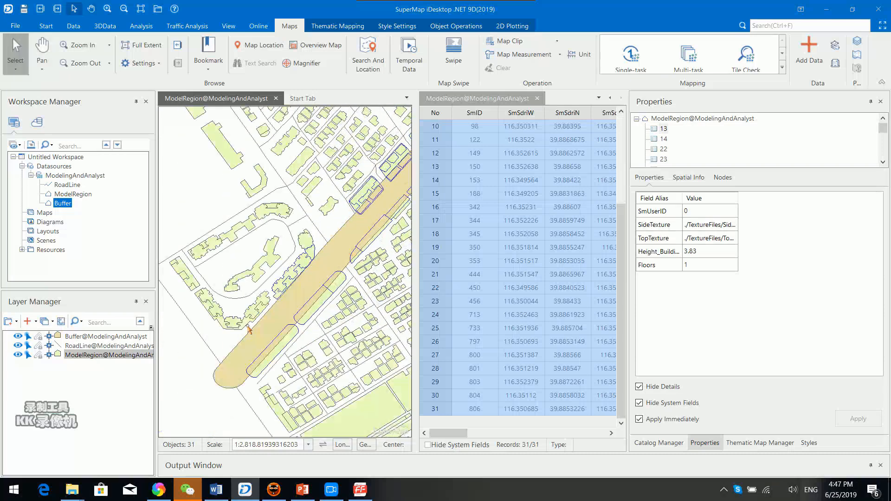
Examine the highlighted buildings overlapping the northeastern end of the road buffer.
drag(346, 311, 264, 358)
drag(371, 242, 301, 331)
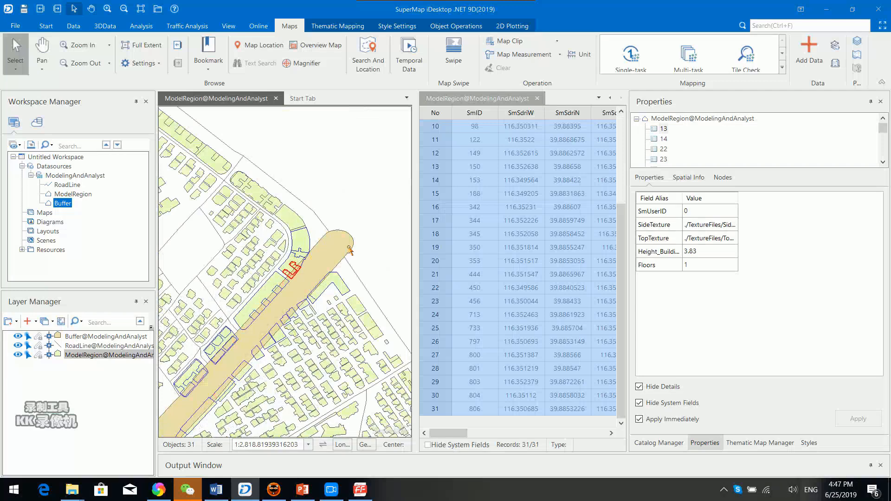
scroll(292, 292, up, 2)
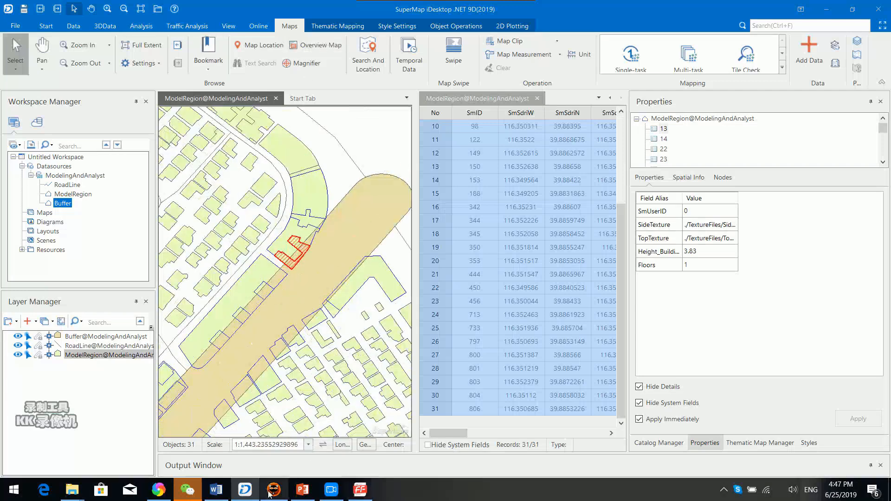
Switch to the SuperMapGIScontest.pptx presentation, read the Exercise 05 thematic map slide, and return to SuperMap iDesktop.
click(302, 490)
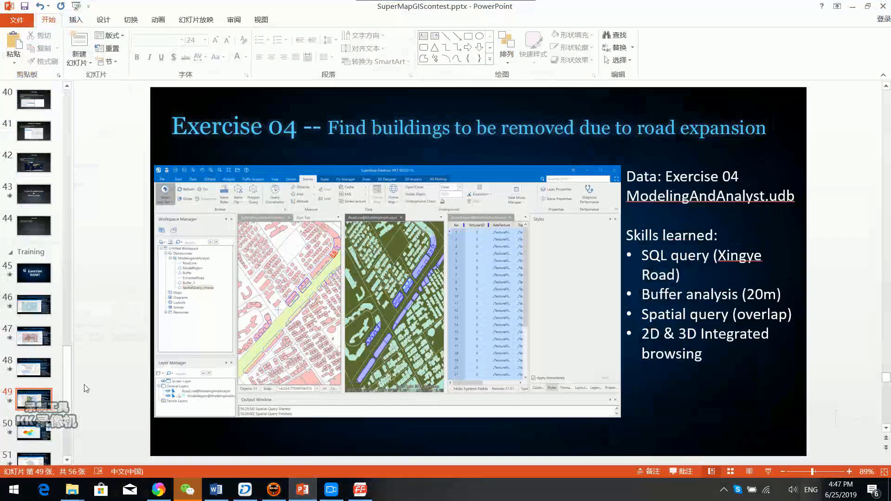
click(49, 420)
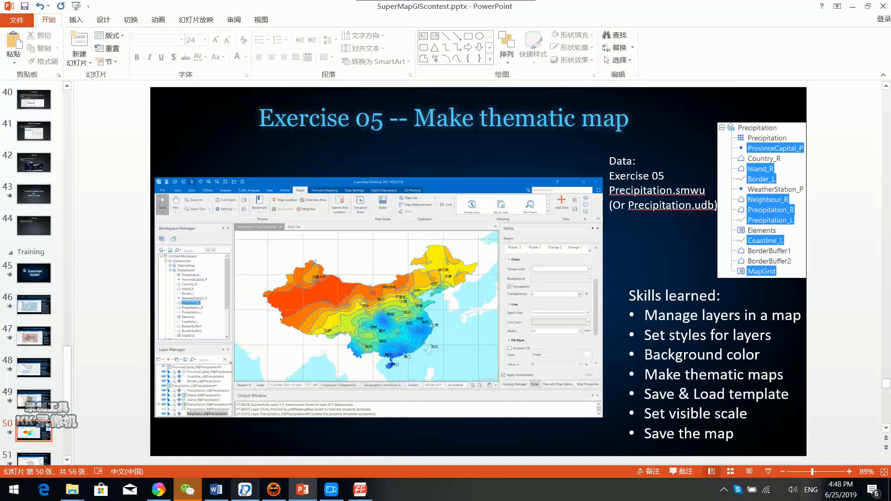
mouse_move(245, 489)
click(243, 435)
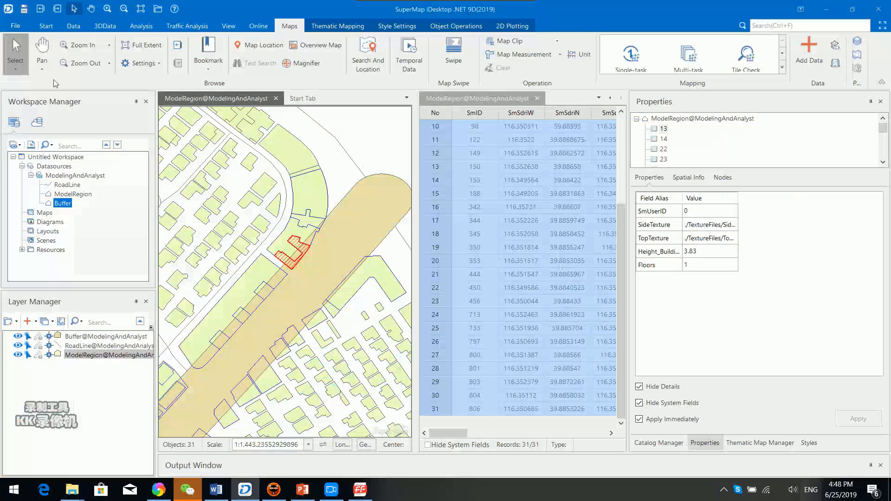
Close the ModelingAndAnalyst datasource and the ModelRegion map window.
right_click(58, 176)
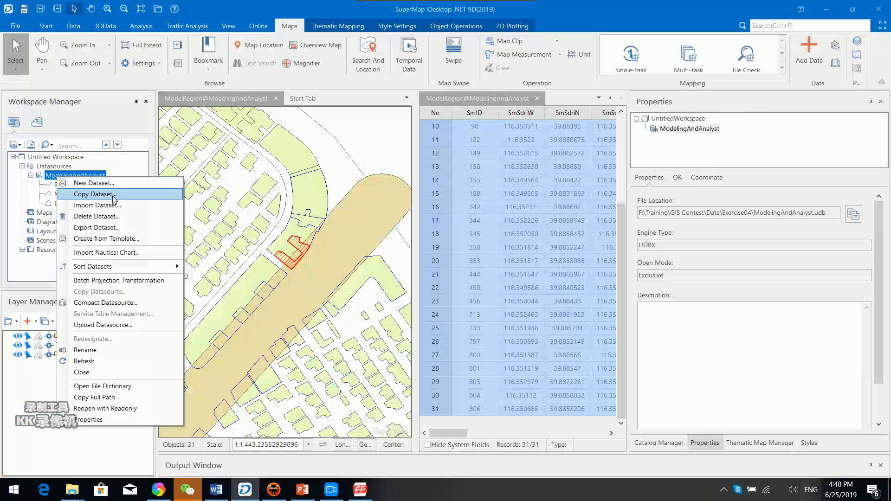
click(119, 373)
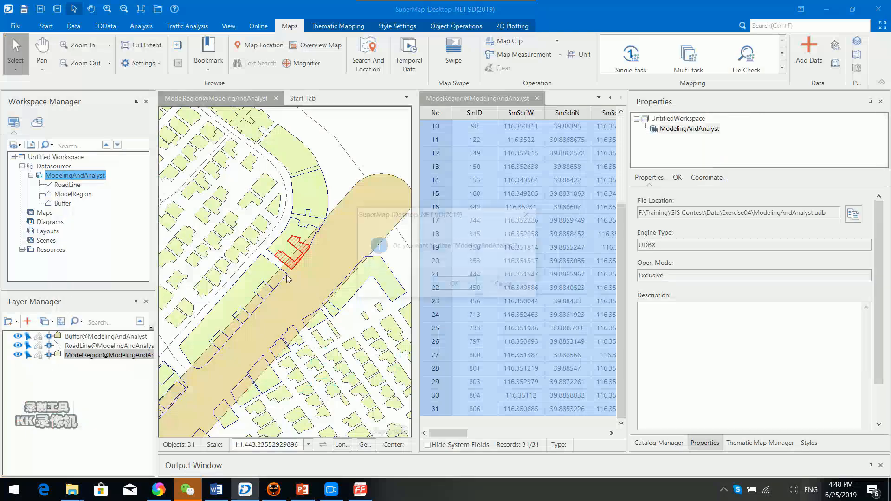
click(453, 284)
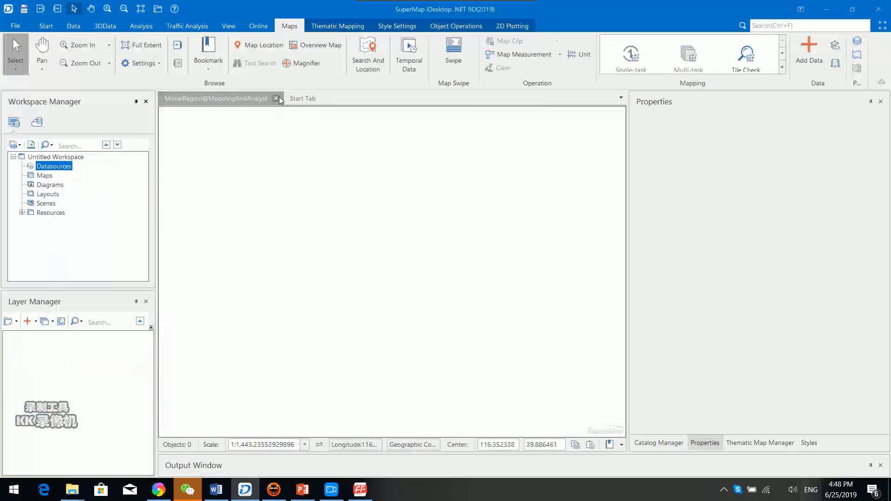
click(482, 280)
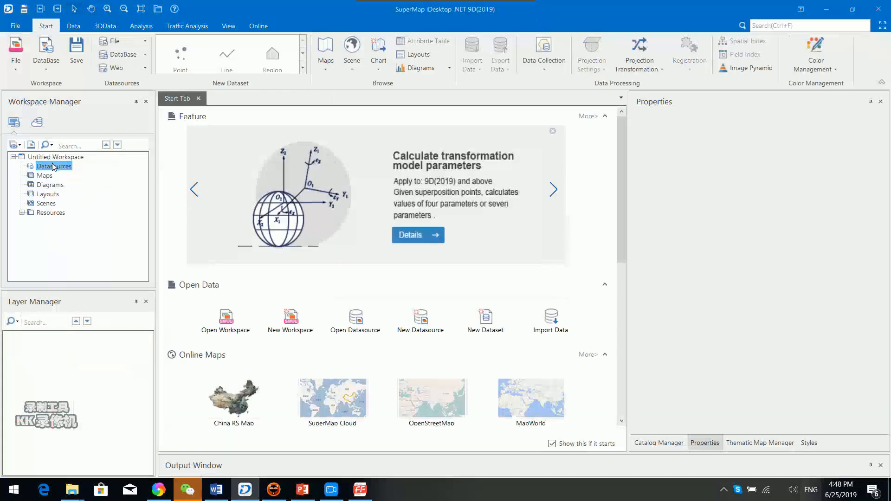
Open the file datasource Precipitation.udb from the Exercise05 folder and expand its dataset list.
right_click(55, 170)
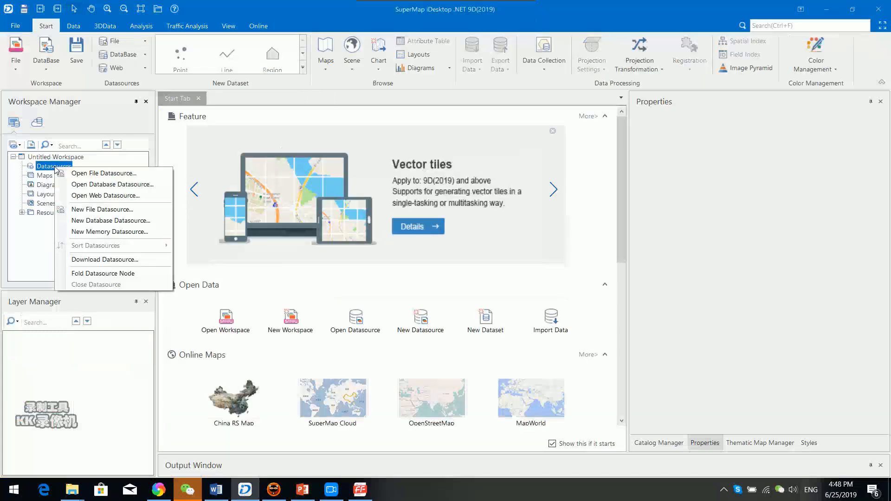
click(95, 175)
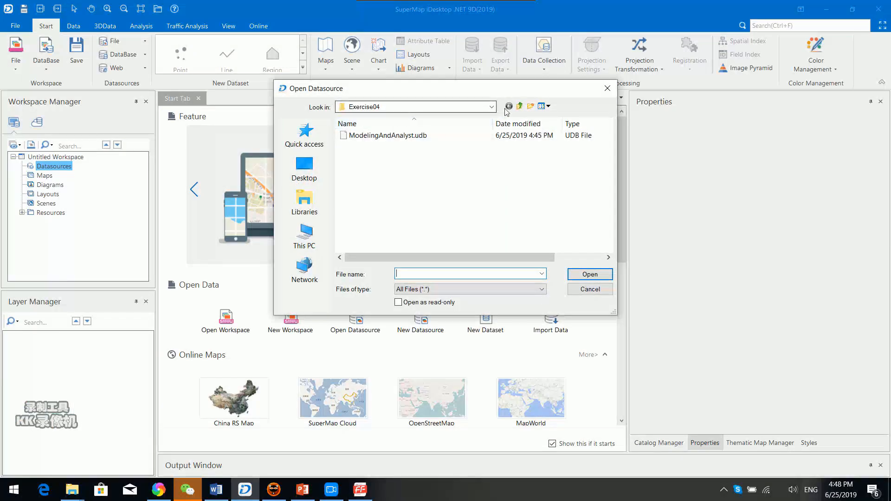
click(519, 106)
double_click(406, 183)
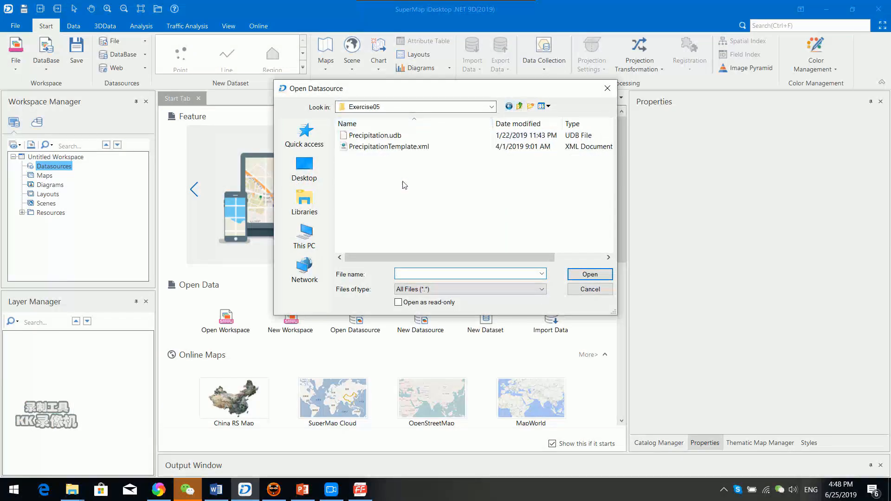
click(399, 135)
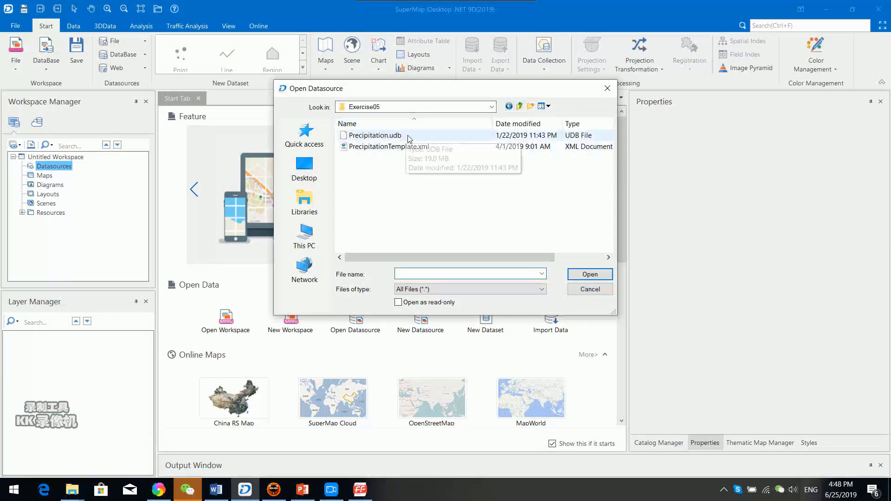
click(590, 274)
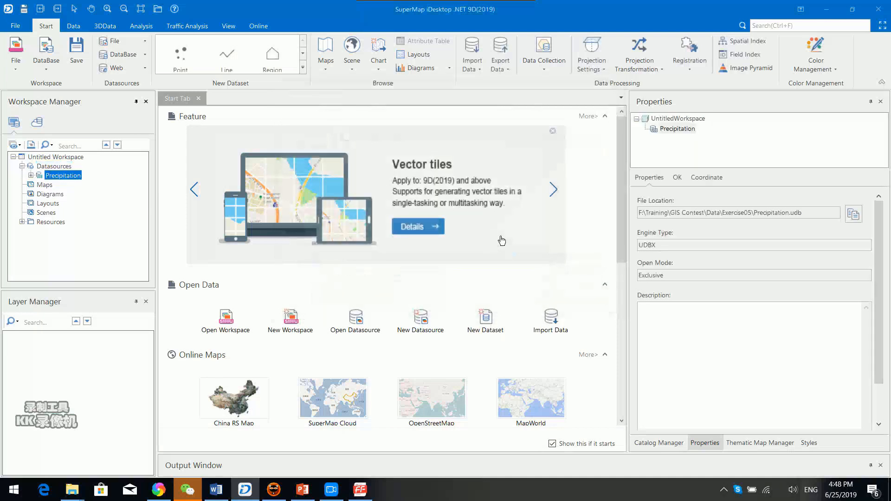
click(30, 175)
Arrange the PowerPoint exercise slide and the SuperMap iDesktop window side by side, and enlarge the Workspace Manager to show the full dataset list.
mouse_move(446, 4)
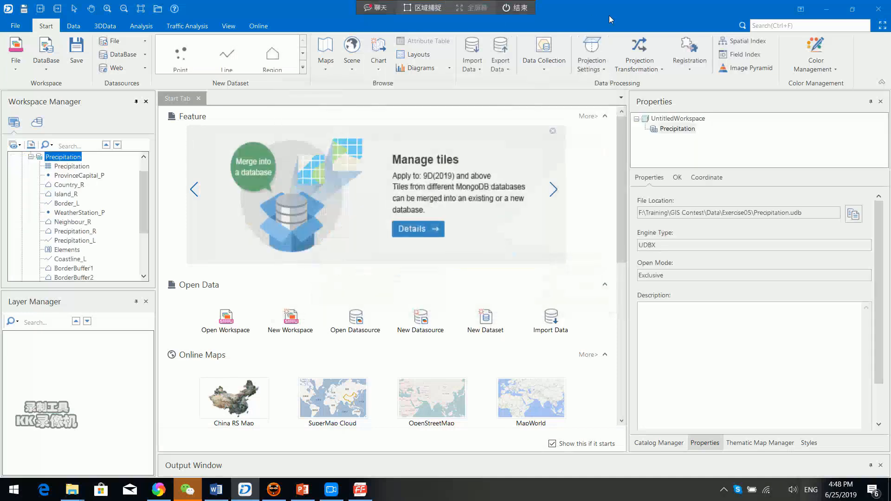
drag(609, 14, 739, 72)
drag(441, 21, 6, 72)
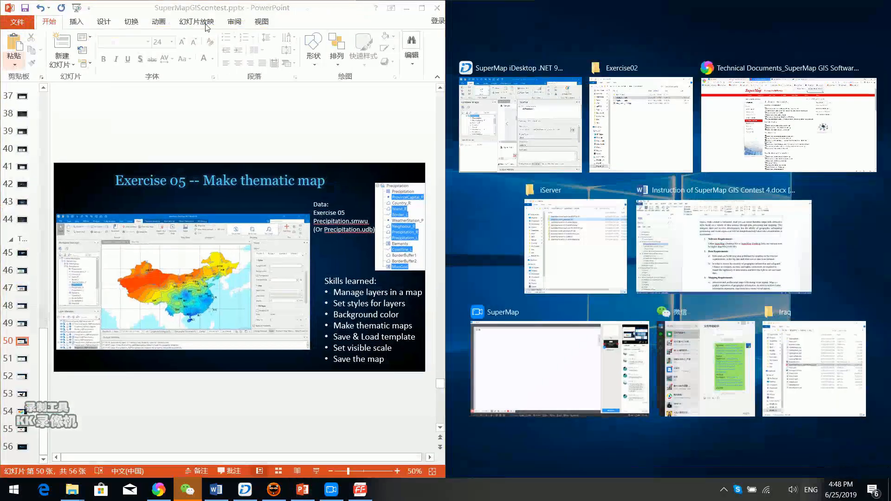
drag(308, 12, 103, 1)
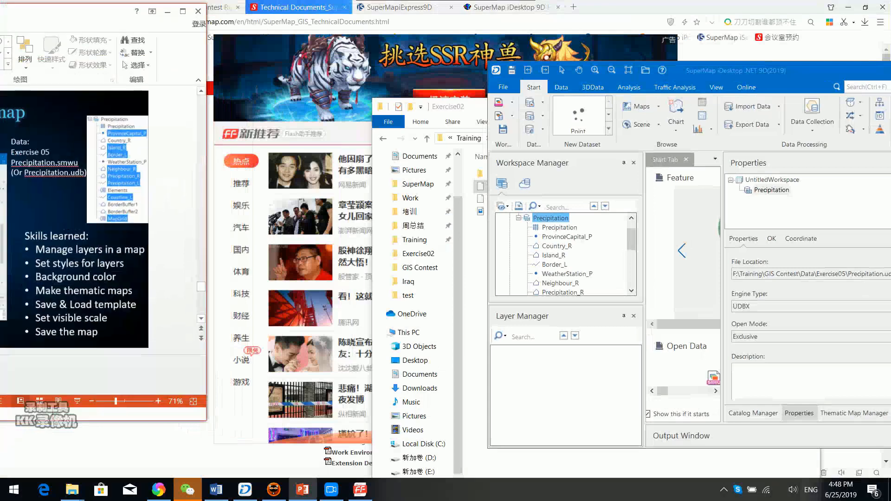
drag(712, 72, 442, 58)
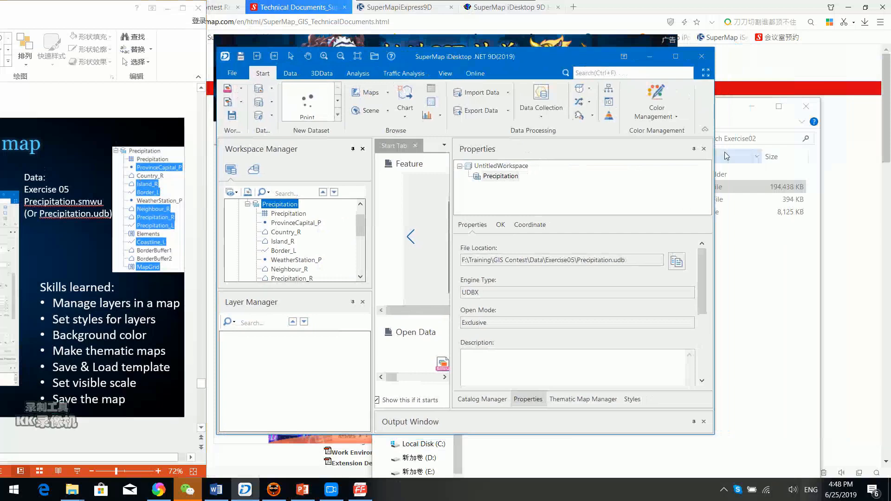
drag(713, 154, 887, 150)
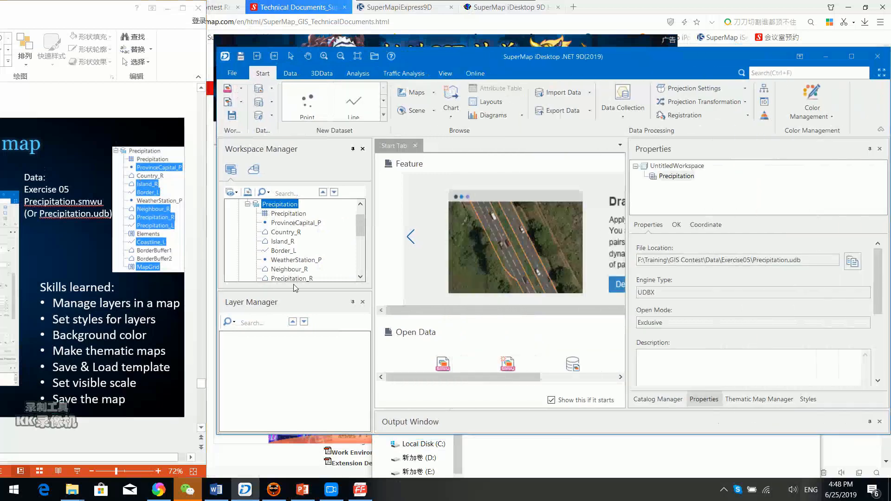
drag(293, 288, 294, 326)
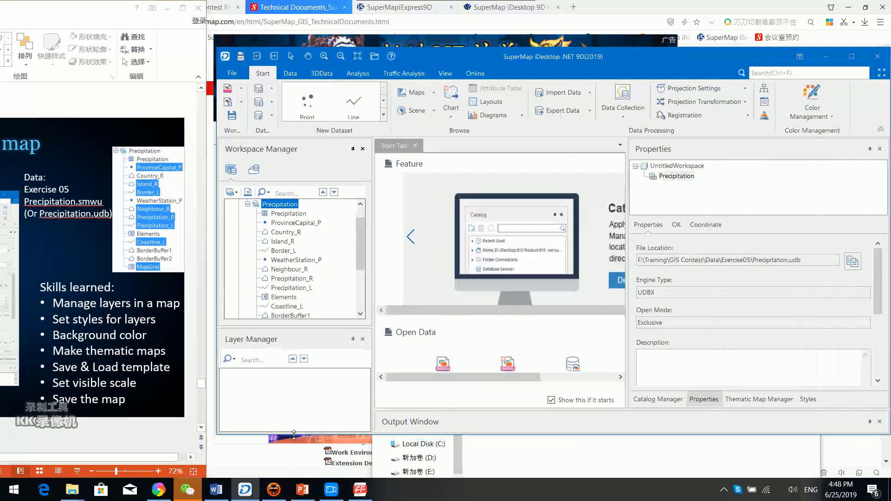
drag(296, 436, 297, 478)
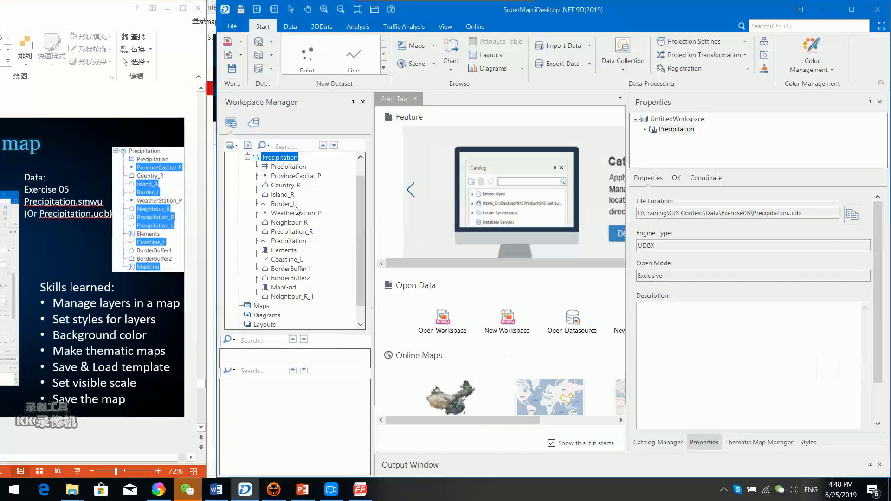
Add the ProvinceCapital_P, Island_R, Border_L, Neighbour_R, Precipitation_R, Precipitation_L, Coastline_L and MapGrid datasets together to a new map.
click(292, 177)
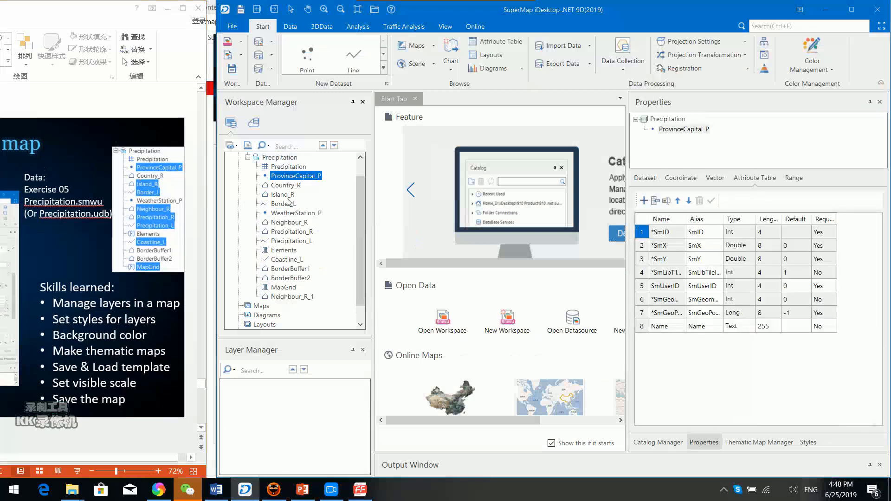
ctrl+click(288, 195)
ctrl+click(282, 204)
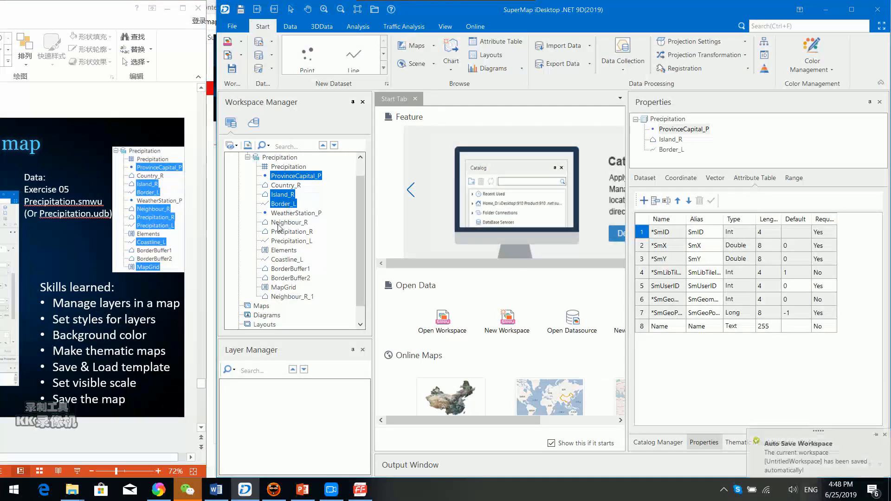
ctrl+click(288, 224)
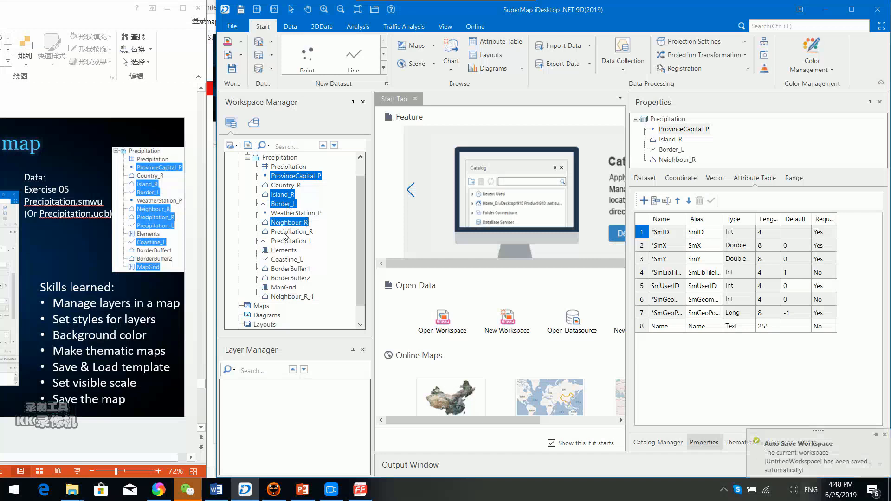
ctrl+click(284, 232)
ctrl+click(287, 240)
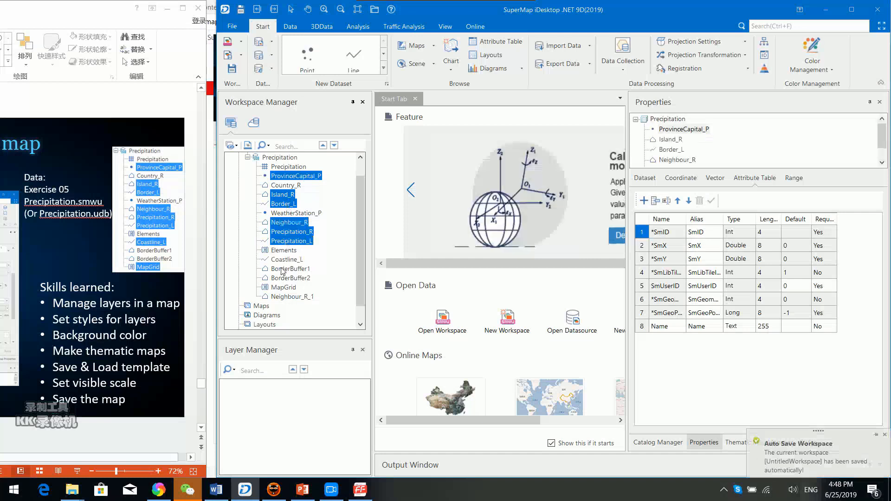
ctrl+click(285, 259)
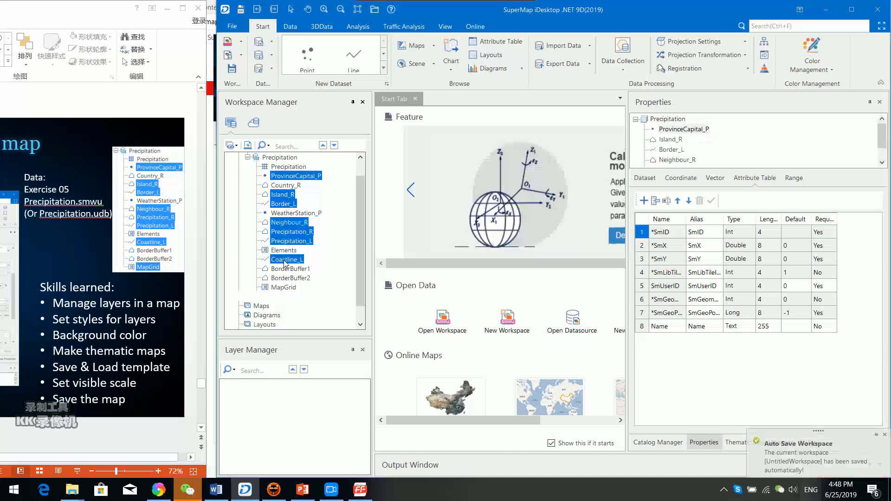
ctrl+click(284, 288)
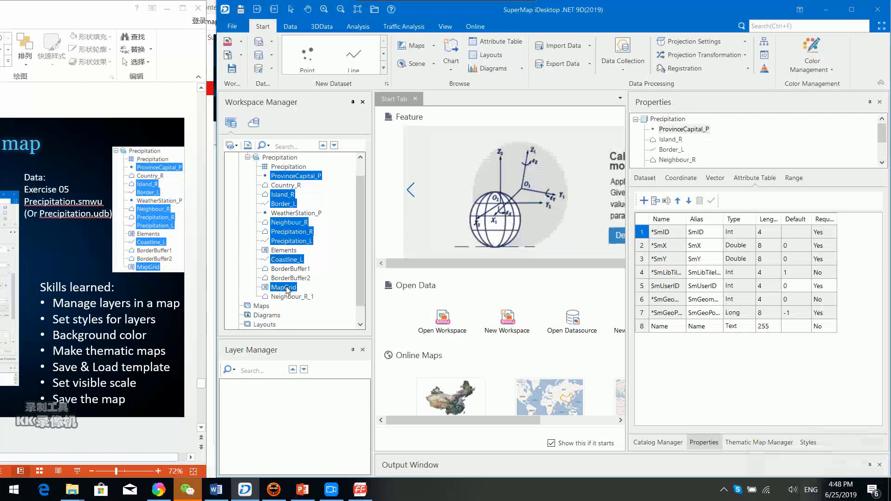
right_click(292, 232)
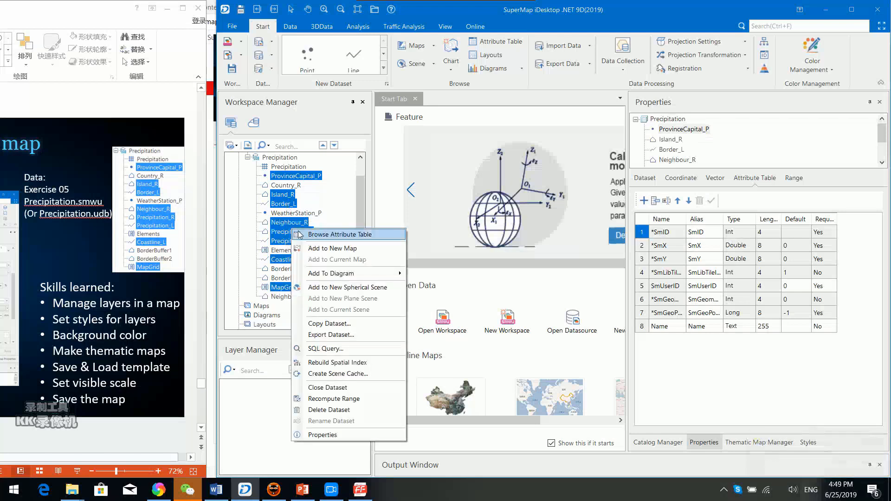
click(324, 248)
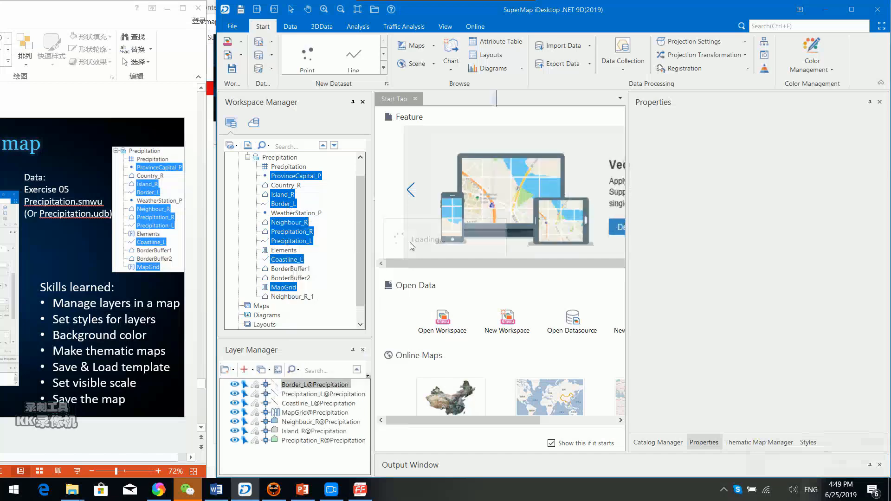
Maximize the SuperMap iDesktop window and enlarge the Layer Manager in height and width to fit all layer names.
click(852, 10)
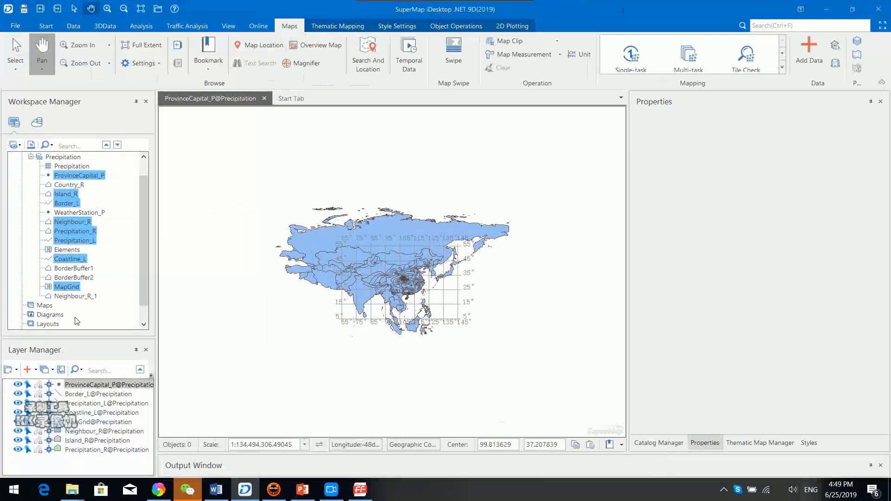
drag(71, 336, 70, 251)
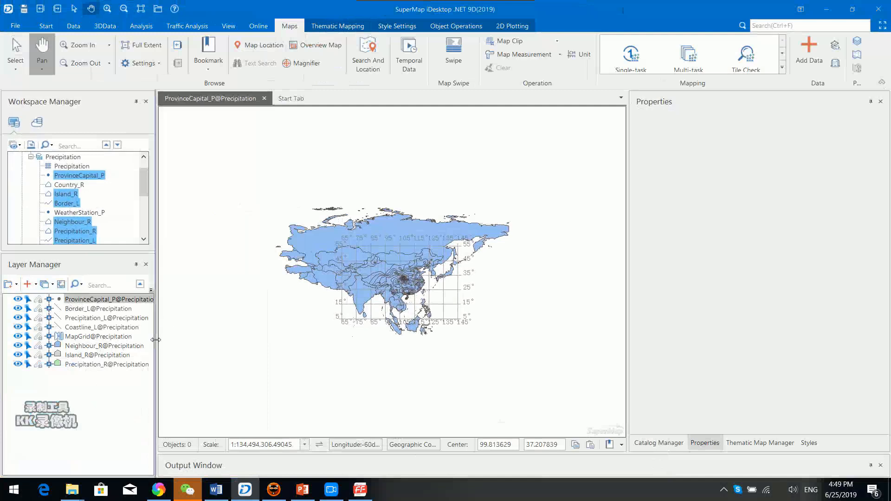
drag(156, 343, 172, 344)
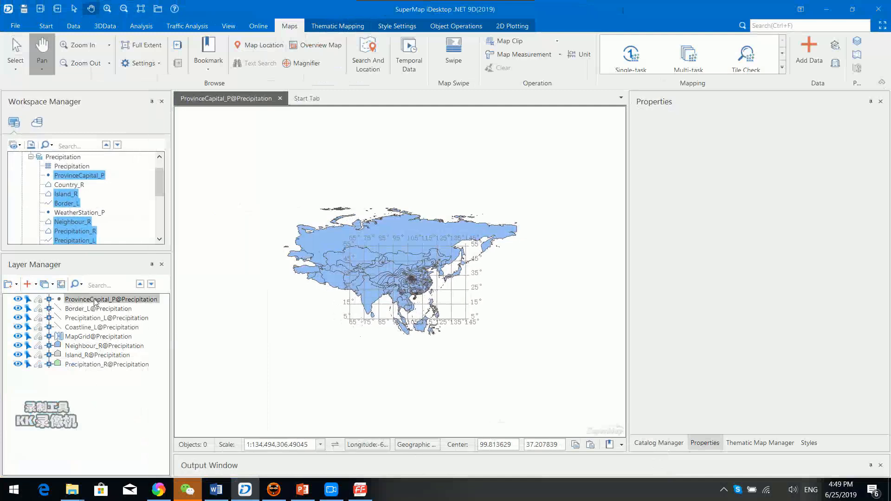
Move the Neighbour_R layer to the end of the layer order, beneath Precipitation_R.
click(60, 302)
click(63, 310)
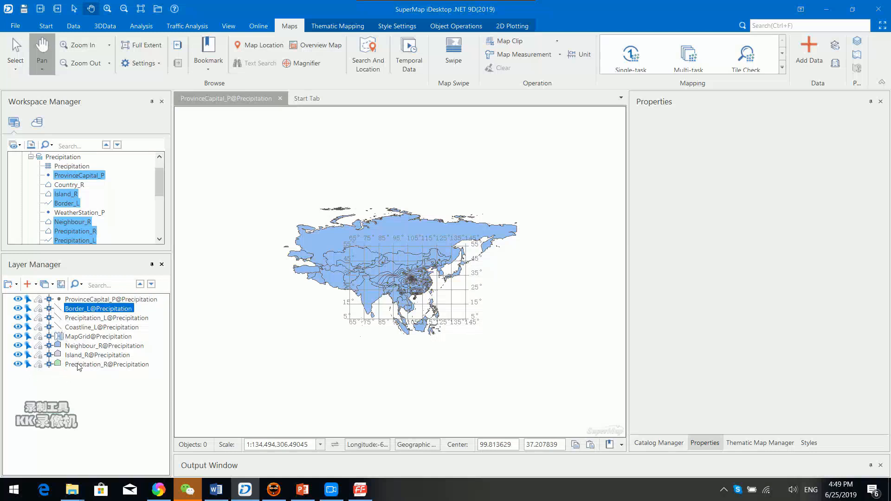
click(91, 347)
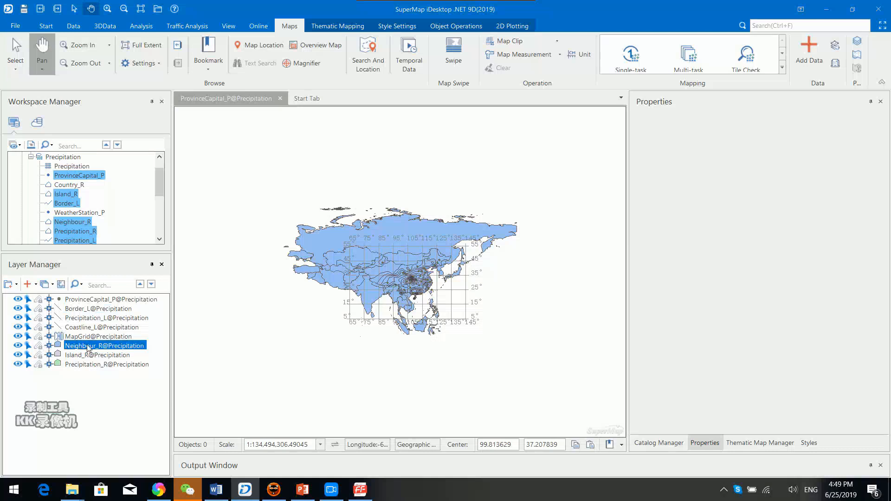
drag(87, 347, 86, 368)
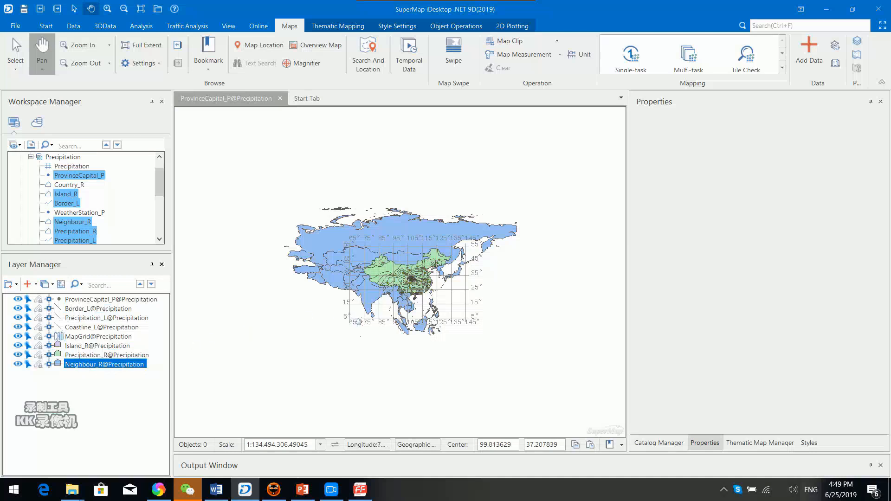
Apply the red Provincial Capital point symbol to the ProvinceCapital_P layer through its layer style.
scroll(359, 320, up, 2)
drag(445, 222, 367, 298)
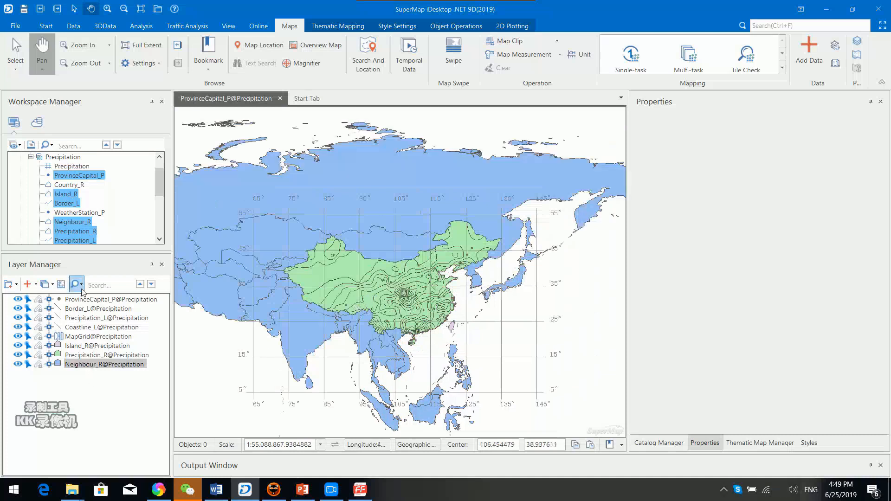
scroll(348, 296, up, 2)
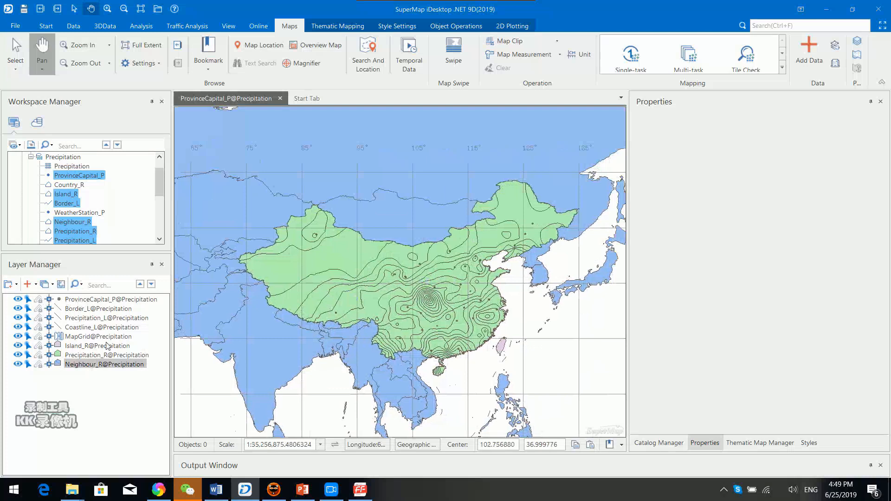
click(85, 300)
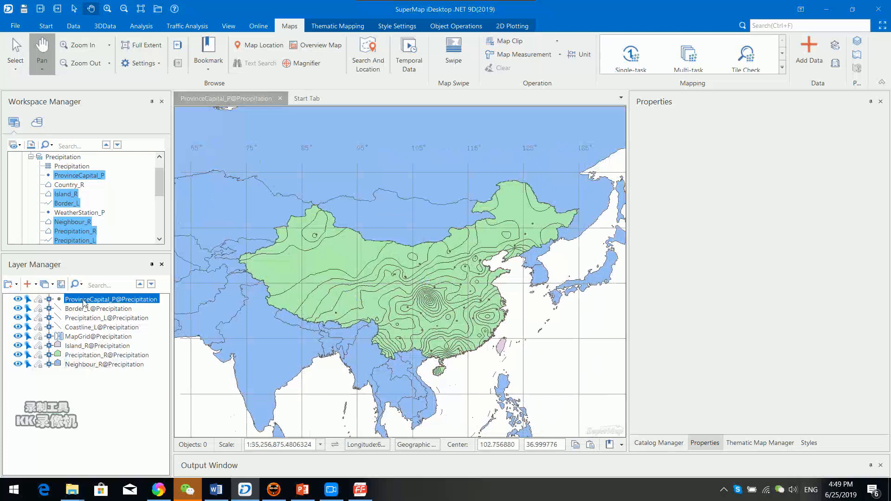
right_click(109, 303)
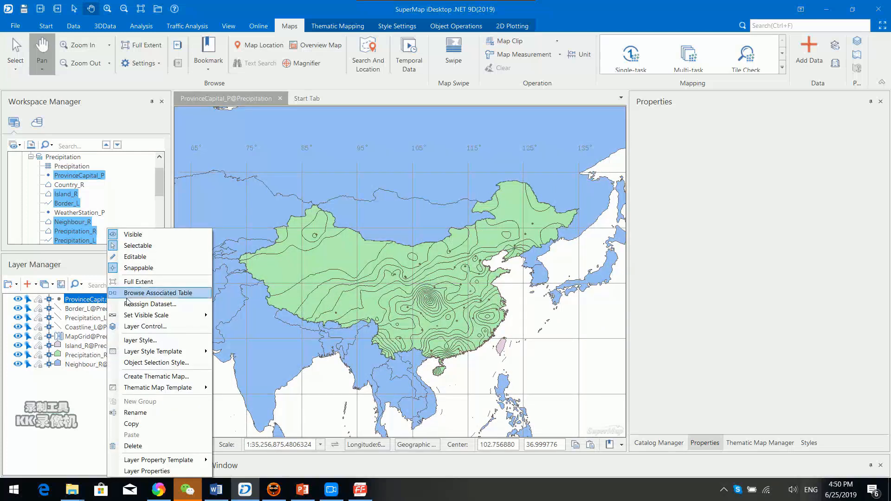
click(162, 341)
click(819, 203)
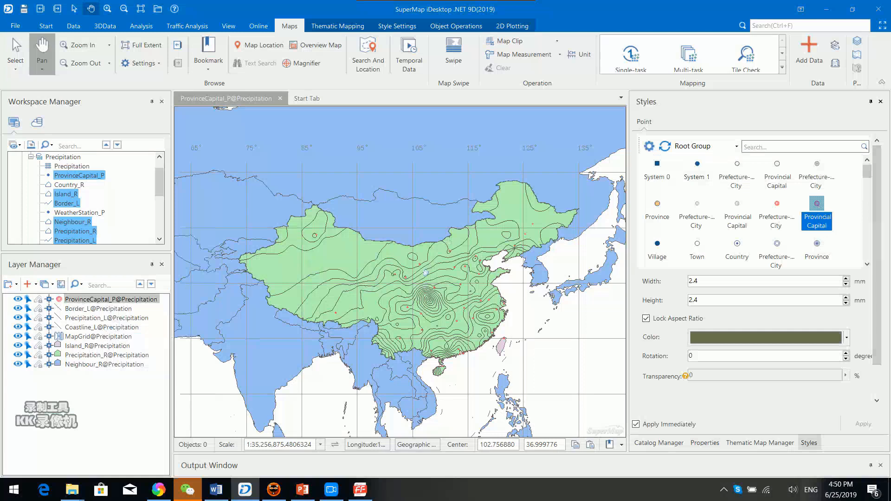
Set the ProvinceCapital_P symbol's width and height to 4 mm with the aspect ratio locked.
scroll(425, 273, up, 3)
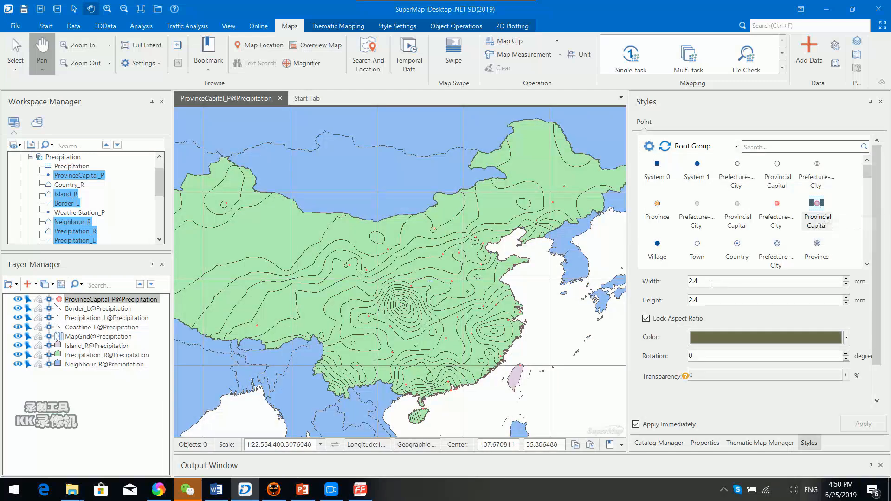
drag(703, 282, 675, 280)
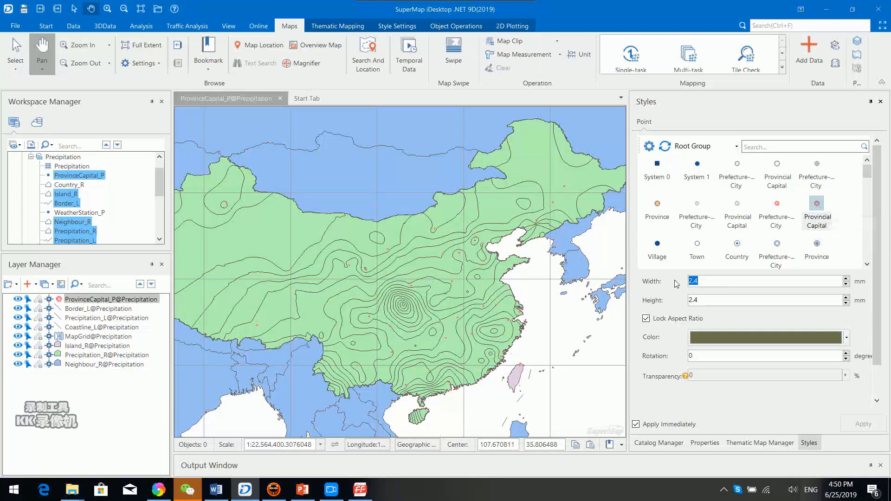
text(4)
drag(382, 351, 423, 344)
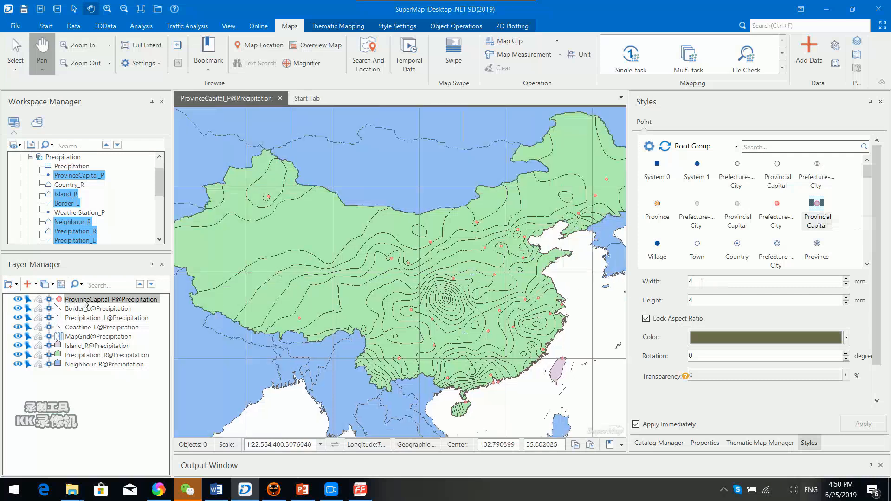
Browse the attribute table of ProvinceCapital_P and examine its Name field.
right_click(111, 302)
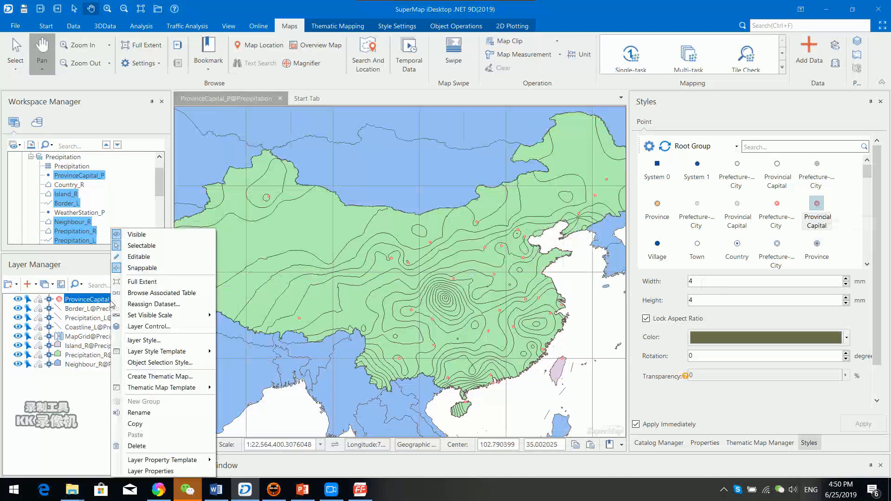
click(179, 294)
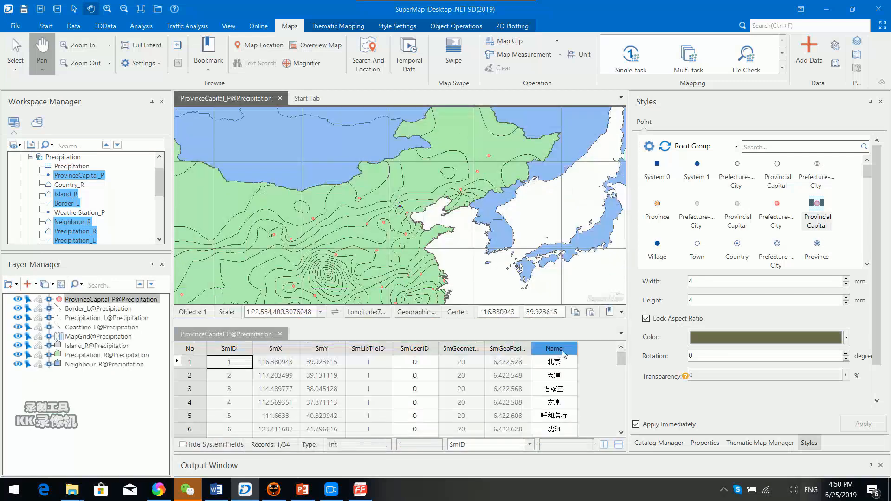
click(555, 349)
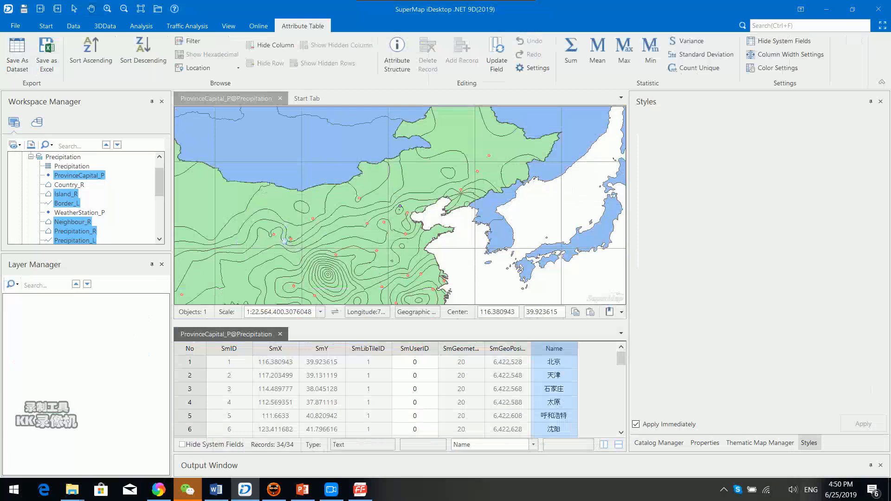
drag(465, 268, 517, 247)
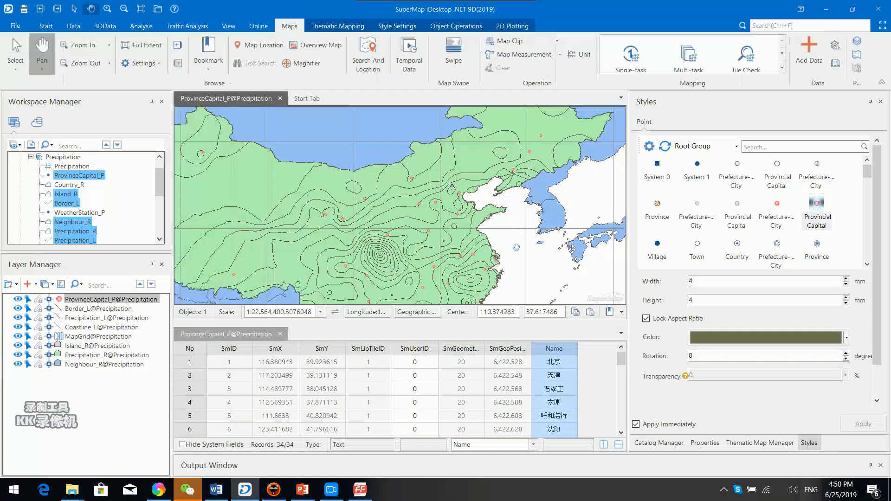
Create a uniform label thematic map from the ProvinceCapital_P layer.
right_click(85, 302)
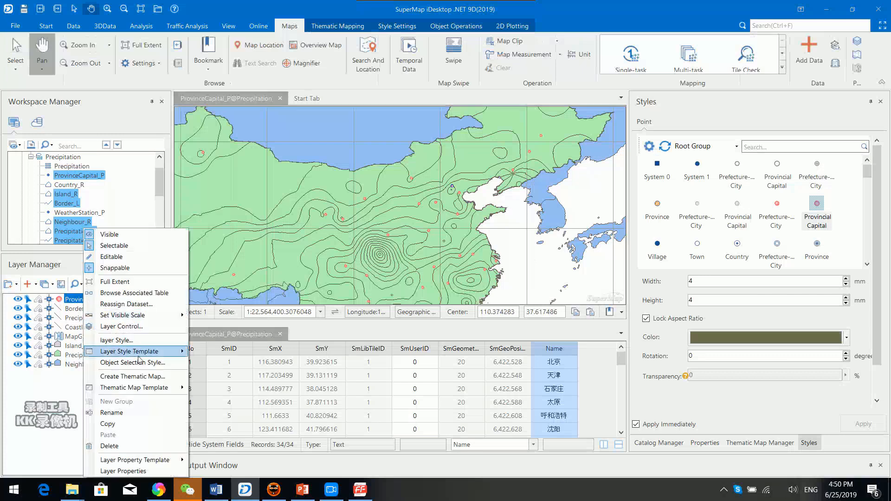
click(146, 377)
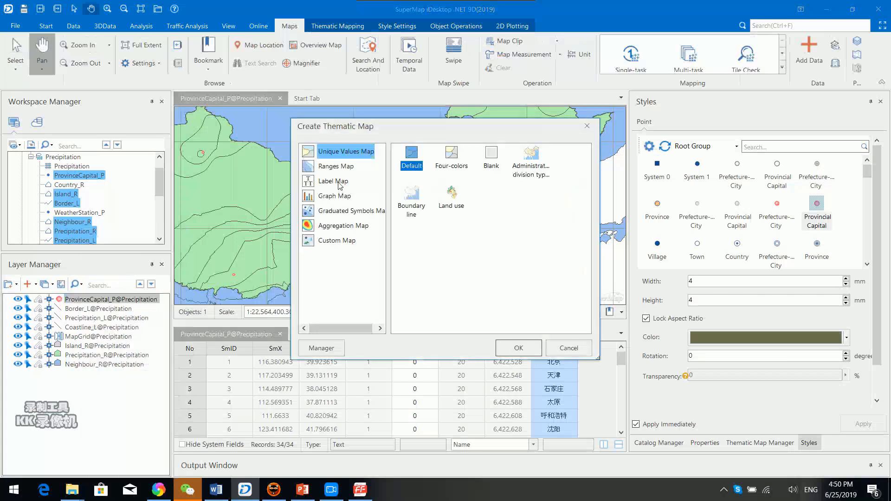
click(341, 182)
click(410, 158)
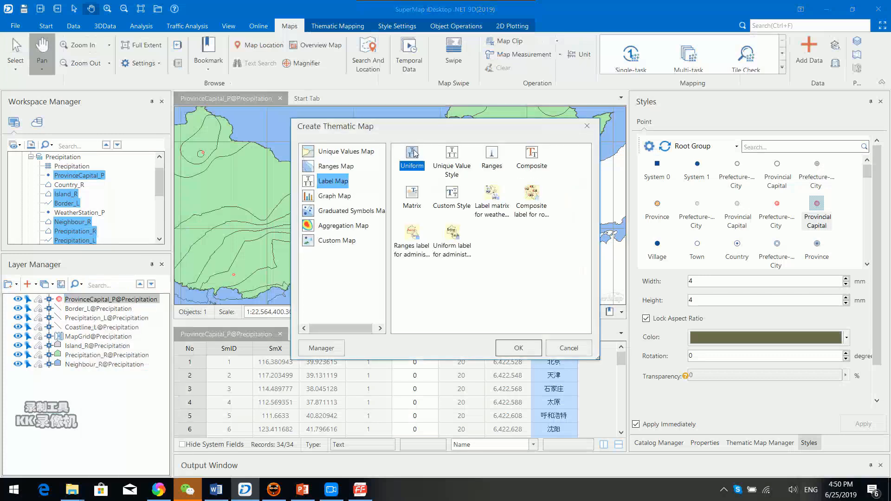
click(524, 353)
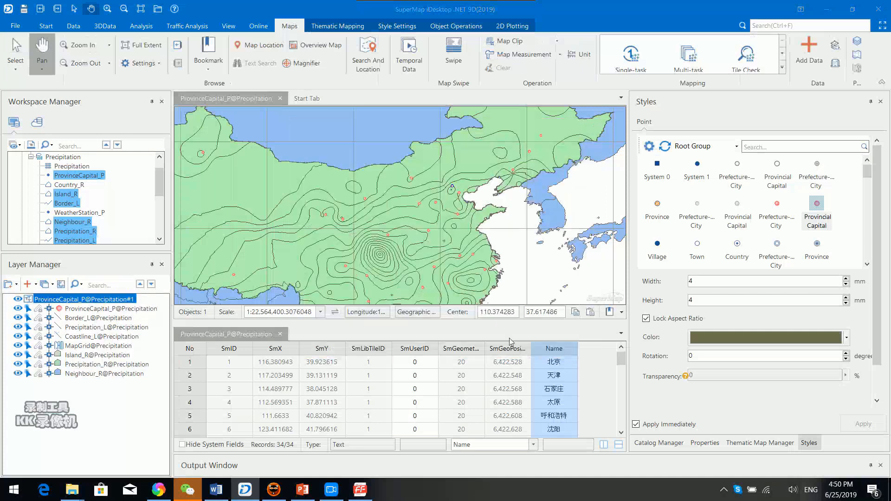
Review the capital label map's property and advanced settings, and make the label text bold with an outline.
click(682, 146)
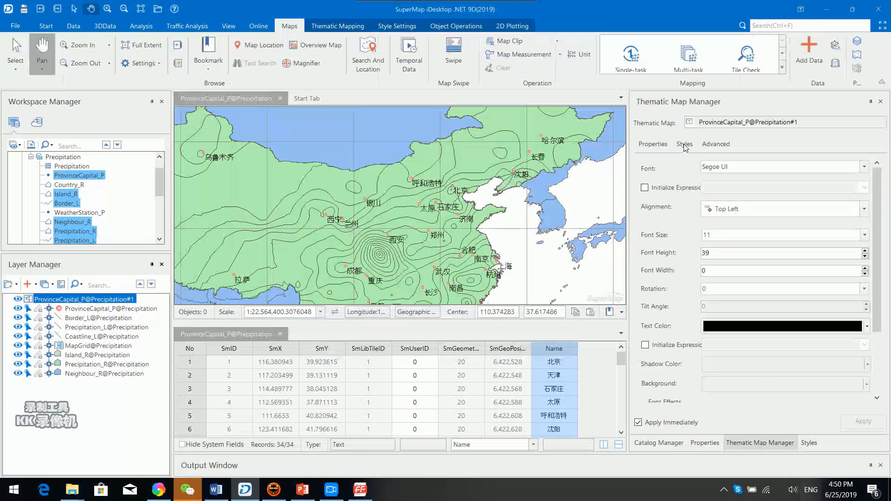
click(659, 144)
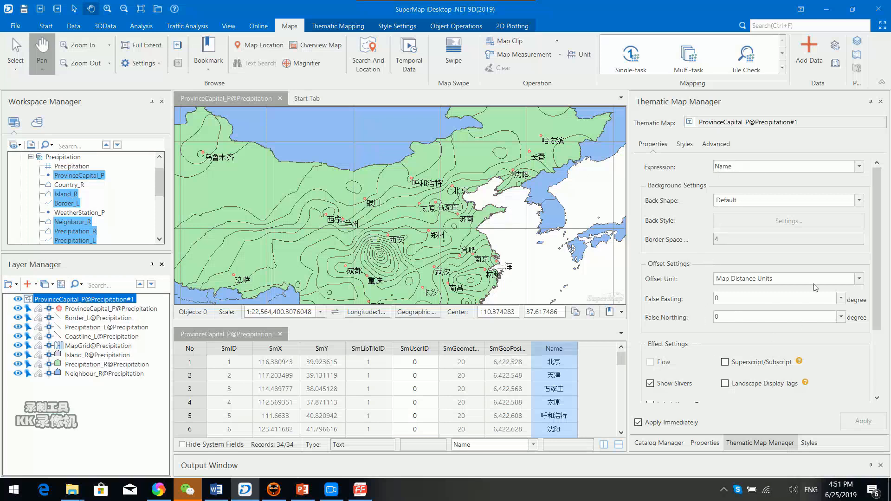
drag(885, 298, 885, 362)
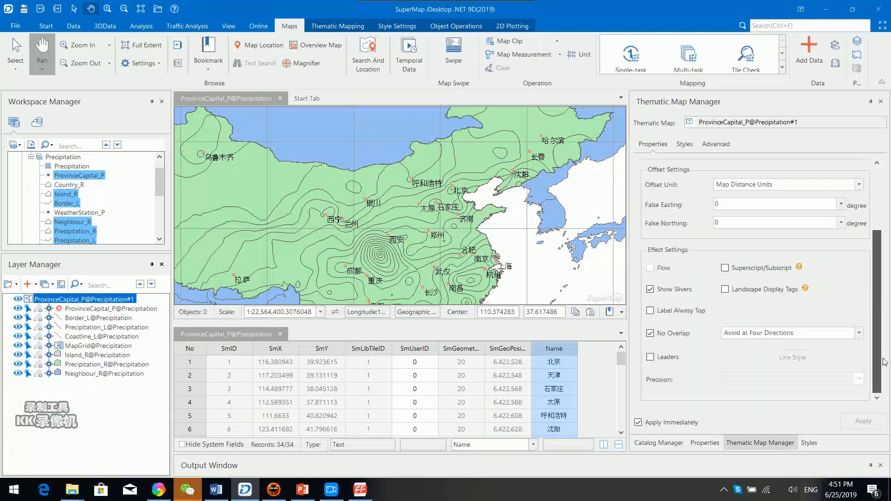
click(709, 146)
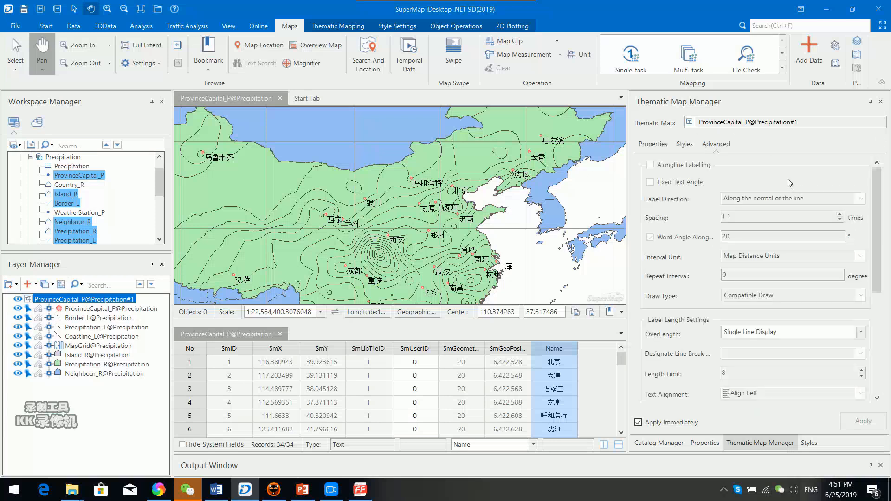
click(685, 144)
scroll(880, 263, down, 3)
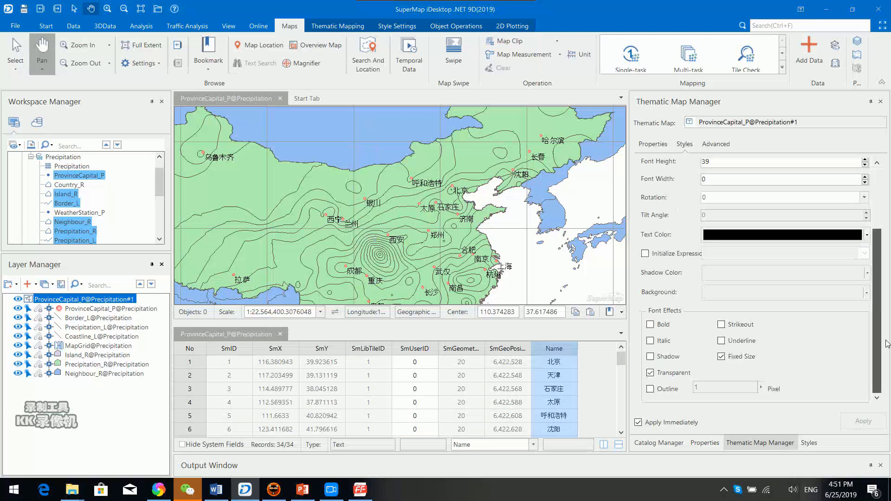
click(667, 328)
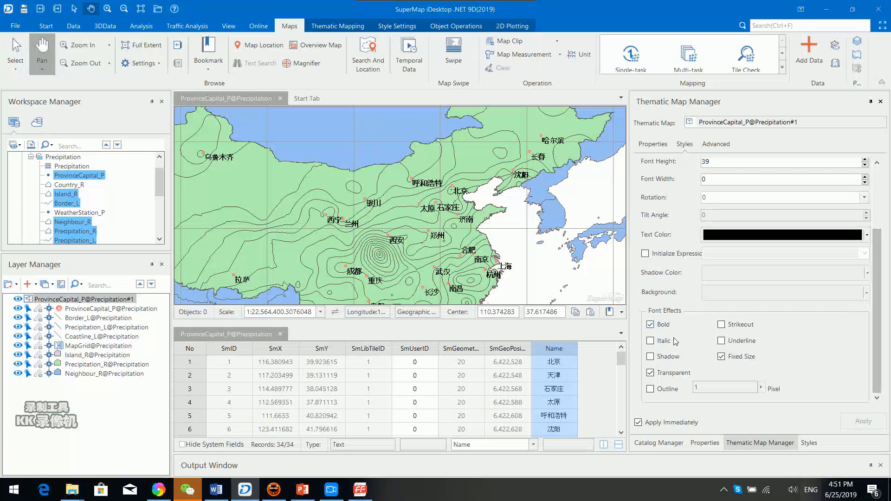
click(668, 390)
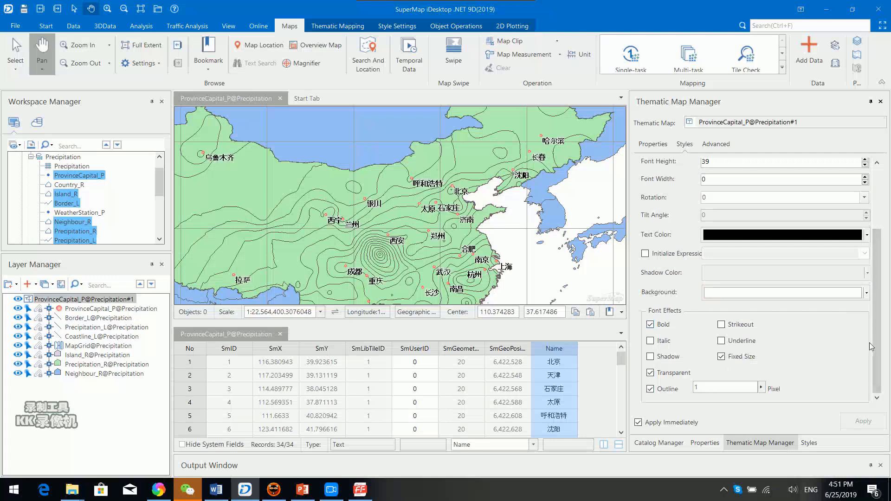
drag(871, 347, 871, 264)
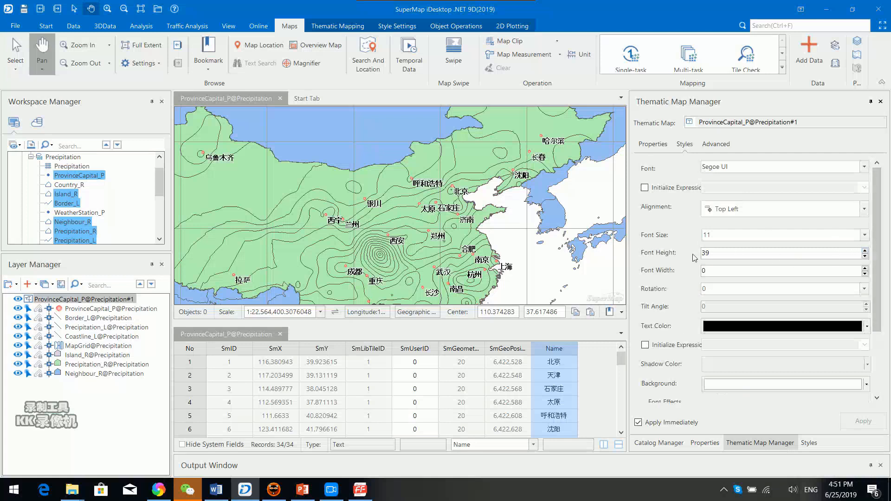
click(864, 235)
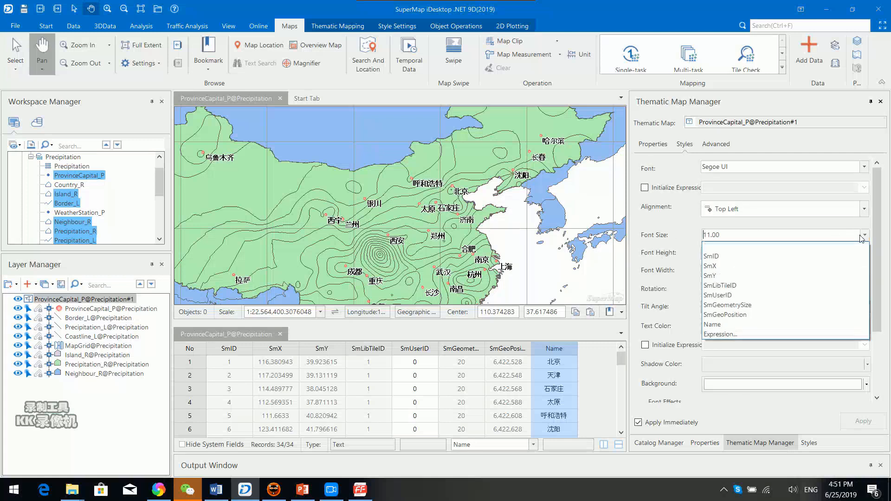
click(760, 234)
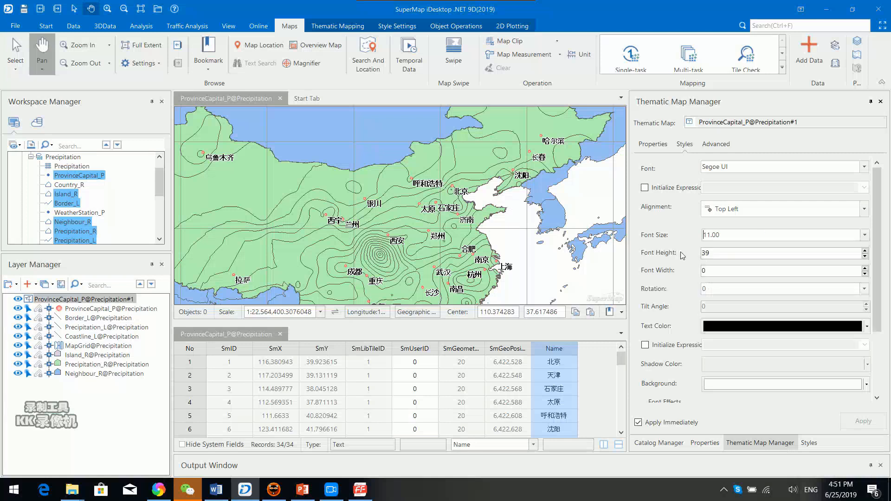
click(865, 234)
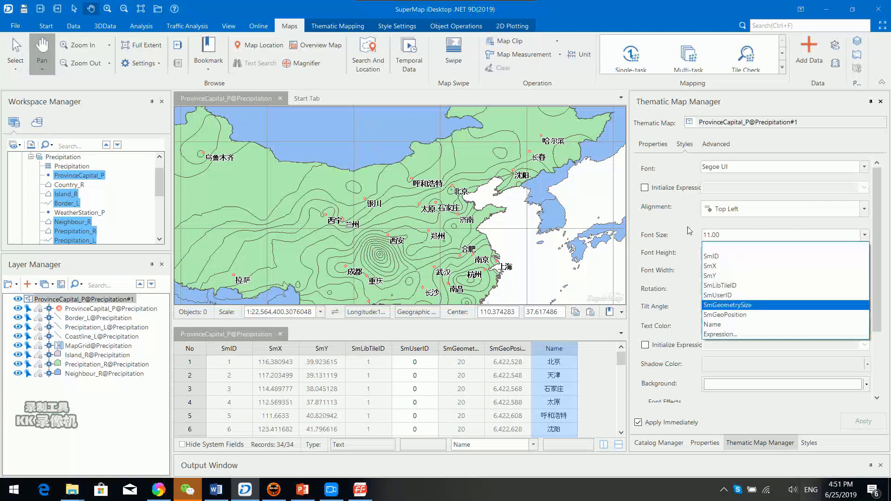
click(733, 234)
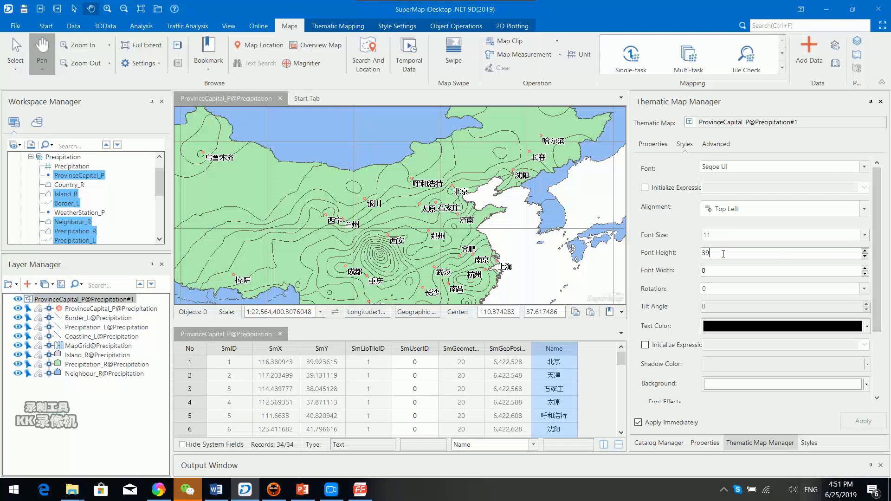
Set the font height of the province capital labels to 30.
scroll(427, 238, down, 2)
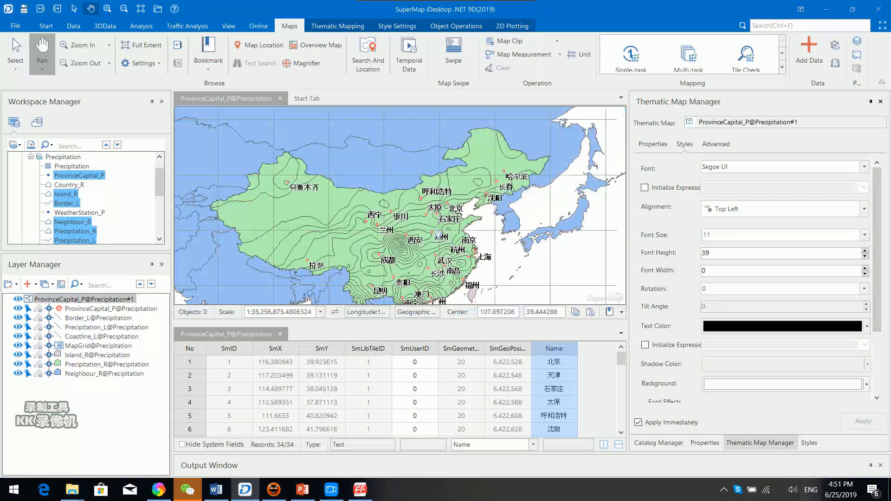
scroll(439, 235, up, 1)
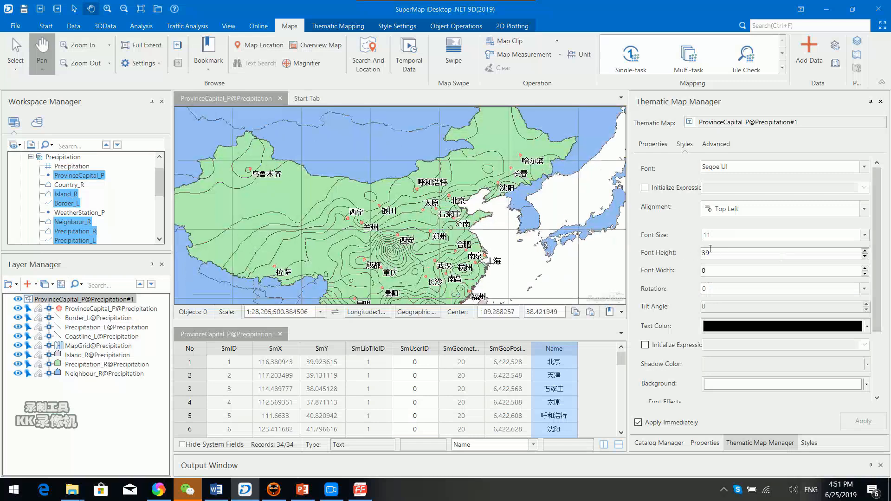
drag(710, 253, 682, 262)
text(30)
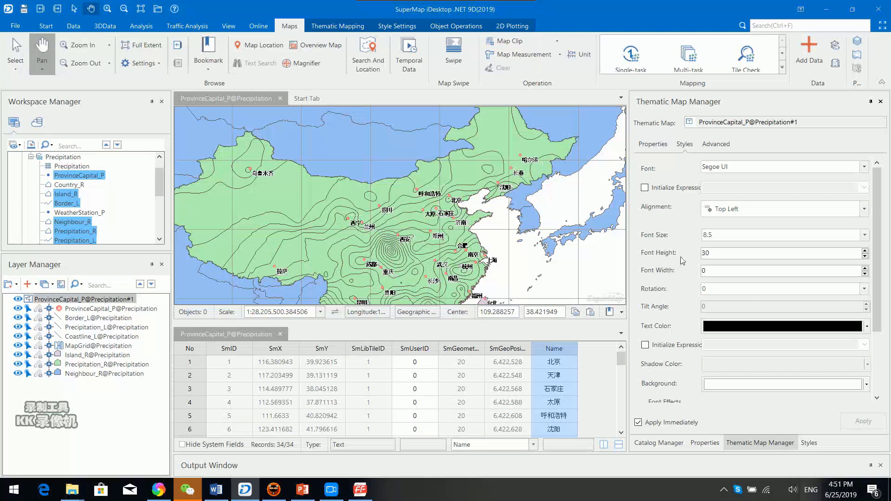
drag(394, 254, 442, 231)
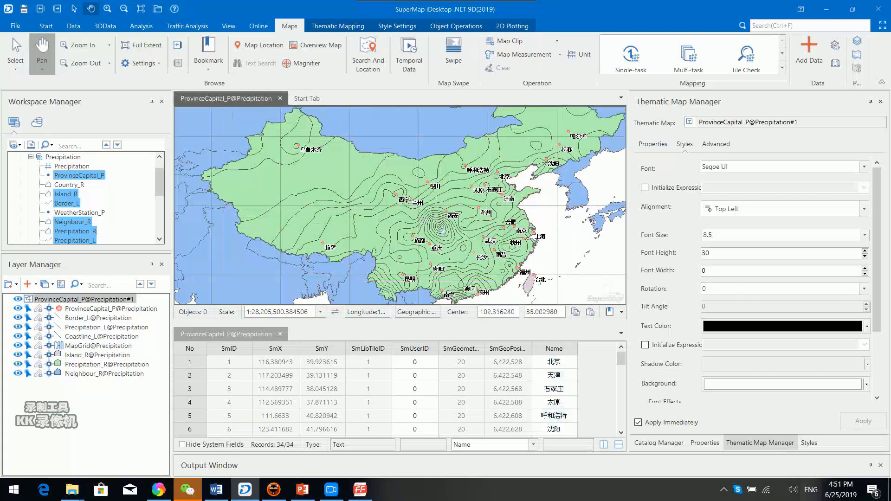
scroll(543, 228, down, 1)
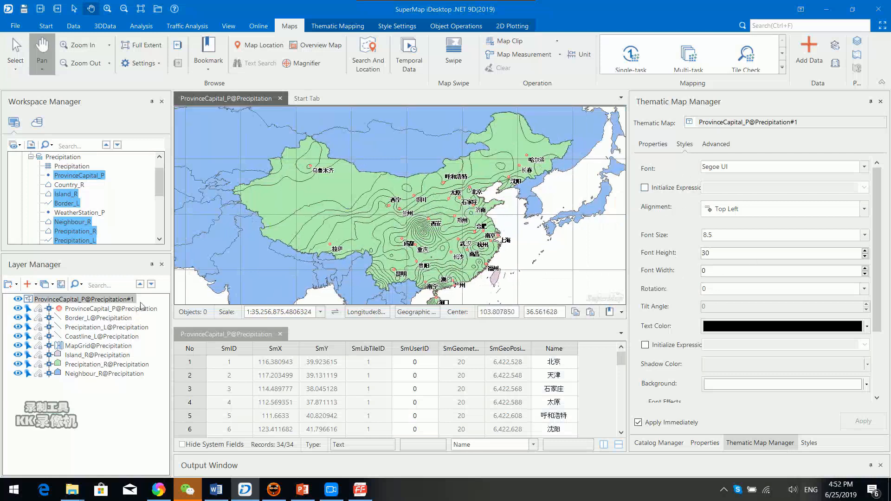
Open the layer style of Border_L and change its line color to bright blue.
click(75, 320)
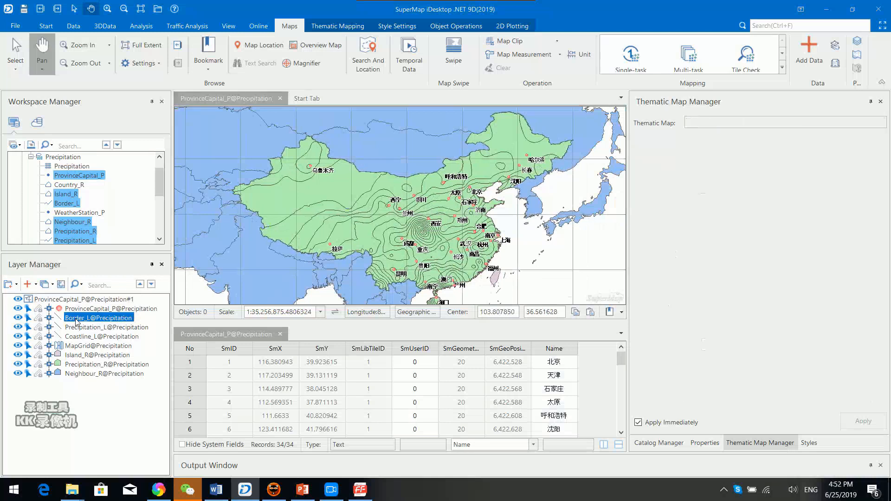
right_click(88, 324)
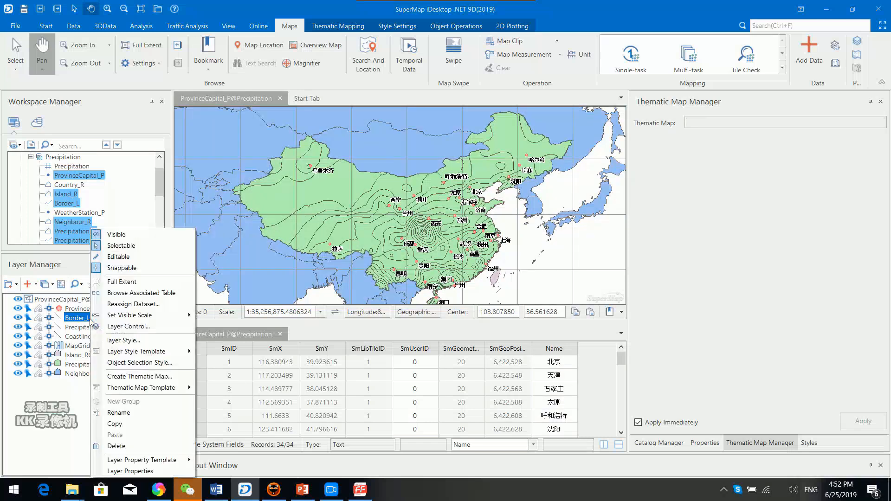
click(123, 340)
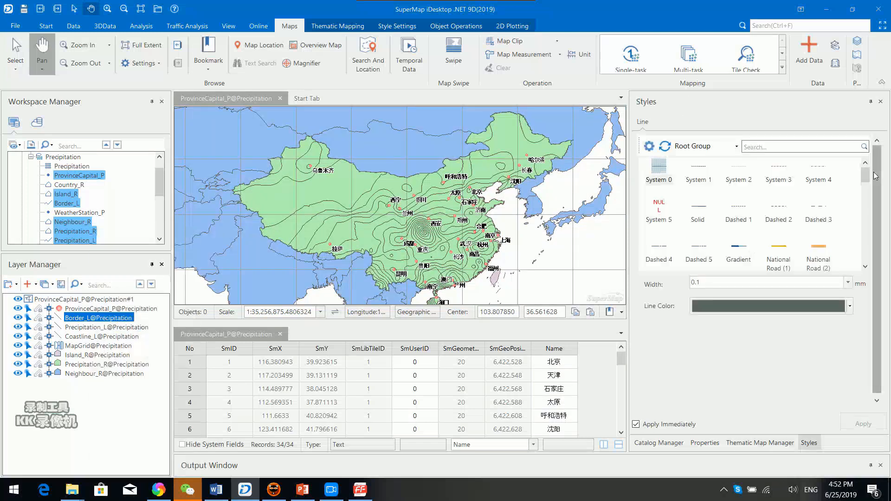
click(769, 304)
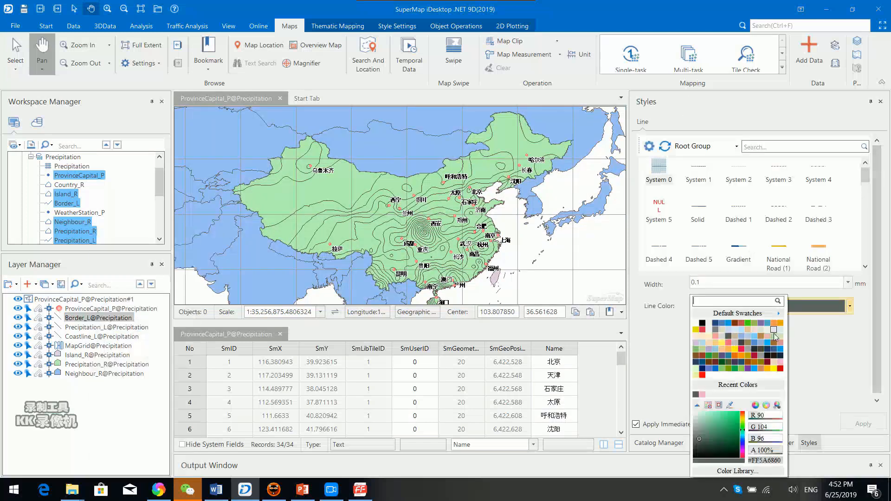
click(781, 354)
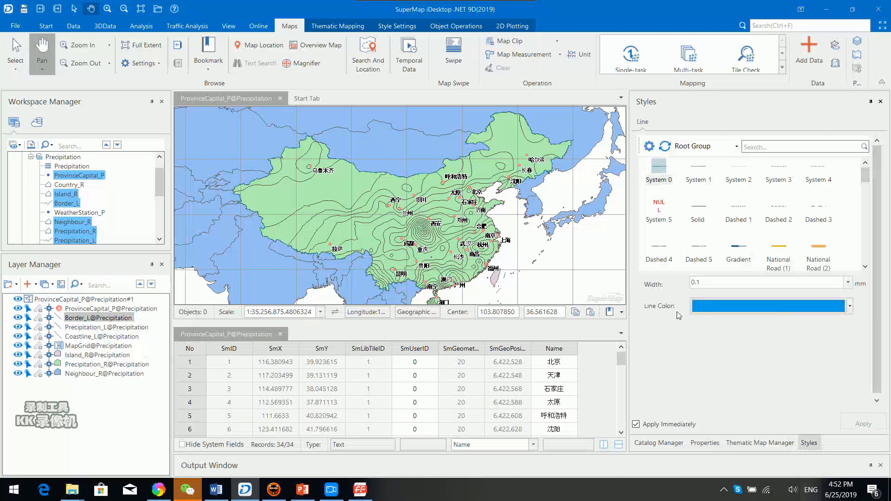
Inspect the recolored border up close and set the Border_L line width to 0.5 mm.
scroll(314, 164, up, 4)
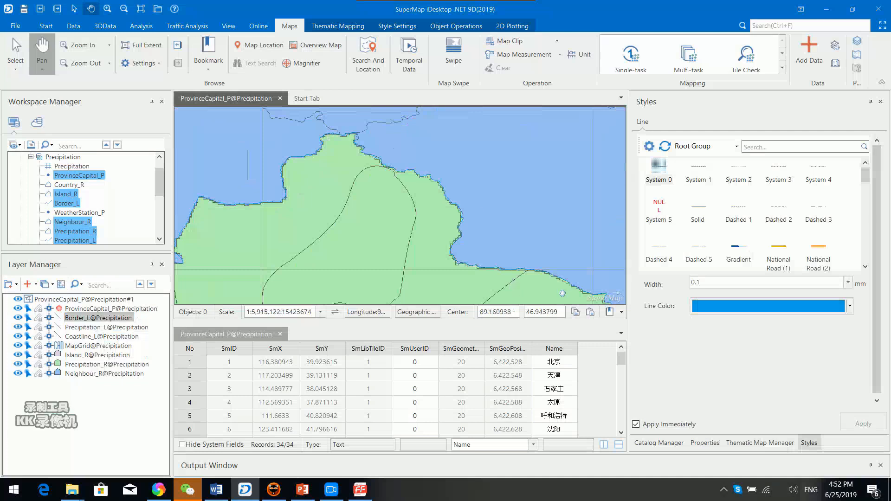
scroll(563, 293, down, 3)
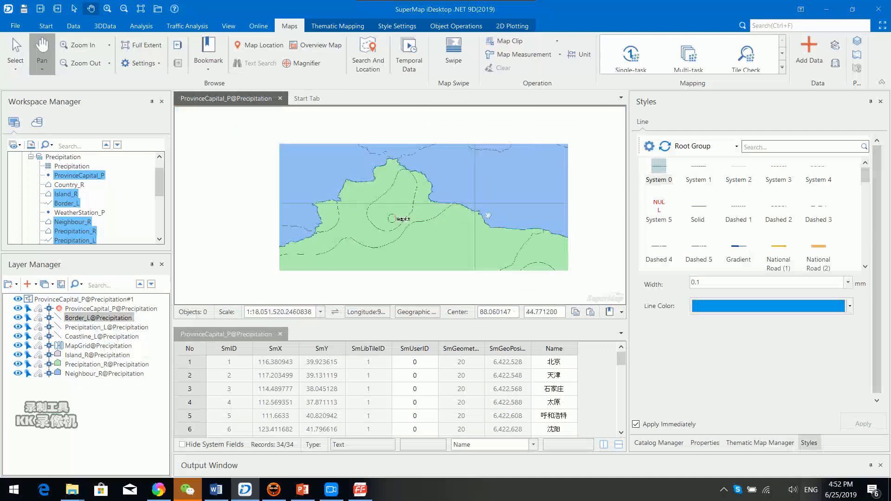
drag(443, 249, 435, 199)
scroll(434, 196, down, 2)
drag(377, 240, 309, 197)
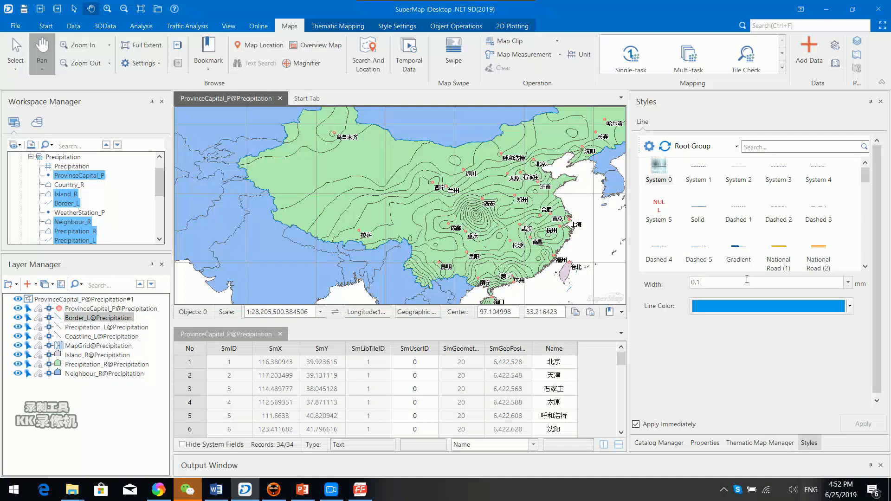
click(846, 283)
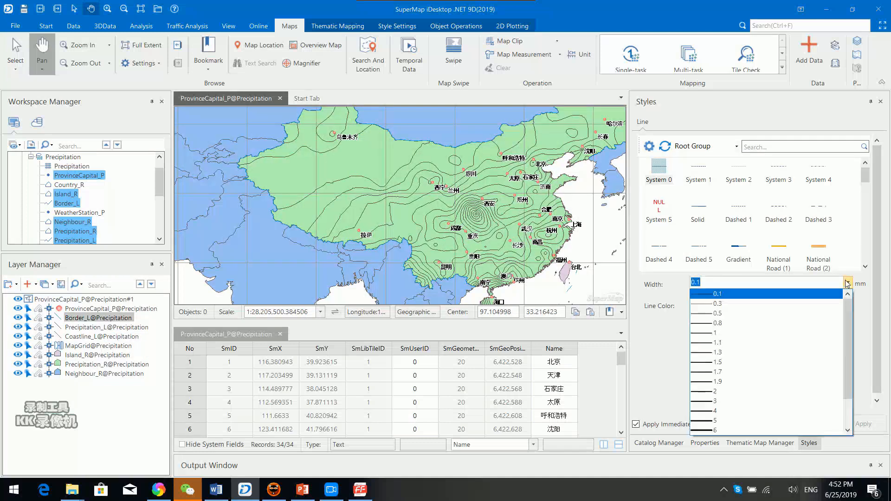
click(757, 314)
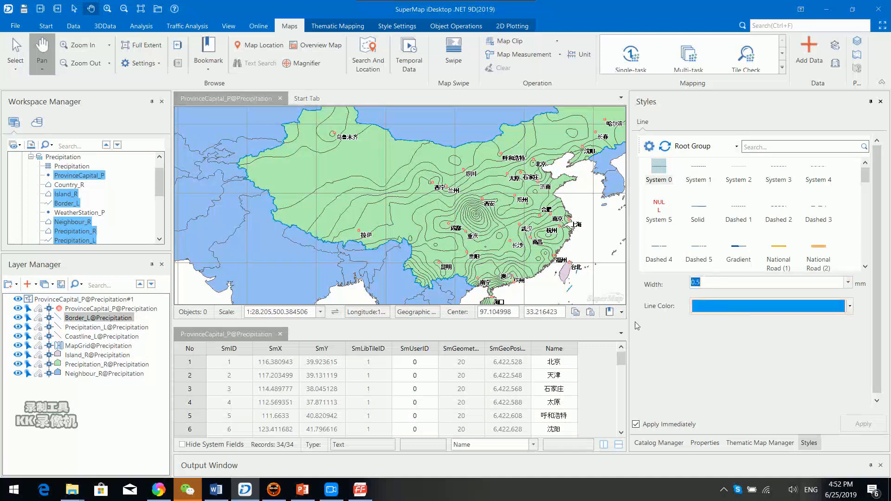
Browse the attribute table of the Precipitation_L layer, examine its dZvalue field, and close the open attribute tables.
click(73, 328)
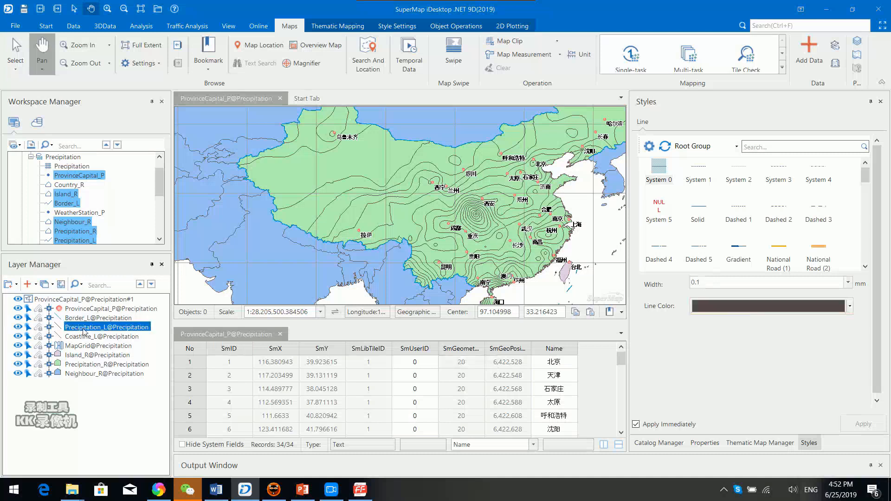
right_click(131, 329)
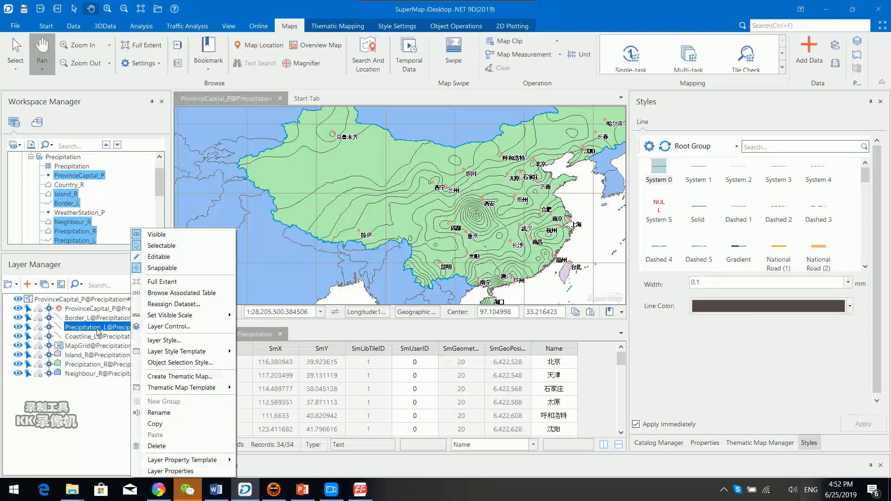
click(174, 294)
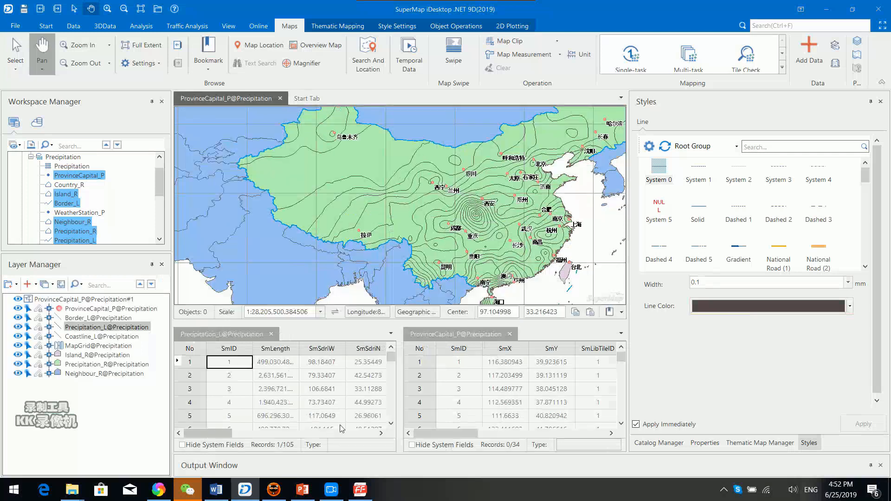
click(511, 335)
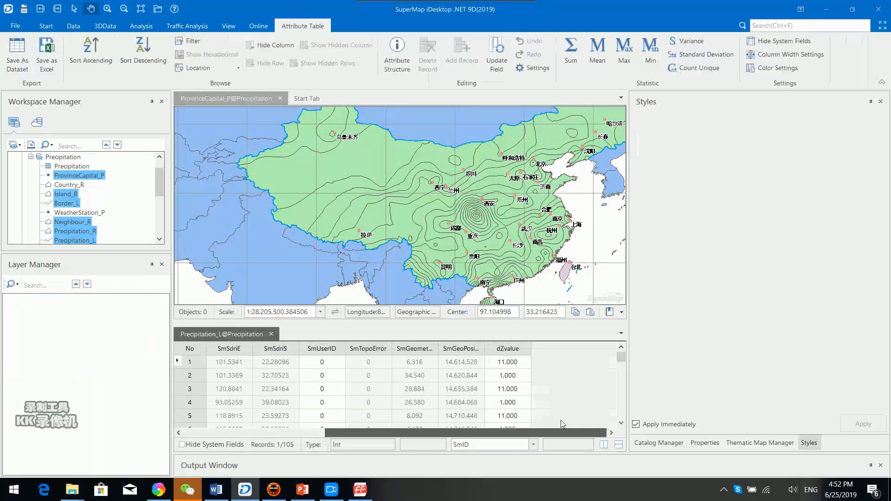
click(514, 351)
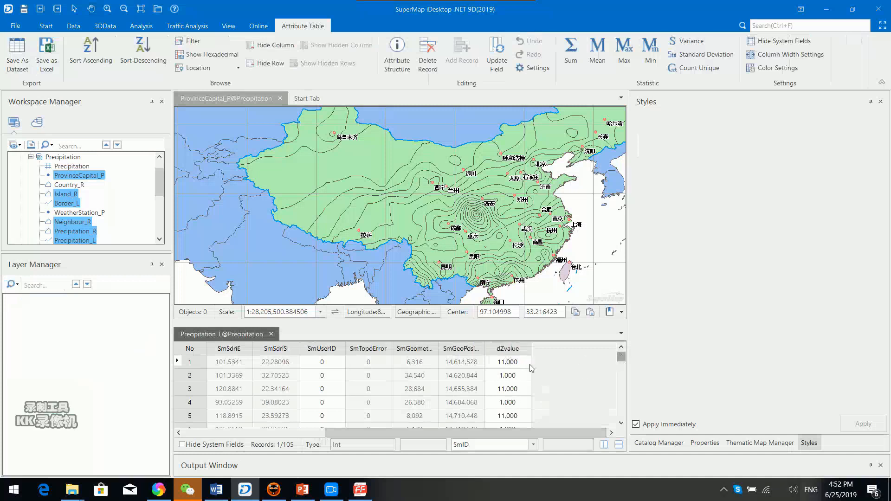
click(522, 349)
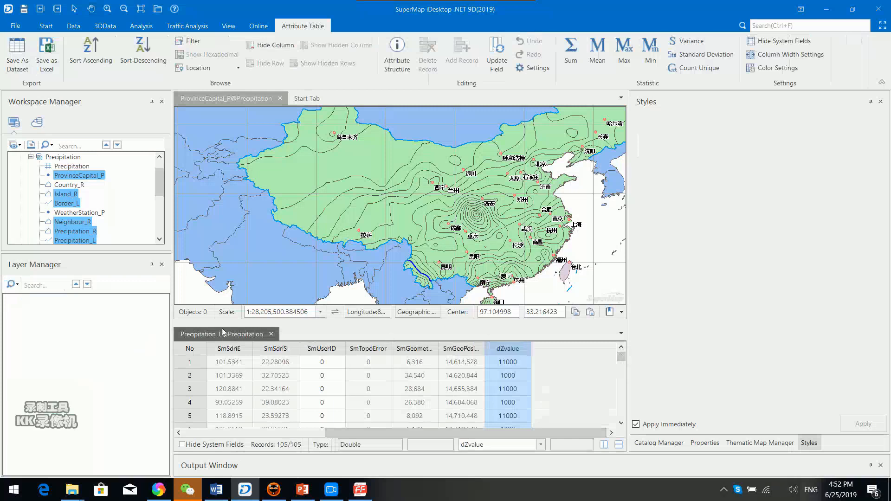
click(271, 334)
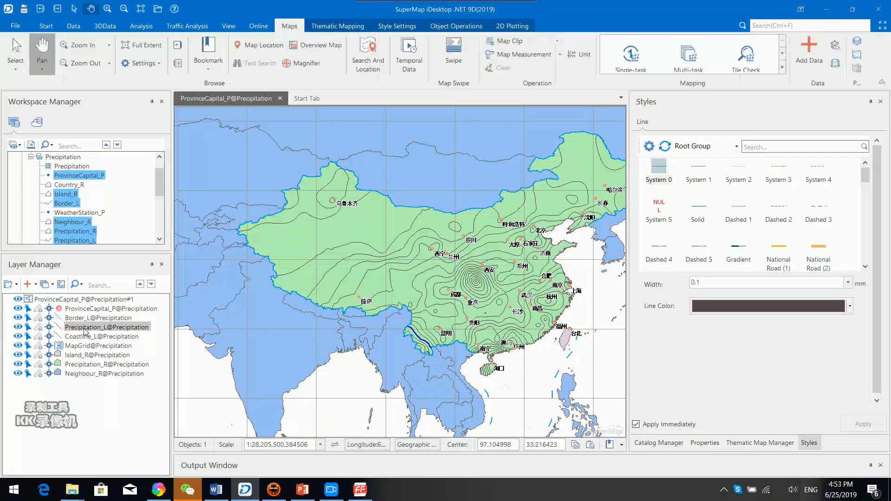
Create a uniform label thematic map from the Precipitation_L layer and review its property settings.
right_click(87, 330)
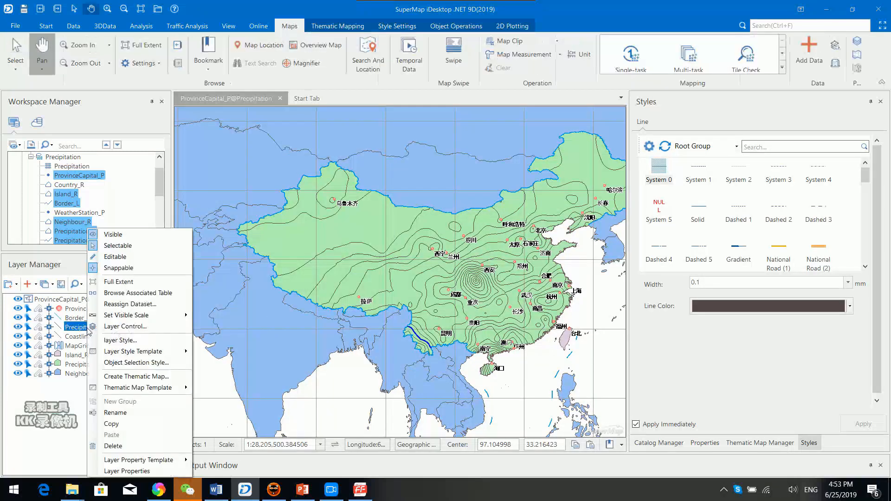
mouse_move(163, 351)
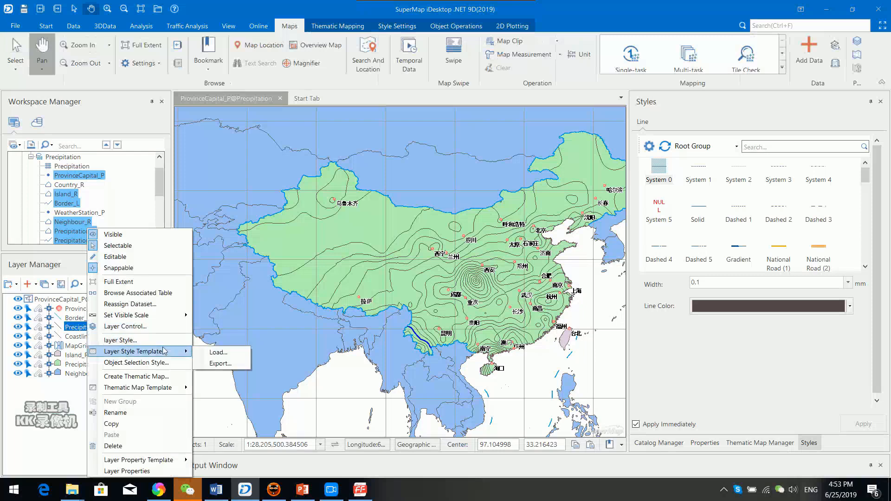
click(153, 377)
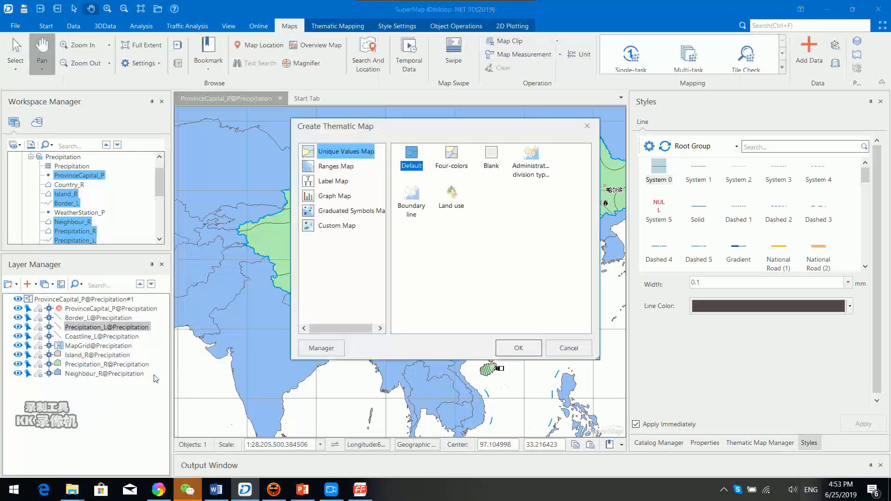
click(332, 183)
click(412, 158)
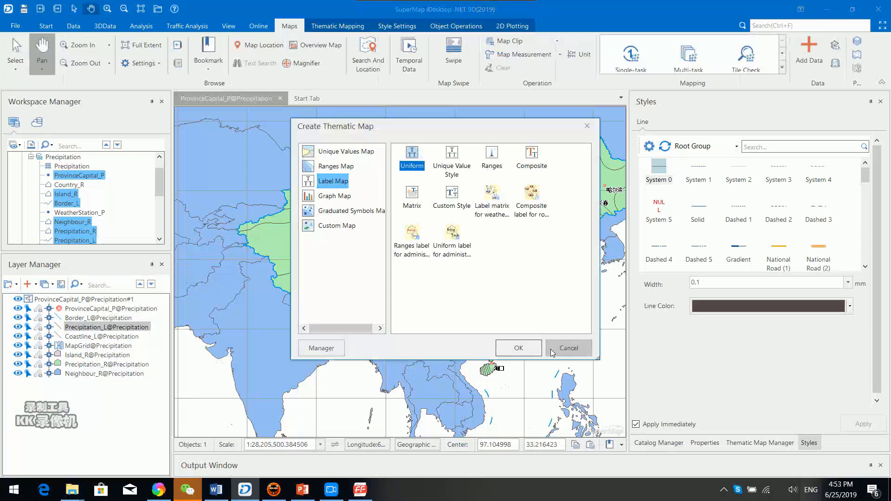
click(518, 348)
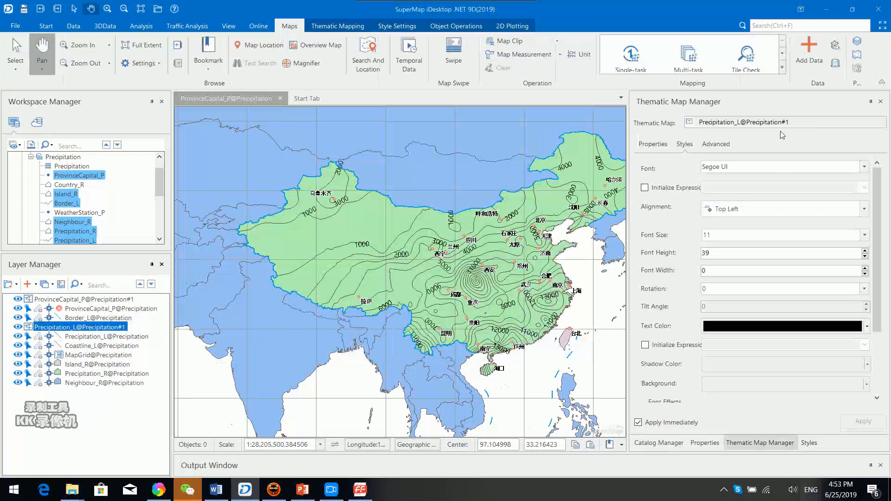
scroll(756, 183, down, 5)
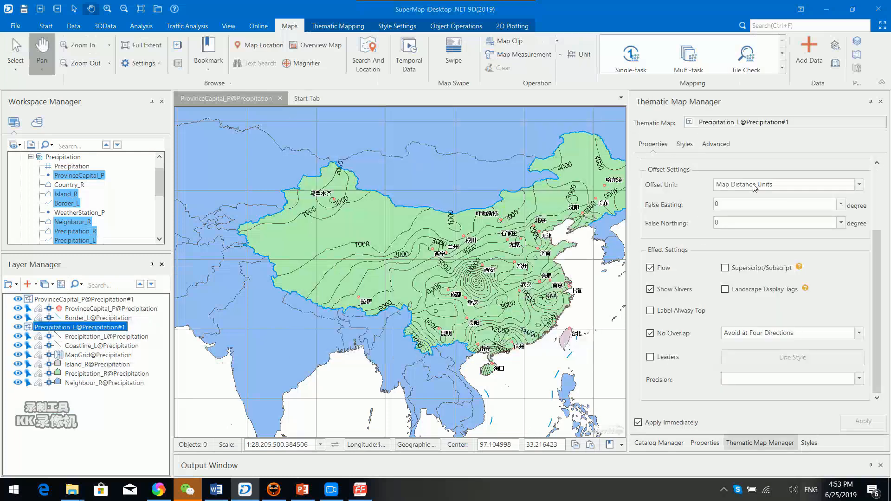
scroll(745, 193, up, 2)
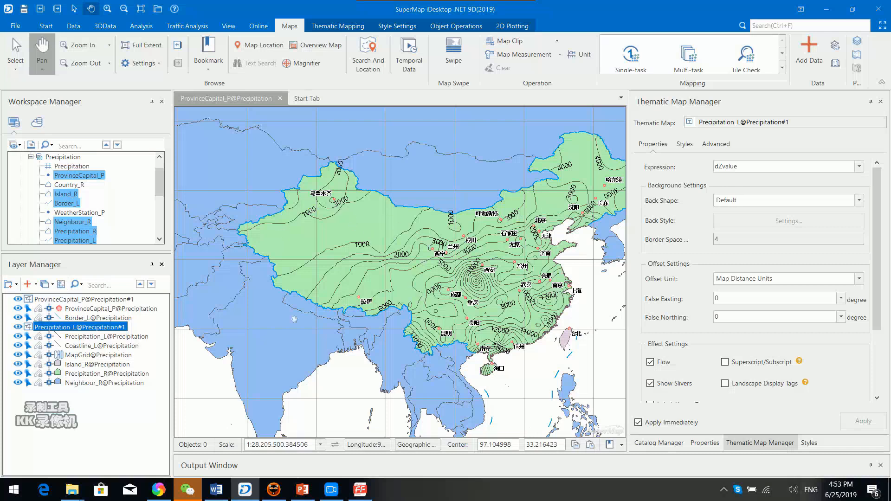
Open the layer style of Precipitation_L and change its line color to dark navy blue.
click(90, 337)
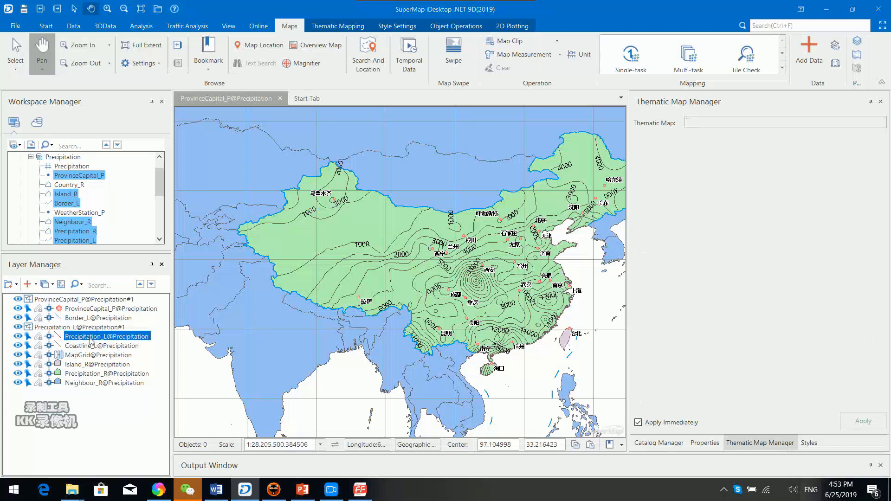
right_click(91, 341)
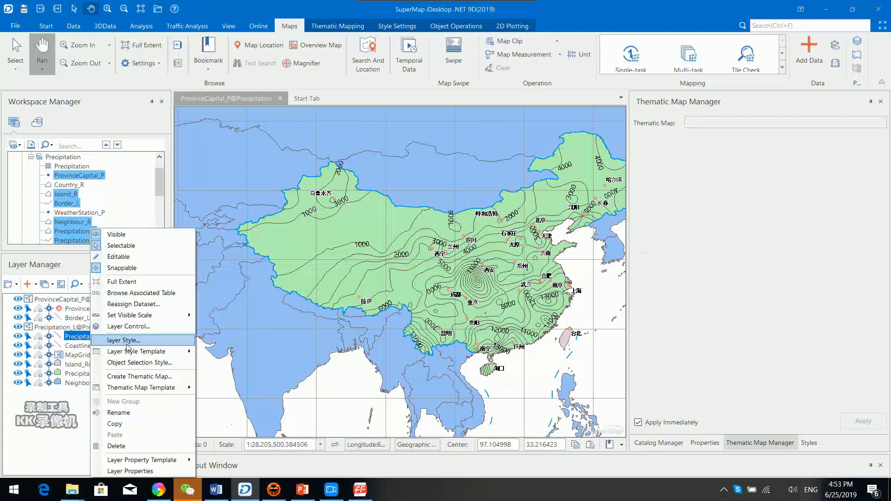
click(151, 342)
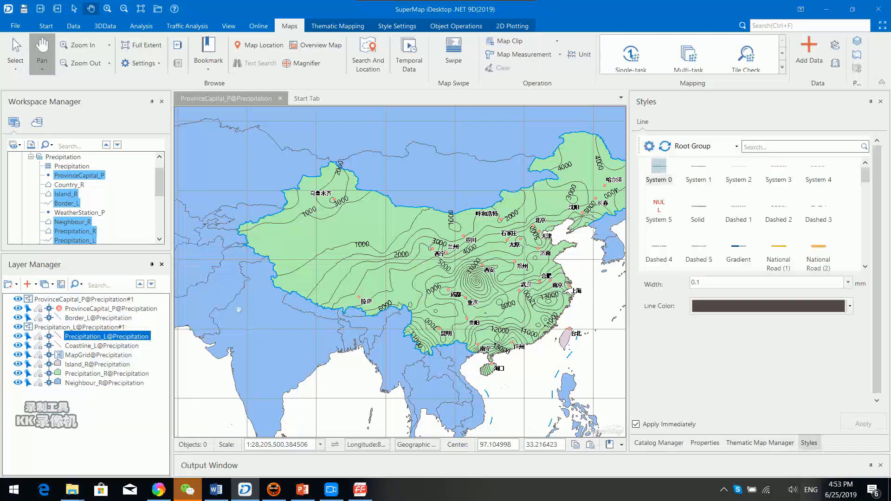
click(830, 310)
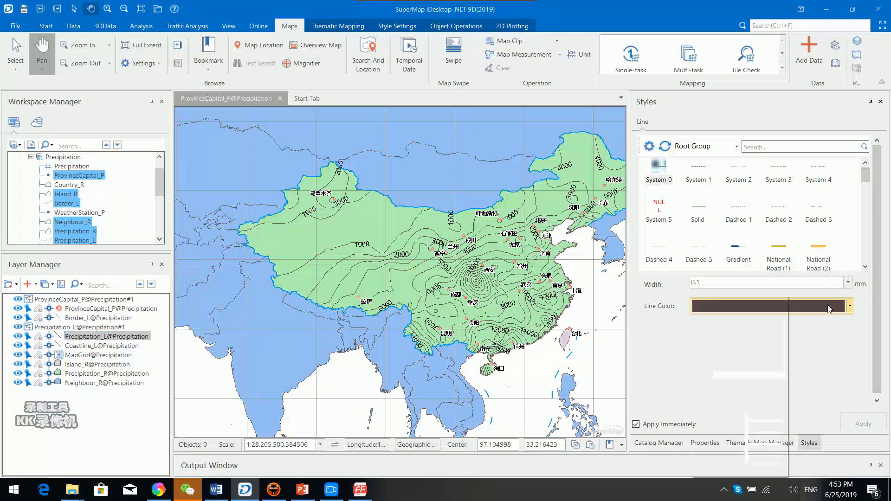
click(702, 369)
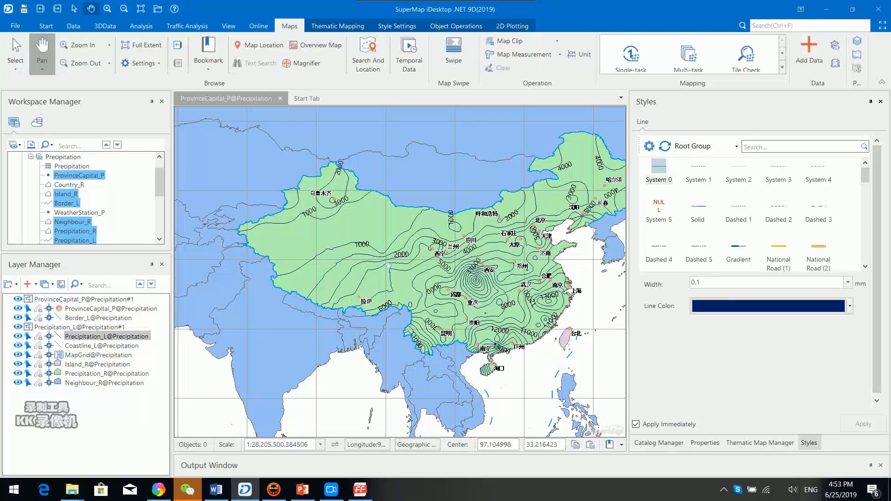
Try a 0.3 mm line width on the precipitation contour lines, and settle on 0.5 mm.
scroll(386, 265, up, 1)
scroll(355, 268, down, 1)
scroll(355, 268, up, 1)
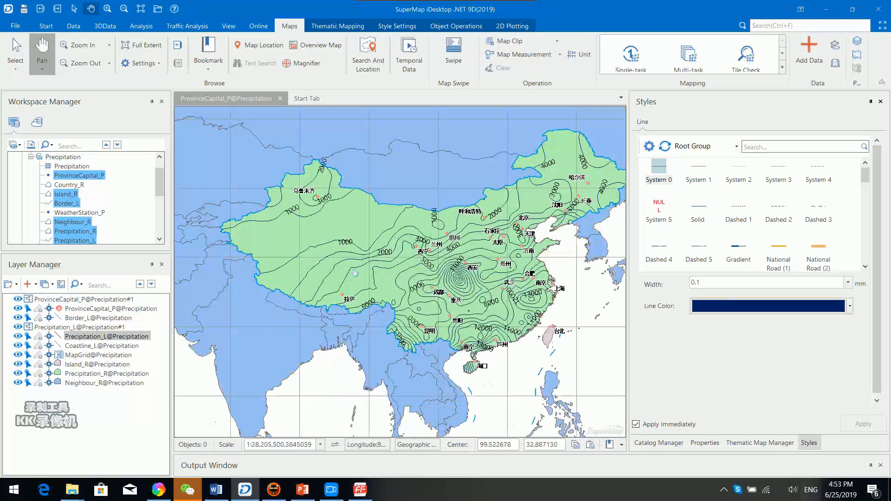
click(848, 281)
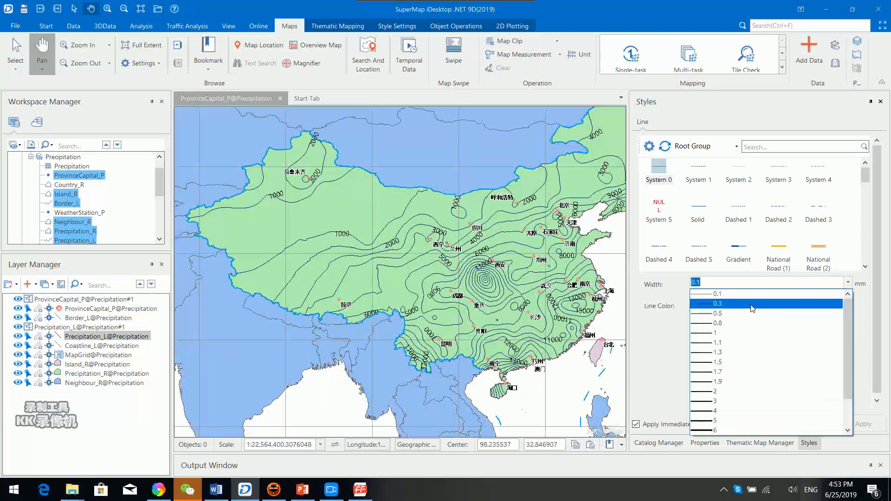
click(752, 304)
click(847, 281)
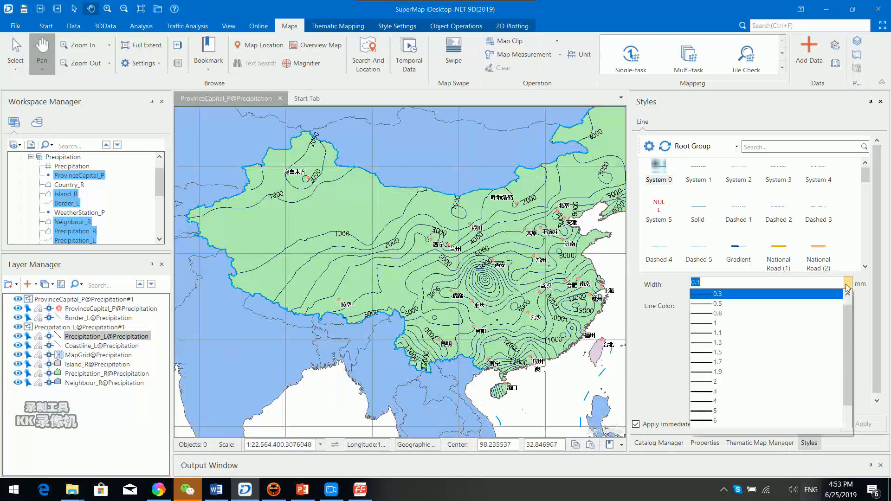
click(743, 304)
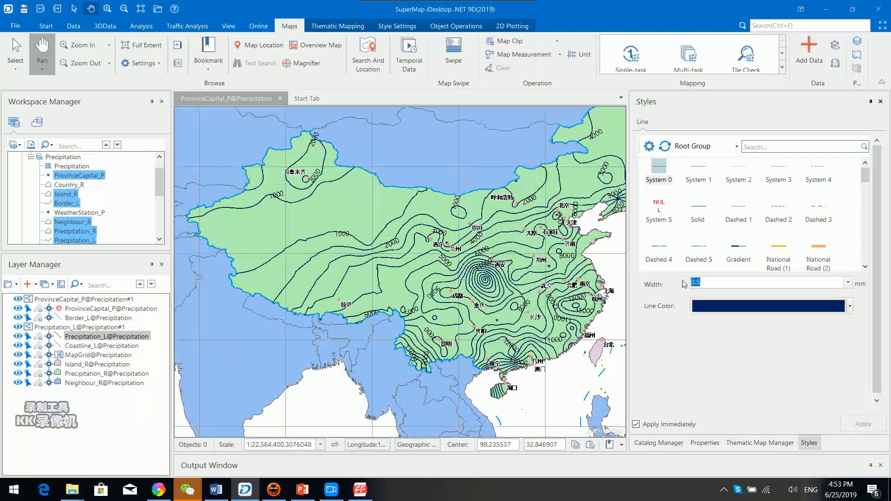
drag(600, 333, 545, 332)
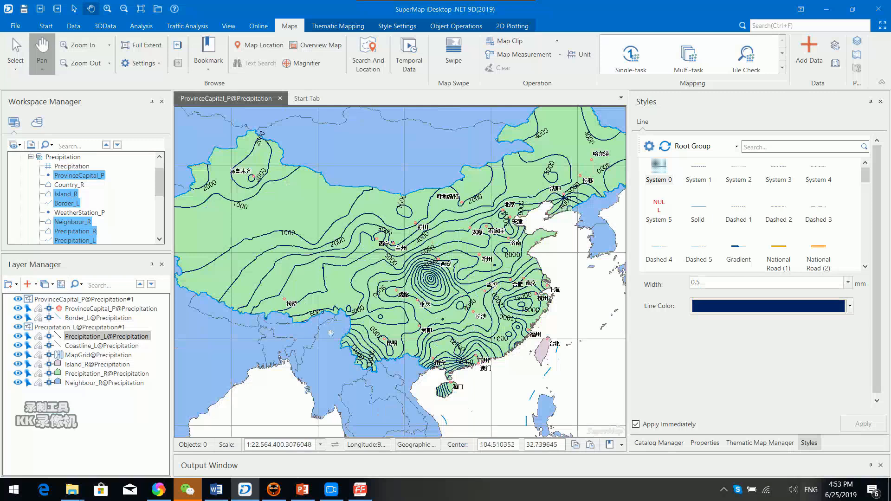
Open the layer style of Coastline_L and change its line color to bright blue.
click(87, 345)
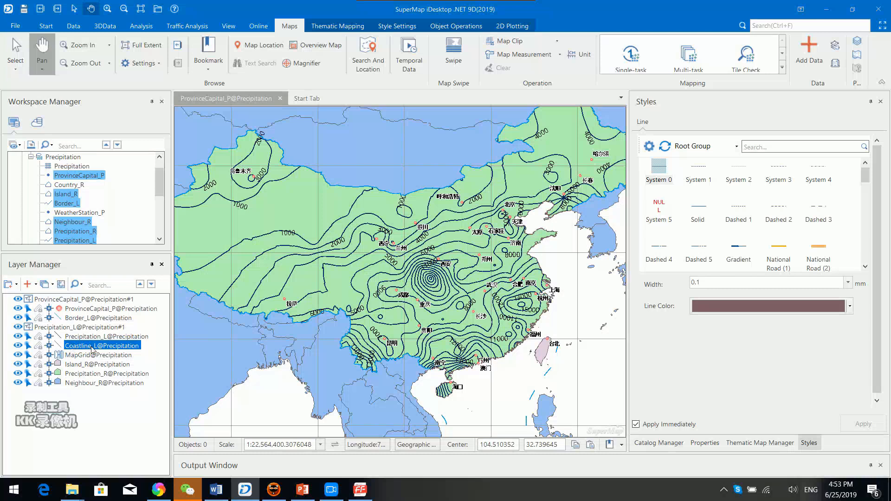
right_click(92, 350)
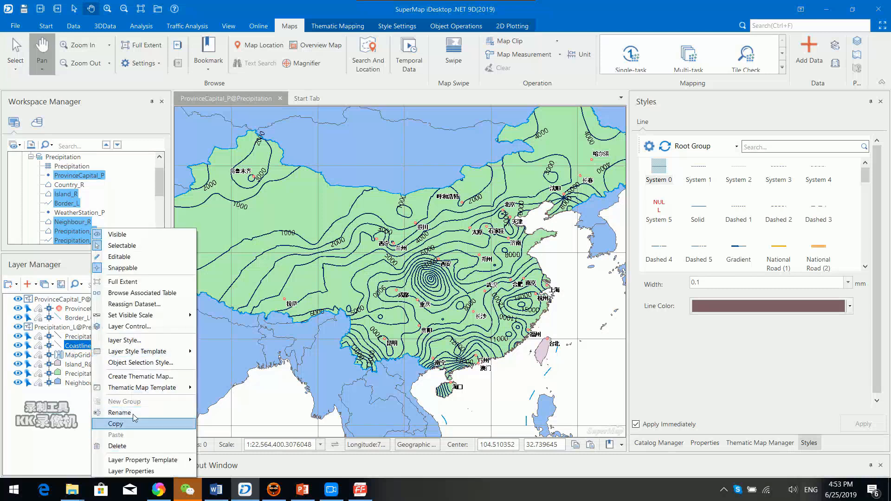
click(139, 341)
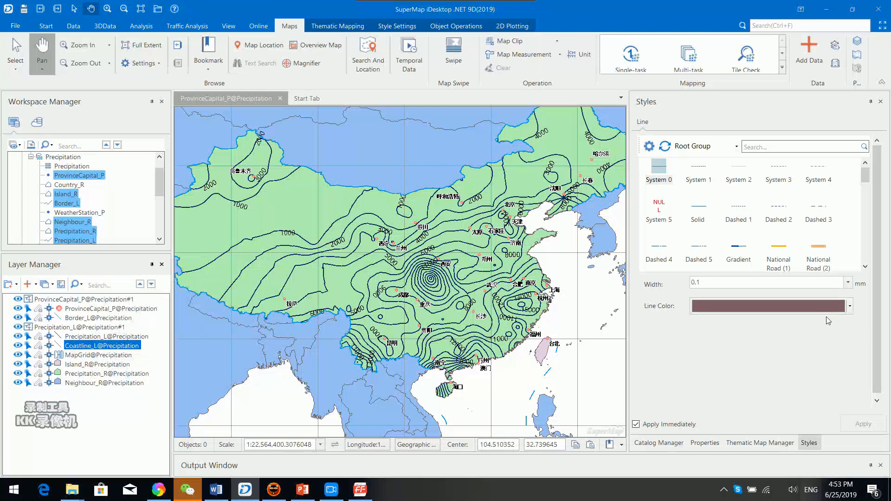
click(850, 306)
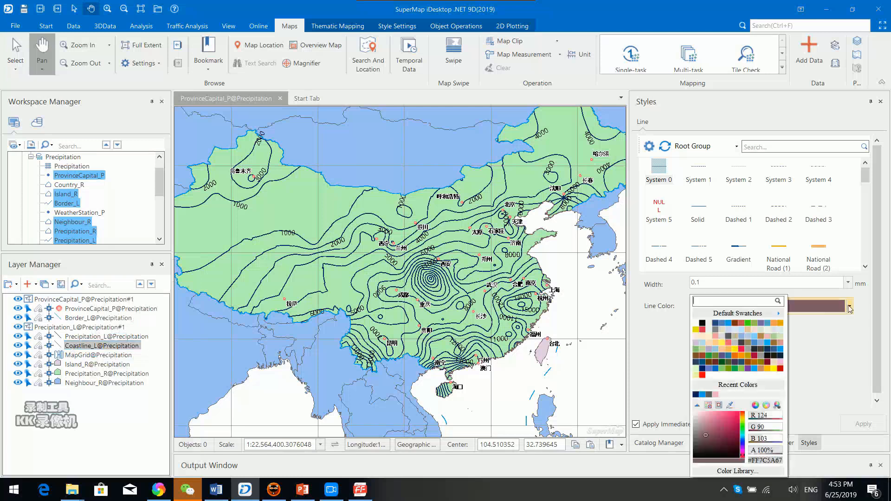
click(769, 345)
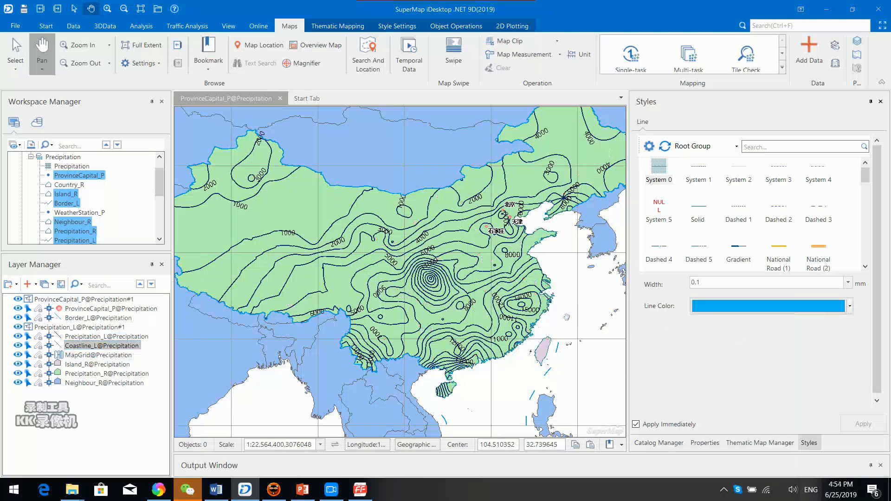
drag(475, 389, 519, 371)
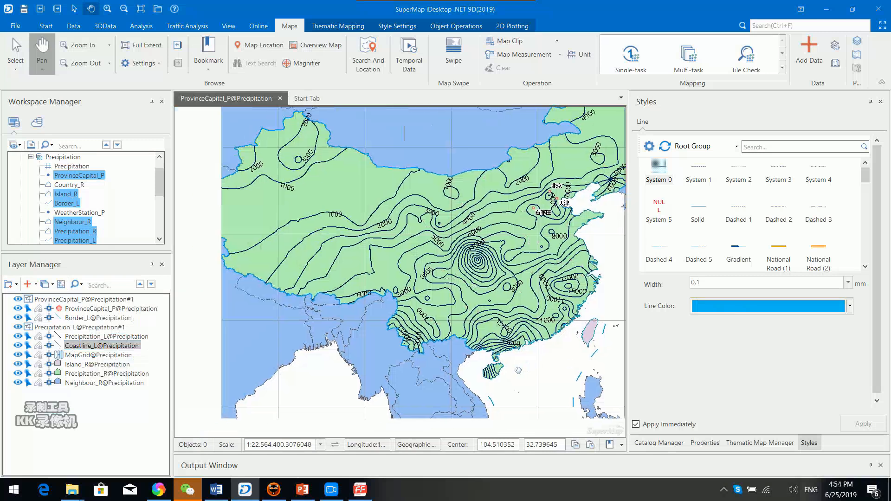
Set the foreground fill color of the Island_R layer to white.
click(74, 365)
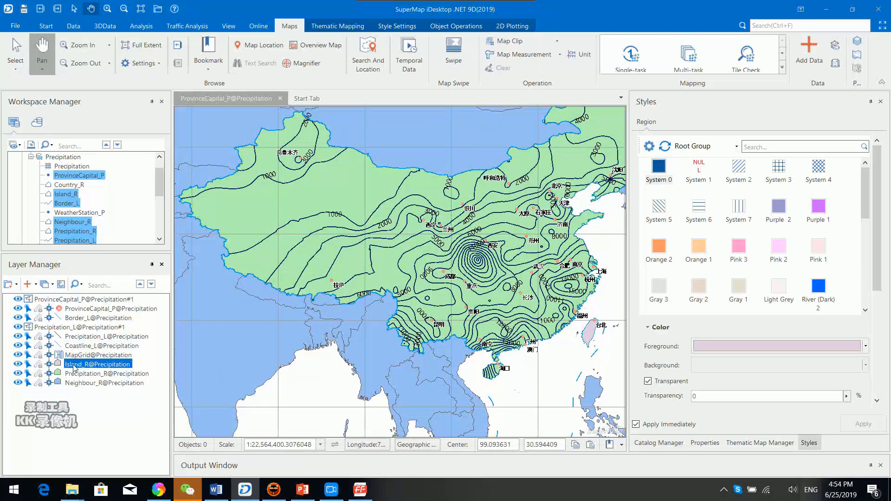
right_click(74, 366)
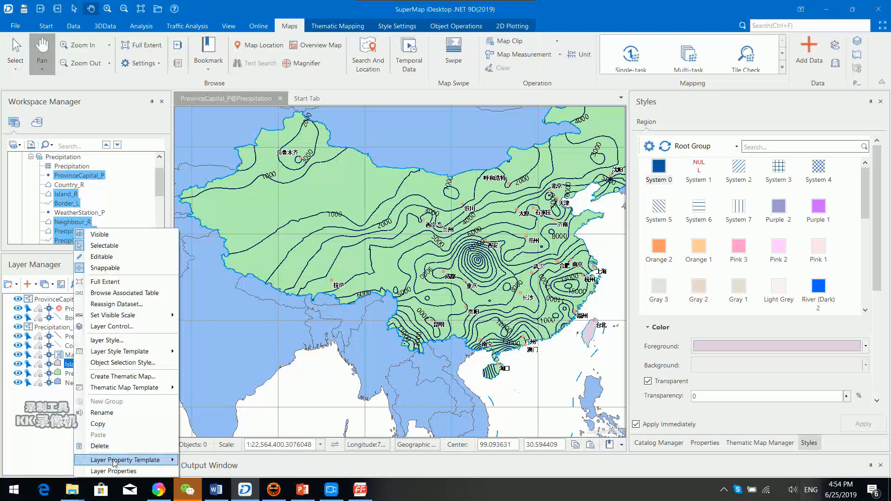
click(70, 367)
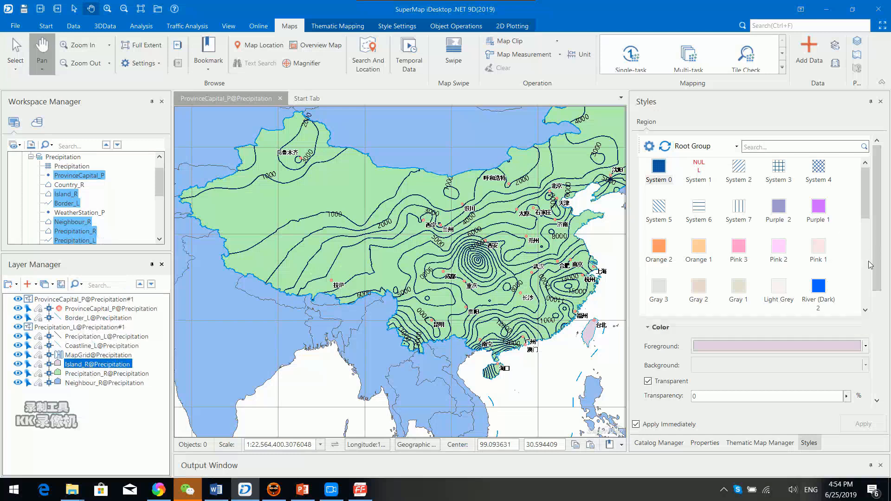
drag(877, 263, 885, 342)
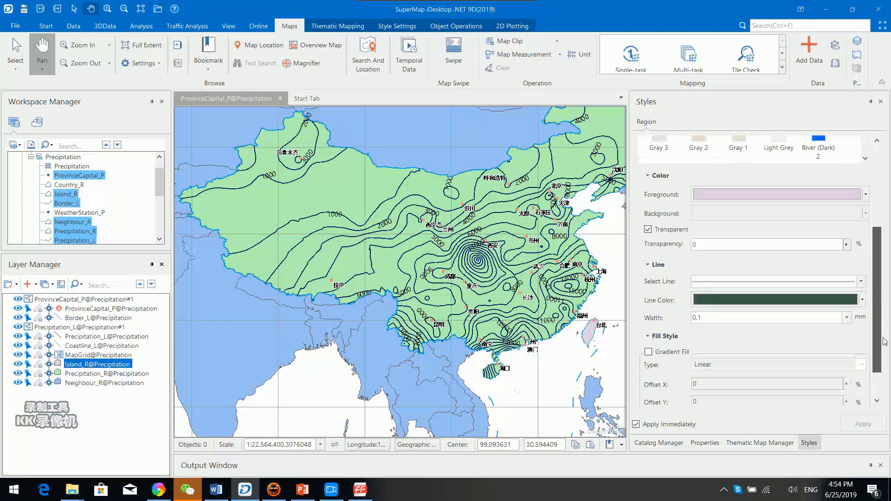
click(833, 194)
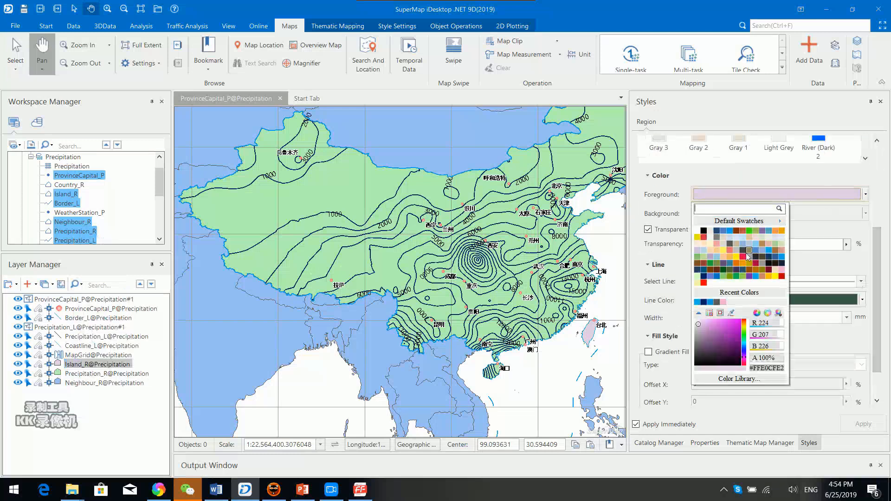
click(695, 230)
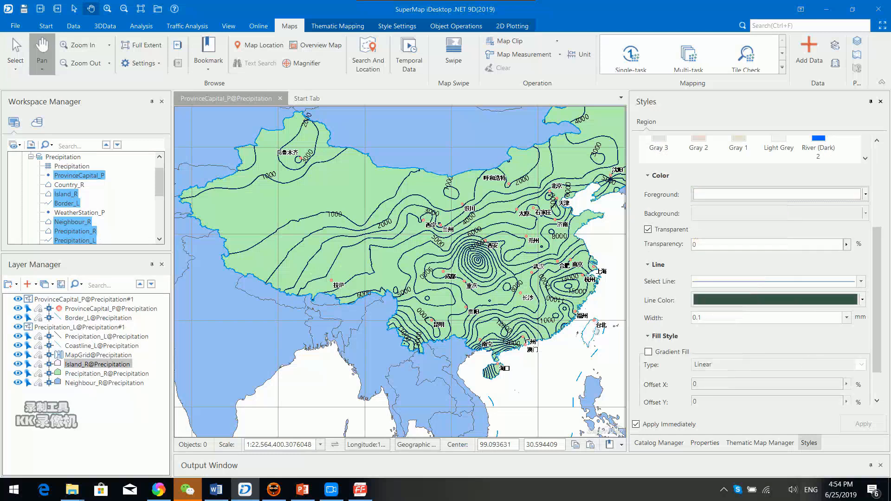
drag(588, 339, 568, 335)
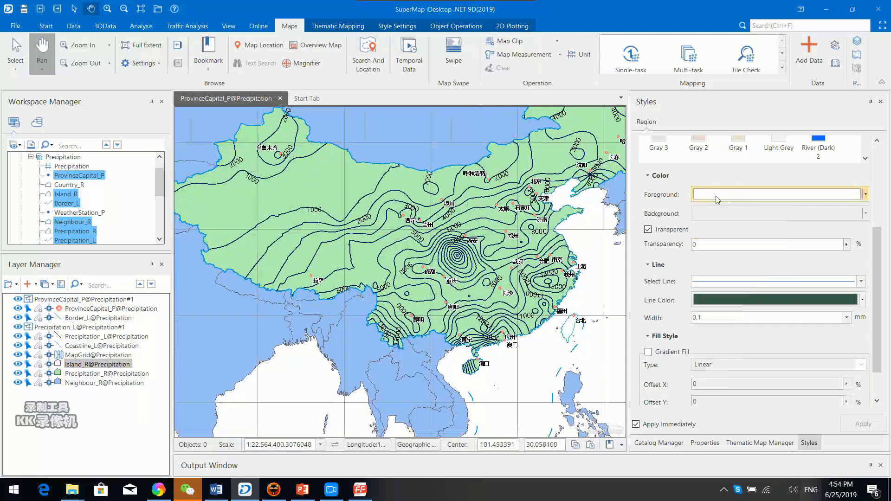
Set the foreground fill color of the Neighbour_R layer to white.
click(88, 385)
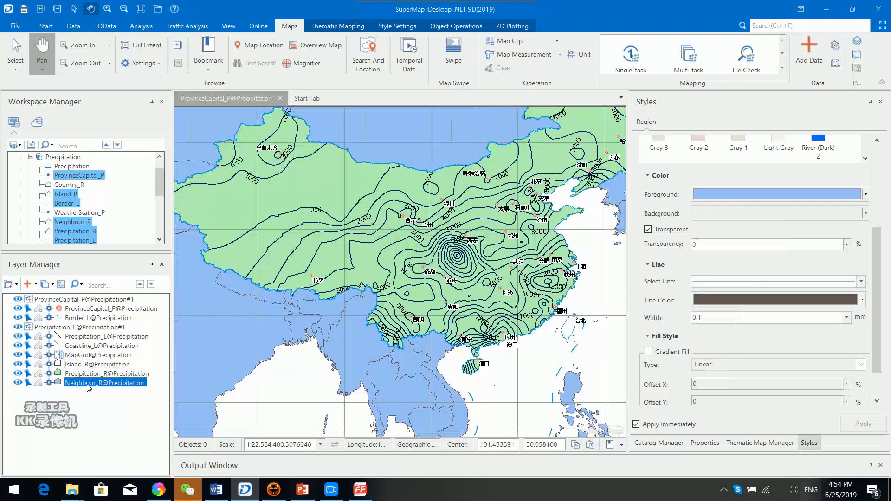
right_click(88, 387)
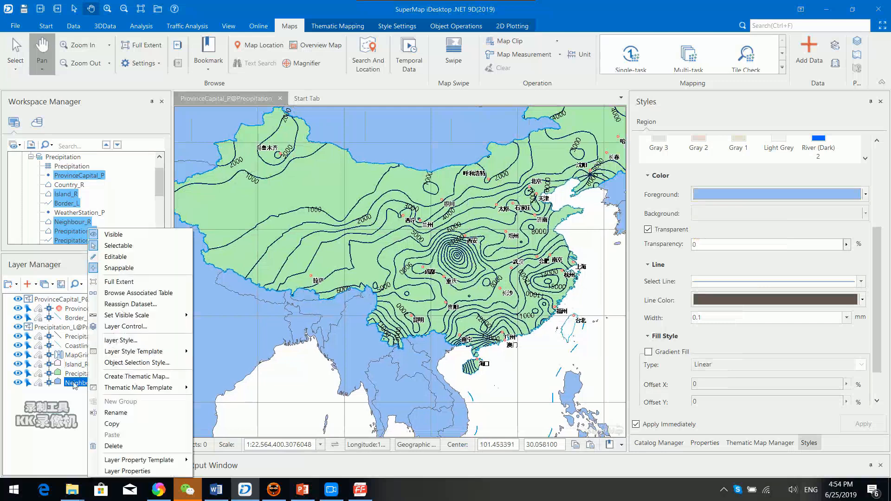
click(74, 385)
click(865, 195)
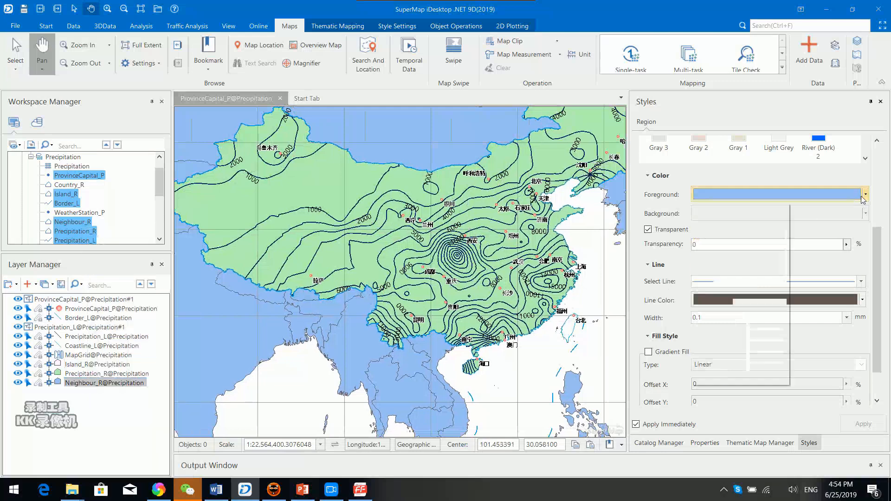
click(697, 235)
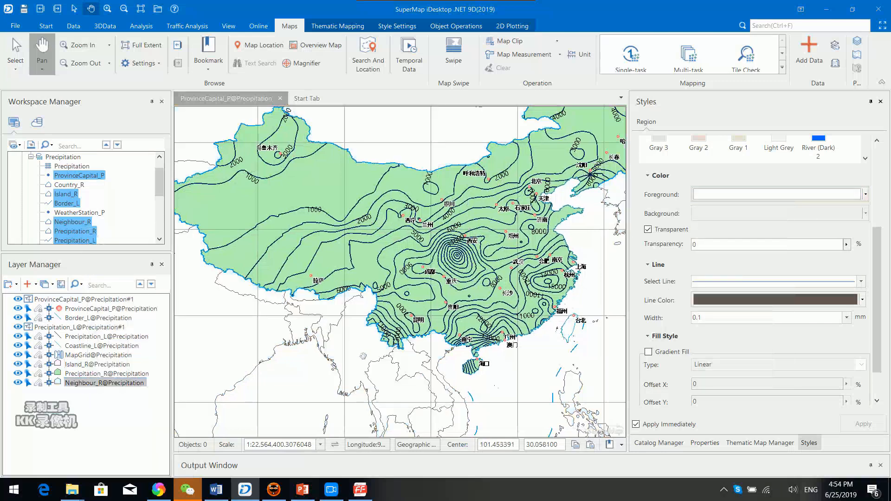
scroll(363, 356, down, 4)
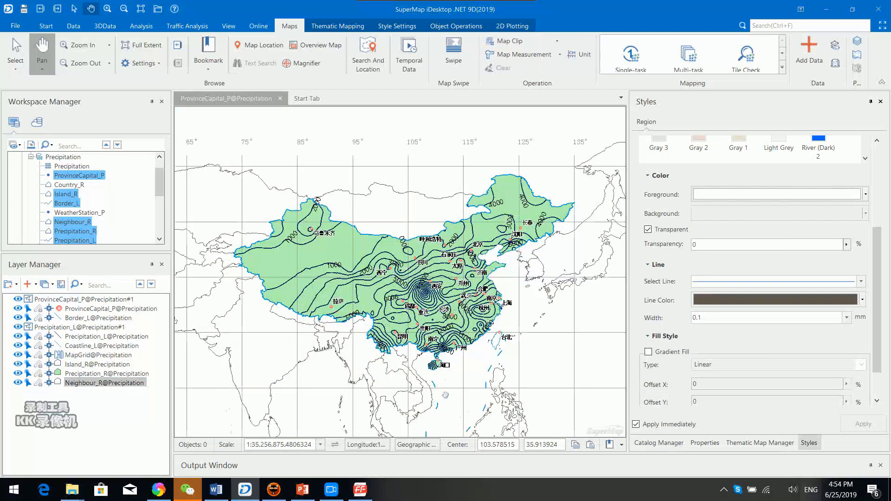
drag(445, 395, 467, 383)
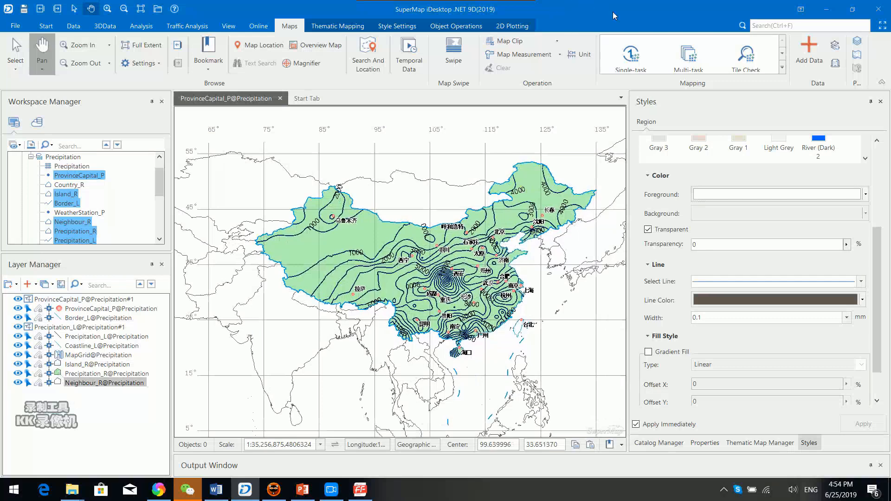
Switch to the Exercise 05 slide in PowerPoint and arrange the SuperMap iDesktop map window beside it.
drag(613, 13, 658, 31)
drag(32, 27, 274, 59)
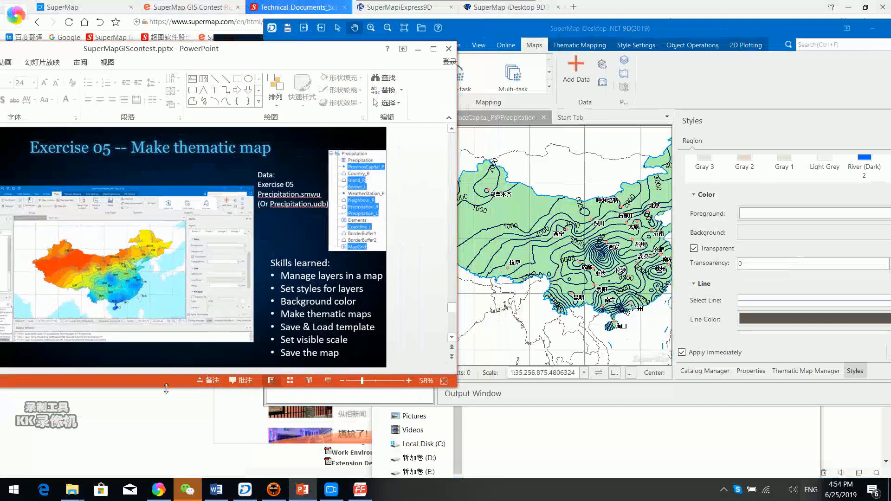
double_click(166, 389)
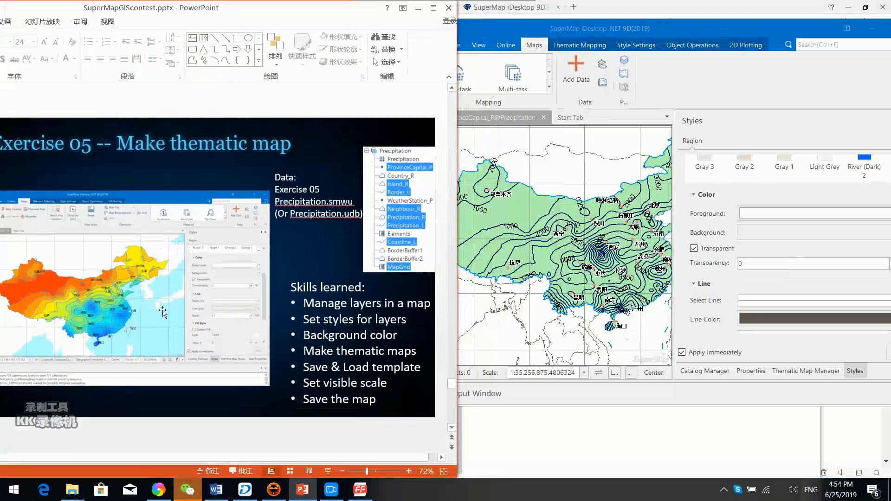
click(554, 411)
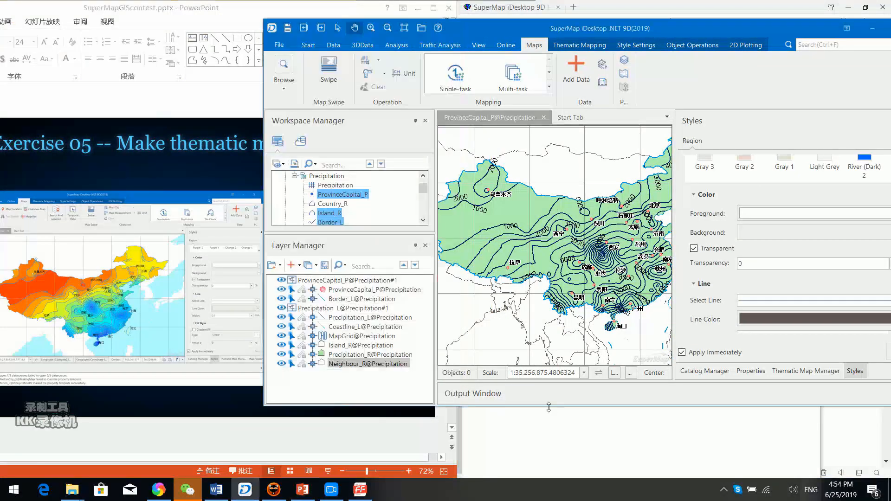
drag(549, 407, 548, 482)
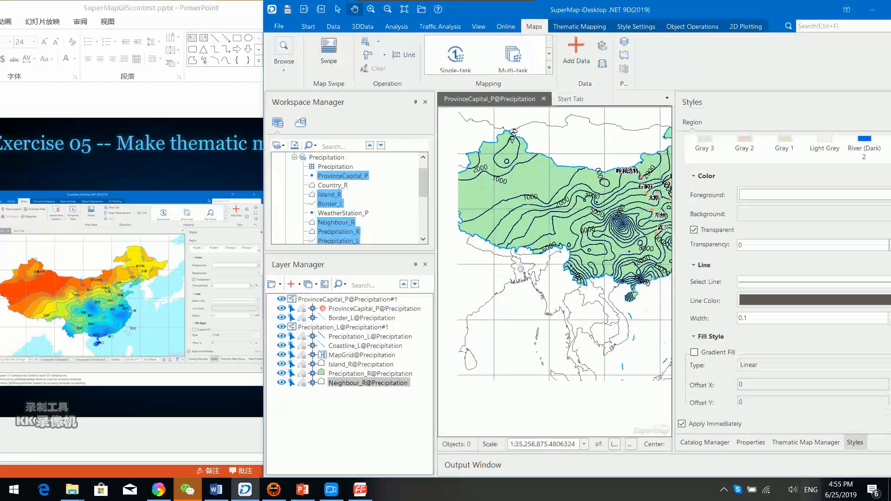
Compare the finished thematic map on the Exercise 05 slide with the working map, showing China and its surroundings in full.
click(124, 390)
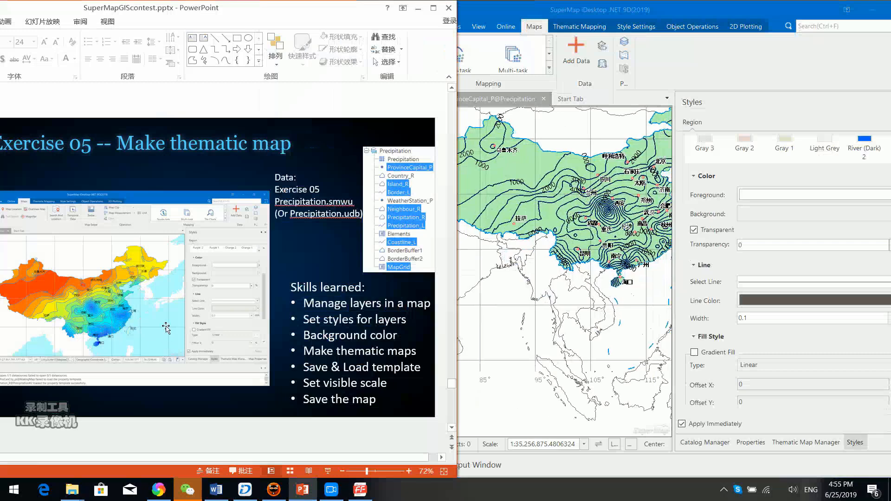
scroll(559, 351, down, 1)
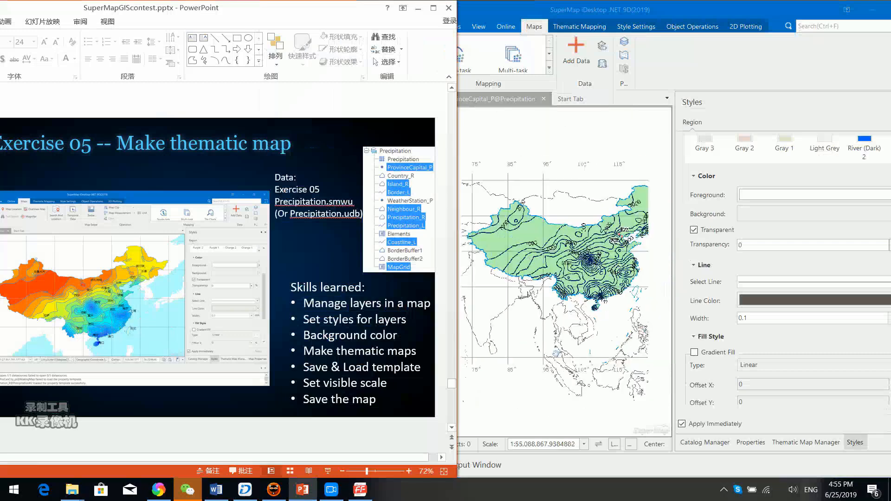
scroll(558, 353, down, 1)
click(500, 341)
drag(500, 340, 489, 303)
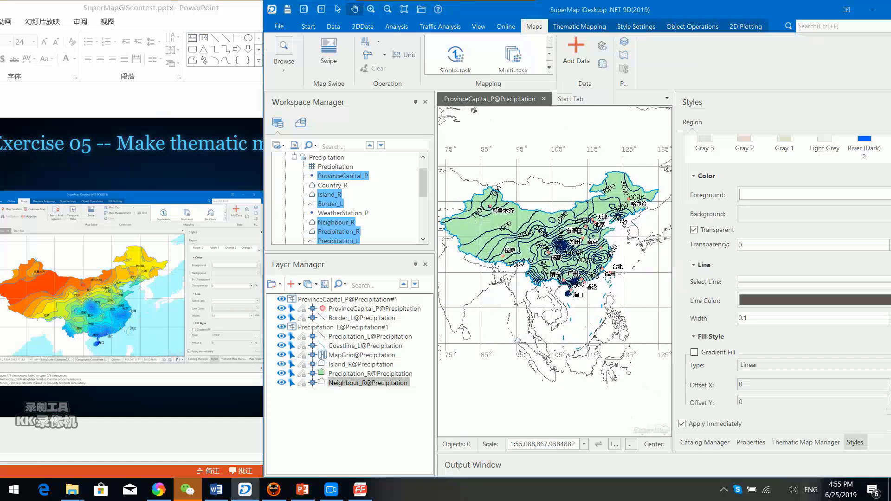
drag(517, 340, 515, 348)
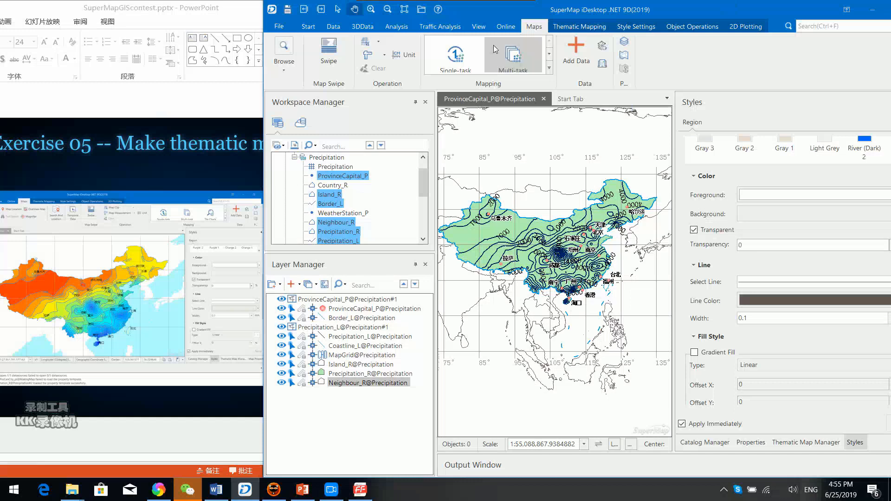
Open the map properties and review the bounds and coordinate settings in the full-size window.
click(626, 56)
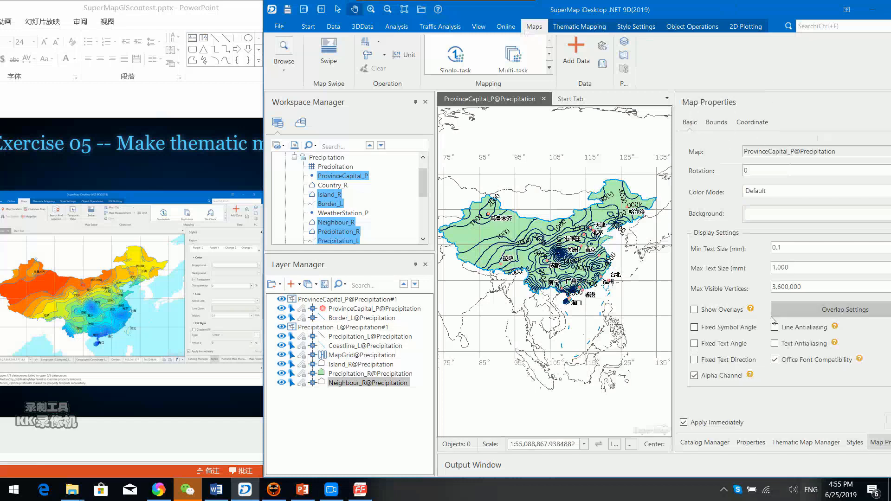
click(716, 122)
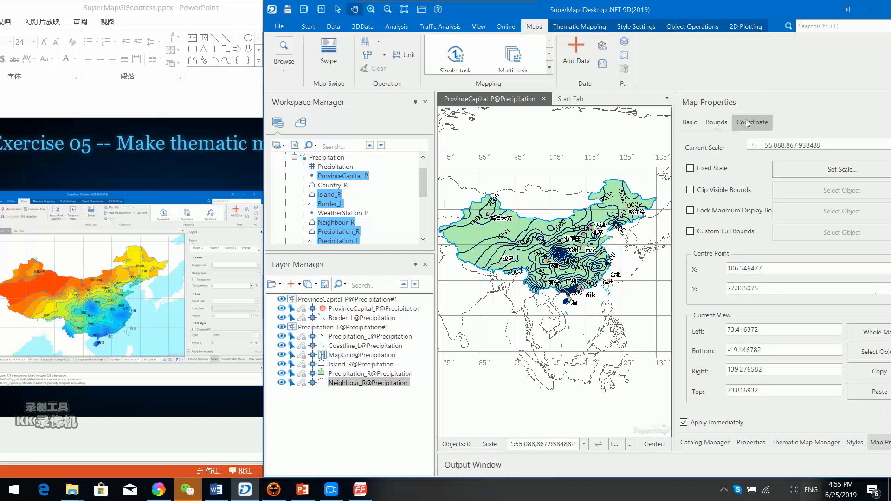
click(847, 9)
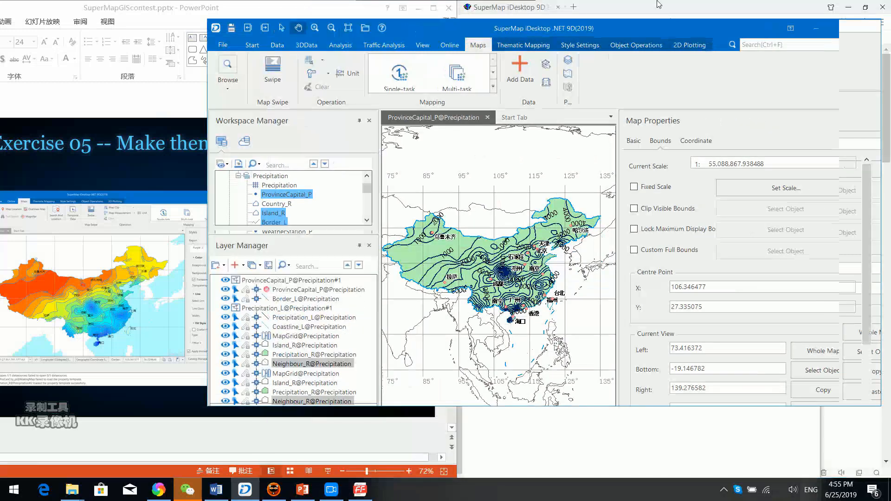
drag(657, 1, 657, 1)
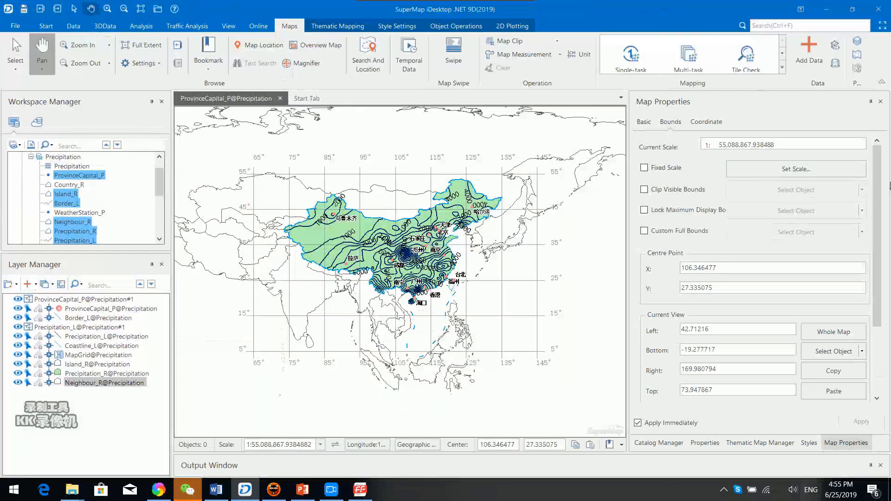
drag(878, 188, 878, 319)
click(705, 124)
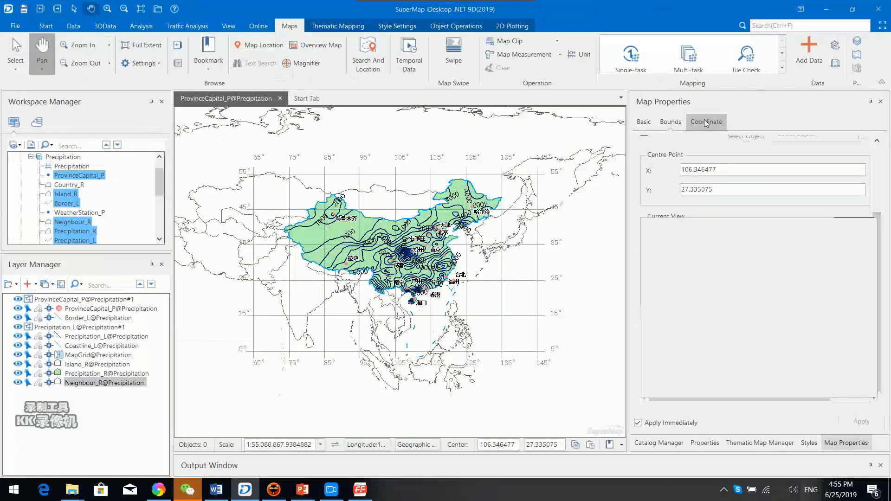
Set the map background to the light blue sampled from the sea on the Exercise 05 slide's map.
click(644, 122)
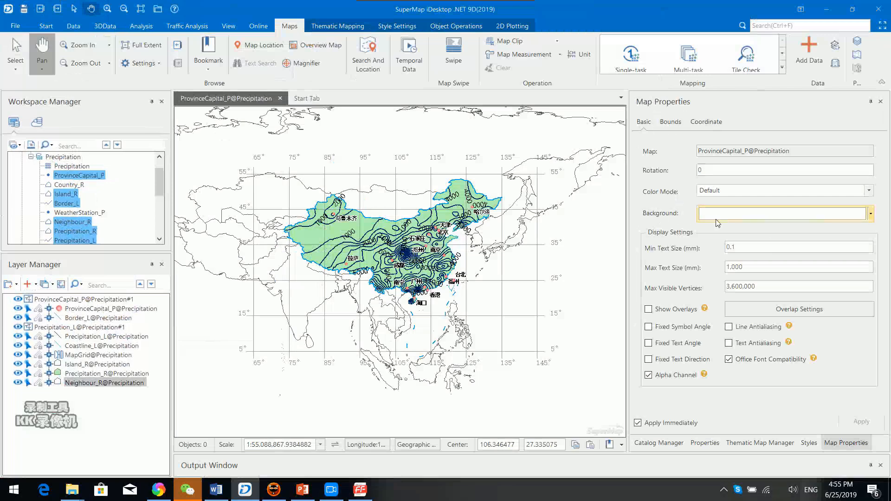
double_click(609, 6)
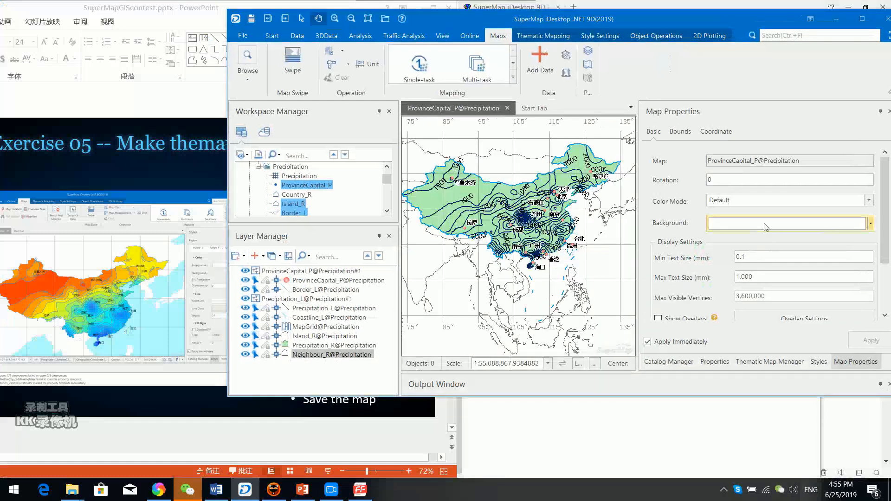
click(765, 224)
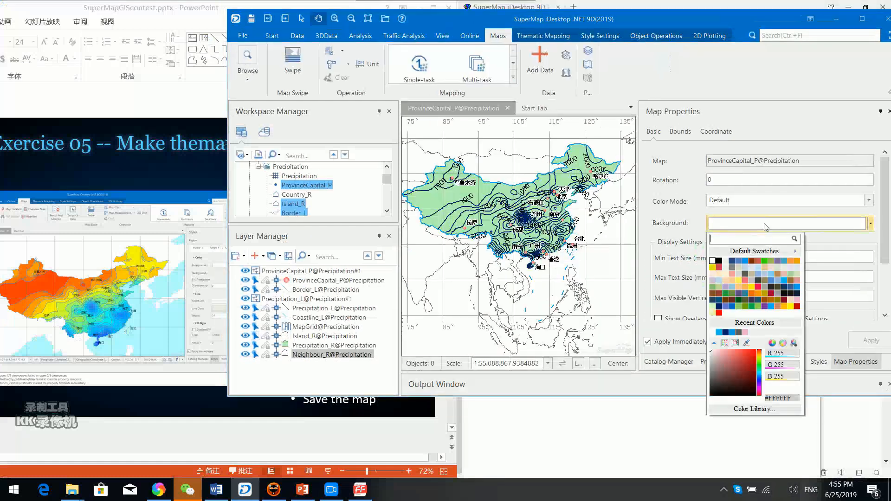
click(747, 345)
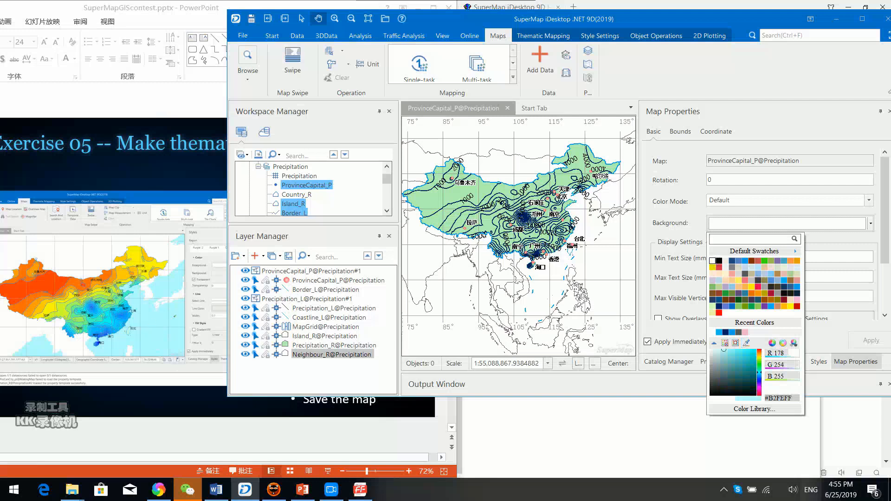
click(160, 334)
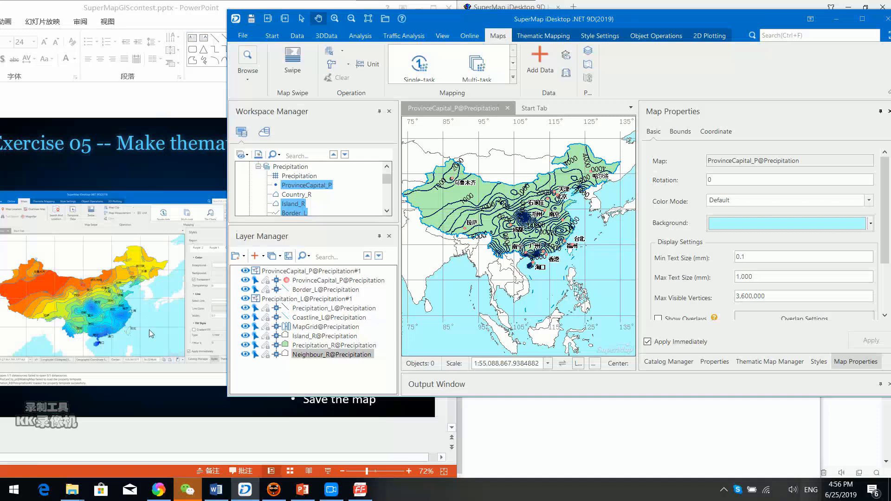
click(862, 19)
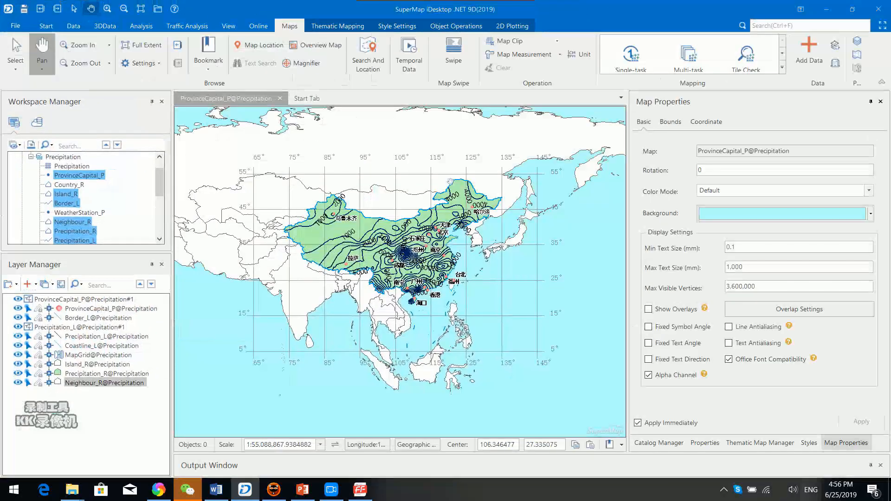
drag(491, 282, 492, 297)
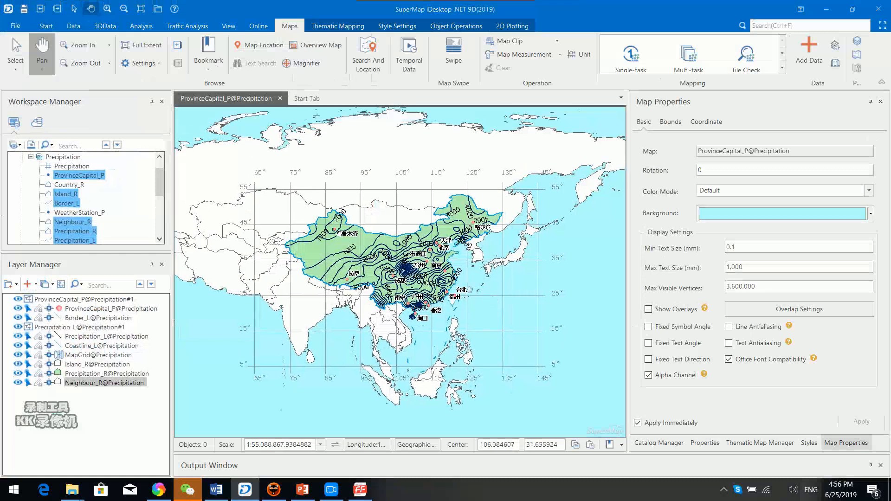
Create a default ranges thematic map from the Precipitation_R layer, keeping dMinZValue as its expression.
click(88, 374)
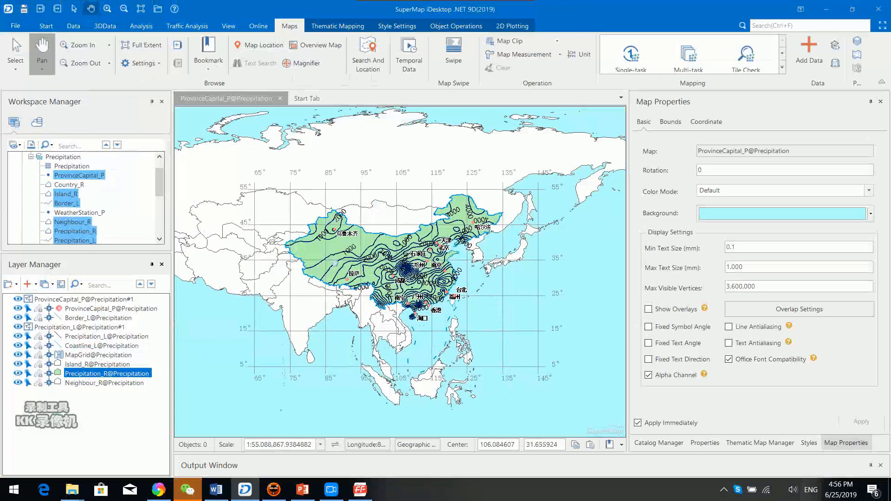
right_click(125, 376)
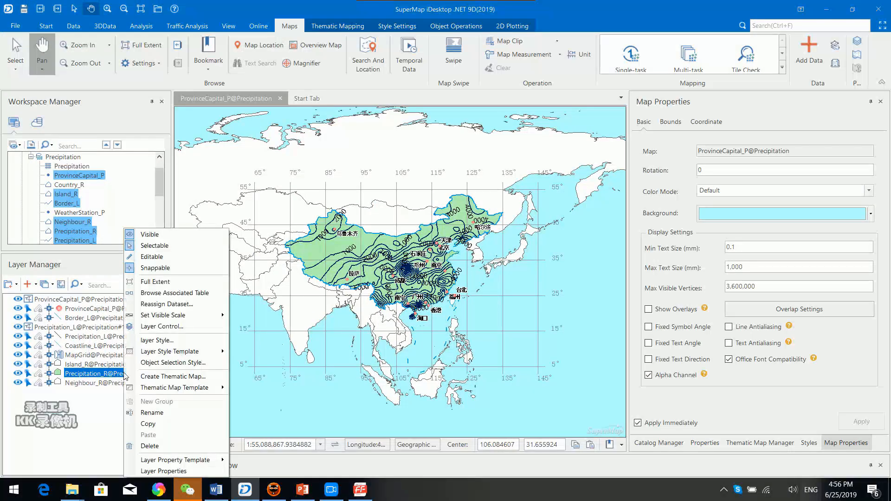
click(174, 379)
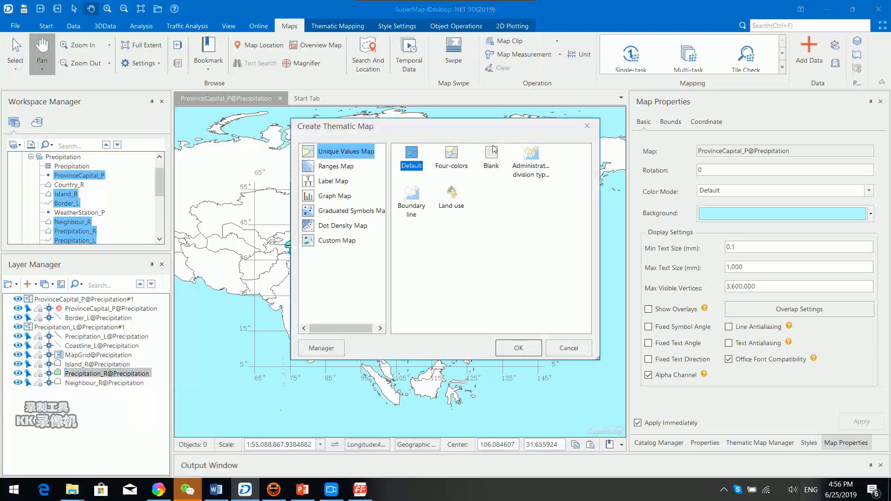
click(370, 214)
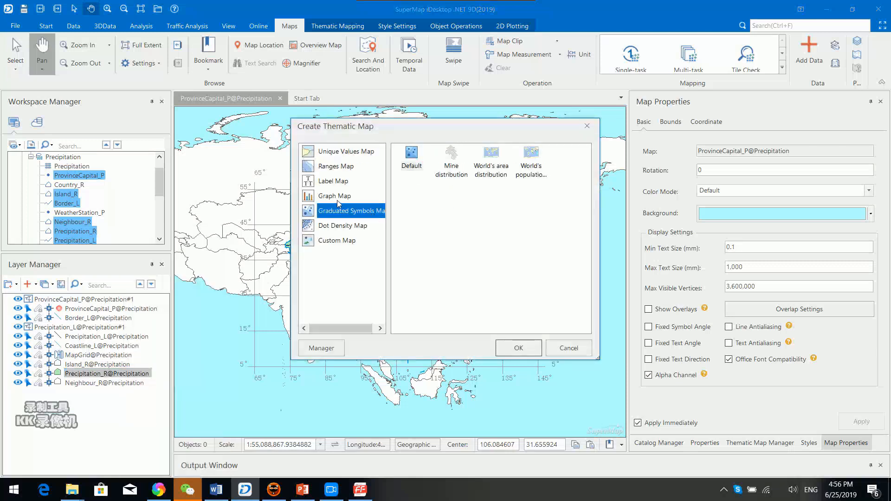
click(353, 169)
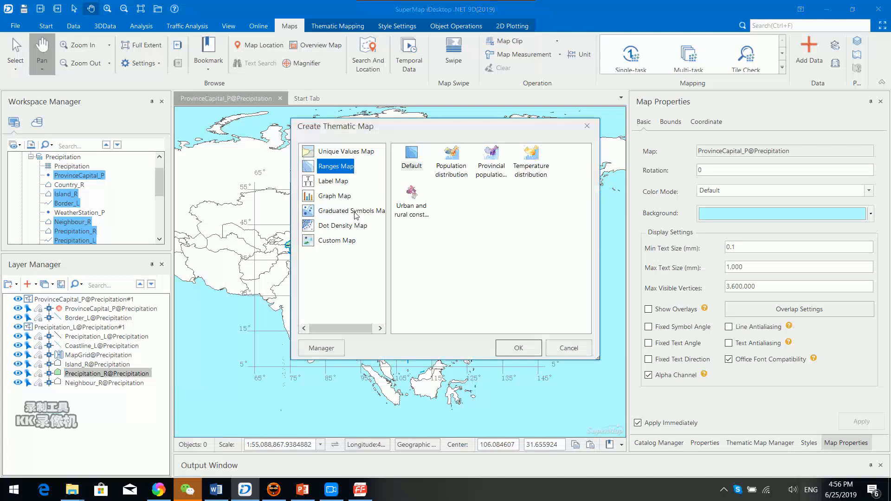
click(412, 160)
click(518, 348)
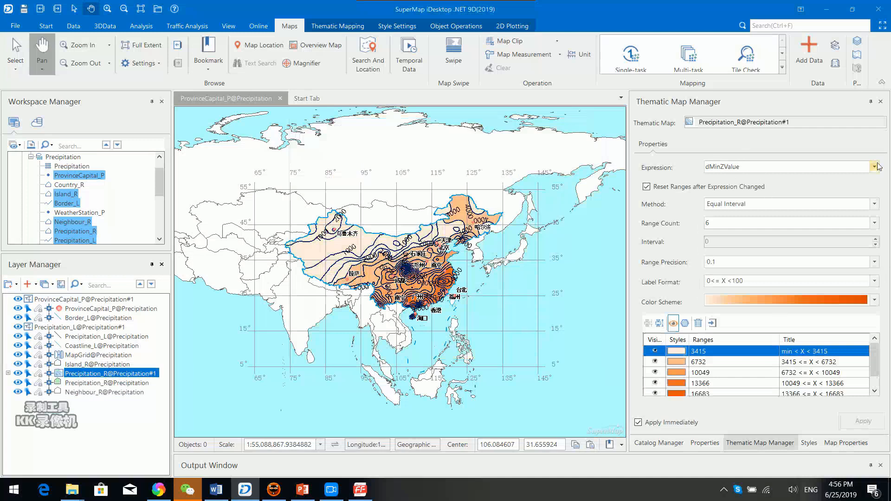
click(719, 166)
click(754, 166)
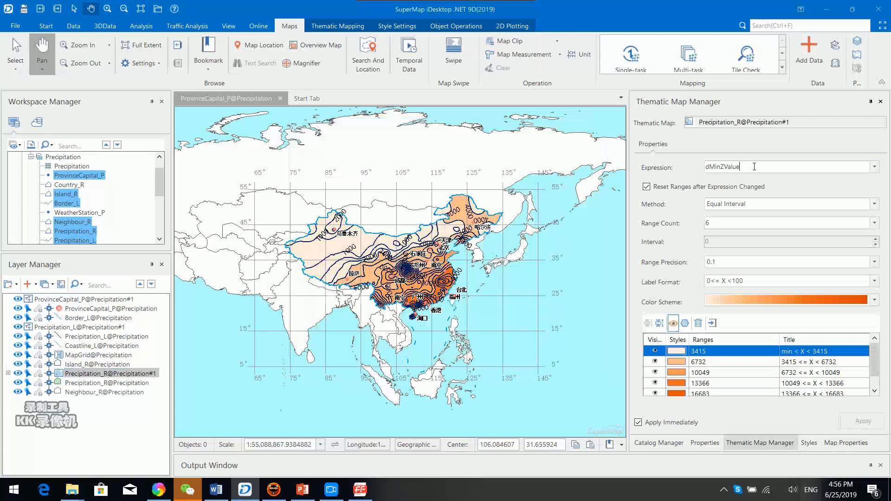
Apply the red-yellow-cyan-blue color scheme from the All Gradient Colors group to the Precipitation_R ranges map.
click(874, 301)
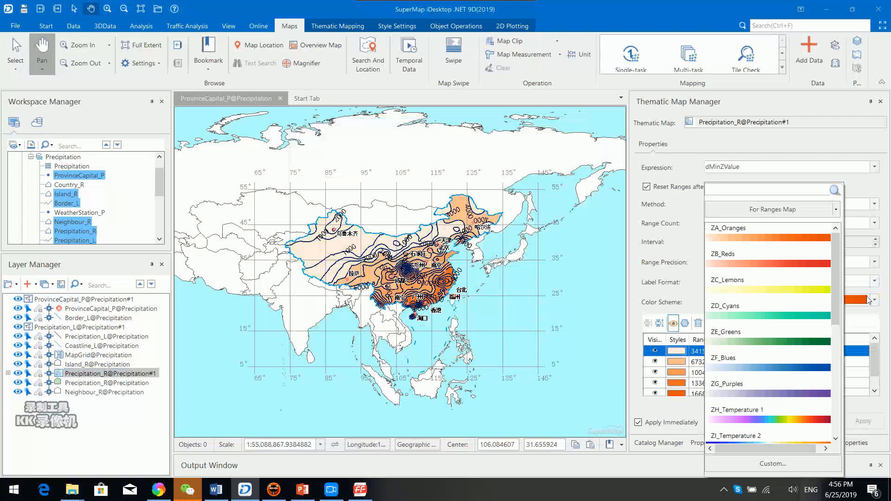
mouse_move(834, 284)
mouse_down()
mouse_move(834, 293)
mouse_move(834, 282)
mouse_up()
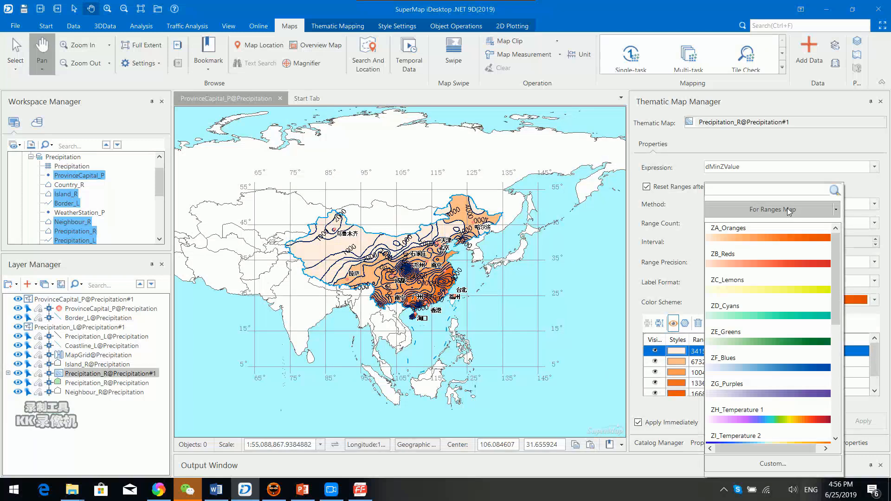
click(787, 208)
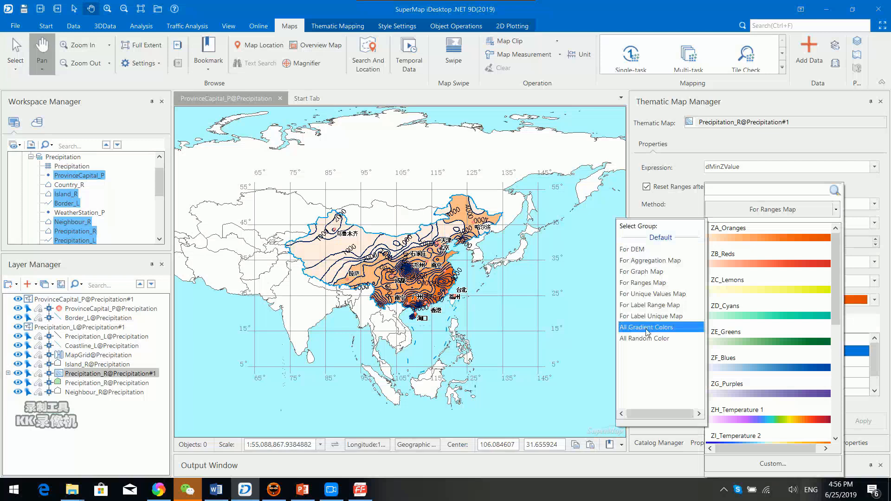
click(648, 328)
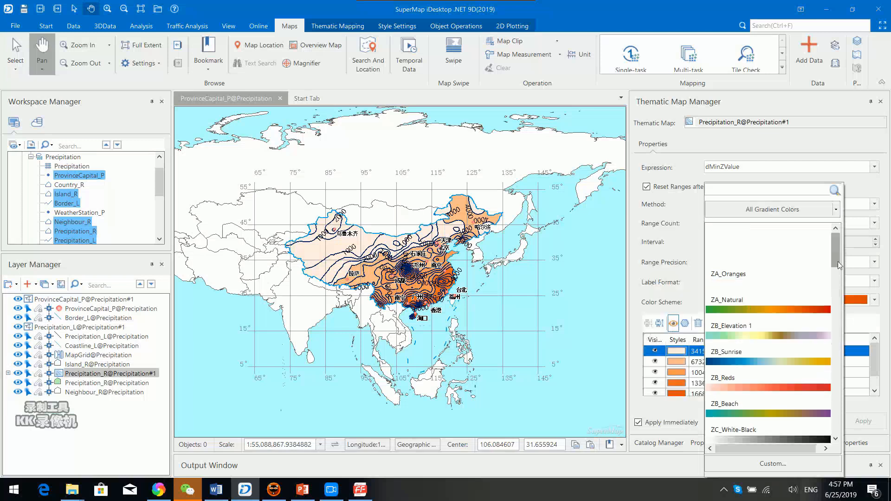
drag(839, 265, 845, 375)
click(779, 297)
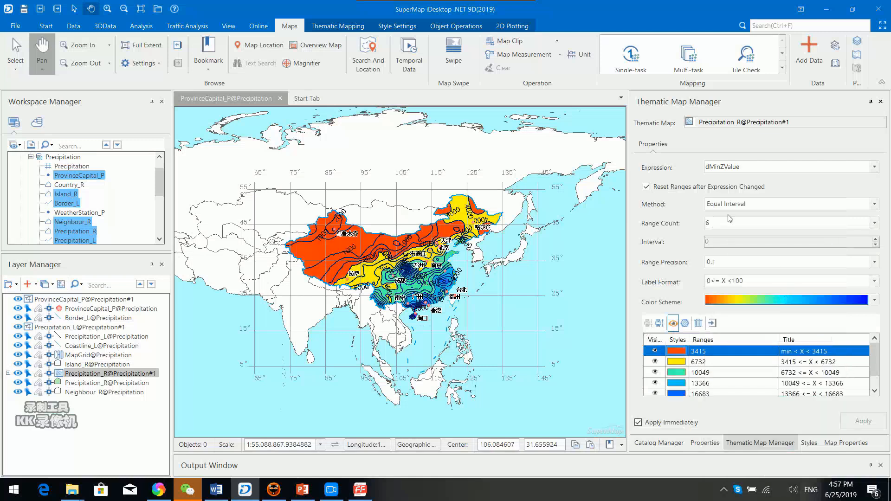
Try range counts of 15 and 25 for the Precipitation_R ranges map.
click(874, 226)
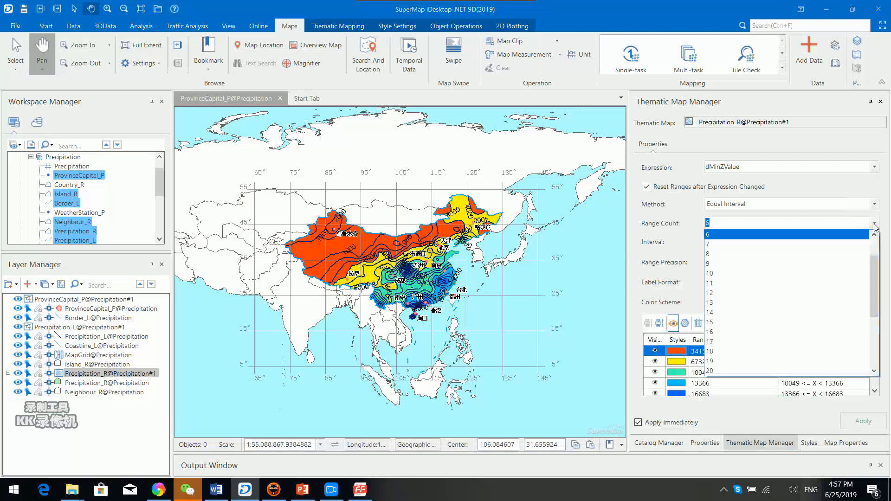
click(805, 329)
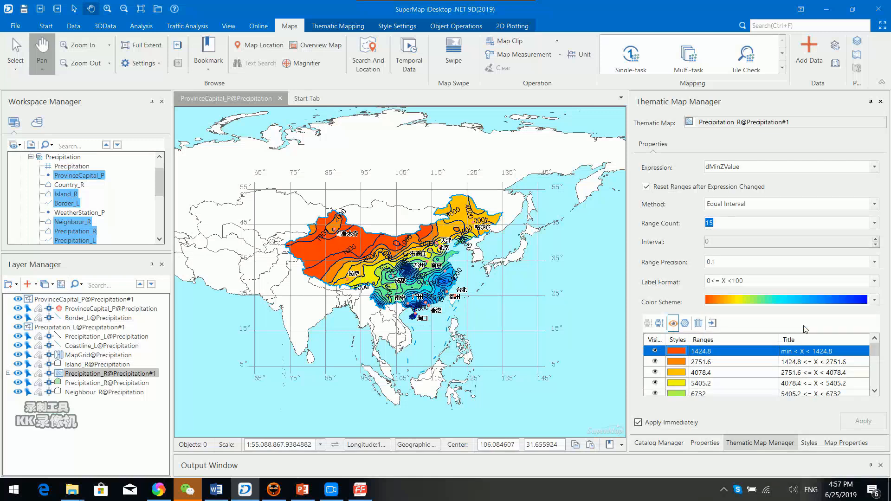
click(874, 223)
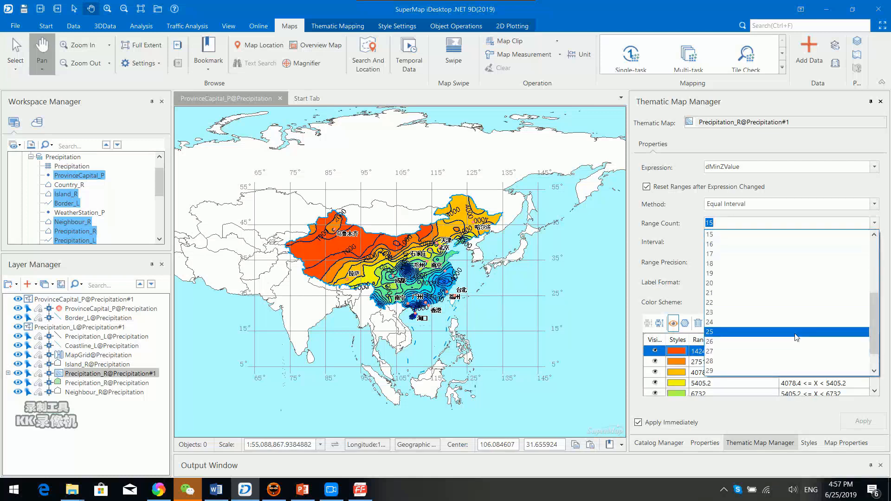
click(807, 332)
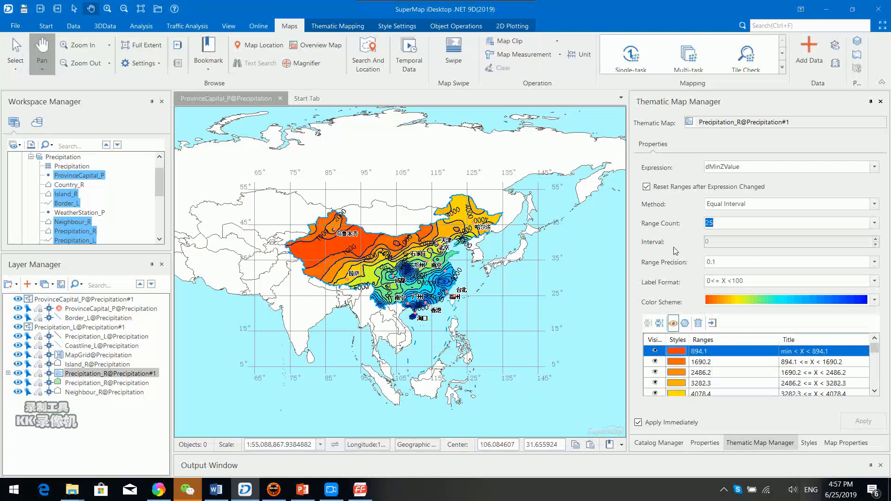
Try the Square Root Interval and Logarithmic Interval methods on the Precipitation_R ranges map.
click(768, 205)
click(764, 222)
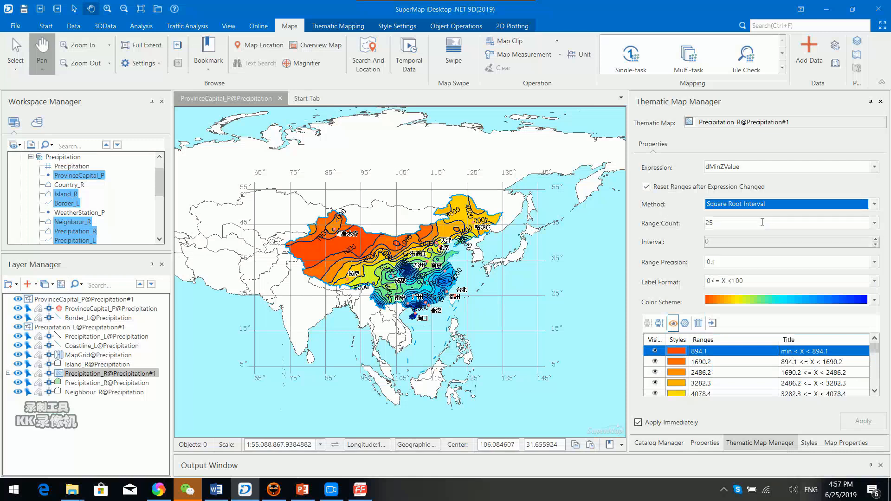
click(765, 206)
click(761, 244)
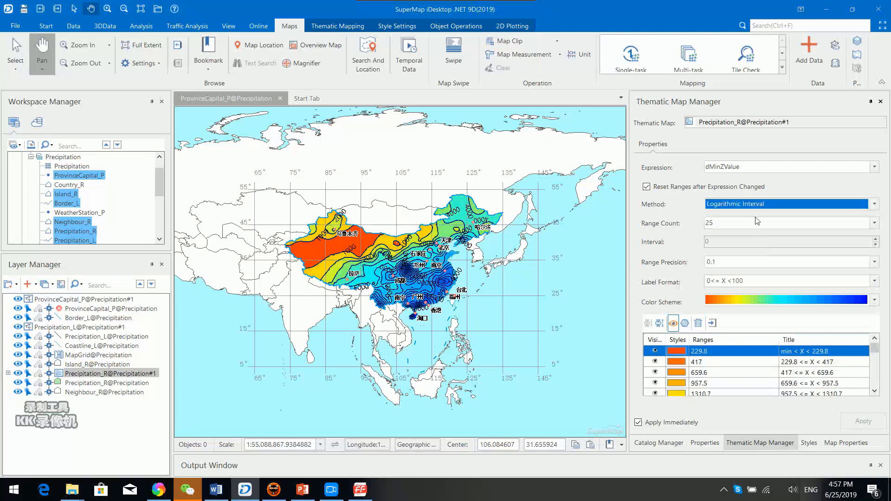
Switch the ranges method to Manual and back to Equal Interval to get 10 ranges.
click(761, 204)
click(757, 264)
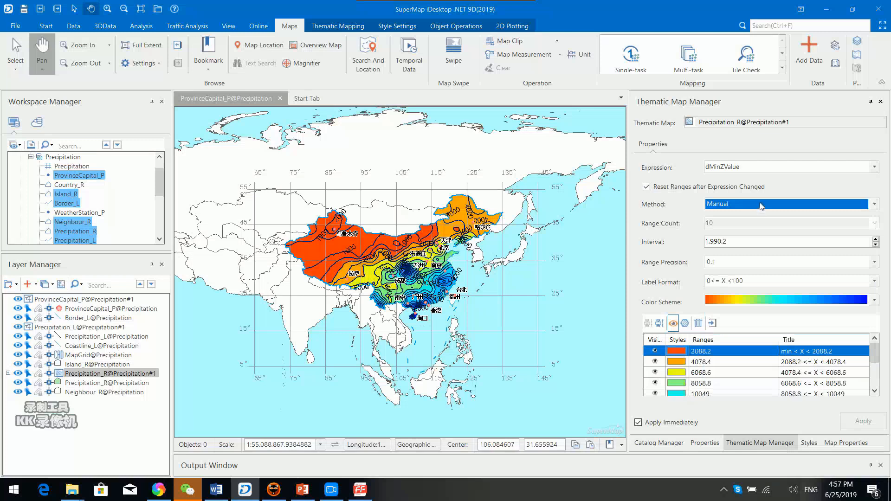
click(757, 206)
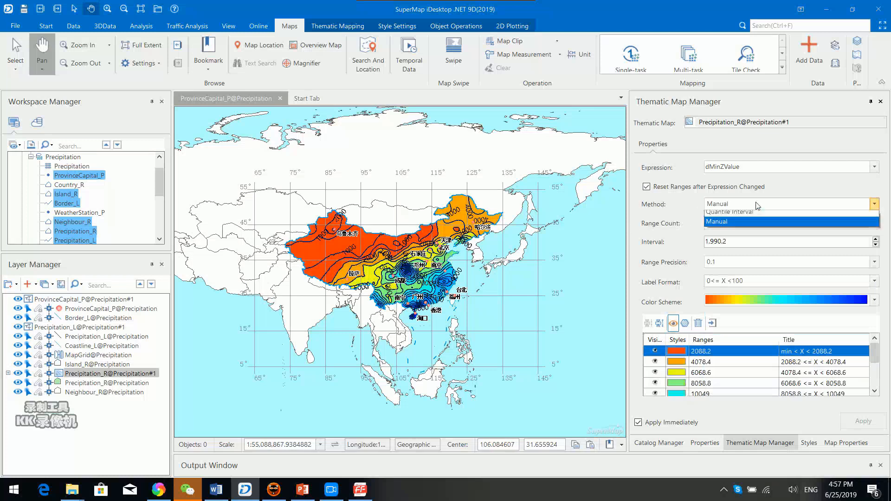
click(743, 213)
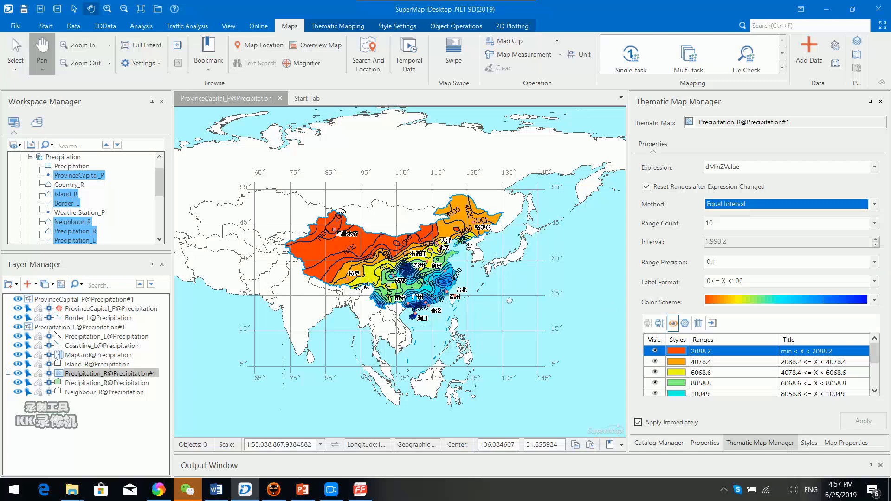
Hide the original Precipitation_R layer beneath its ranges thematic layer.
drag(475, 280, 558, 301)
scroll(557, 300, up, 3)
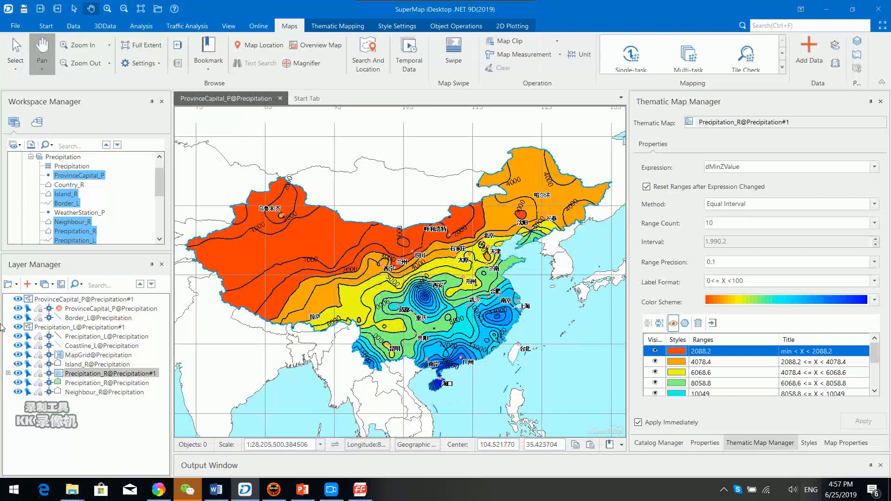
click(18, 384)
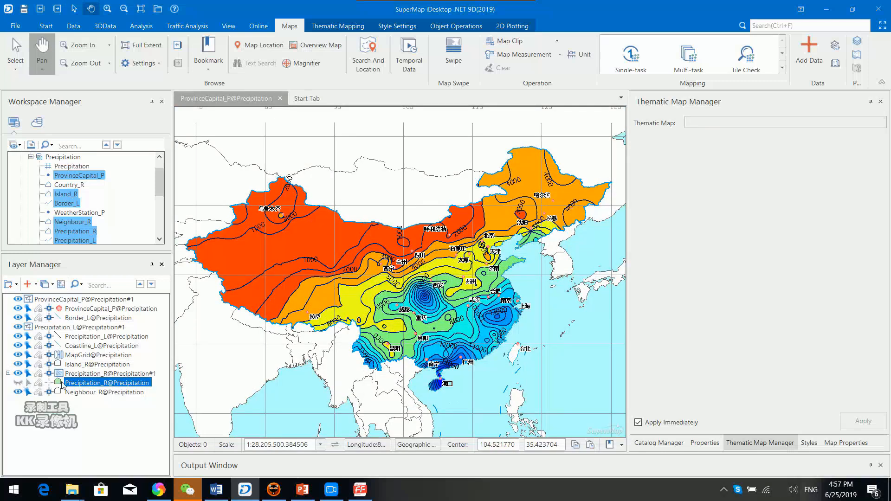
right_click(113, 384)
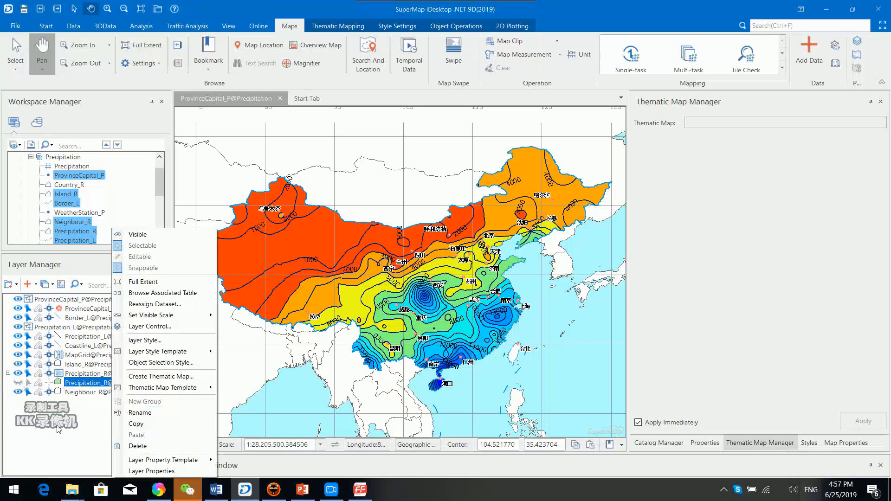
click(137, 446)
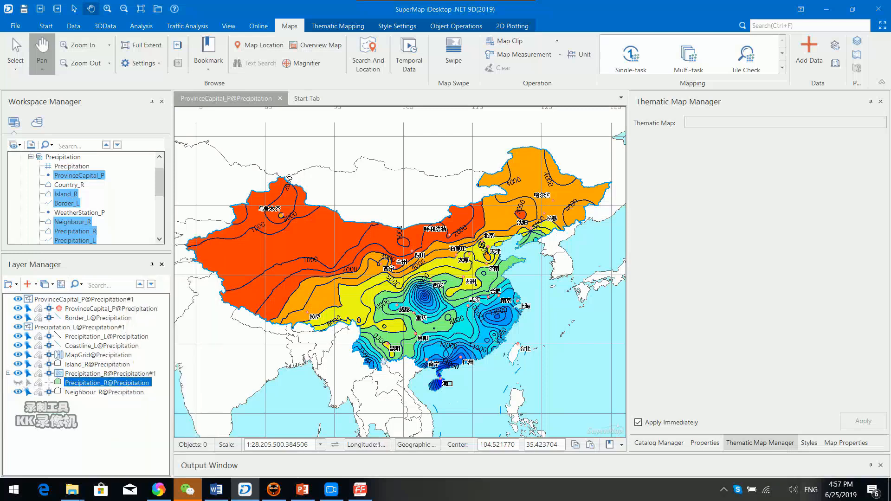
scroll(380, 360, down, 4)
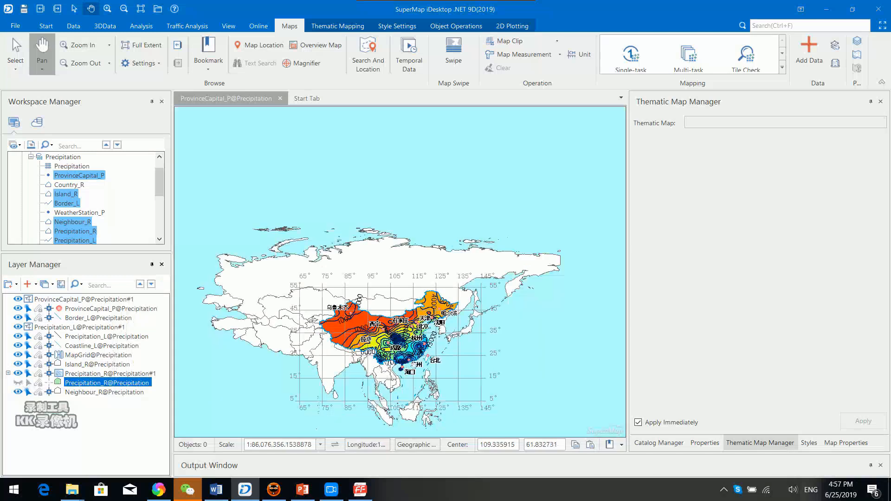
drag(377, 333, 376, 284)
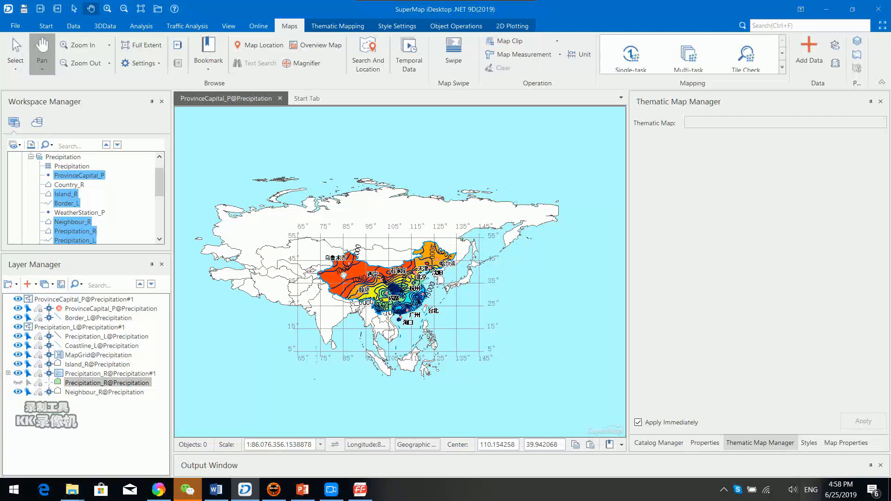
scroll(368, 274, up, 3)
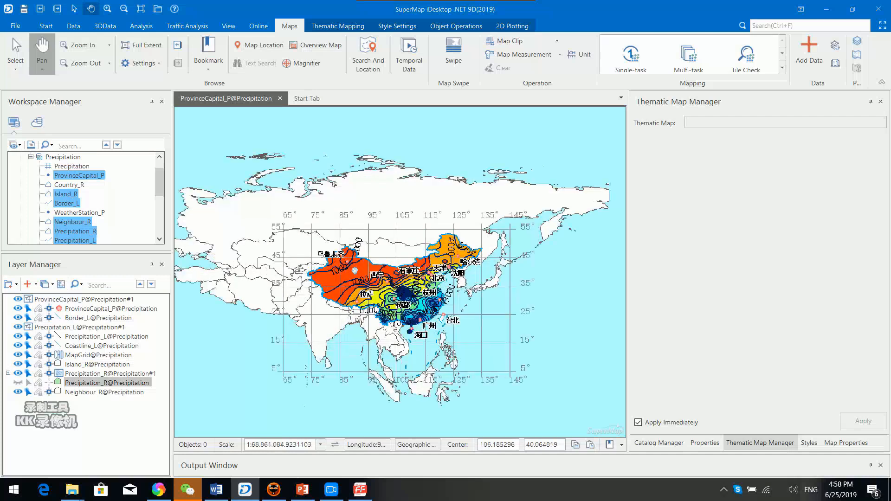
Compare the province capital labels at several map scales and settle on about 1:28,205,500 with all of China in view.
scroll(372, 273, down, 2)
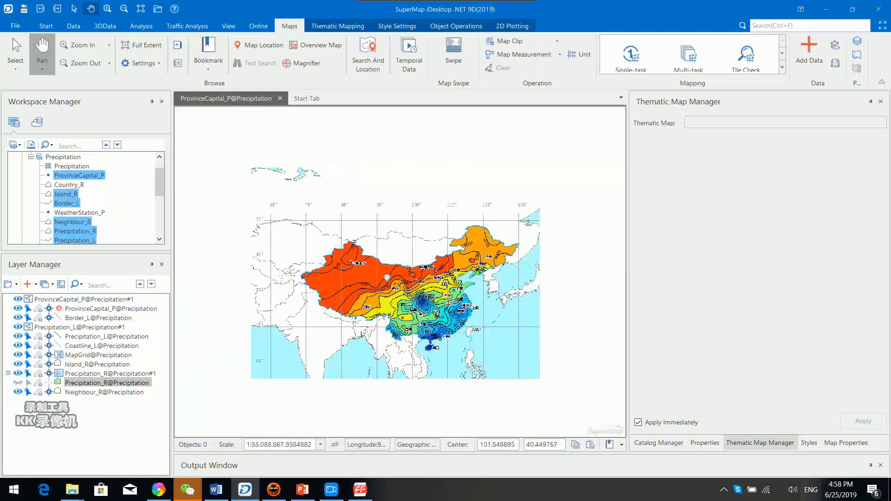
scroll(380, 292, up, 3)
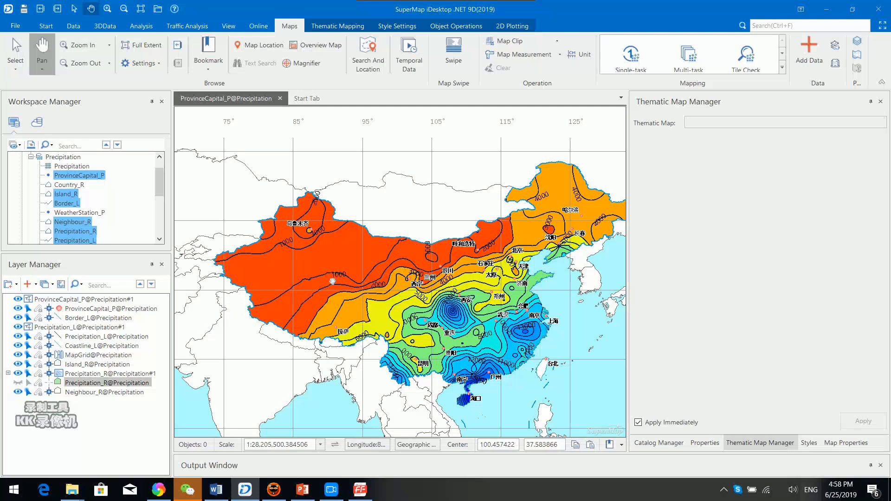
scroll(441, 285, down, 1)
scroll(445, 287, down, 1)
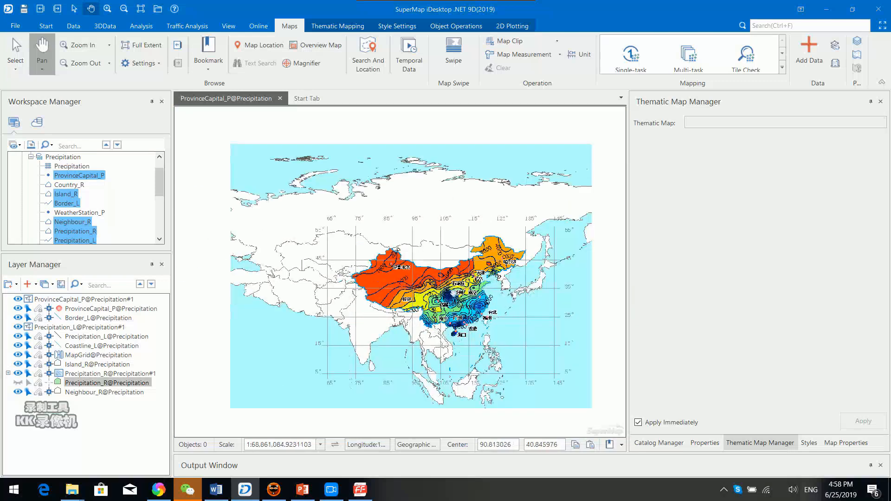
scroll(458, 293, up, 2)
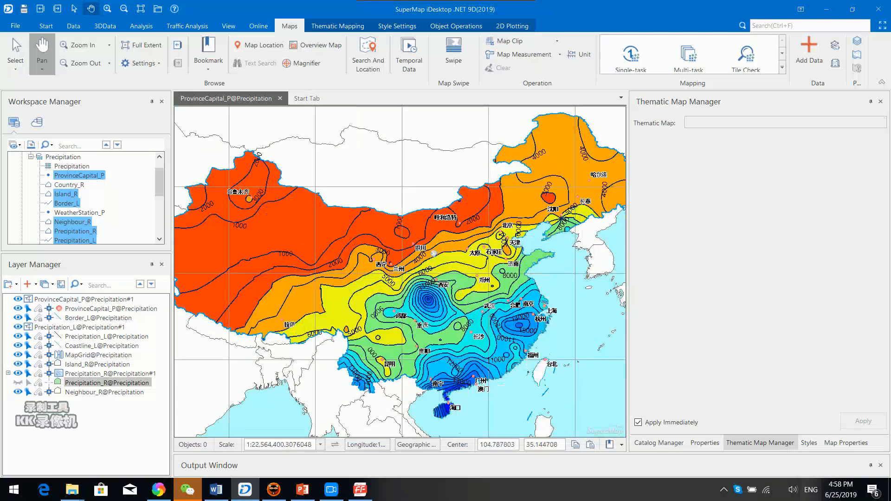
scroll(434, 253, down, 1)
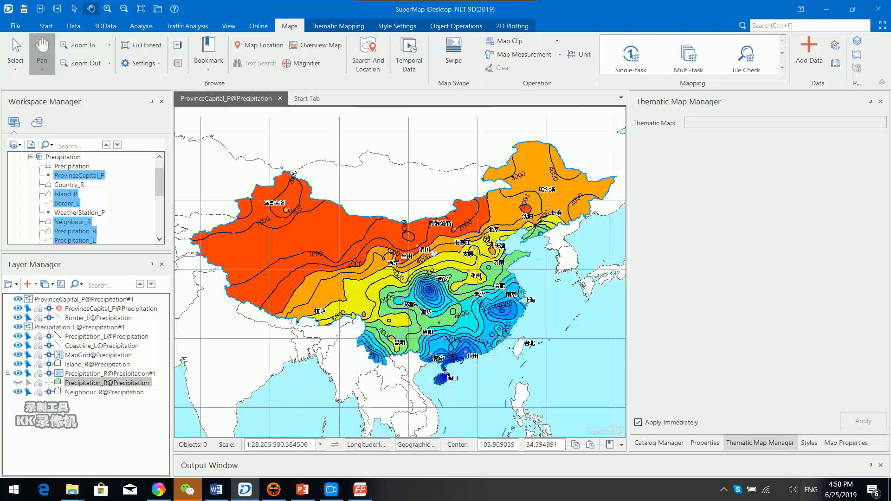
click(90, 310)
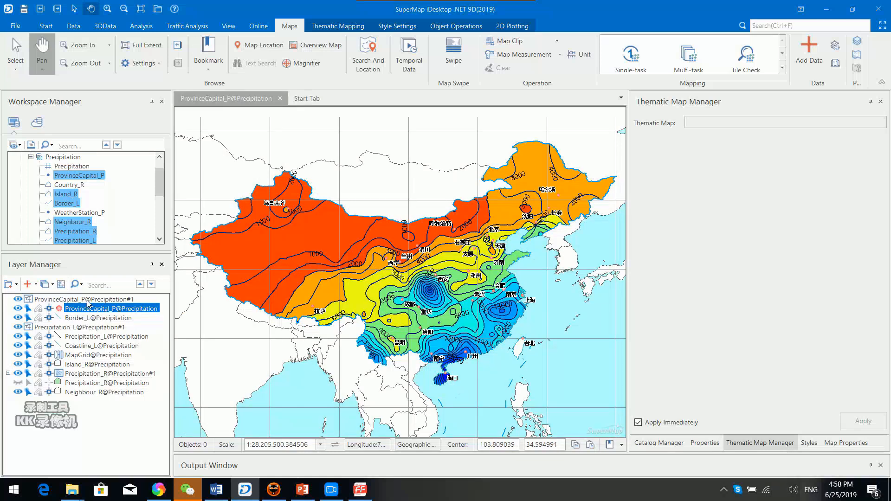
click(88, 299)
right_click(90, 301)
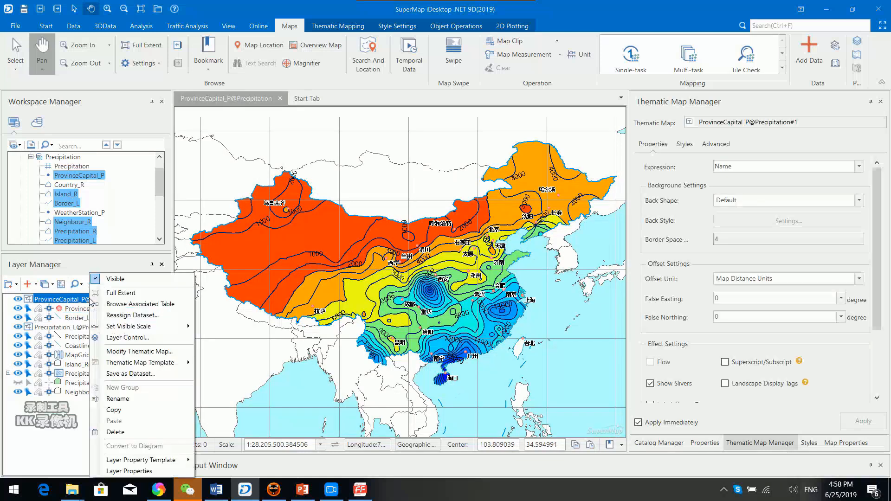
mouse_move(136, 330)
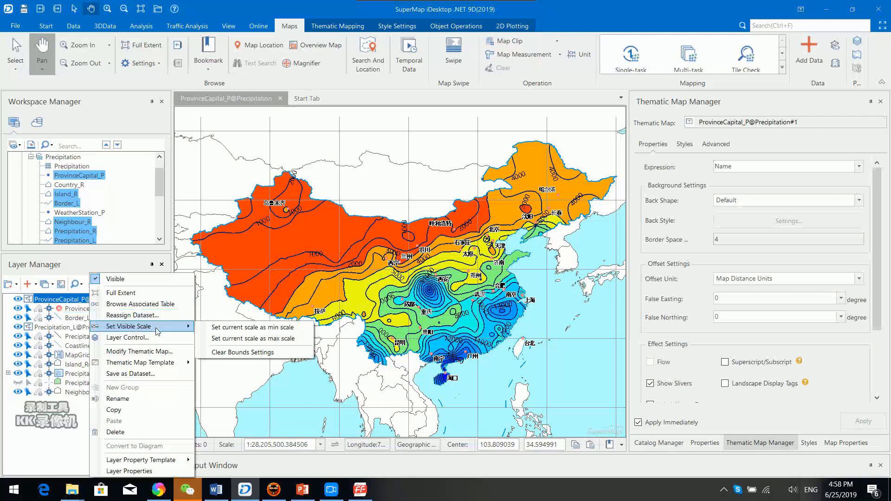
click(14, 301)
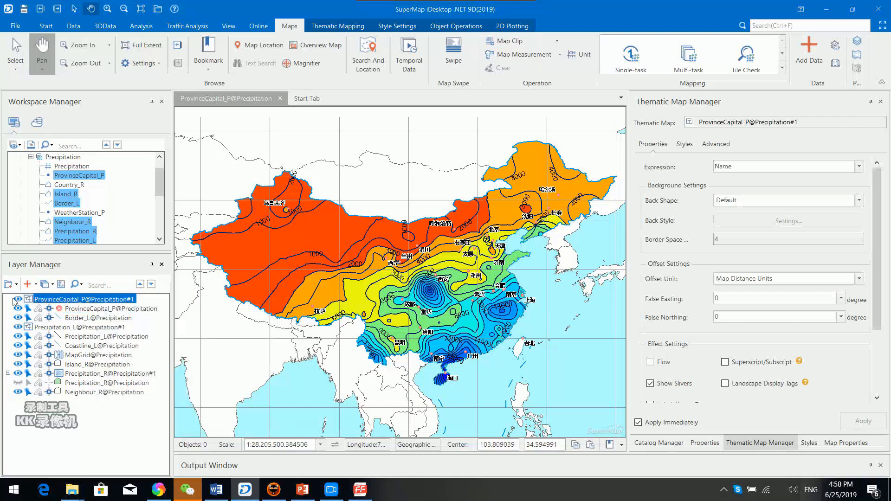
click(17, 299)
click(18, 299)
Set the current map scale as the minimum visible scale of the ProvinceCapital_P@Precipitation#1 label layer.
right_click(119, 301)
mouse_move(158, 331)
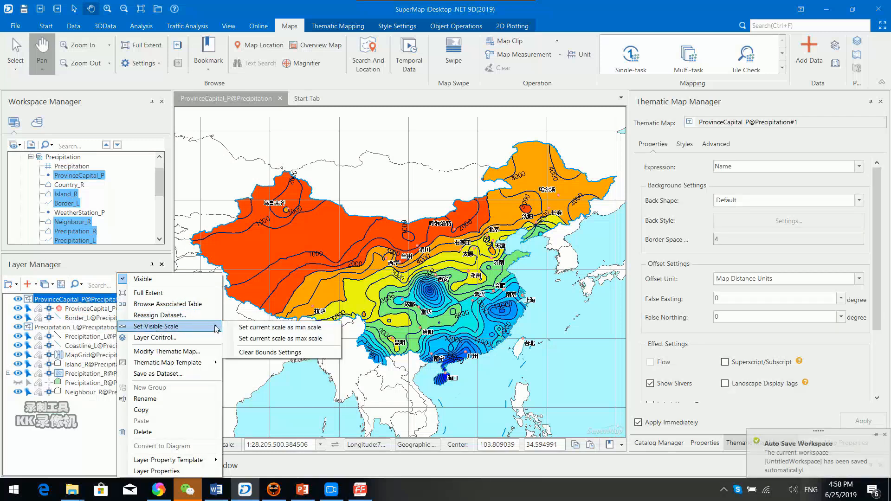
click(277, 327)
Set the current map scale as the minimum visible scale of the ProvinceCapital_P point layer and check both layers' visibility.
click(109, 309)
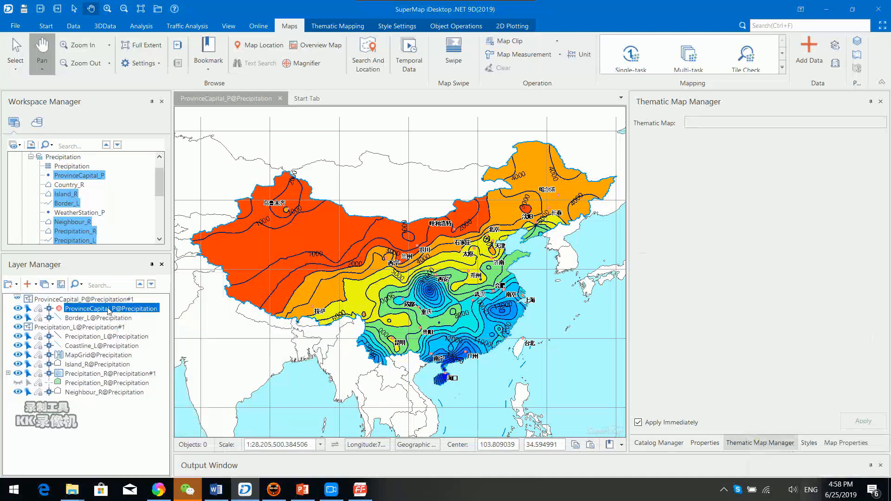
right_click(109, 310)
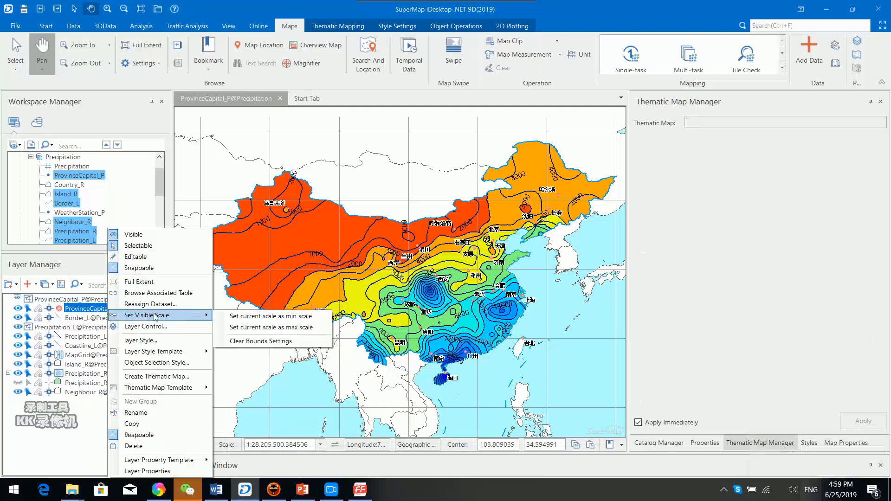
click(254, 318)
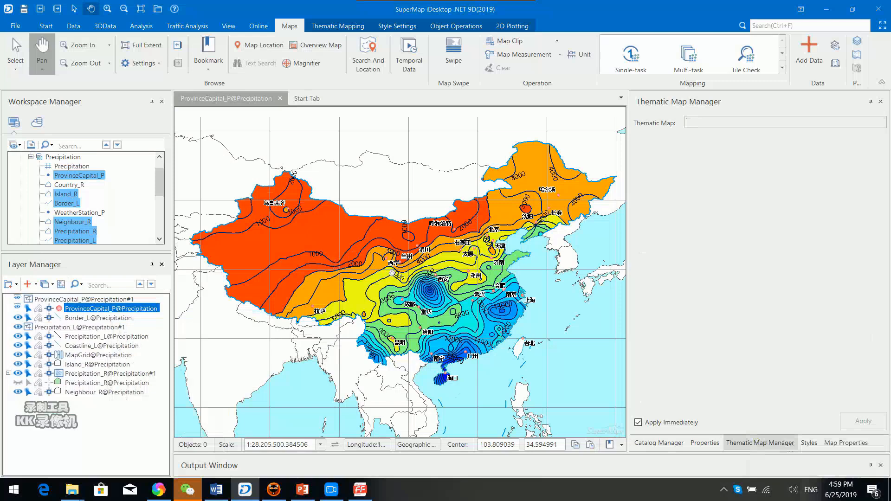
scroll(392, 273, down, 2)
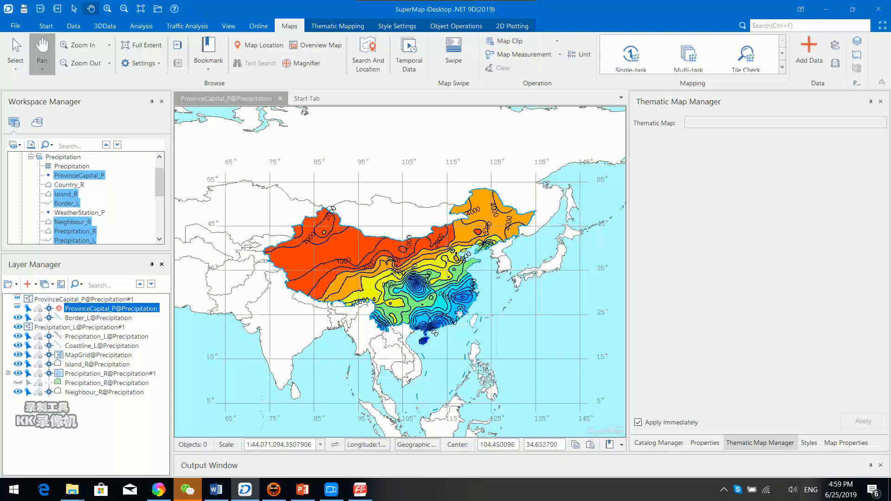
scroll(416, 284, up, 2)
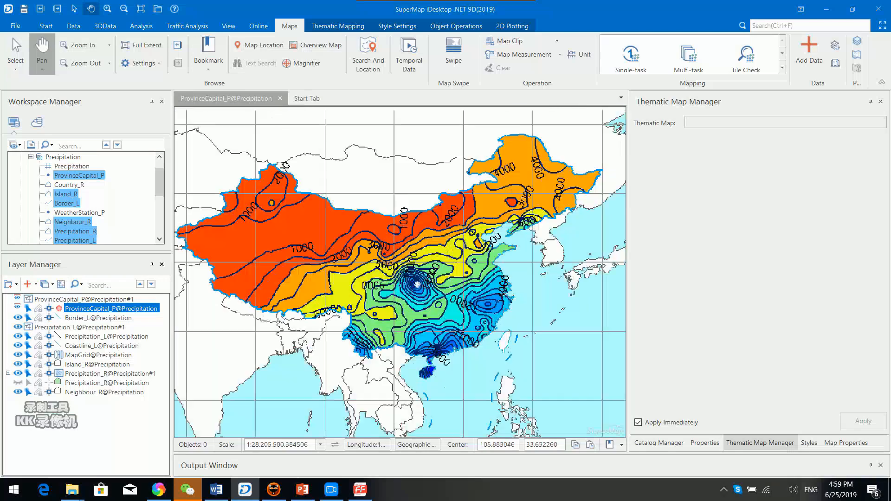
scroll(416, 284, up, 1)
scroll(413, 282, up, 3)
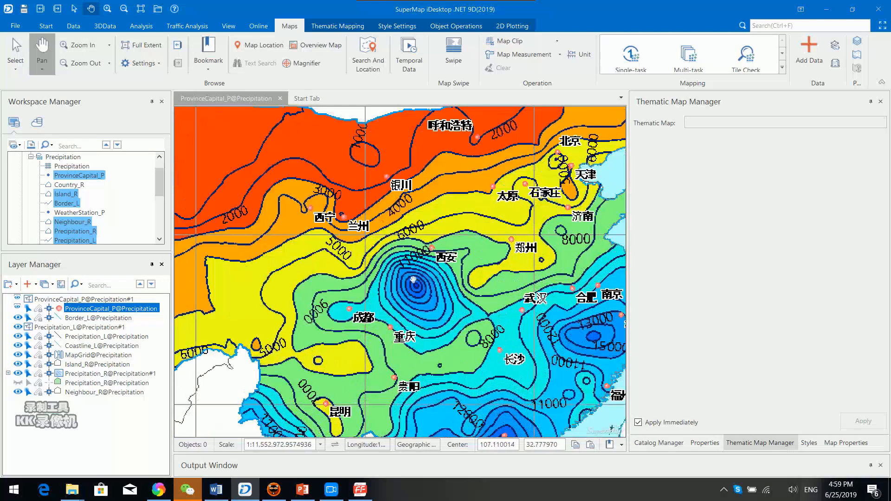
scroll(432, 278, down, 2)
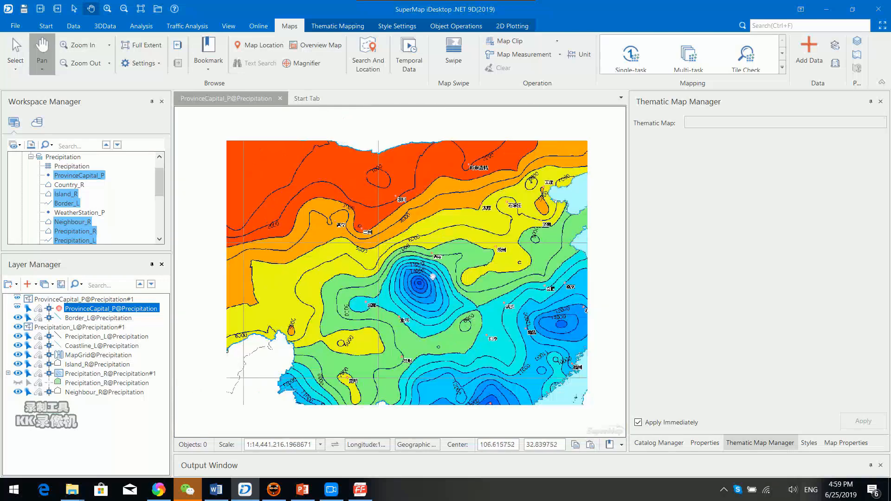
scroll(426, 264, down, 2)
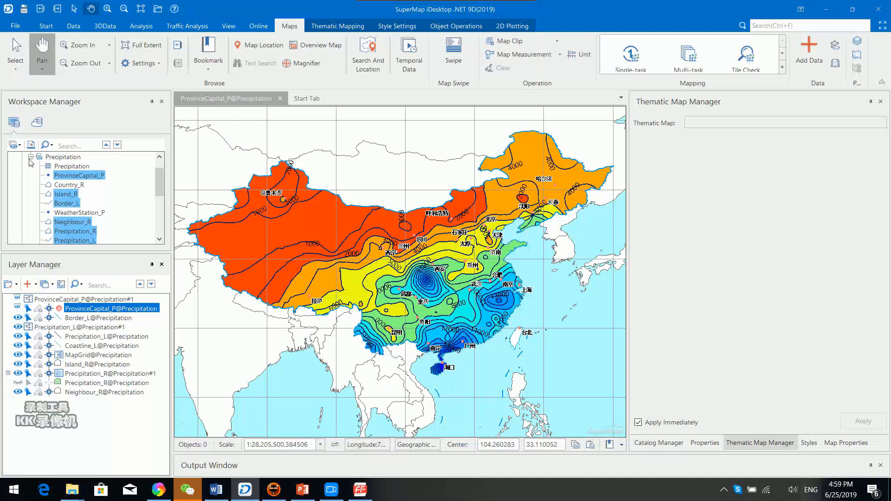
Collapse the Precipitation datasource in the workspace tree and save the map under the name Precipitation.
drag(80, 250, 80, 293)
click(31, 157)
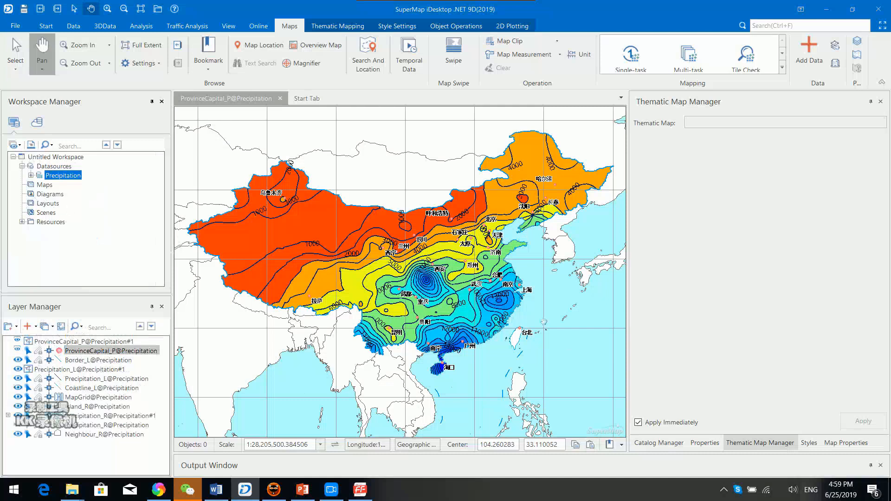
click(569, 342)
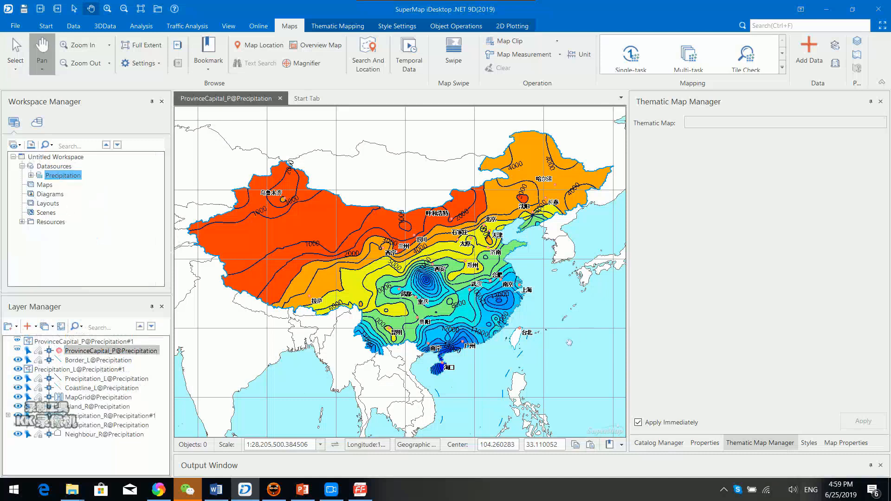
right_click(569, 342)
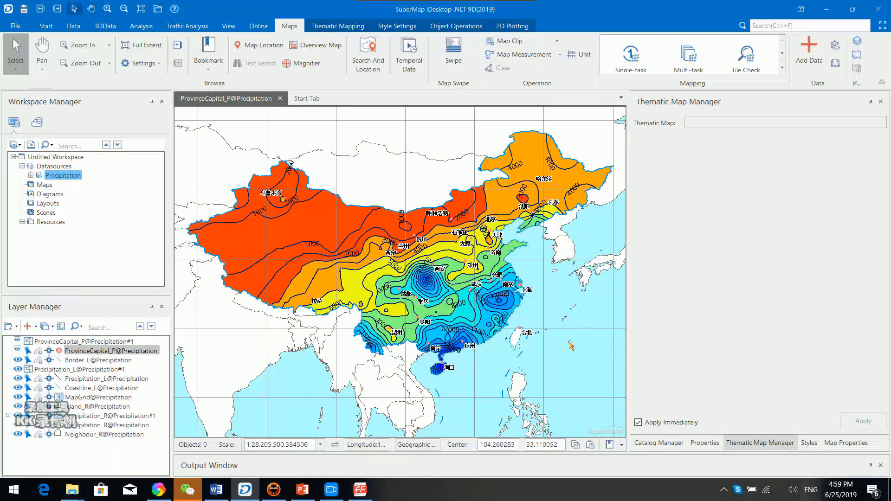
right_click(570, 343)
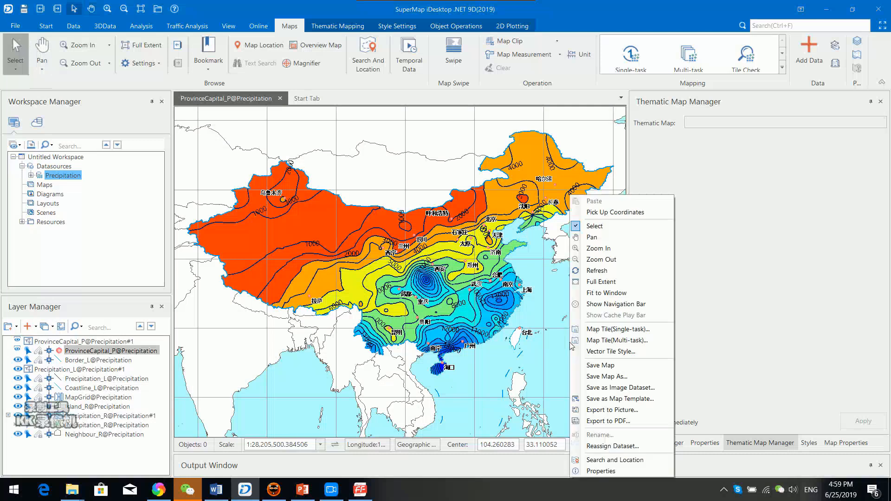
click(619, 368)
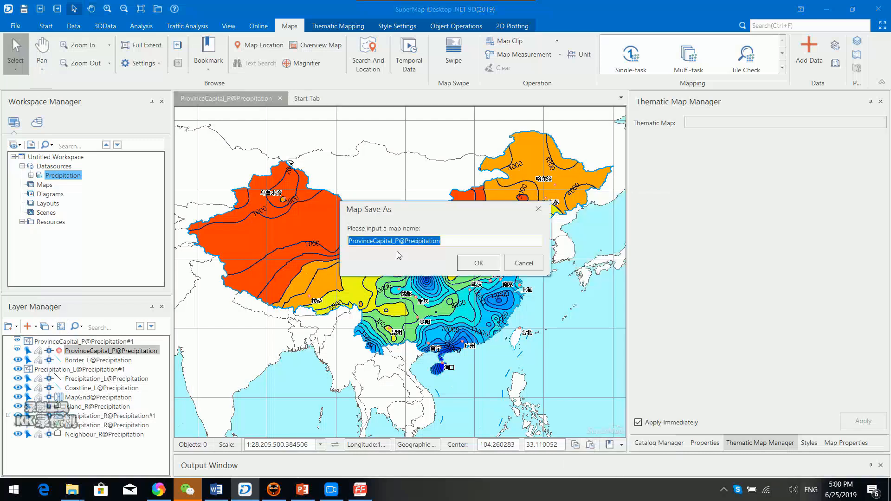
click(409, 241)
drag(405, 240, 319, 243)
key(BackSpace)
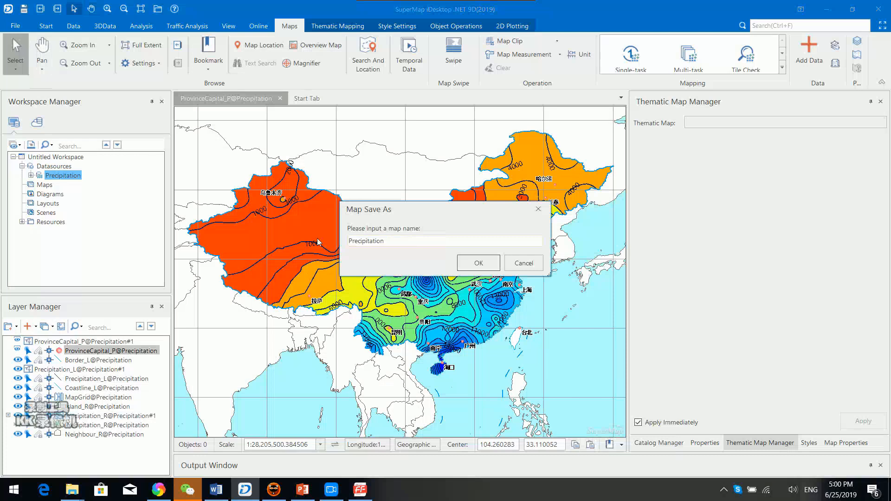
click(463, 262)
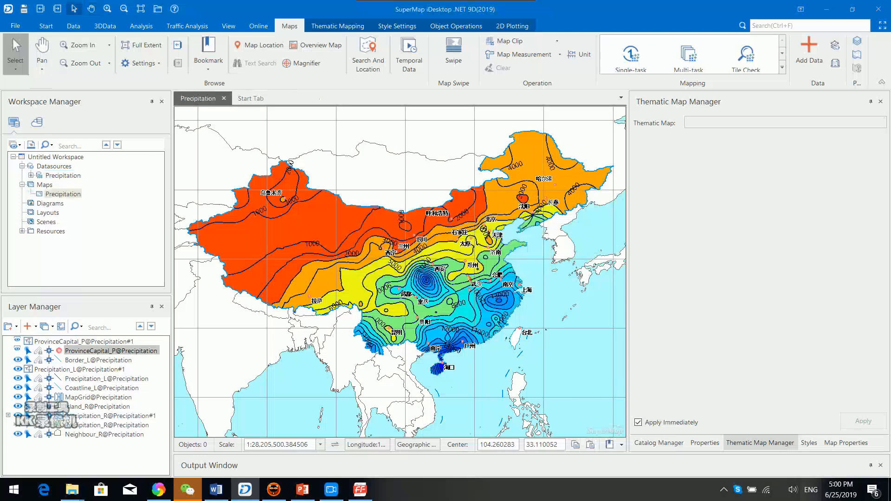
Create a new layout in the workspace from the Blank Template.
click(47, 215)
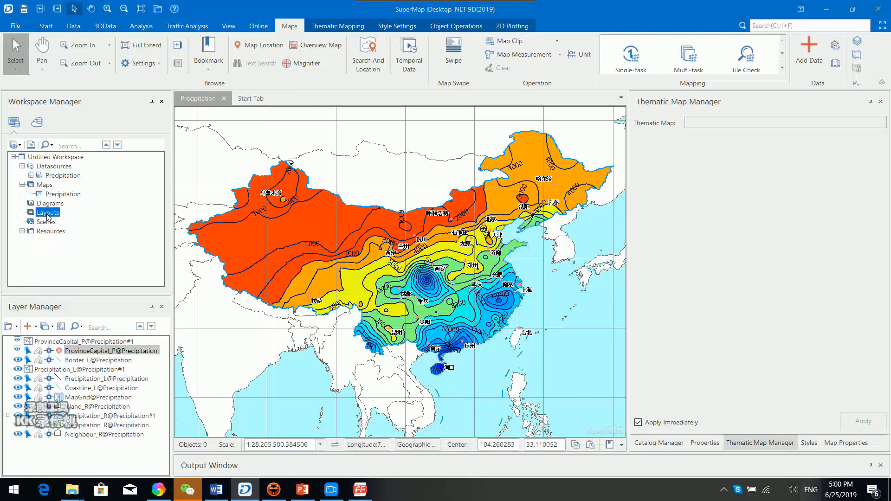
right_click(47, 216)
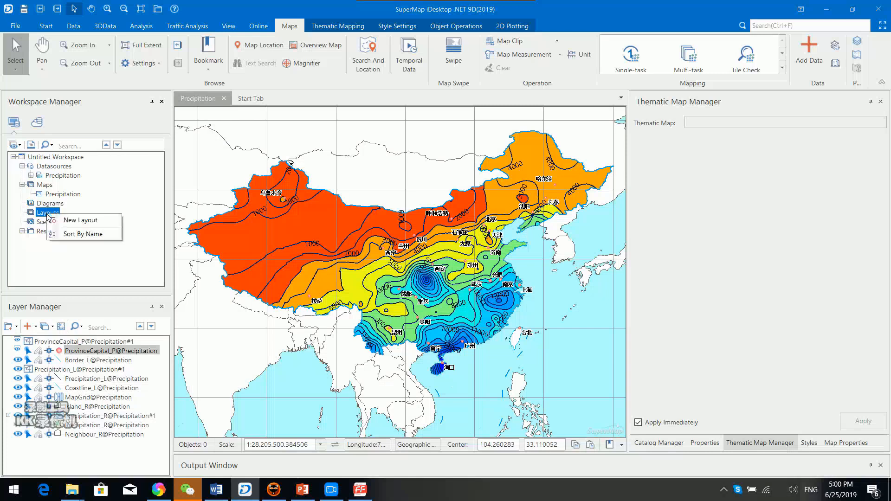
click(95, 222)
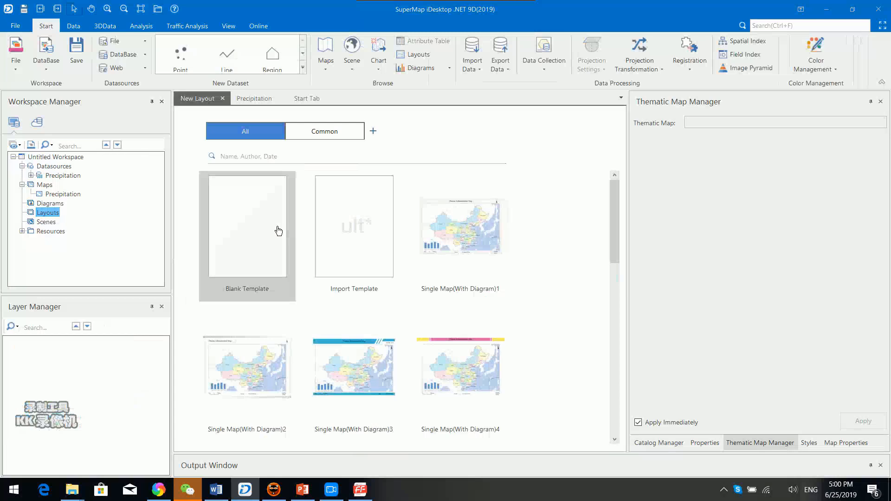
double_click(278, 230)
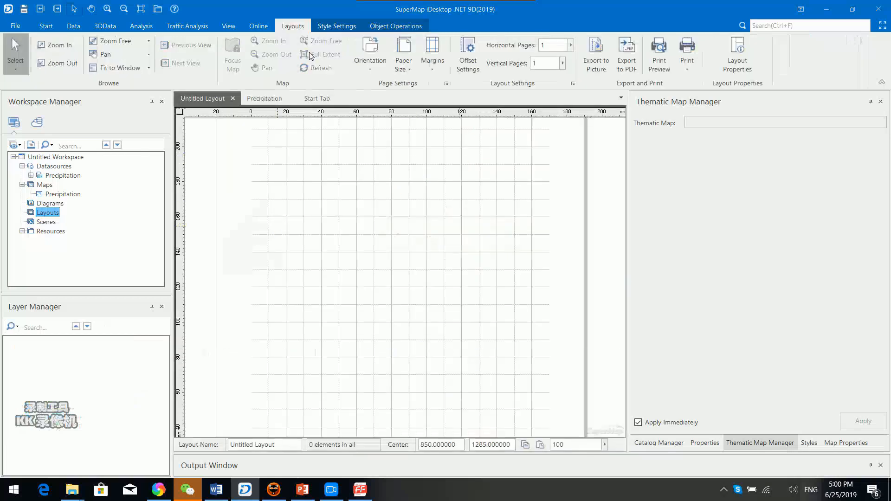
Set the layout page orientation to Horizontal, with the whole page in view.
click(367, 71)
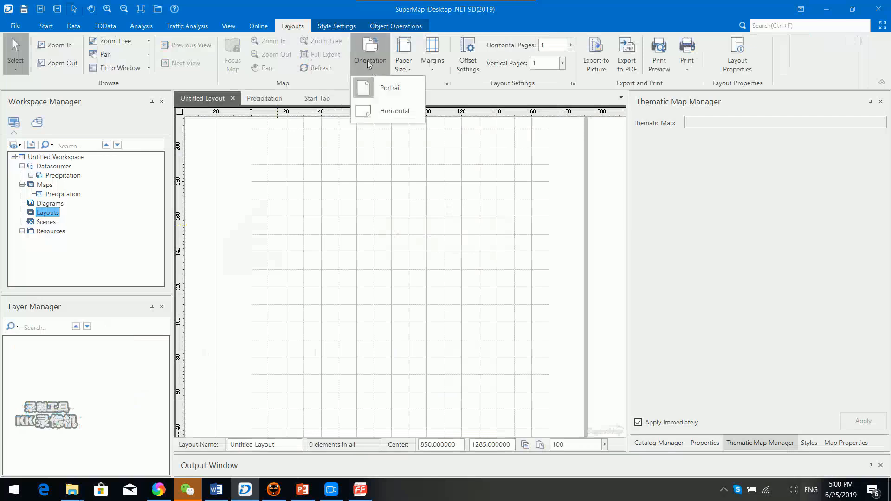
click(391, 115)
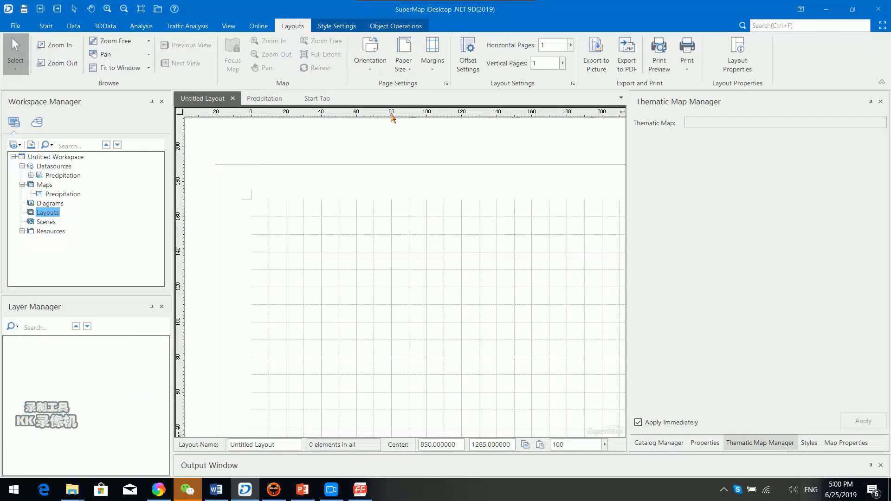
scroll(447, 302, down, 2)
drag(507, 351, 418, 285)
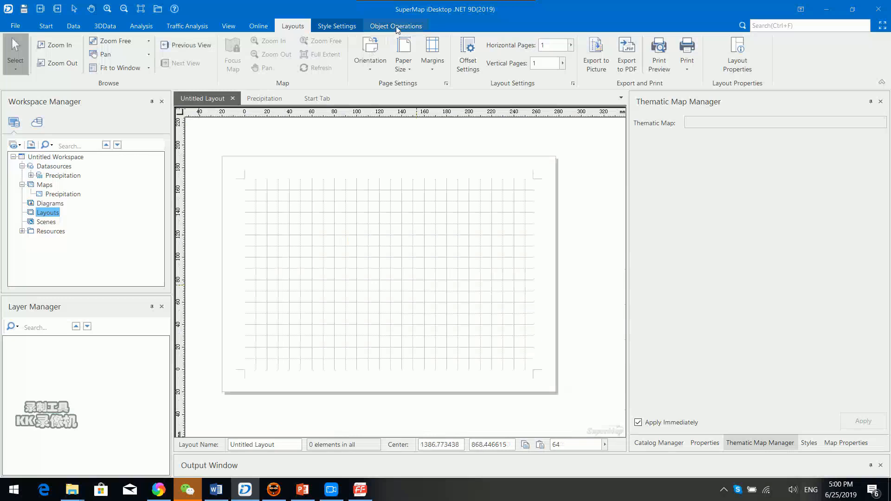
Draw a rectangular map frame about 253 by 162 mm inside the page margins and fill it with the Precipitation map.
click(411, 27)
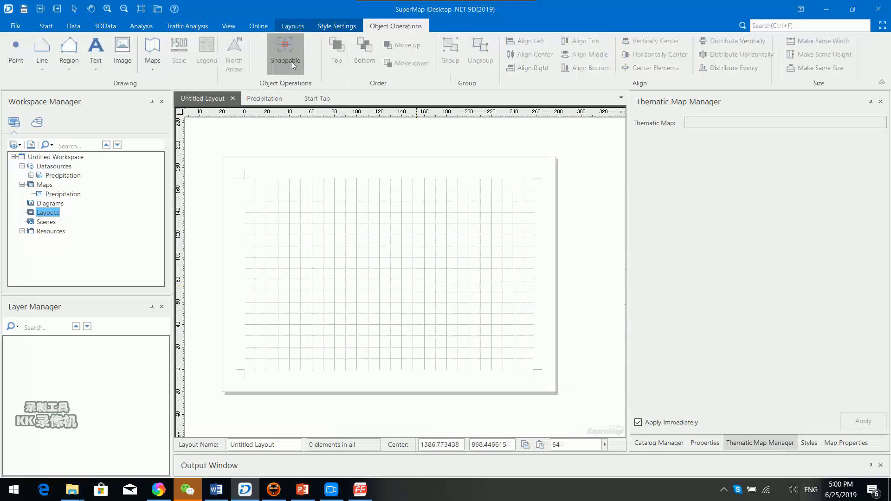
click(155, 71)
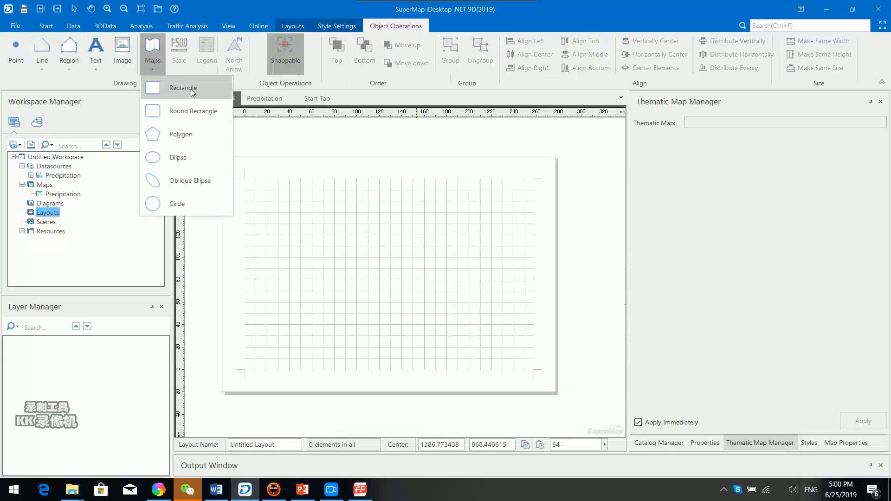
click(183, 93)
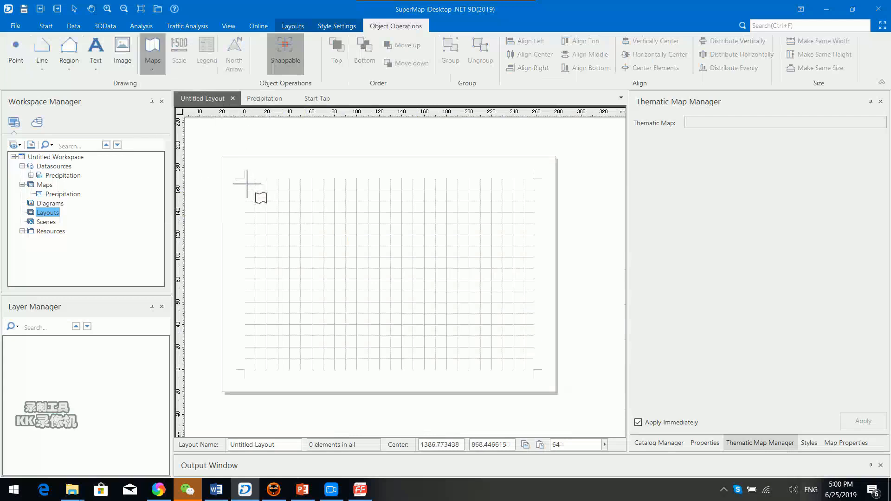
drag(247, 184, 530, 367)
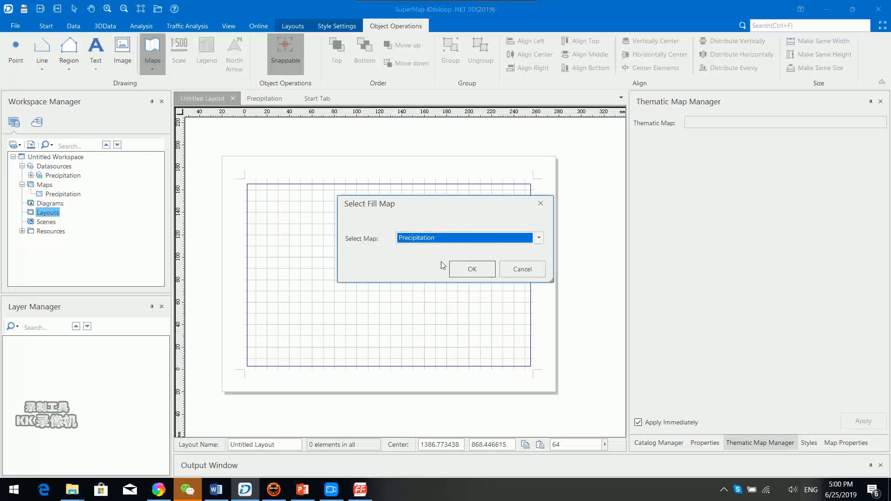
click(479, 271)
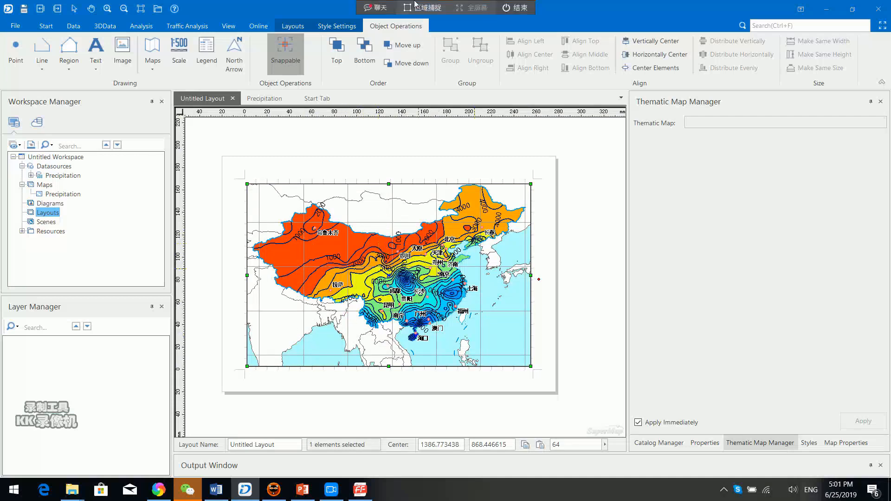
Activate the map inside the layout frame, shift its content slightly downward, and deactivate it.
click(289, 28)
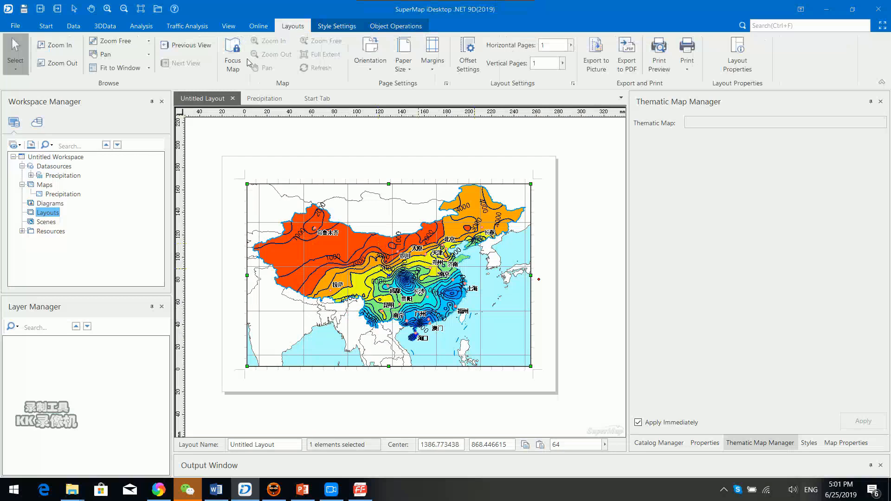
click(230, 52)
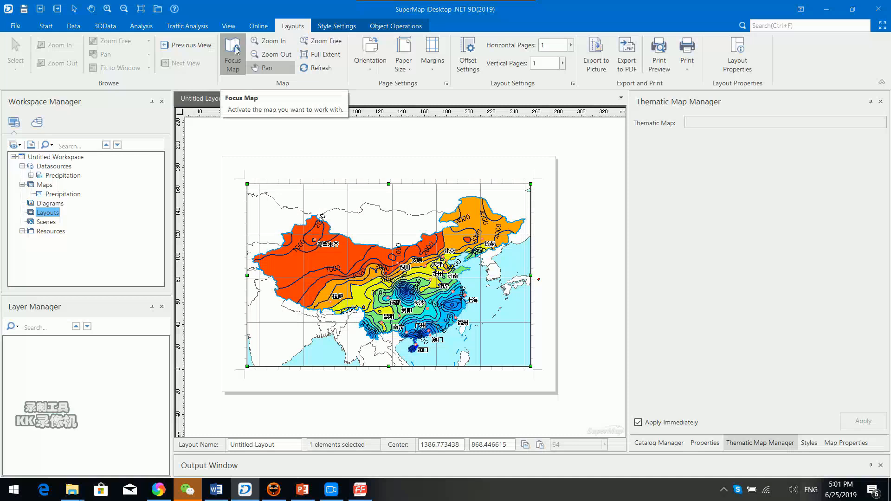
click(489, 177)
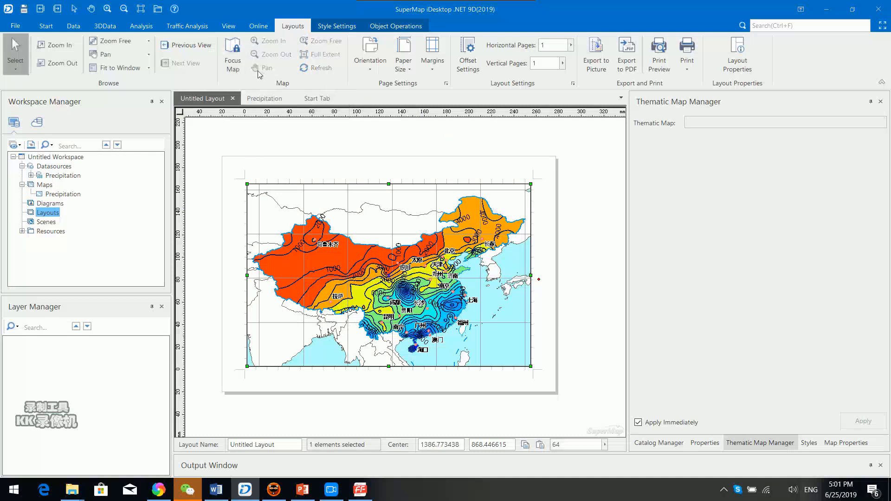
Add the title text "Precipitation in China" in the blank area above China on the layout map.
scroll(400, 323, up, 2)
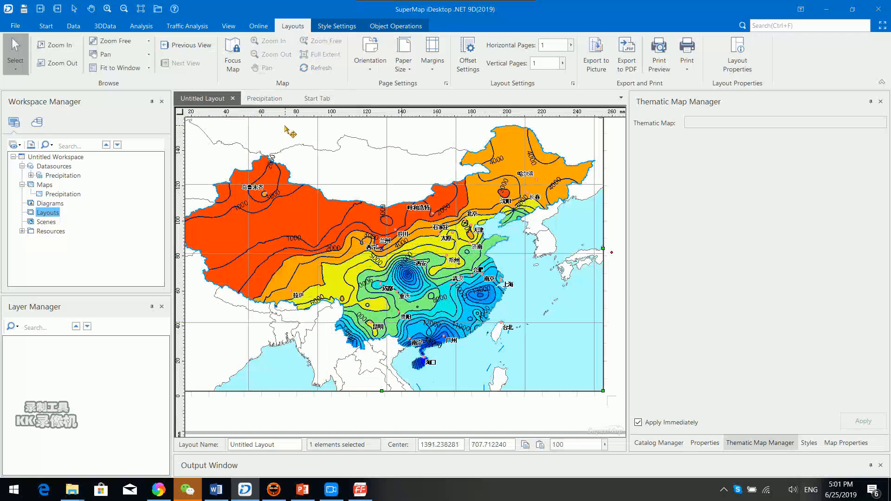
click(394, 25)
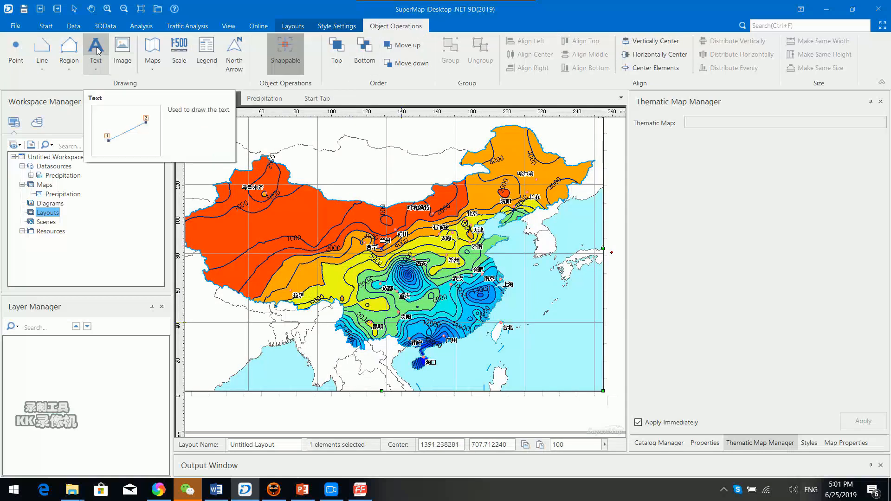
click(97, 50)
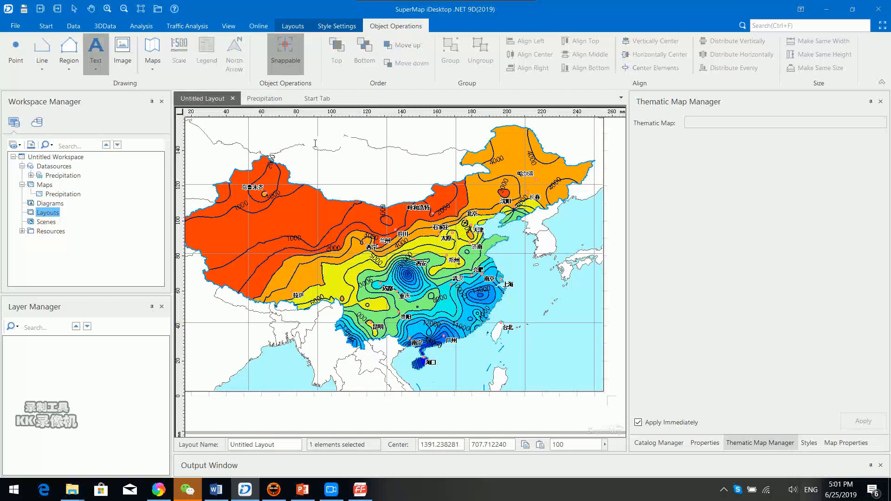
click(316, 144)
text(Precipitation in China)
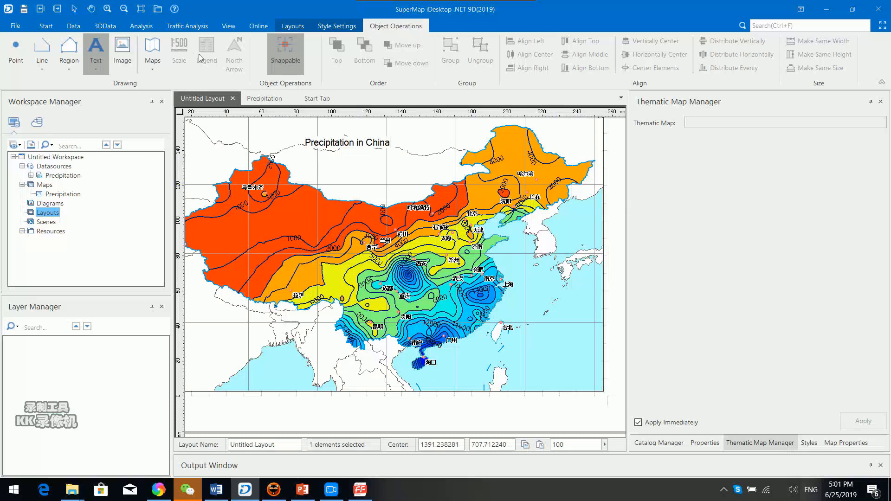
click(96, 51)
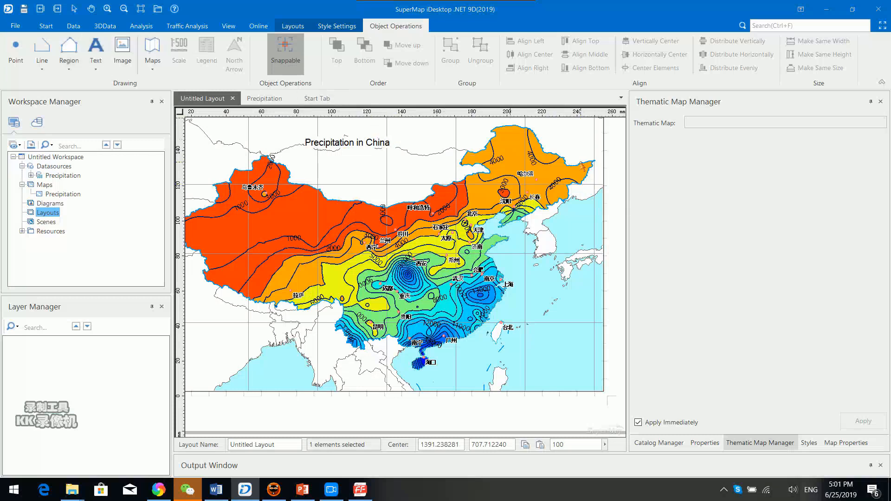
click(612, 180)
Reposition the "Precipitation in China" title, nudging it right until it sits roughly centred across the upper part of the map.
click(364, 149)
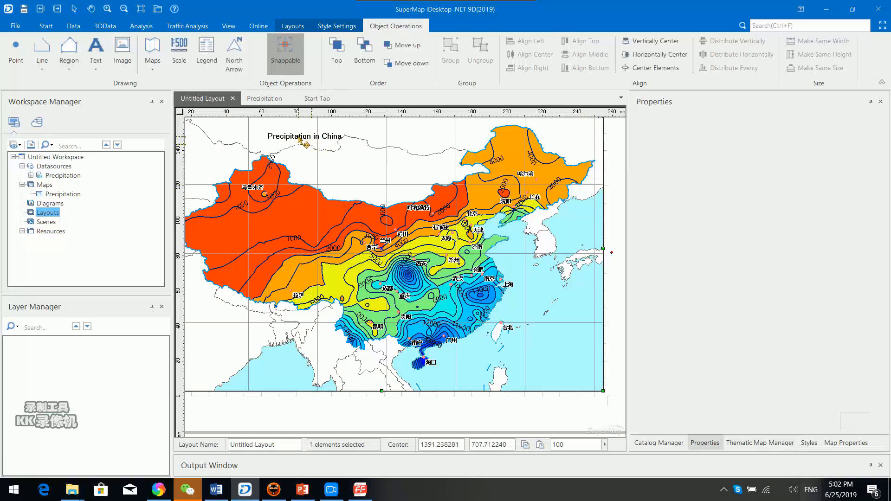
double_click(344, 180)
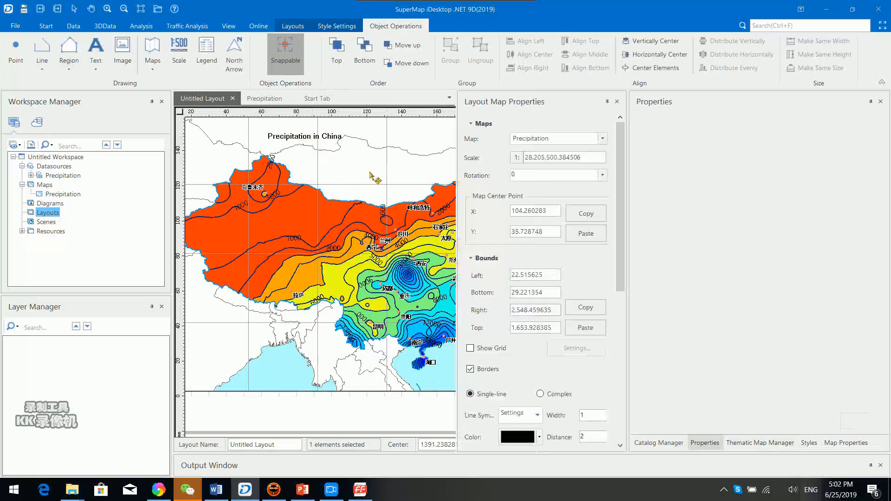
scroll(538, 190, down, 2)
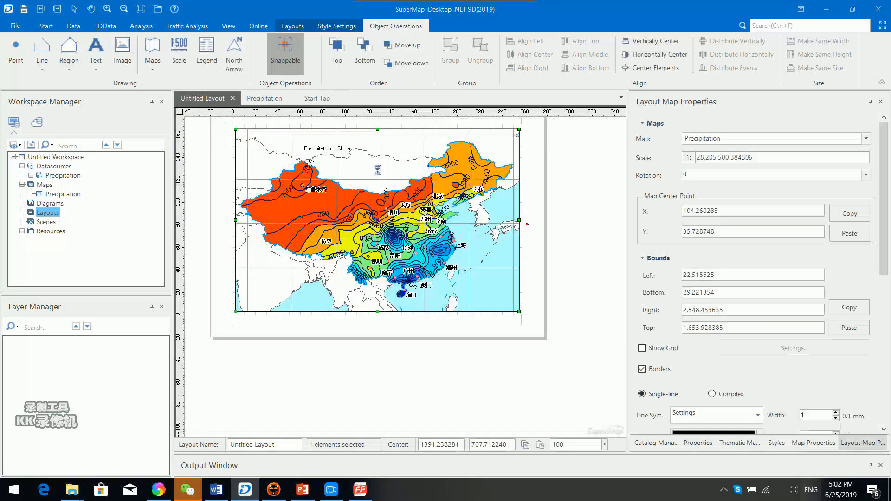
click(335, 151)
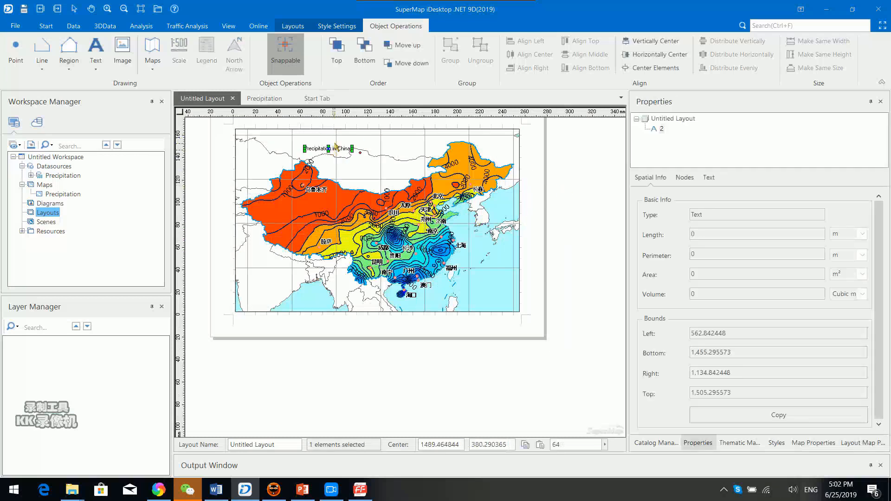
key(Right)
key(Right)
key(Right)
key(Right)
key(Right)
key(Right)
key(Right)
key(Right)
key(Right)
key(Right)
key(Right)
key(Right)
key(Right)
key(Right)
key(Right)
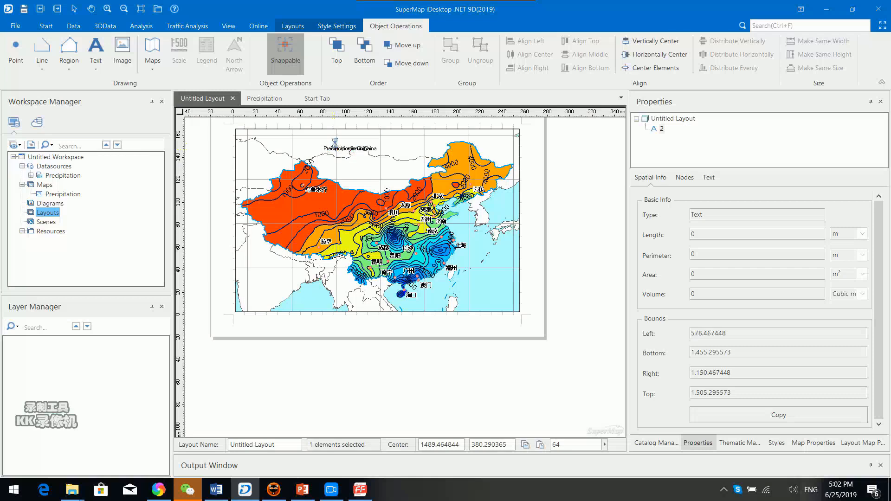
key(Right)
key(Right)
key(Right)
key(Right)
key(Right)
key(Right)
key(Right)
key(Right)
scroll(380, 212, up, 4)
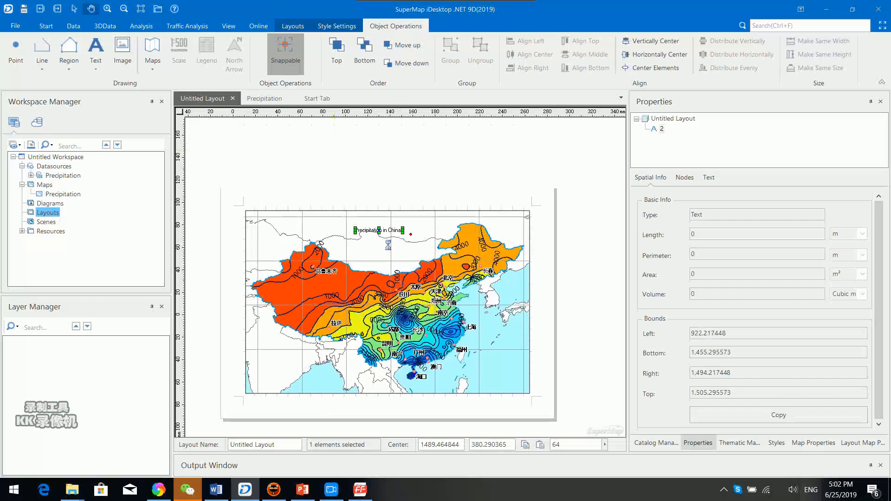
Enlarge the title text by trying a font size of 36 and setting its font height to 120.
scroll(381, 212, up, 3)
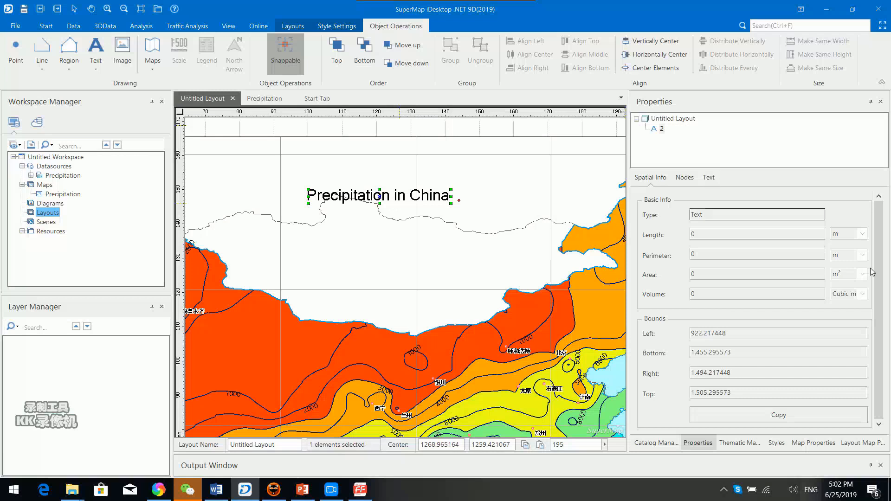
drag(878, 273, 879, 280)
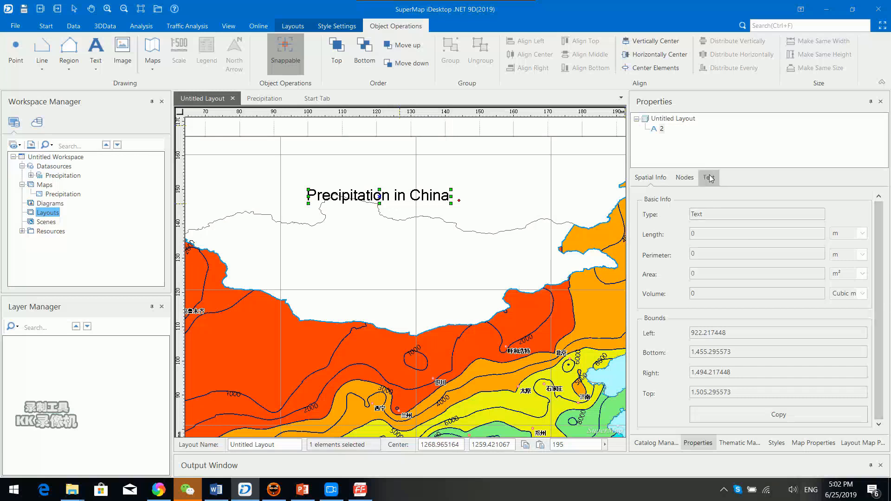
click(709, 178)
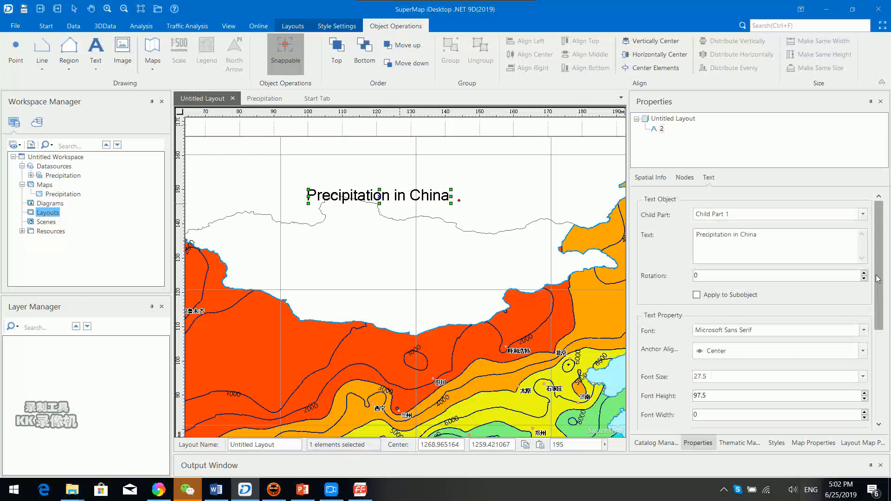
click(863, 378)
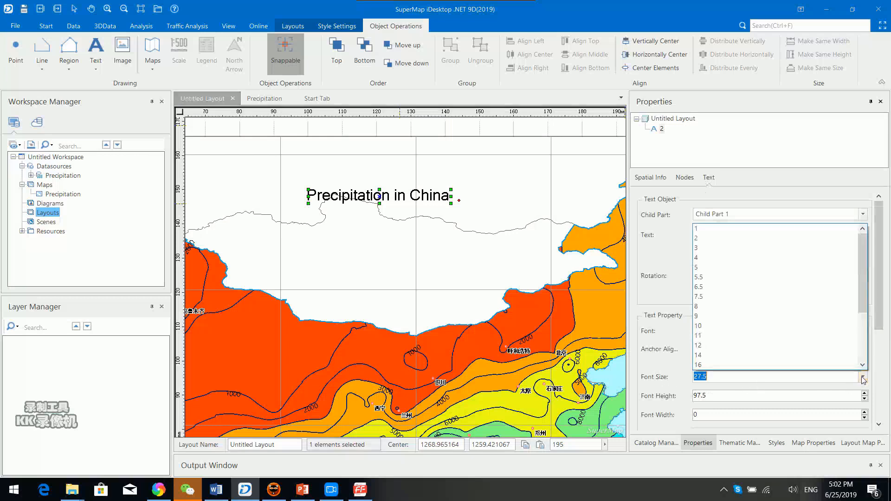
scroll(773, 325, down, 3)
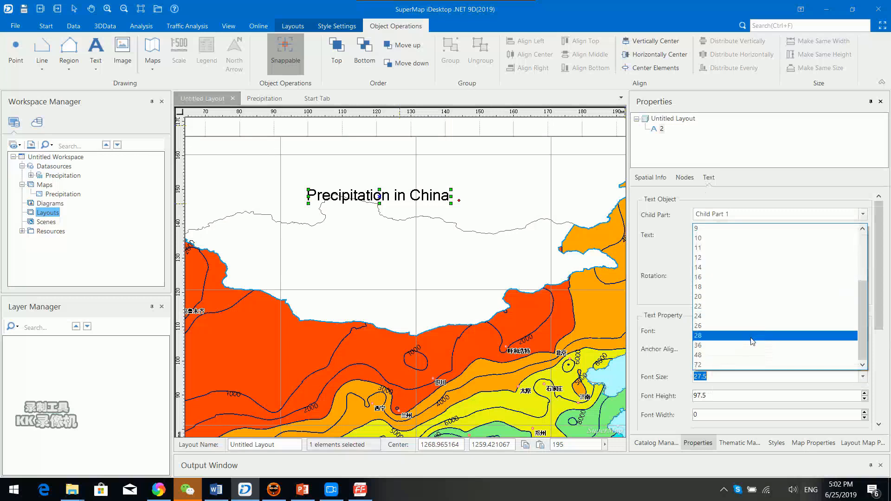
click(749, 345)
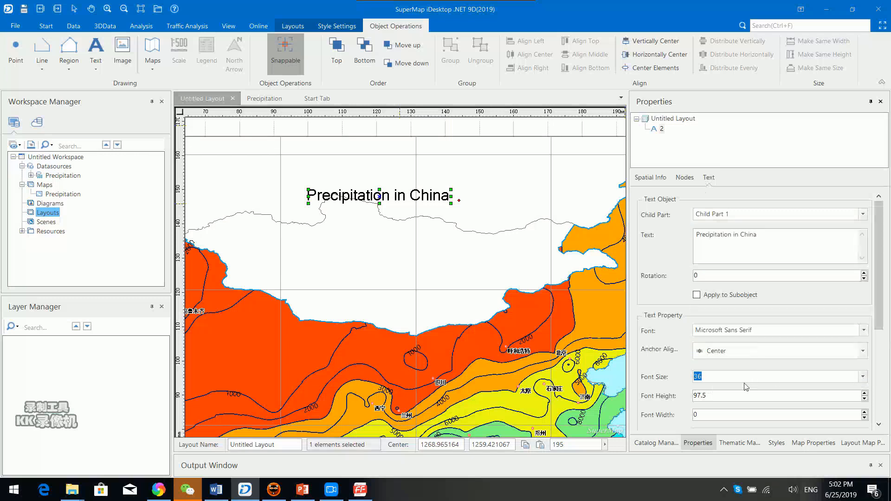
click(864, 394)
click(864, 394)
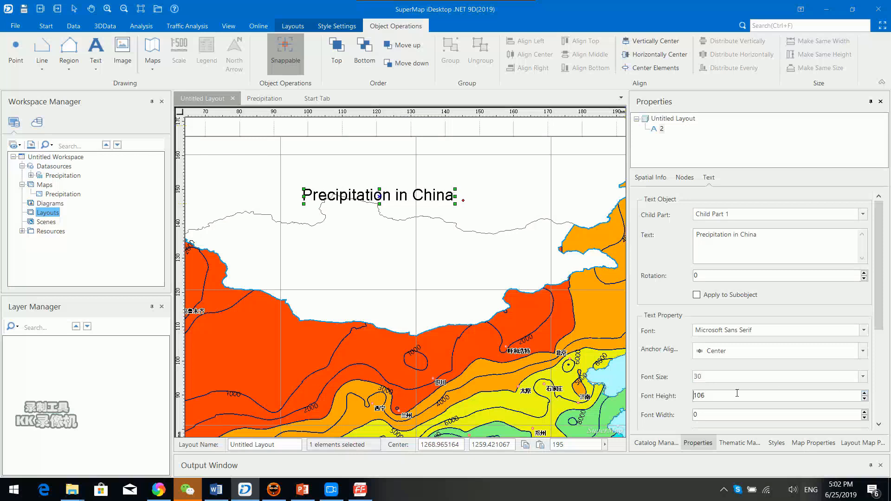
text(12)
key(Return)
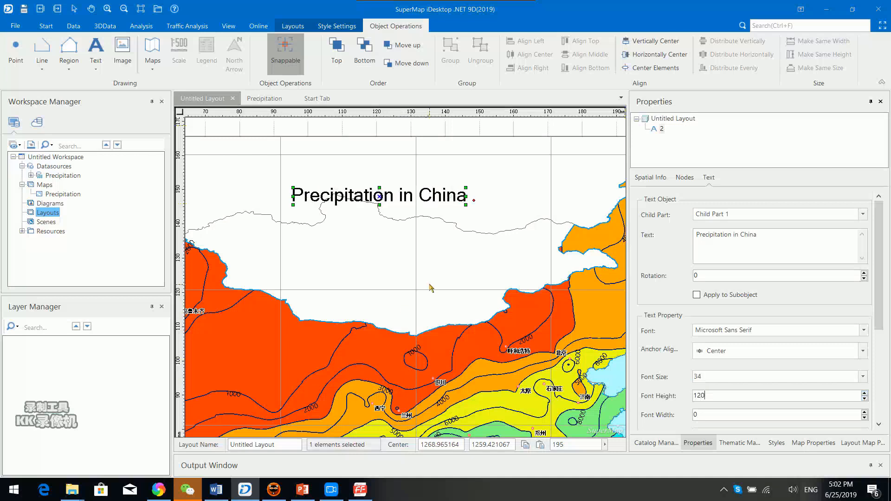
Make the "Precipitation in China" title bold and set its font height to 100.
drag(872, 297, 886, 410)
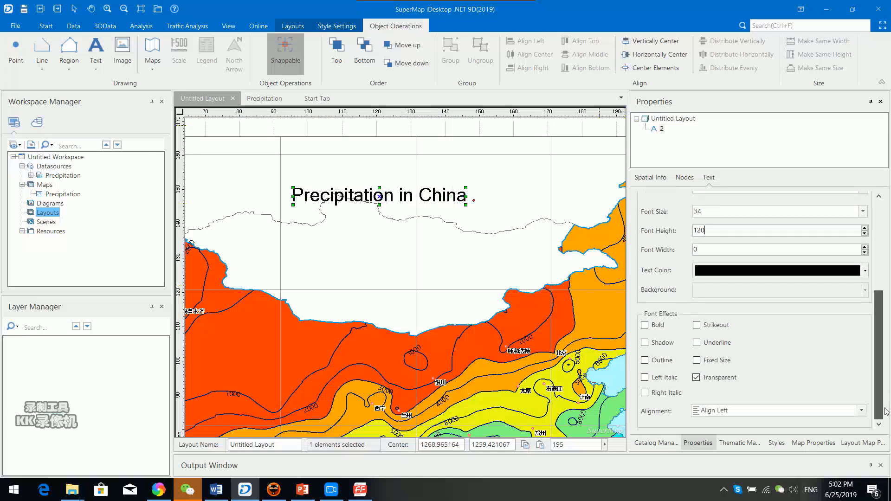
click(645, 325)
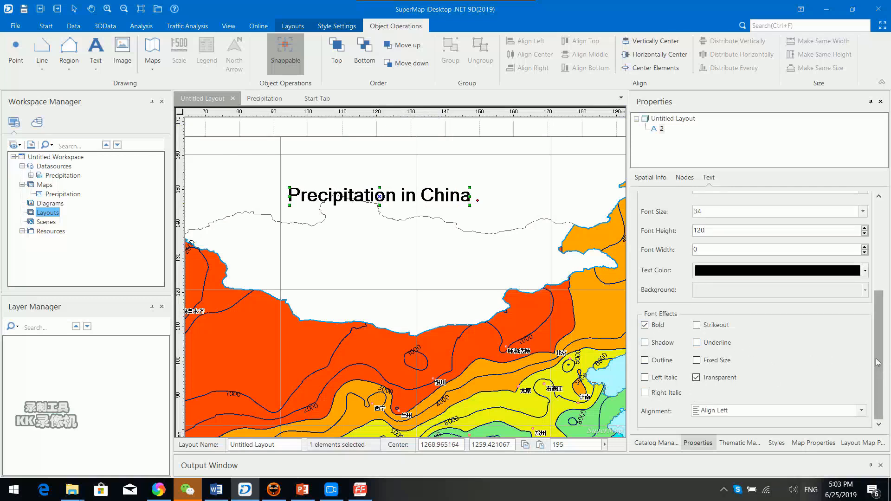
scroll(490, 291, down, 1)
scroll(490, 291, down, 1)
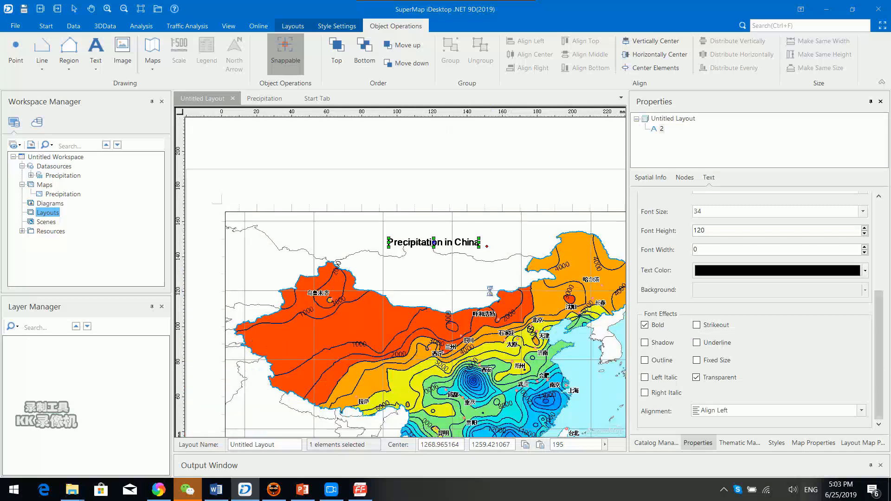
scroll(504, 281, down, 1)
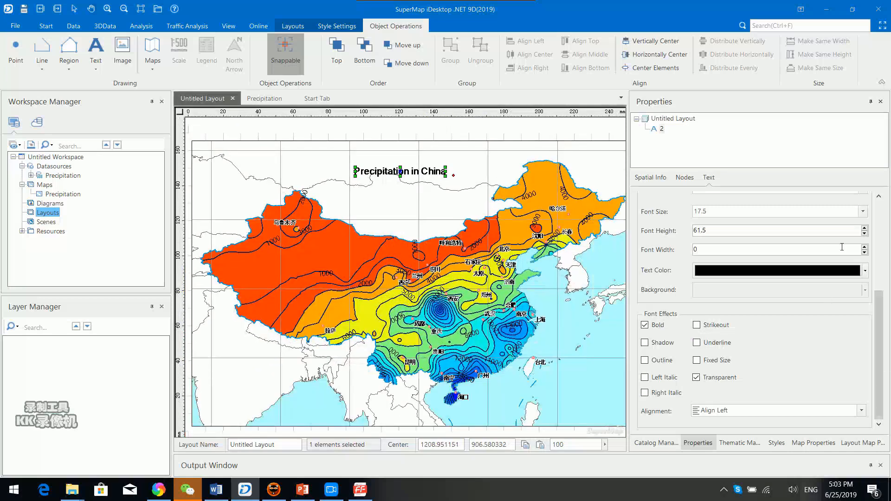
drag(879, 314, 879, 378)
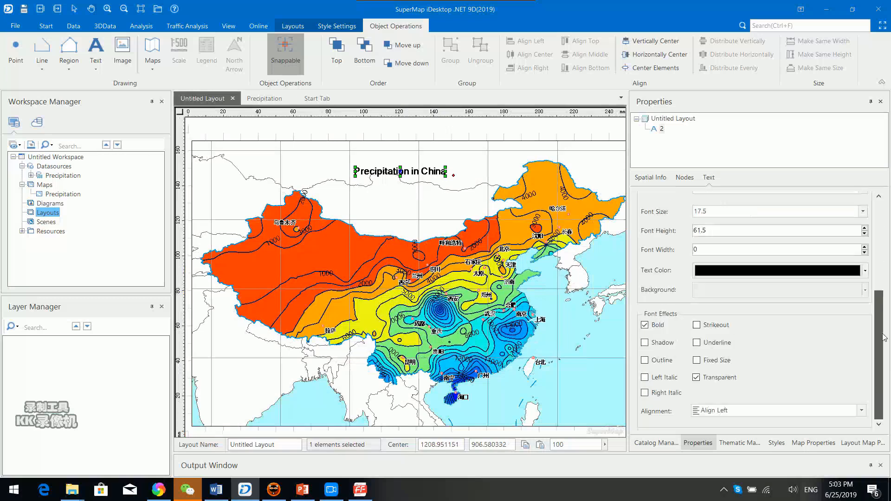
drag(884, 337, 879, 300)
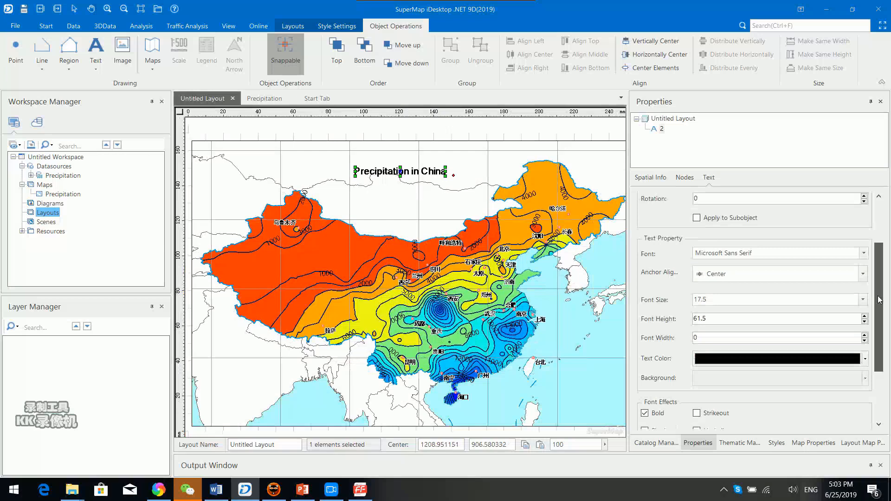
click(738, 317)
drag(736, 317, 659, 315)
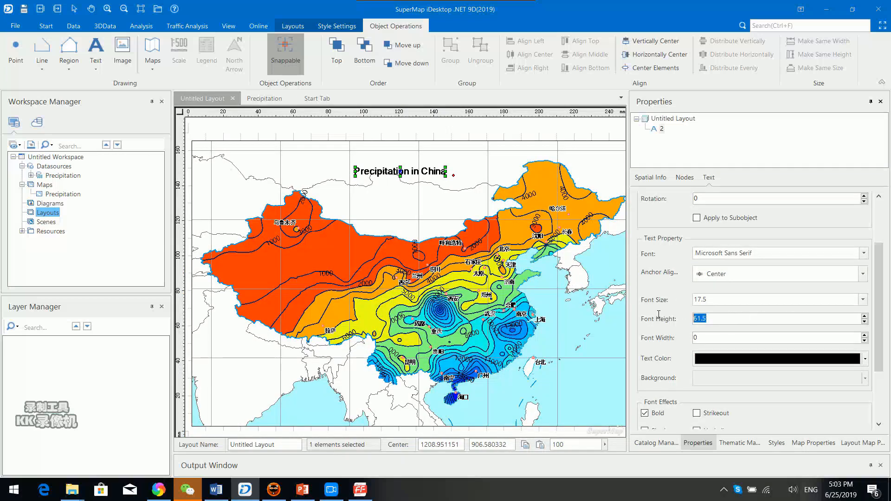
text(100)
key(Return)
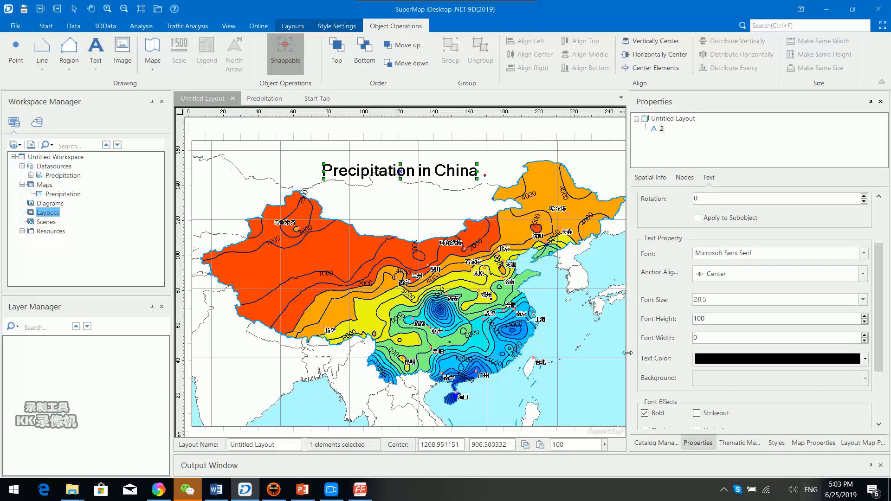
Add a north arrow in the blank area northwest of China, styled as "North arrow with the inner part of the right half filled".
click(584, 328)
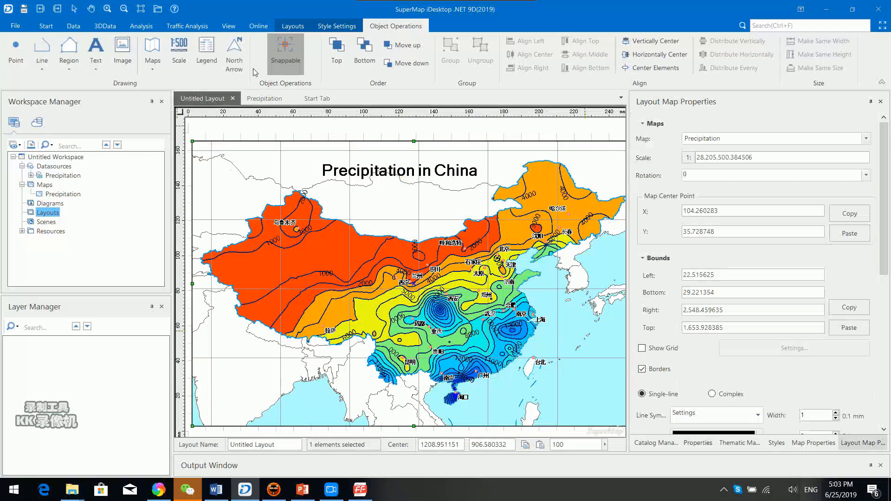
click(235, 55)
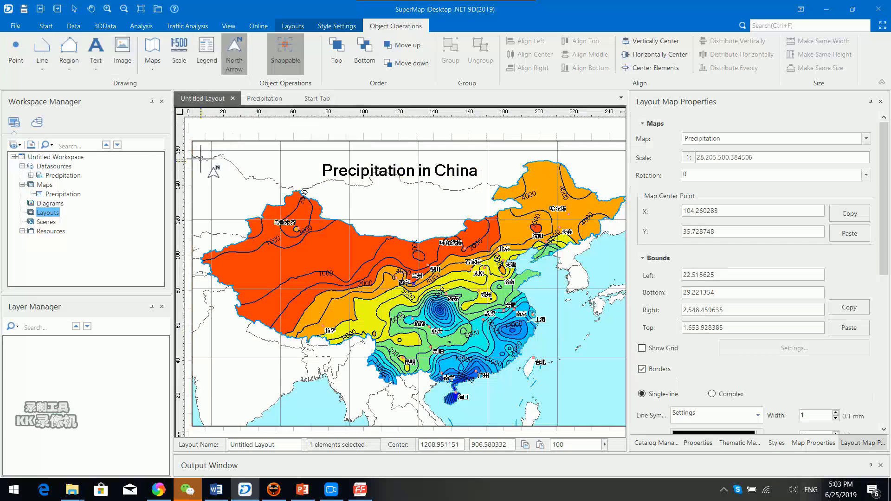
click(221, 177)
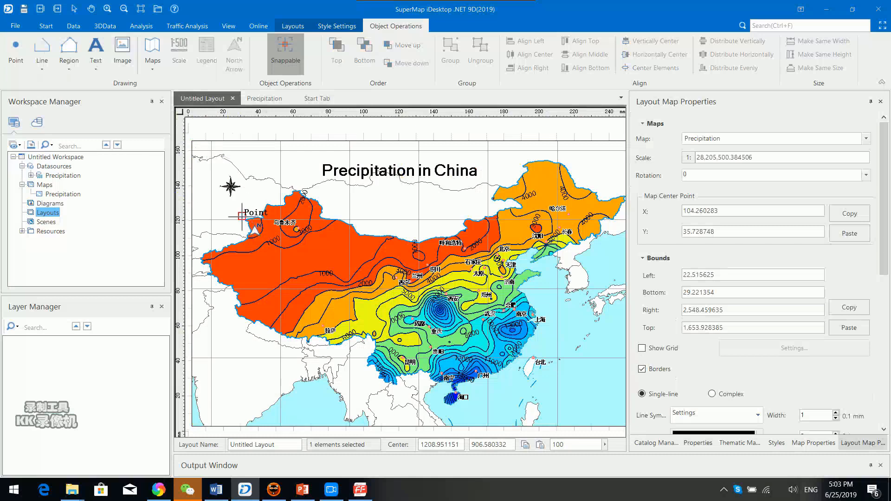
drag(242, 217, 242, 216)
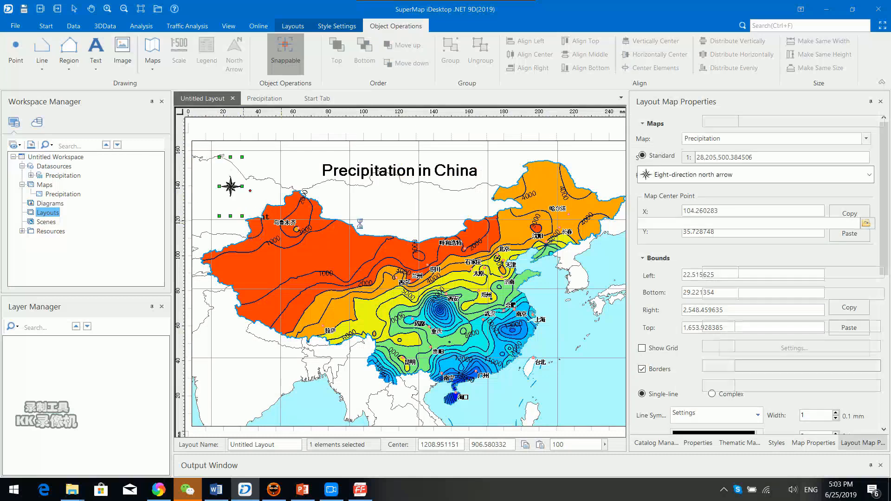
click(869, 174)
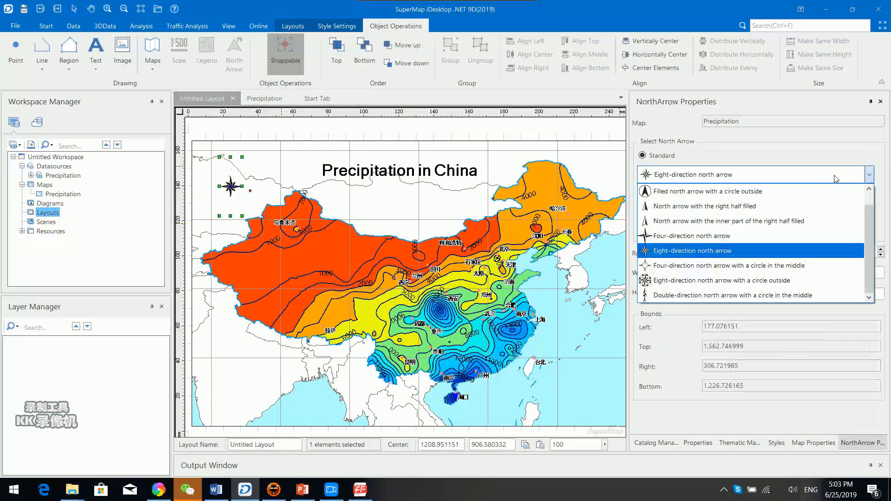
click(752, 222)
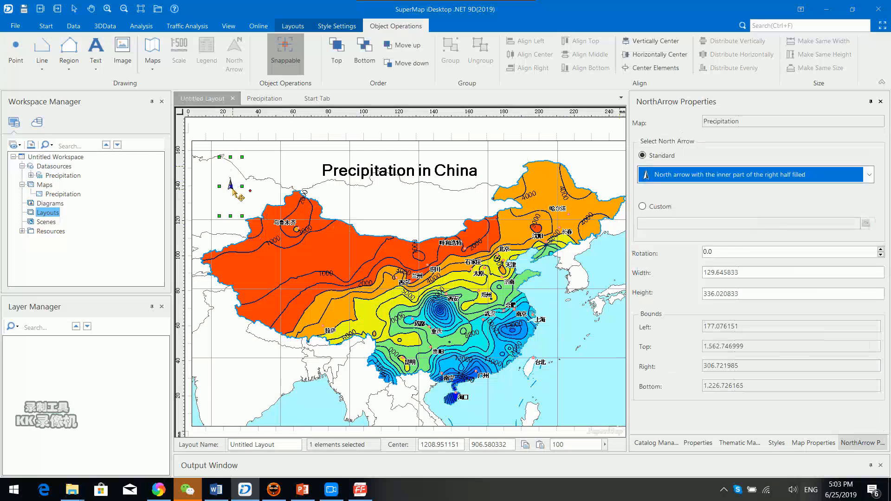
Enlarge the north arrow to about 294 wide by 489 high and place it near the map frame's upper-left corner.
drag(221, 160, 203, 142)
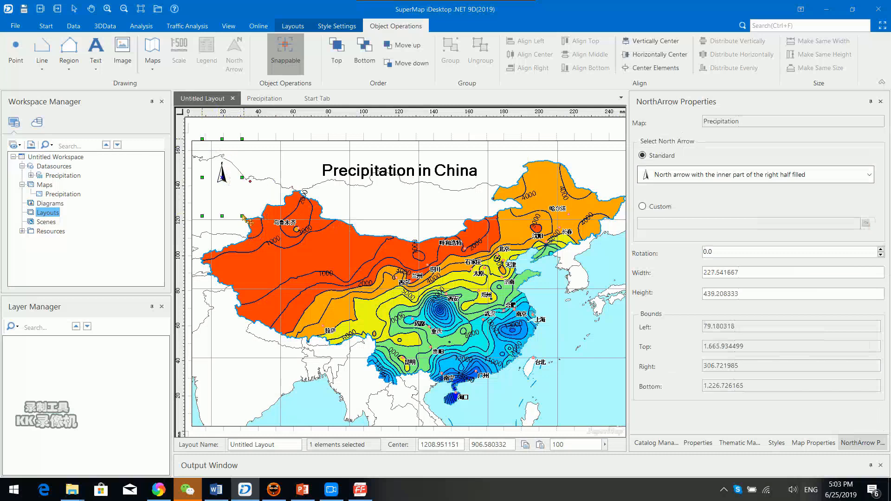
drag(242, 216, 258, 239)
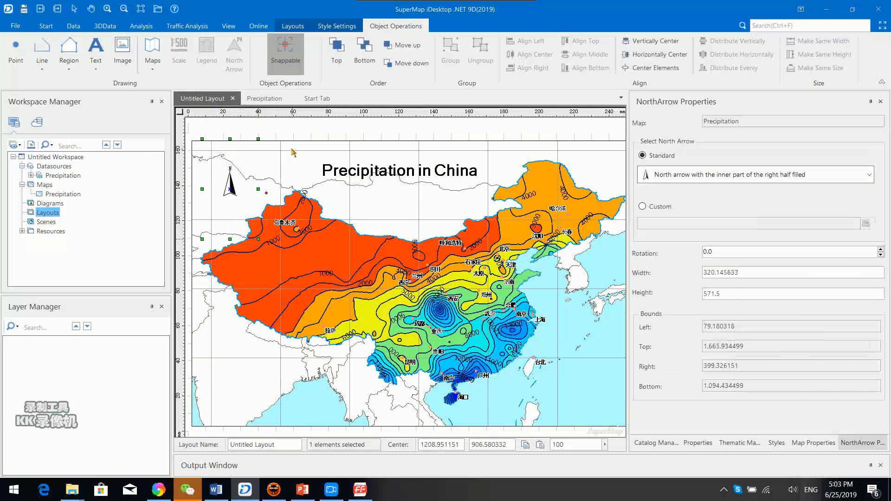
drag(258, 238, 249, 226)
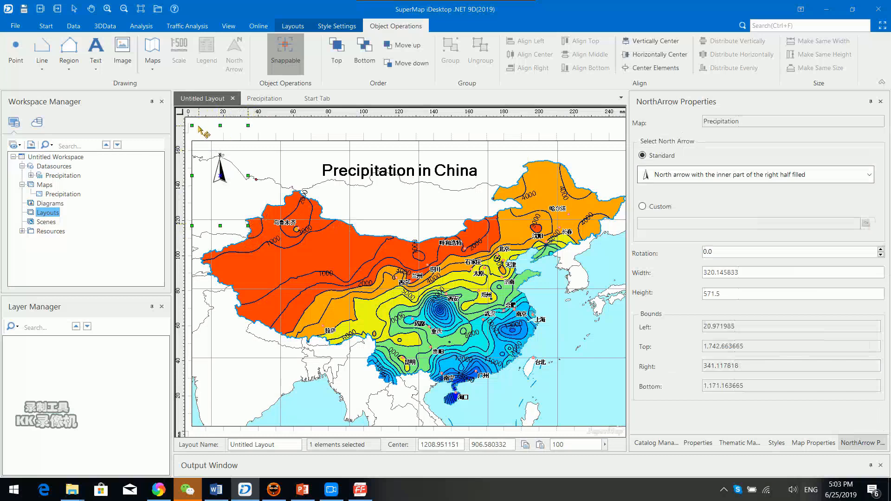
drag(190, 125, 196, 139)
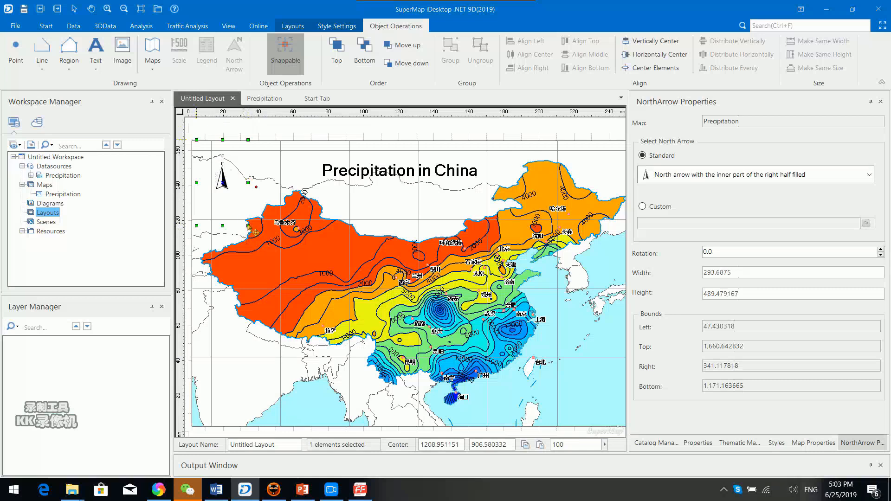
Add a scale bar for the Precipitation map in the sea area near the map frame's lower-right corner.
click(425, 194)
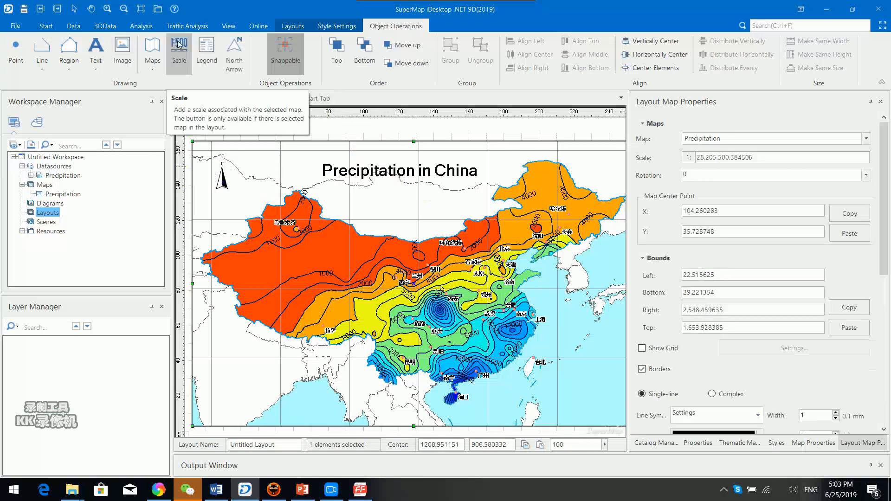
click(180, 51)
click(538, 391)
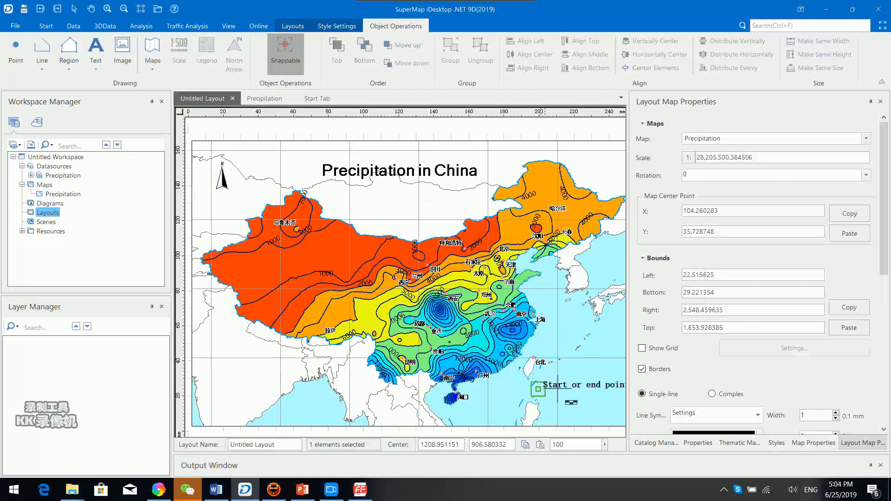
click(597, 392)
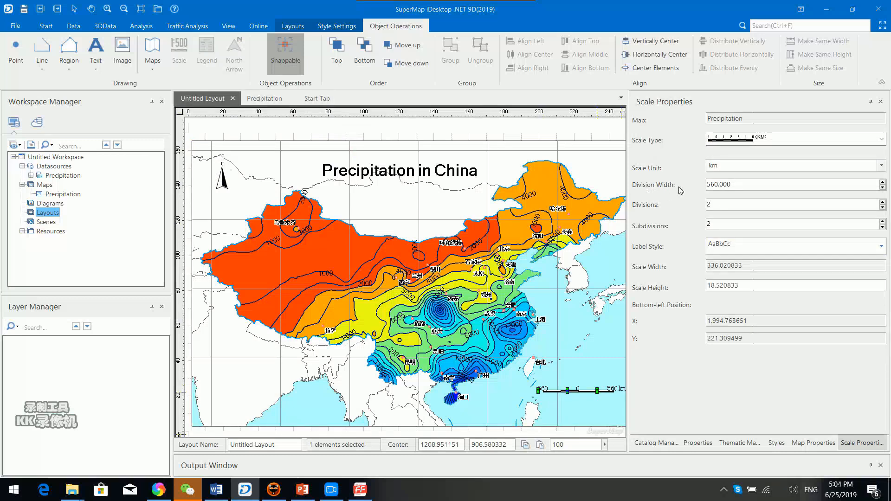
Set the scale bar's division width to 500 km, try a thin-line scale type, and settle on a thick black bar type.
click(713, 183)
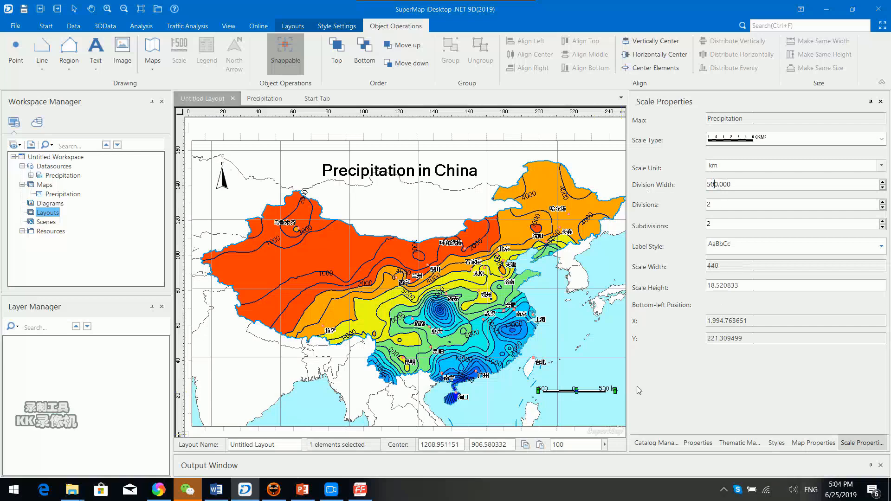
scroll(576, 393, up, 2)
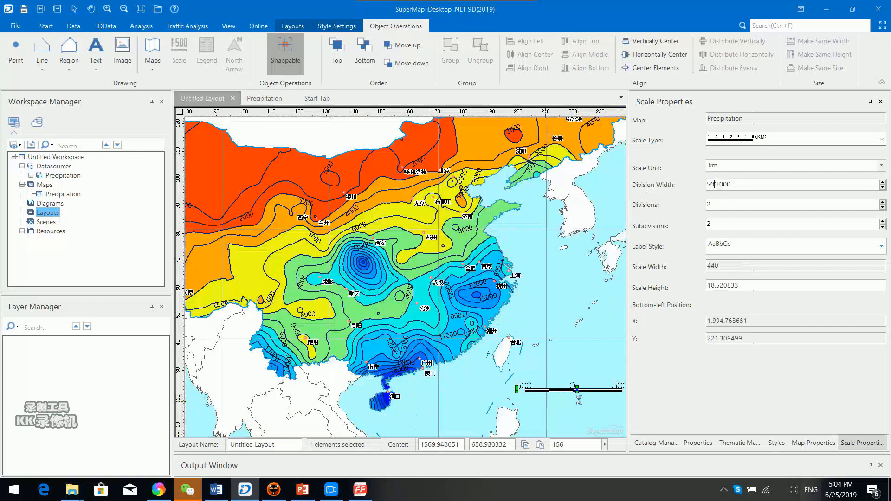
scroll(579, 400, down, 2)
click(773, 141)
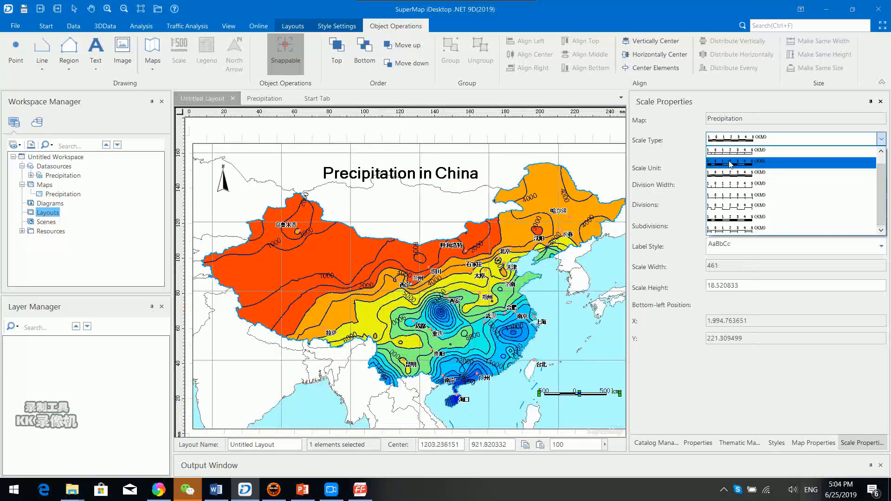
click(757, 207)
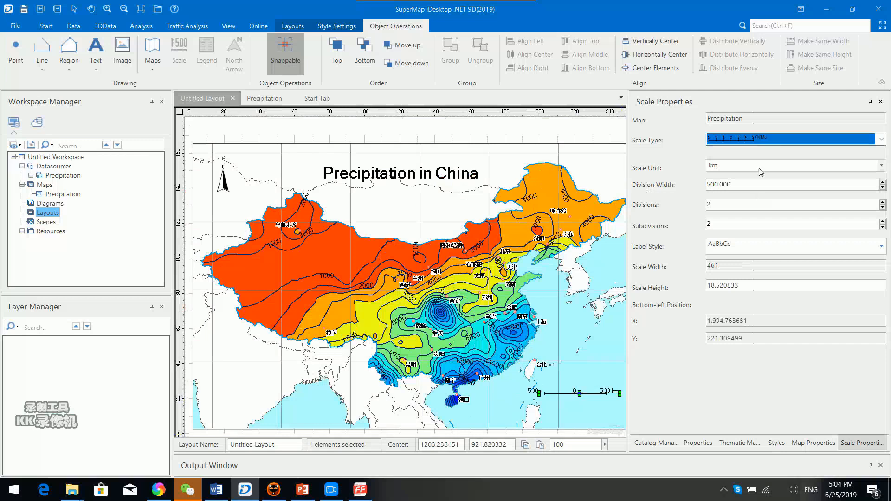
click(763, 142)
click(755, 221)
Add a legend for the Precipitation map in the map frame's lower-left corner, about 640 wide by 520 high.
click(223, 334)
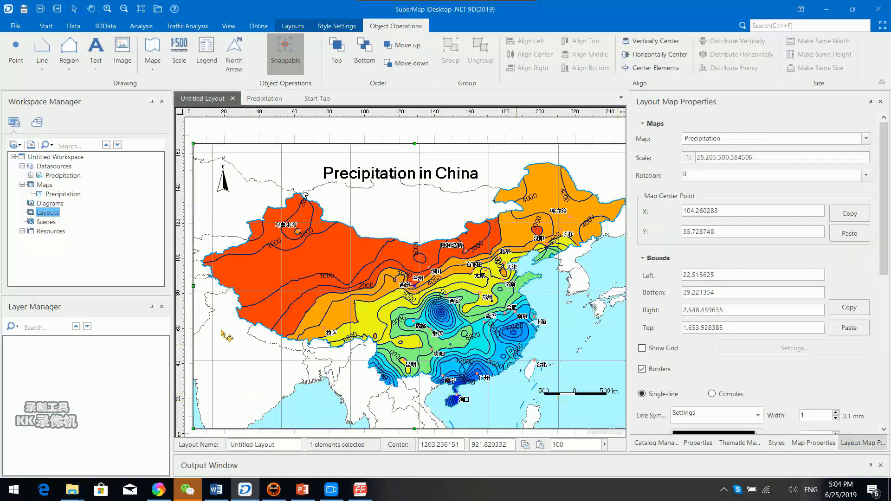
click(206, 51)
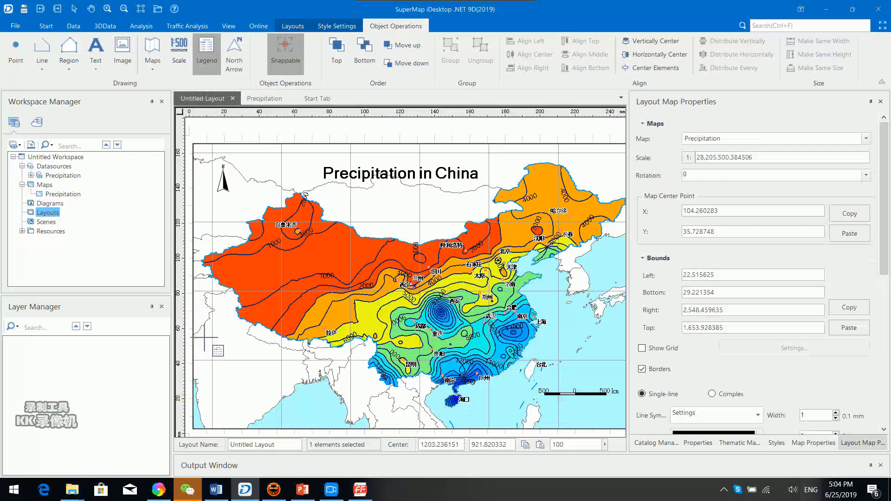
mouse_move(233, 349)
mouse_down()
mouse_move(325, 434)
mouse_move(316, 428)
mouse_up()
right_click(317, 429)
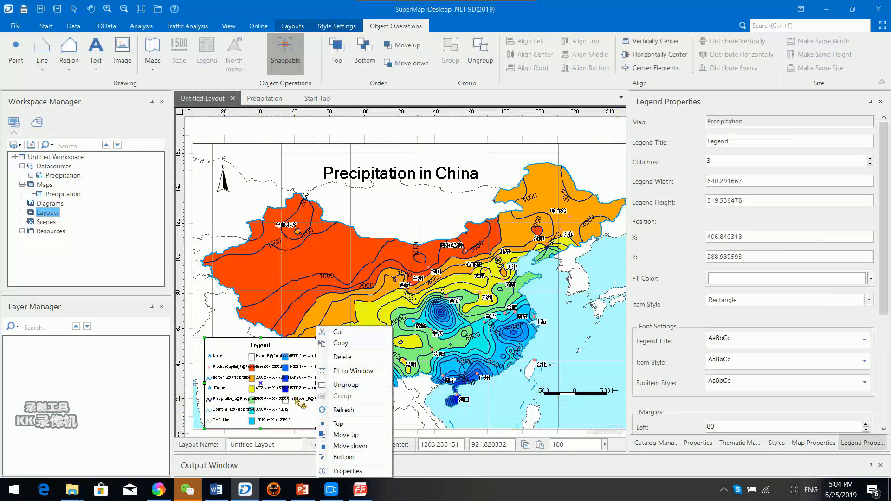
click(506, 374)
Widen the legend to about 1,376 so that its three columns of entries no longer overlap.
drag(359, 386, 416, 287)
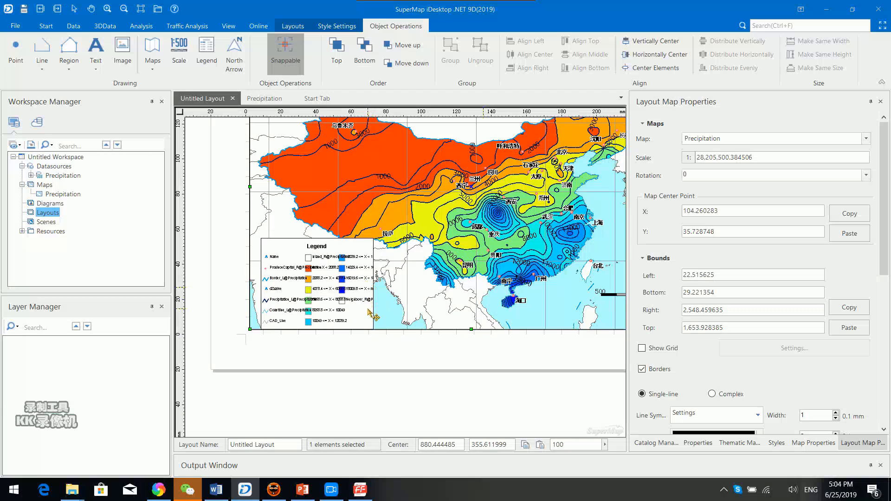
scroll(358, 292, up, 2)
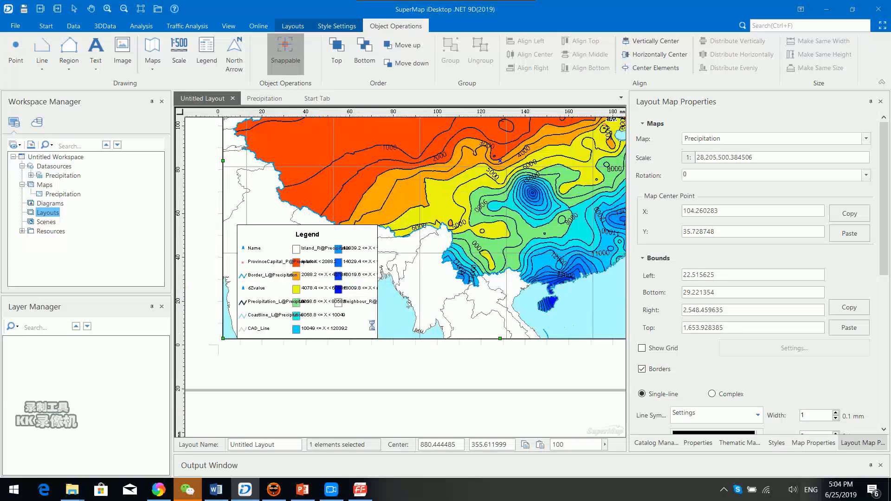
click(390, 394)
click(354, 285)
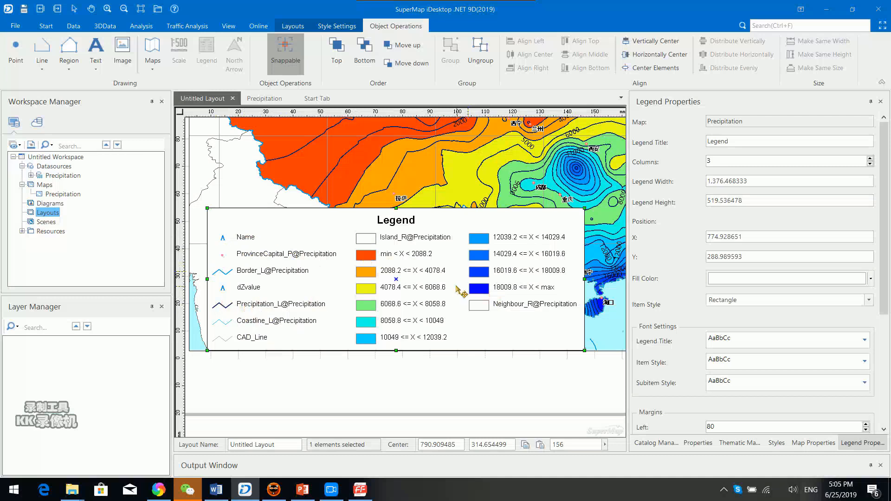
Ungroup the legend and delete its whole first column of entries, from Name down to CAD_Line.
right_click(338, 292)
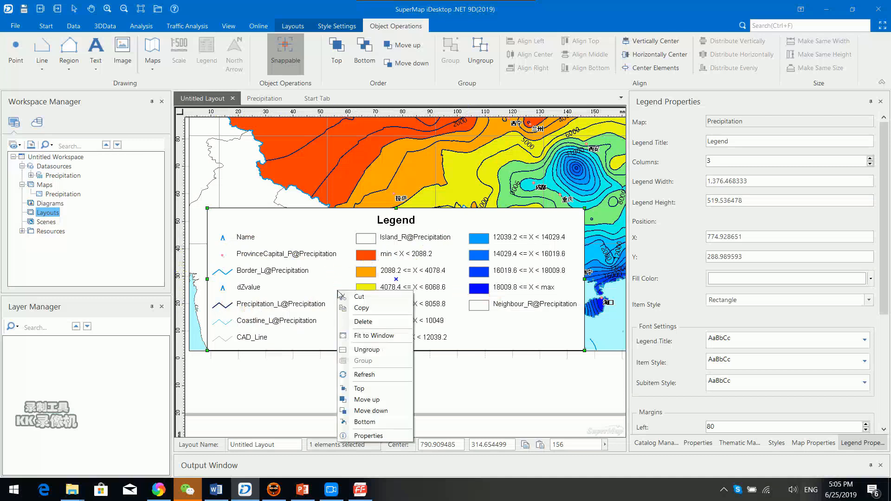
click(362, 351)
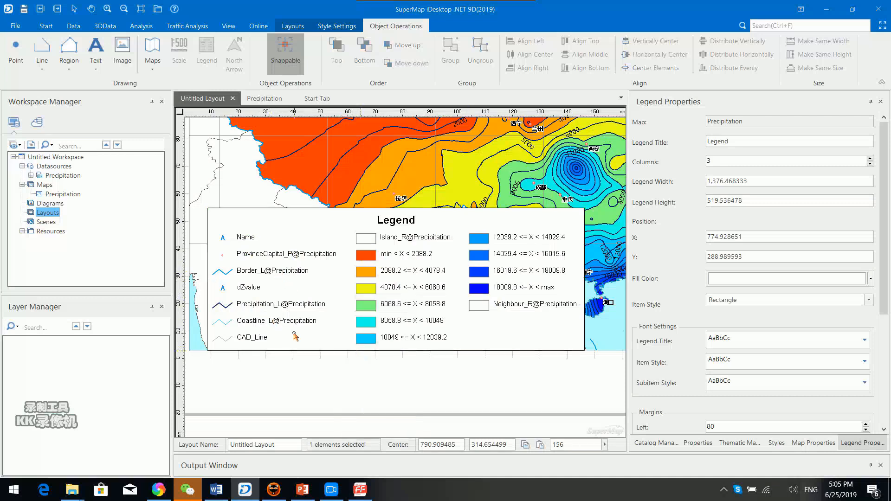
drag(348, 349, 210, 226)
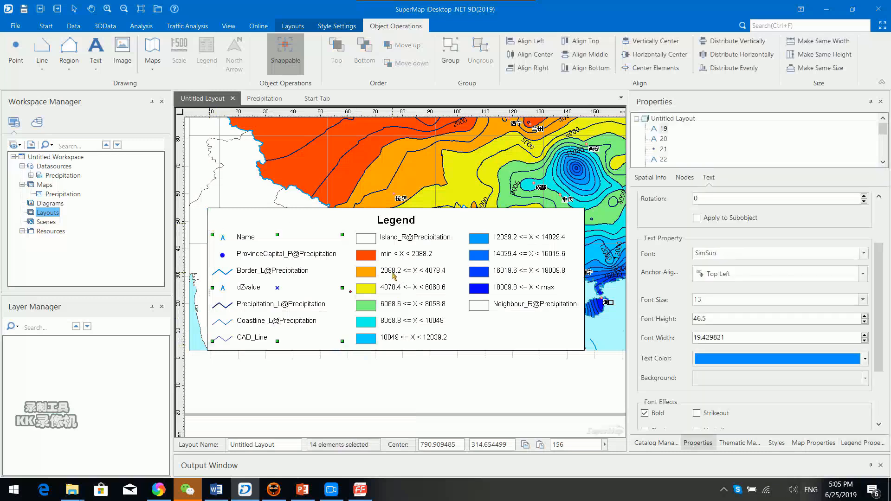
key(Delete)
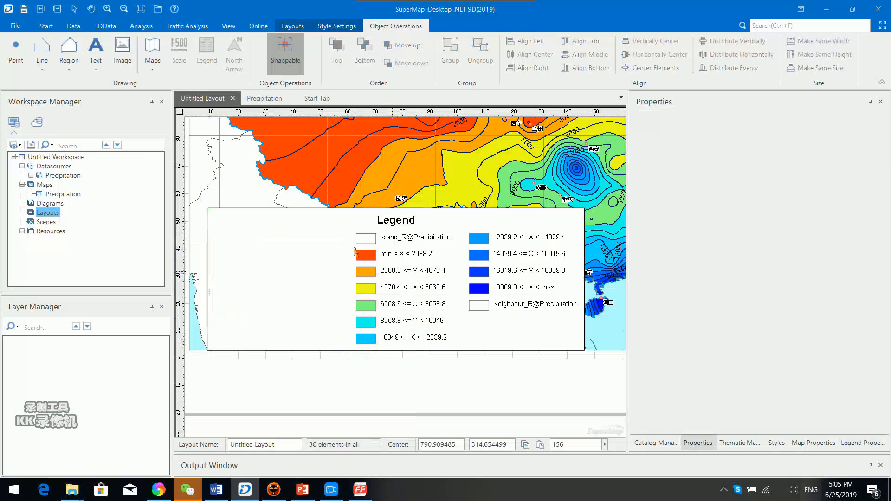
Delete the Neighbour_R@Precipitation legend entry and shrink the legend frame's left edge in to the remaining two columns.
drag(468, 298, 588, 327)
key(Delete)
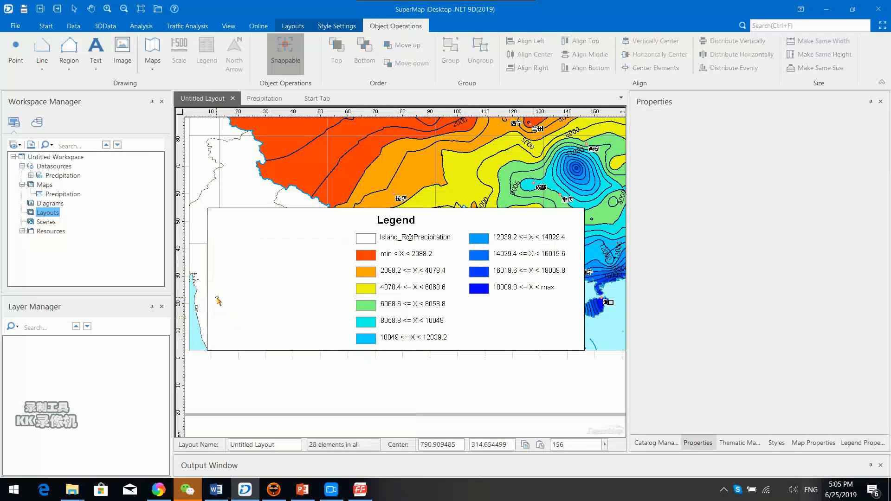
click(217, 301)
drag(206, 279, 341, 279)
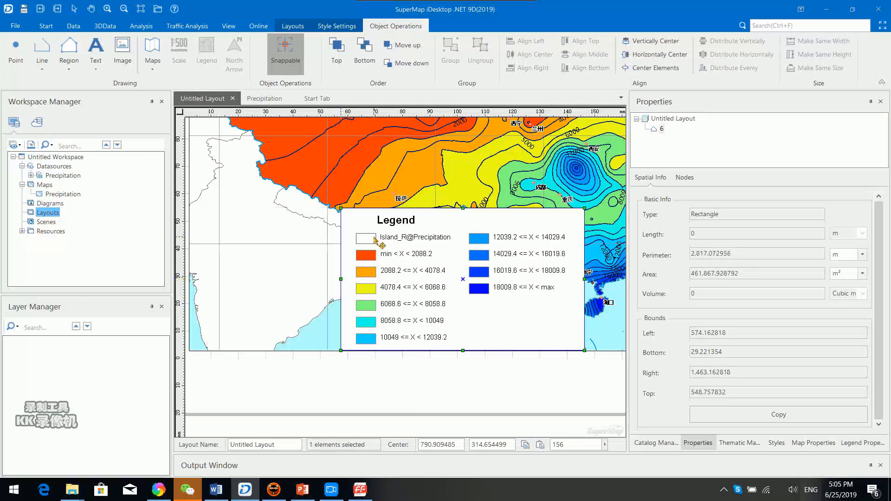
click(414, 388)
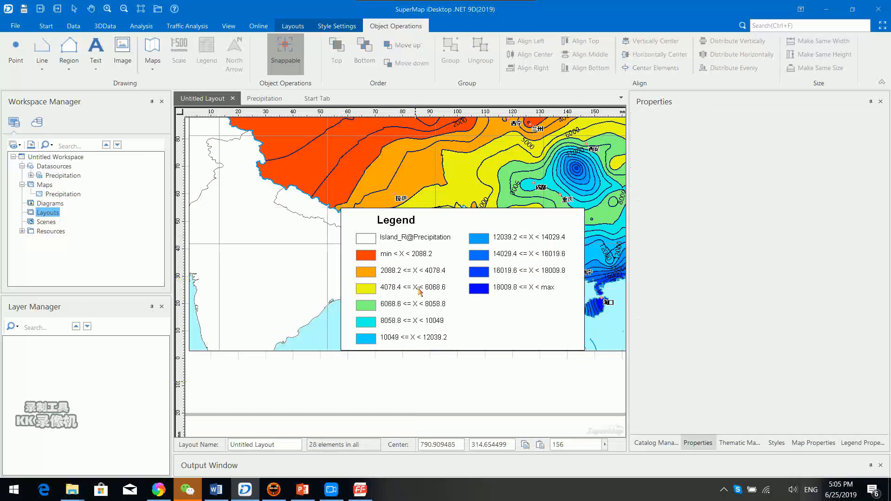
Delete the Island_R@Precipitation legend label together with its white colour box.
click(418, 240)
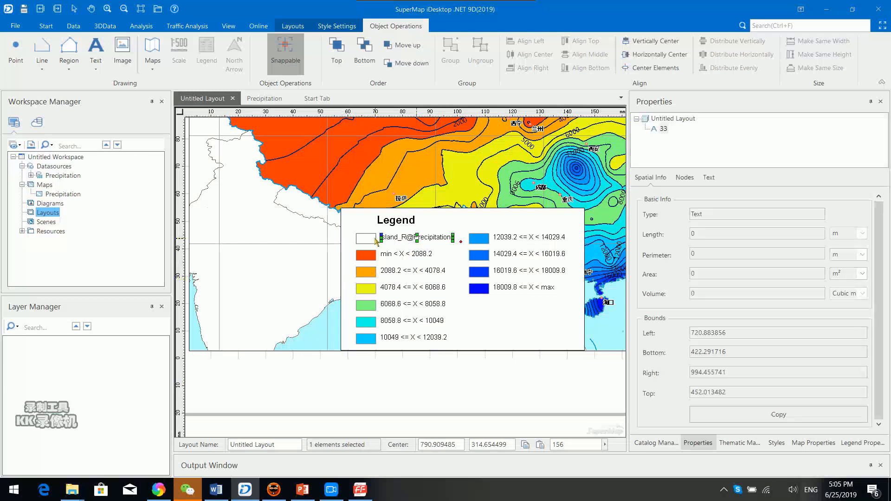
shift+click(374, 240)
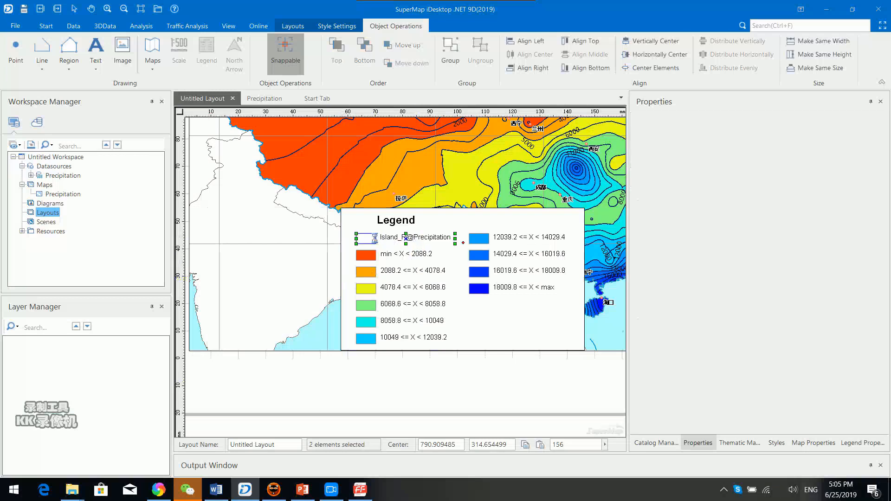
key(Delete)
Move the six precipitation range entries in the legend's left column up, level with the top of the right column.
drag(460, 345, 351, 241)
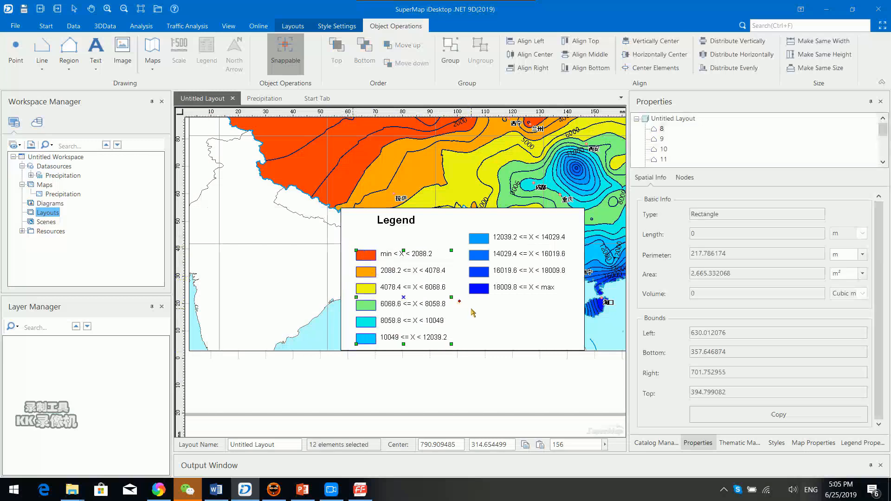
key(Up)
key(Up)
key(Up)
key(Up)
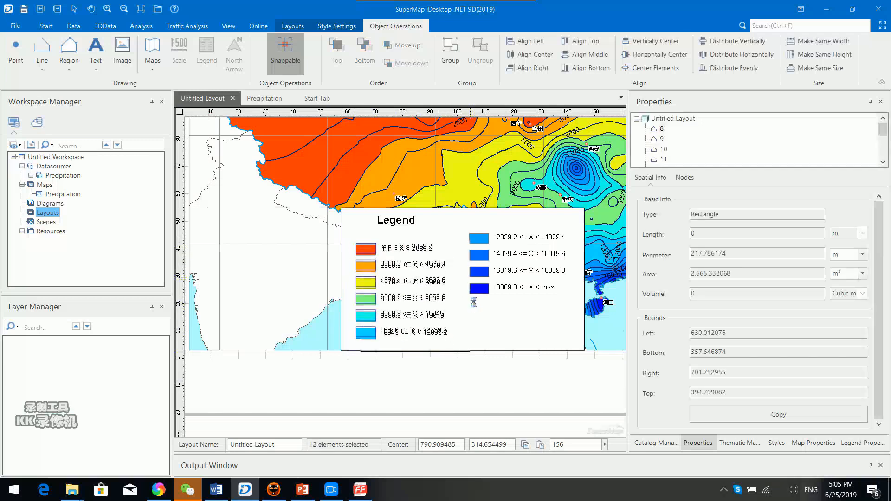
key(Up)
key(Up)
key(Up)
key(Up)
key(Up)
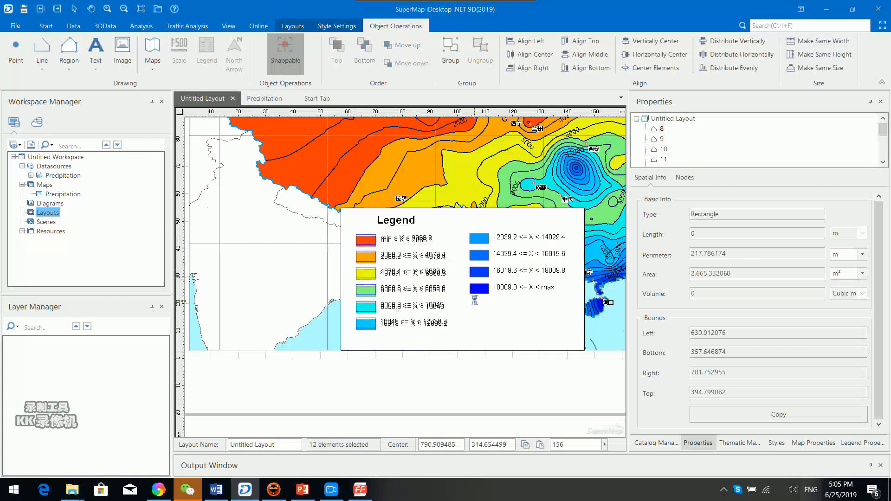
Centre the Legend title above the two columns and raise the legend frame's bottom edge to just below the last range entry.
click(405, 226)
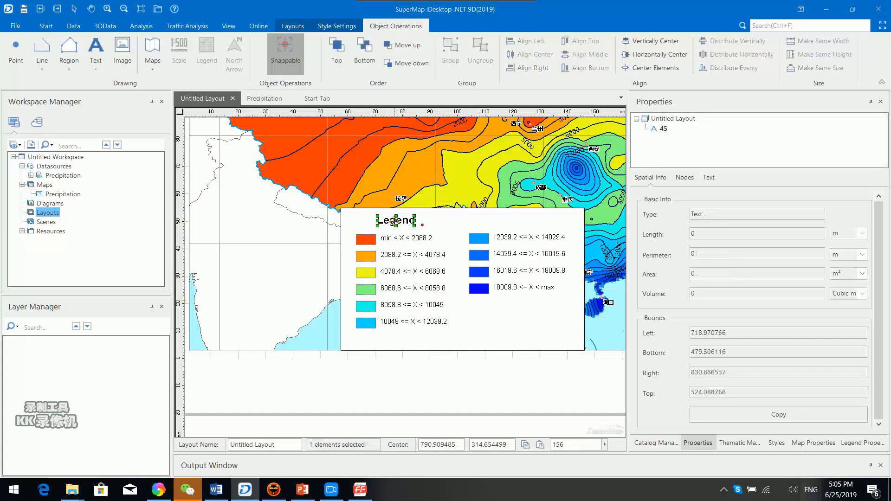
drag(405, 227, 453, 222)
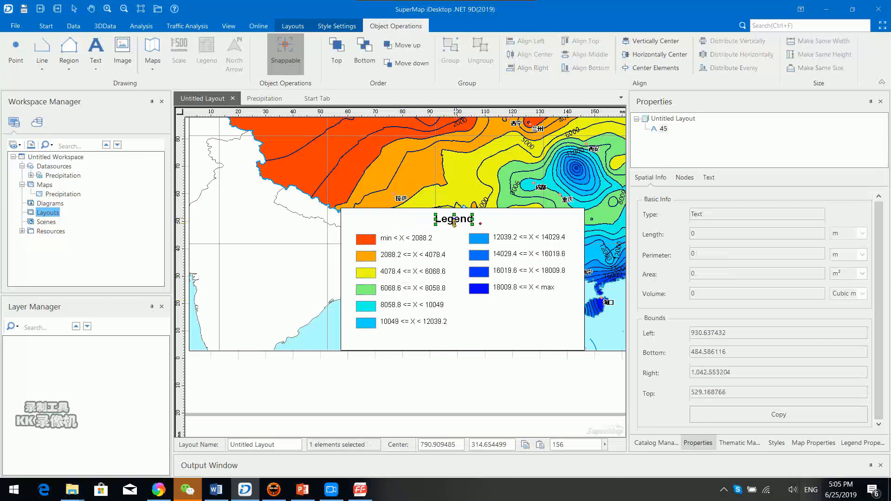
click(543, 336)
drag(462, 350, 453, 335)
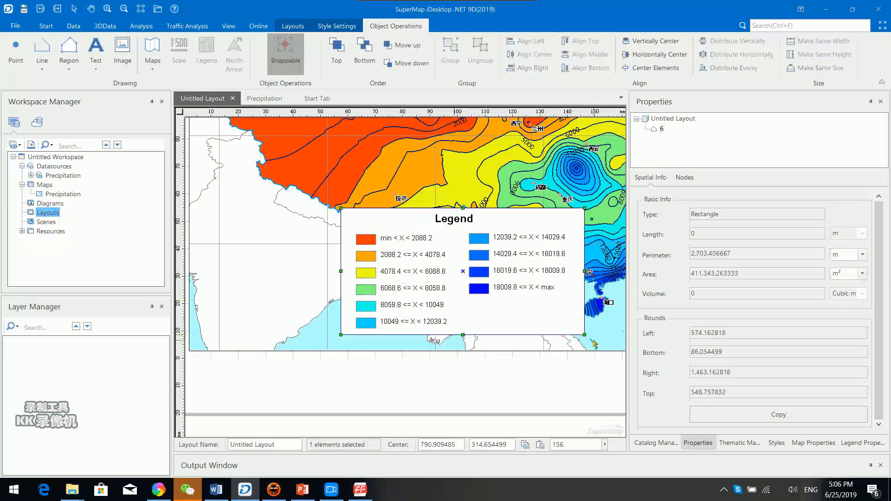
Group the legend frame, title and all precipitation range entries into one object.
drag(594, 344, 333, 204)
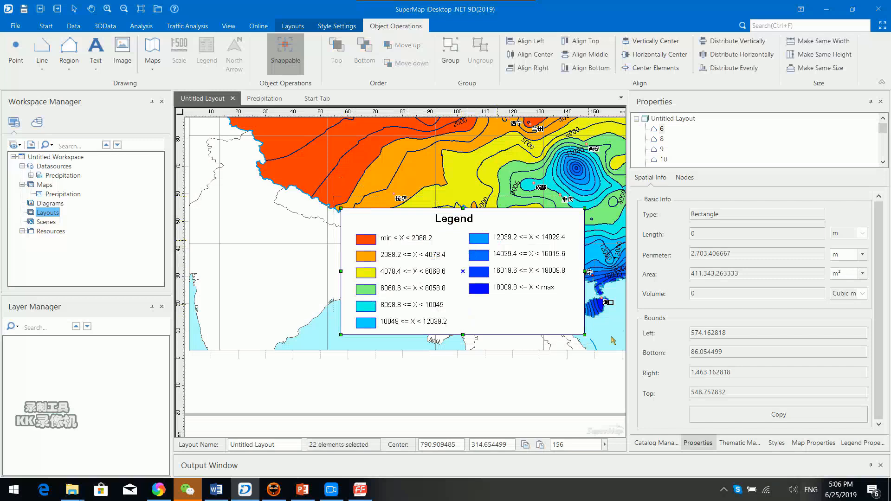
right_click(483, 313)
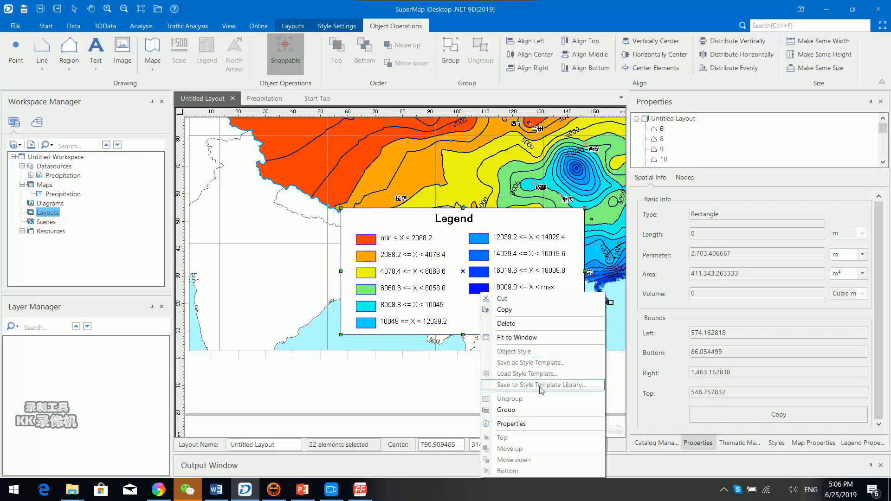
click(526, 411)
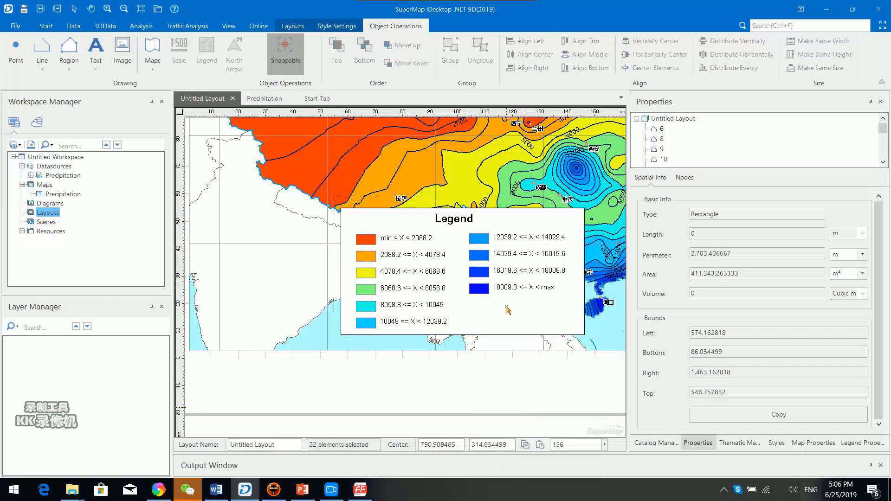
Move the grouped legend left into the lower-left corner of the map frame.
key(Left)
key(Left)
key(Left)
key(Left)
key(Left)
key(Left)
key(Left)
key(Left)
key(Left)
key(Left)
key(Left)
key(Left)
key(Left)
key(Left)
key(Left)
key(Left)
key(Left)
key(Left)
key(Left)
key(Left)
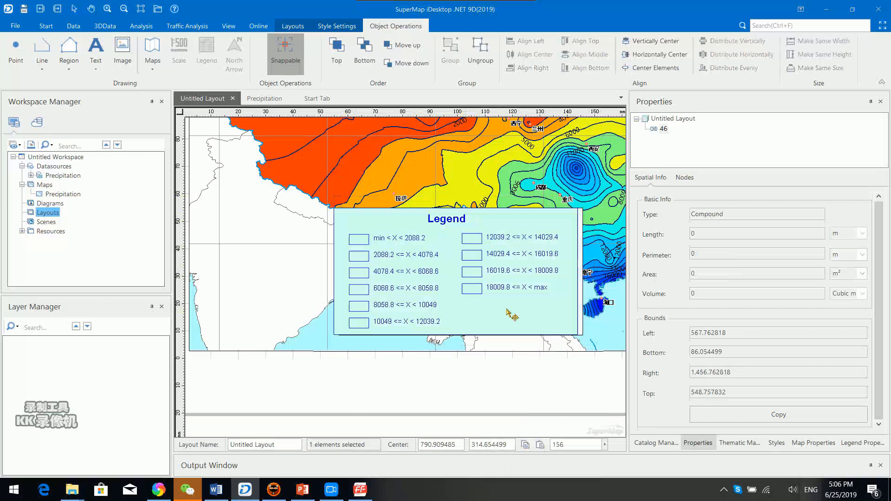
drag(506, 308, 352, 318)
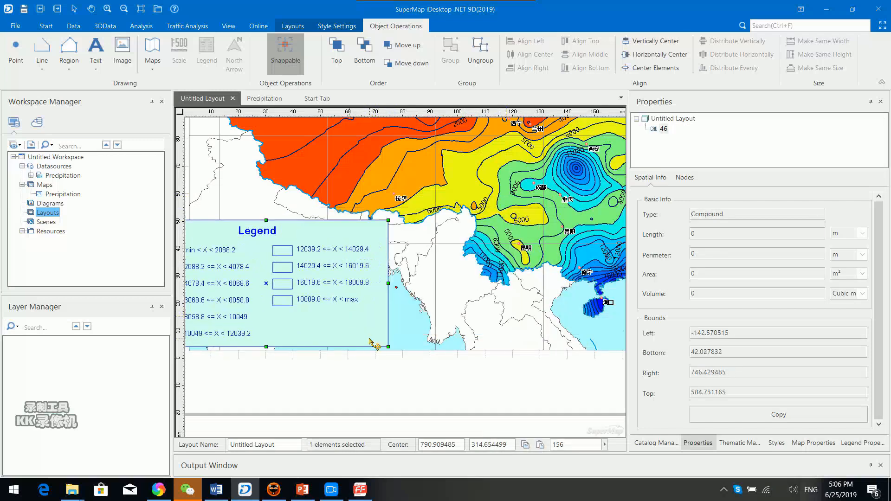
scroll(315, 355, down, 1)
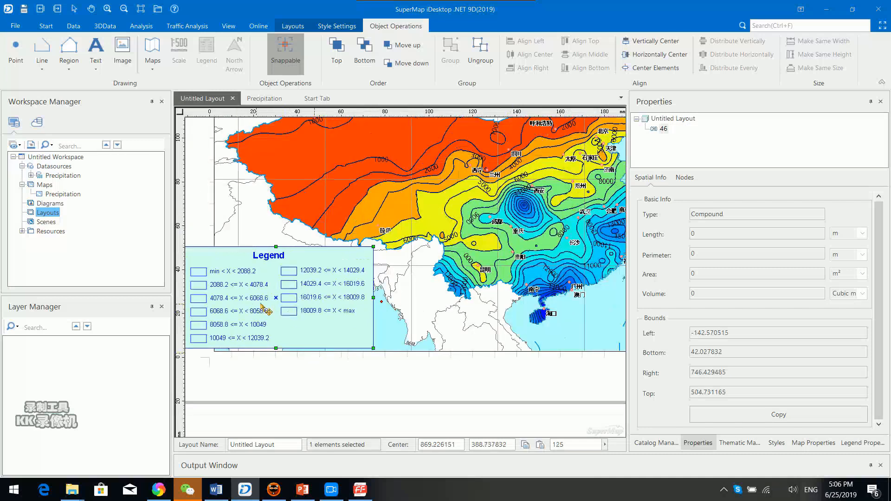
drag(331, 327, 359, 324)
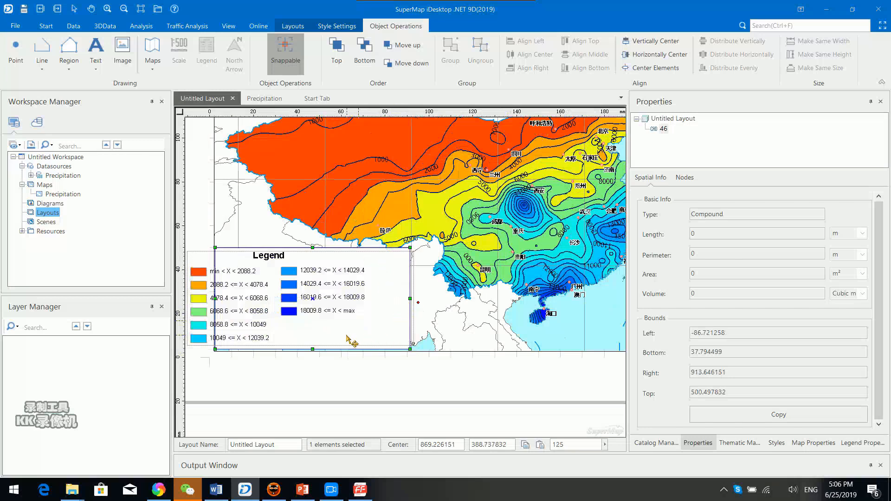
Shift the legend right, fully inside the map frame, and ungroup it.
click(365, 363)
click(343, 306)
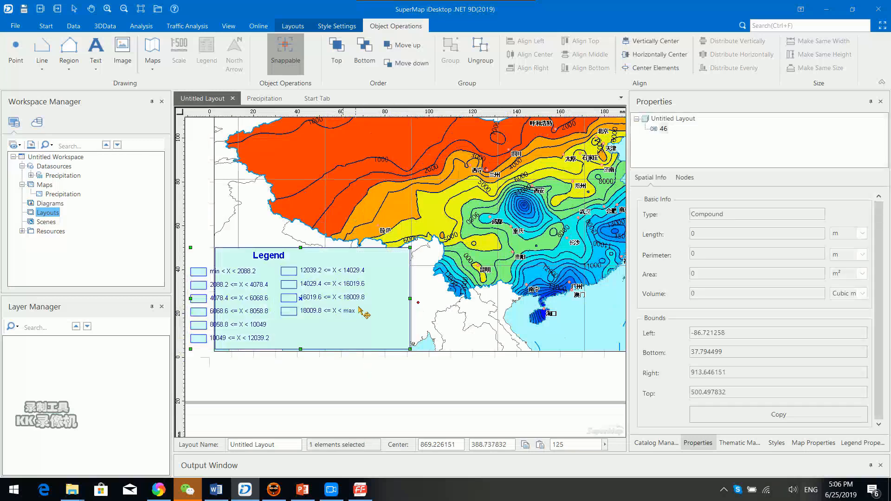
drag(346, 307, 402, 310)
right_click(339, 309)
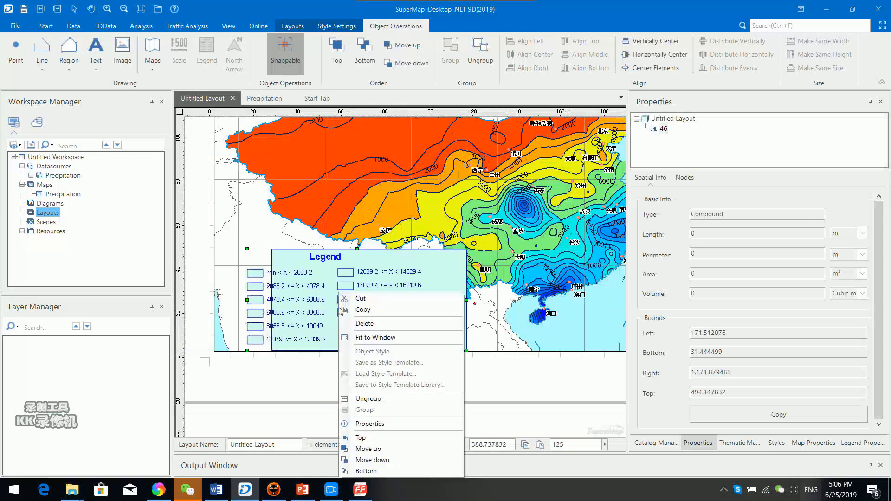
click(382, 398)
Move the legend frame back around its entries and pull its left edge in close to the colour boxes.
click(407, 337)
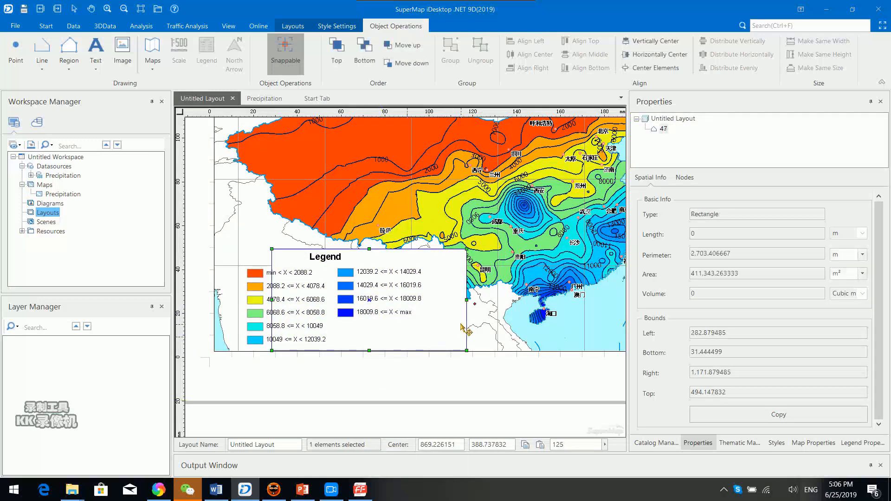
drag(416, 323, 421, 304)
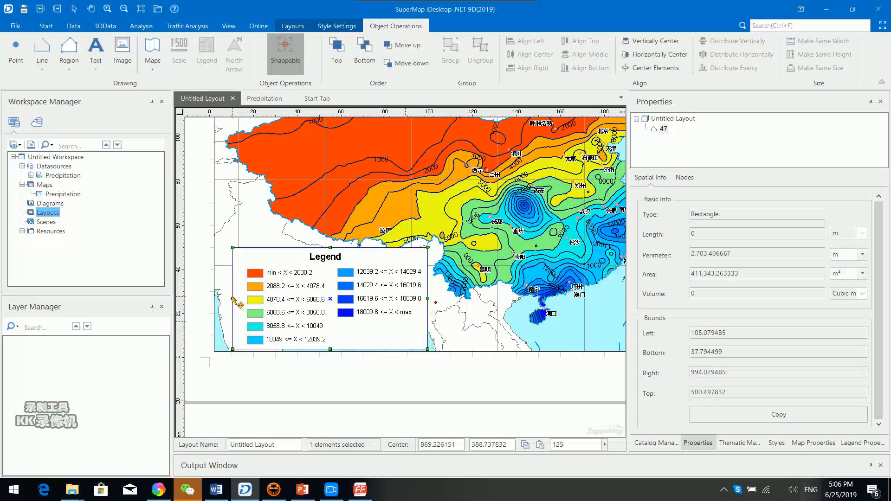
drag(233, 299, 244, 299)
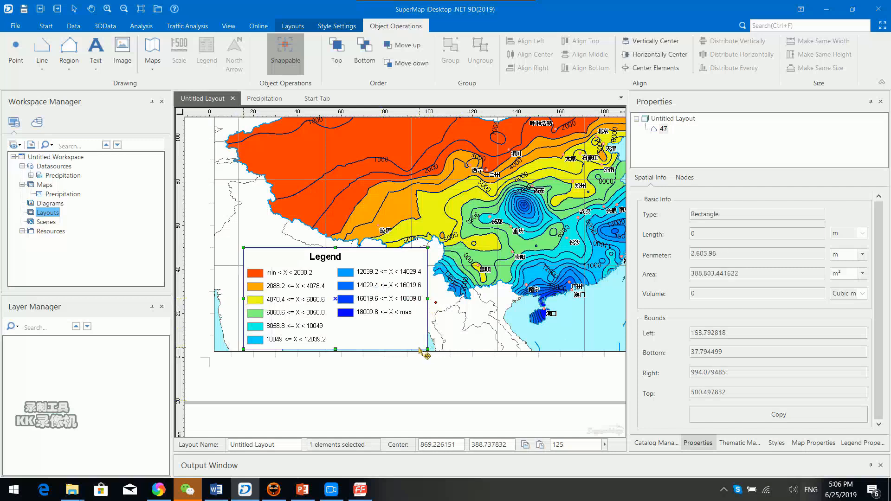
Regroup the realigned legend frame, title and range entries into a single object.
drag(441, 360, 231, 241)
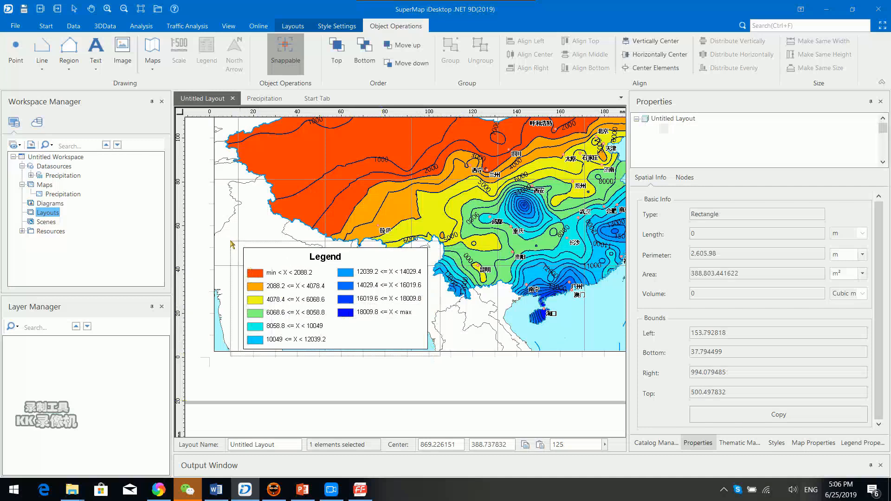
right_click(312, 288)
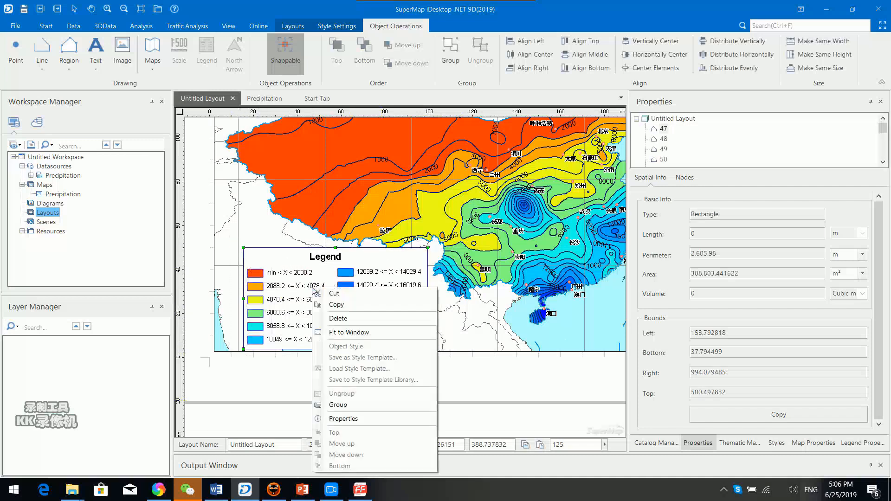
click(352, 407)
Place the grouped legend in the map's lower-left corner and scale it down slightly, leaving a small gap to the map border.
drag(390, 321, 349, 326)
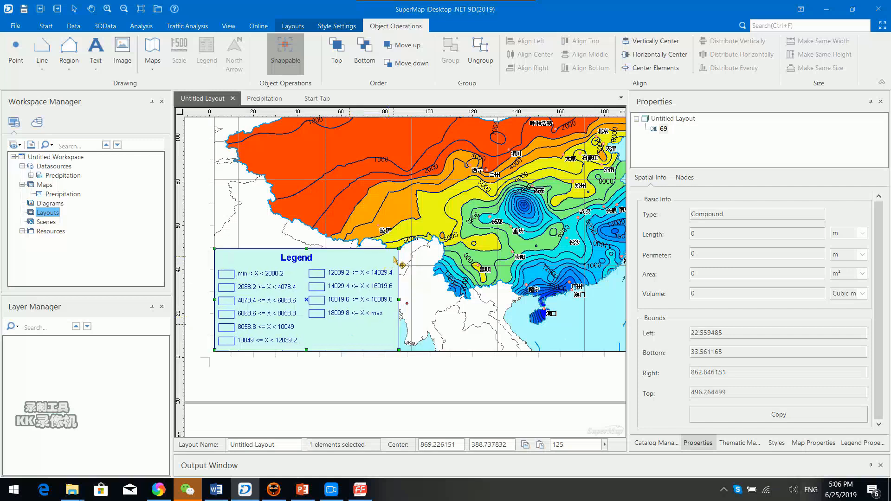
drag(395, 255, 384, 258)
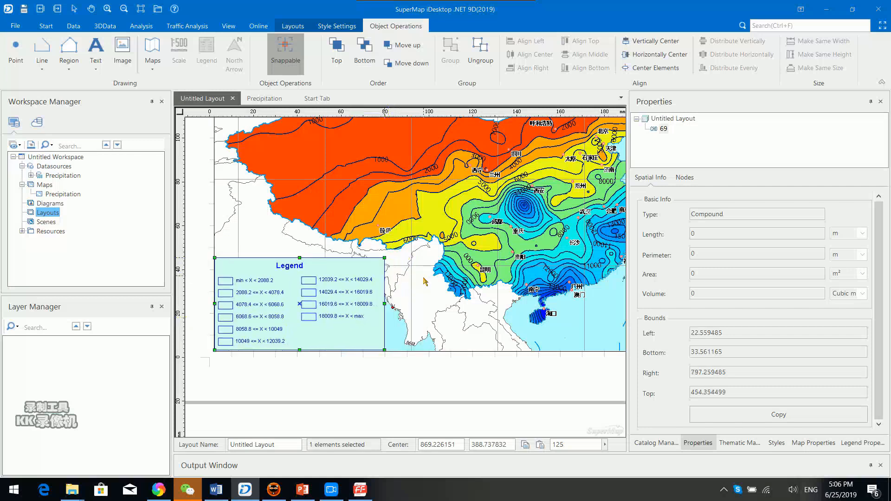
drag(354, 317, 356, 311)
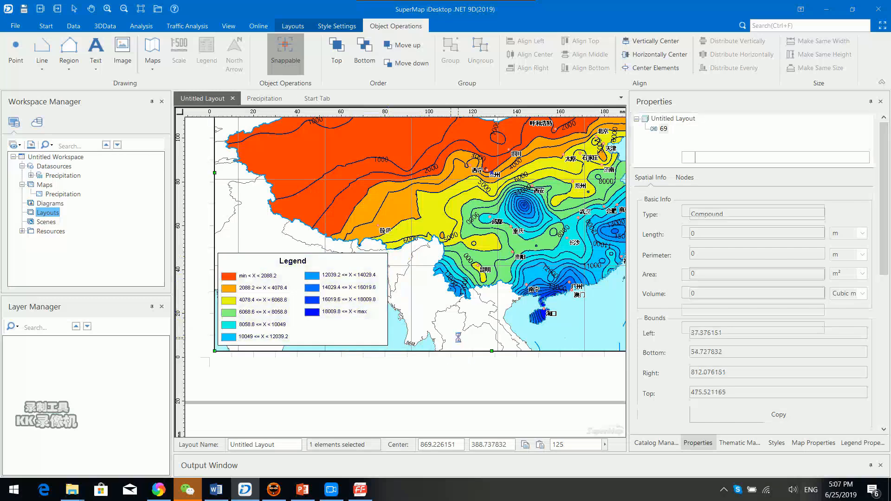
Save the finished layout in the workspace under the name precipitation.
scroll(459, 336, down, 1)
scroll(524, 315, down, 1)
drag(528, 326, 397, 354)
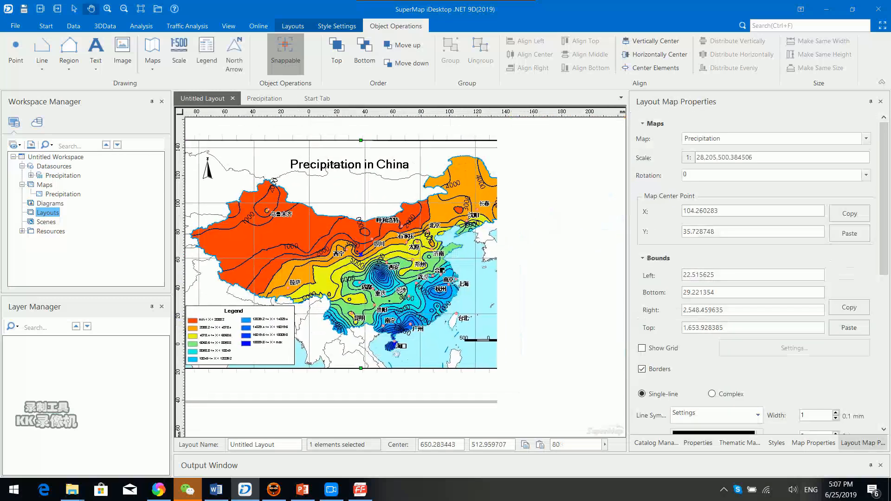
drag(504, 307, 538, 305)
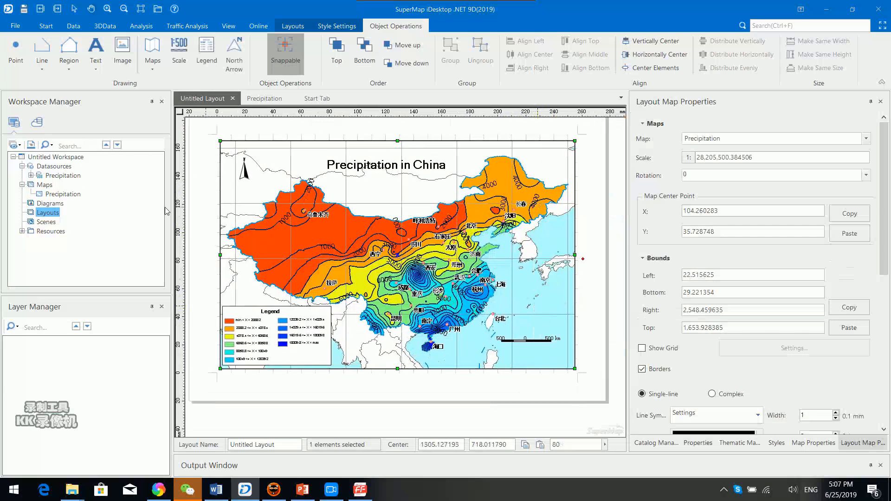
right_click(538, 292)
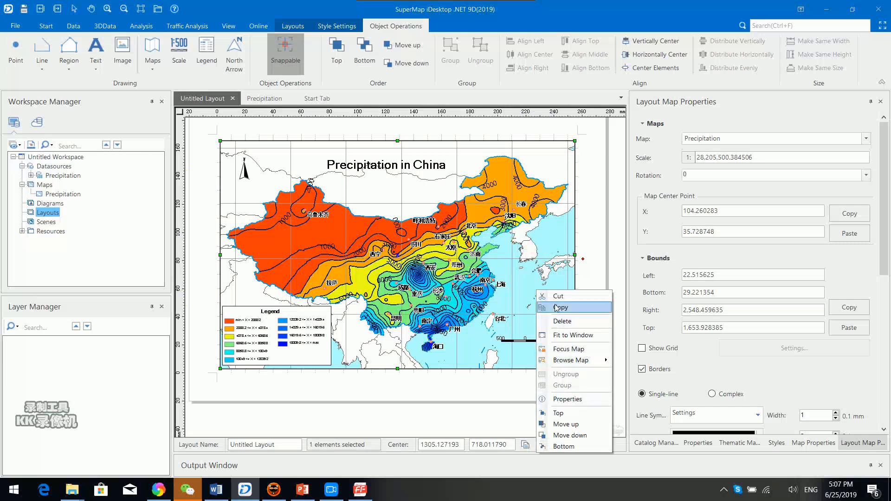
click(565, 235)
right_click(585, 233)
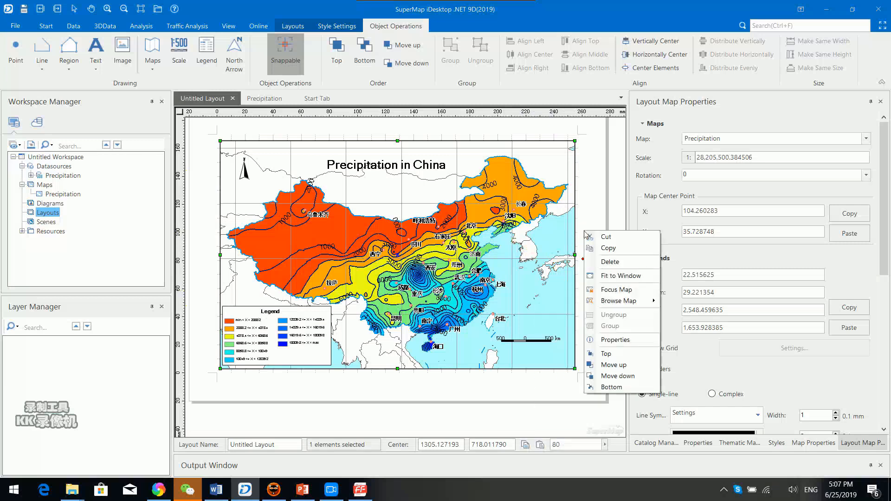
click(563, 382)
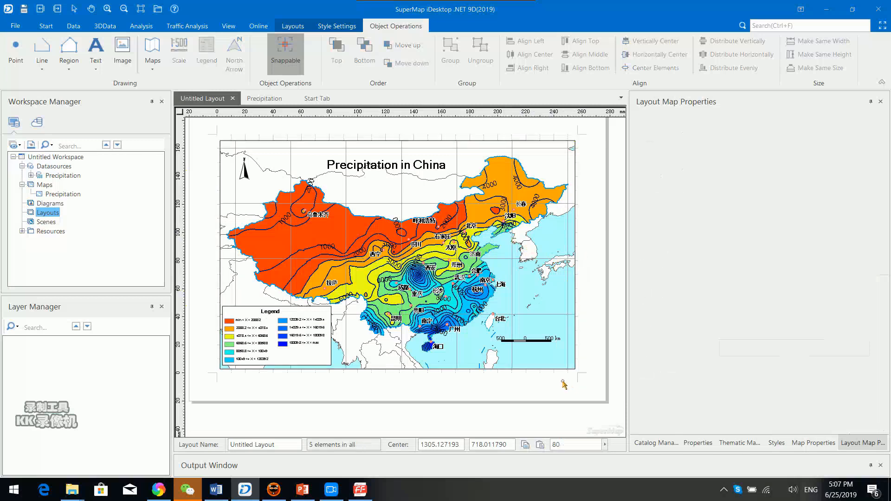
right_click(563, 381)
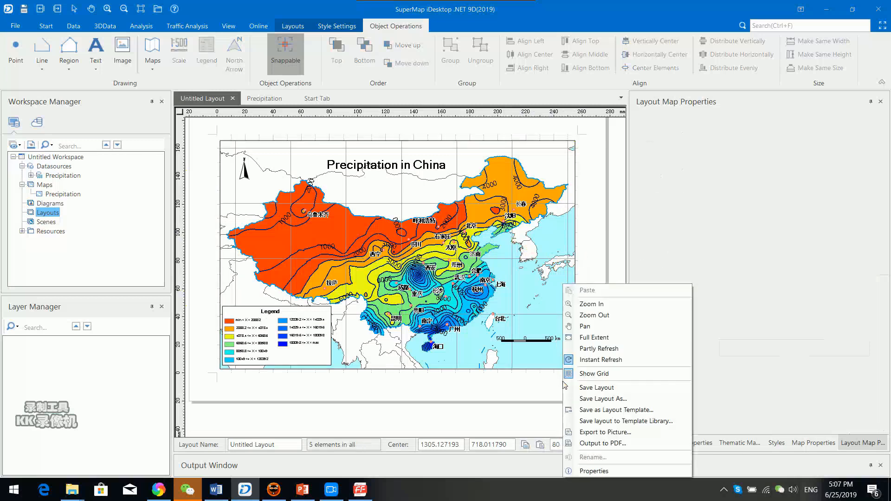
click(598, 391)
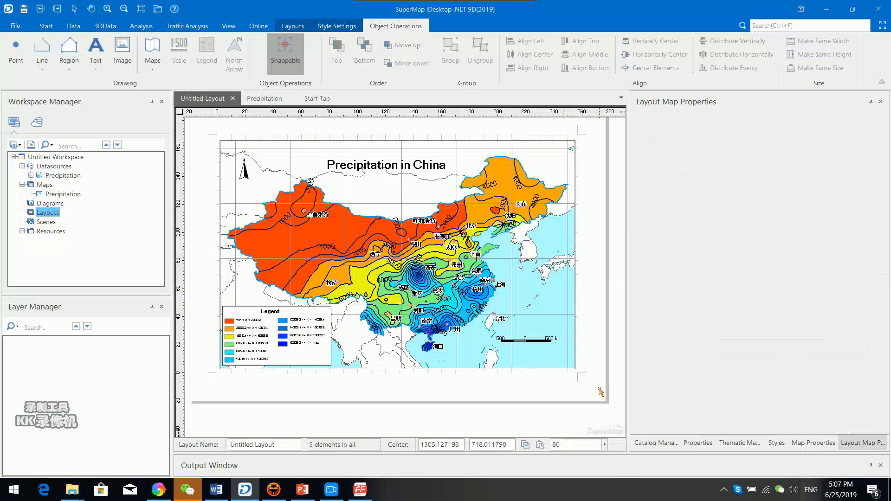
right_click(555, 388)
click(587, 402)
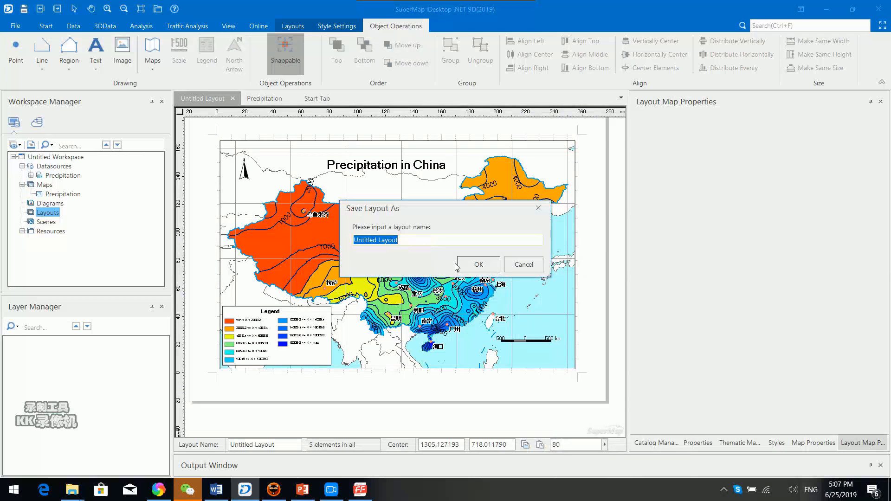
text(prec)
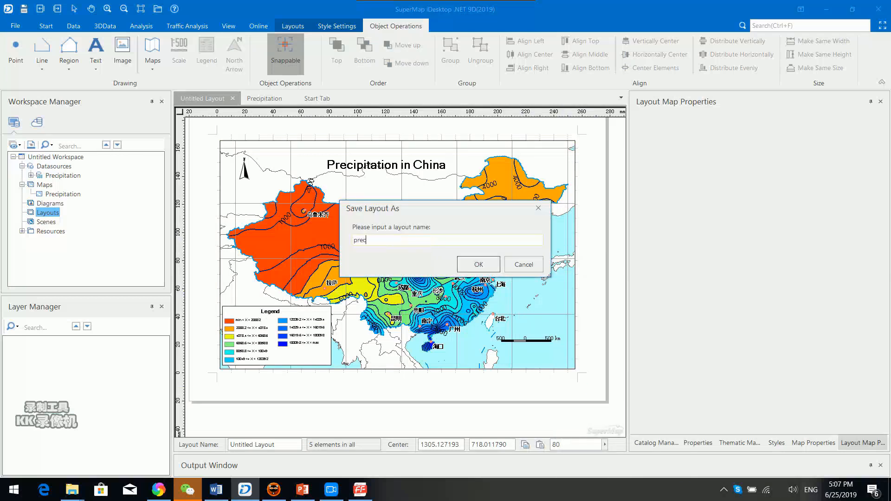
text(ipitation)
click(479, 264)
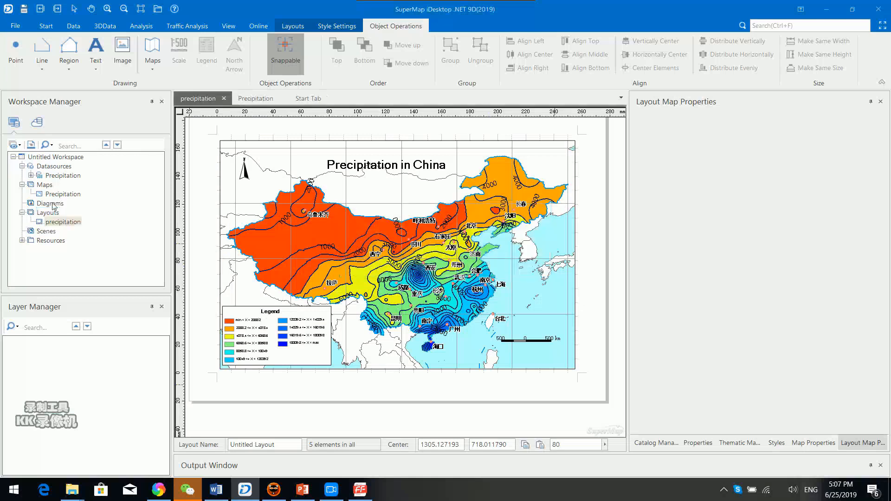
right_click(64, 225)
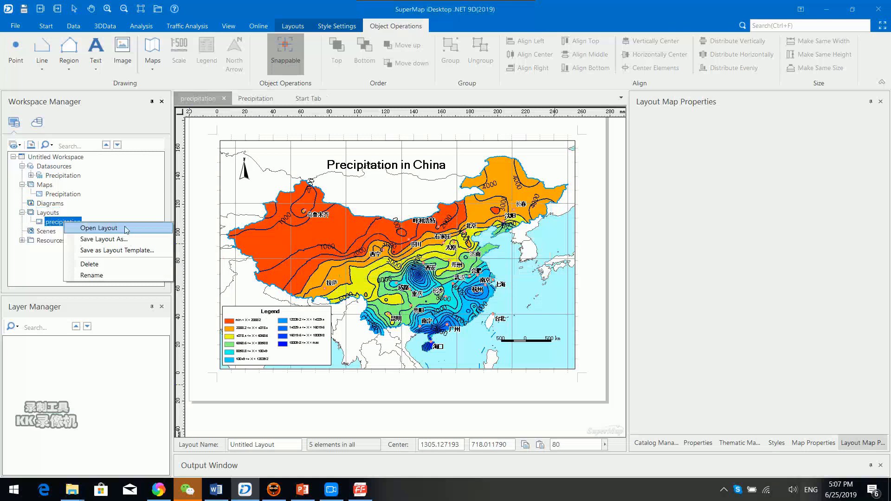
click(54, 227)
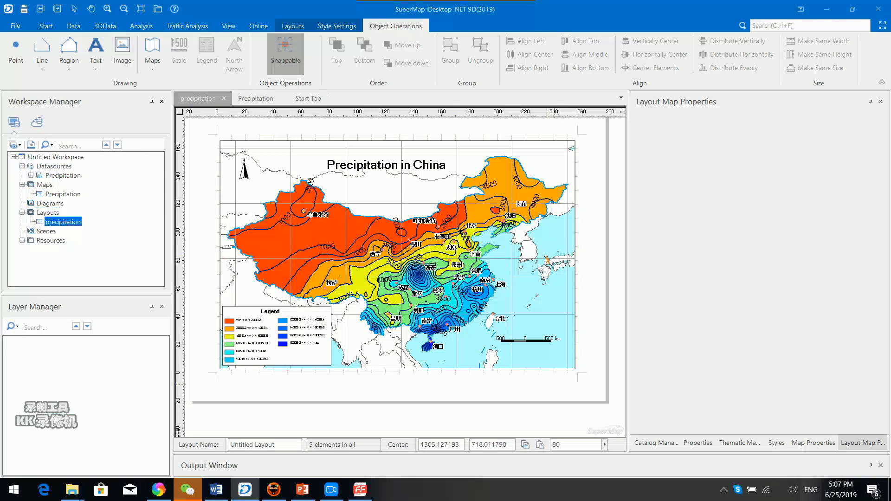
Export the layout to a picture named precipitation in JPG format, keeping the F:\Training\GIS Contest location and 120 DPI resolution.
right_click(564, 294)
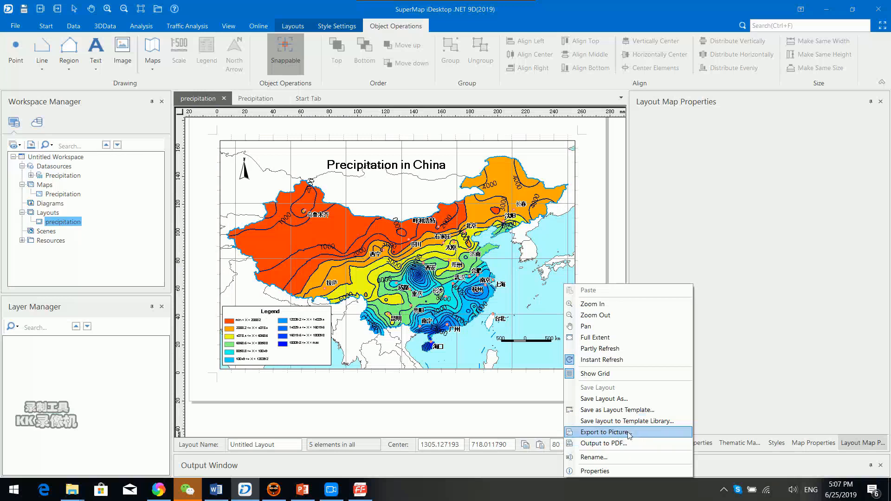
click(606, 432)
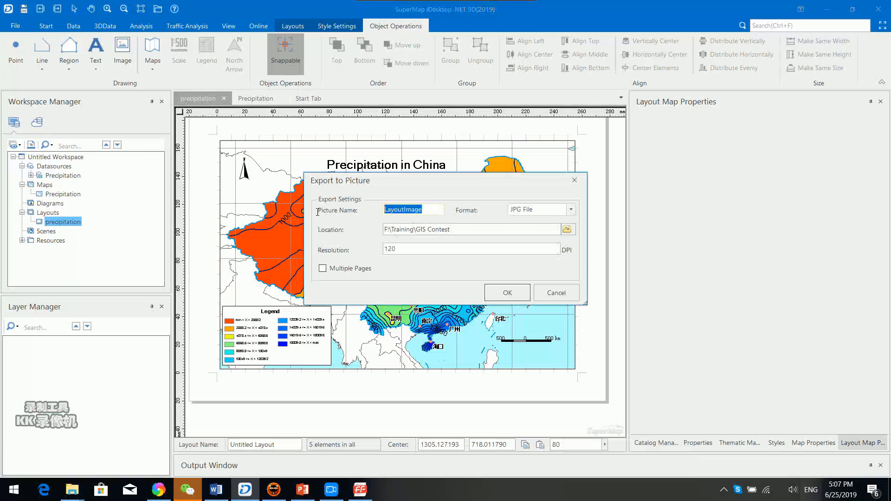
text(precipitation)
click(571, 209)
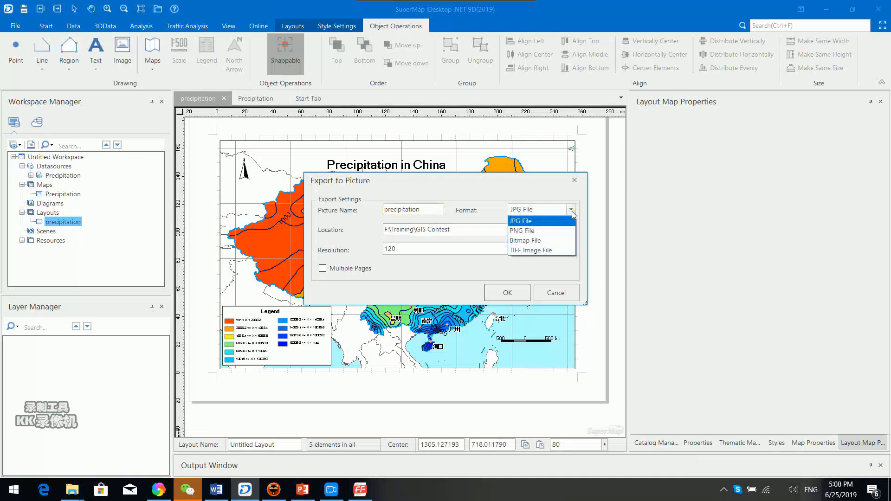
click(532, 222)
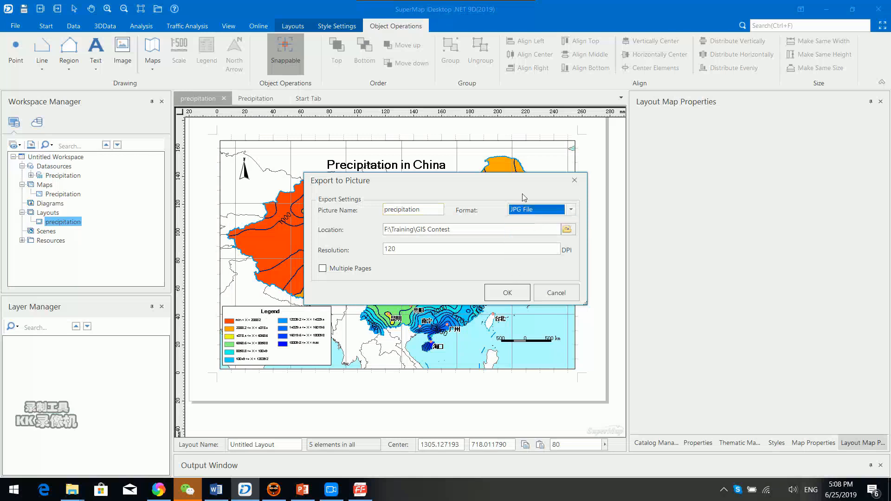
click(511, 294)
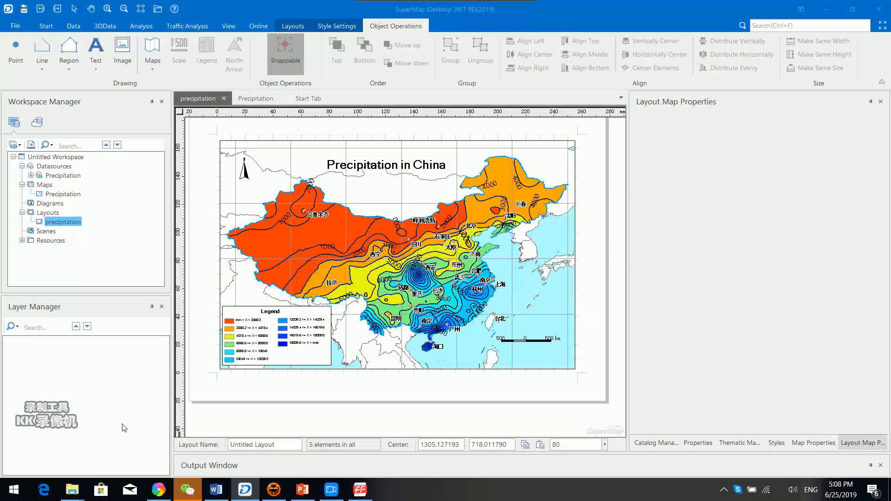
Switch to File Explorer, open precipitation.jpg from the GIS Contest folder to check the exported map, and close the image.
mouse_move(69, 491)
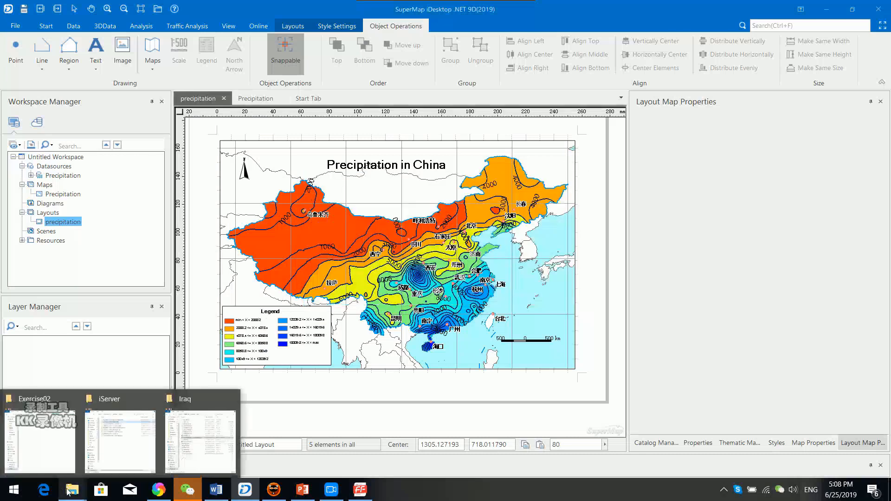
click(63, 444)
click(555, 139)
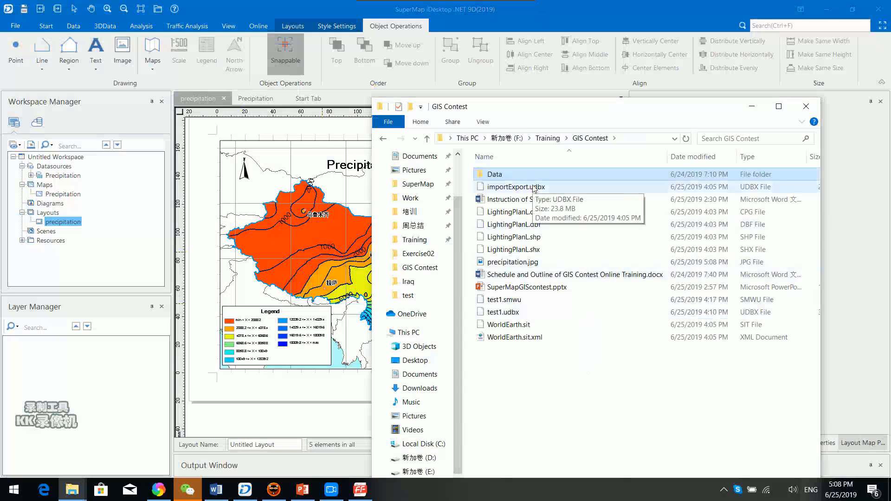
click(534, 262)
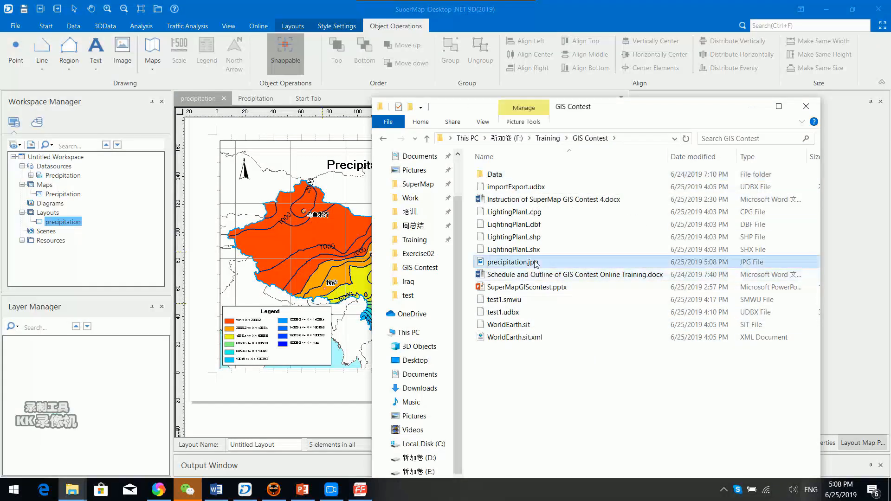
double_click(534, 263)
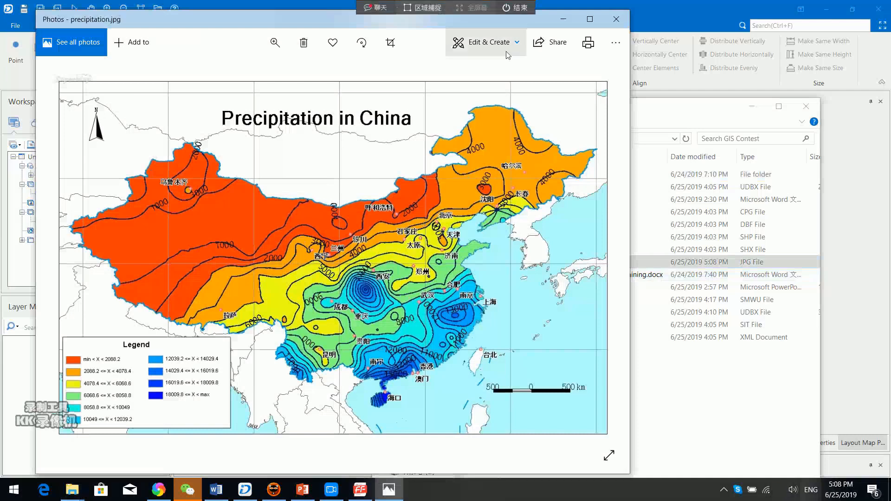
click(616, 19)
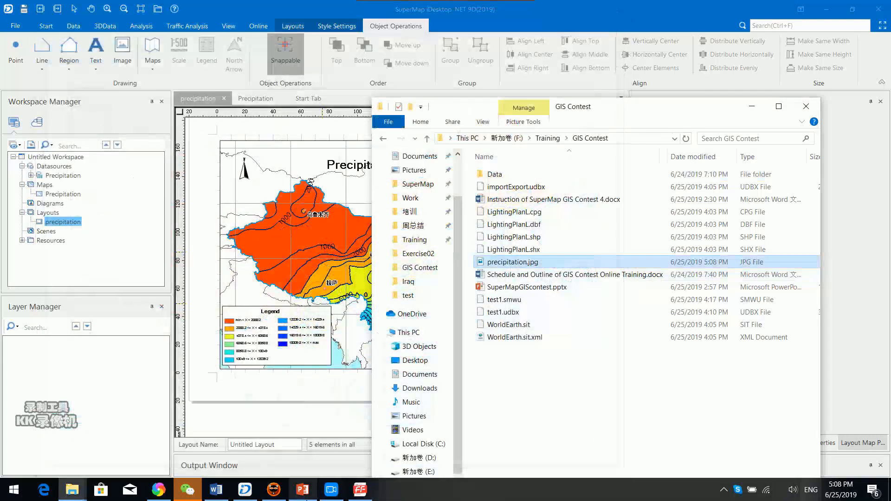
Switch to the SuperMapGIScontest.pptx presentation in PowerPoint.
mouse_move(304, 492)
mouse_move(311, 457)
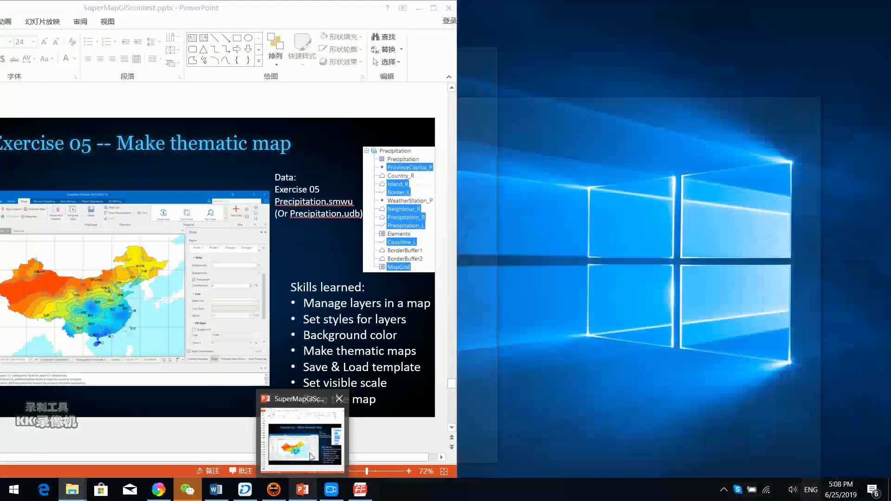